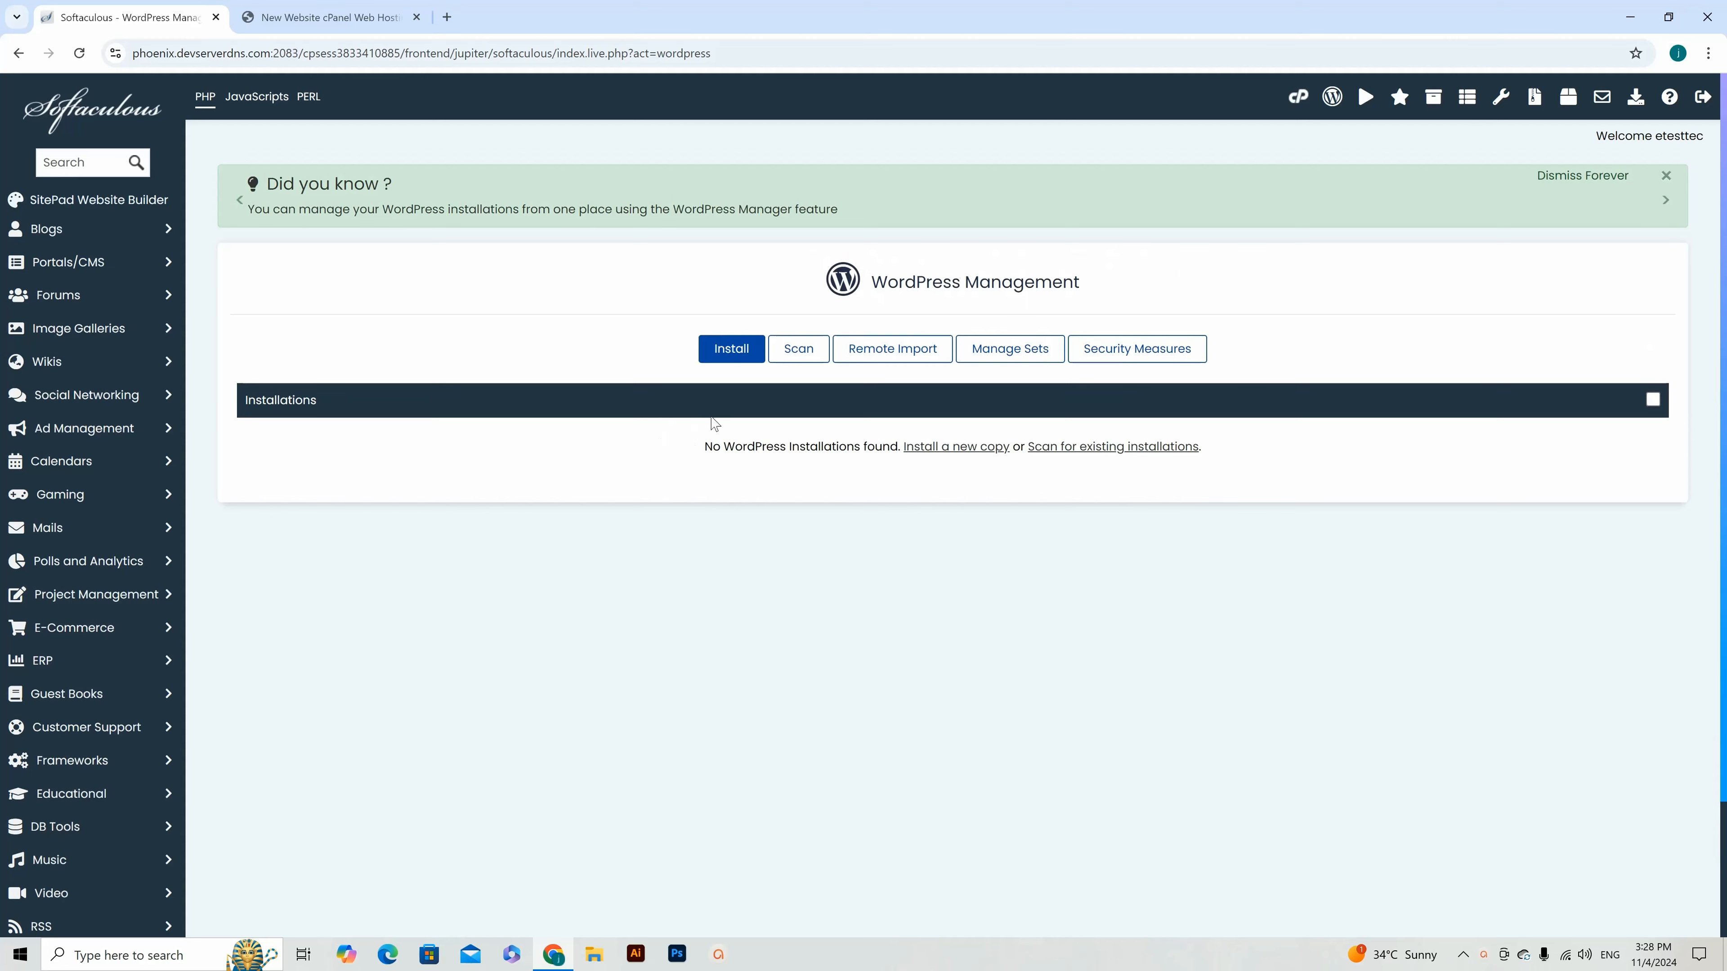
Step: Start a new WordPress installation and clear the wp directory from its installation URL
{"action": "left_click", "coordinate": [740, 360]}
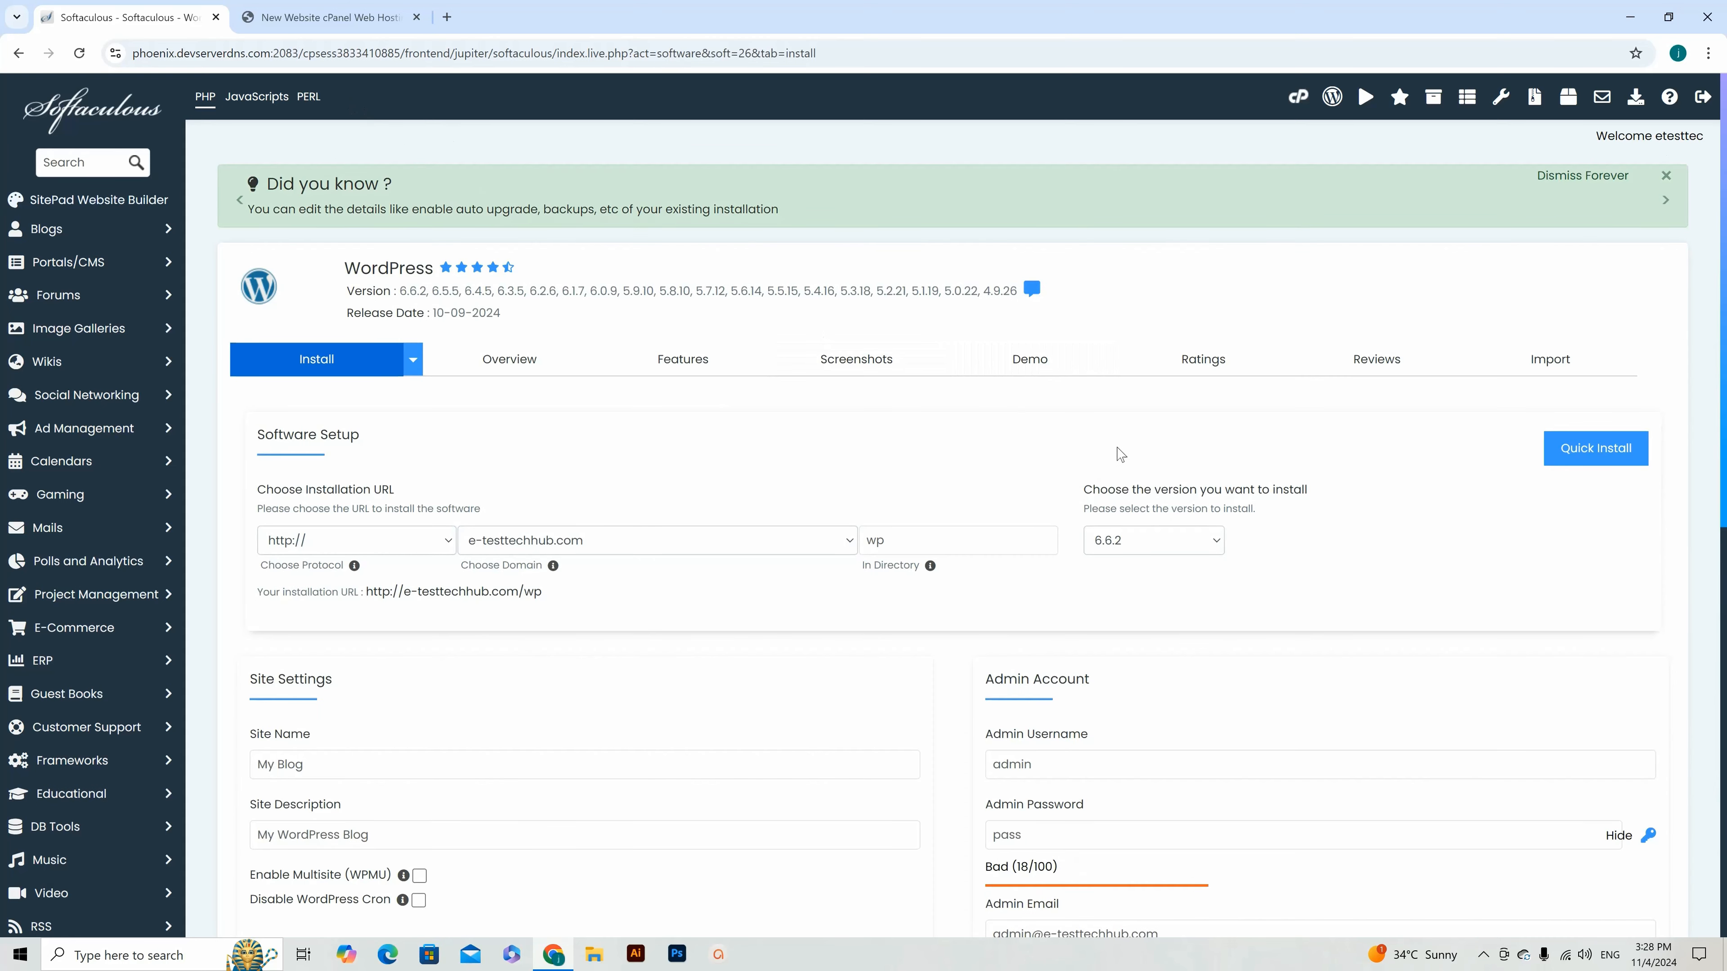
{"action": "left_click", "coordinate": [924, 542]}
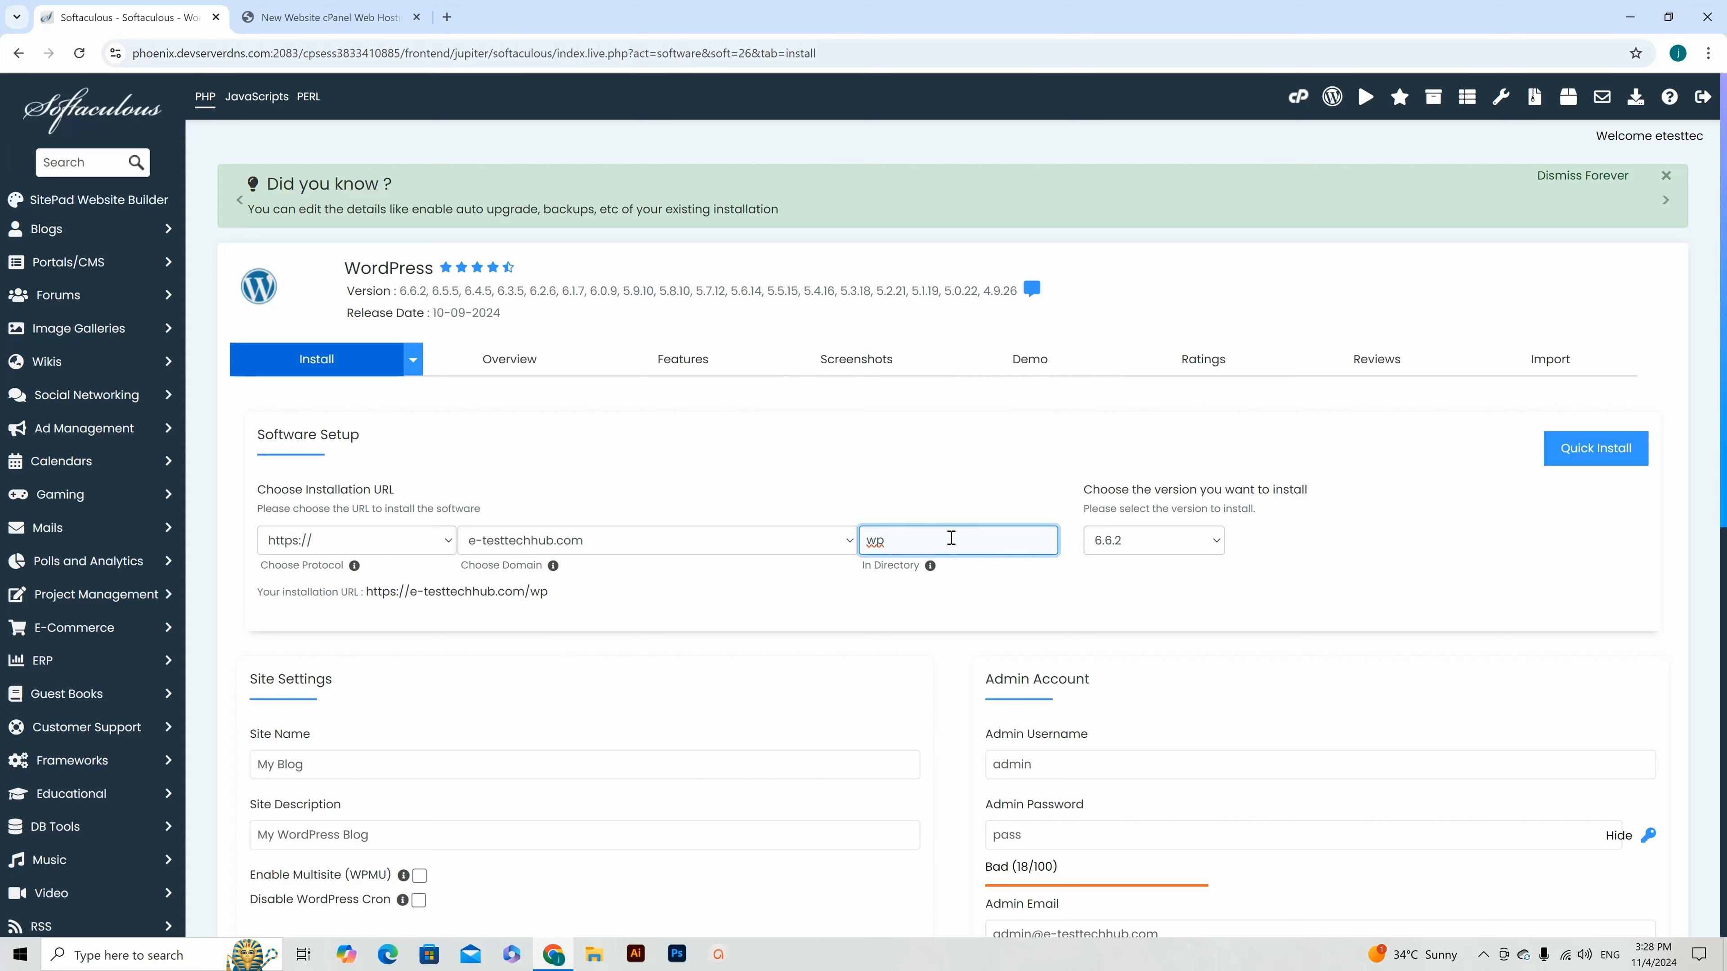
{"action": "key", "text": "BackSpace"}
{"action": "key", "text": "BackSpace"}
Step: Choose WordPress version 6.5.5 and clear the wp65 directory so the site installs at the domain root
{"action": "left_click", "coordinate": [1159, 541]}
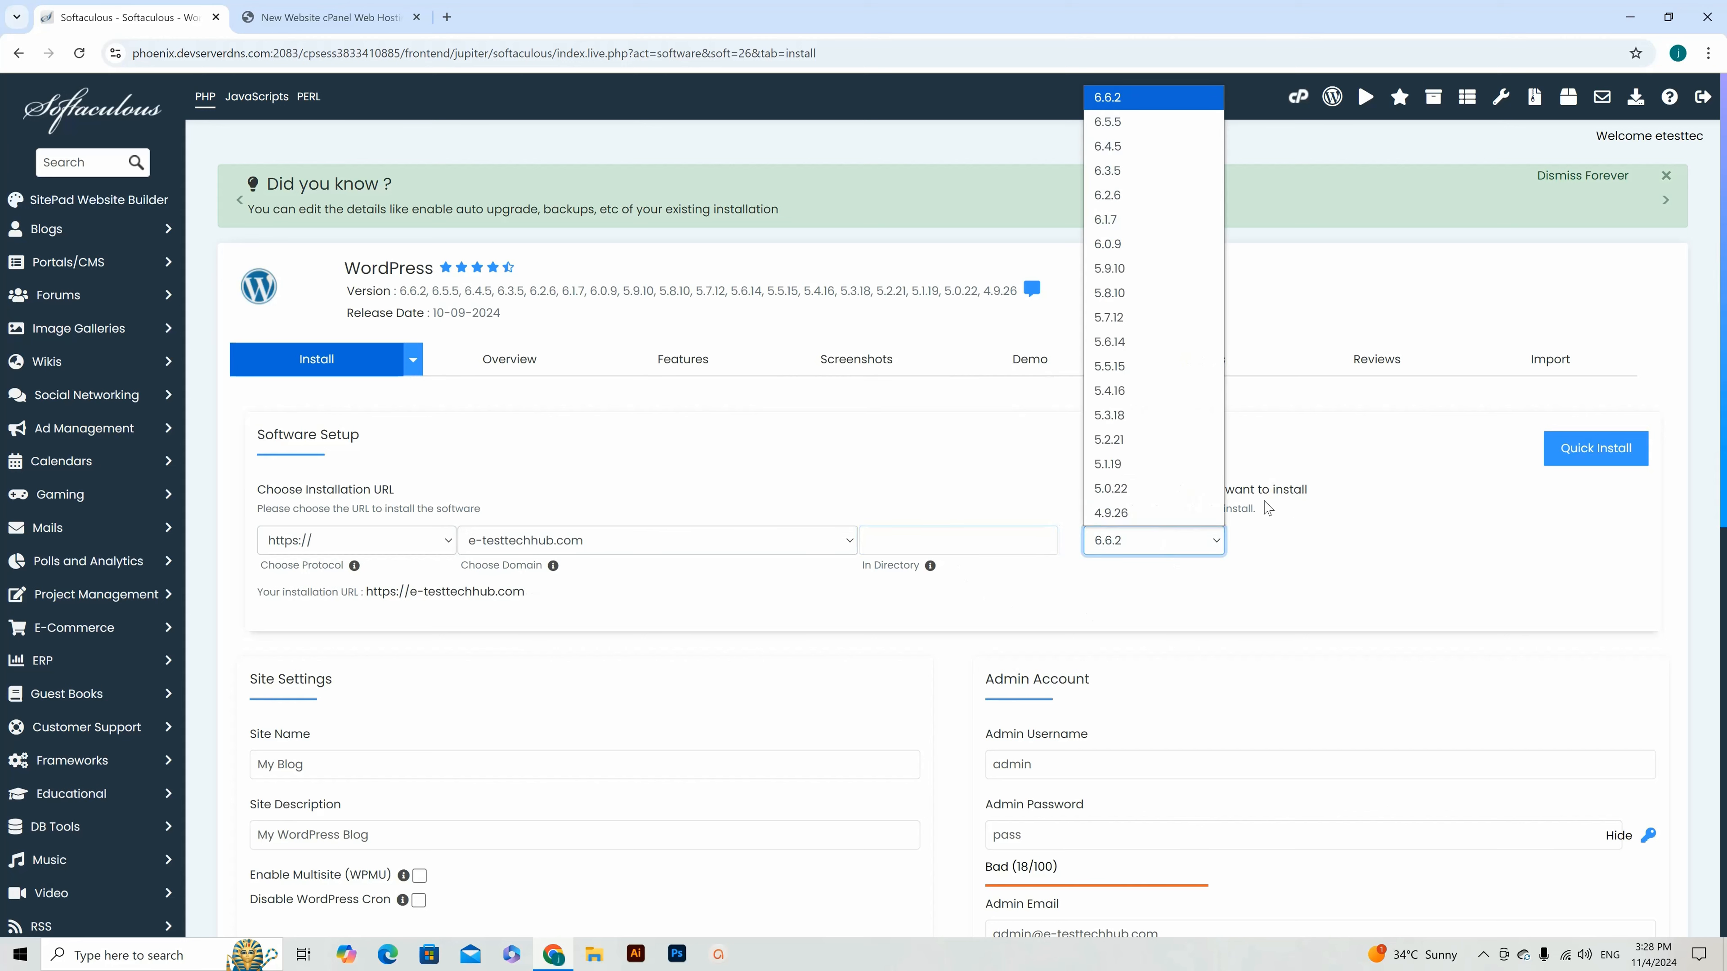
{"action": "left_click", "coordinate": [1125, 126]}
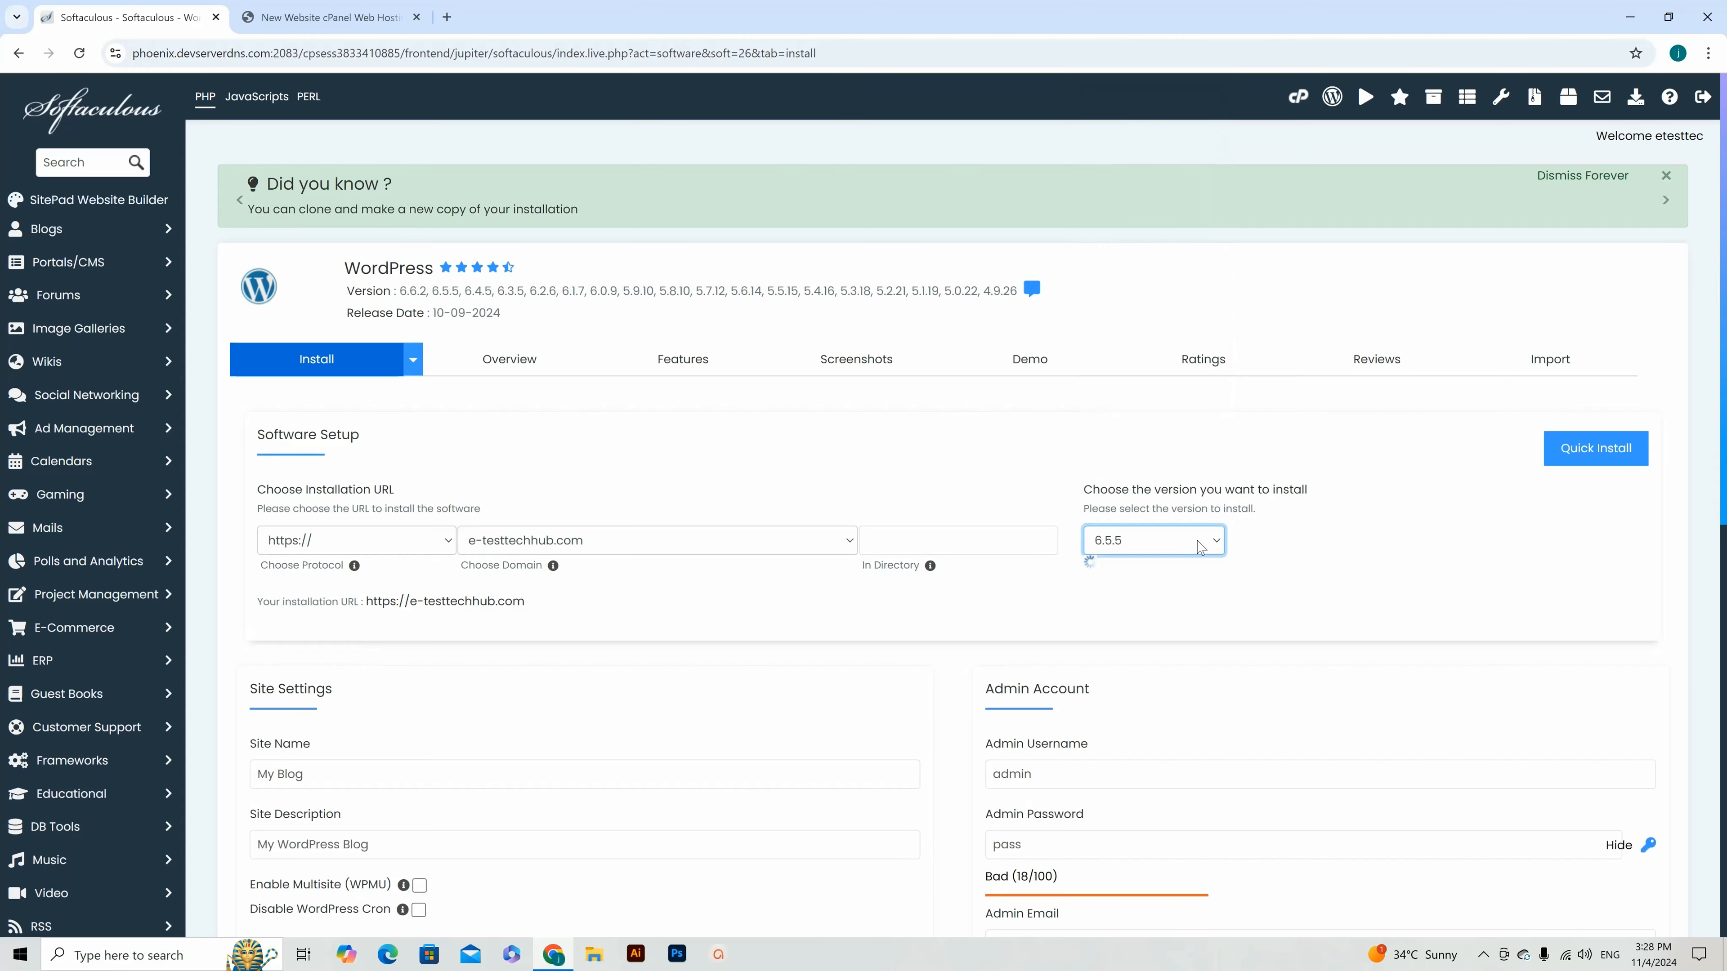
{"action": "left_click", "coordinate": [906, 556]}
{"action": "scroll", "coordinate": [911, 564], "scroll_direction": "down", "scroll_amount": 3}
{"action": "type", "text": "wp65"}
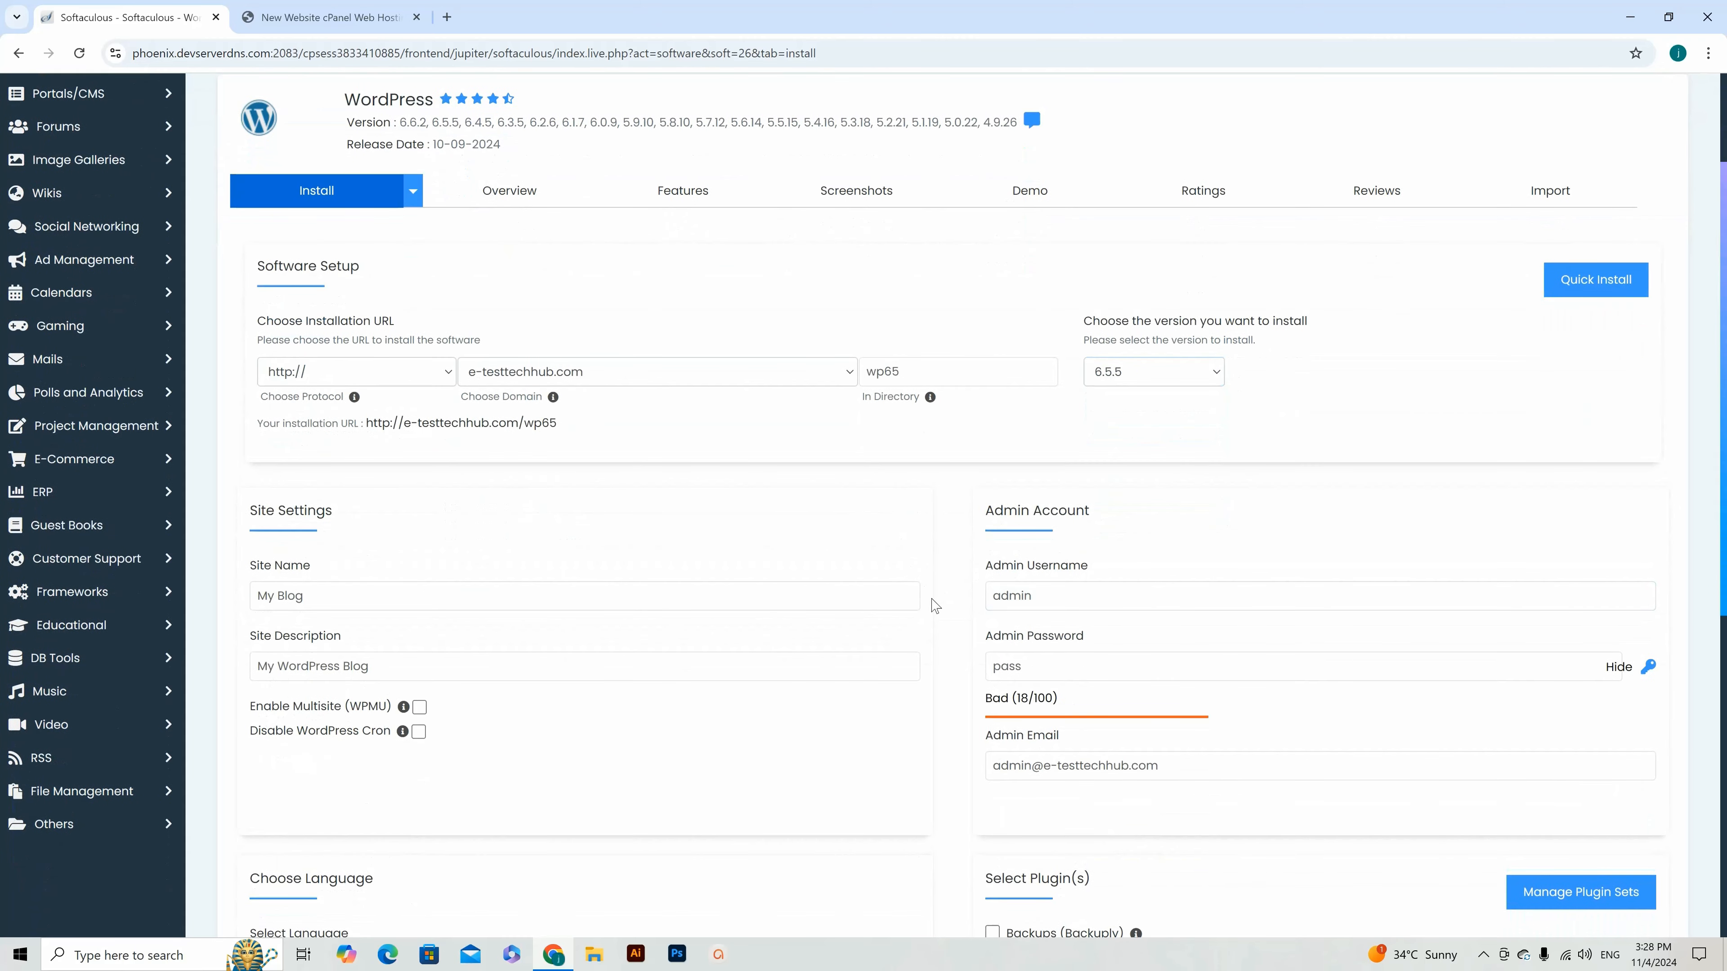
{"action": "scroll", "coordinate": [939, 597], "scroll_direction": "down", "scroll_amount": 1}
{"action": "left_click", "coordinate": [897, 286]}
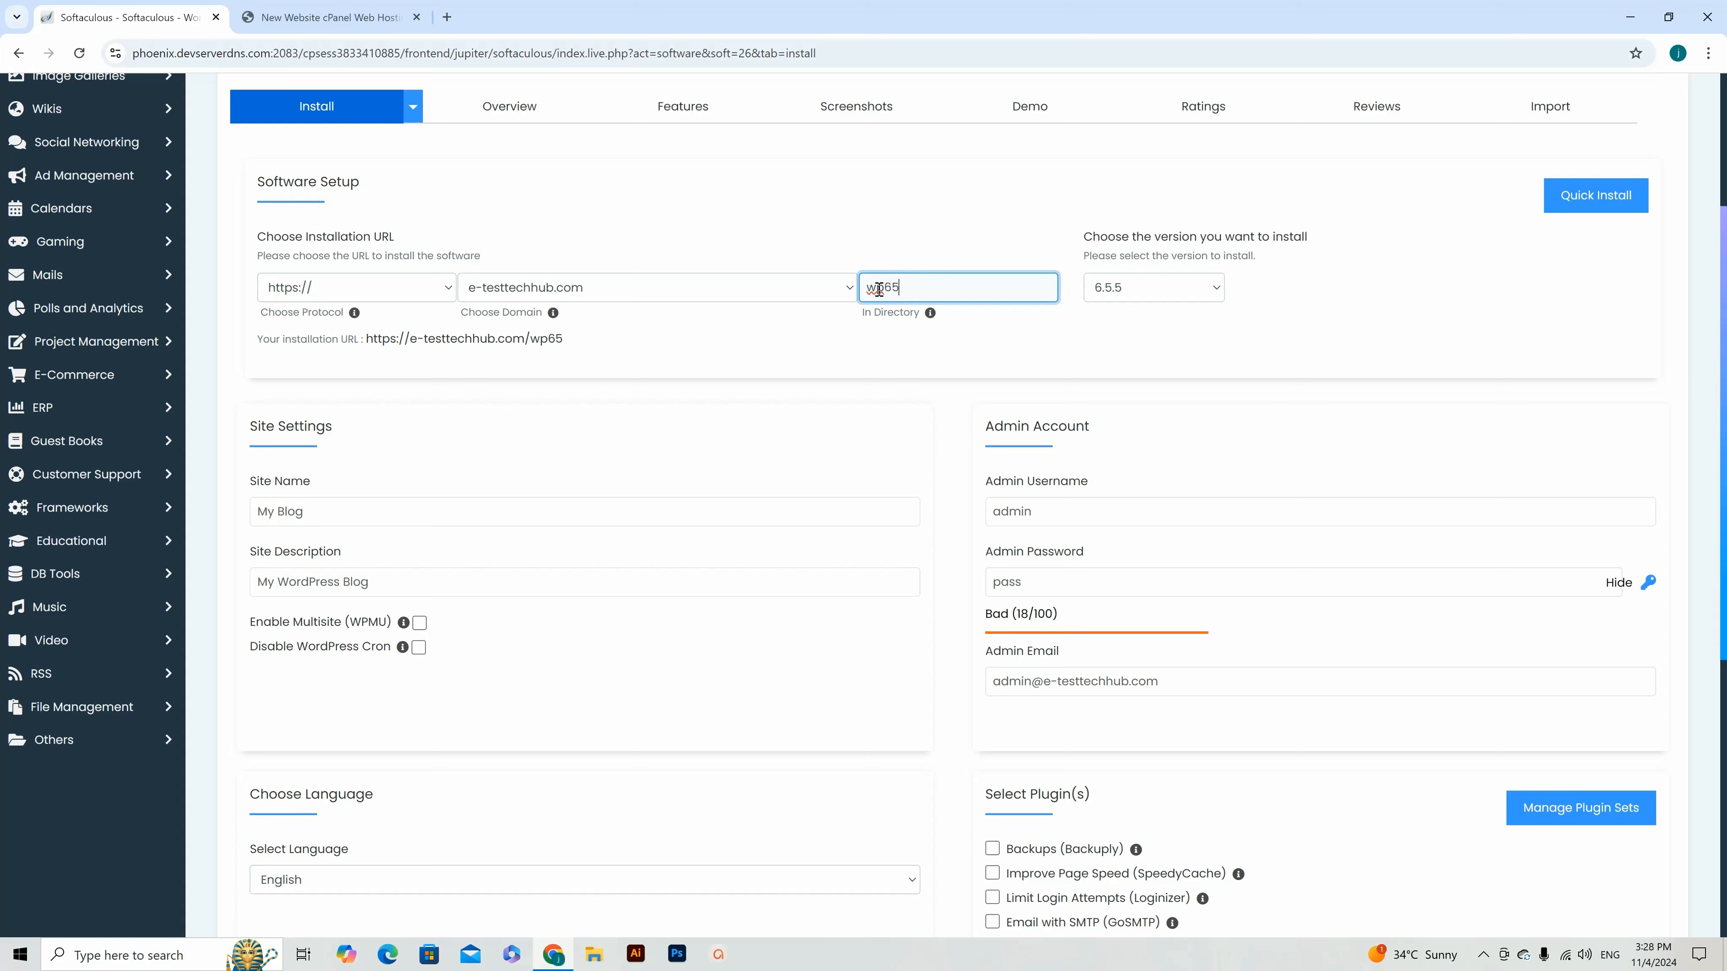
{"action": "key", "text": "BackSpace"}
{"action": "key", "text": "BackSpace"}
{"action": "key", "text": "BackSpace"}
{"action": "key", "text": "BackSpace"}
{"action": "left_click_drag", "start_coordinate": [368, 343], "coordinate": [529, 343]}
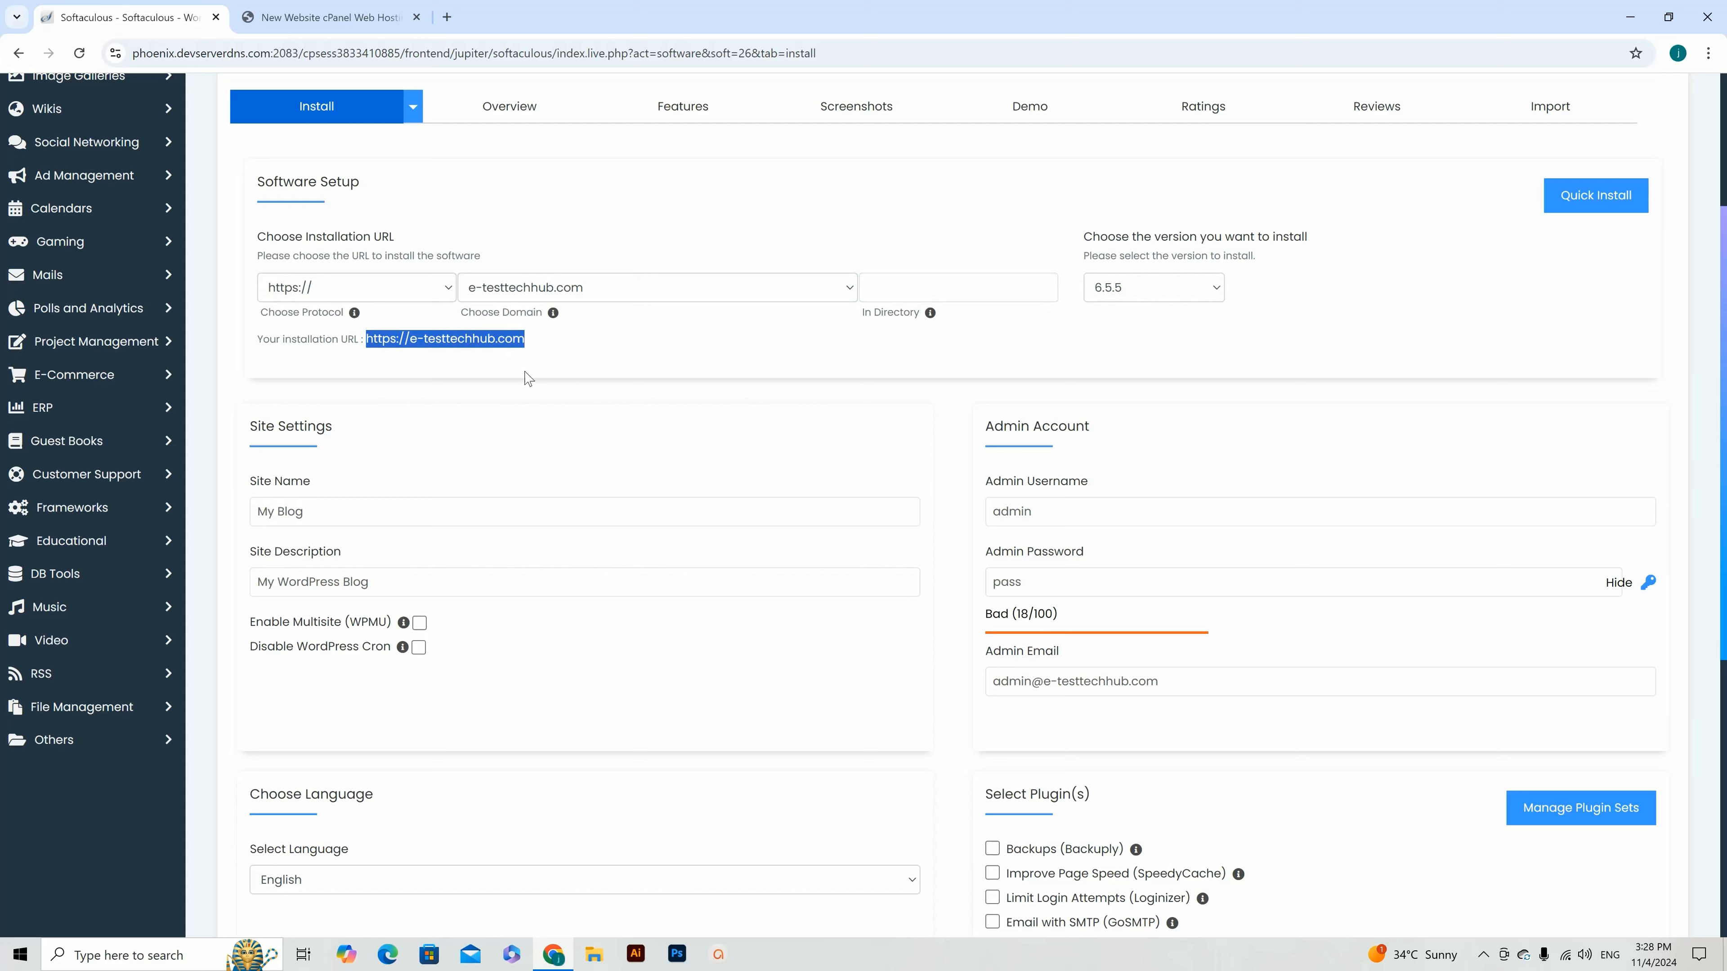
{"action": "left_click", "coordinate": [463, 343]}
Step: Set the site name to "Fast Delivery Service" and the site description to "...fast delivery"
{"action": "scroll", "coordinate": [792, 518], "scroll_direction": "down", "scroll_amount": 1}
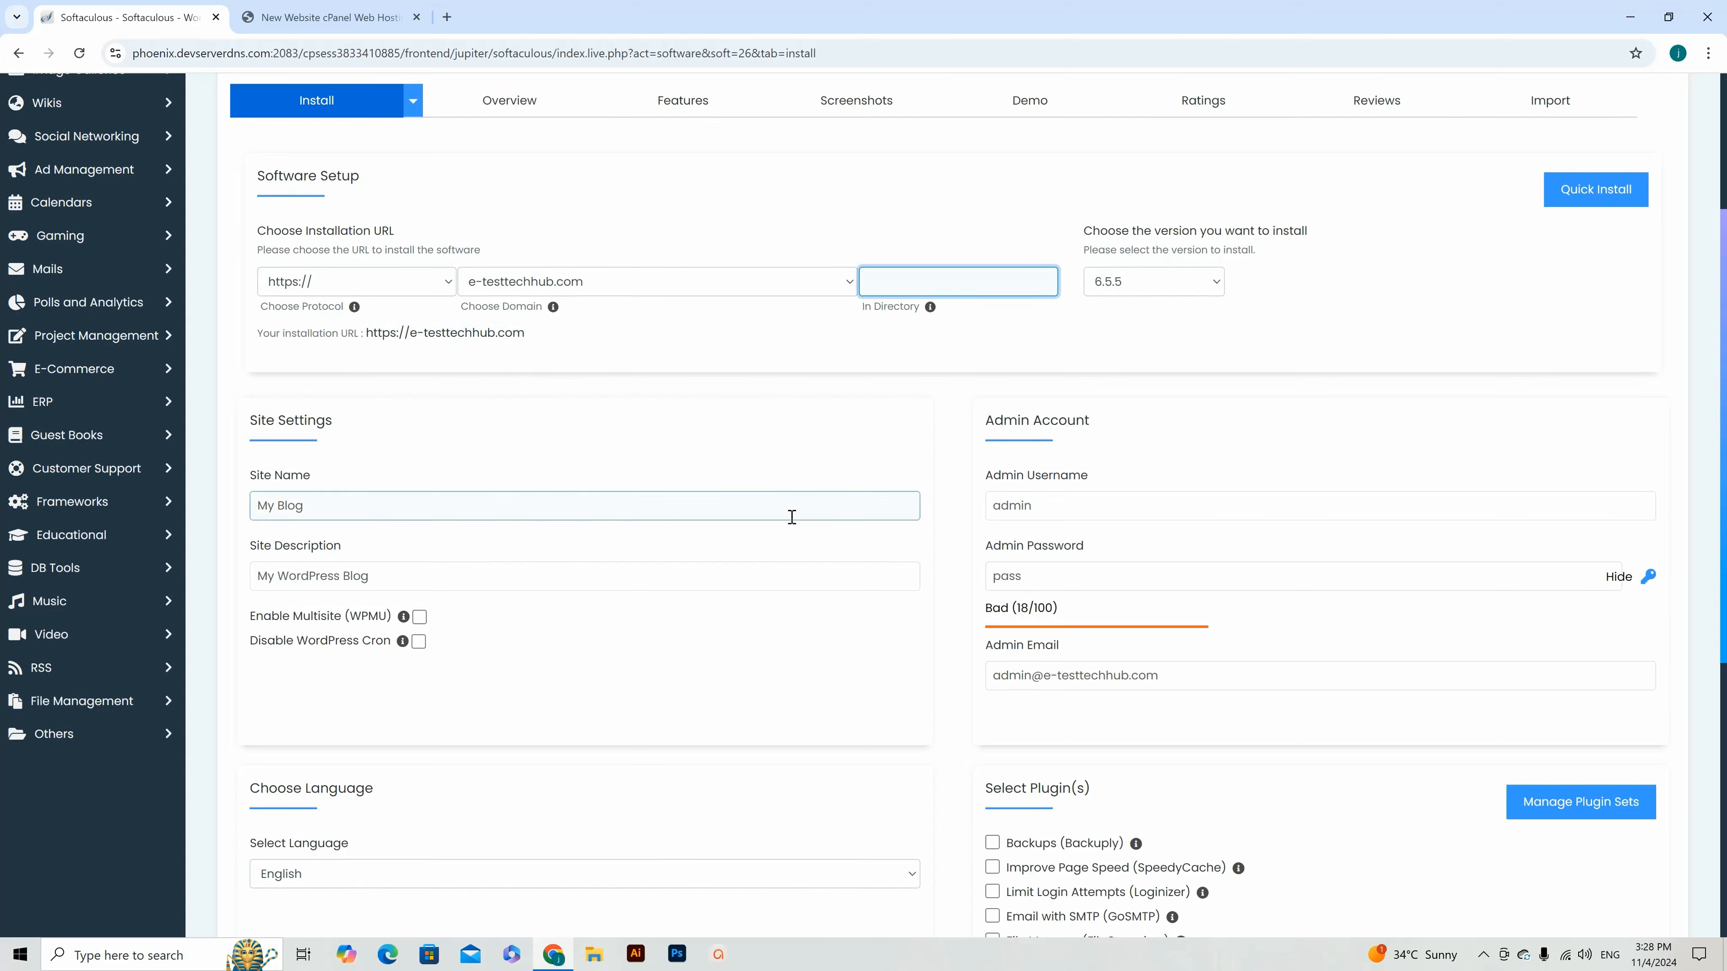
{"action": "scroll", "coordinate": [791, 517], "scroll_direction": "down", "scroll_amount": 3}
{"action": "triple_click", "coordinate": [289, 262]}
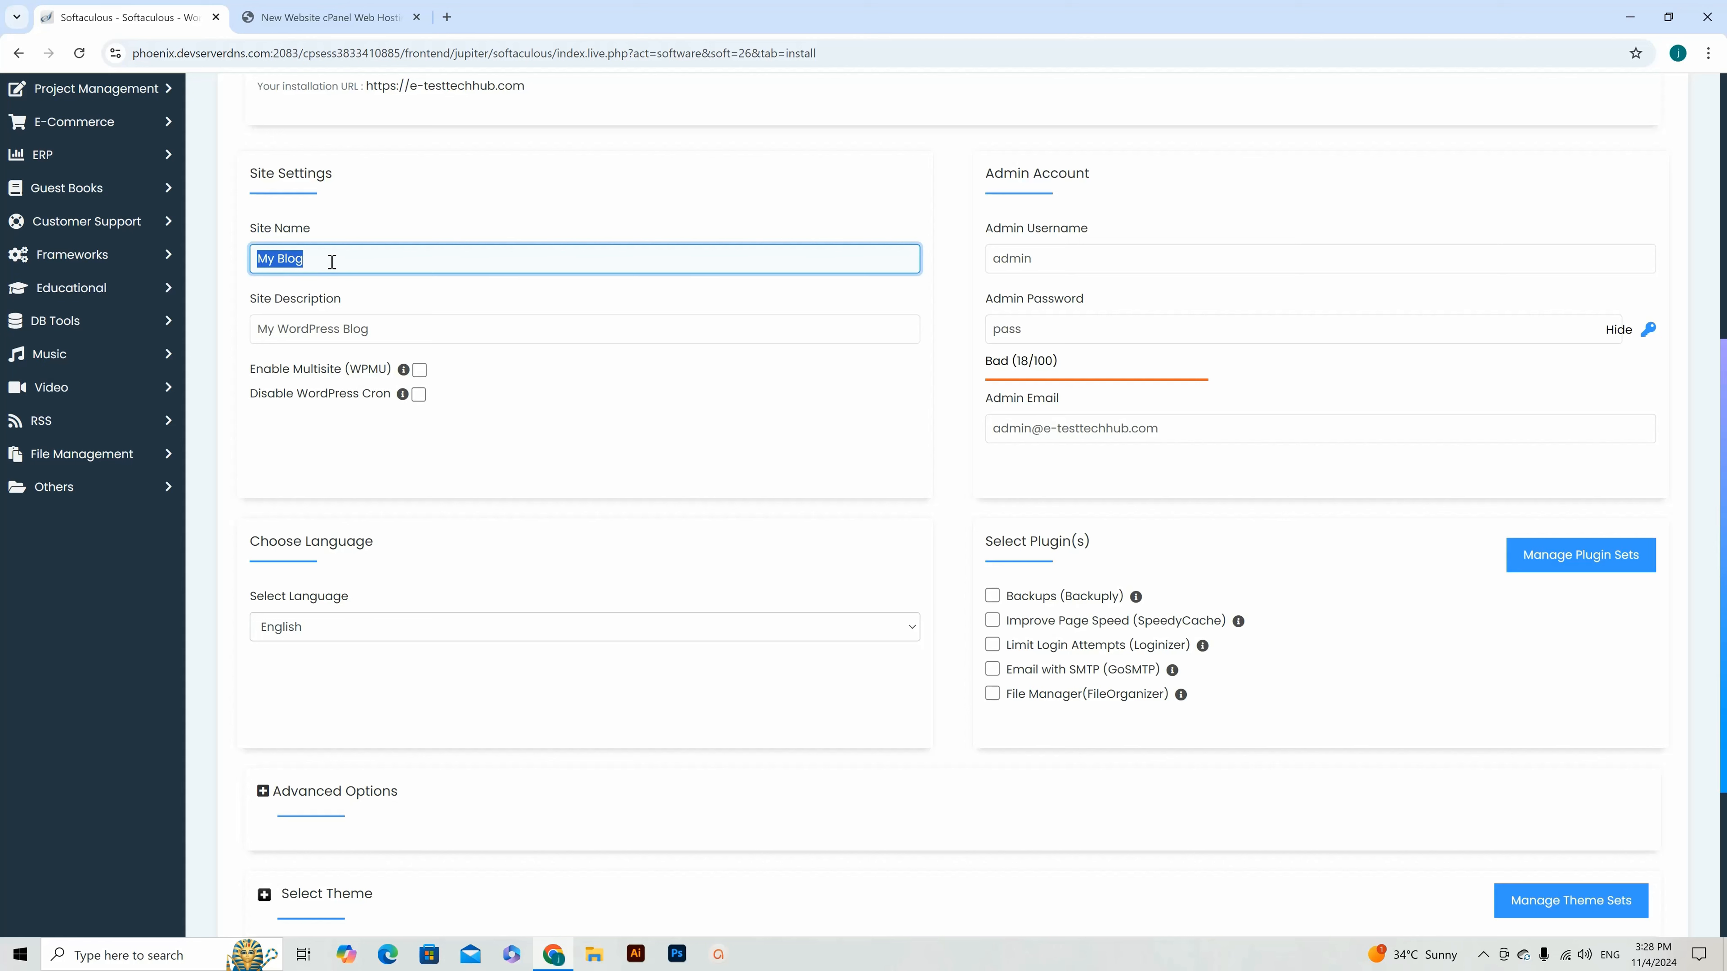
{"action": "type", "text": "Fa"}
{"action": "key", "text": "BackSpace"}
{"action": "key", "text": "BackSpace"}
{"action": "triple_click", "coordinate": [319, 335]}
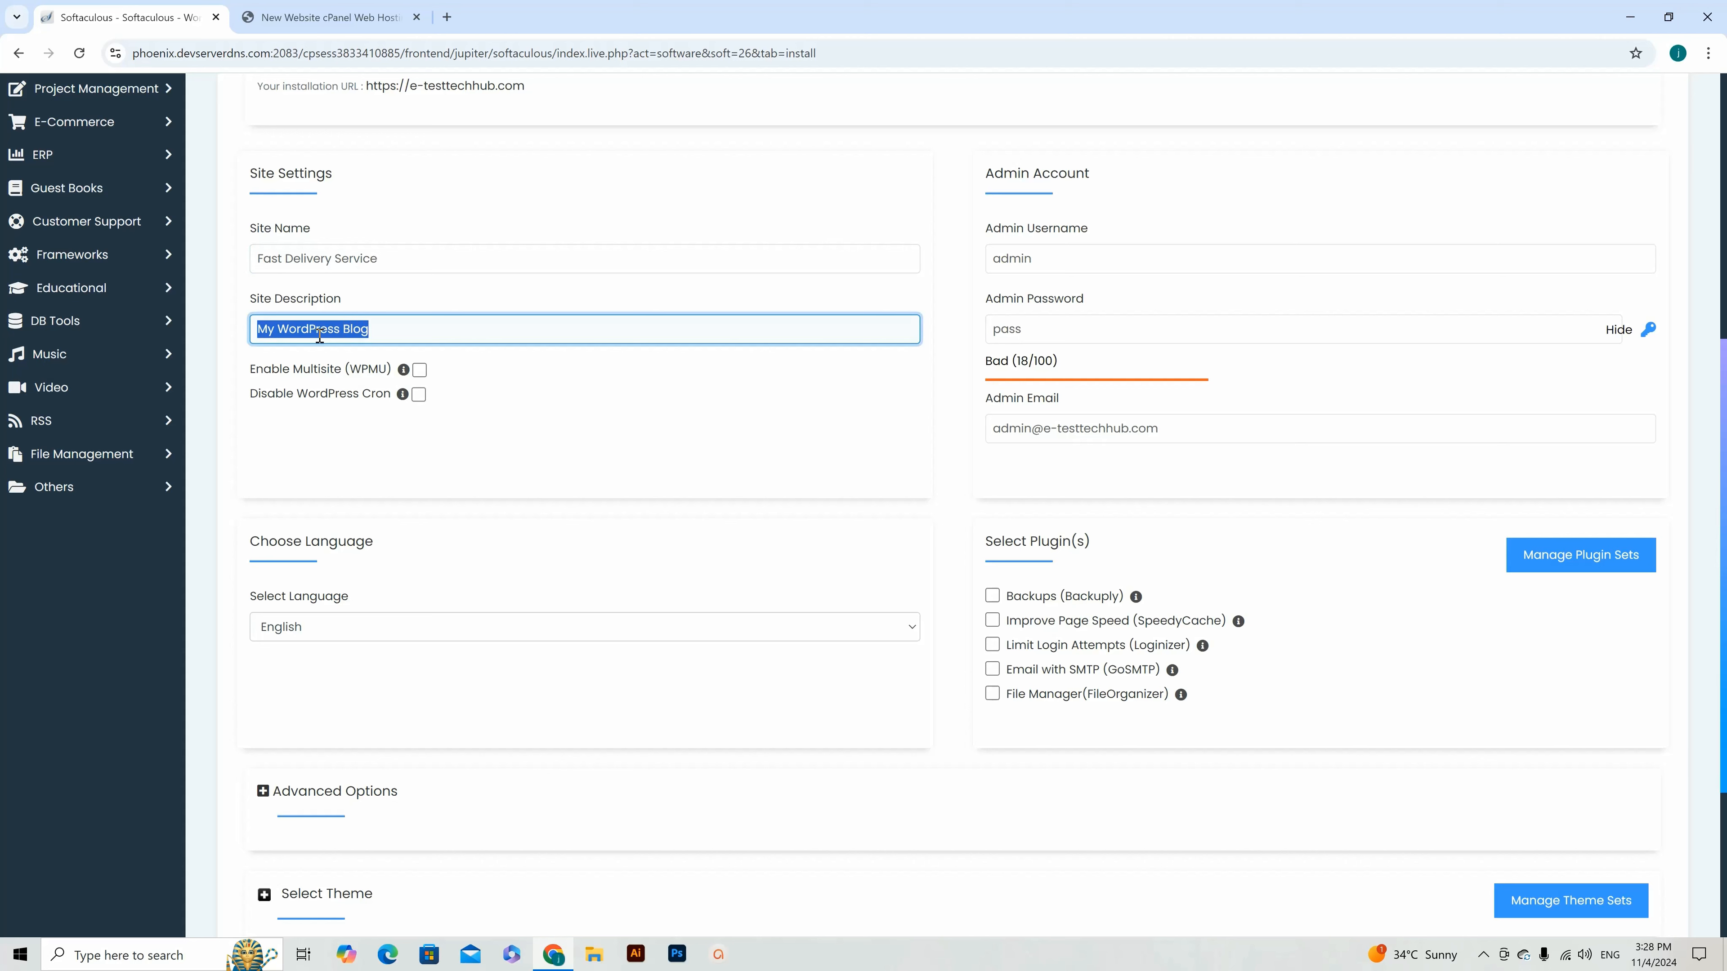
{"action": "key", "text": "BackSpace"}
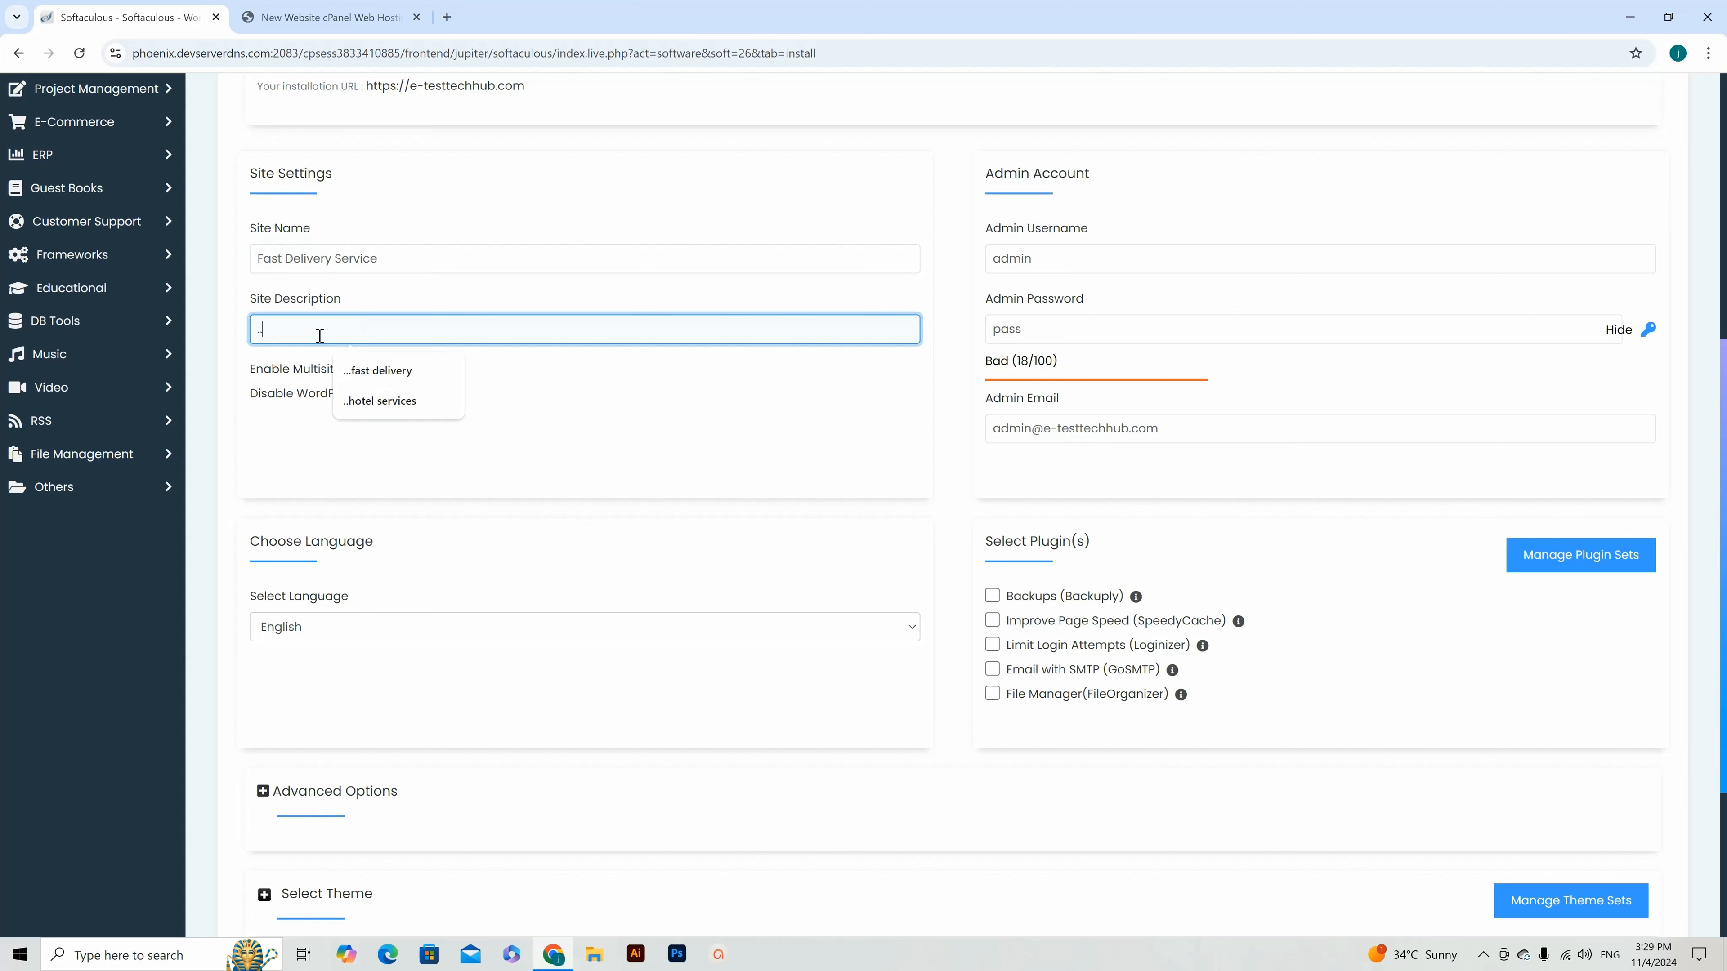
{"action": "left_click", "coordinate": [377, 371]}
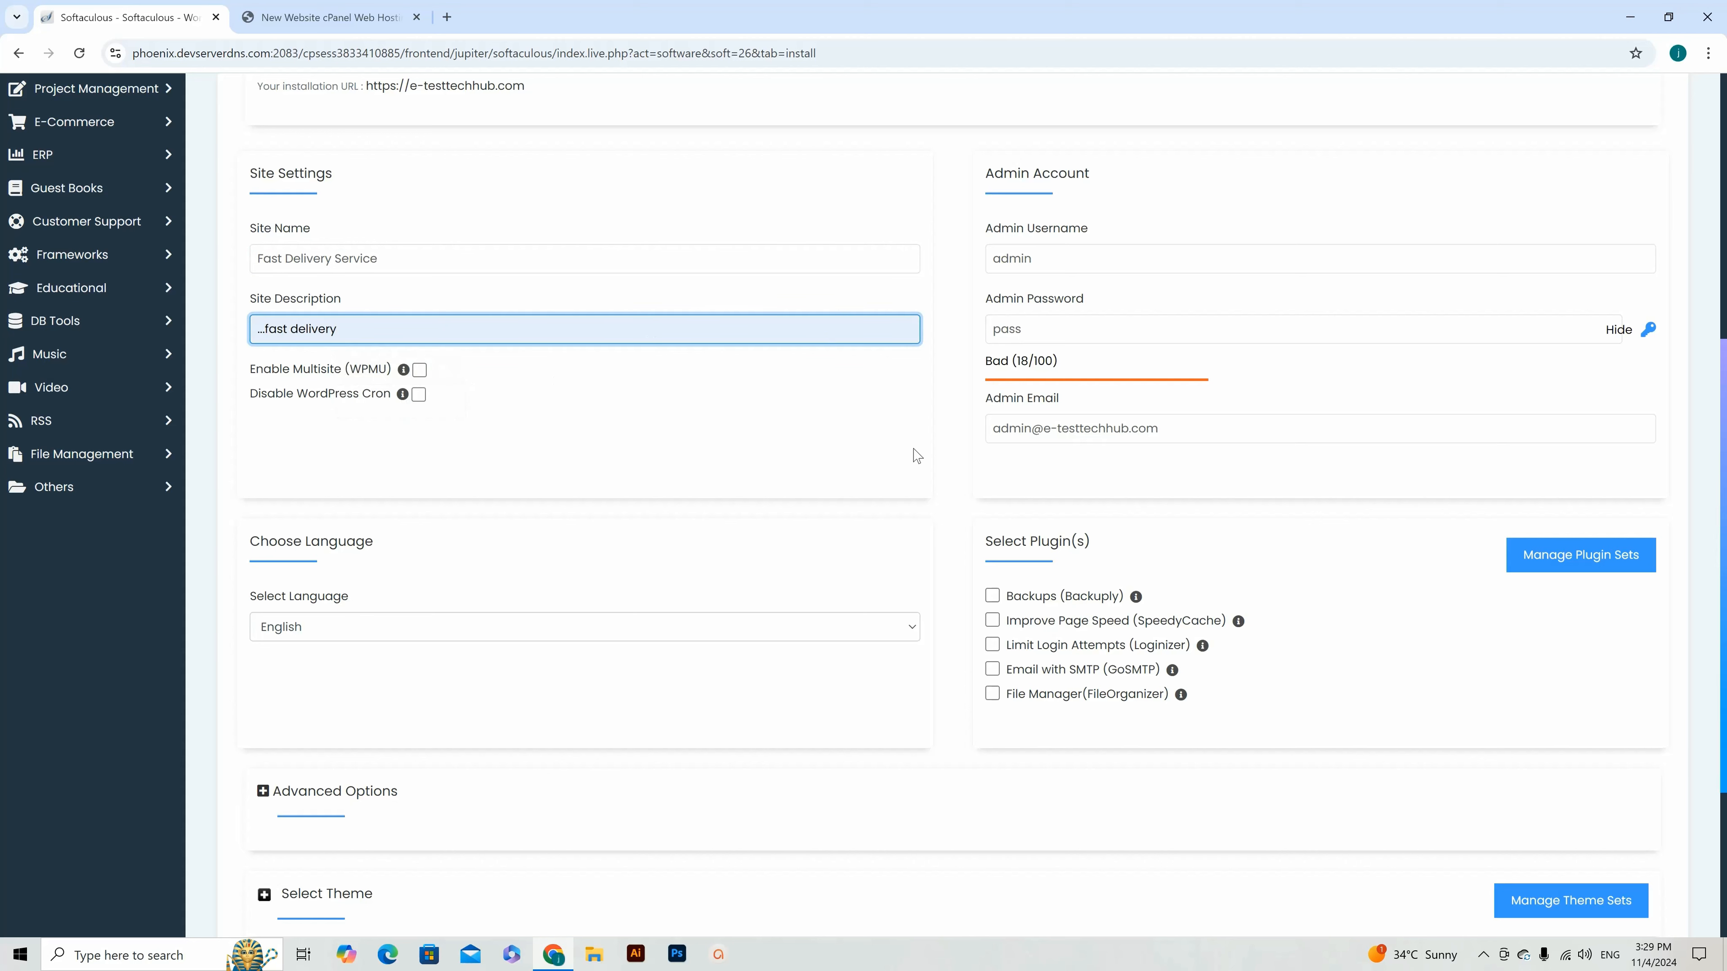
Step: Generate a strong random password for the Admin Password field of the admin account
{"action": "left_click", "coordinate": [1647, 331]}
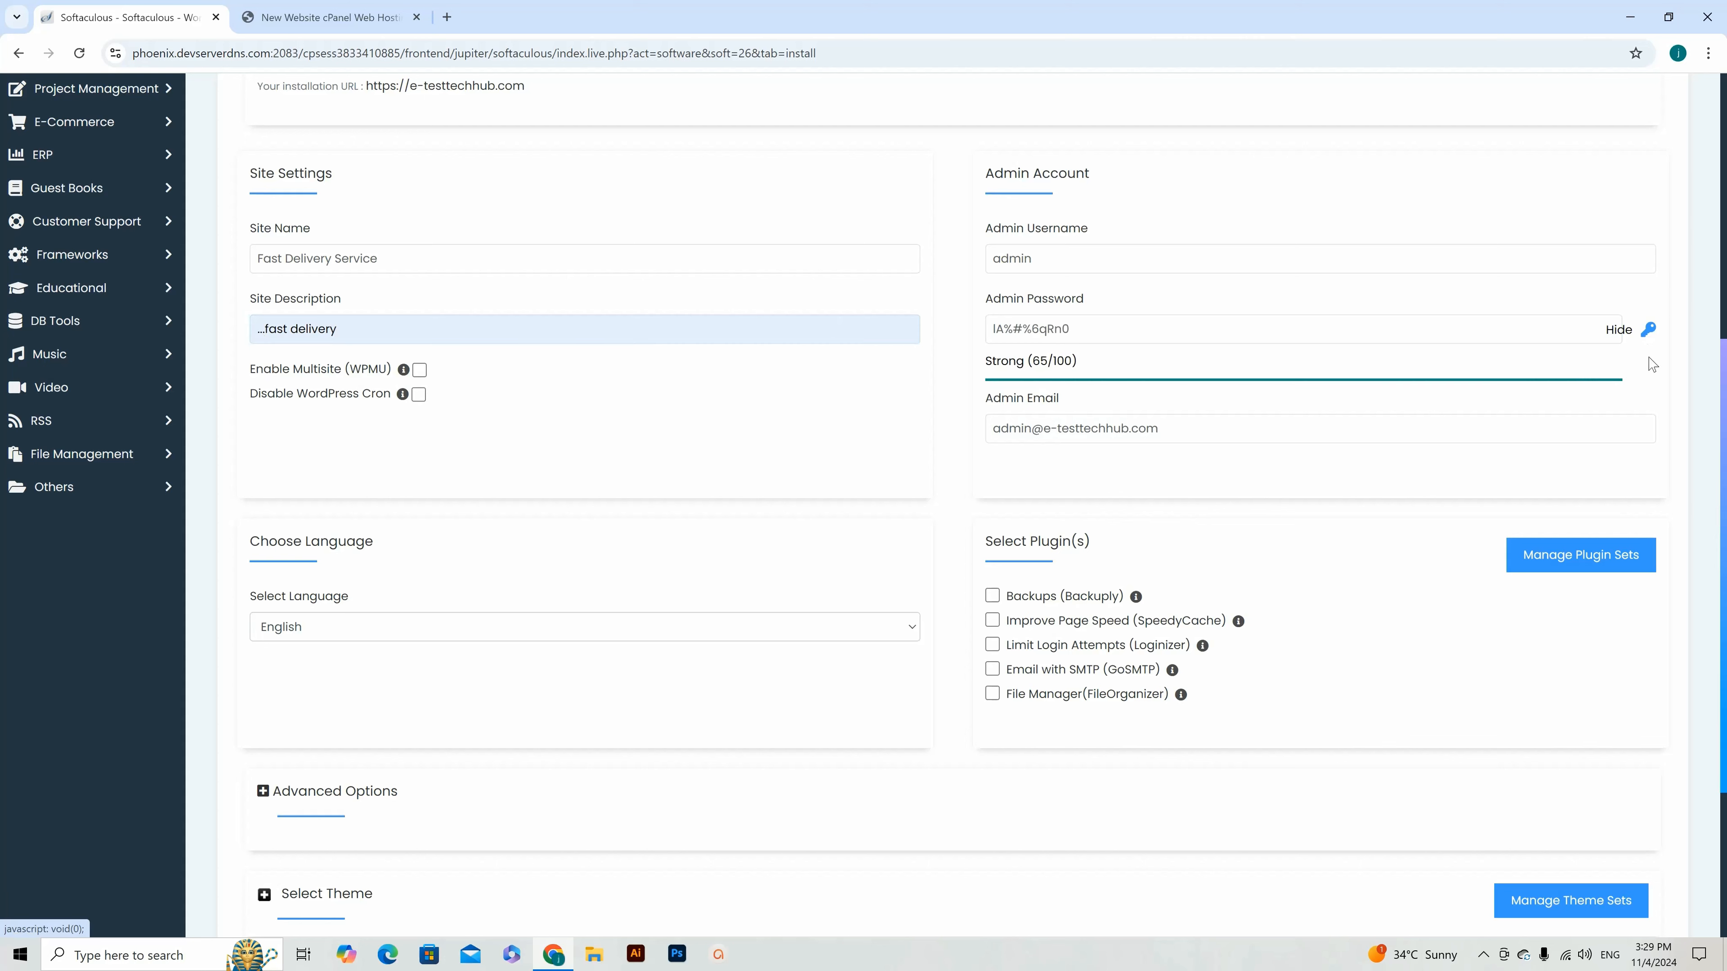
{"action": "left_click", "coordinate": [1648, 332]}
{"action": "left_click", "coordinate": [1648, 330]}
{"action": "triple_click", "coordinate": [1030, 329]}
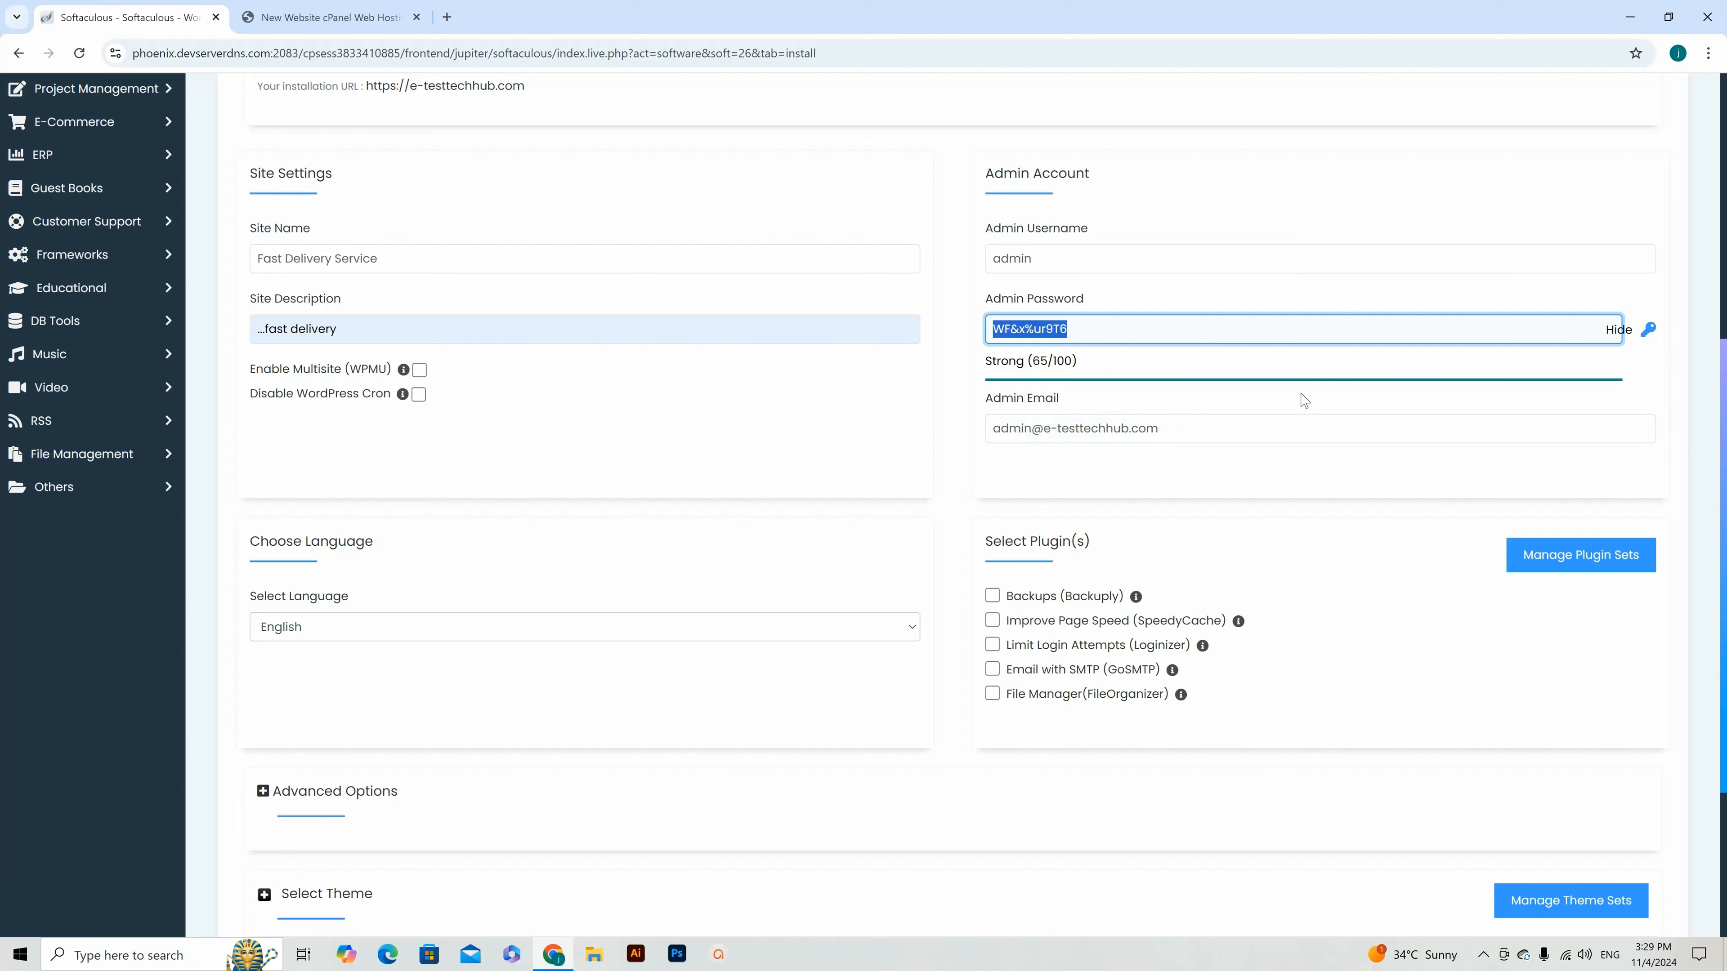
{"action": "left_click", "coordinate": [1693, 364]}
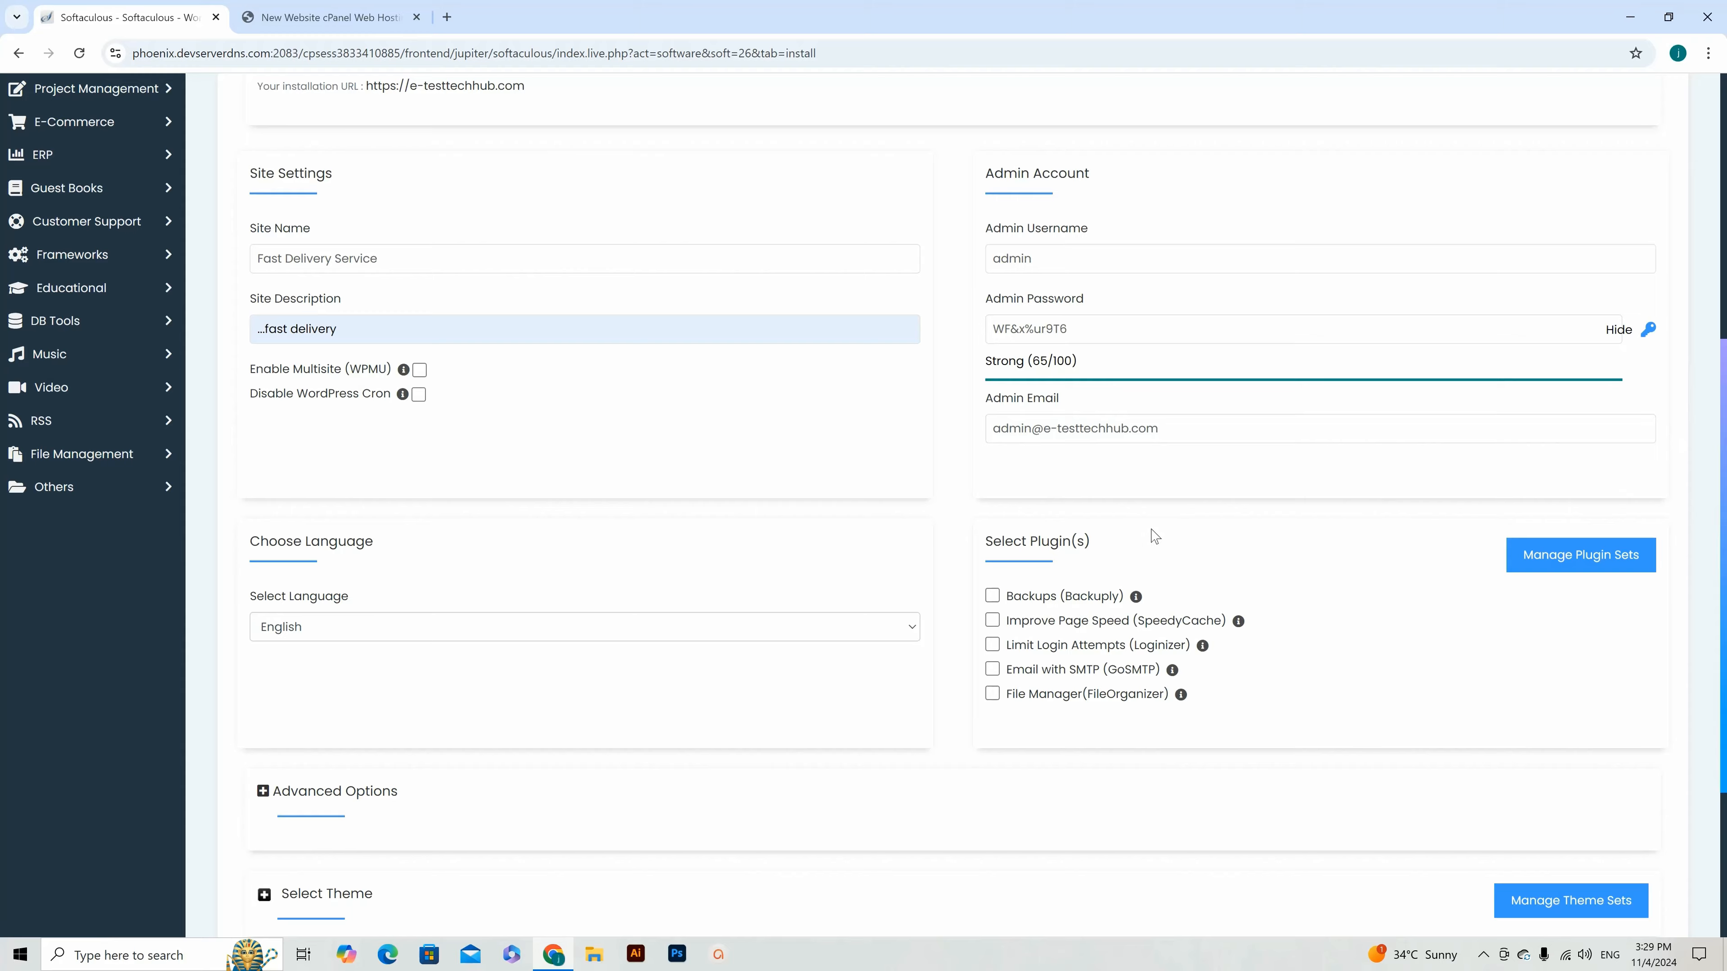
Step: Review the remaining installation settings and submit the WordPress installation
{"action": "scroll", "coordinate": [1149, 541], "scroll_direction": "down", "scroll_amount": 3}
{"action": "scroll", "coordinate": [1146, 540], "scroll_direction": "down", "scroll_amount": 2}
{"action": "scroll", "coordinate": [1198, 451], "scroll_direction": "up", "scroll_amount": 6}
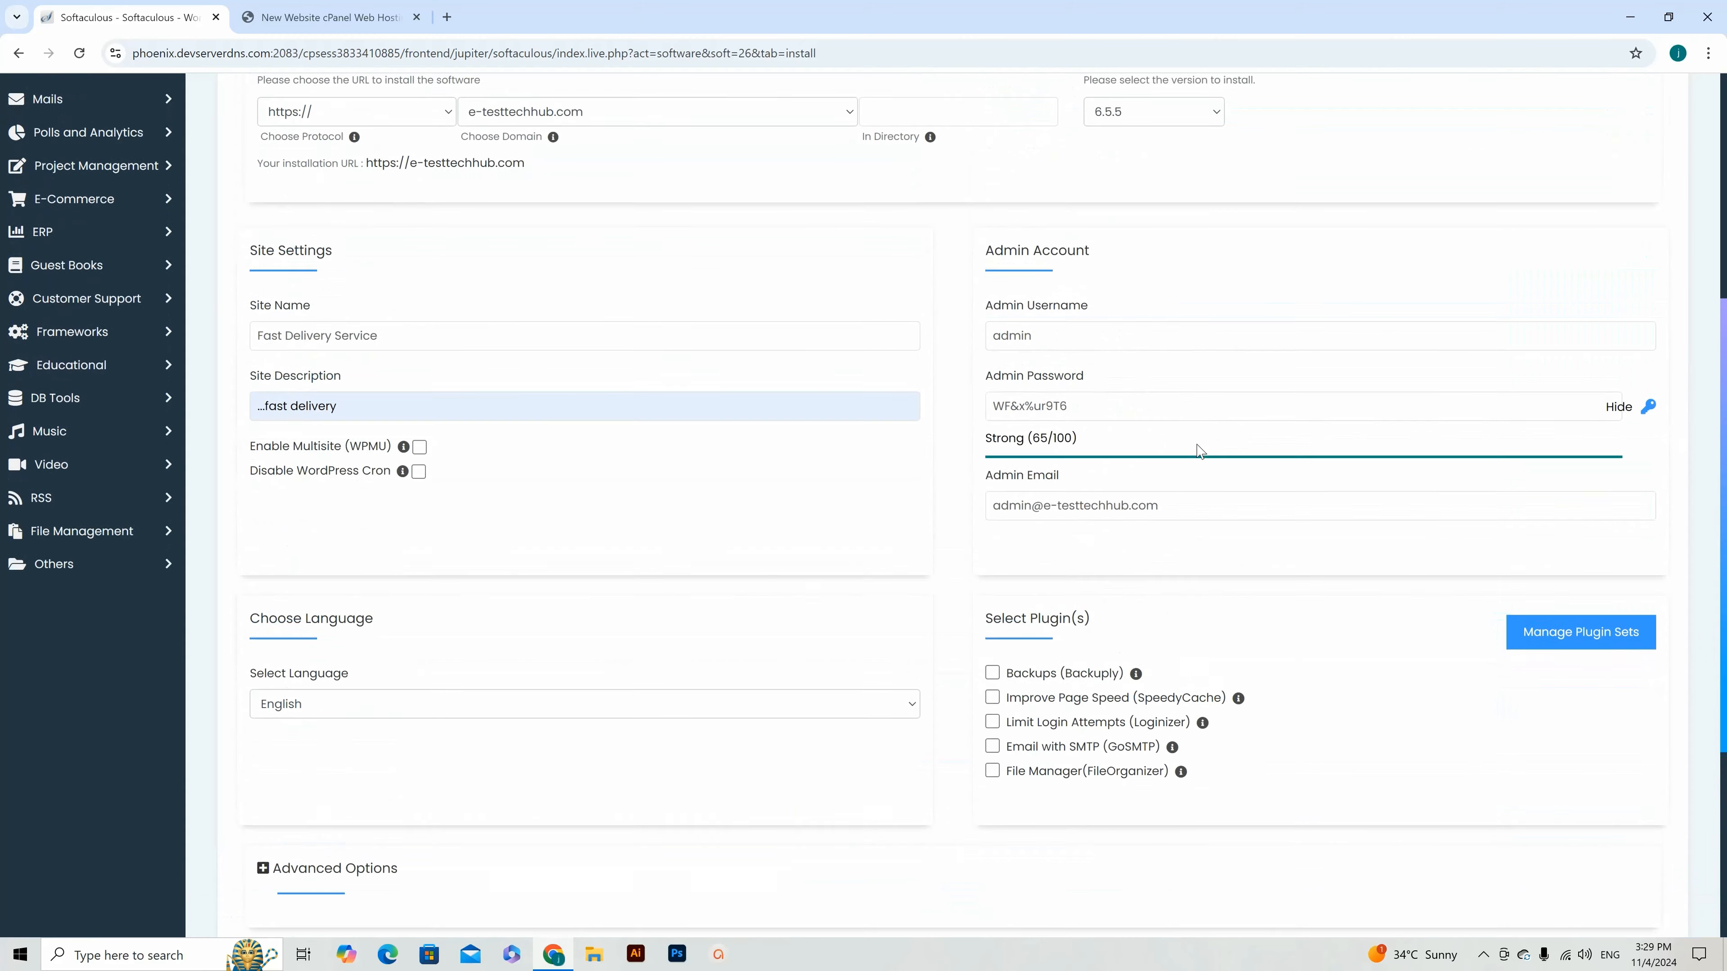
{"action": "scroll", "coordinate": [1037, 537], "scroll_direction": "down", "scroll_amount": 5}
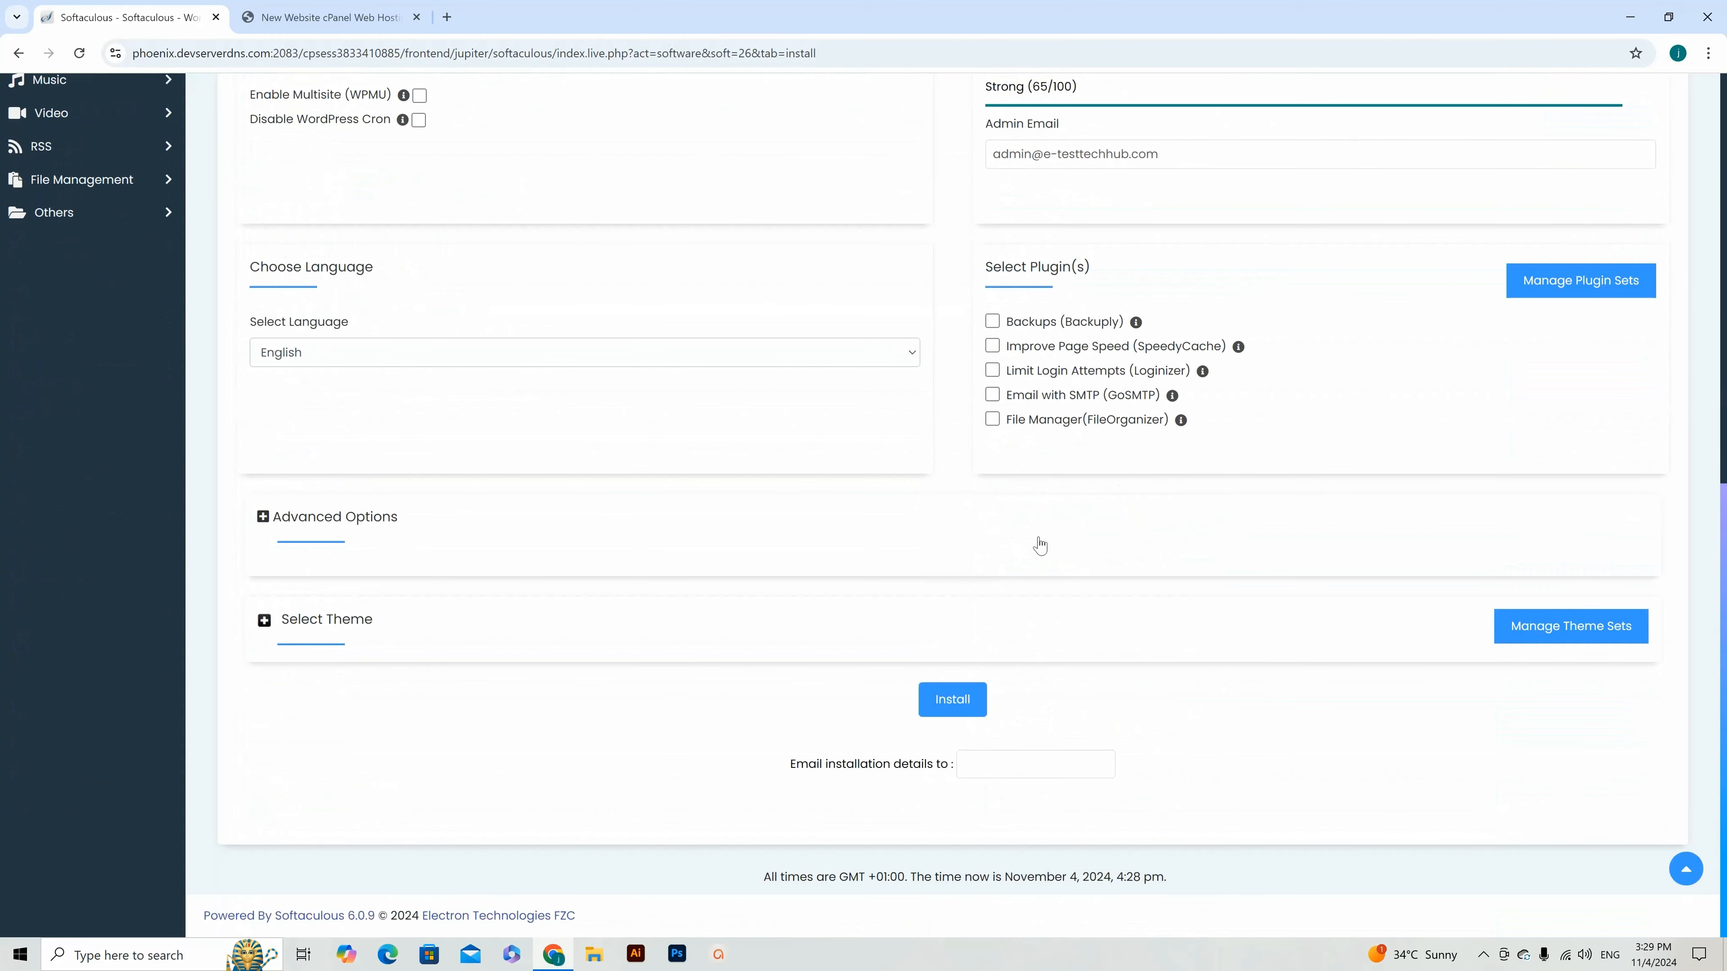
{"action": "left_click", "coordinate": [951, 701]}
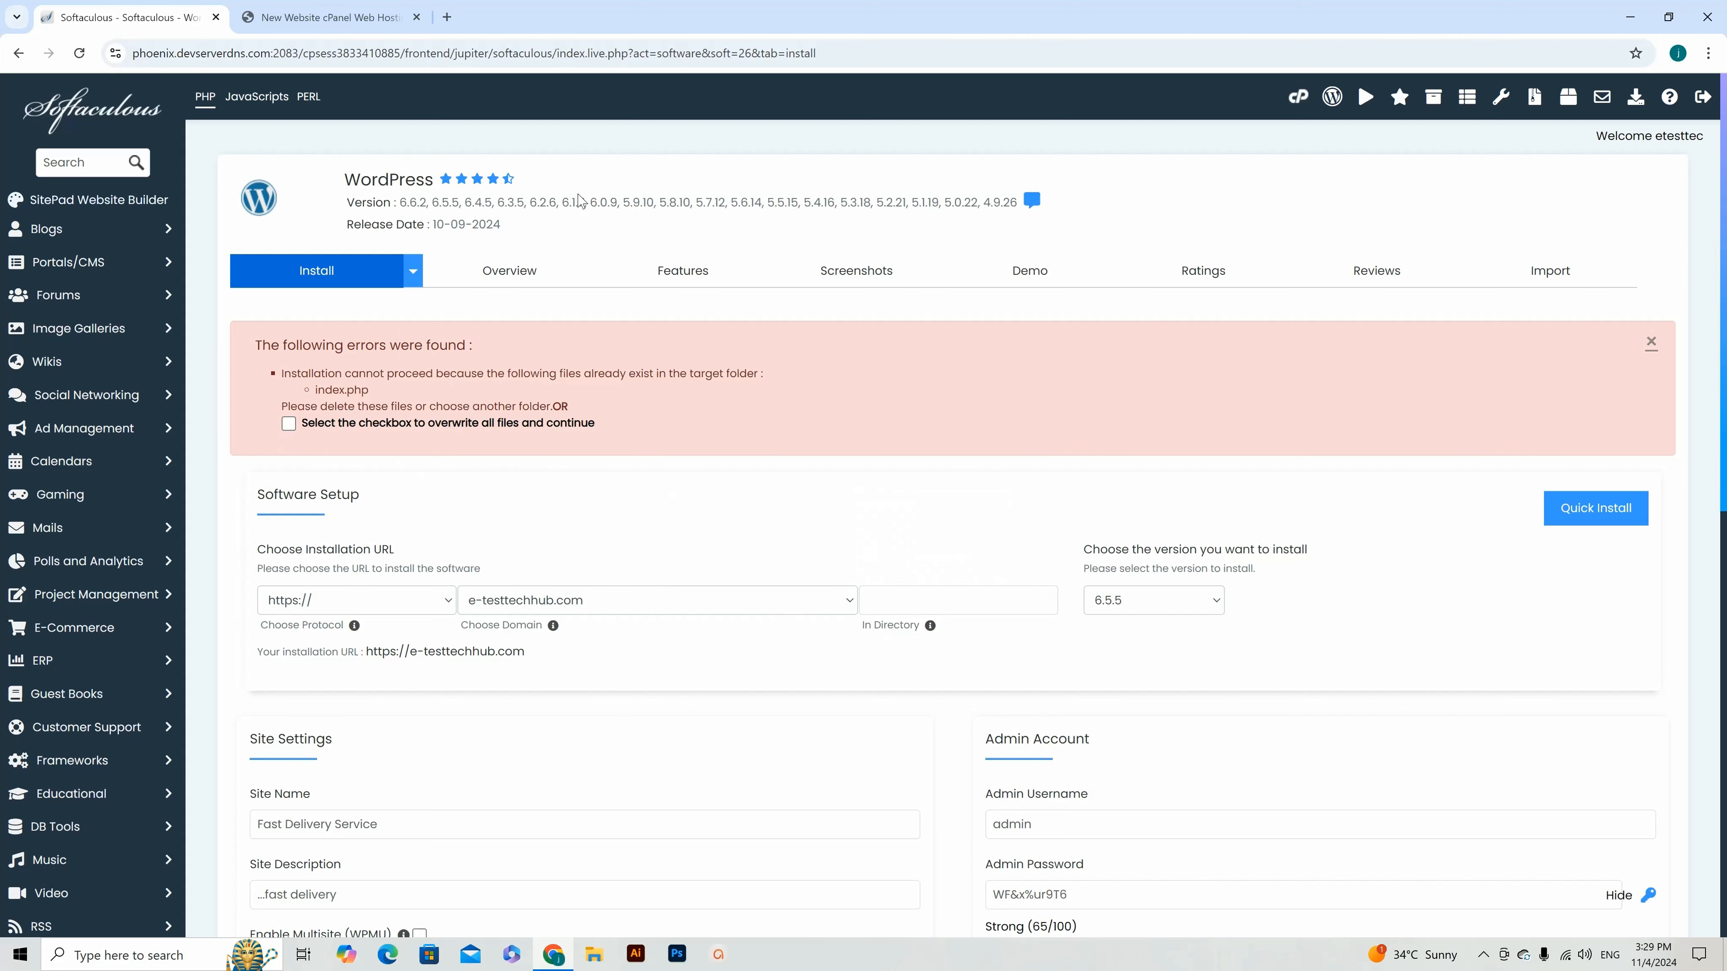
Step: Allow all existing files in the target folder to be overwritten and submit the installation again
{"action": "key", "text": "ctrl+Tab"}
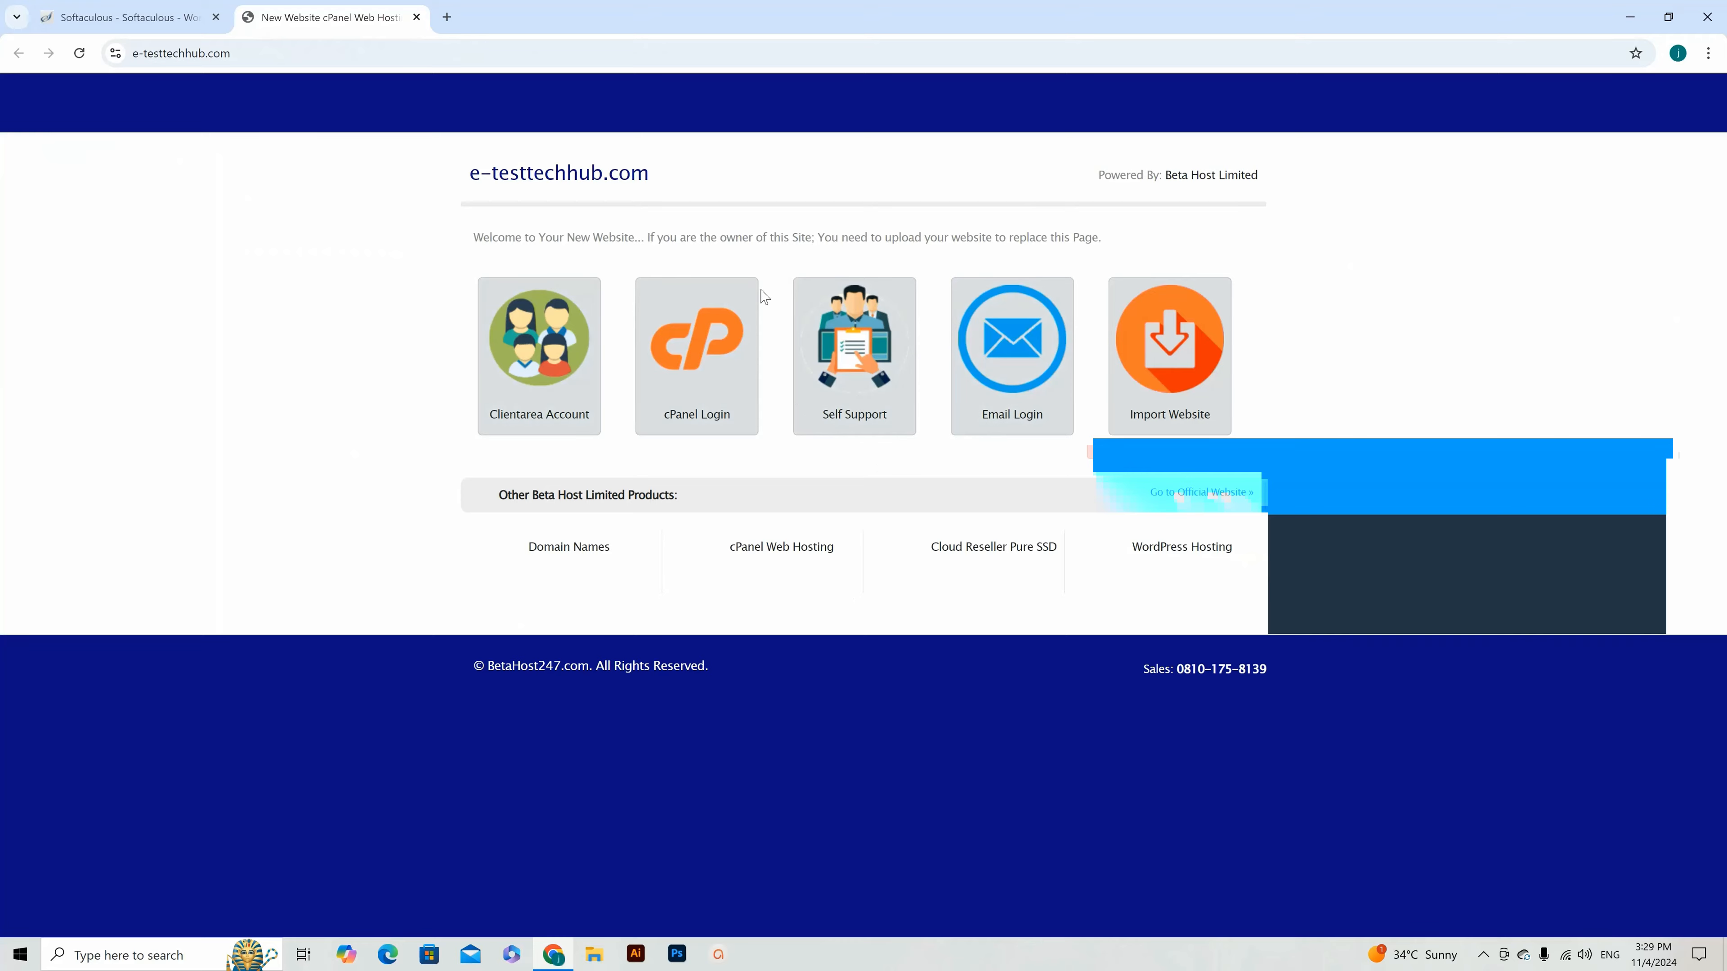
{"action": "left_click", "coordinate": [159, 19]}
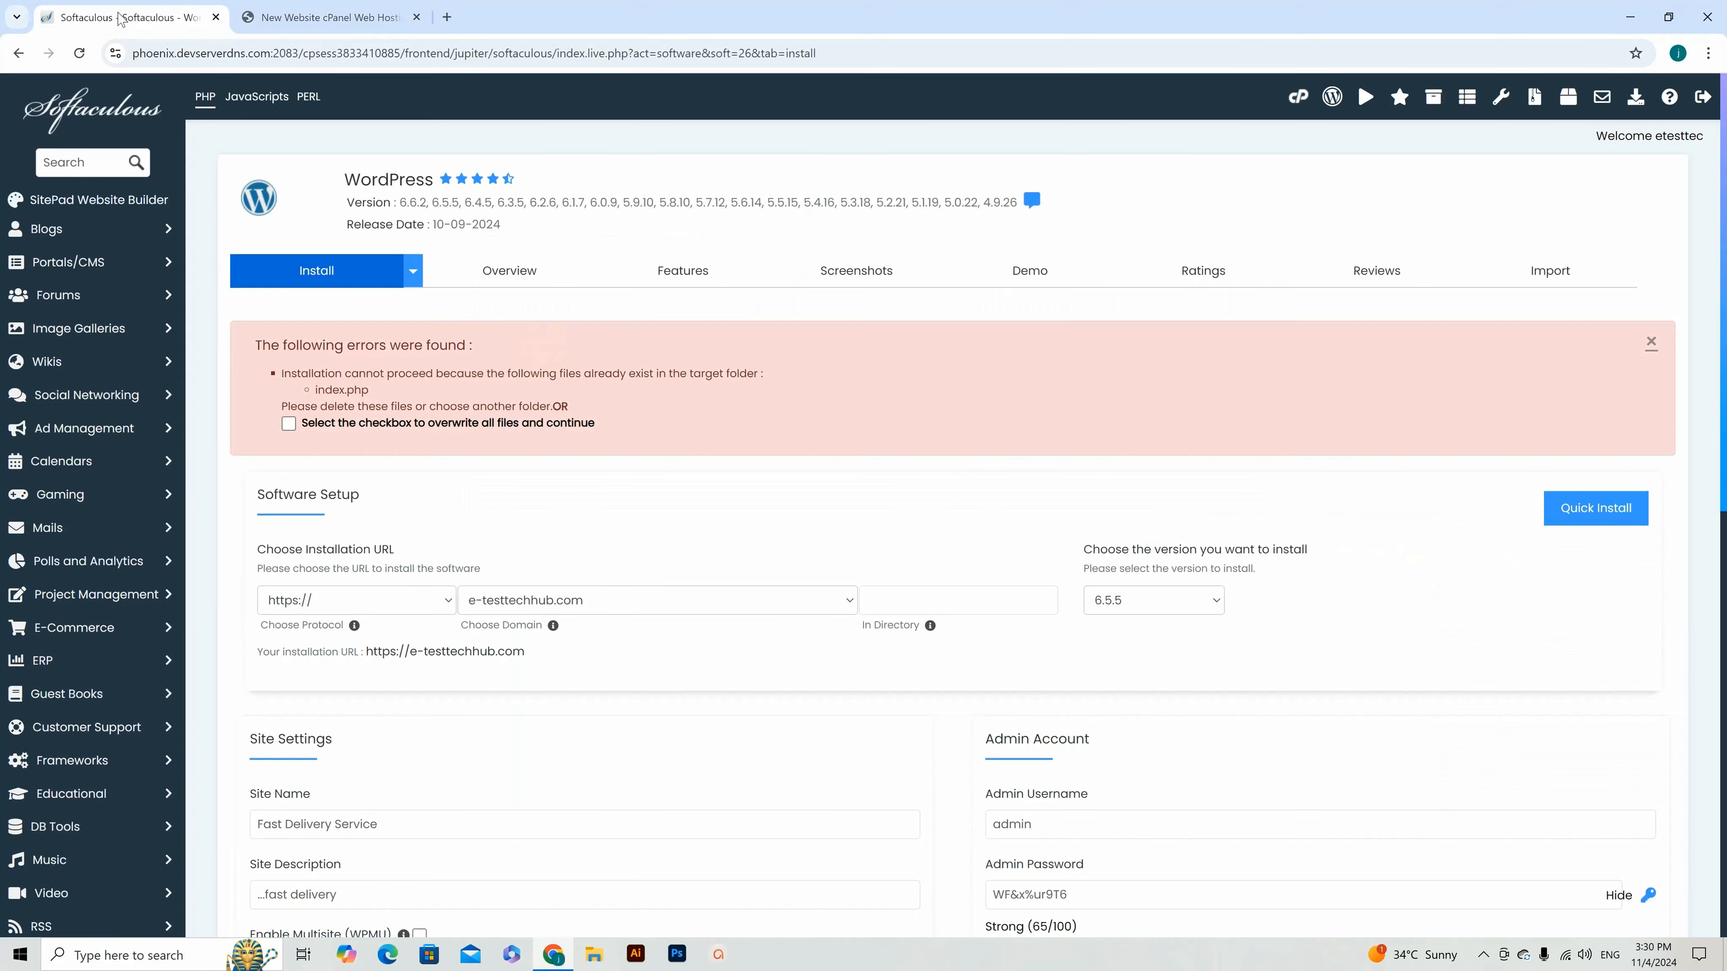
{"action": "left_click", "coordinate": [288, 423]}
{"action": "scroll", "coordinate": [661, 415], "scroll_direction": "down", "scroll_amount": 7}
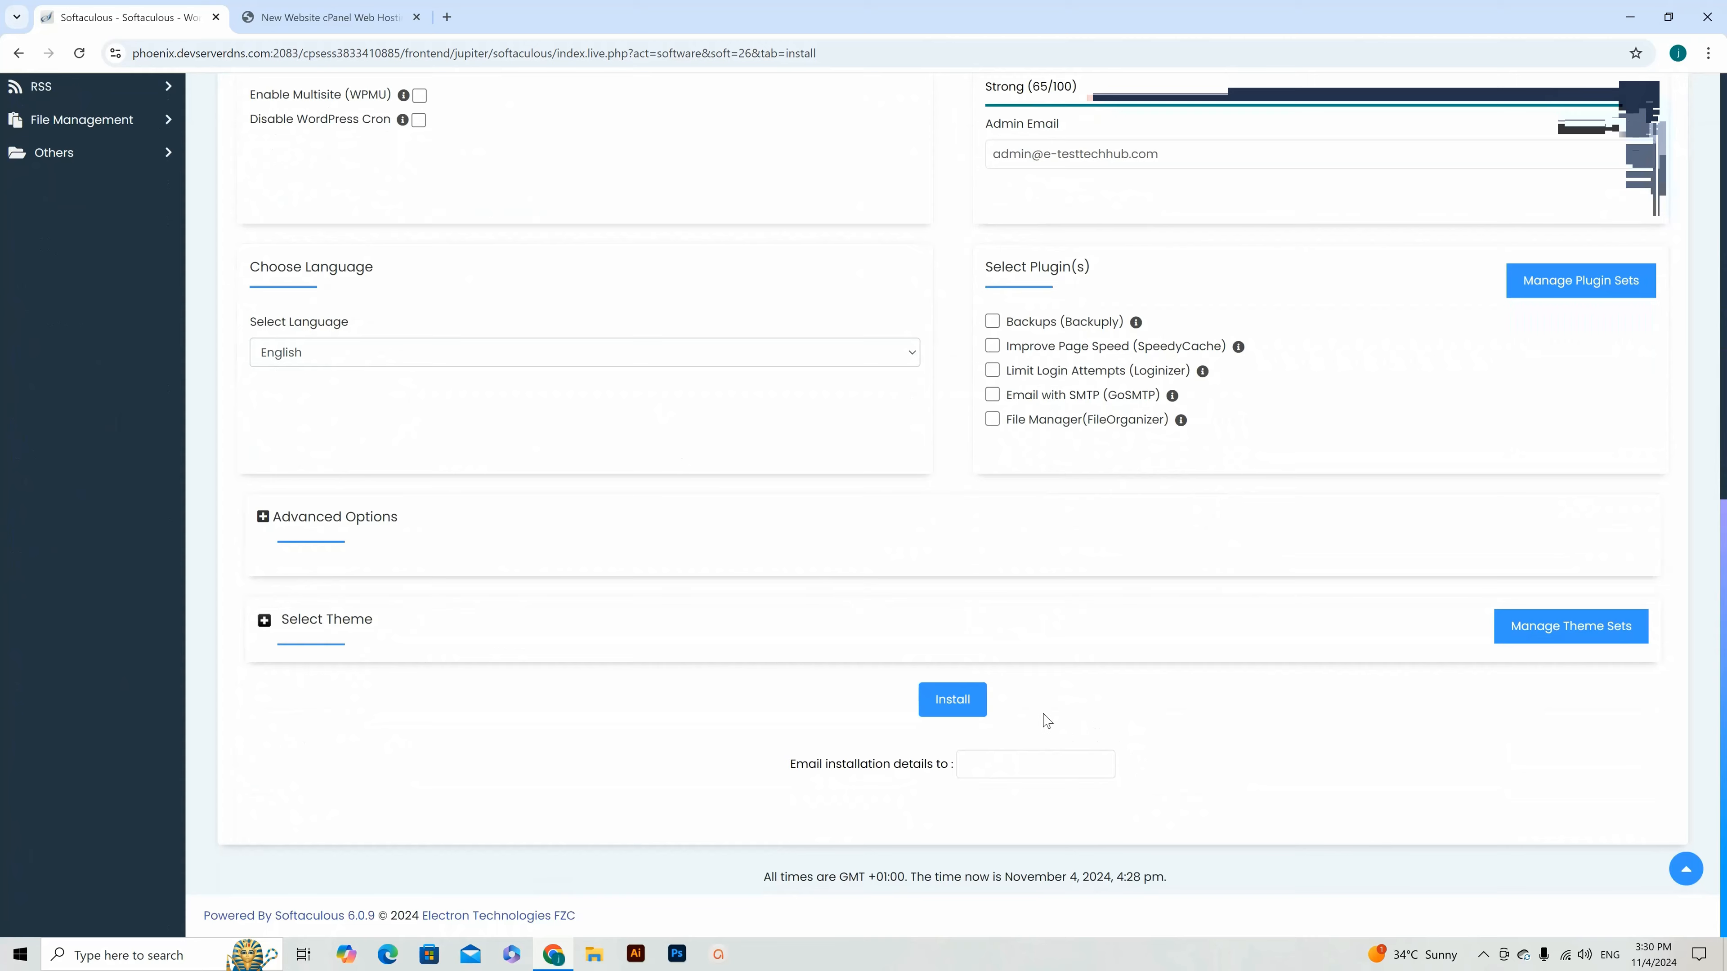
{"action": "left_click", "coordinate": [962, 707]}
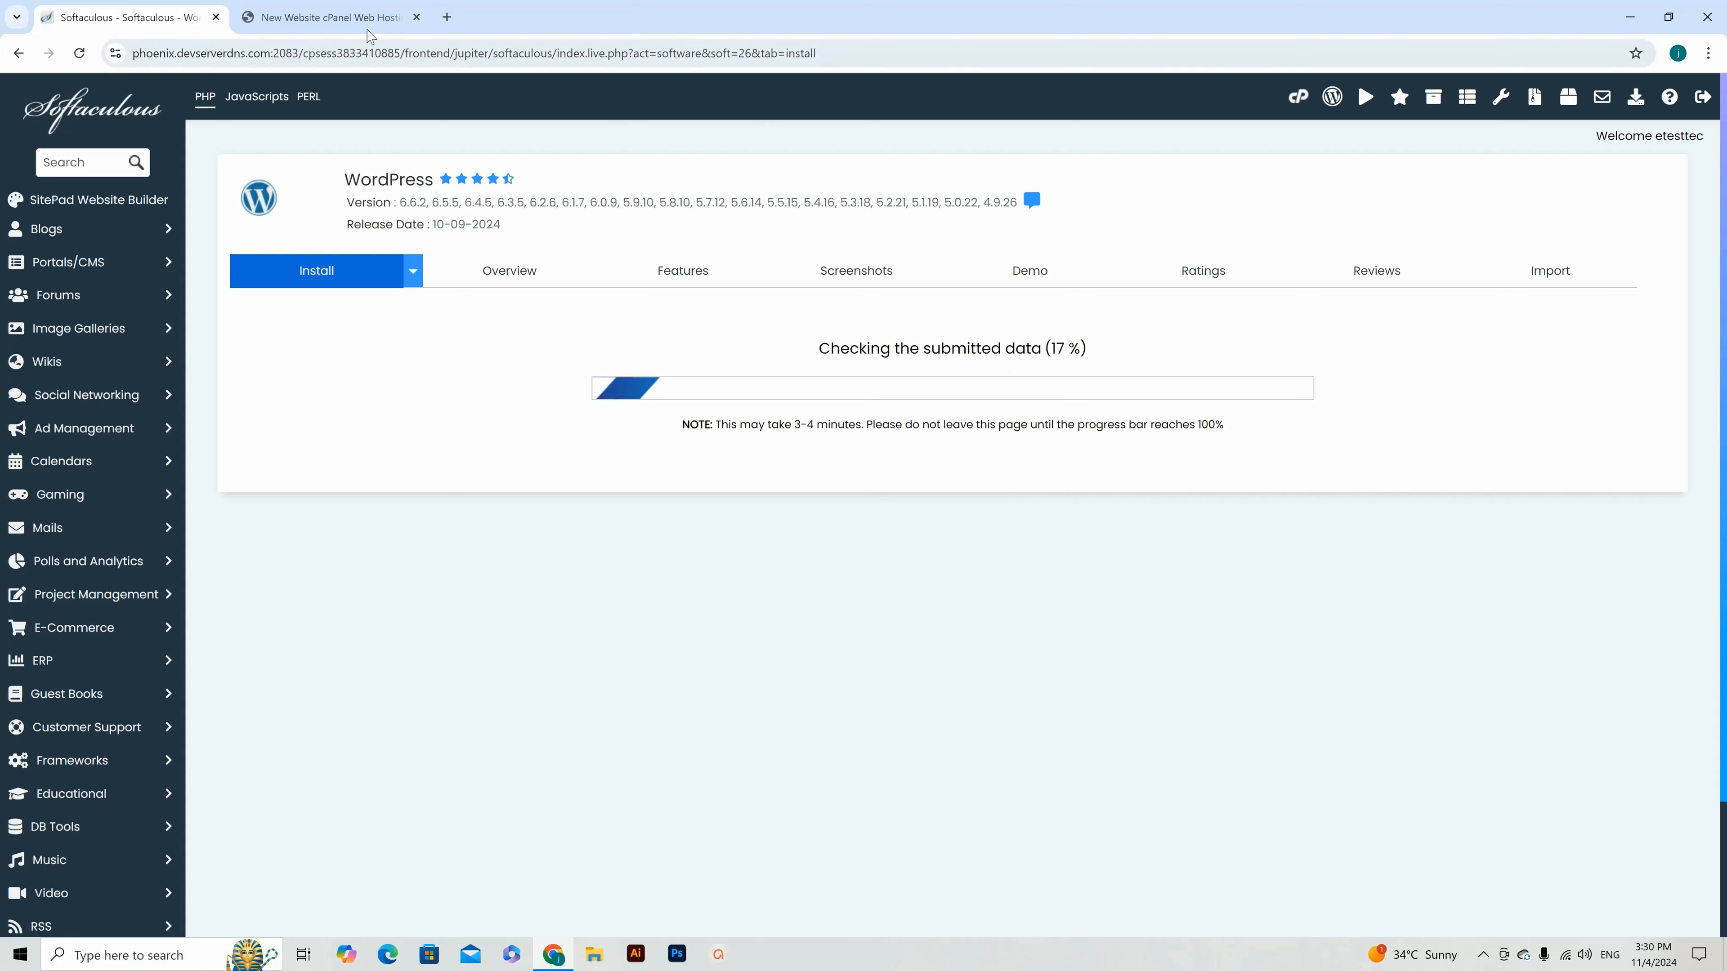
Step: Check the current e-testtechhub.com page and the progress of the WordPress installation
{"action": "left_click", "coordinate": [314, 18]}
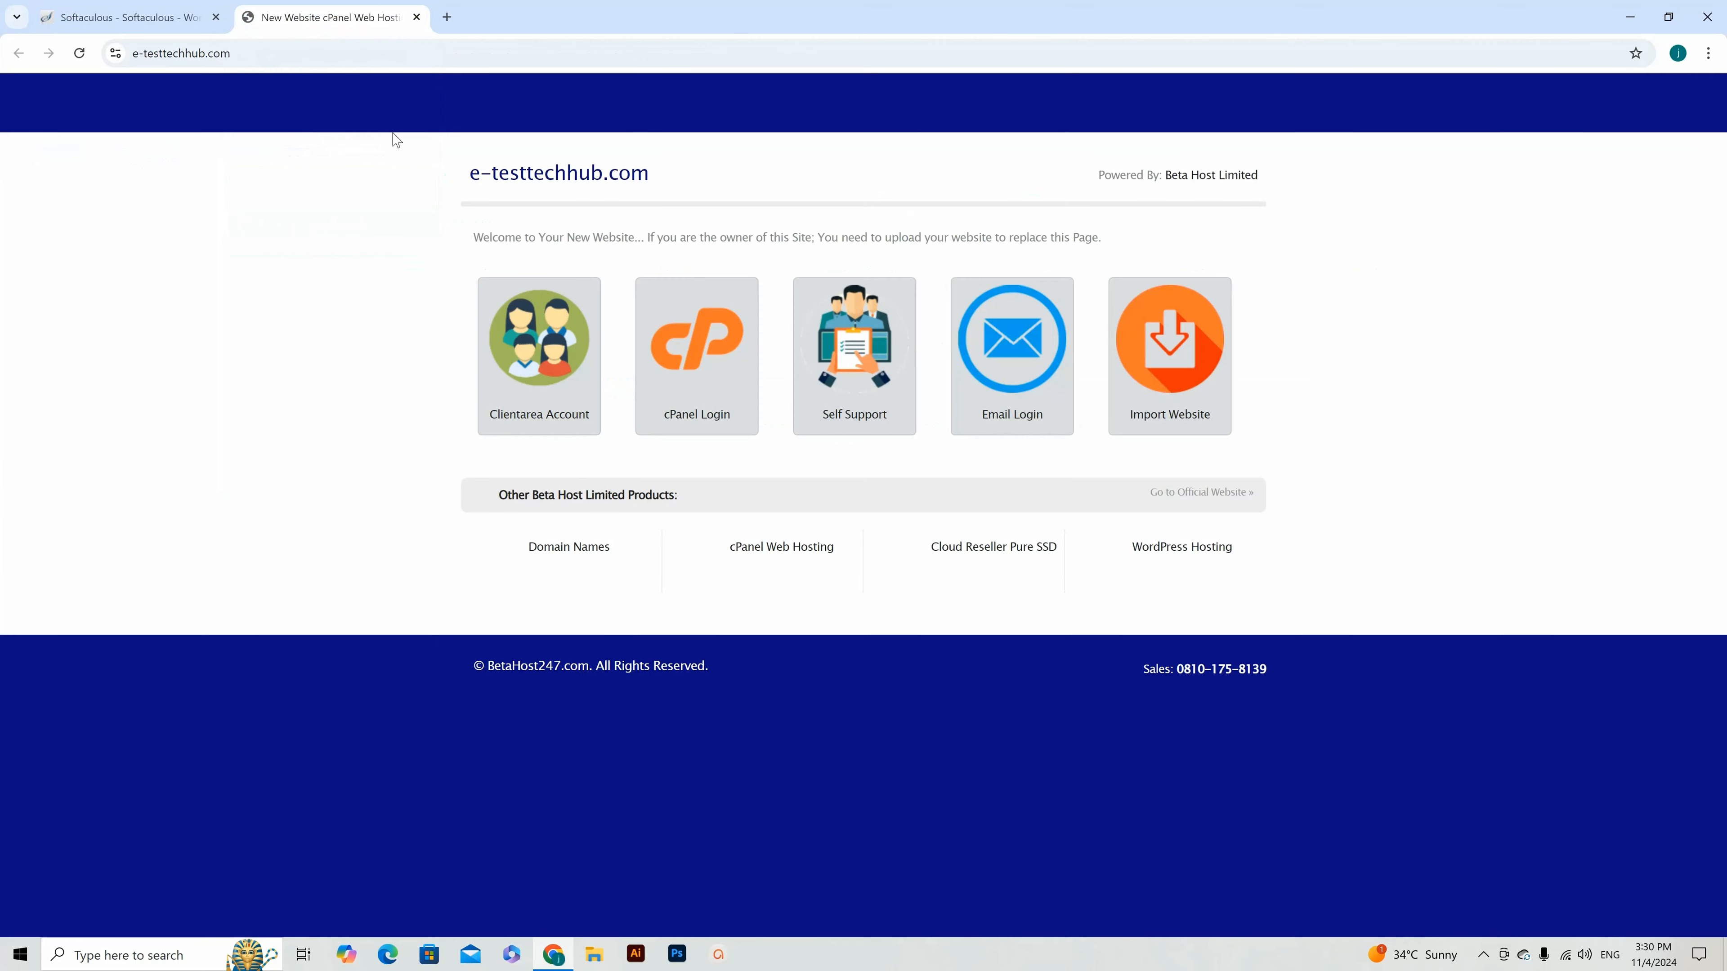
{"action": "left_click", "coordinate": [170, 21]}
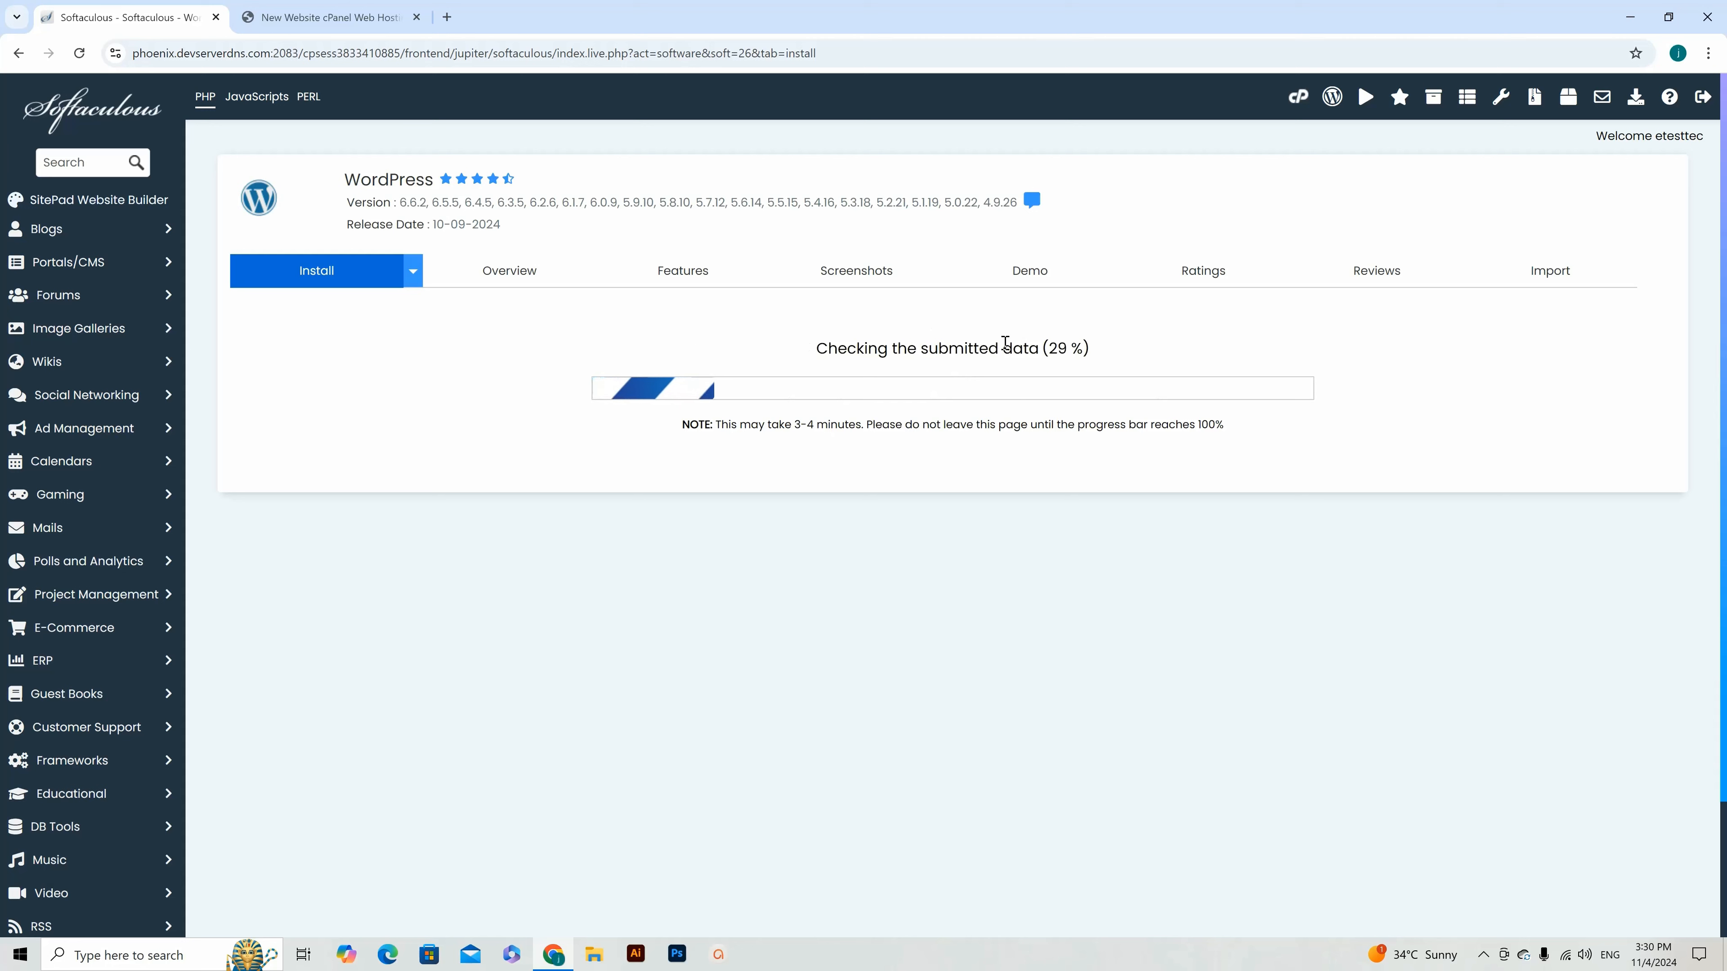
{"action": "left_click_drag", "start_coordinate": [805, 348], "coordinate": [1108, 365]}
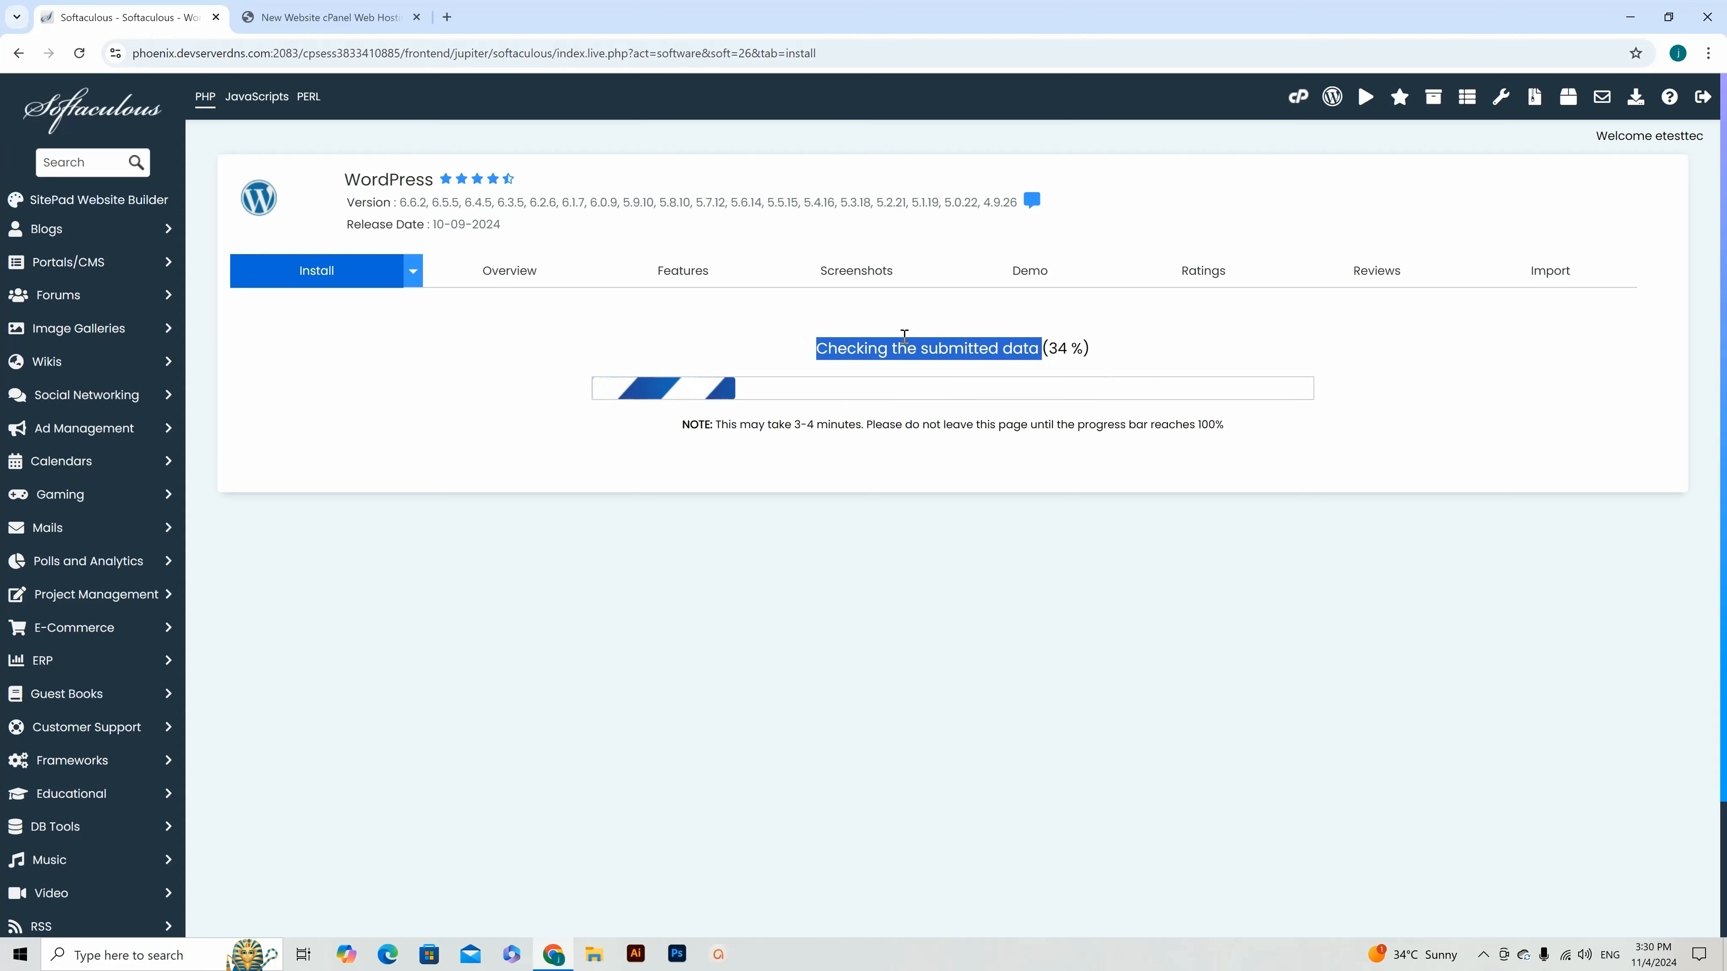
{"action": "left_click", "coordinate": [907, 342]}
{"action": "left_click_drag", "start_coordinate": [1045, 347], "coordinate": [1073, 348]}
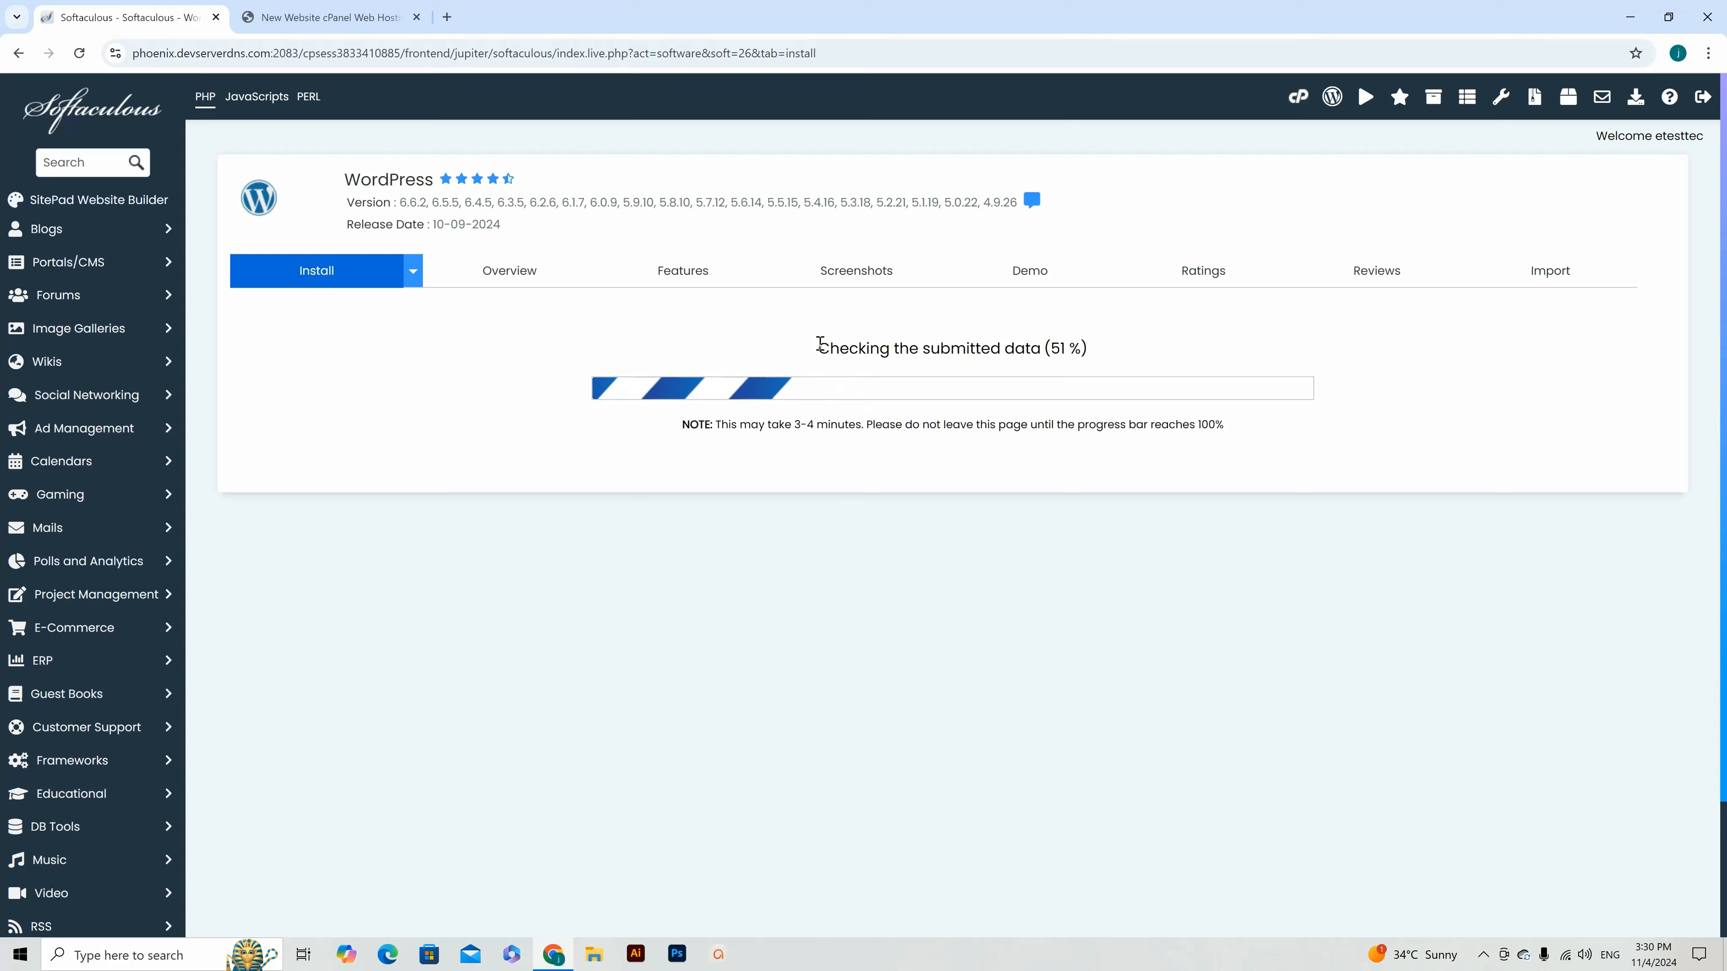
{"action": "left_click_drag", "start_coordinate": [823, 348], "coordinate": [1105, 348]}
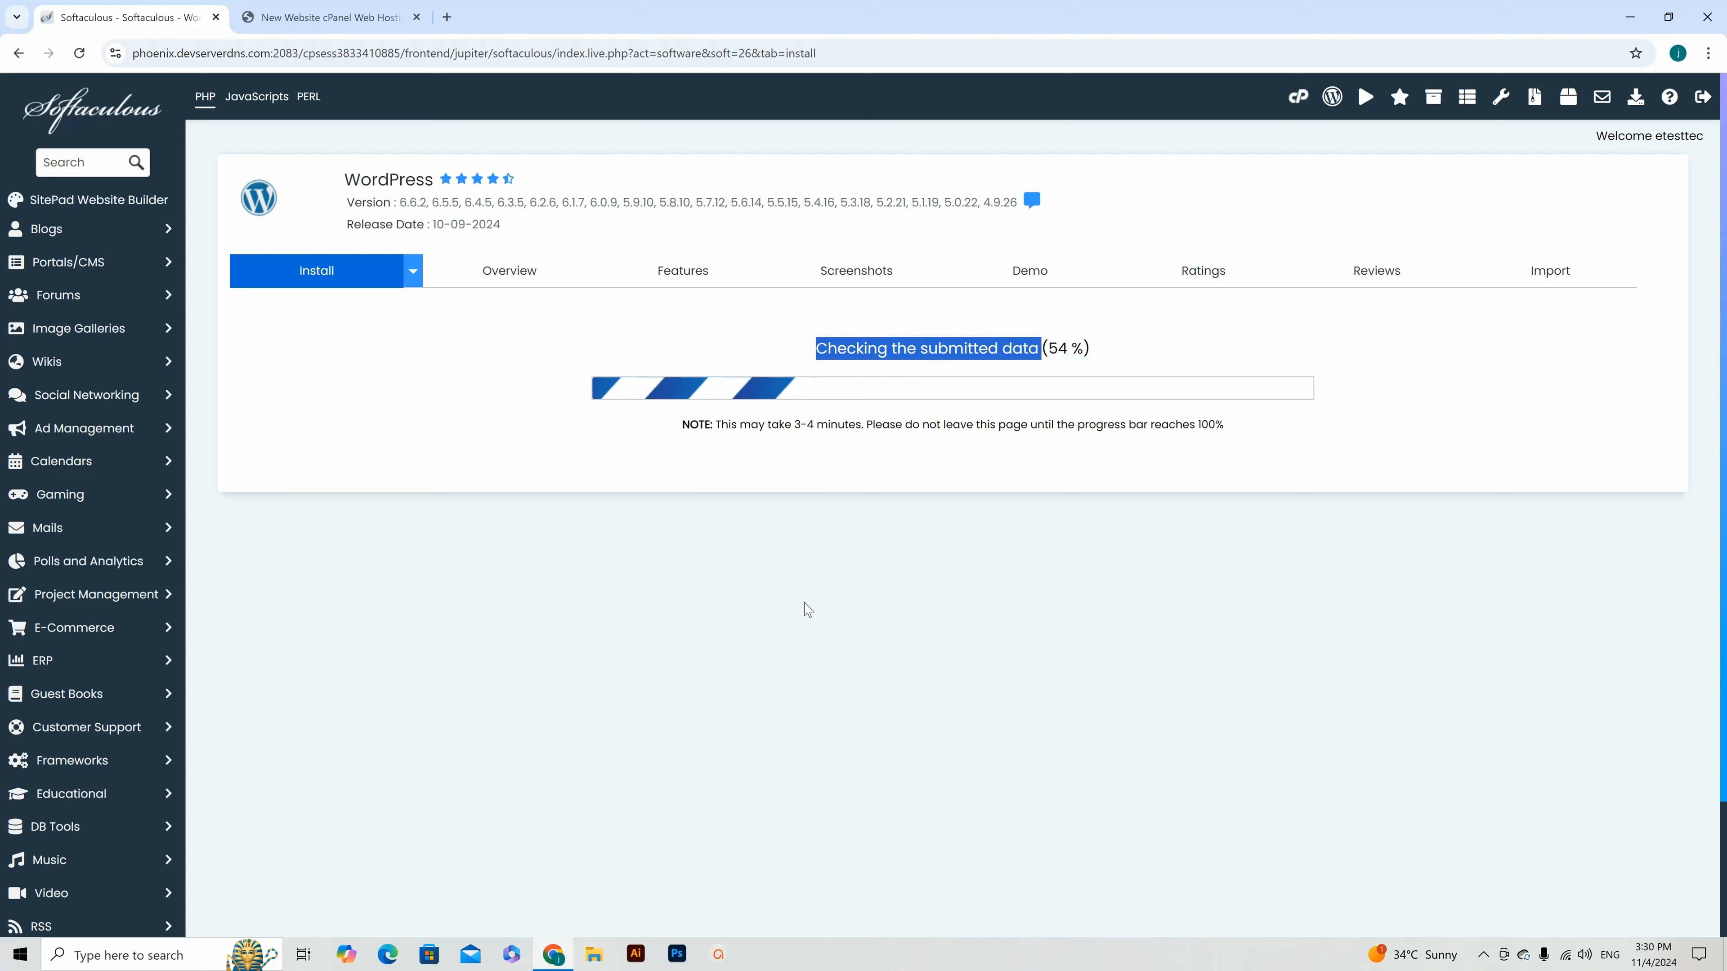
Step: Move the separate folder on the Windows desktop away from the other icons and return to the Chrome window
{"action": "left_click", "coordinate": [1628, 19]}
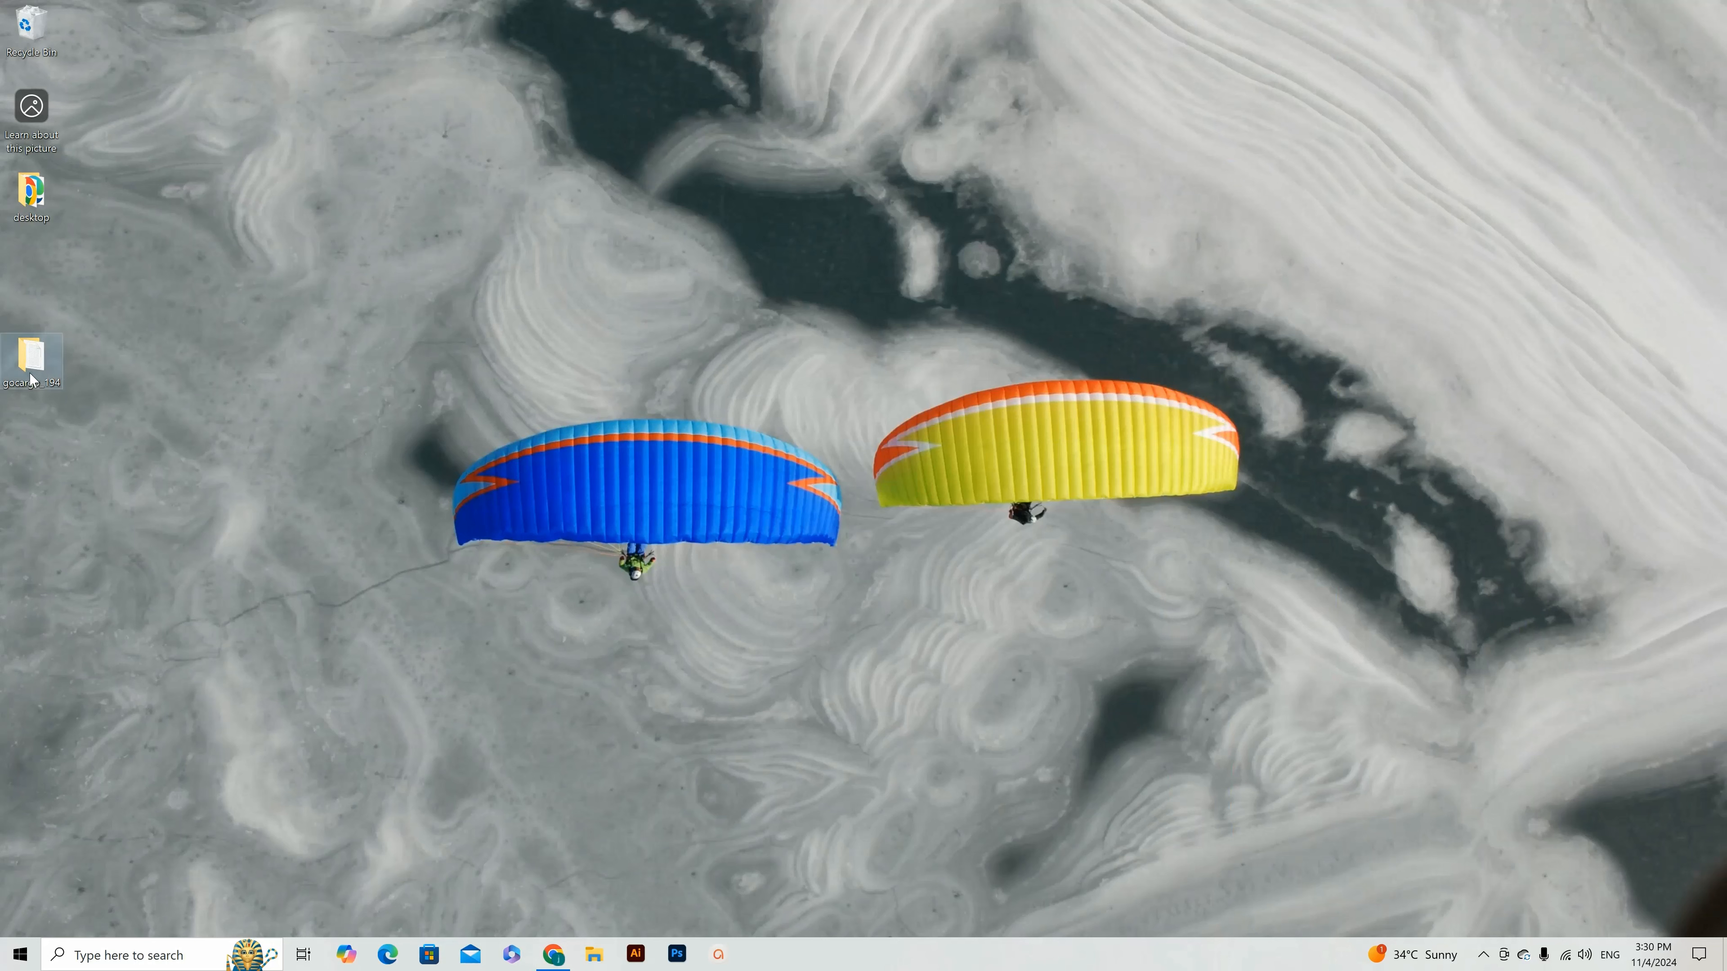
{"action": "left_click_drag", "start_coordinate": [34, 370], "coordinate": [286, 290]}
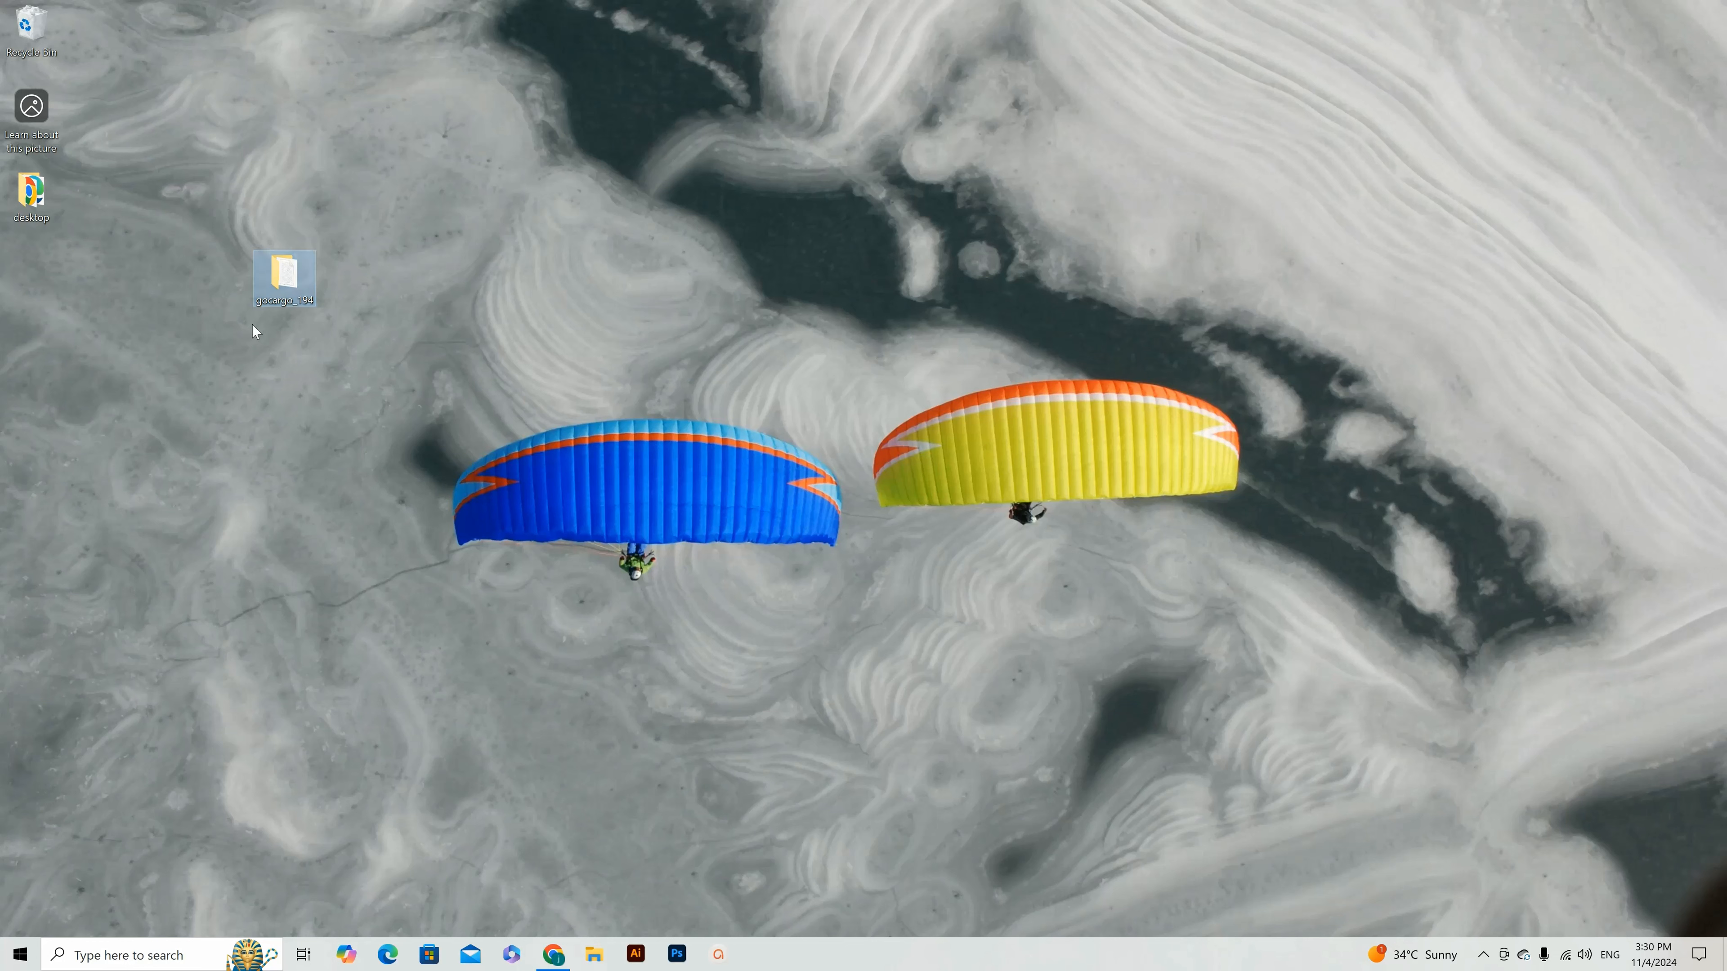
{"action": "mouse_move", "coordinate": [290, 280]}
{"action": "left_click", "coordinate": [554, 953]}
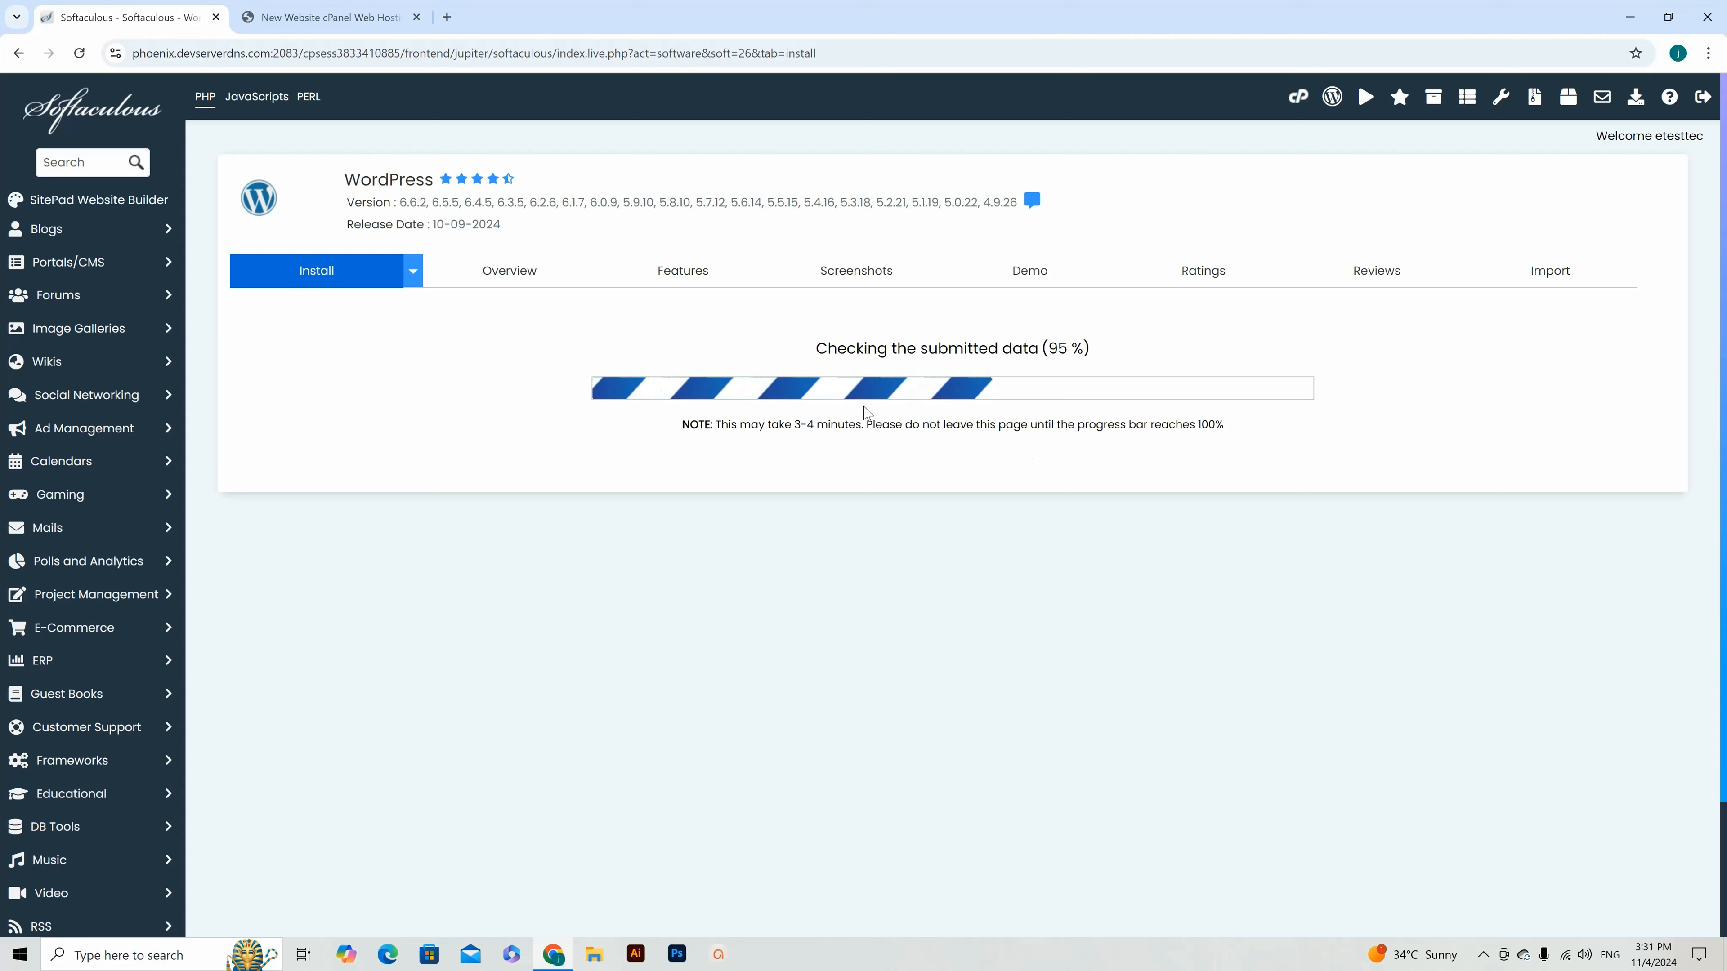
Step: Open the new site's wp-admin dashboard from the finished installation and return to the Softaculous confirmation page
{"action": "triple_click", "coordinate": [679, 426]}
{"action": "left_click", "coordinate": [735, 424]}
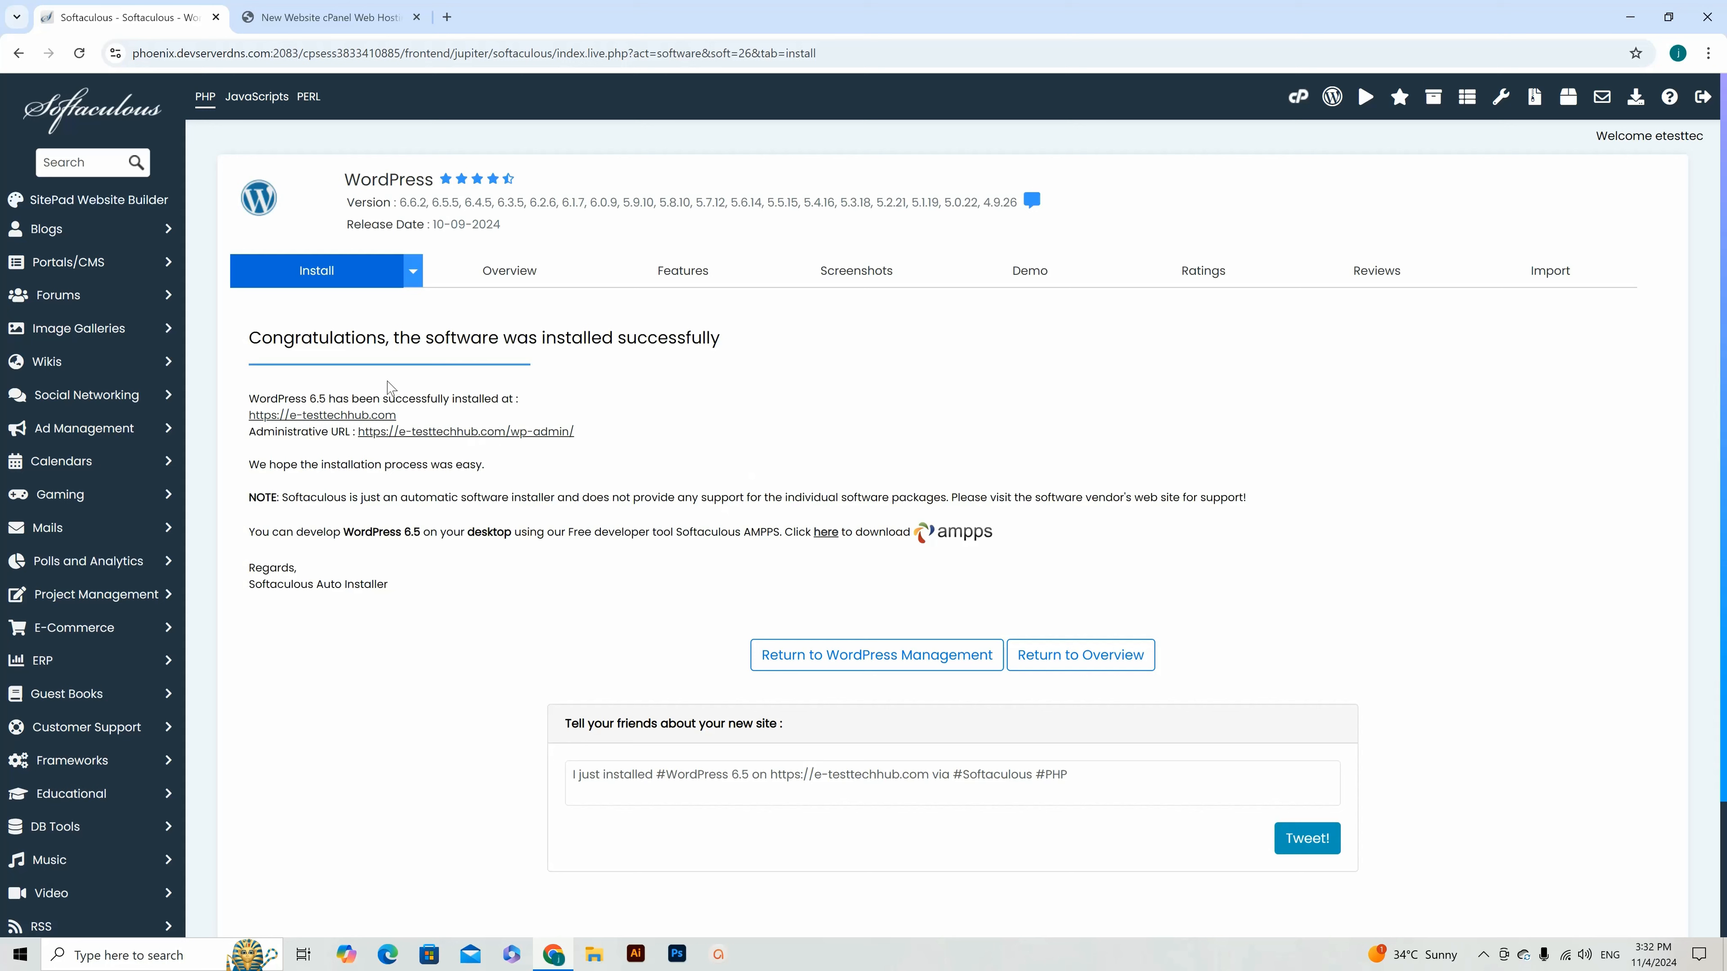
{"action": "left_click_drag", "start_coordinate": [263, 338], "coordinate": [782, 344]}
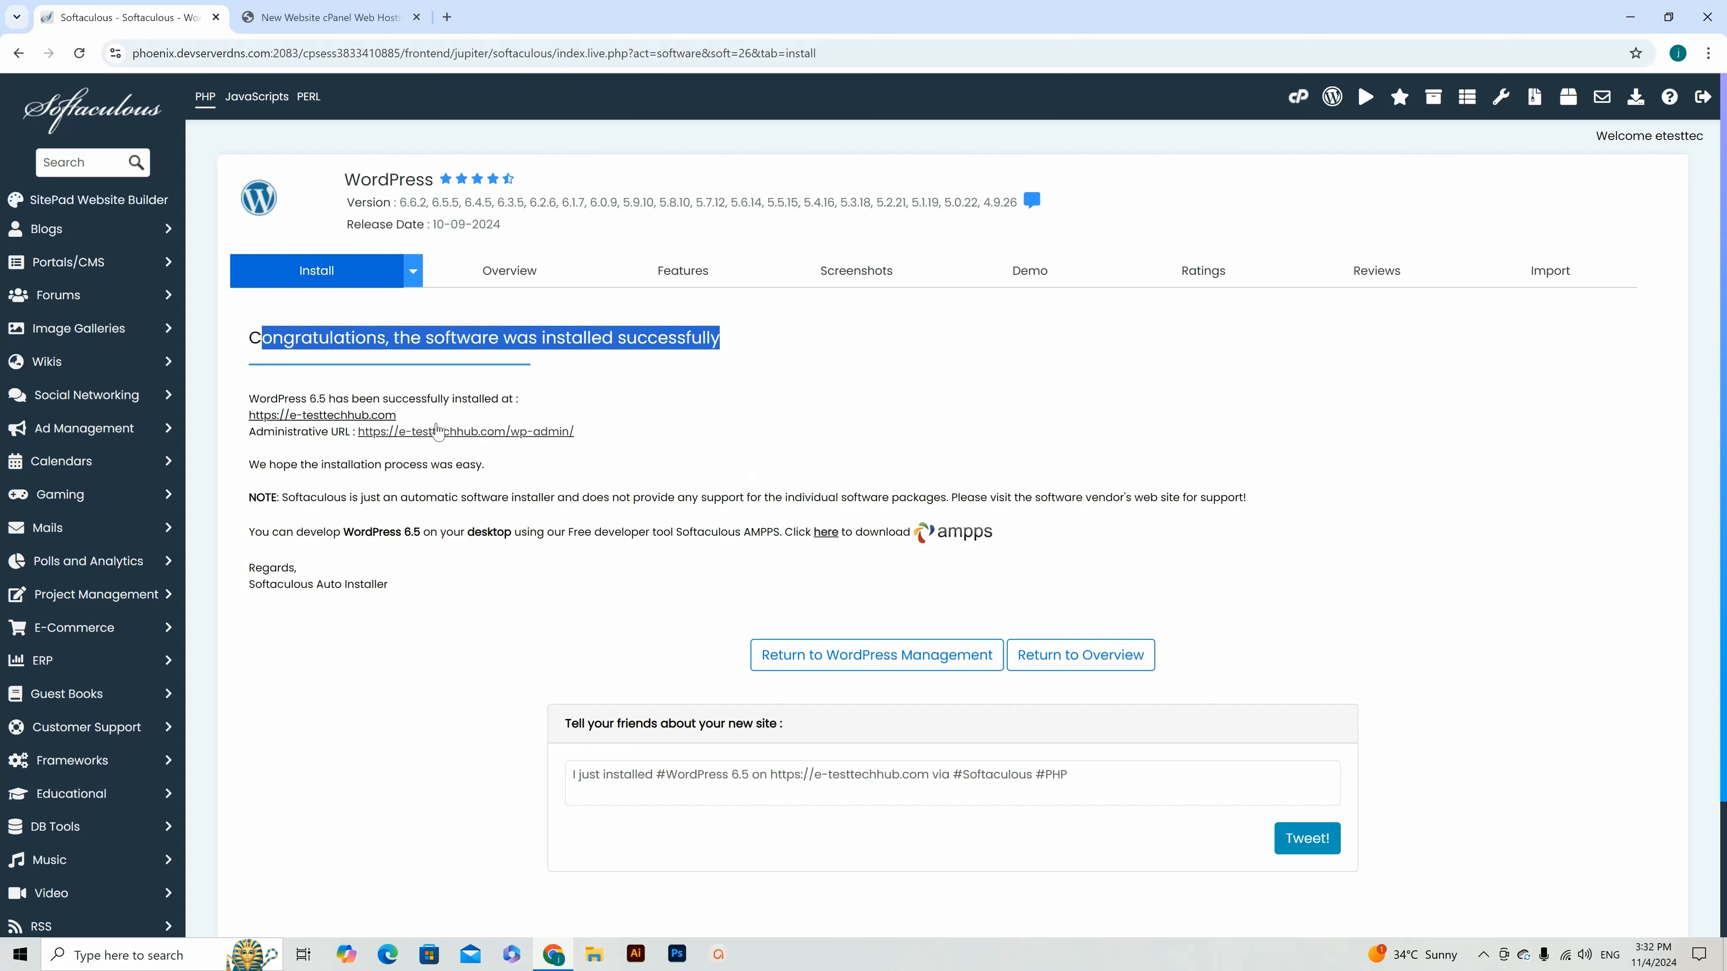
{"action": "left_click", "coordinate": [266, 343]}
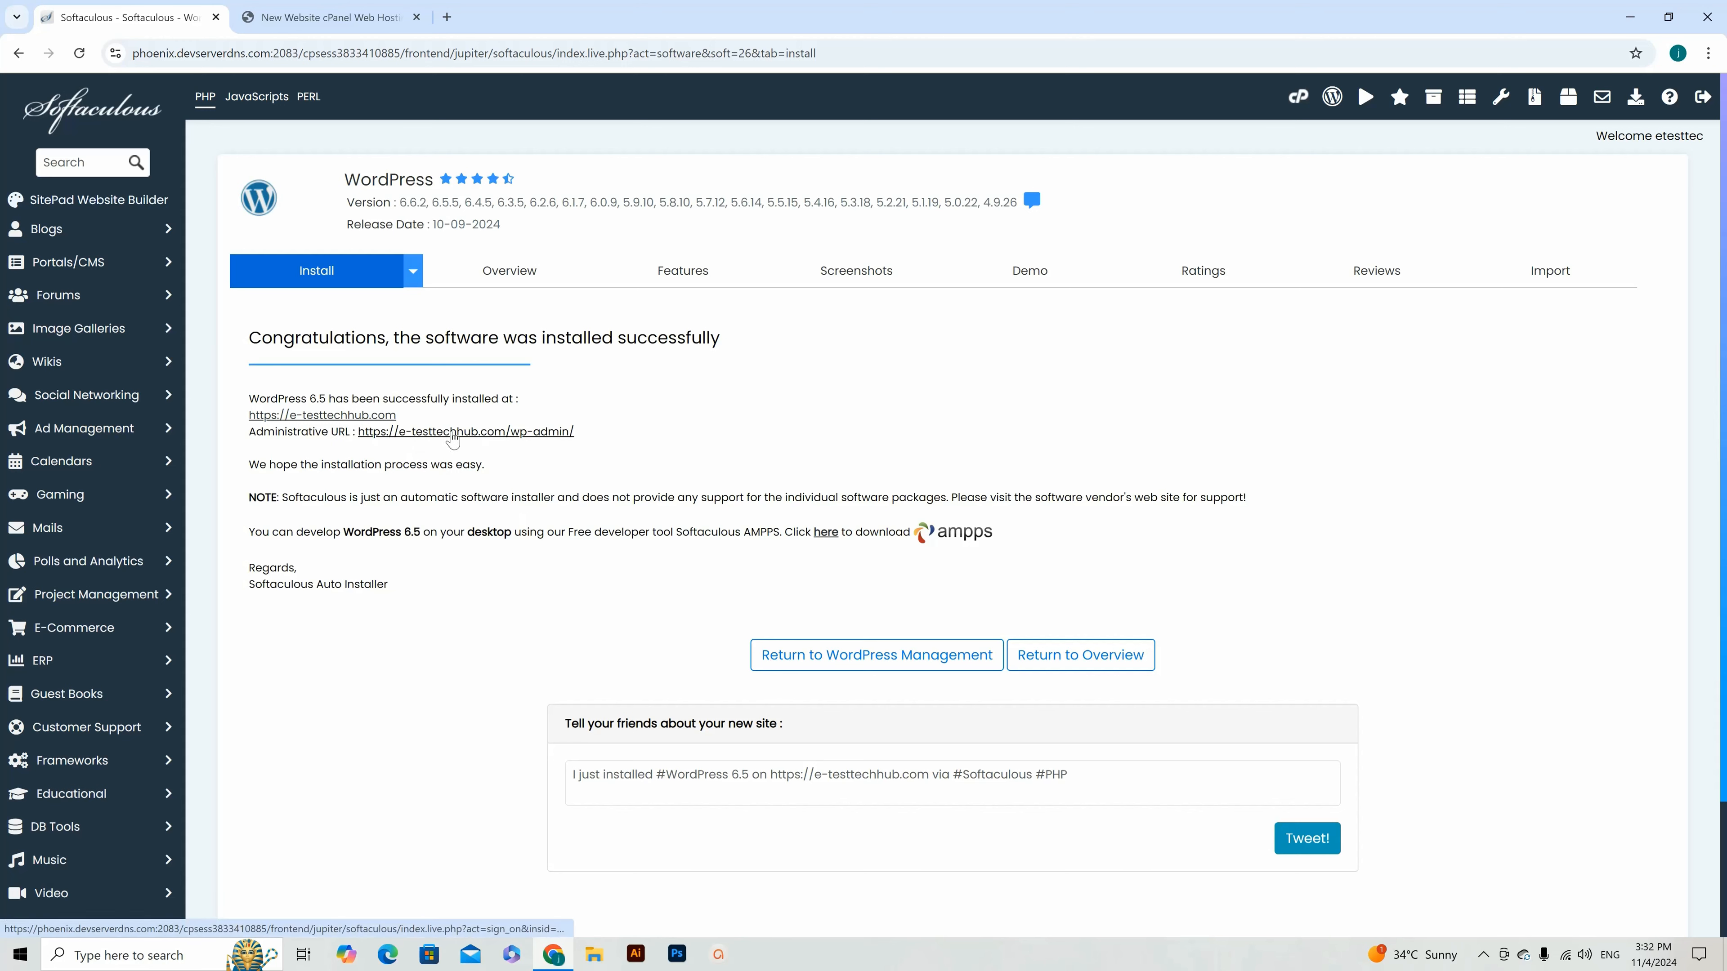
{"action": "left_click", "coordinate": [462, 431]}
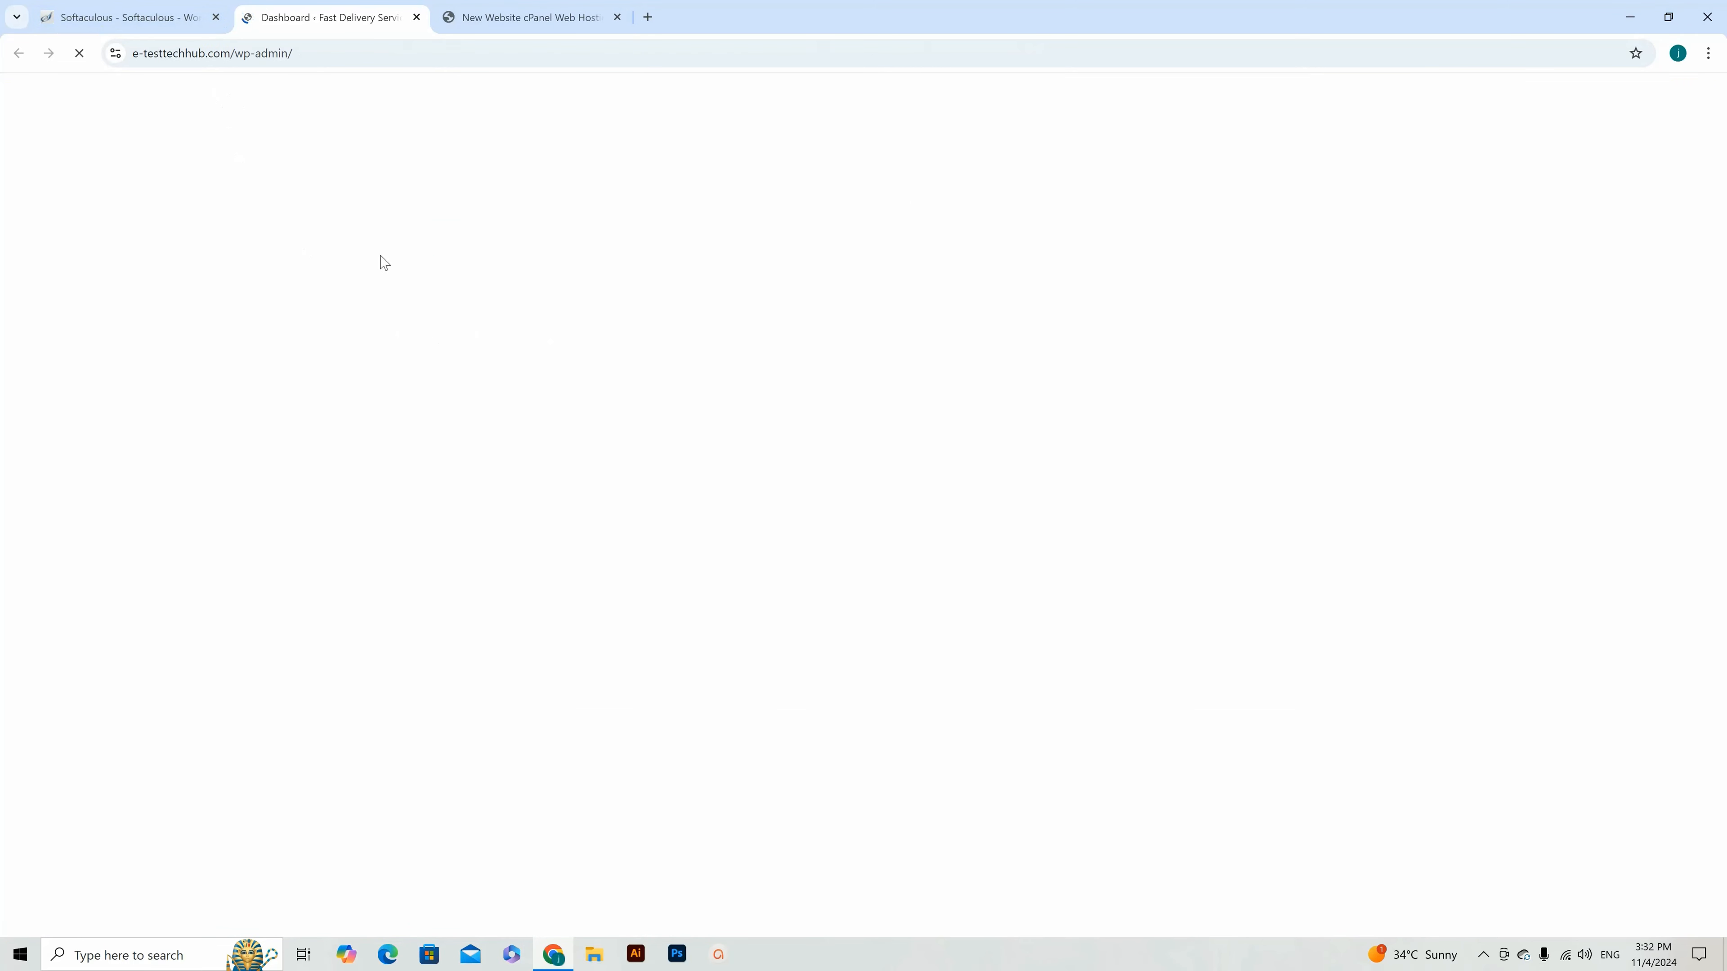
{"action": "left_click", "coordinate": [136, 19]}
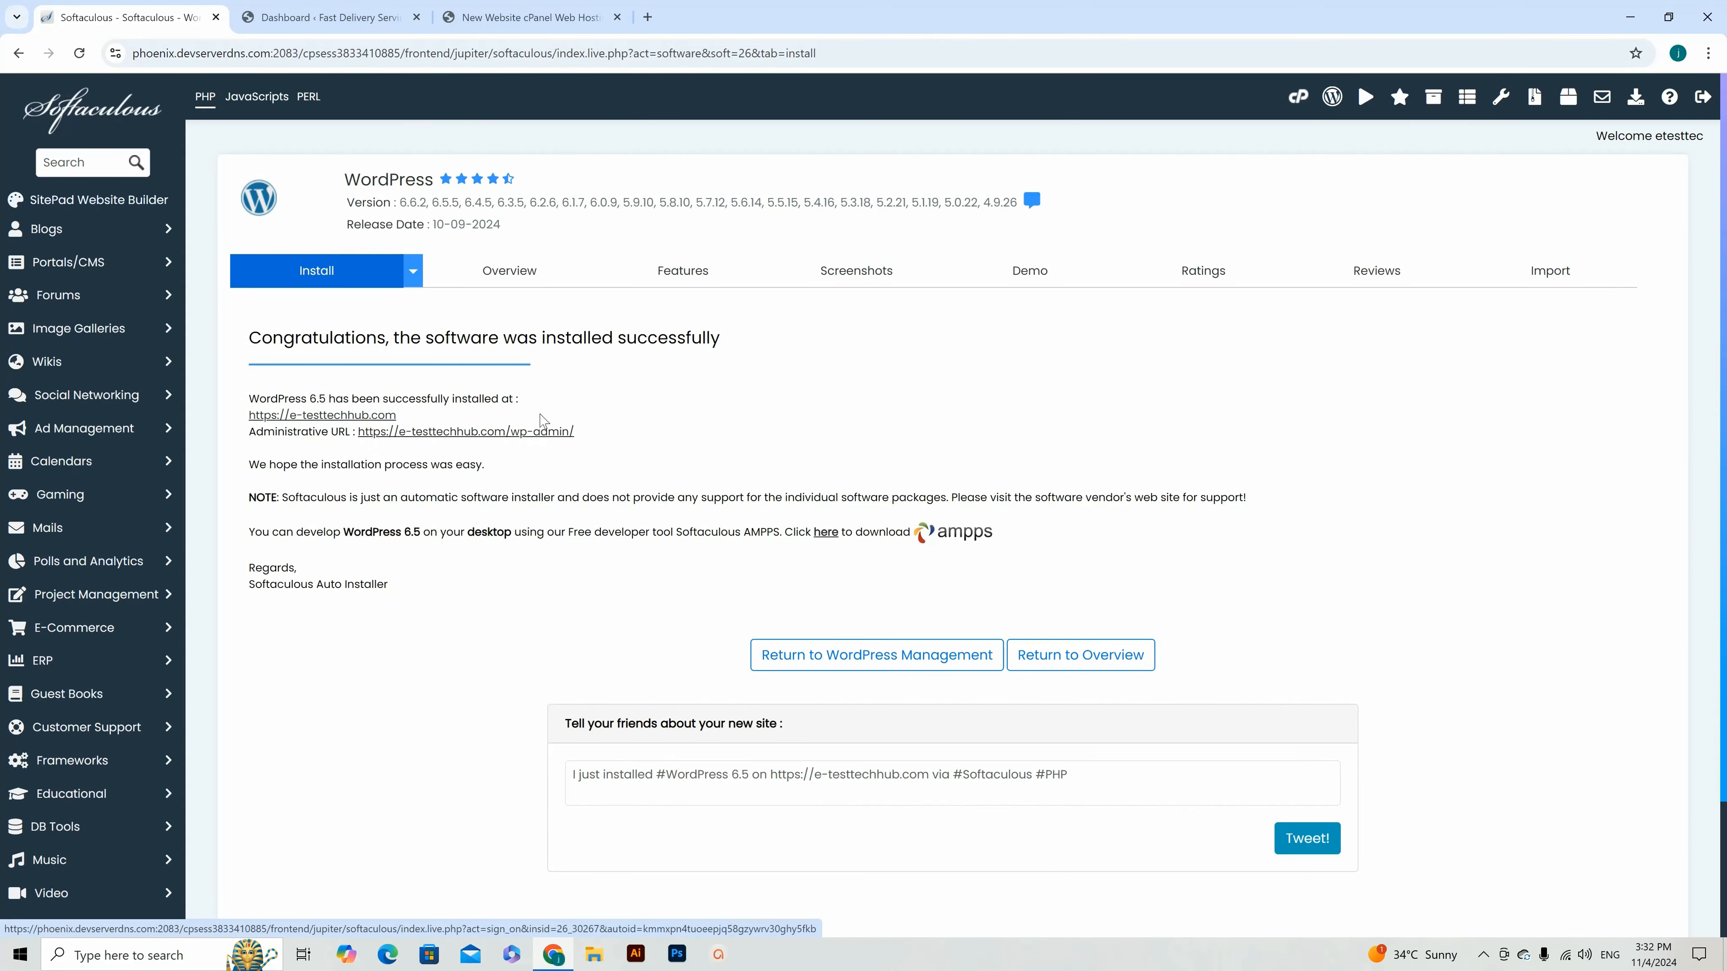
Step: Open the site's wp-admin dashboard, dismiss its Welcome to WordPress panel and go to the installed themes page
{"action": "left_click", "coordinate": [456, 431]}
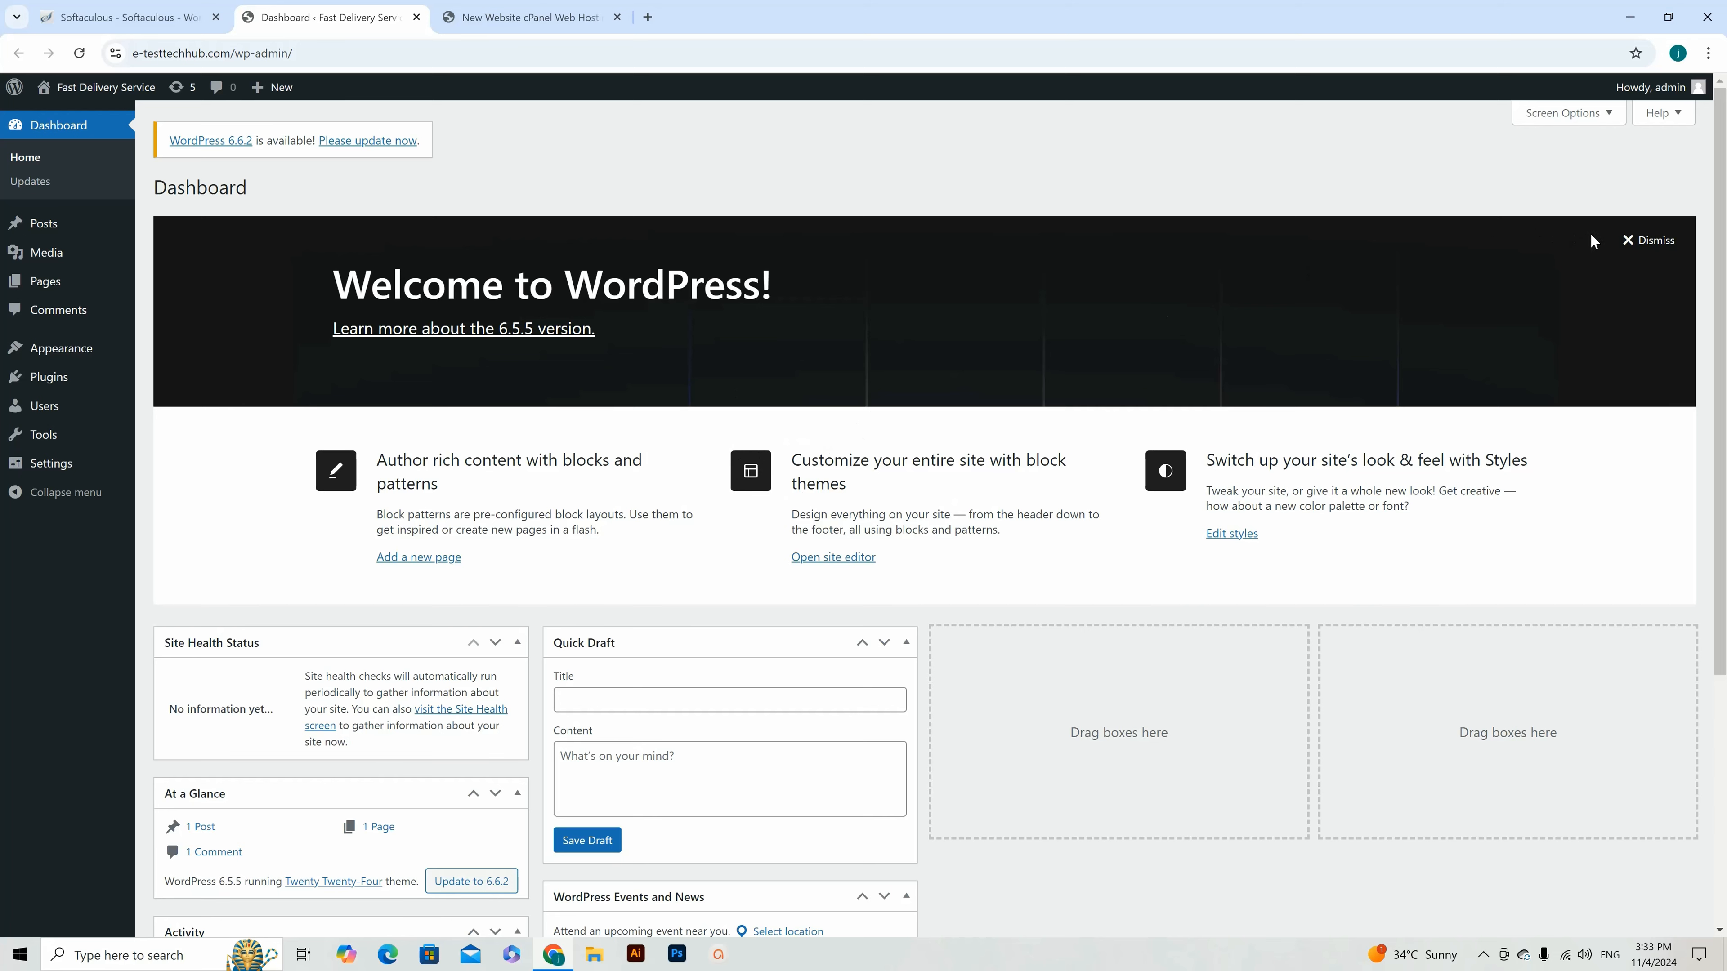
{"action": "left_click", "coordinate": [1648, 241]}
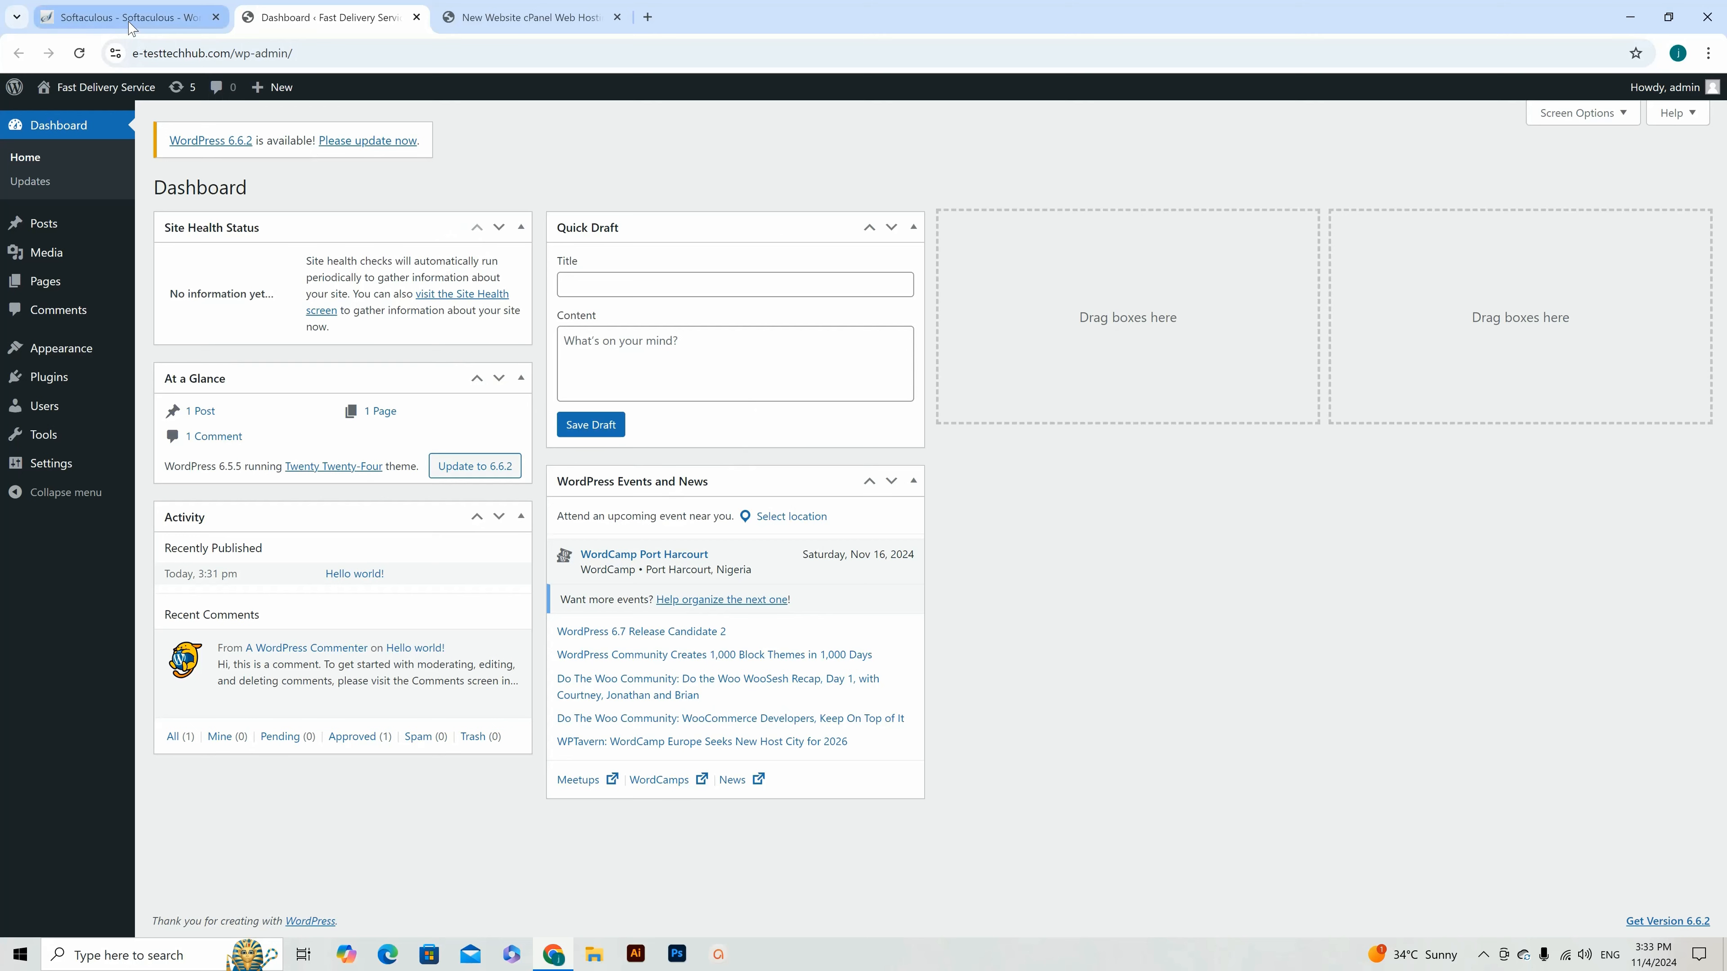
{"action": "mouse_move", "coordinate": [1683, 95]}
{"action": "left_click", "coordinate": [73, 15]}
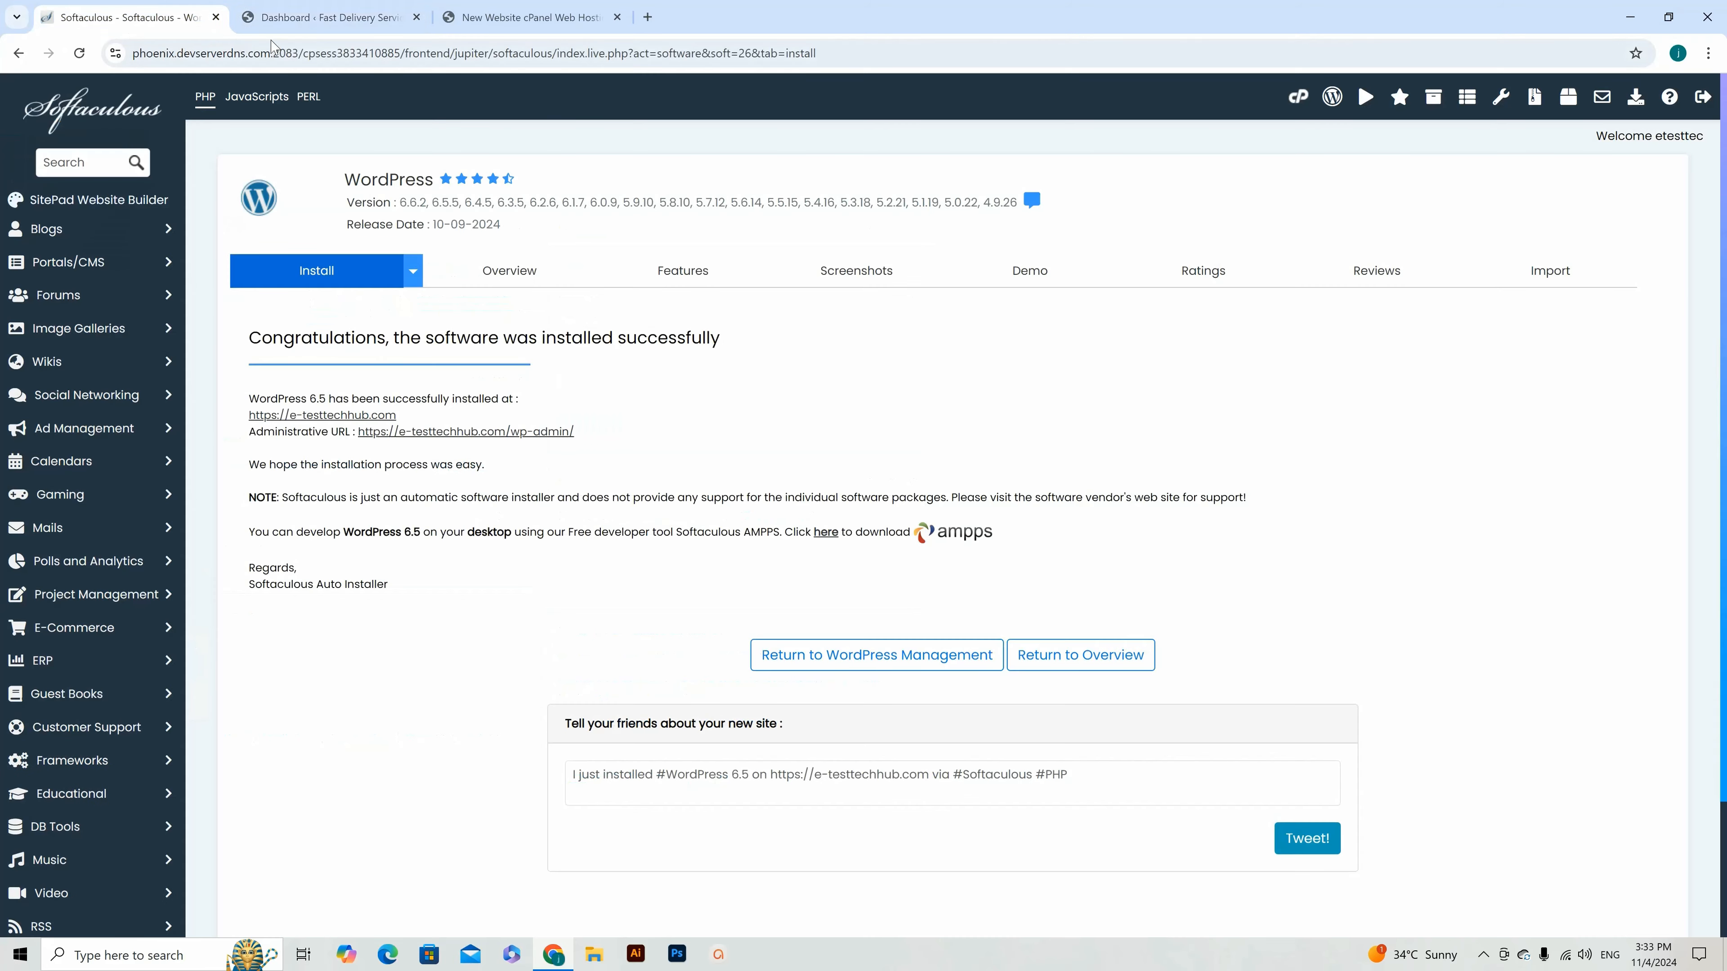
{"action": "left_click", "coordinate": [323, 22]}
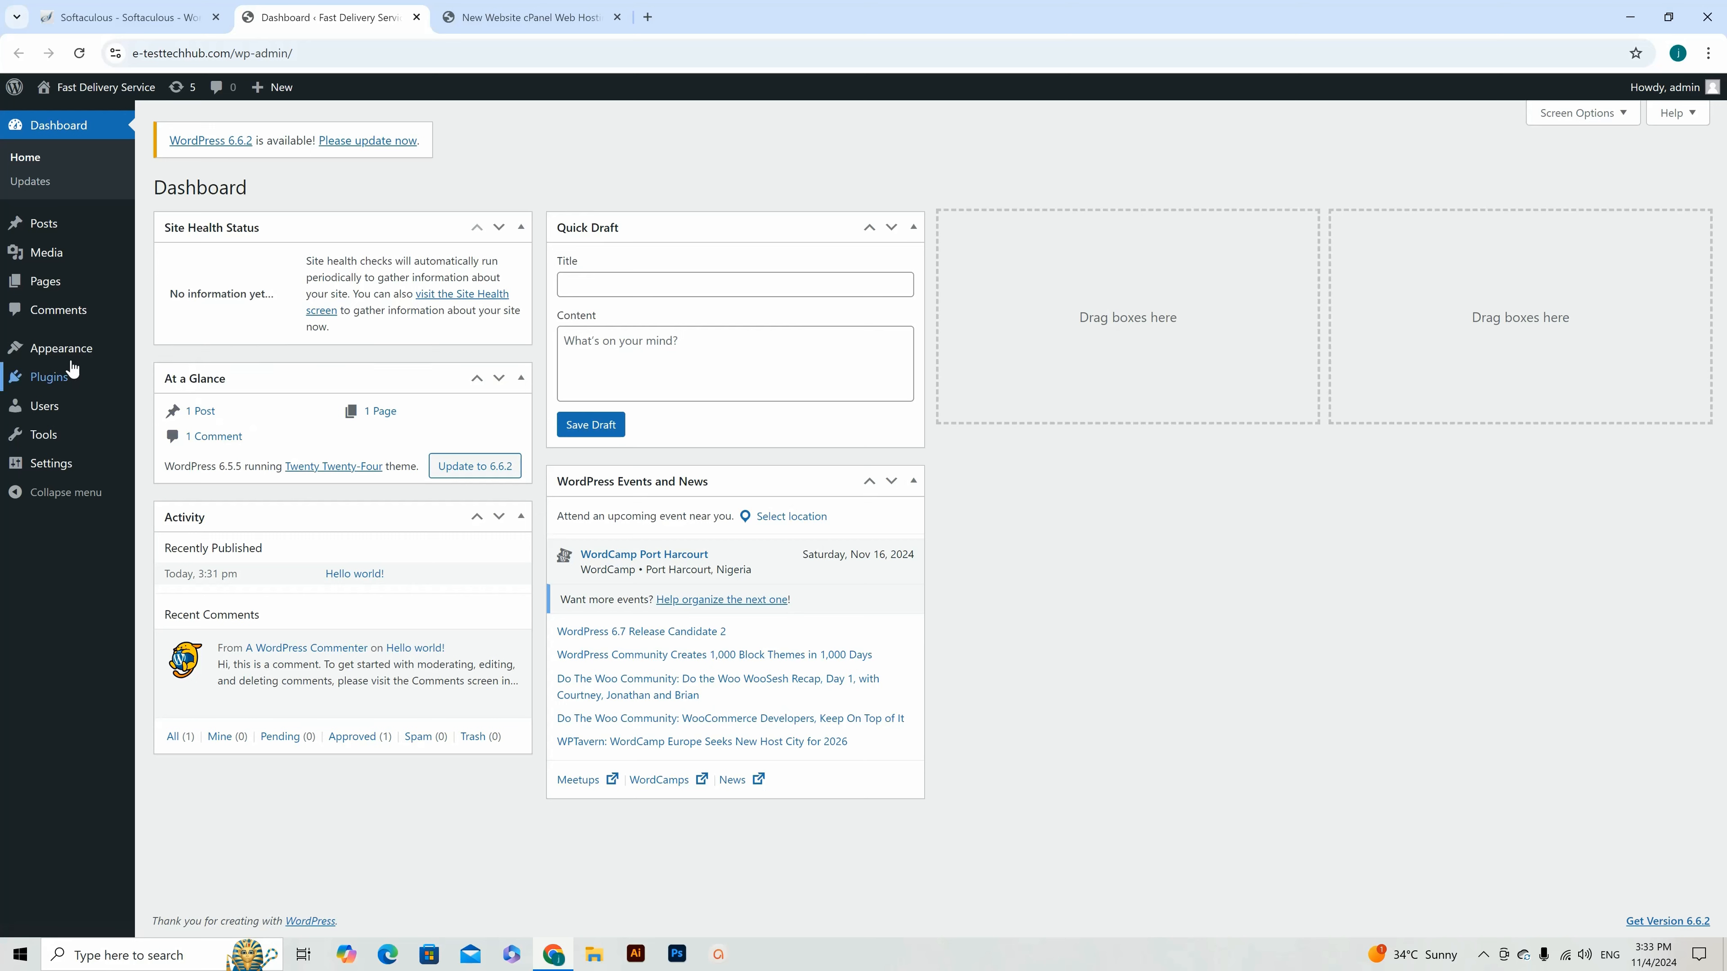
{"action": "mouse_move", "coordinate": [70, 350]}
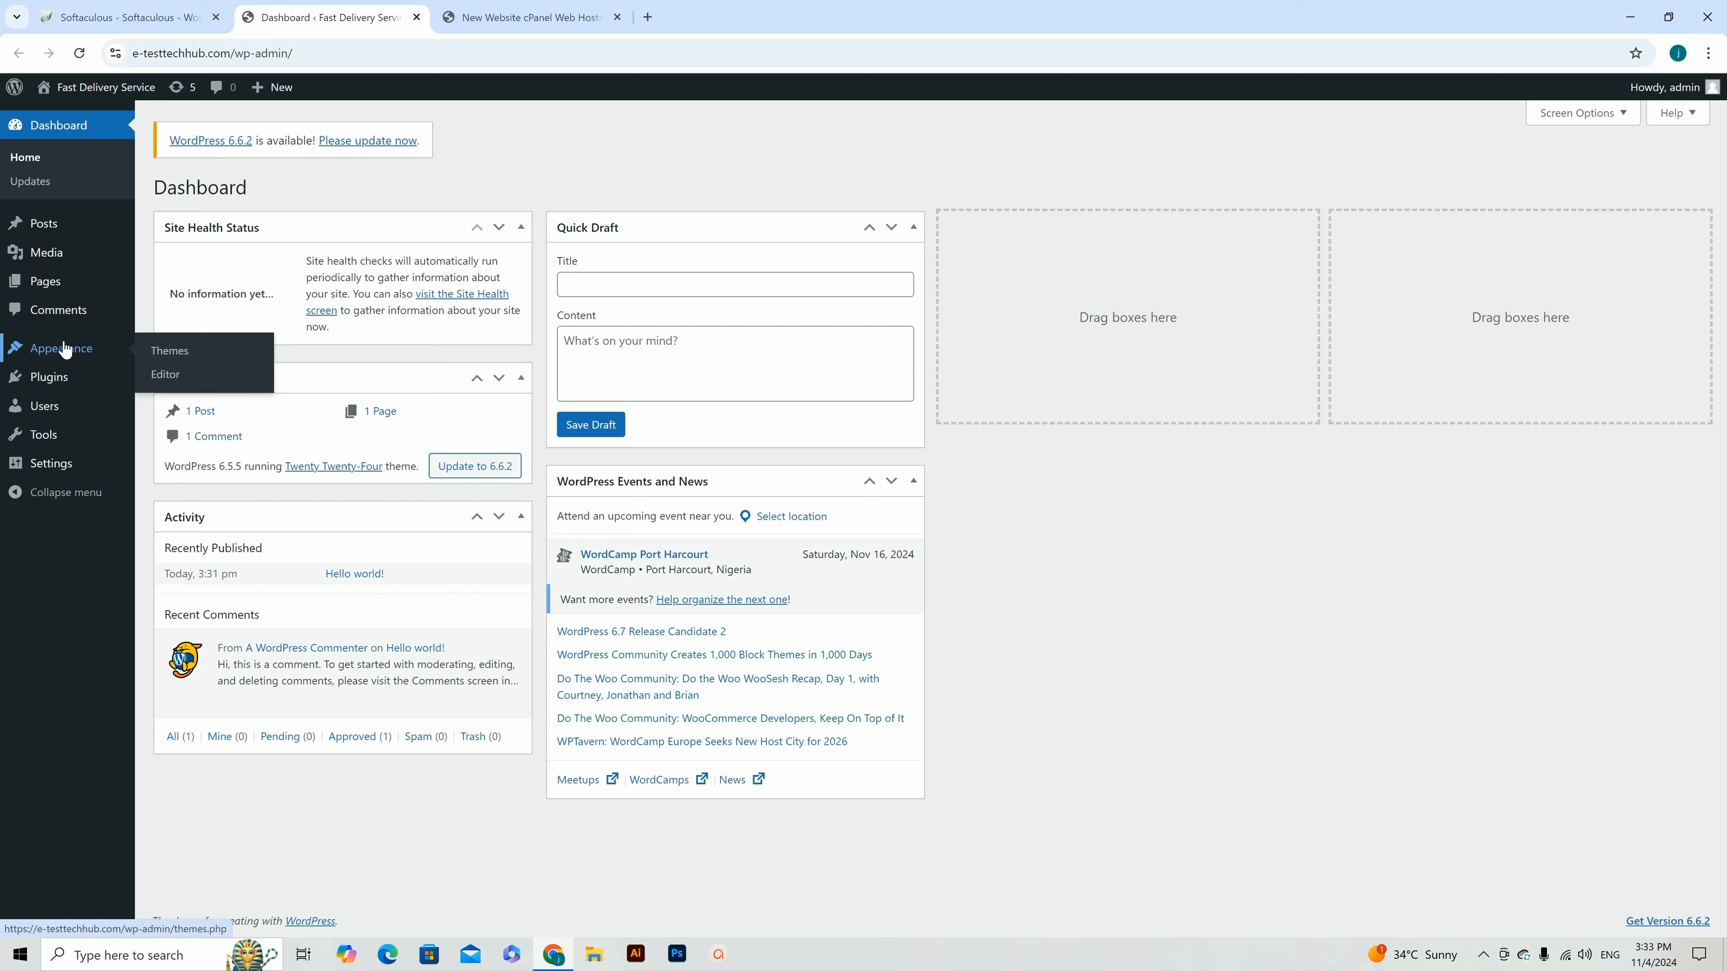
{"action": "left_click", "coordinate": [64, 353]}
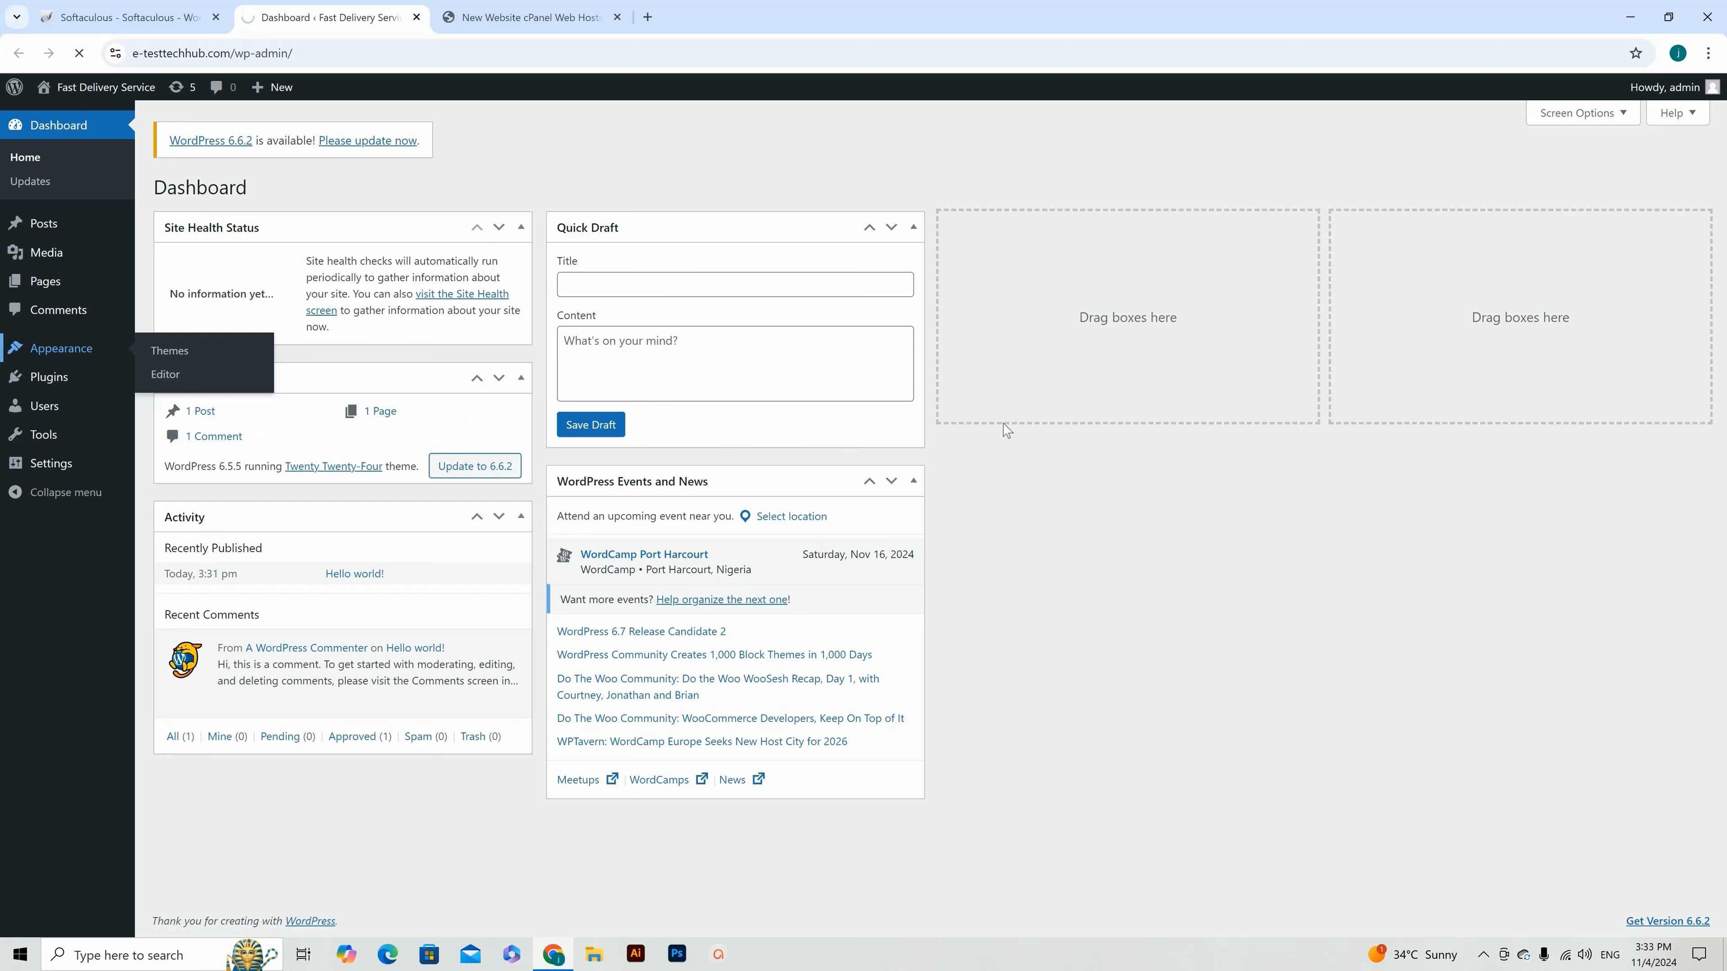
Step: Switch to the Windows desktop, open the gocargo_194 folder in File Explorer and look over its contents
{"action": "left_click", "coordinate": [594, 954]}
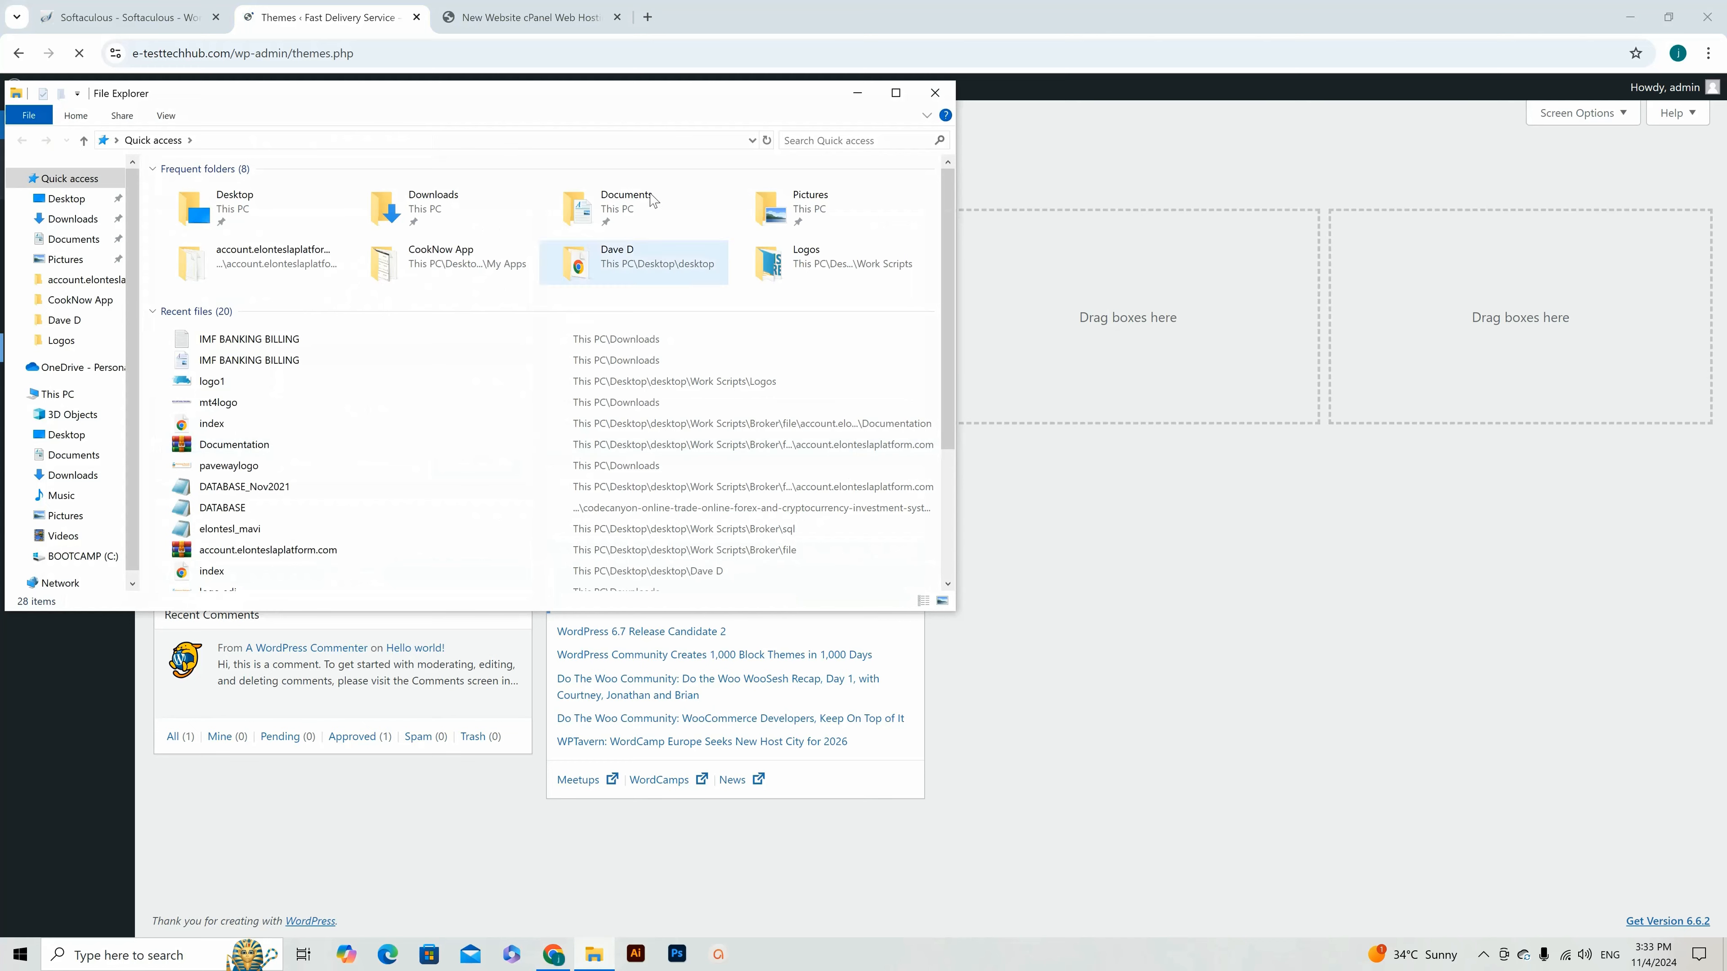
{"action": "left_click", "coordinate": [857, 92]}
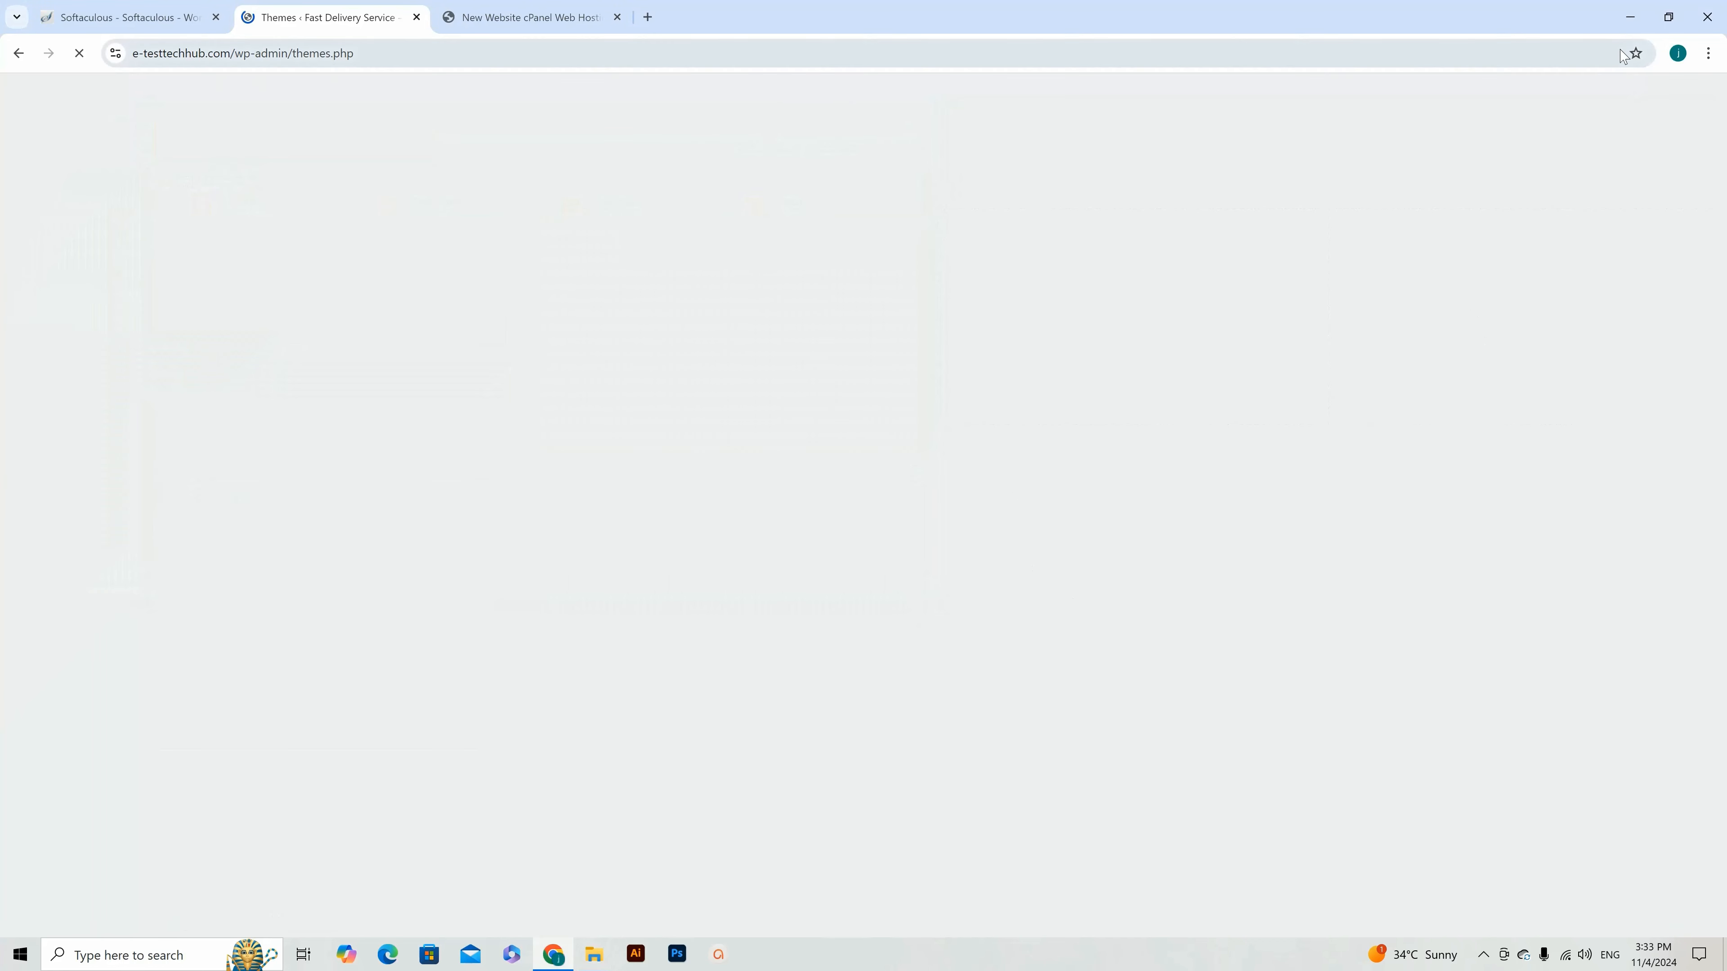
{"action": "left_click", "coordinate": [1641, 27]}
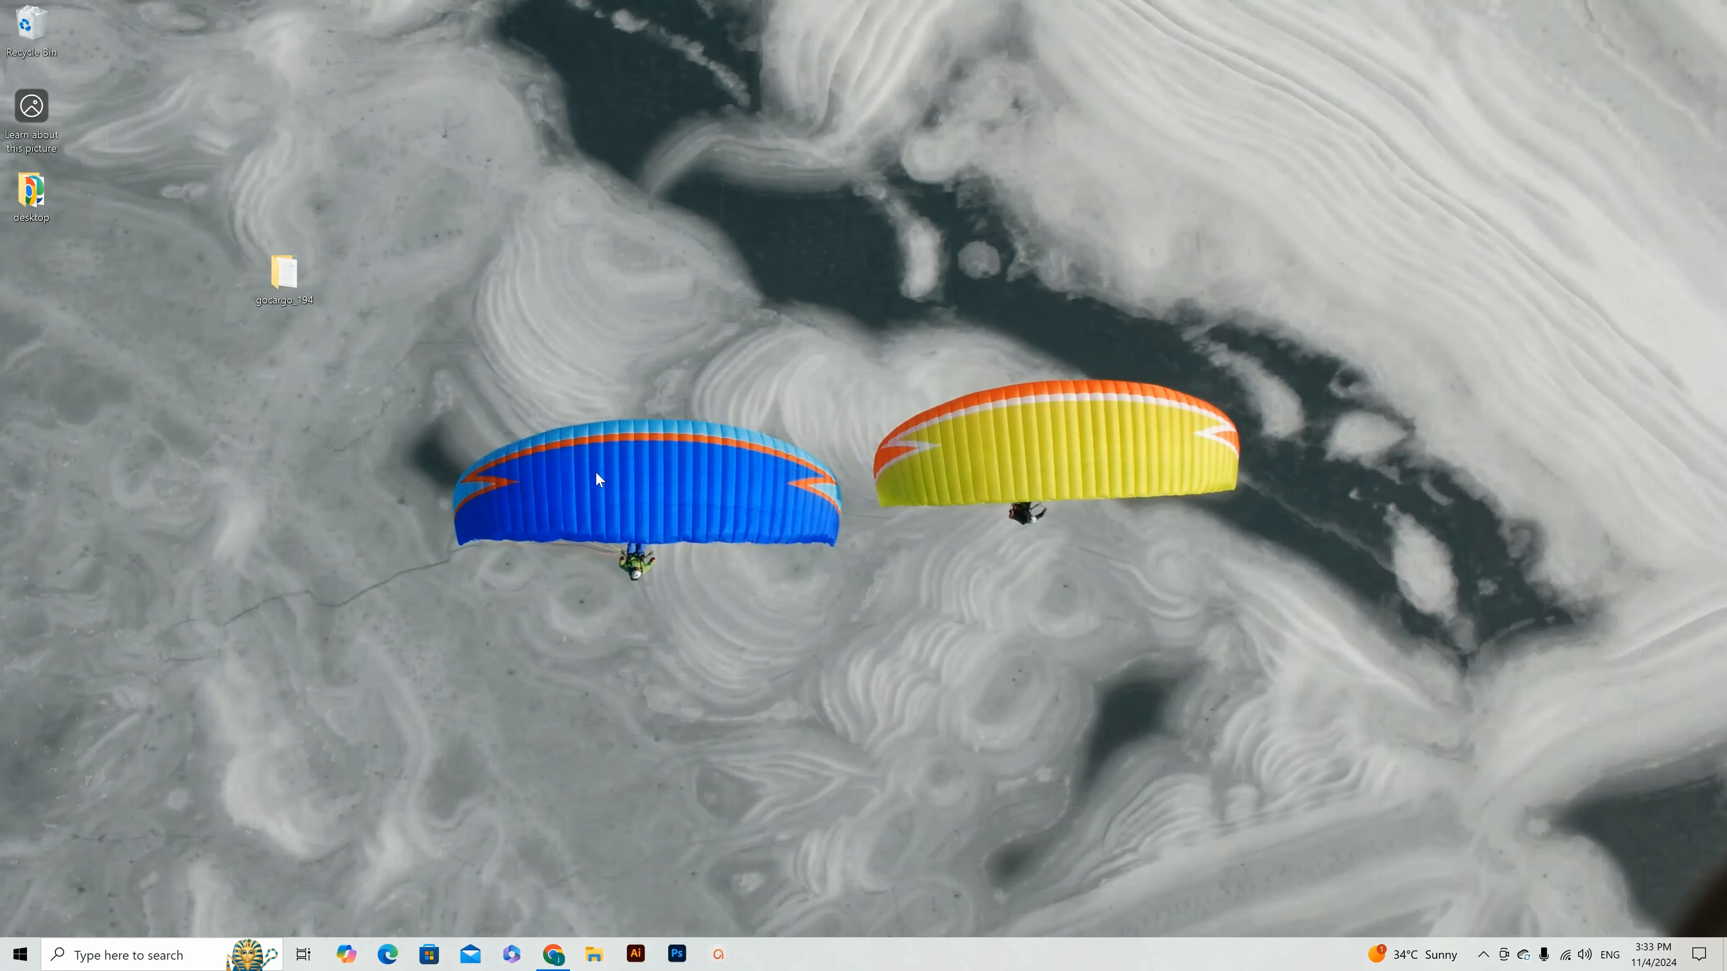
{"action": "double_click", "coordinate": [275, 279]}
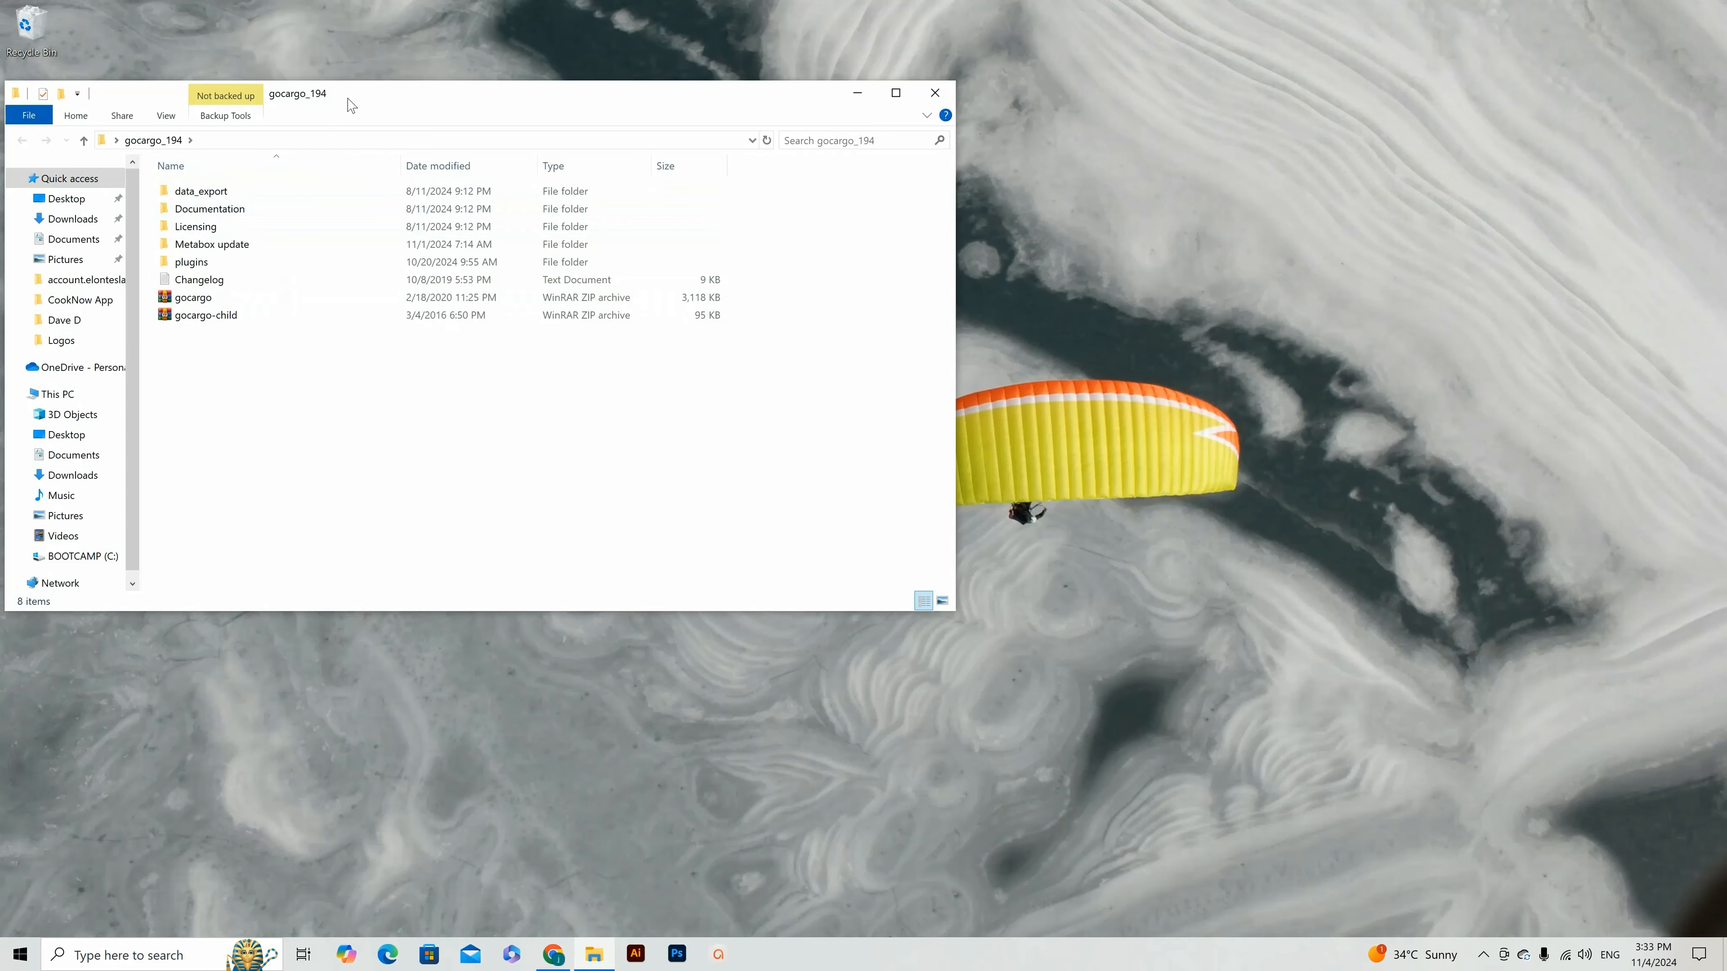
{"action": "left_click_drag", "start_coordinate": [353, 104], "coordinate": [655, 82]}
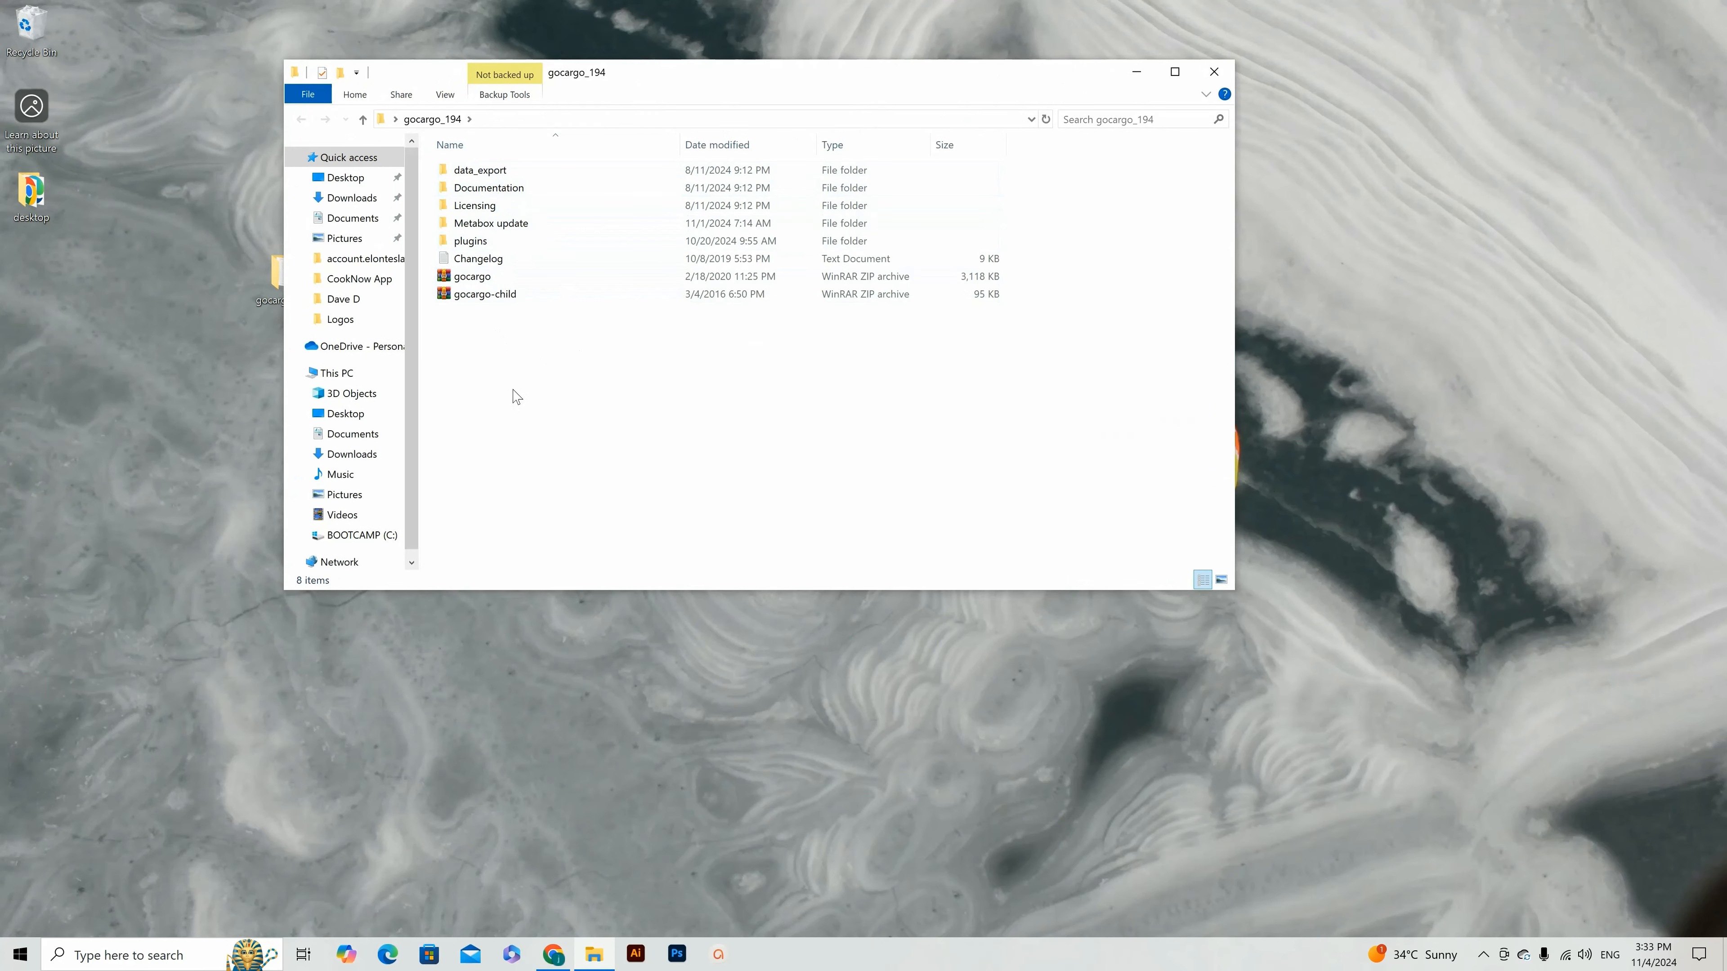
{"action": "left_click_drag", "start_coordinate": [513, 389], "coordinate": [542, 170]}
{"action": "left_click", "coordinate": [541, 224]}
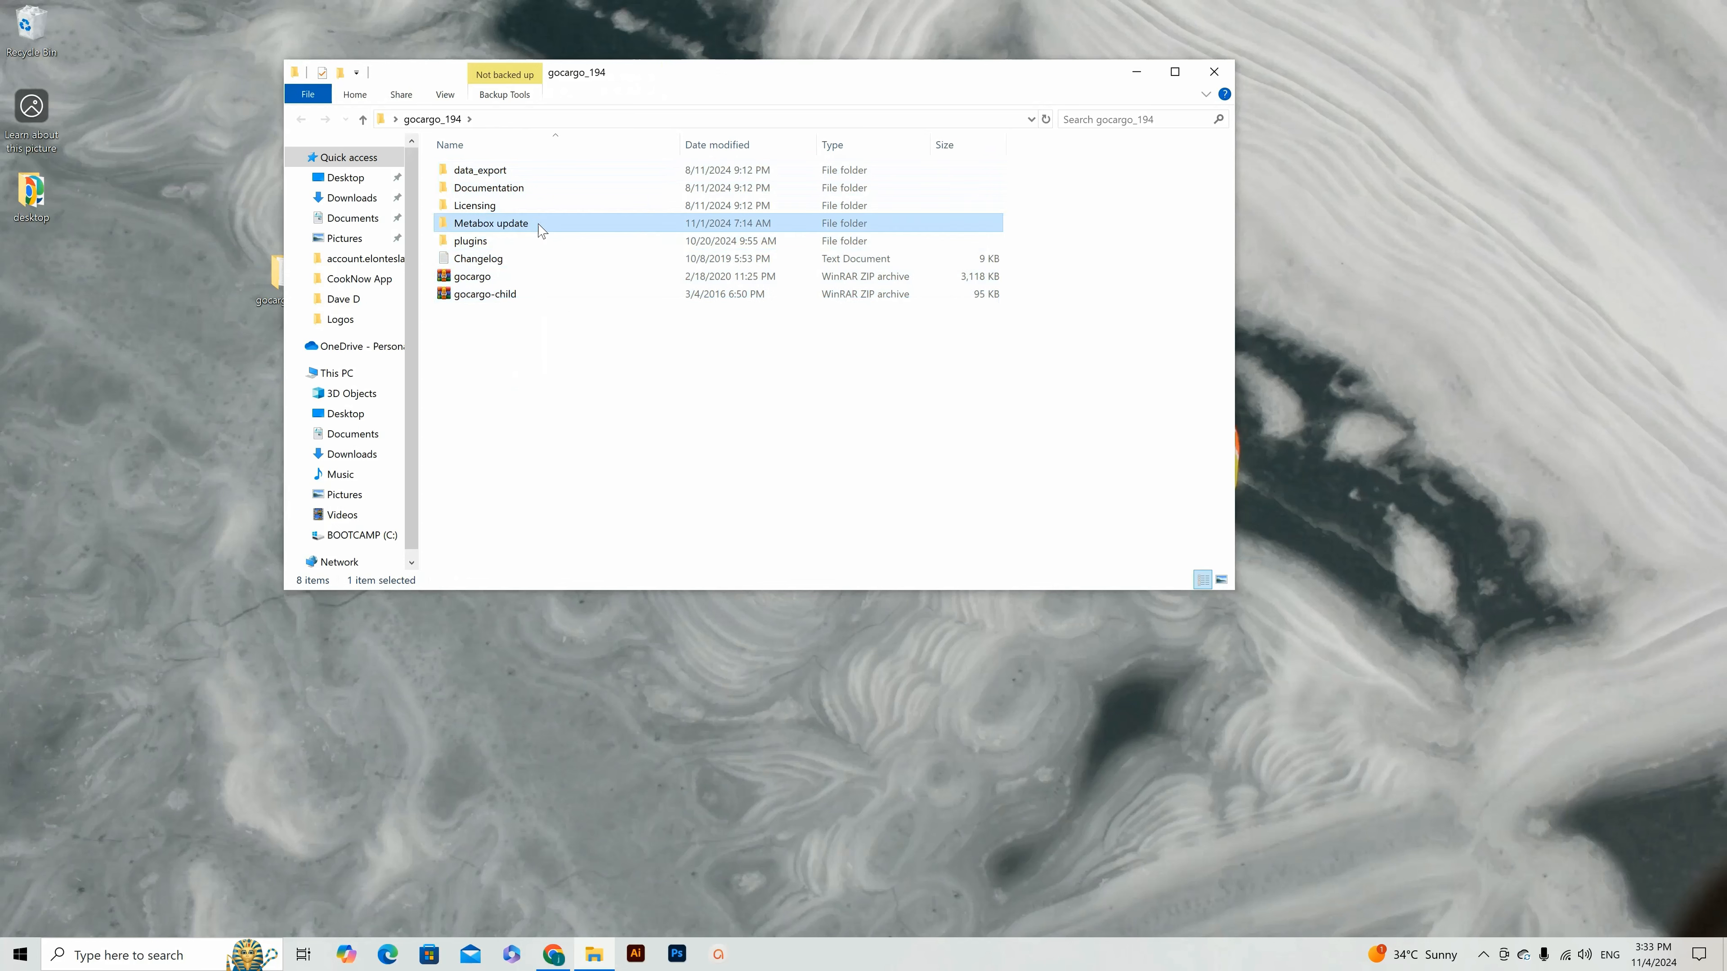
{"action": "mouse_move", "coordinate": [503, 224]}
Step: Switch back to Chrome and open the form for uploading a new theme in .zip format
{"action": "left_click", "coordinate": [553, 954]}
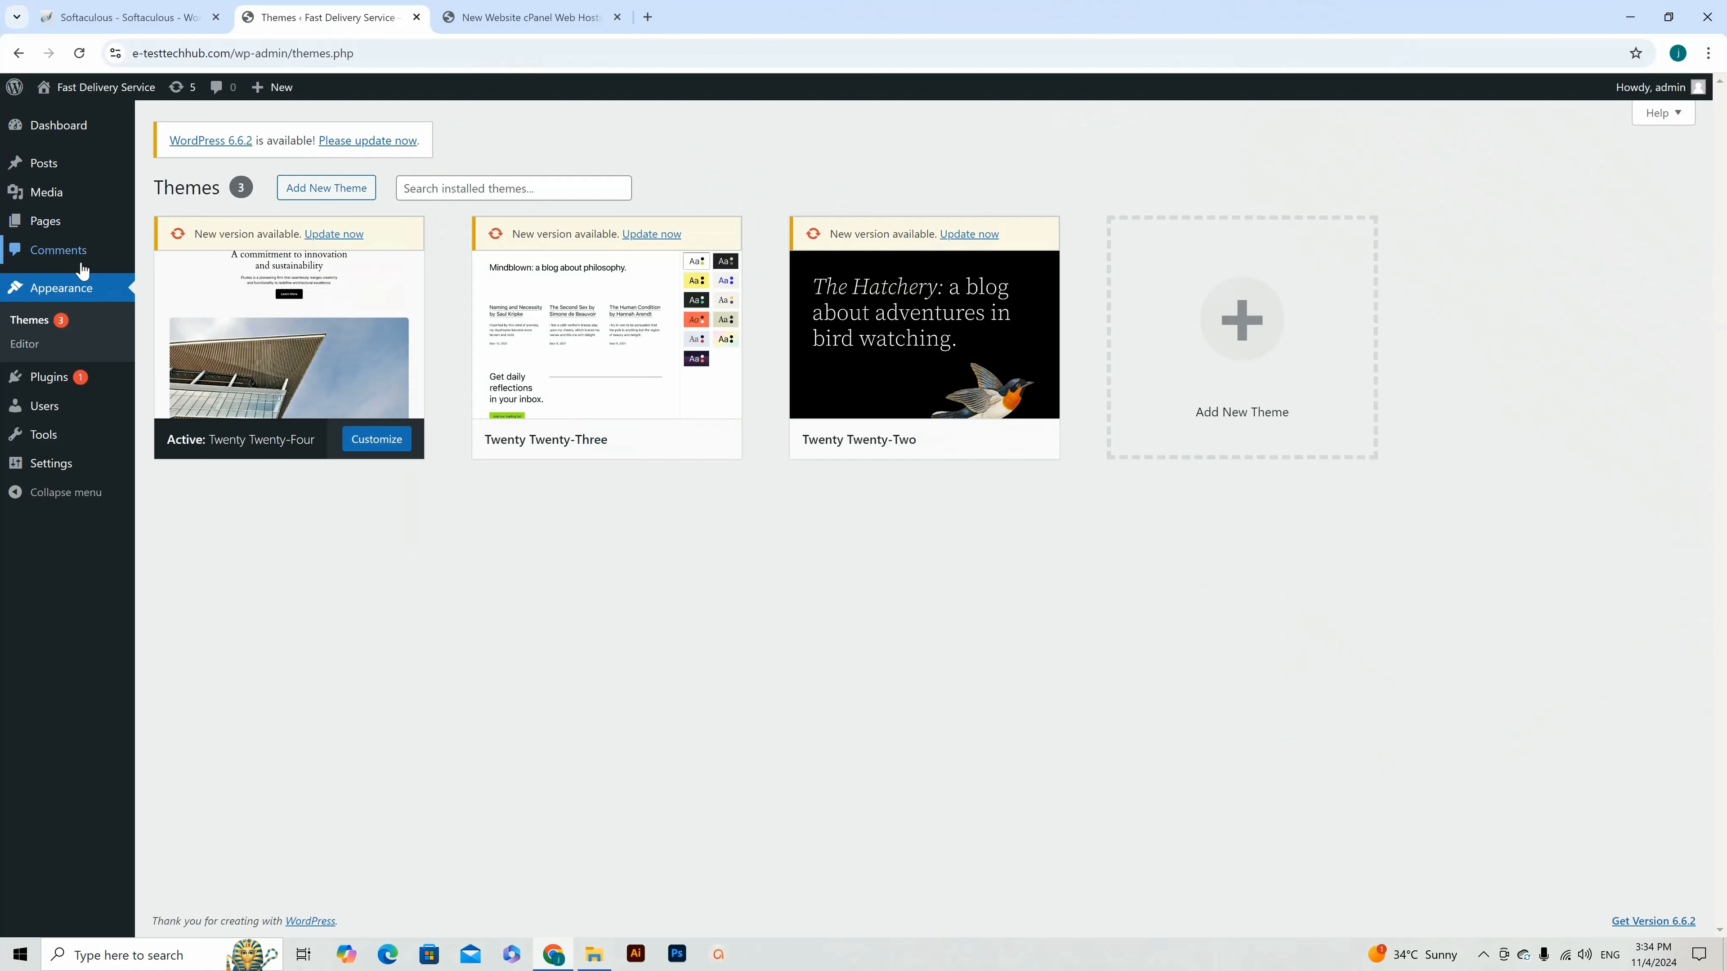
{"action": "left_click", "coordinate": [338, 190]}
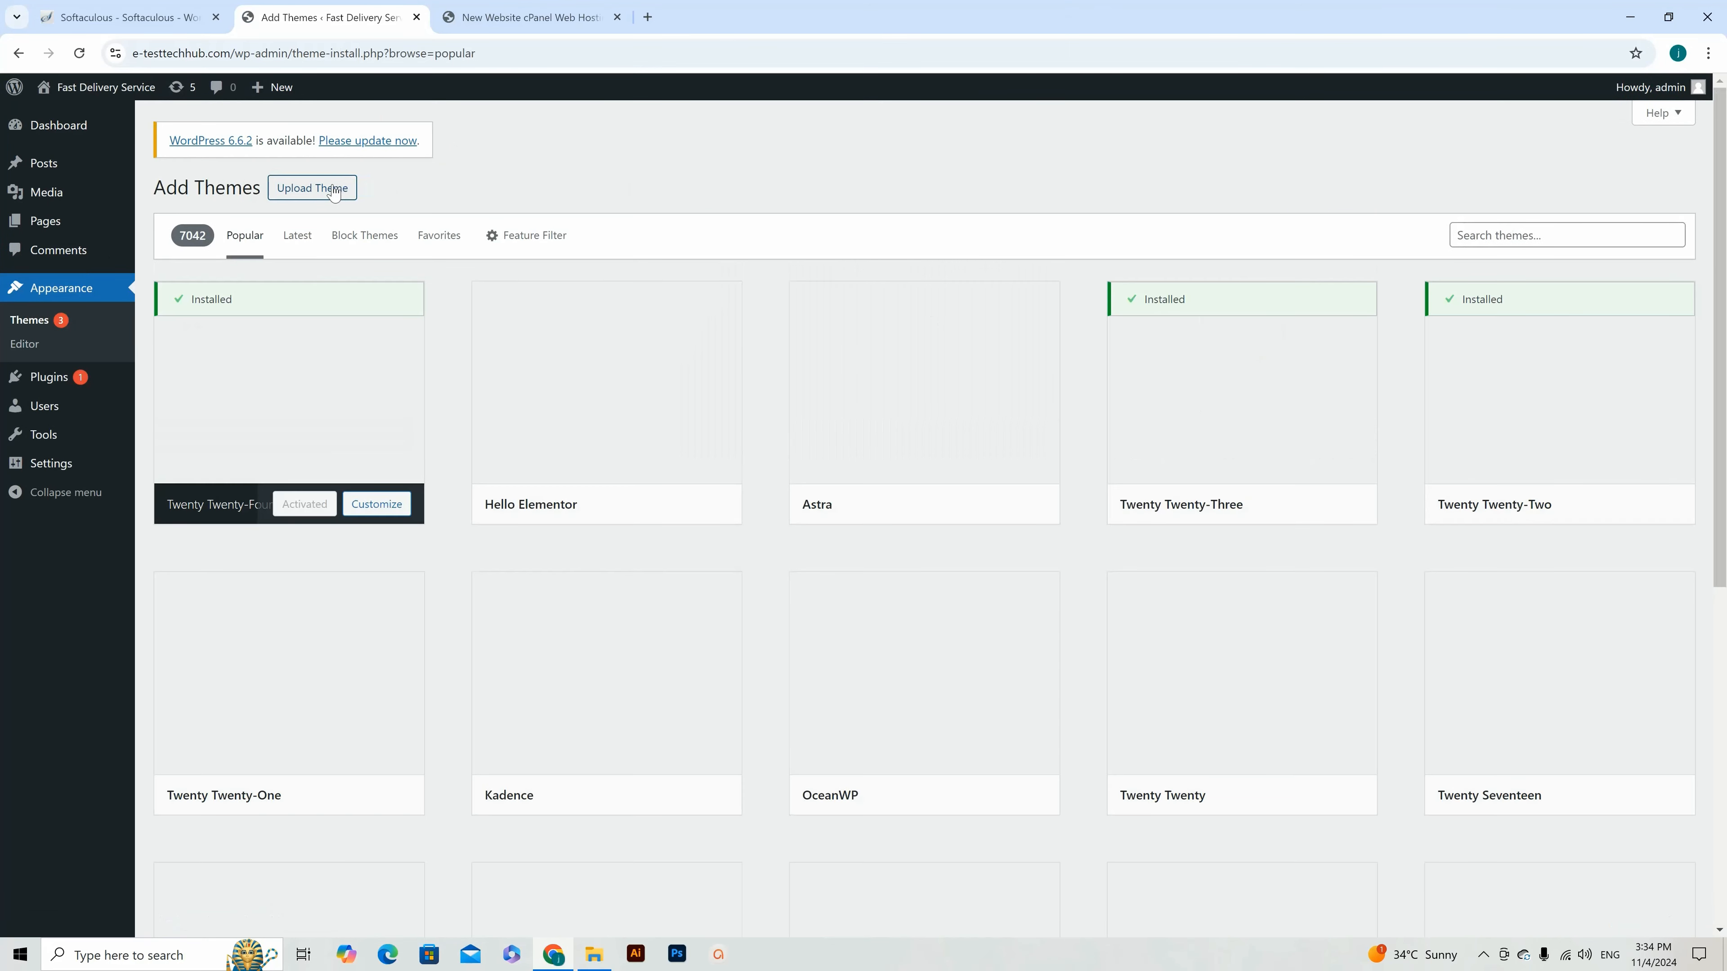
{"action": "left_click", "coordinate": [312, 189]}
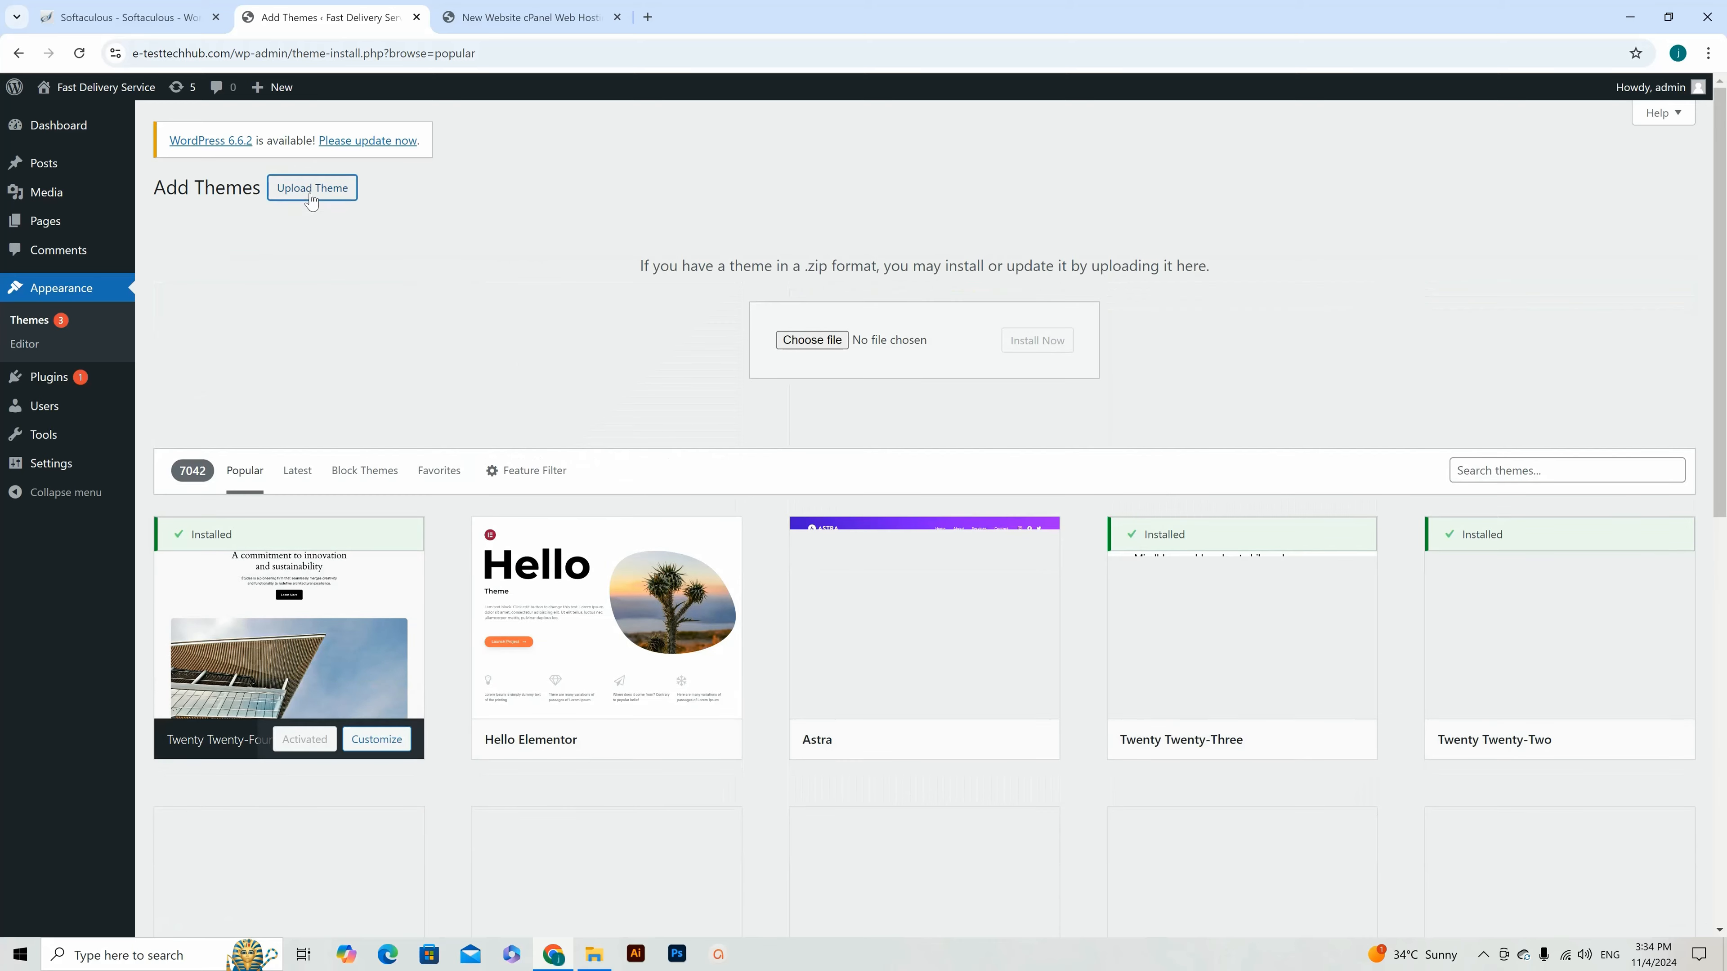
Step: Upload gocargo.zip from the gocargo_194 folder as a new theme, then install and activate it
{"action": "left_click", "coordinate": [812, 339]}
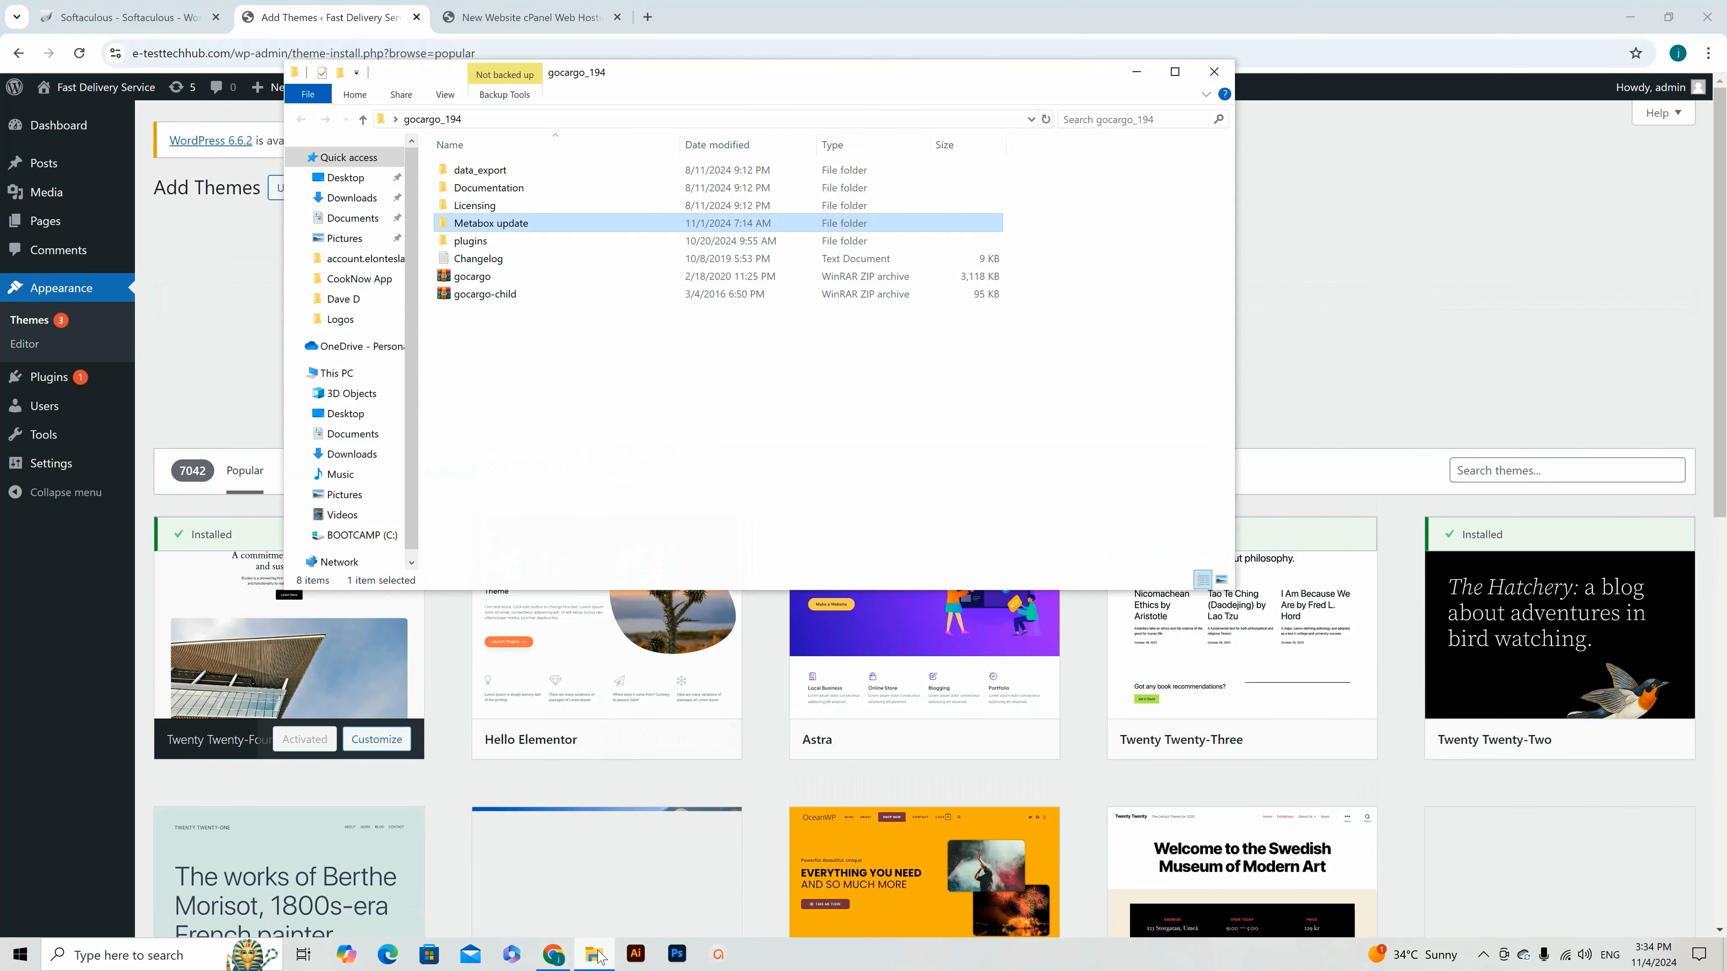
{"action": "left_click_drag", "start_coordinate": [719, 78], "coordinate": [1168, 422]}
{"action": "left_click", "coordinate": [1227, 613]}
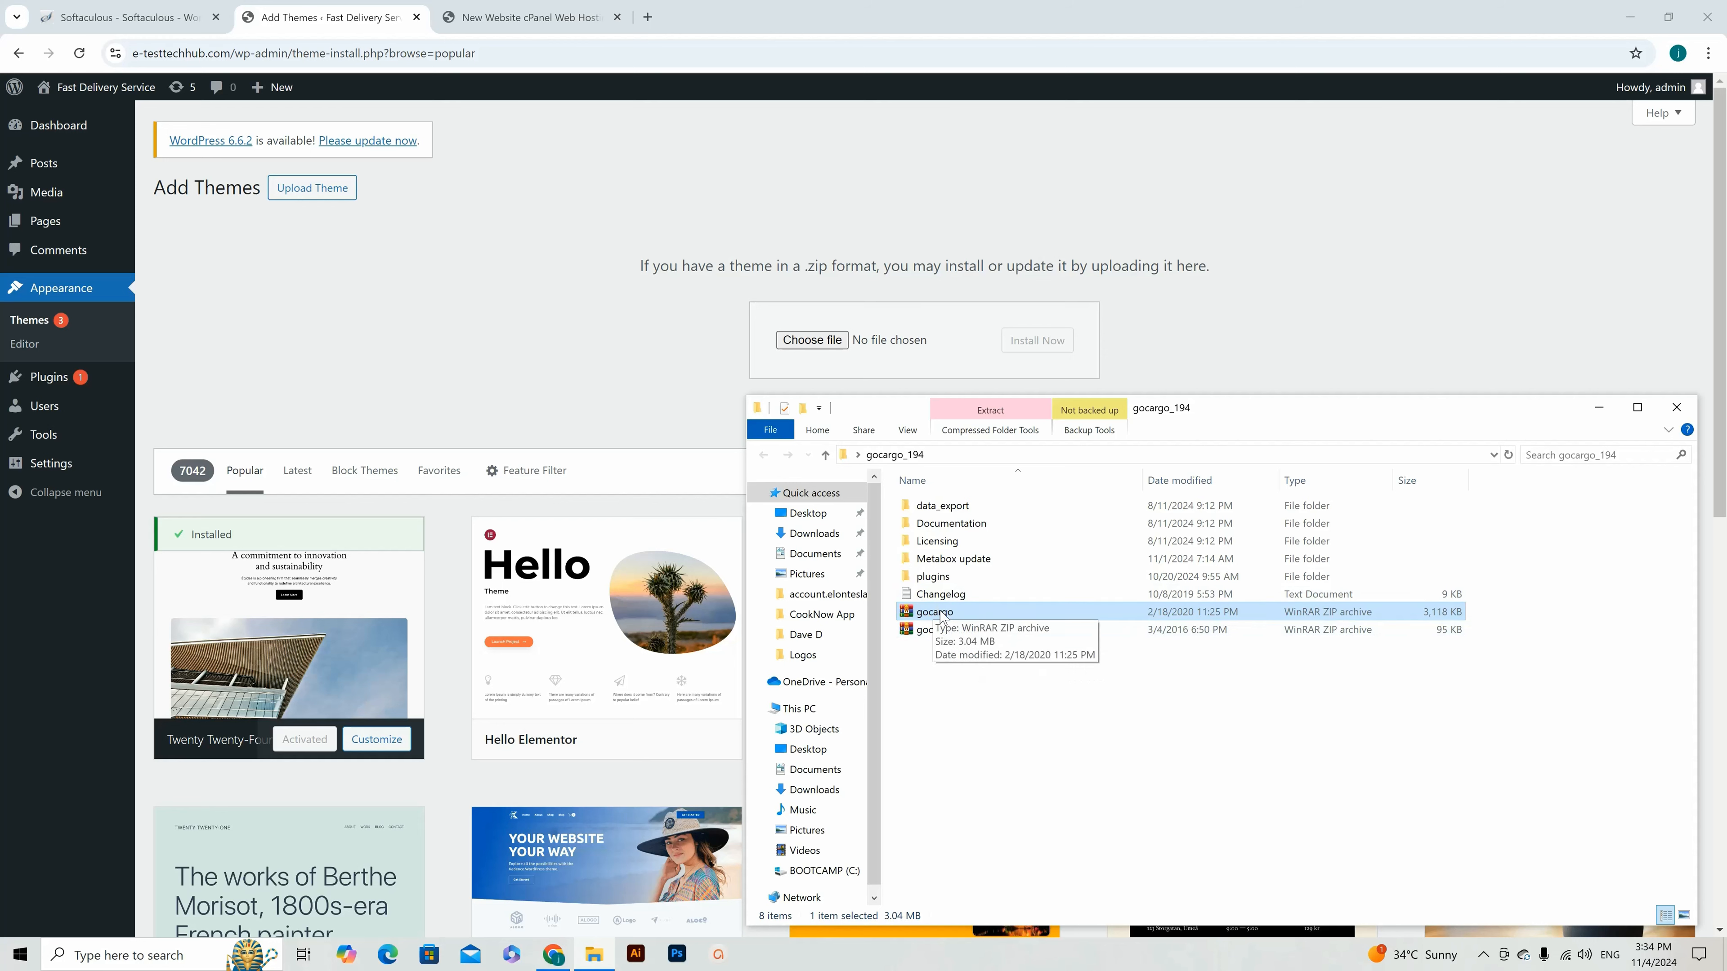
{"action": "left_click_drag", "start_coordinate": [942, 616], "coordinate": [826, 340]}
{"action": "left_click", "coordinate": [1057, 343]}
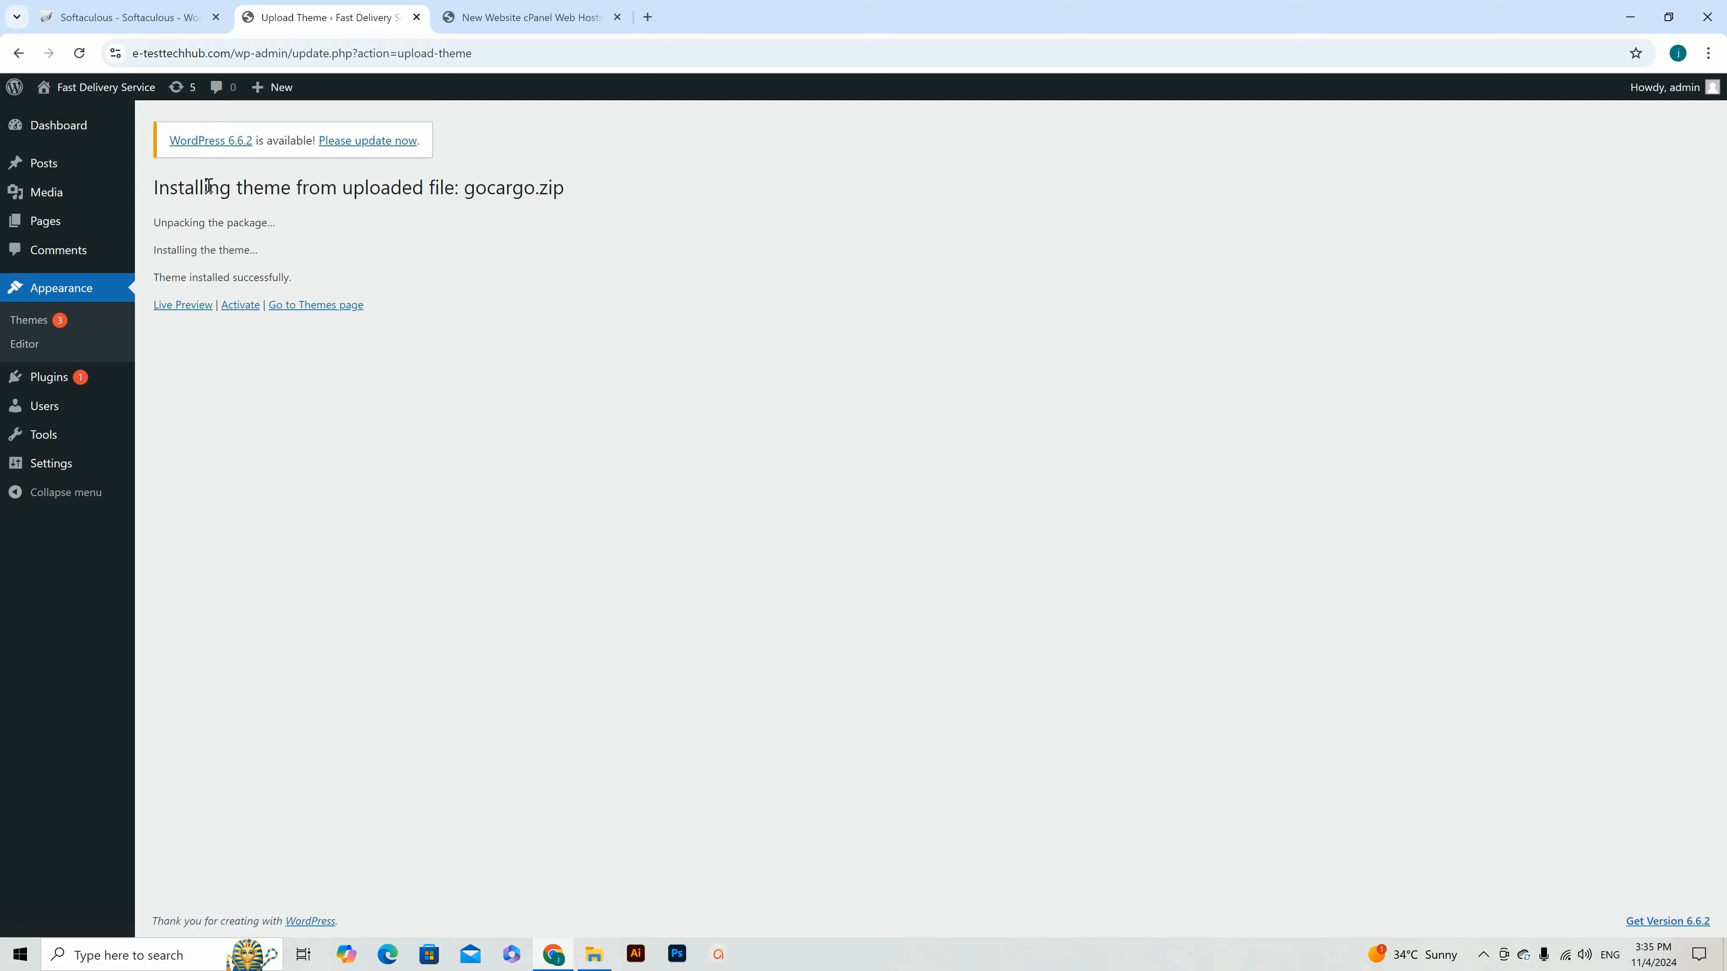
{"action": "left_click", "coordinate": [241, 305]}
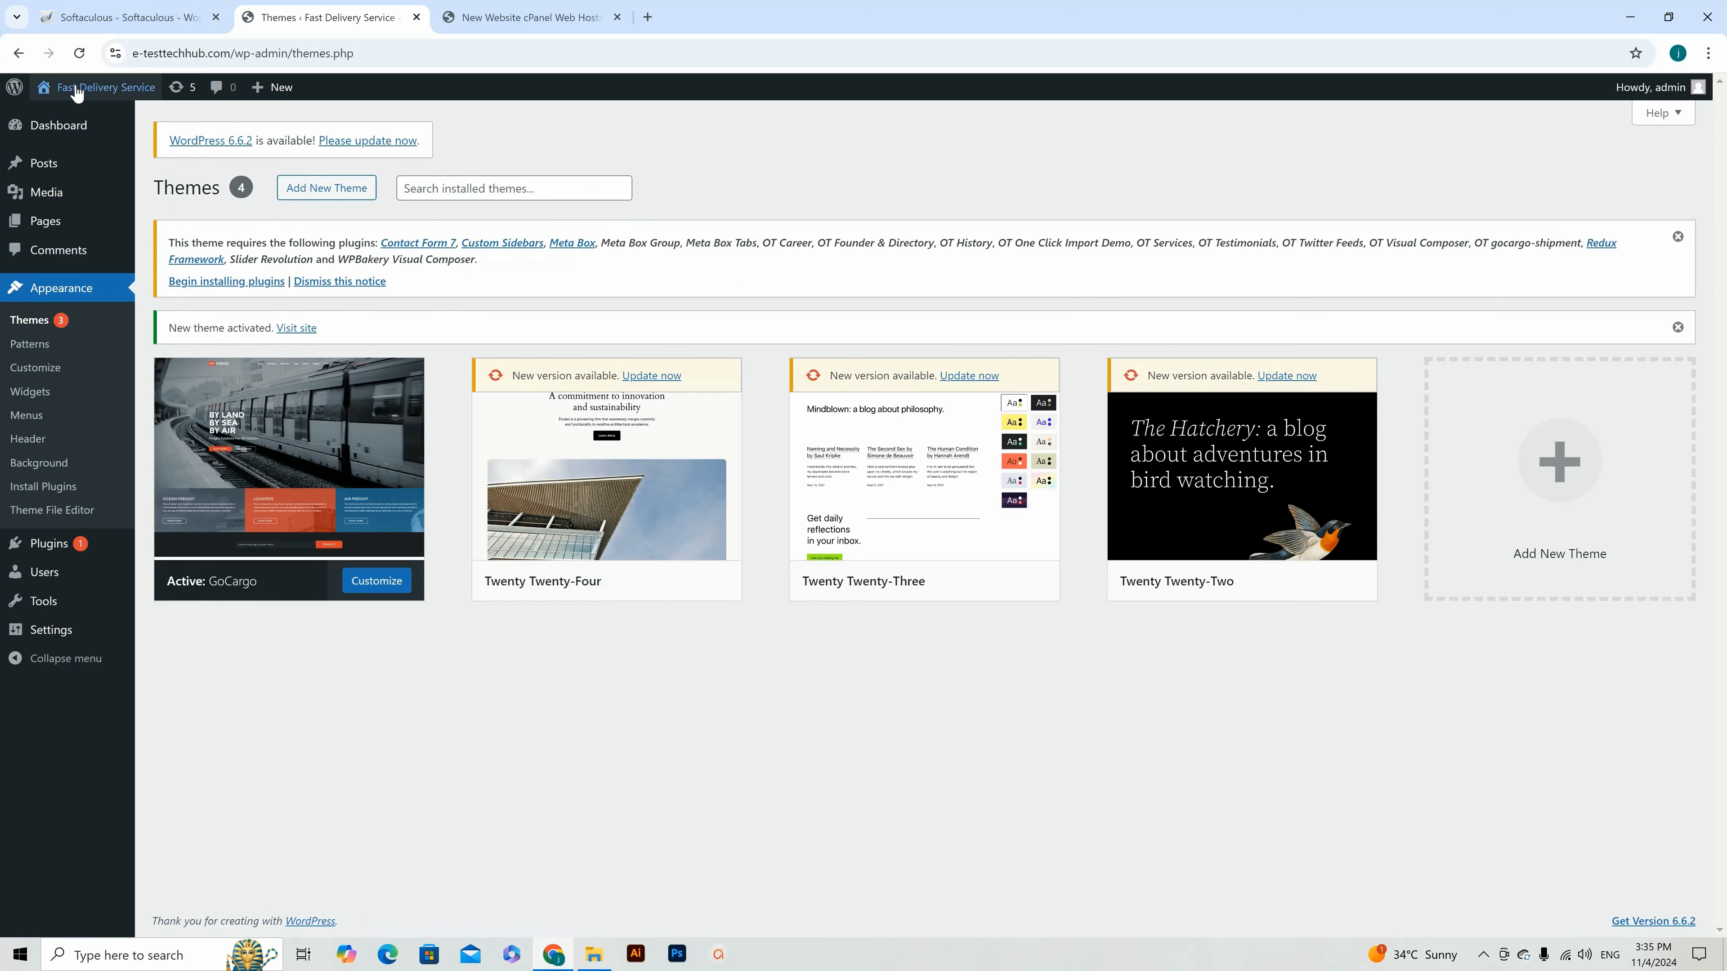
Step: Reload the e-testtechhub.com front page and compare it with the GoCargo theme preview
{"action": "left_click", "coordinate": [489, 17]}
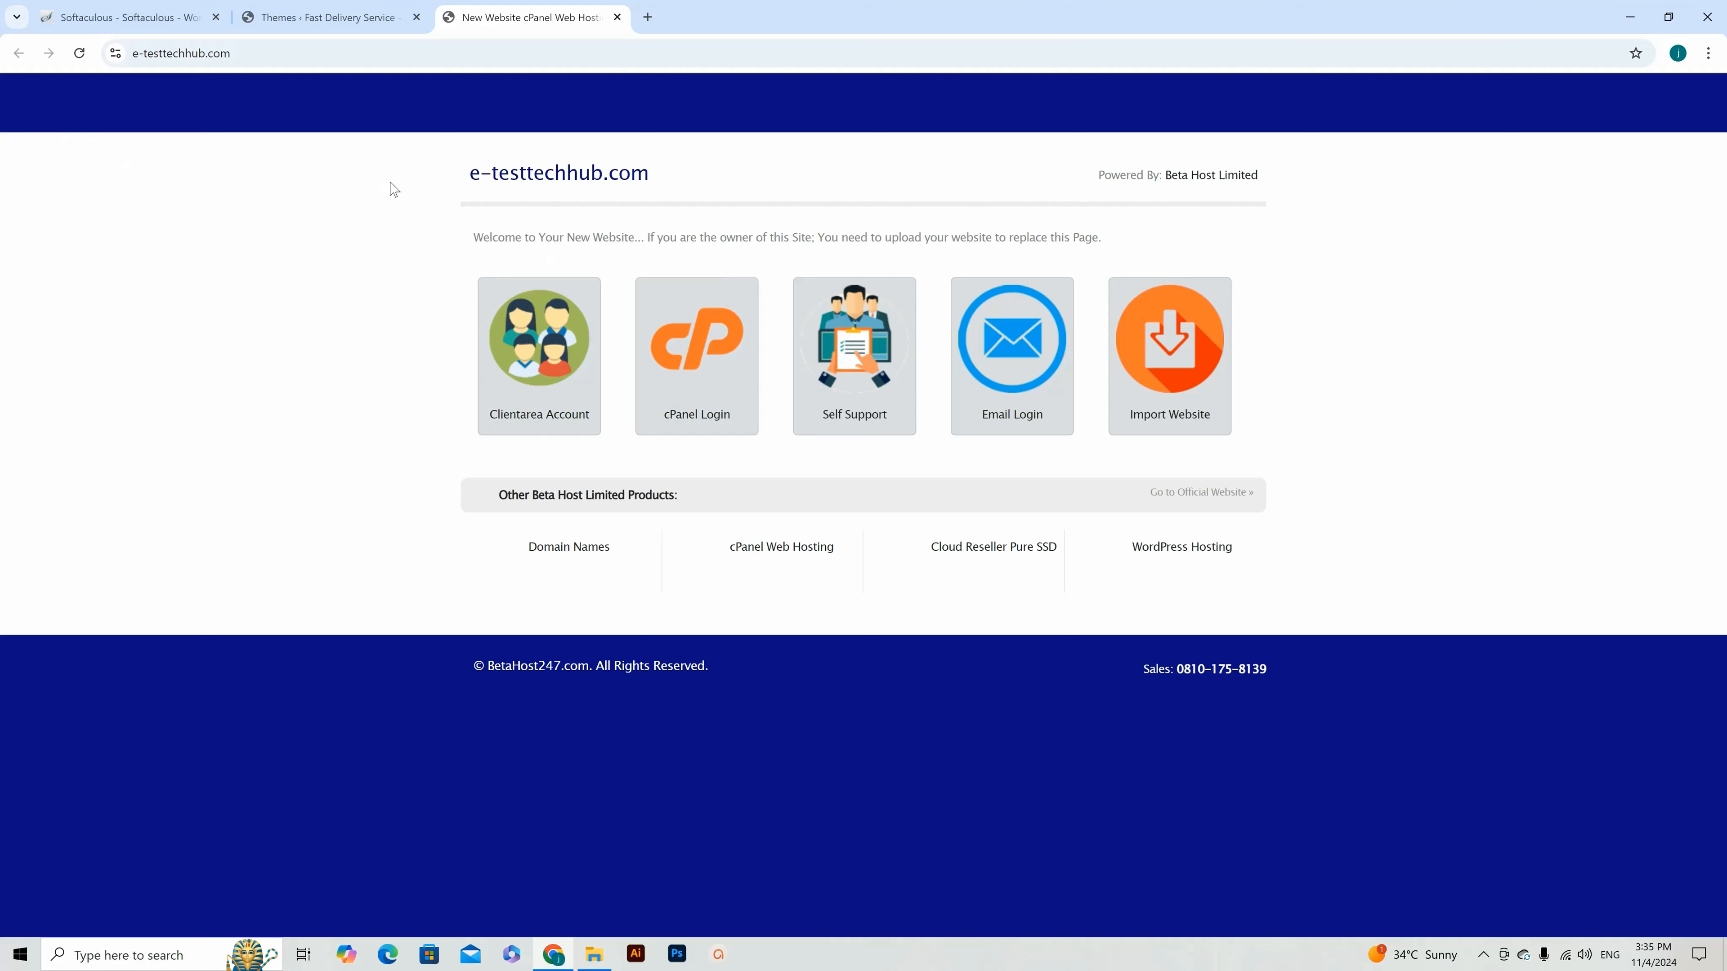
{"action": "left_click", "coordinate": [80, 55]}
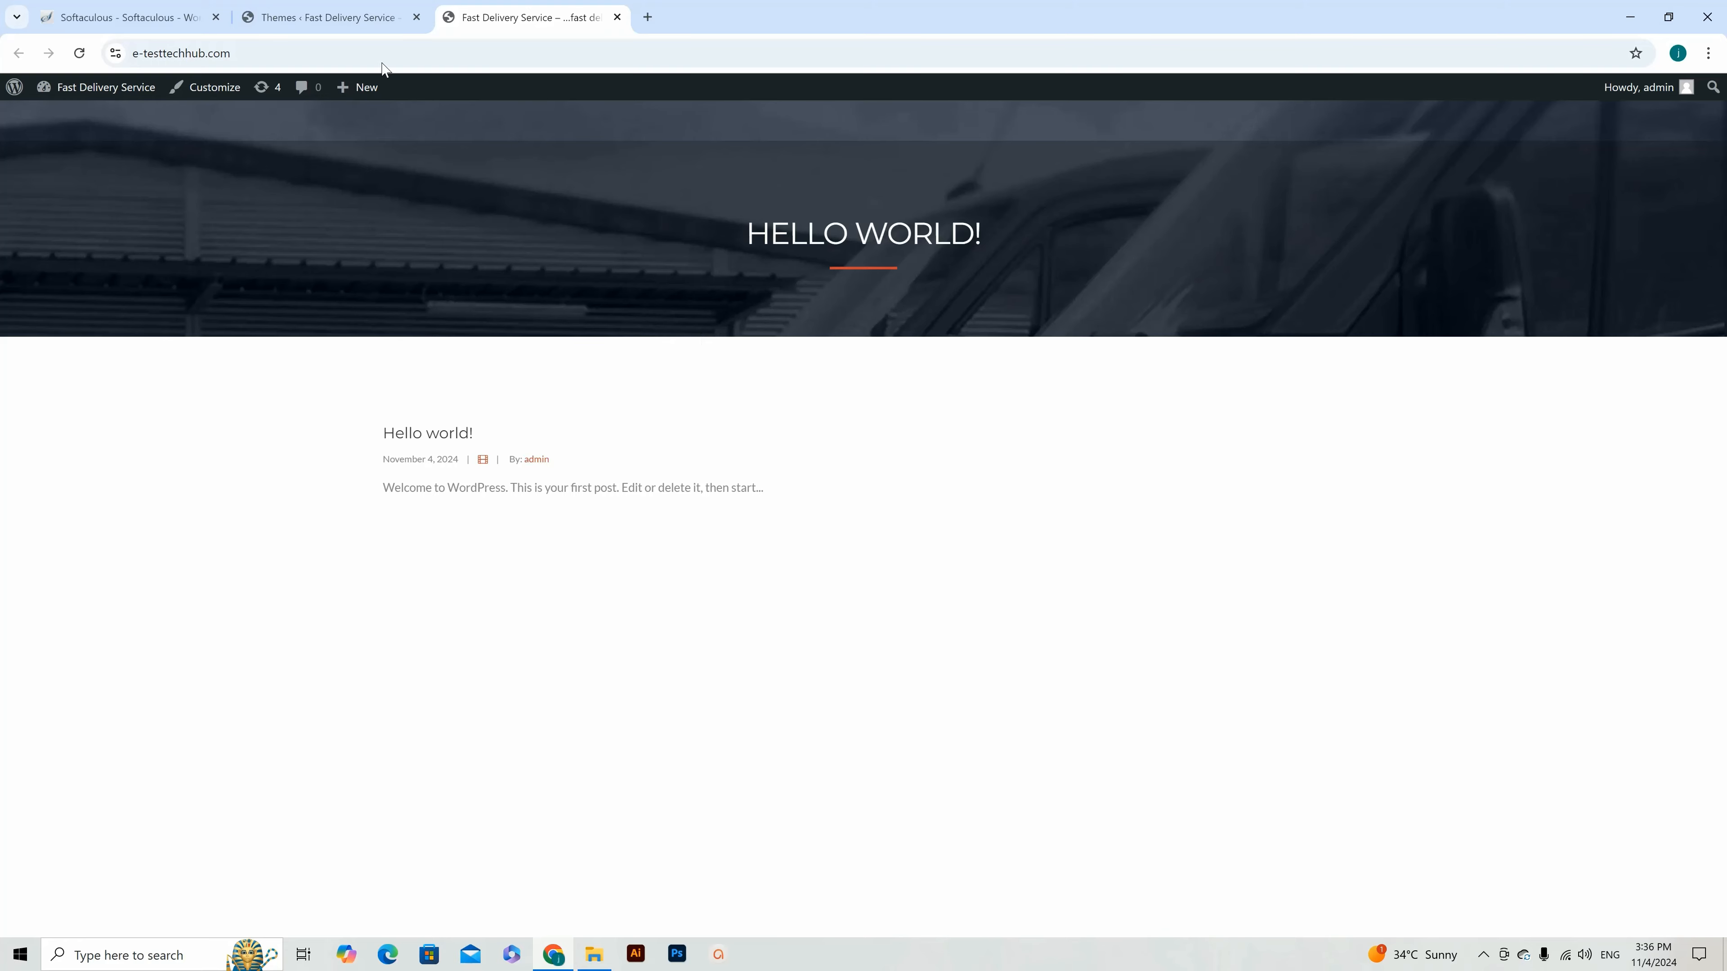
{"action": "left_click", "coordinate": [326, 17]}
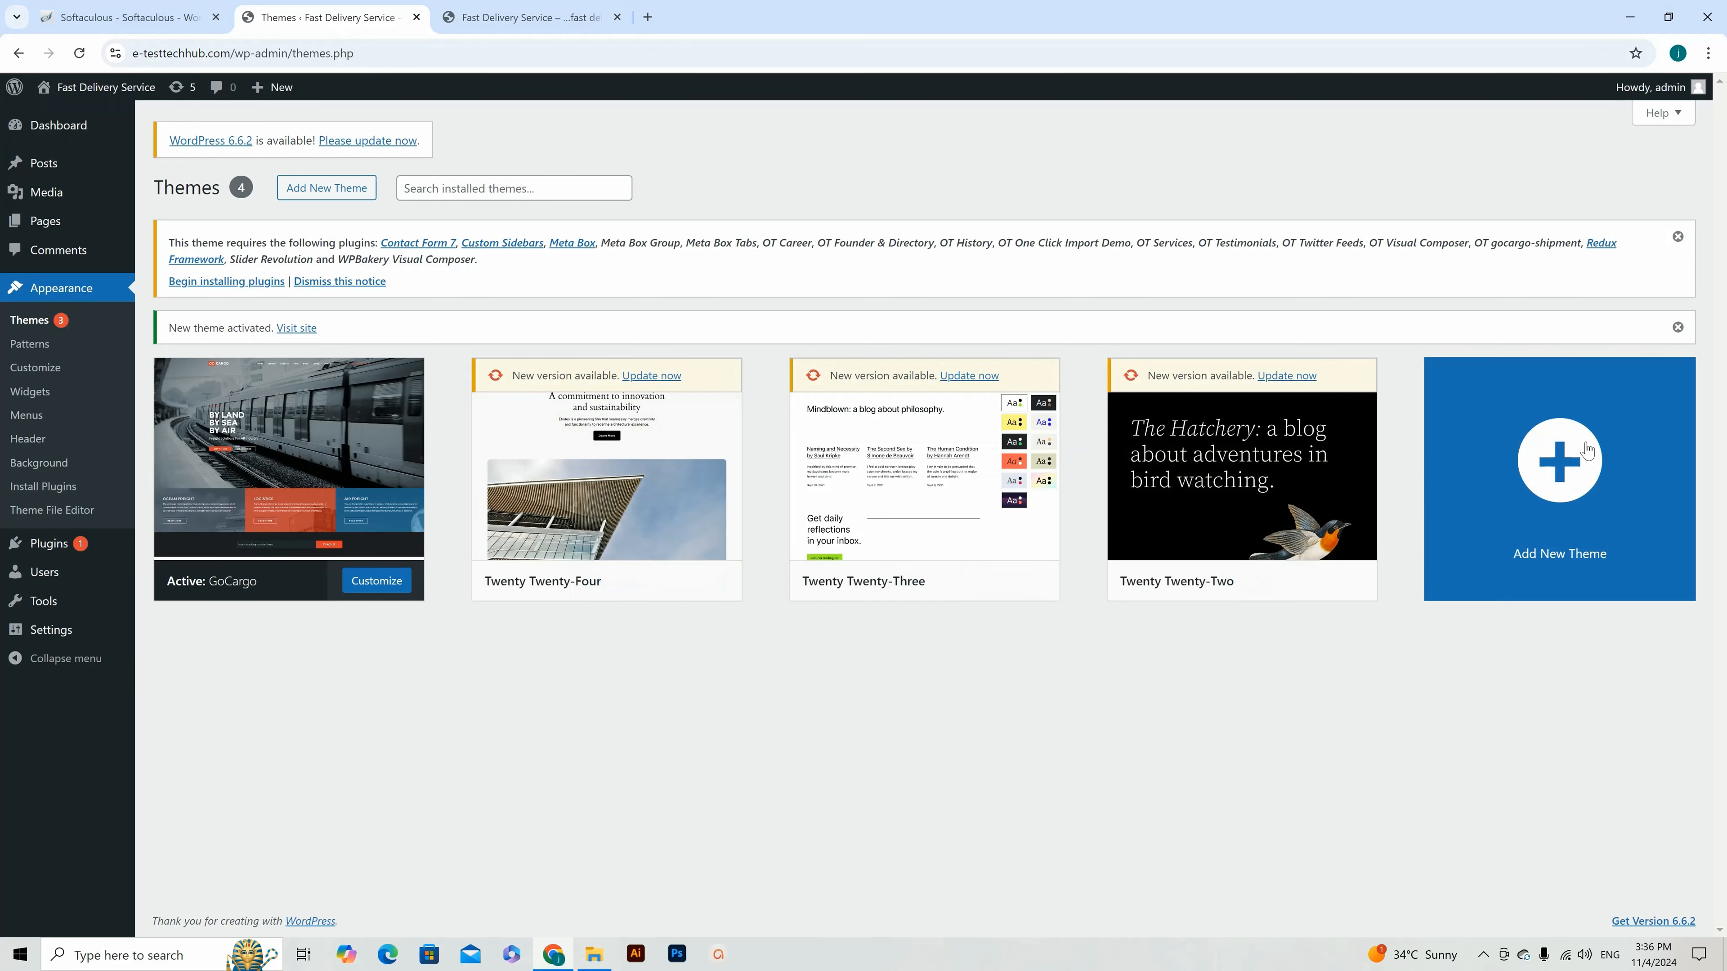
{"action": "mouse_move", "coordinate": [244, 518]}
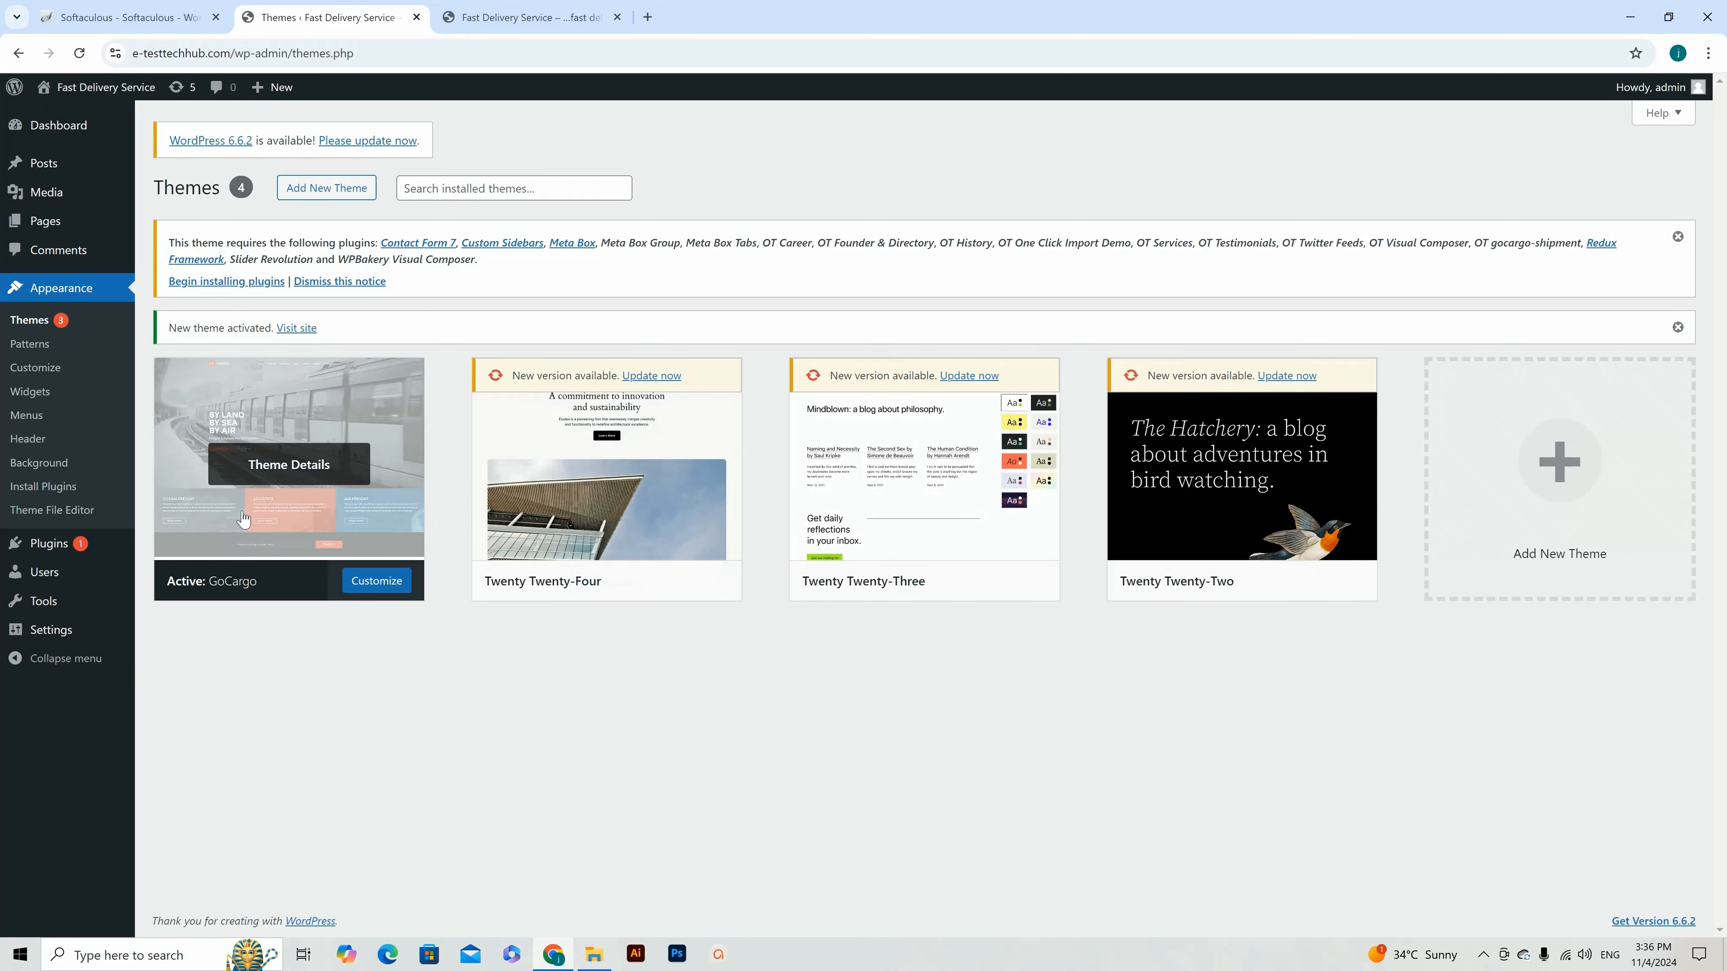
{"action": "left_click", "coordinate": [523, 17]}
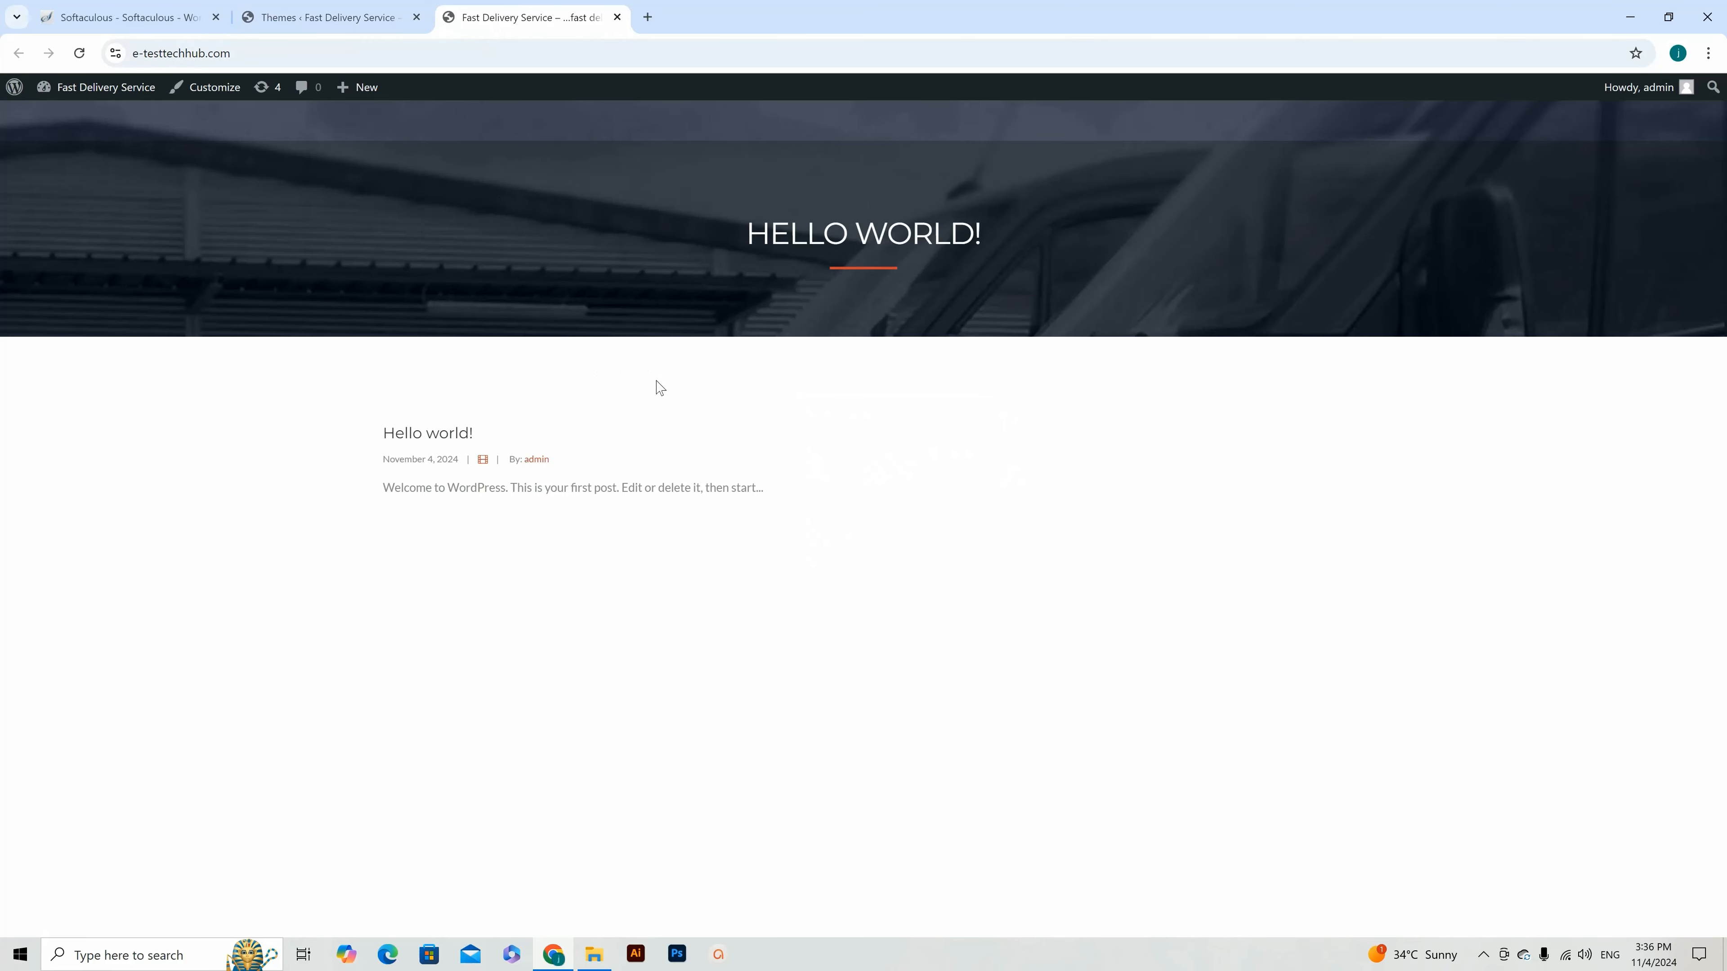
{"action": "left_click", "coordinate": [358, 18]}
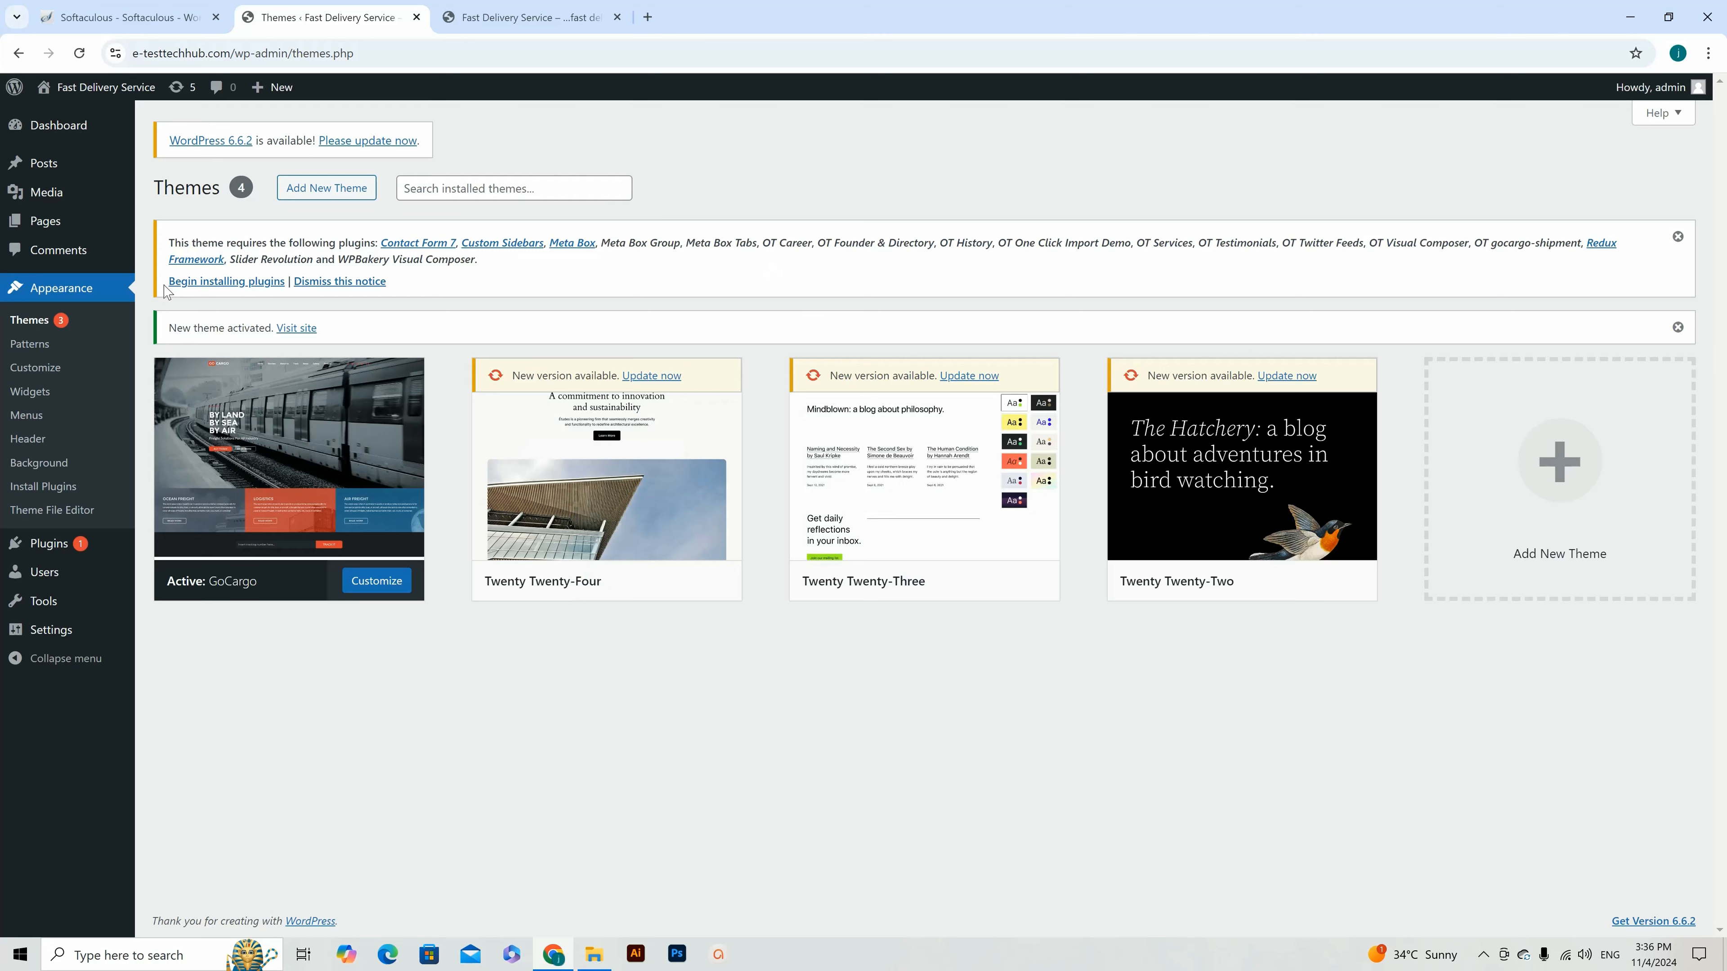
Step: Open the GoCargo theme's required plugins list, select every plugin and apply the bulk Install action
{"action": "left_click", "coordinate": [223, 281]}
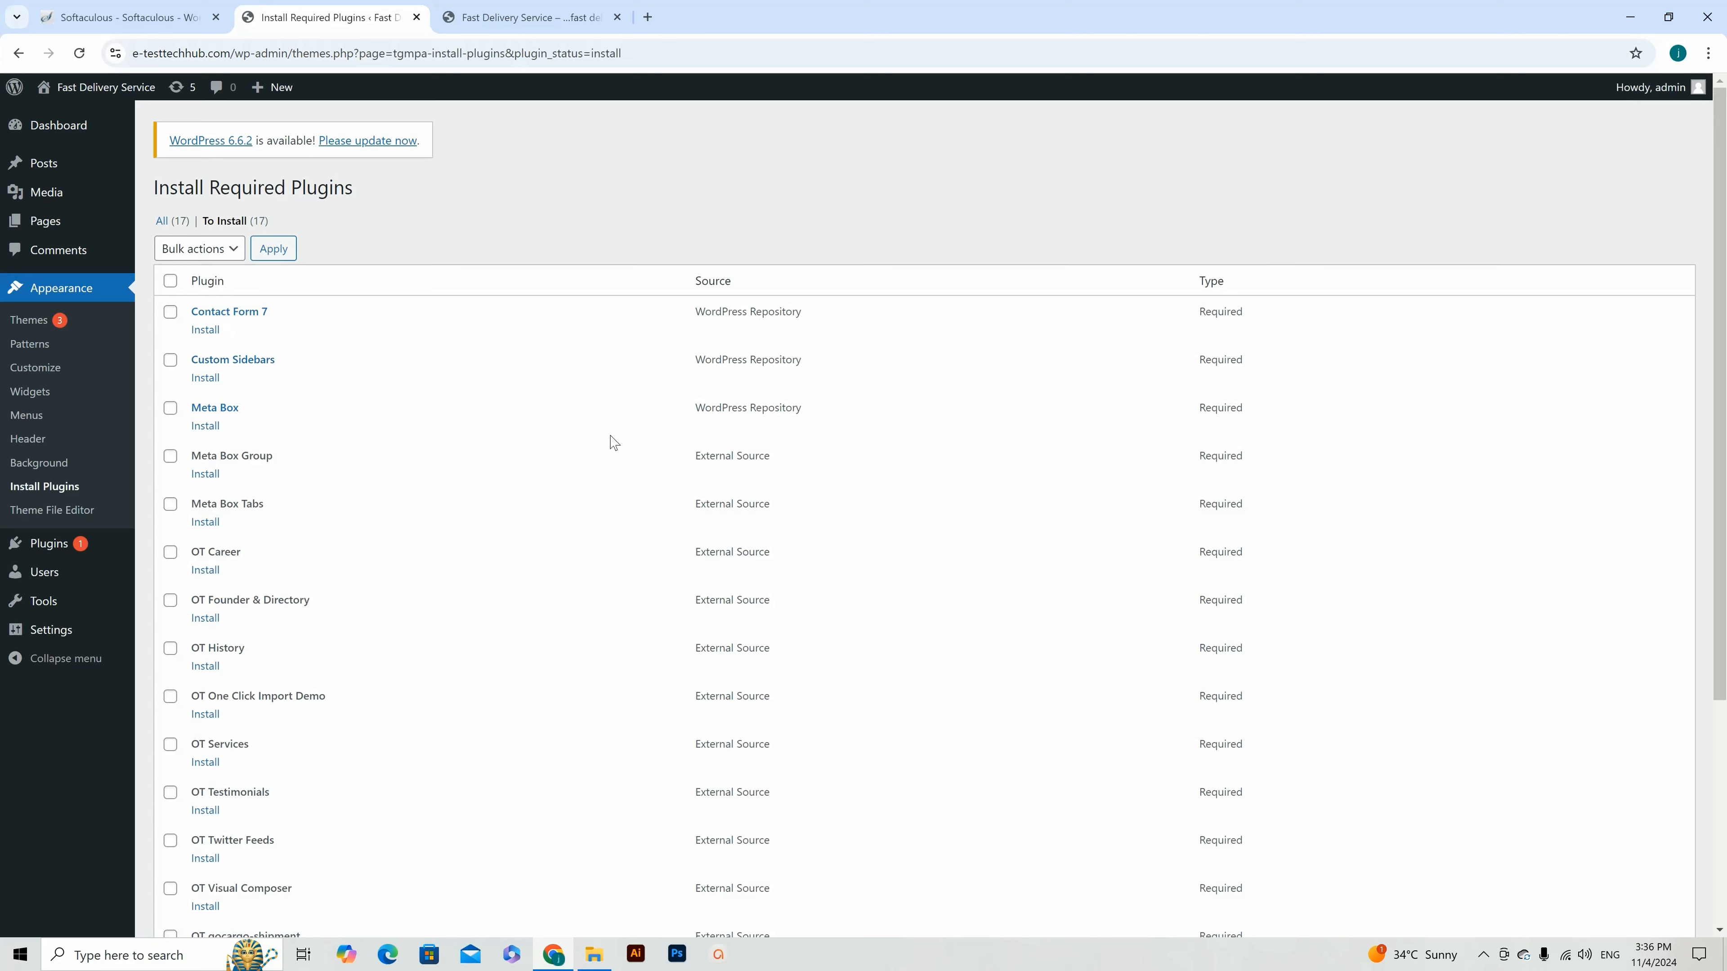
{"action": "left_click", "coordinate": [170, 280]}
{"action": "left_click", "coordinate": [204, 249]}
{"action": "left_click", "coordinate": [204, 294]}
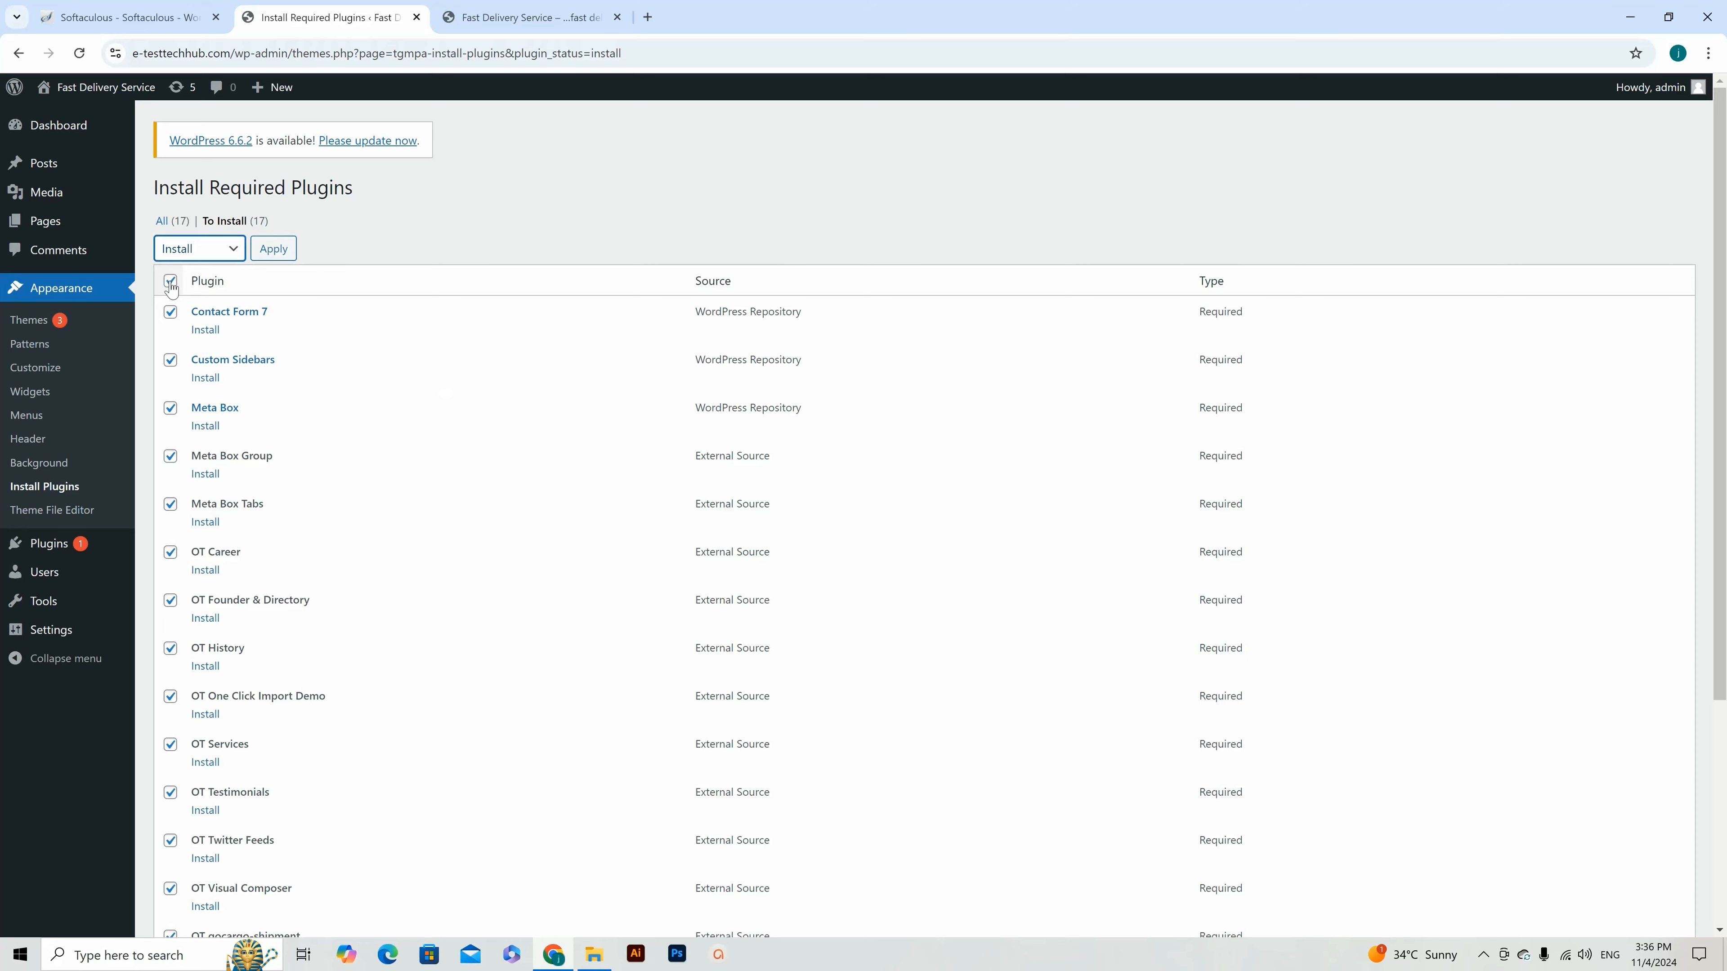
{"action": "scroll", "coordinate": [435, 536], "scroll_direction": "down", "scroll_amount": 5}
{"action": "scroll", "coordinate": [435, 536], "scroll_direction": "up", "scroll_amount": 5}
{"action": "left_click", "coordinate": [275, 253]}
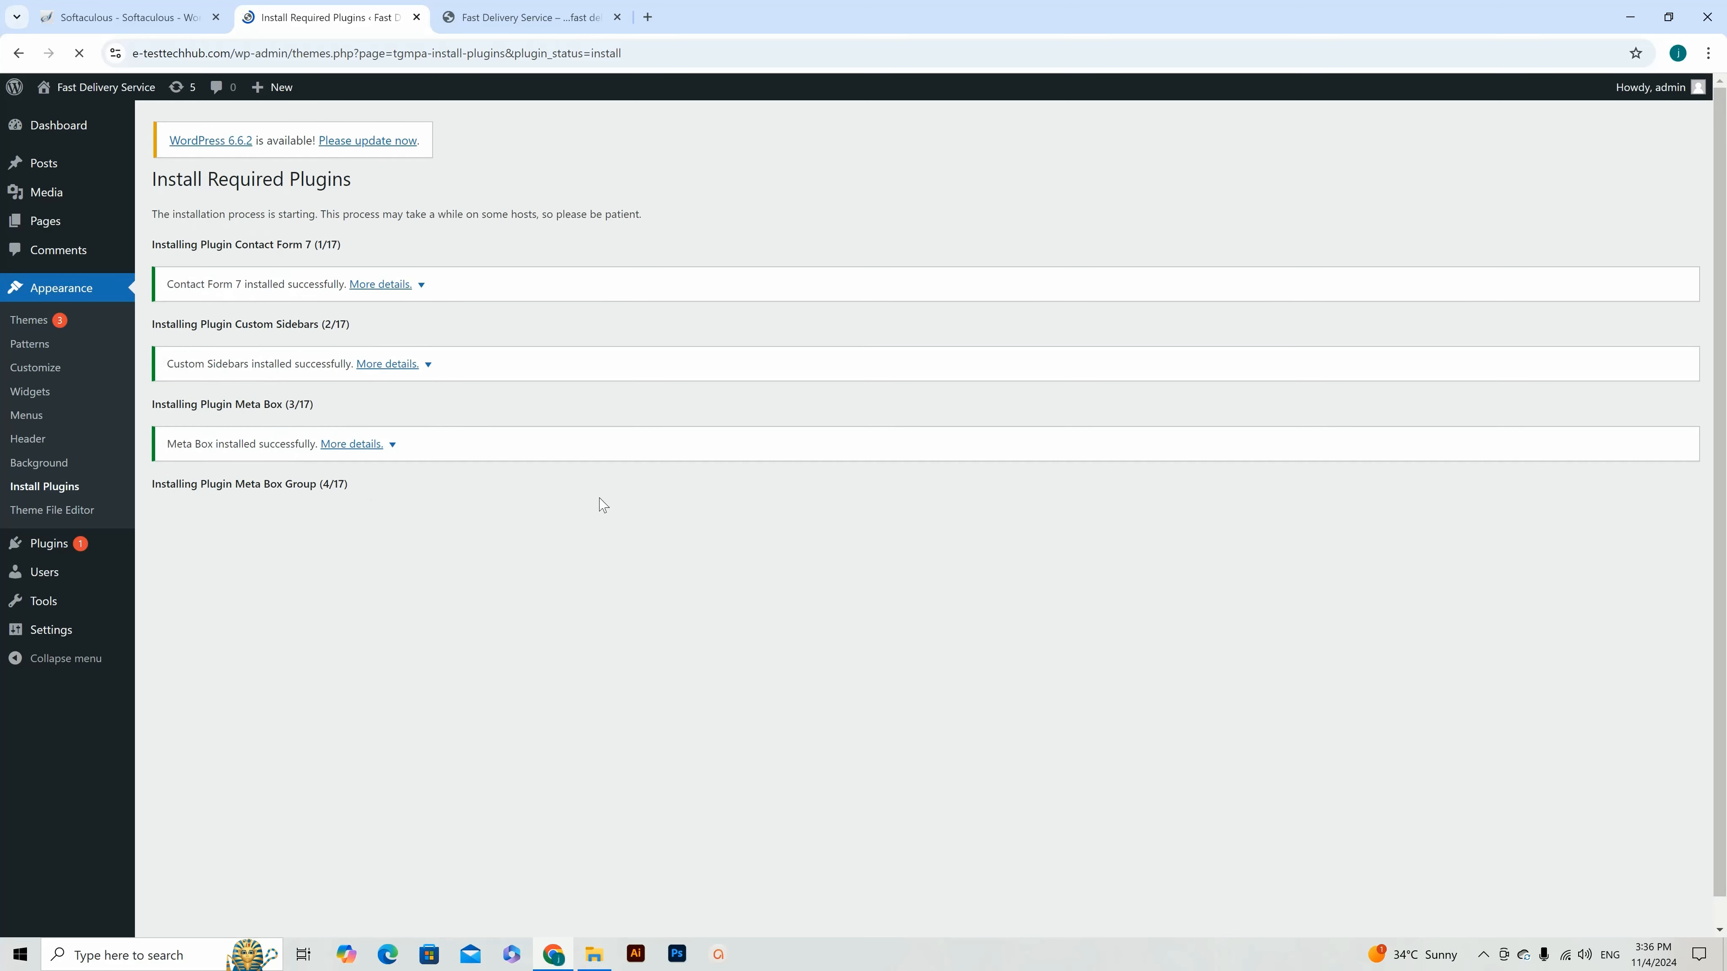
Step: Review the installation result of each required plugin through the whole installer log
{"action": "scroll", "coordinate": [333, 539], "scroll_direction": "down", "scroll_amount": 2}
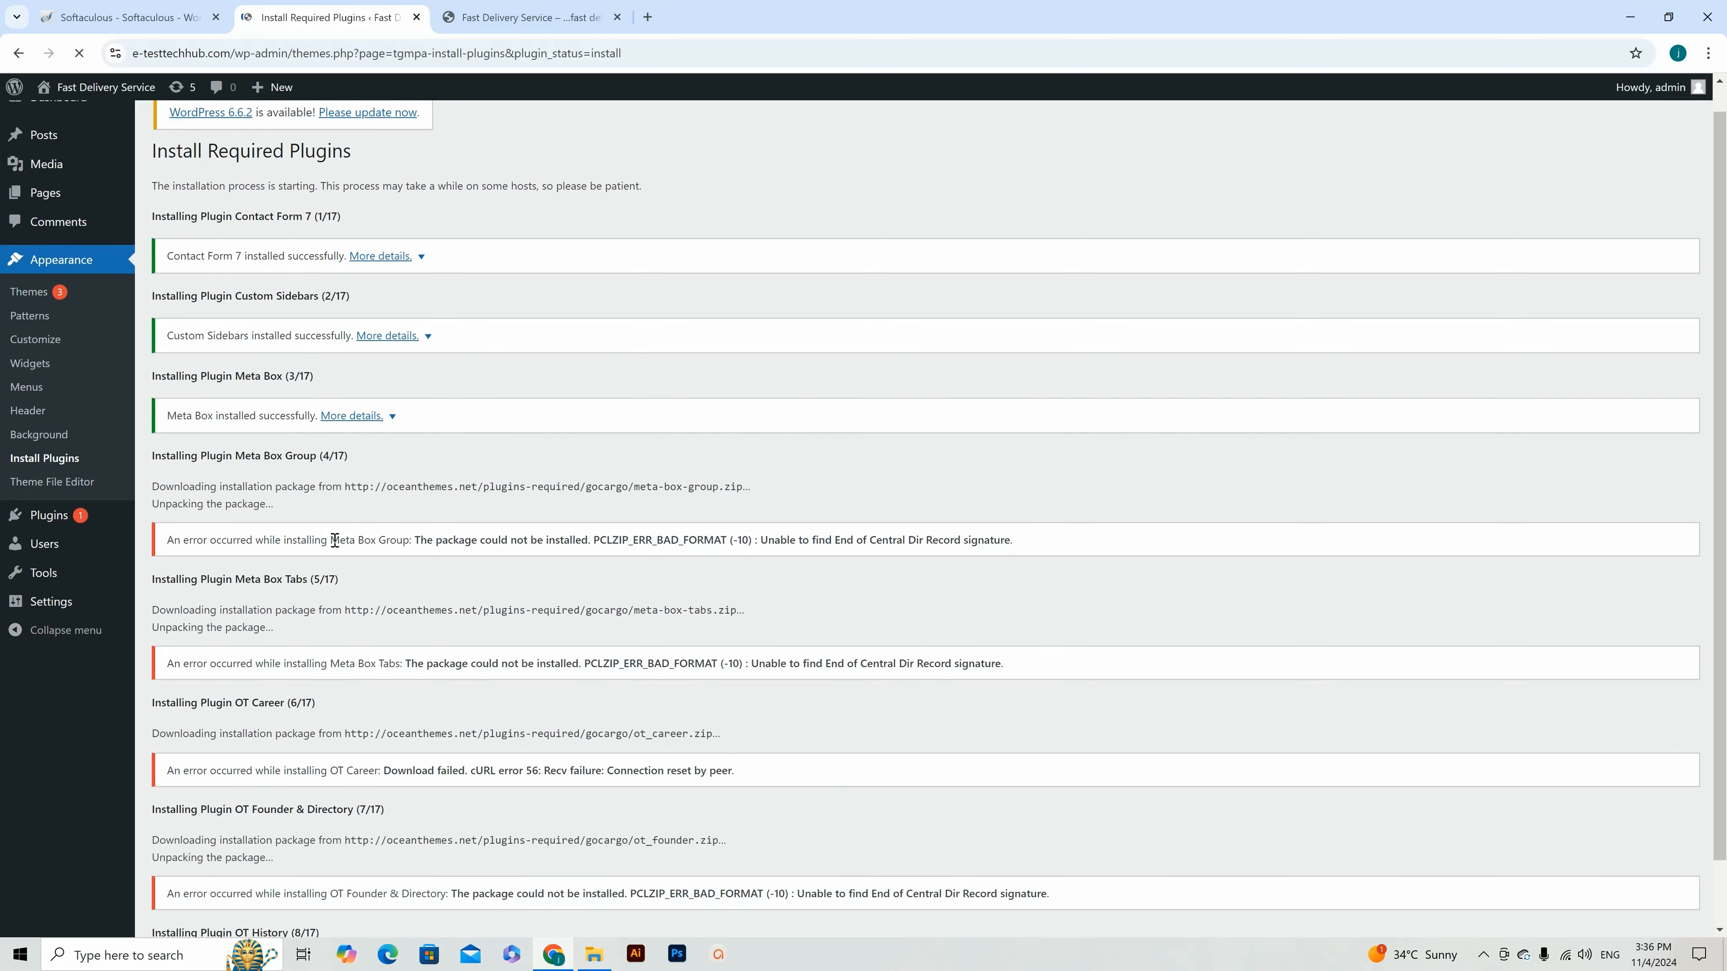
{"action": "scroll", "coordinate": [335, 539], "scroll_direction": "down", "scroll_amount": 5}
{"action": "scroll", "coordinate": [337, 541], "scroll_direction": "down", "scroll_amount": 8}
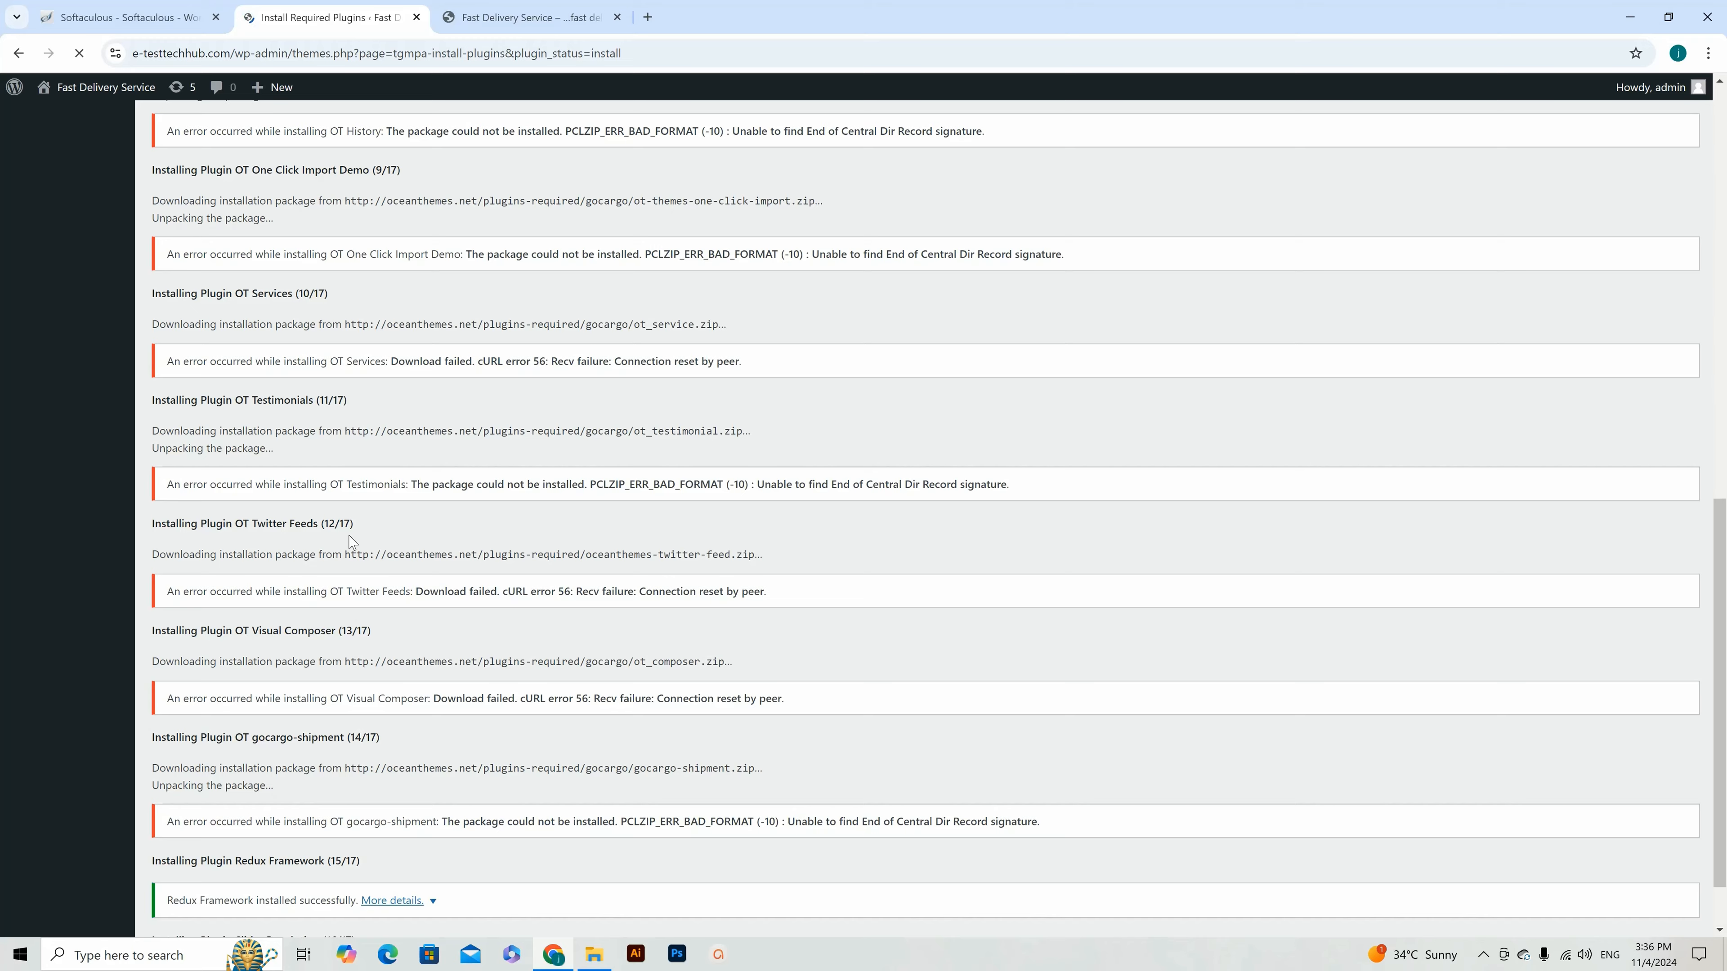
{"action": "scroll", "coordinate": [352, 548], "scroll_direction": "down", "scroll_amount": 5}
{"action": "scroll", "coordinate": [354, 554], "scroll_direction": "up", "scroll_amount": 20}
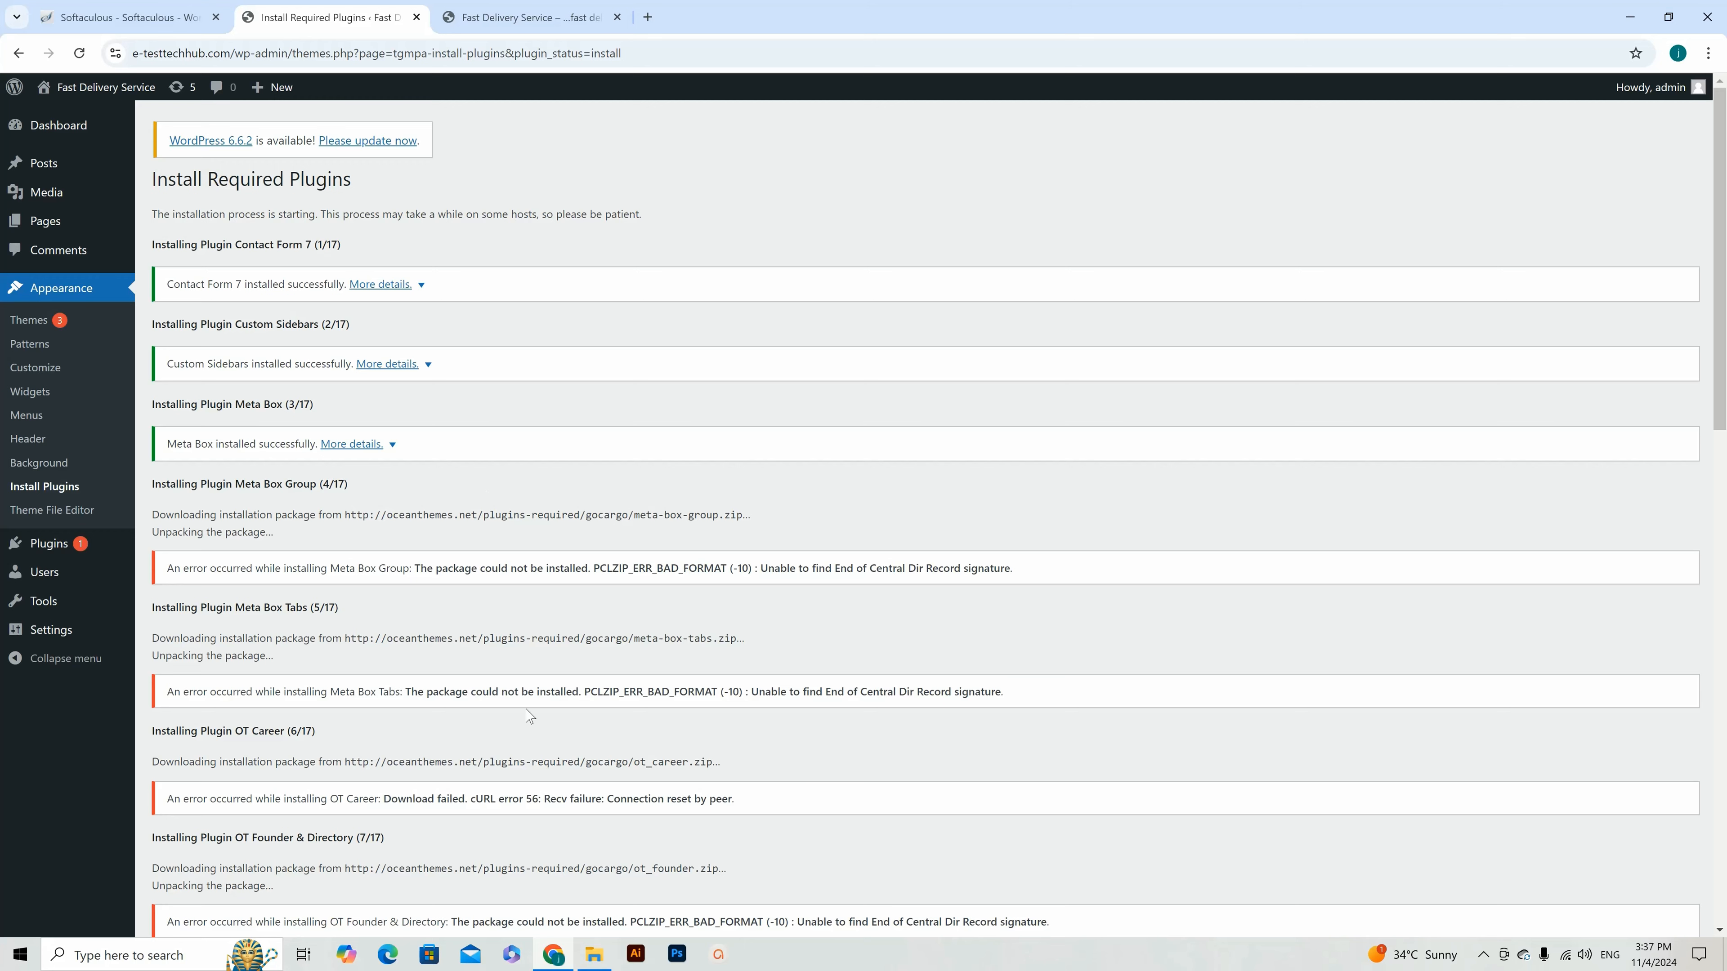
{"action": "scroll", "coordinate": [527, 711], "scroll_direction": "down", "scroll_amount": 6}
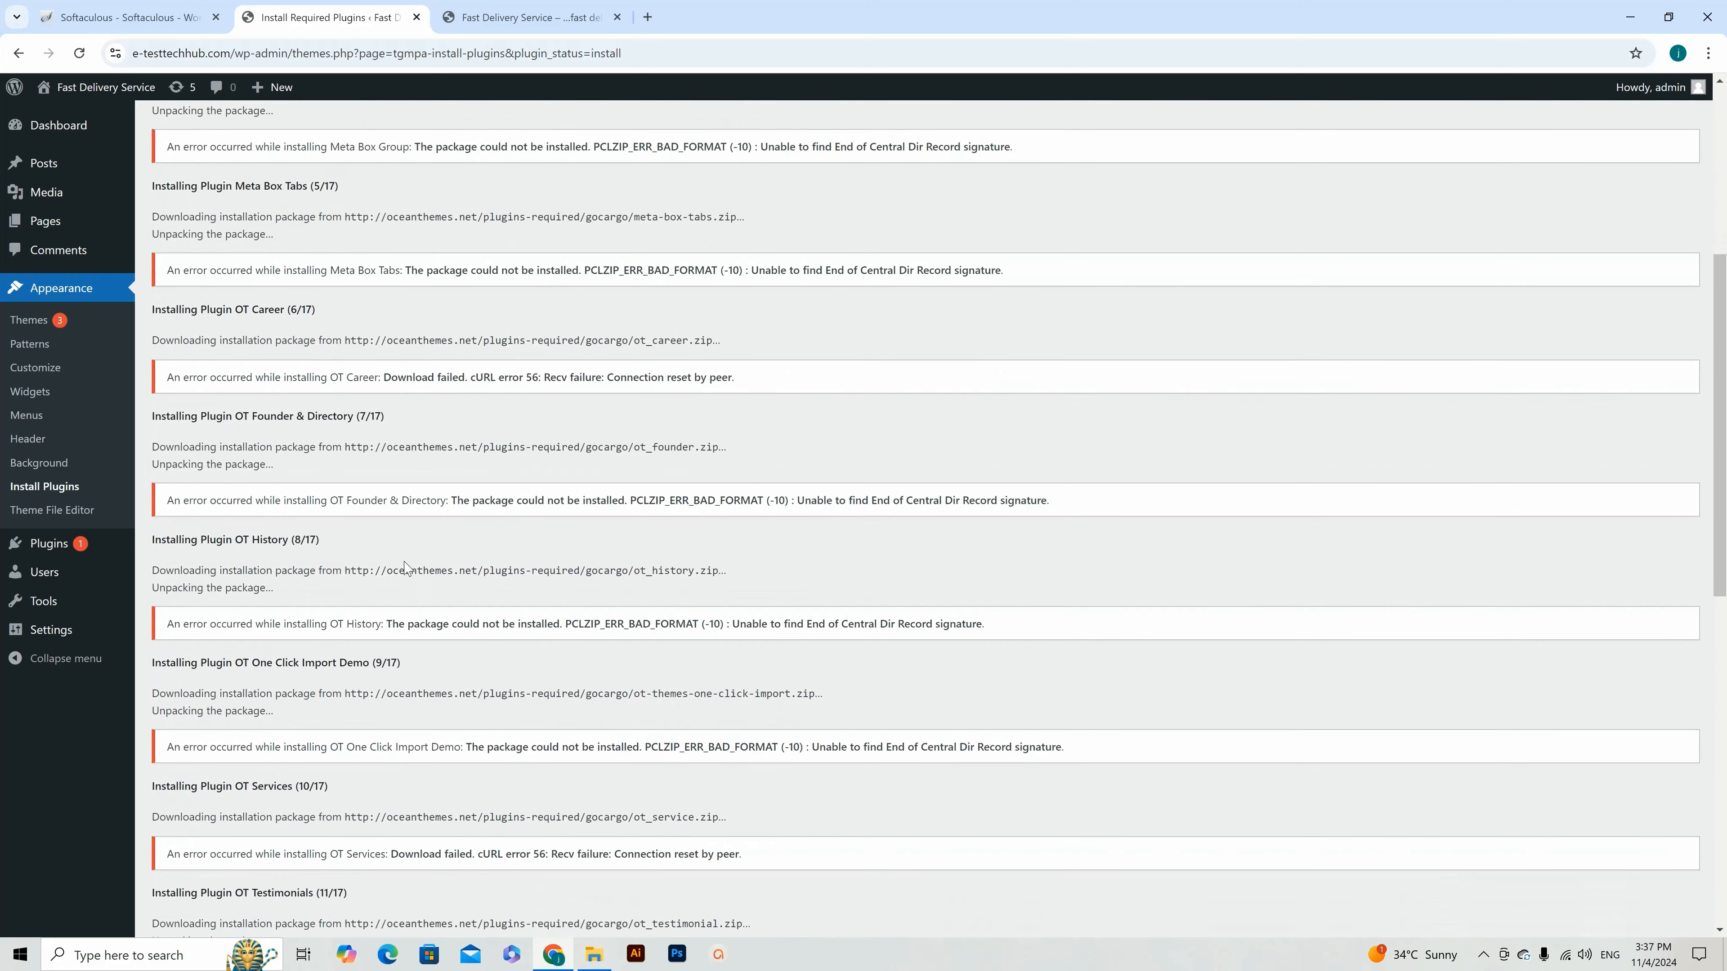
{"action": "scroll", "coordinate": [469, 558], "scroll_direction": "down", "scroll_amount": 12}
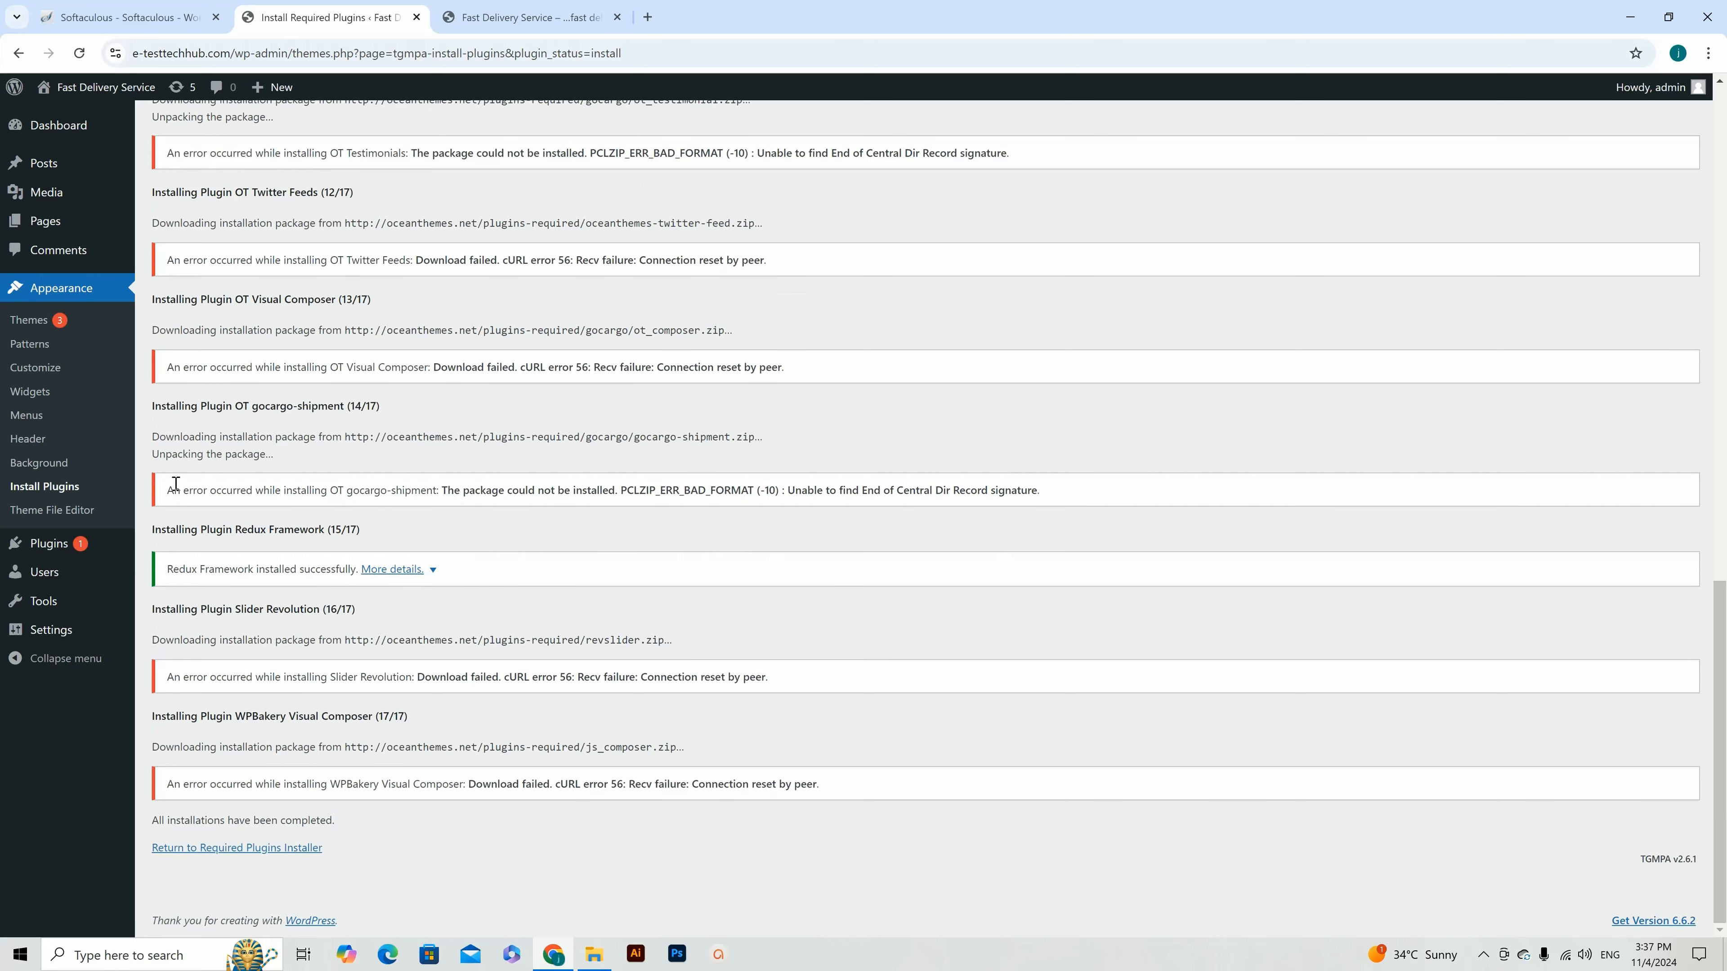
{"action": "left_click_drag", "start_coordinate": [175, 489], "coordinate": [338, 490]}
{"action": "scroll", "coordinate": [488, 442], "scroll_direction": "up", "scroll_amount": 16}
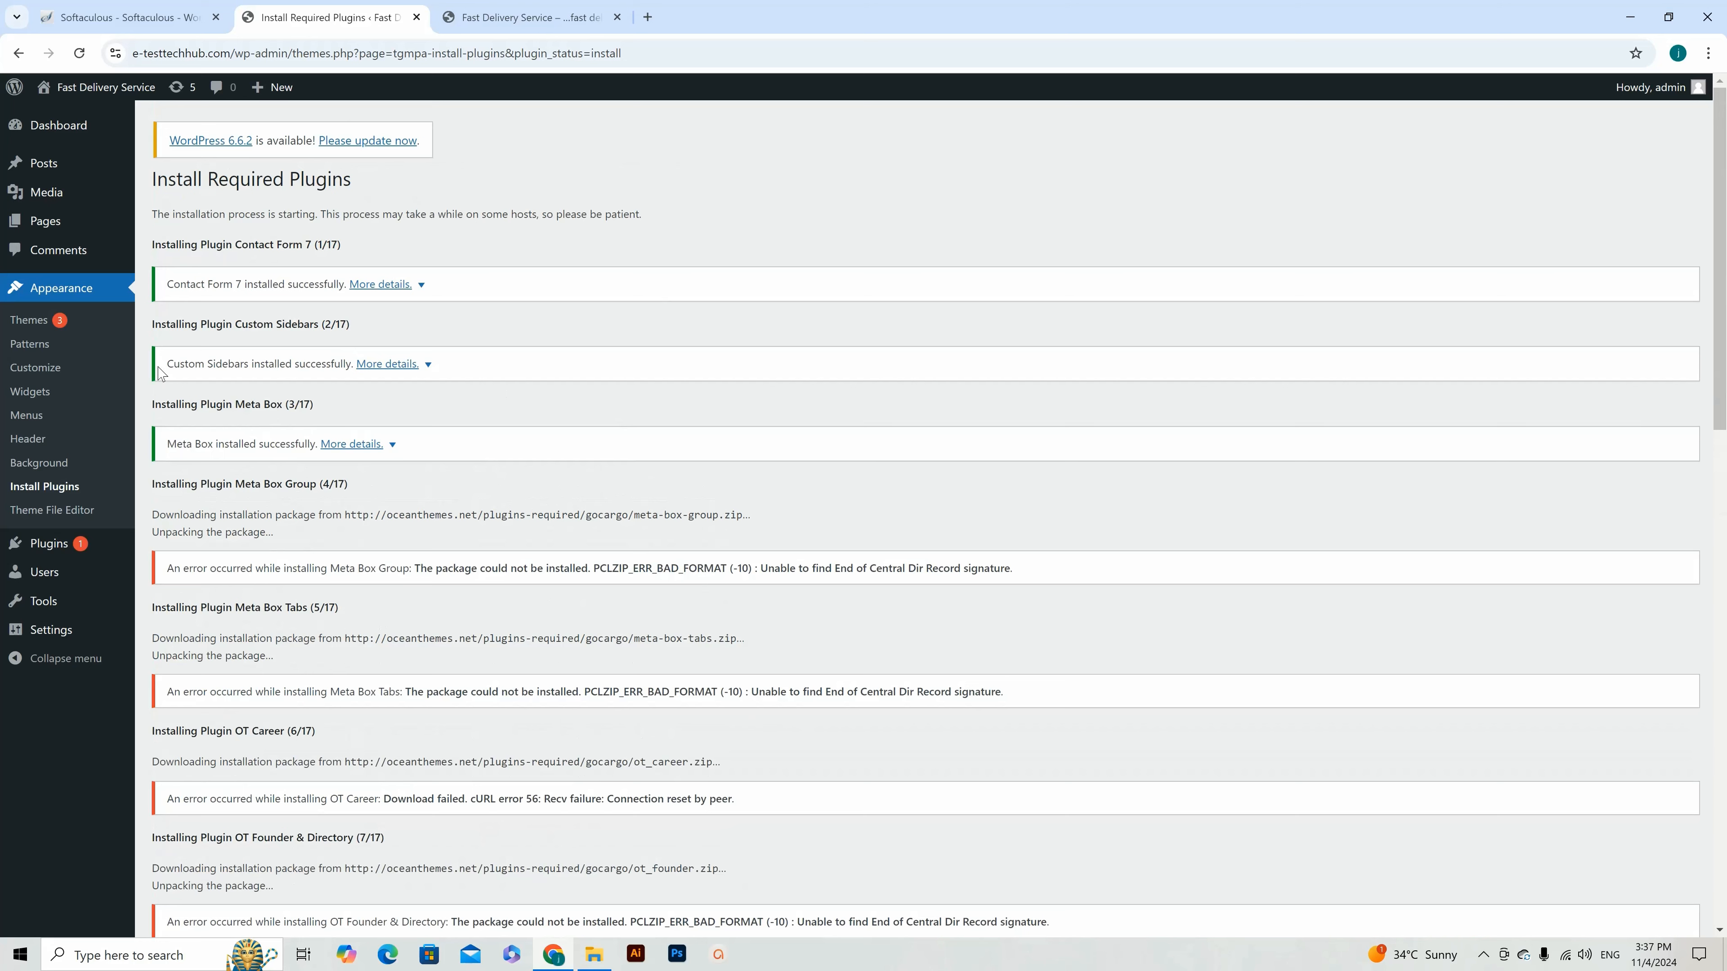
Step: Switch to File Explorer and open the plugins folder inside gocargo_194
{"action": "left_click", "coordinate": [593, 954]}
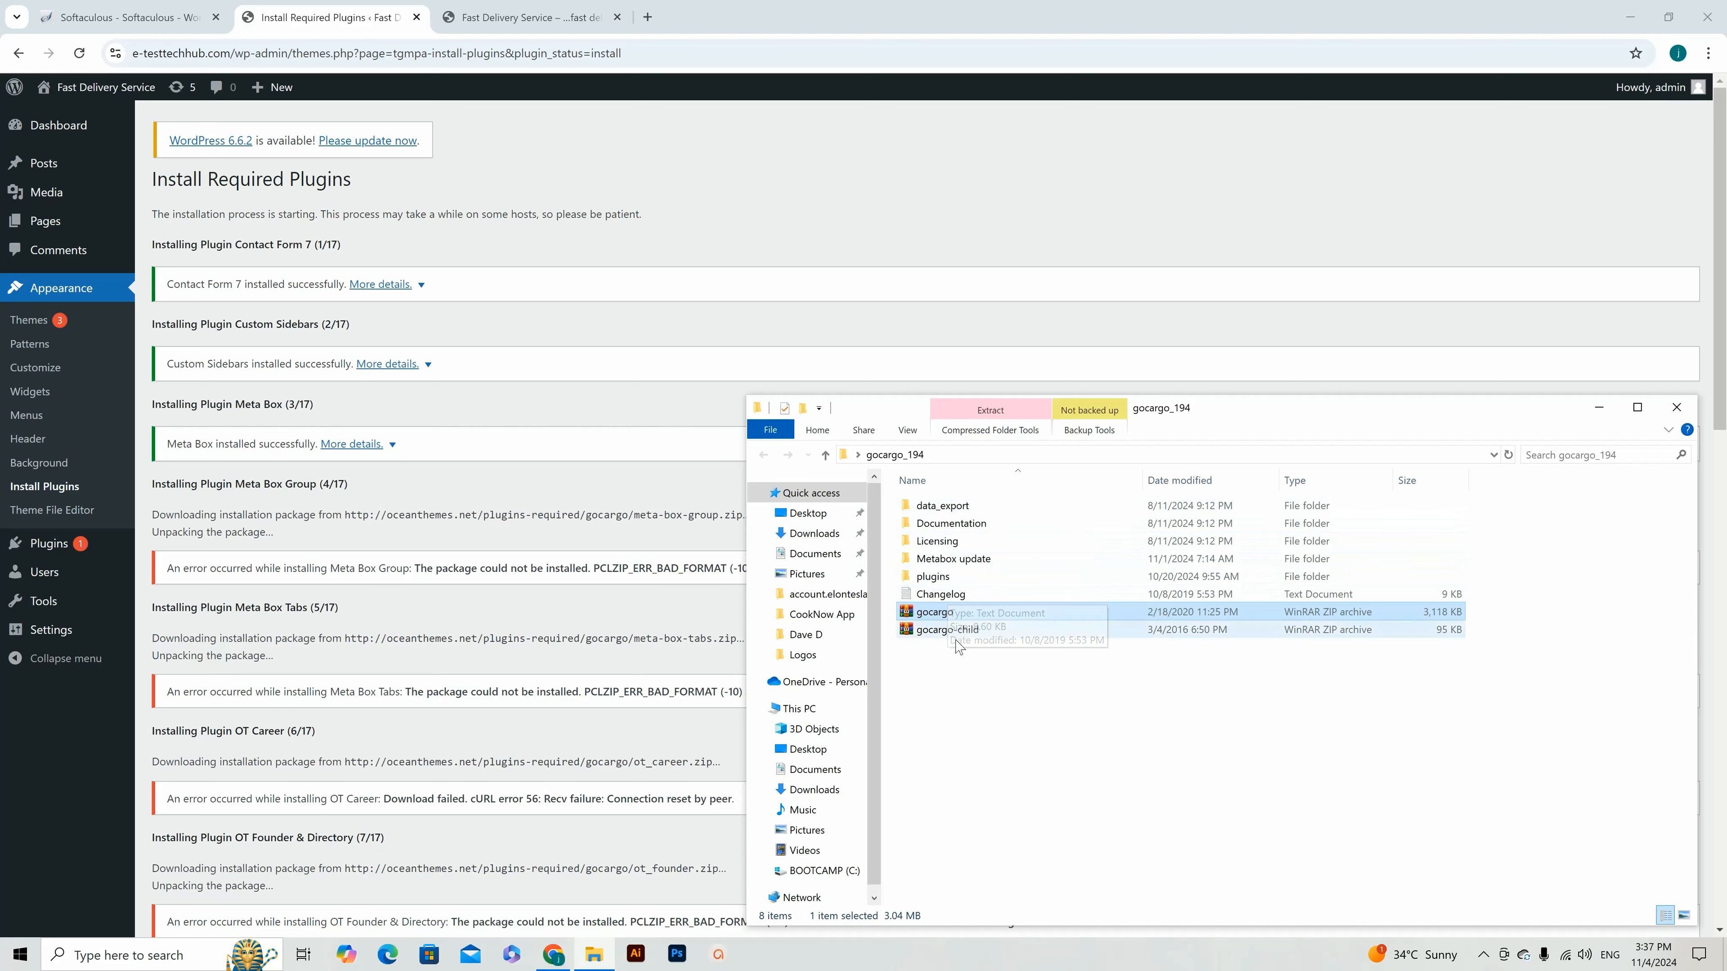
{"action": "left_click", "coordinate": [957, 576]}
{"action": "double_click", "coordinate": [956, 576]}
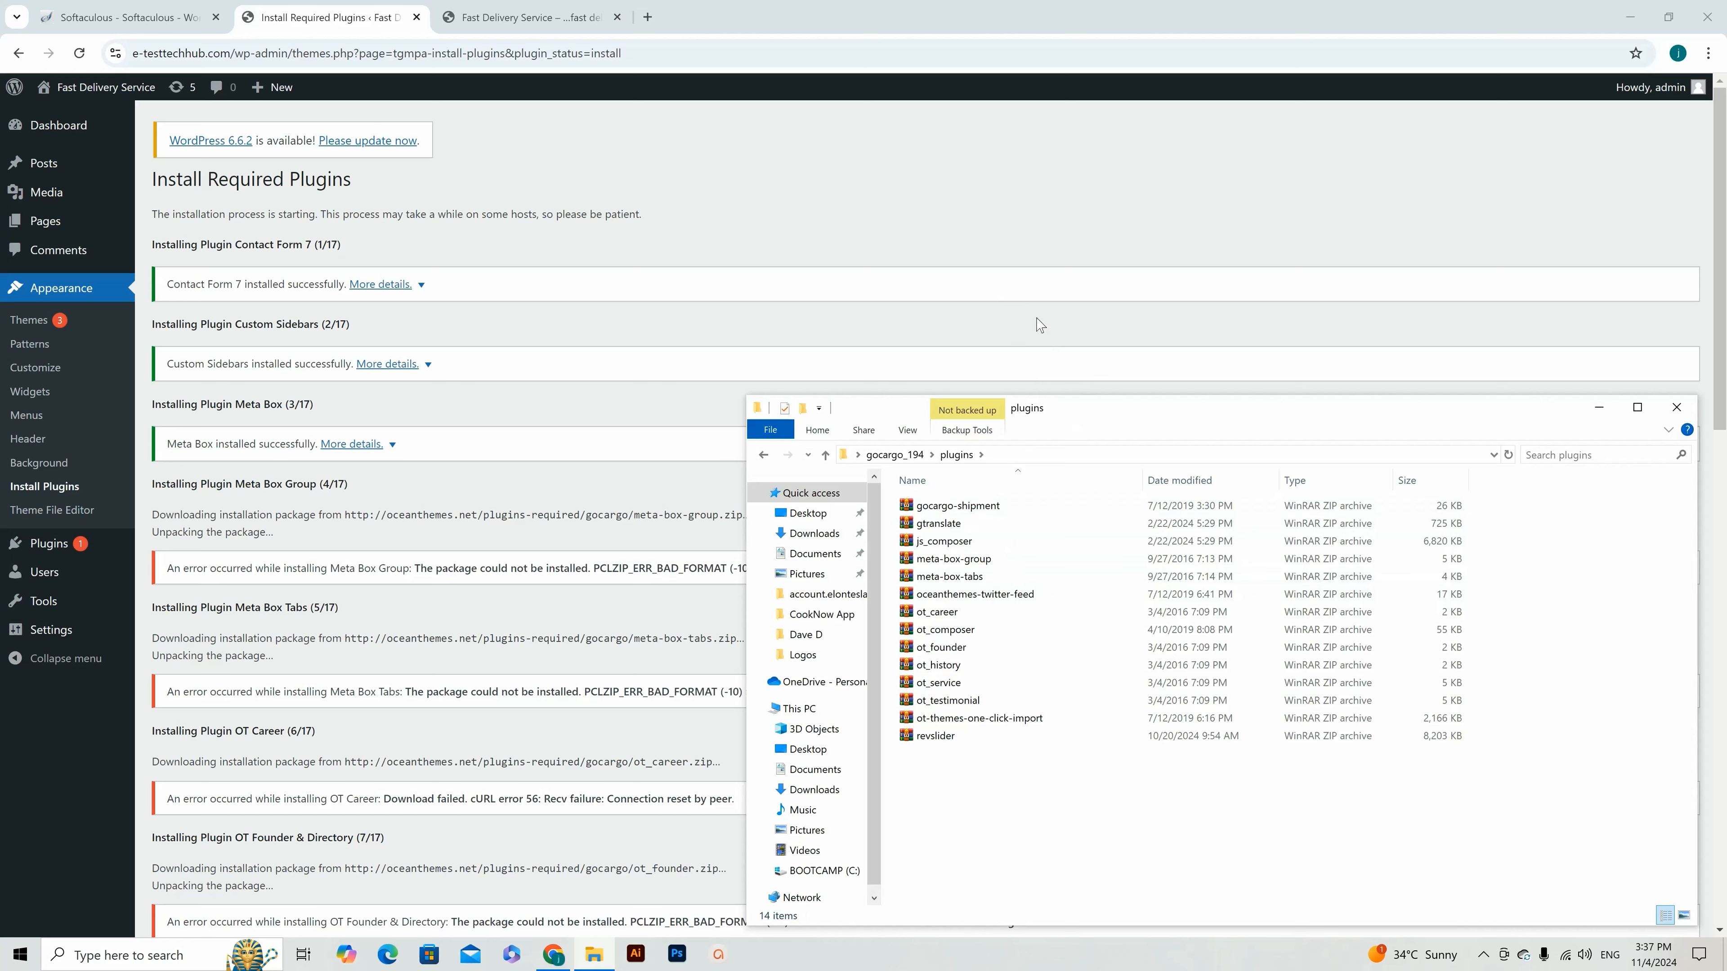
{"action": "left_click_drag", "start_coordinate": [1125, 411], "coordinate": [1091, 234]}
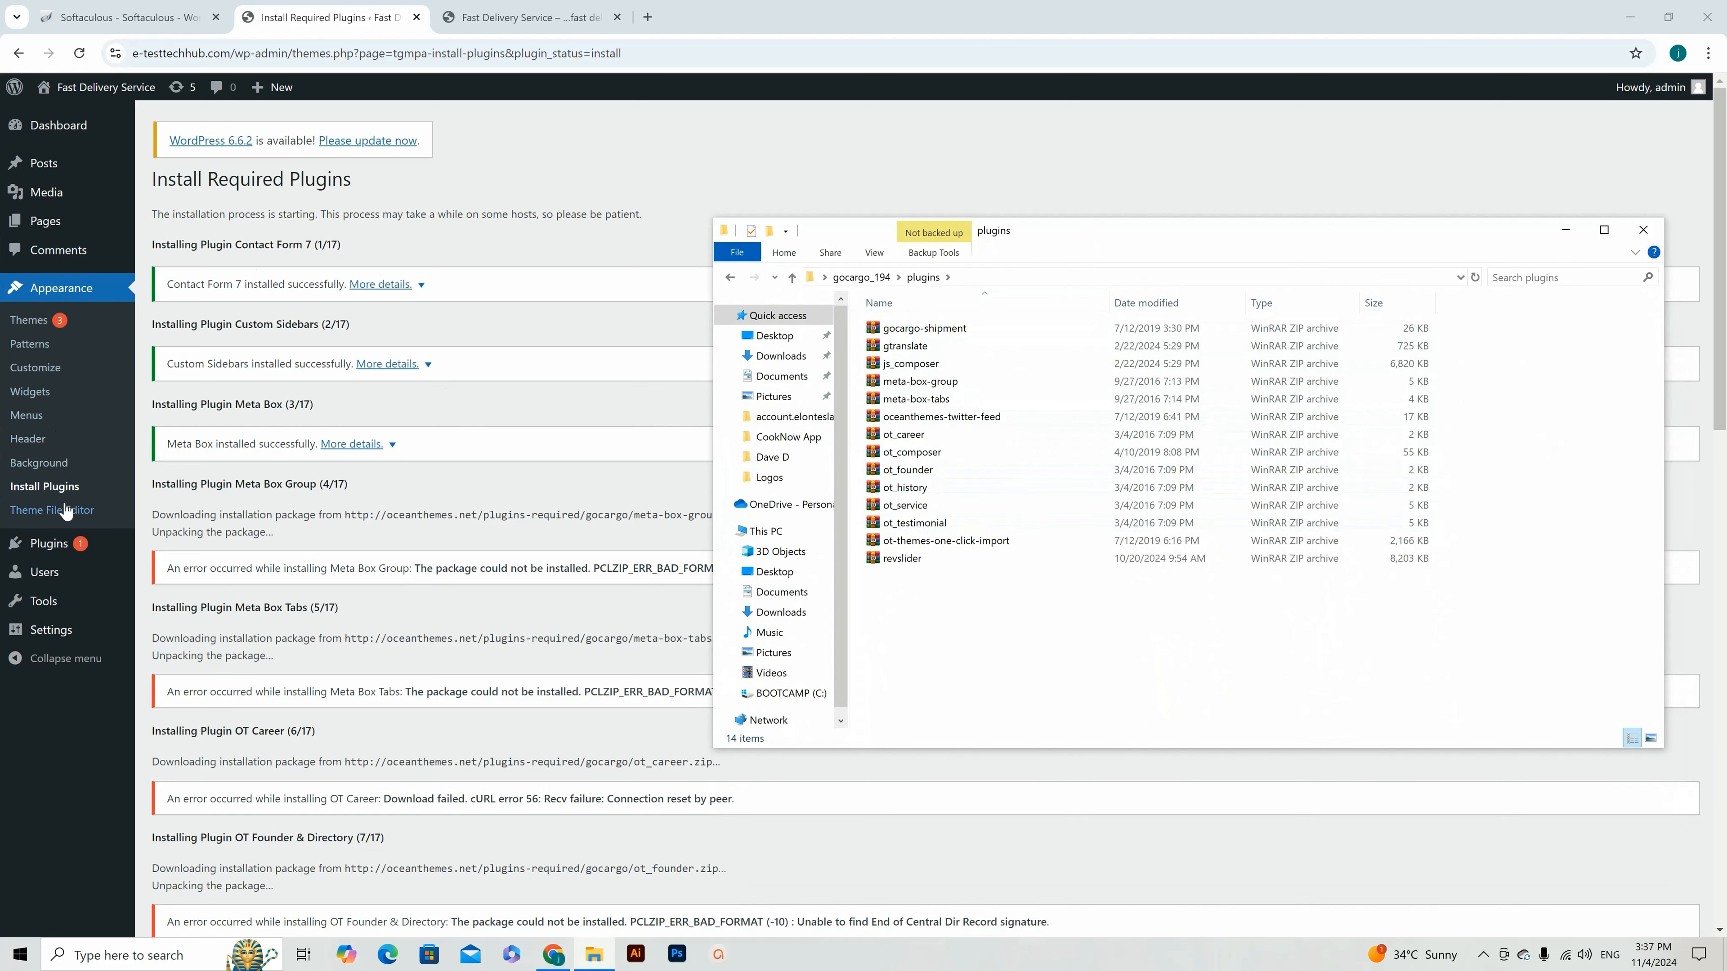
Step: Open the site's list of installed plugins and review which ones are present
{"action": "left_click", "coordinate": [45, 552]}
{"action": "left_click", "coordinate": [46, 556]}
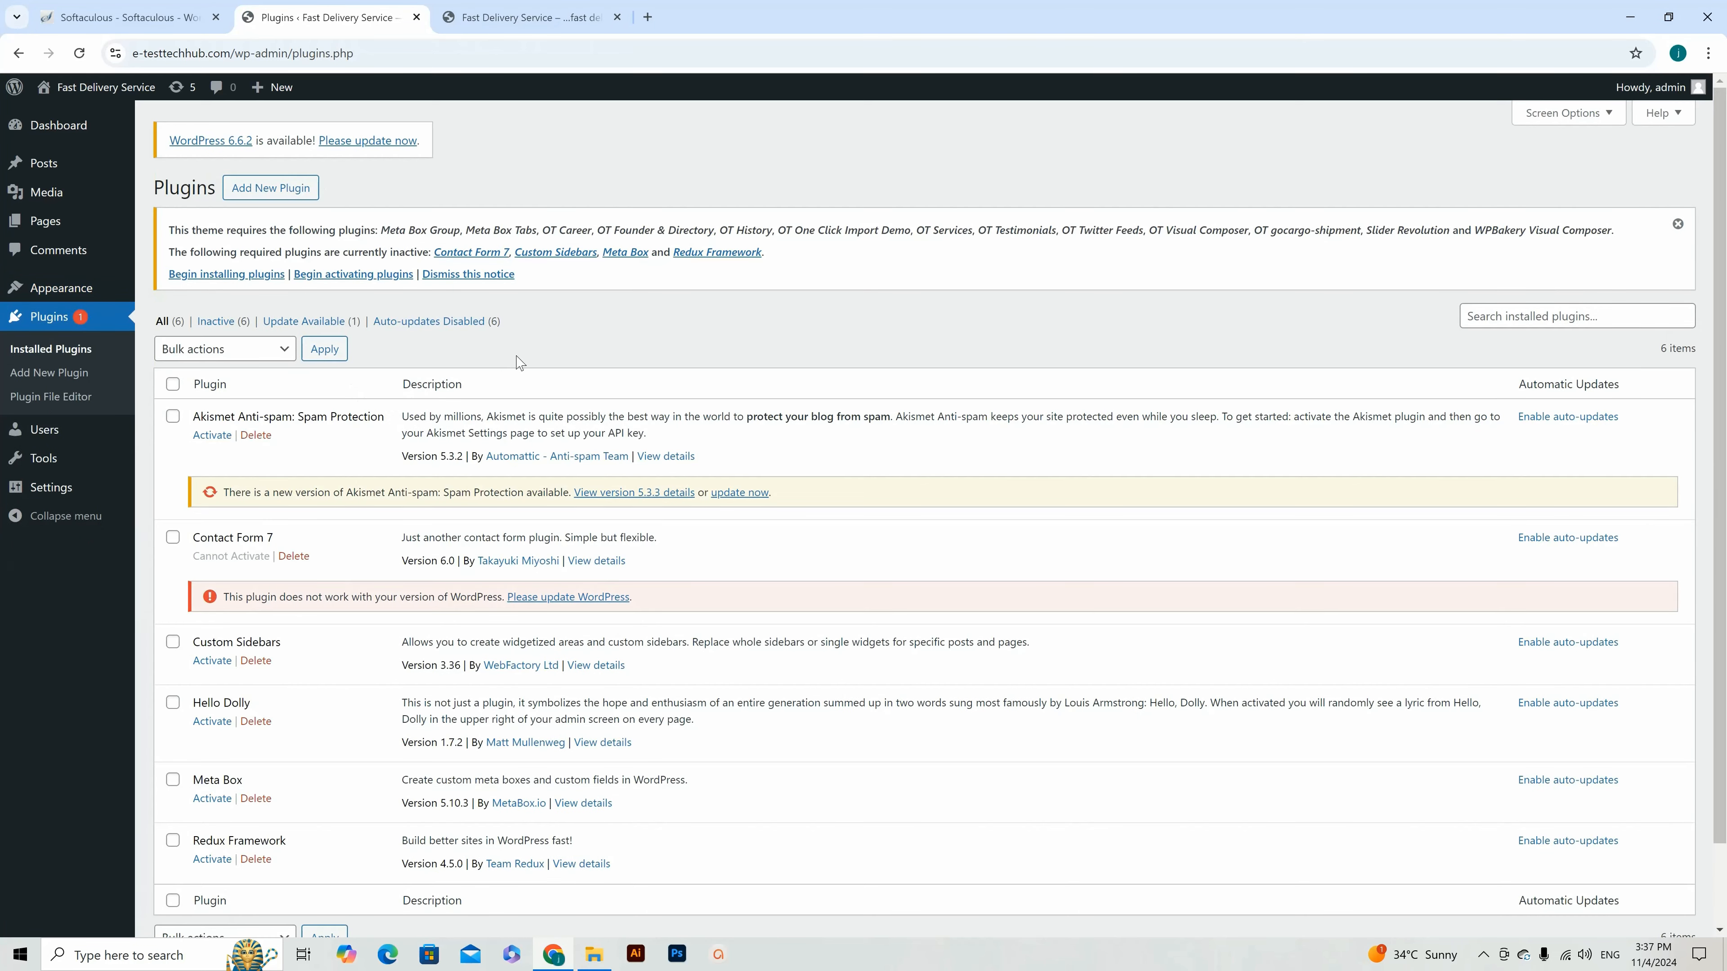
{"action": "scroll", "coordinate": [425, 414], "scroll_direction": "down", "scroll_amount": 1}
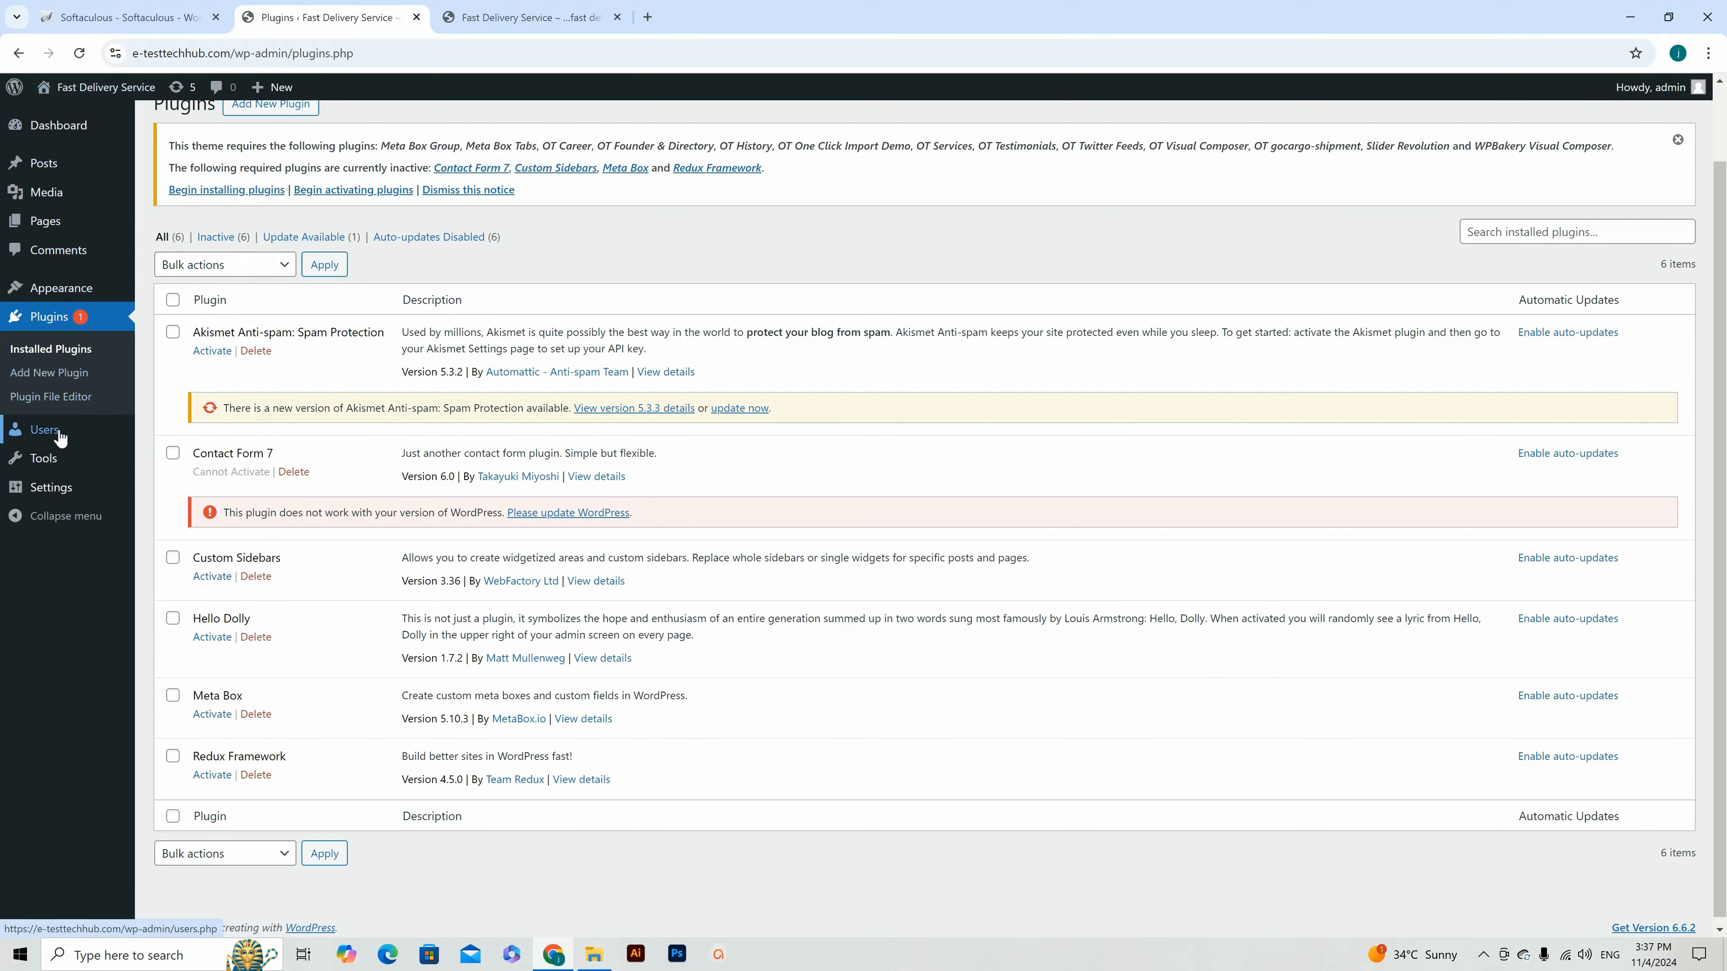
Step: Open the active GoCargo theme's details, check its version number and close the details
{"action": "left_click", "coordinate": [173, 288]}
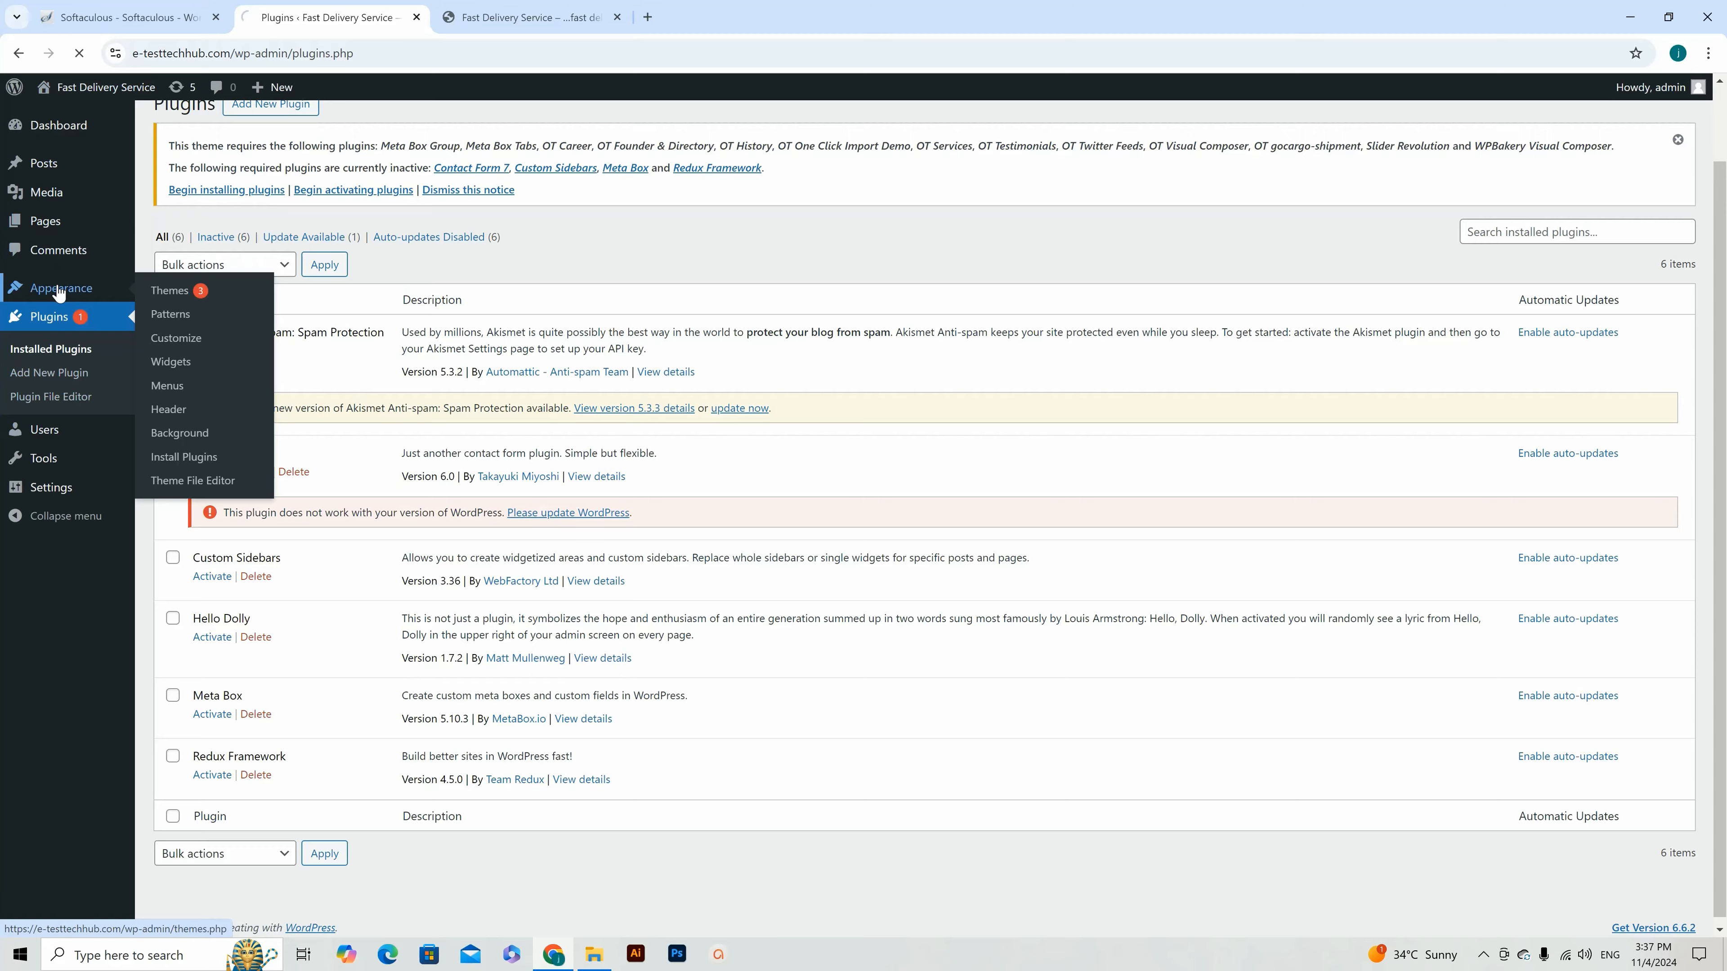
{"action": "mouse_move", "coordinate": [367, 472]}
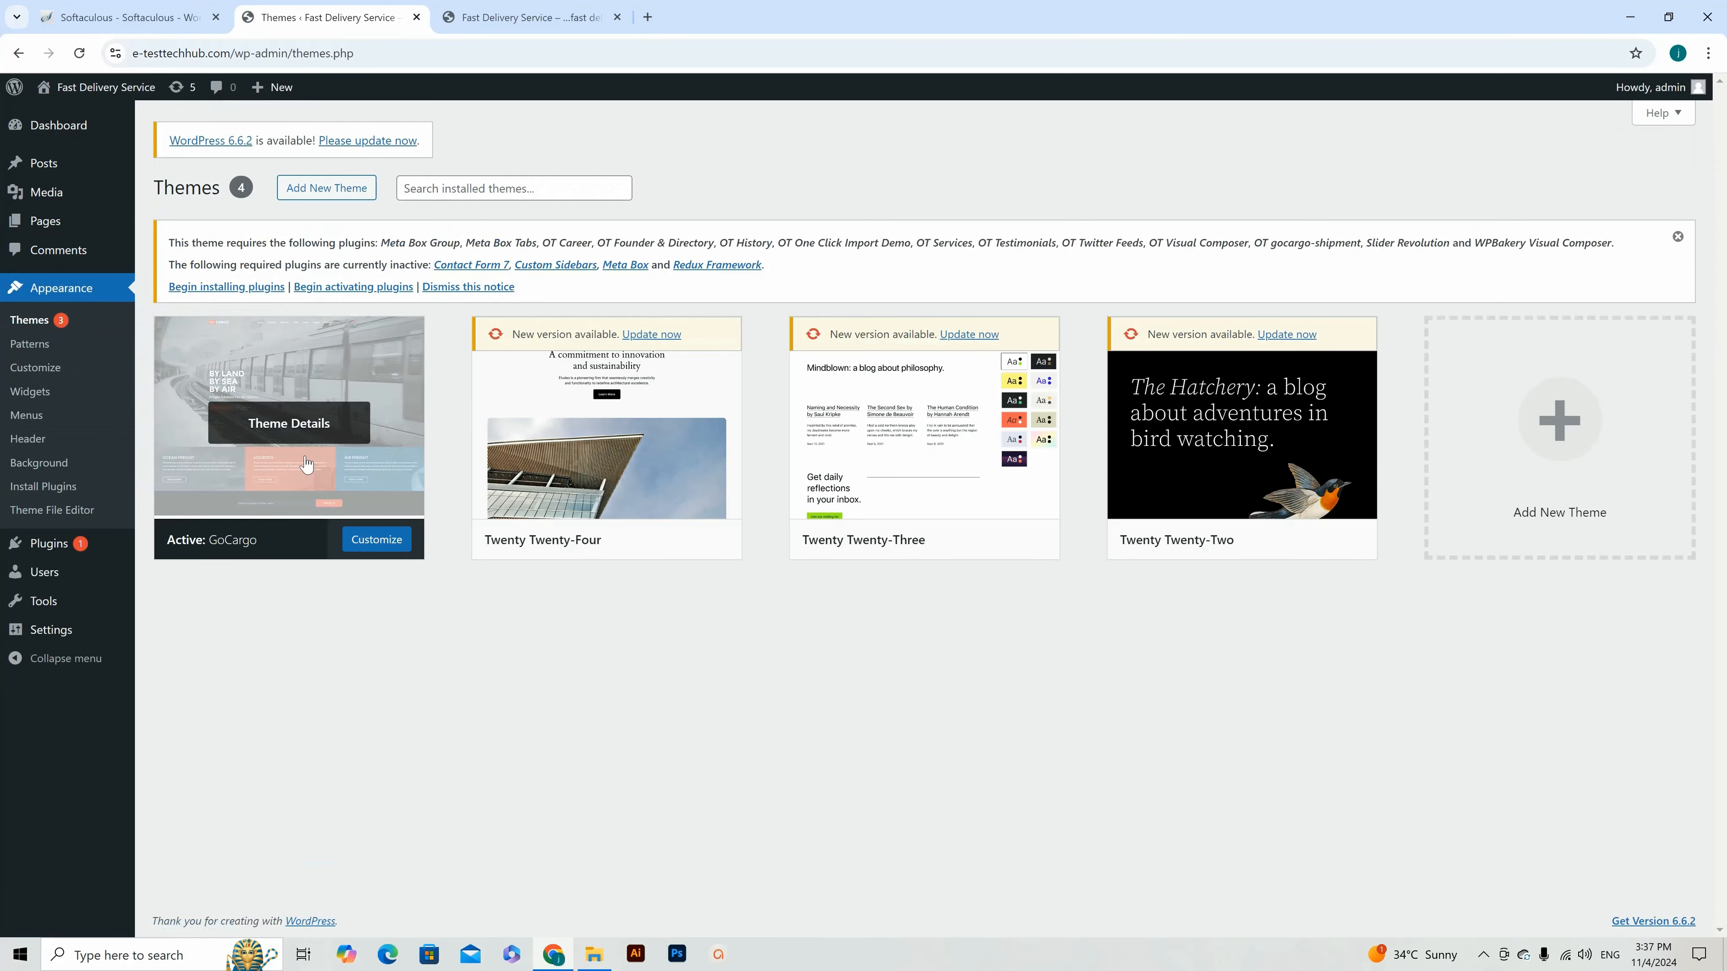
{"action": "left_click", "coordinate": [293, 423]}
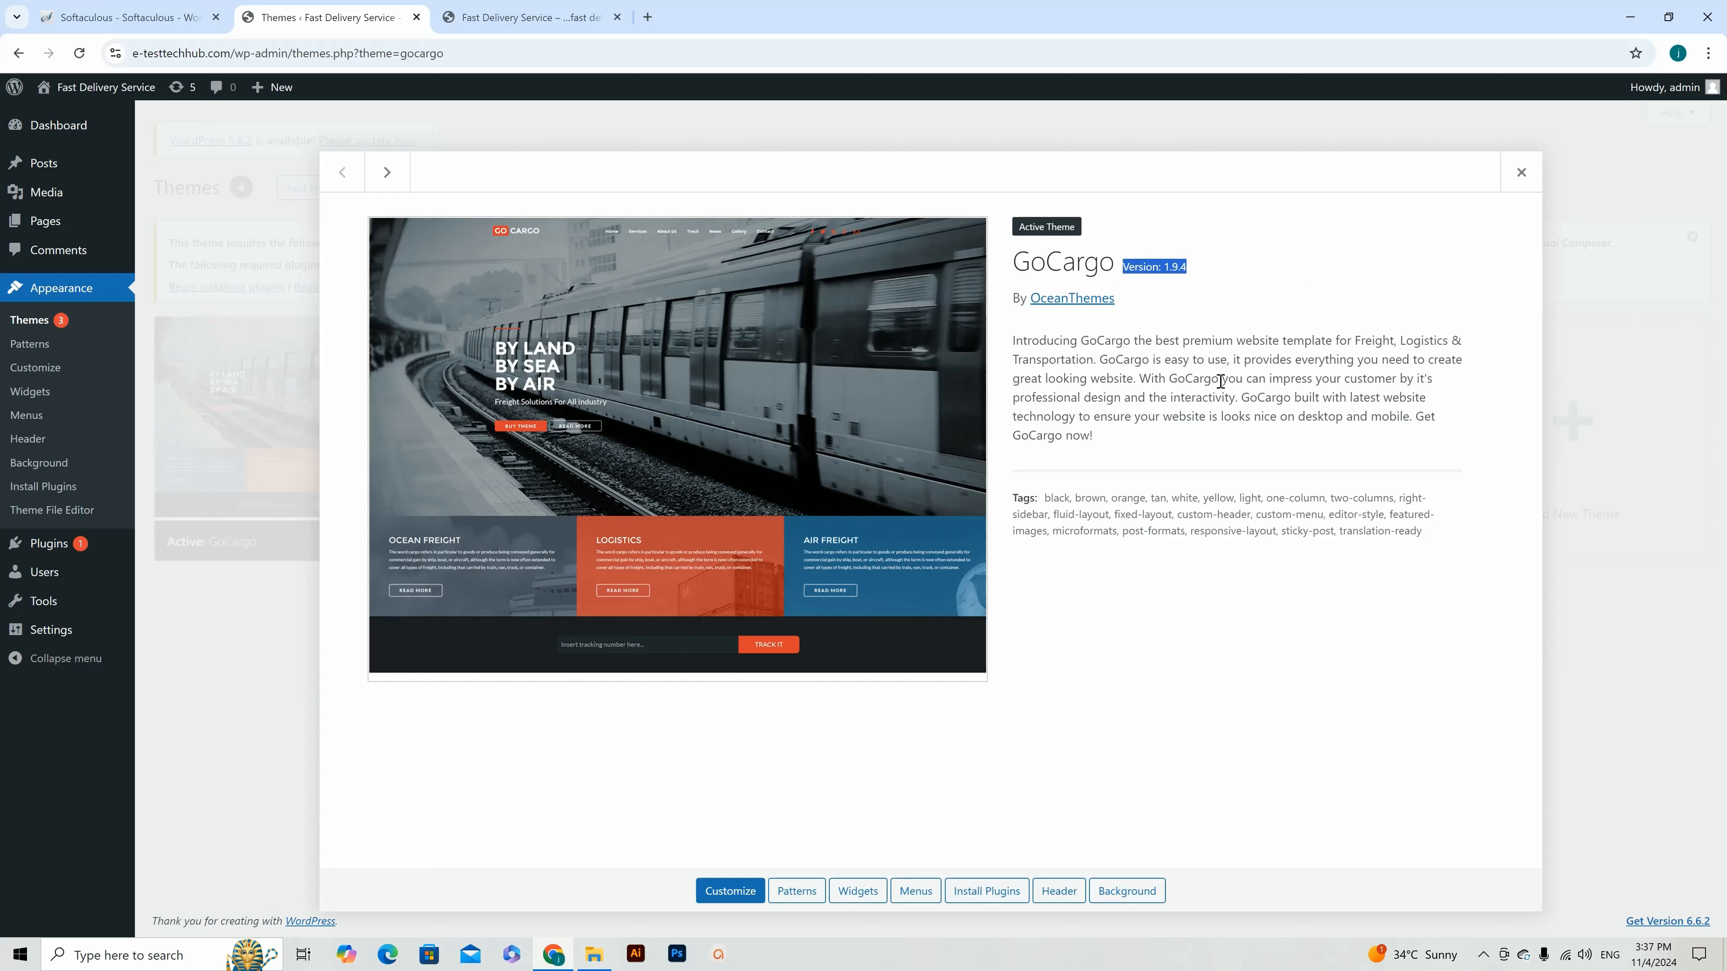
{"action": "left_click", "coordinate": [1153, 267]}
{"action": "left_click", "coordinate": [1521, 174]}
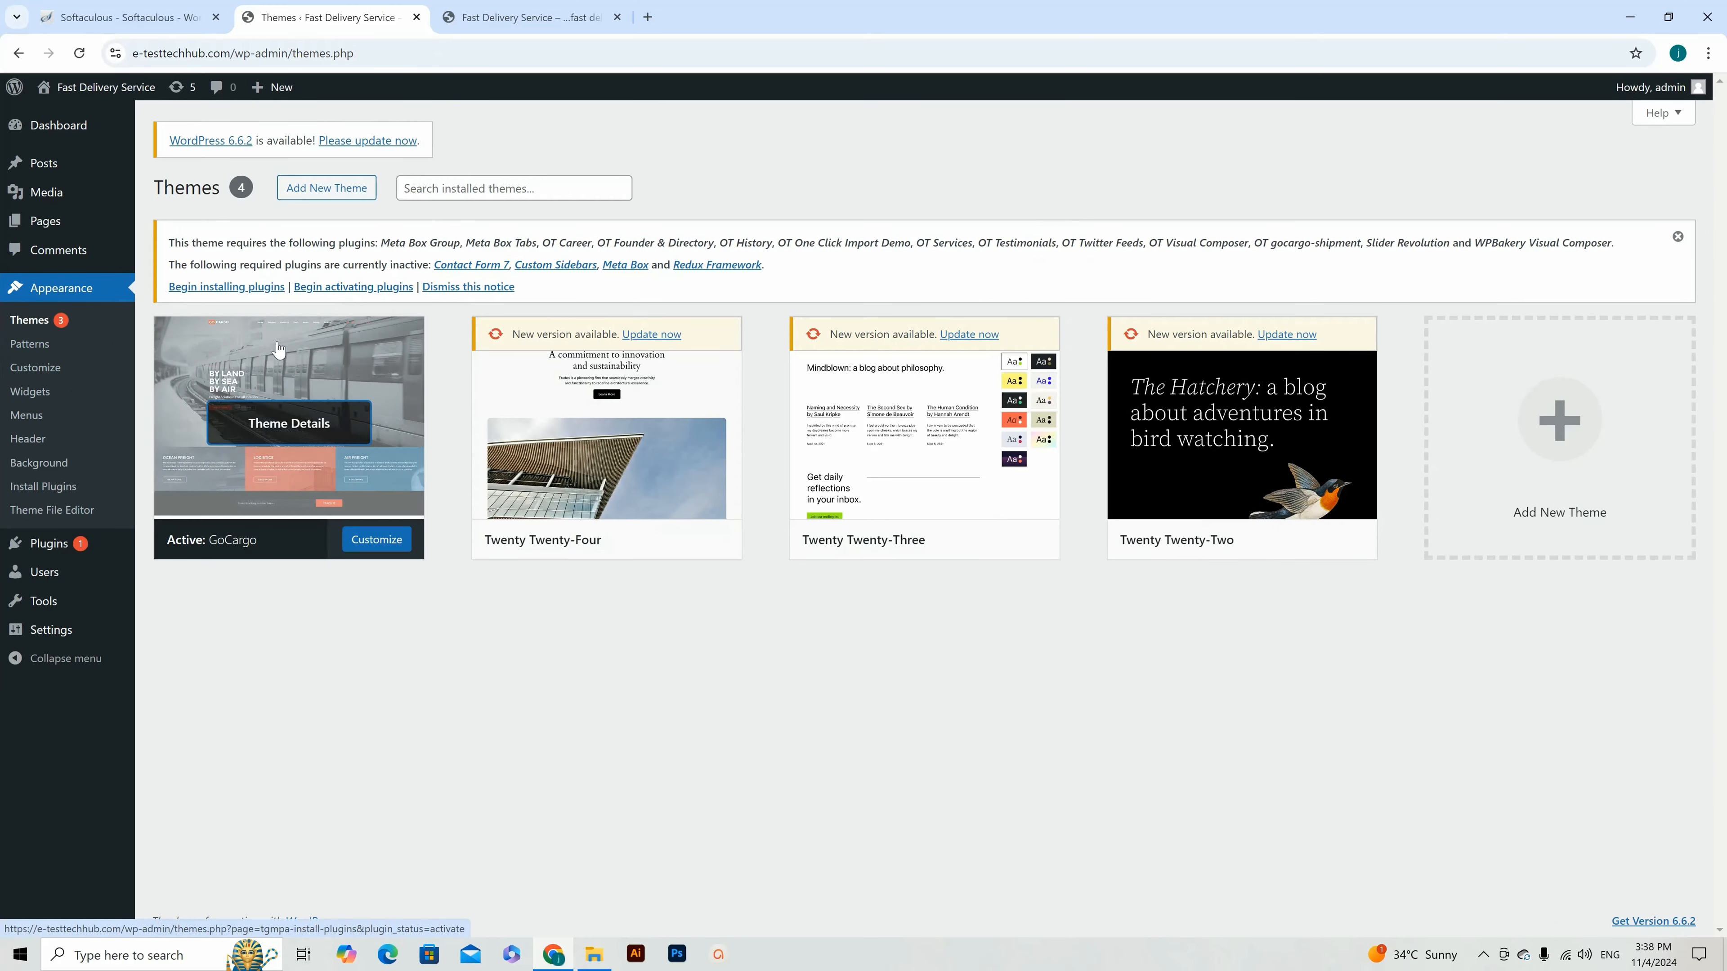
Step: Upload gocargo-shipment.zip from the gocargo_194 plugins folder as a new plugin, then install and activate it
{"action": "left_click", "coordinate": [46, 548]}
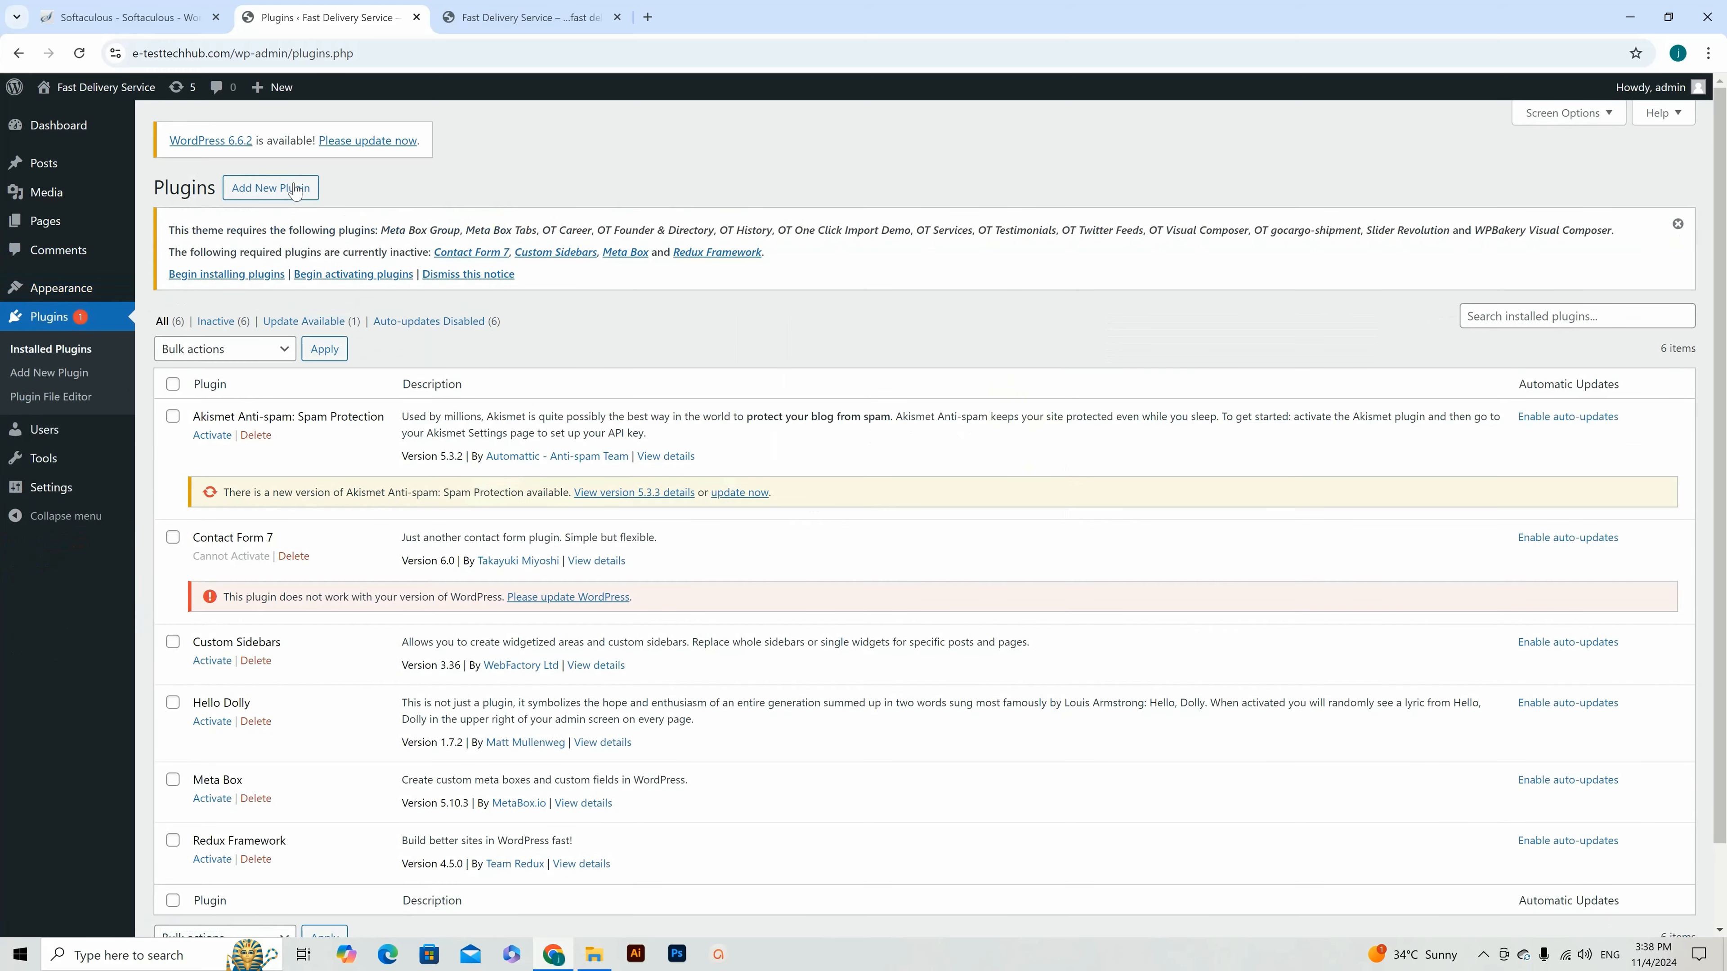
{"action": "left_click", "coordinate": [275, 188]}
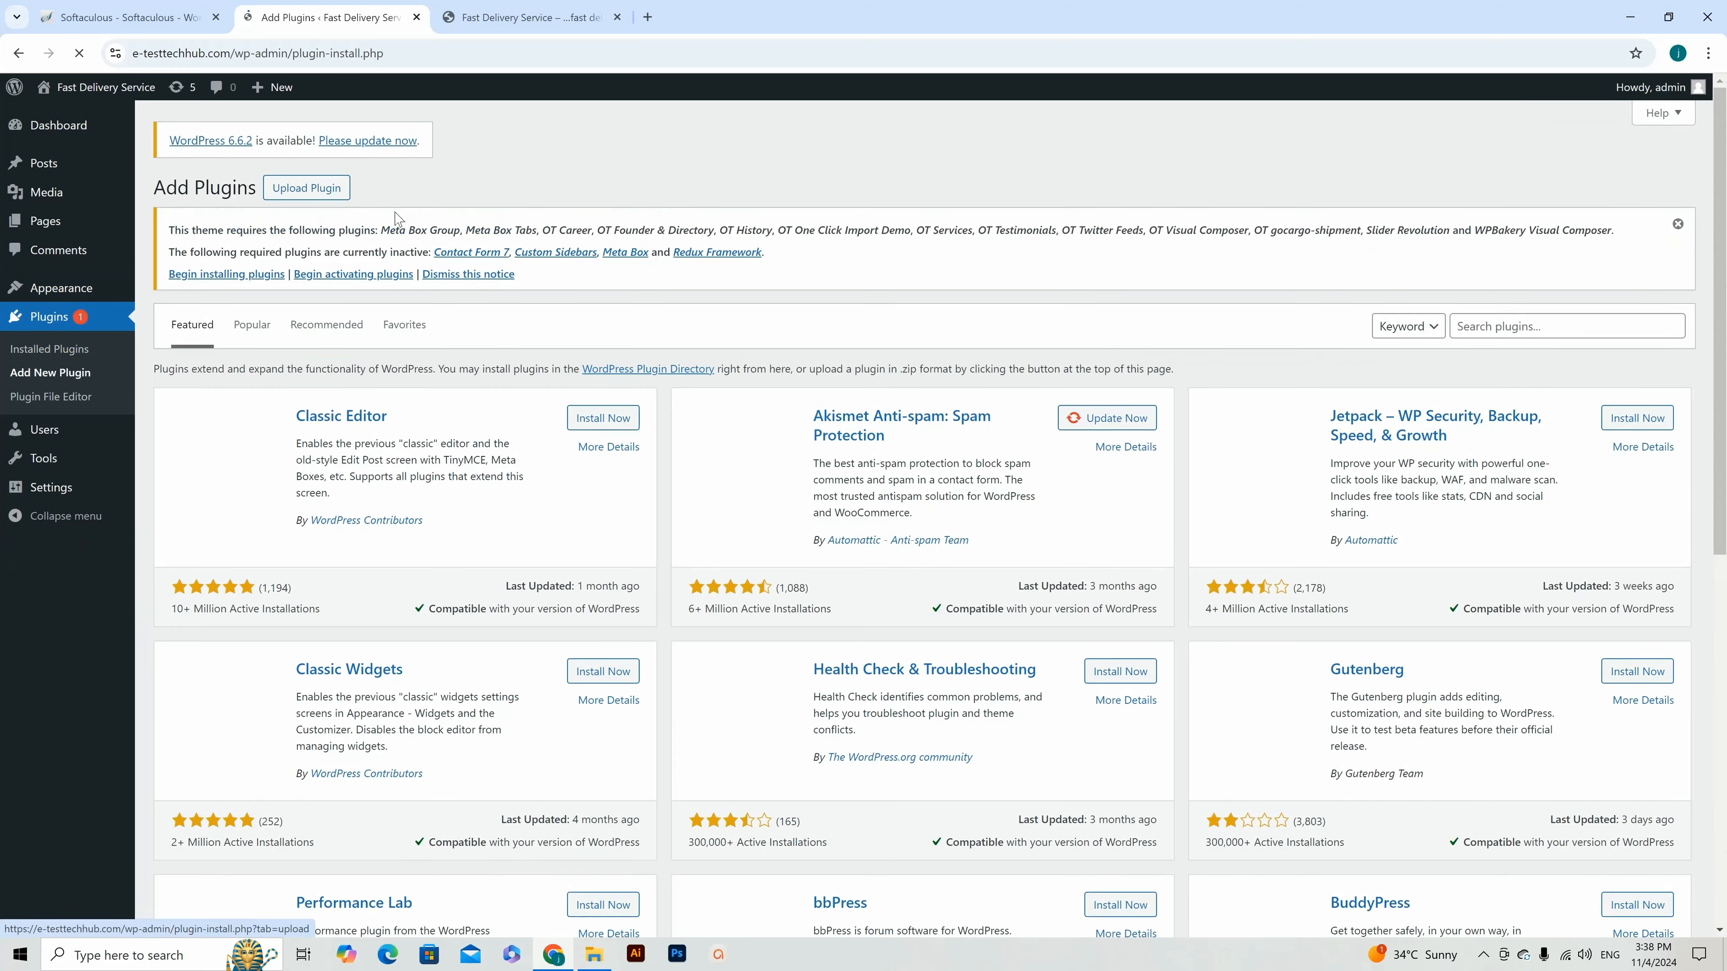
{"action": "left_click", "coordinate": [307, 191]}
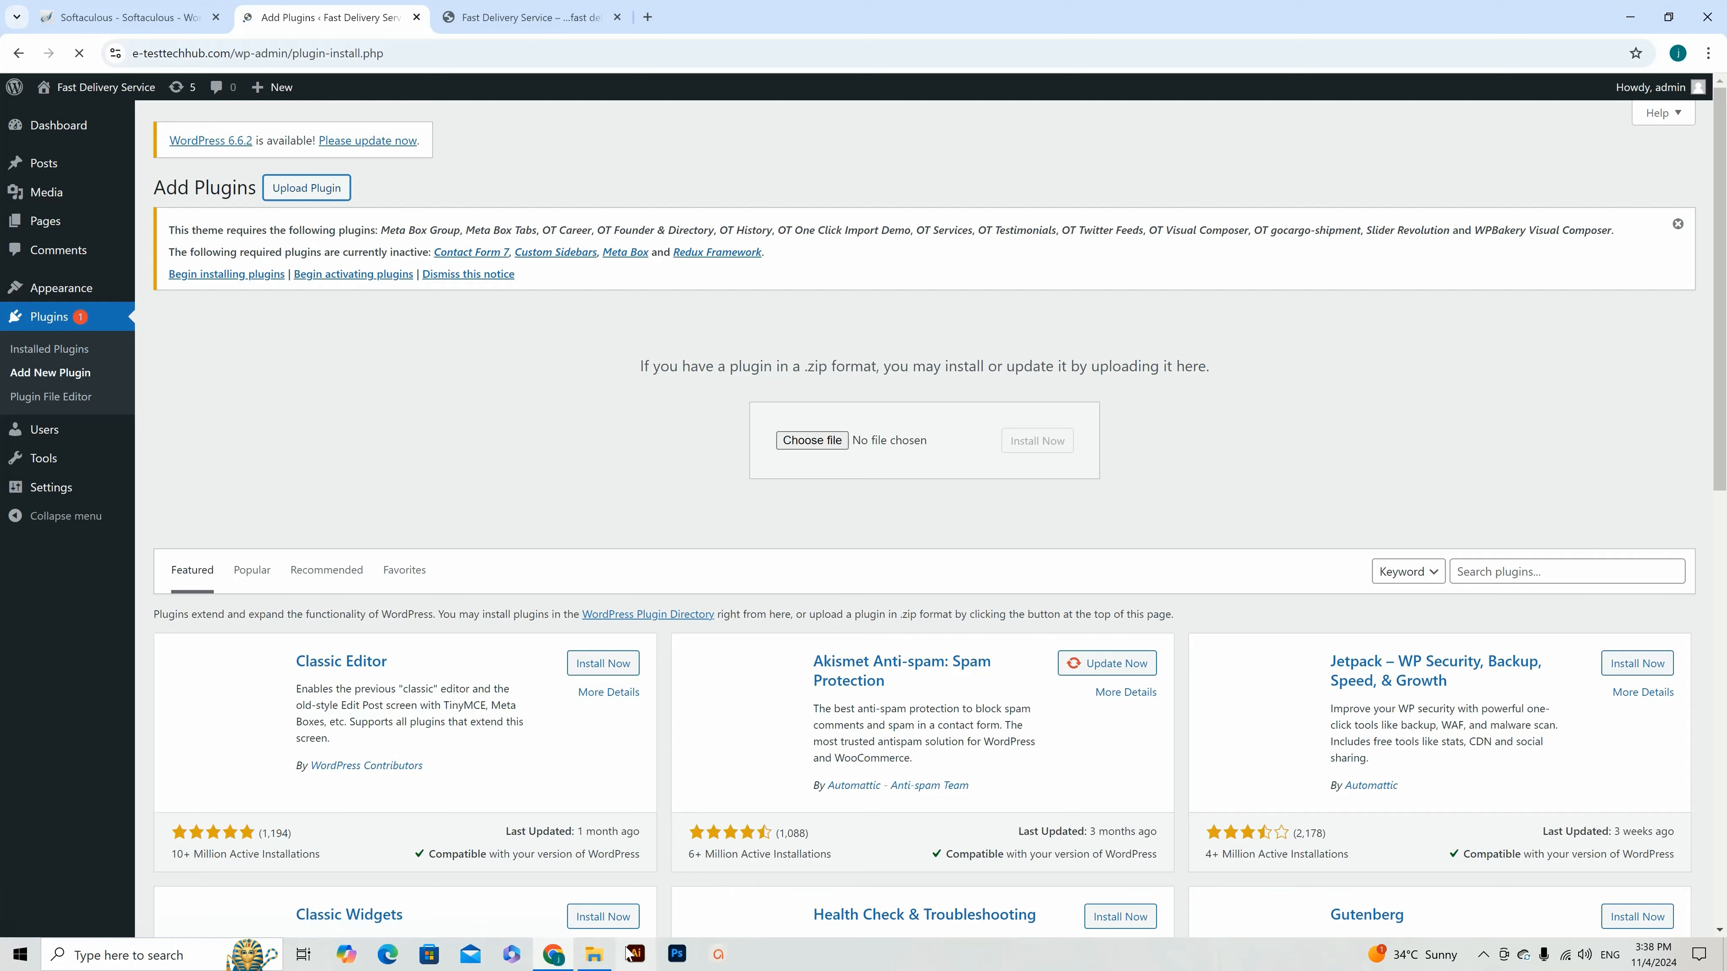
{"action": "left_click", "coordinate": [594, 954]}
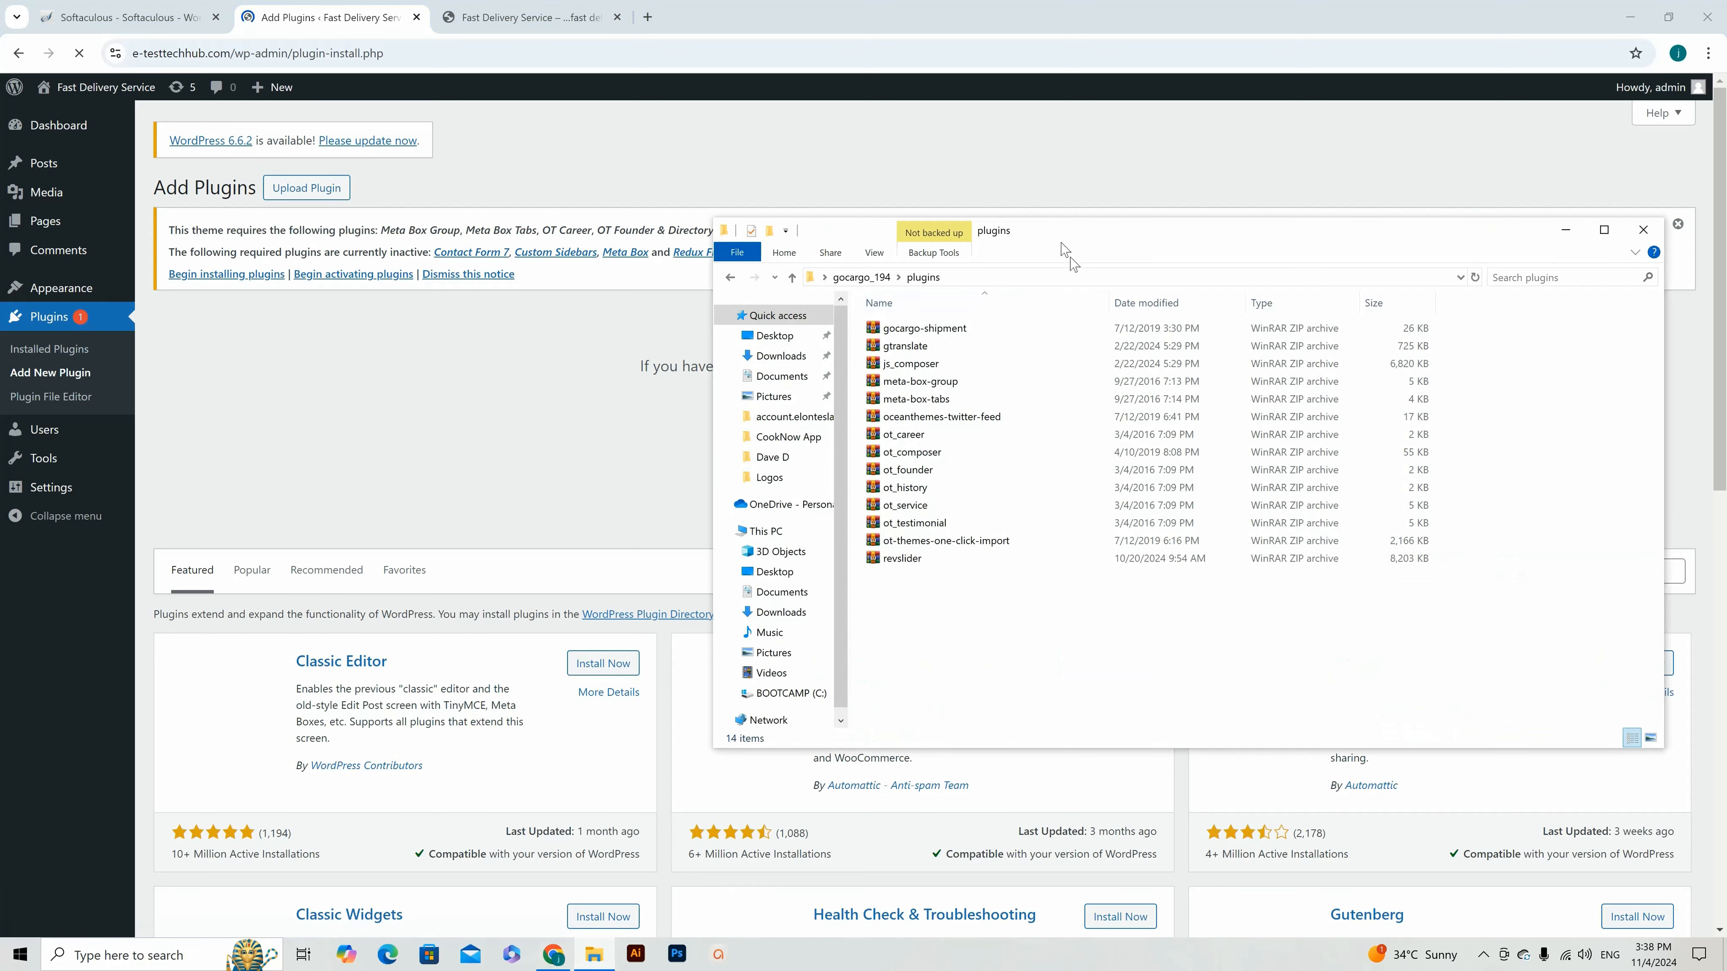
{"action": "left_click_drag", "start_coordinate": [1064, 248], "coordinate": [1181, 533]}
{"action": "left_click", "coordinate": [1038, 612]}
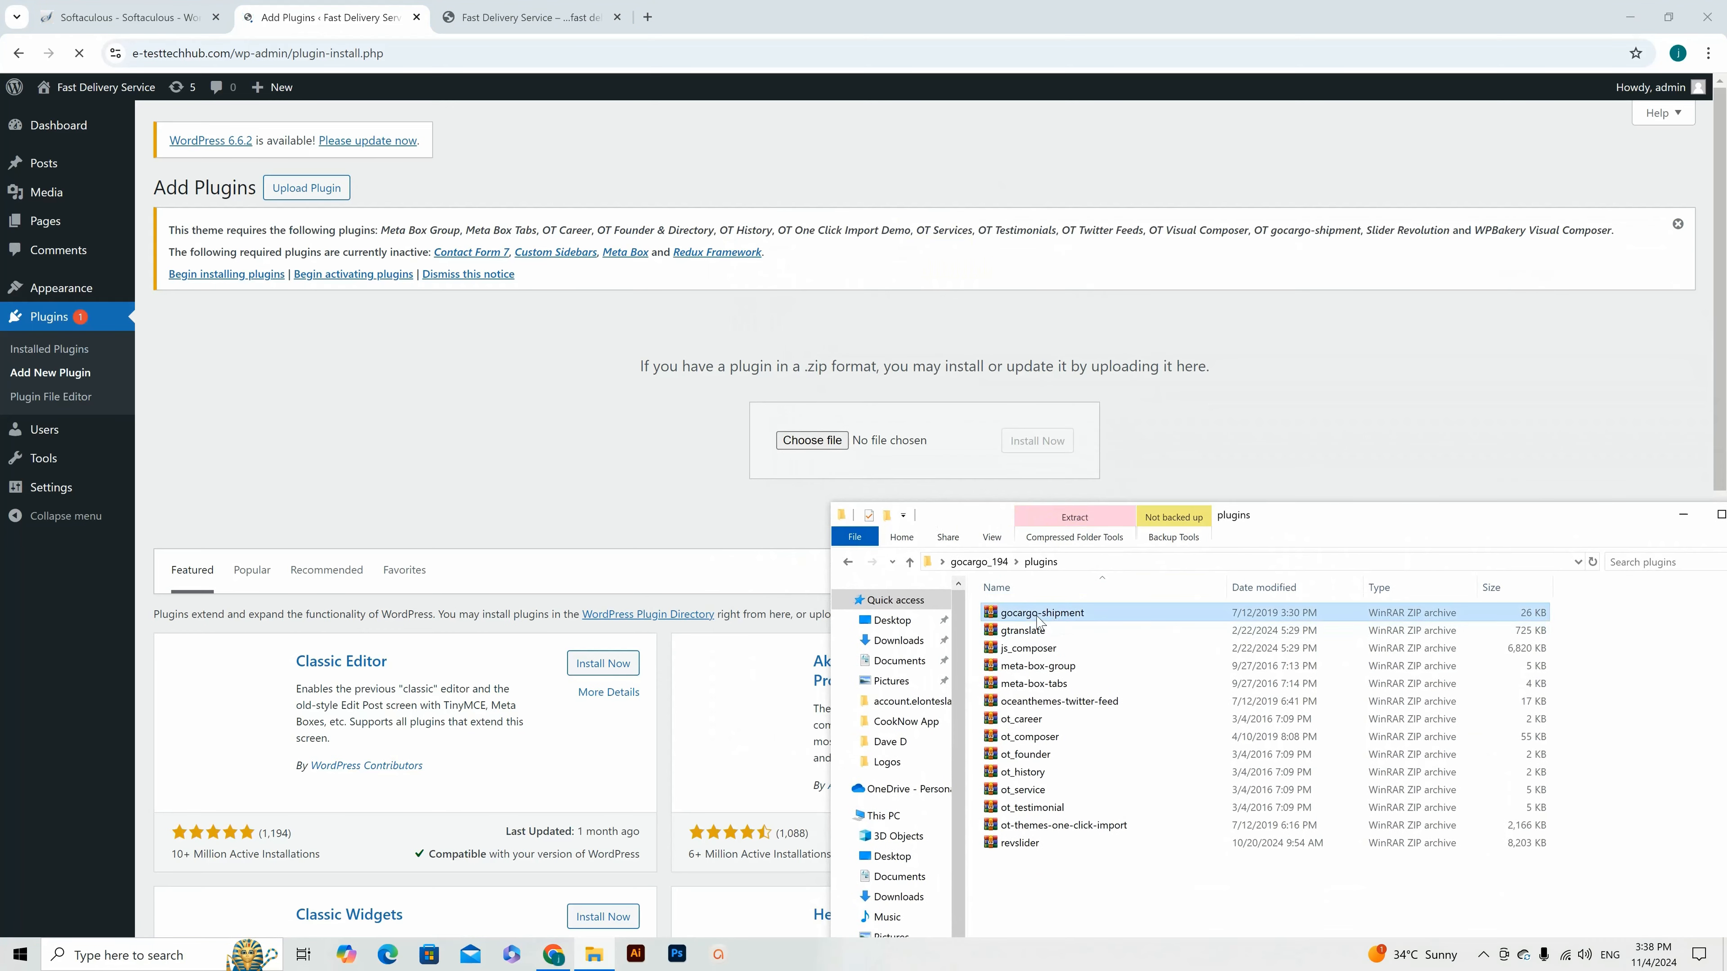
{"action": "left_click_drag", "start_coordinate": [1031, 617], "coordinate": [815, 446]}
{"action": "left_click", "coordinate": [1034, 442]}
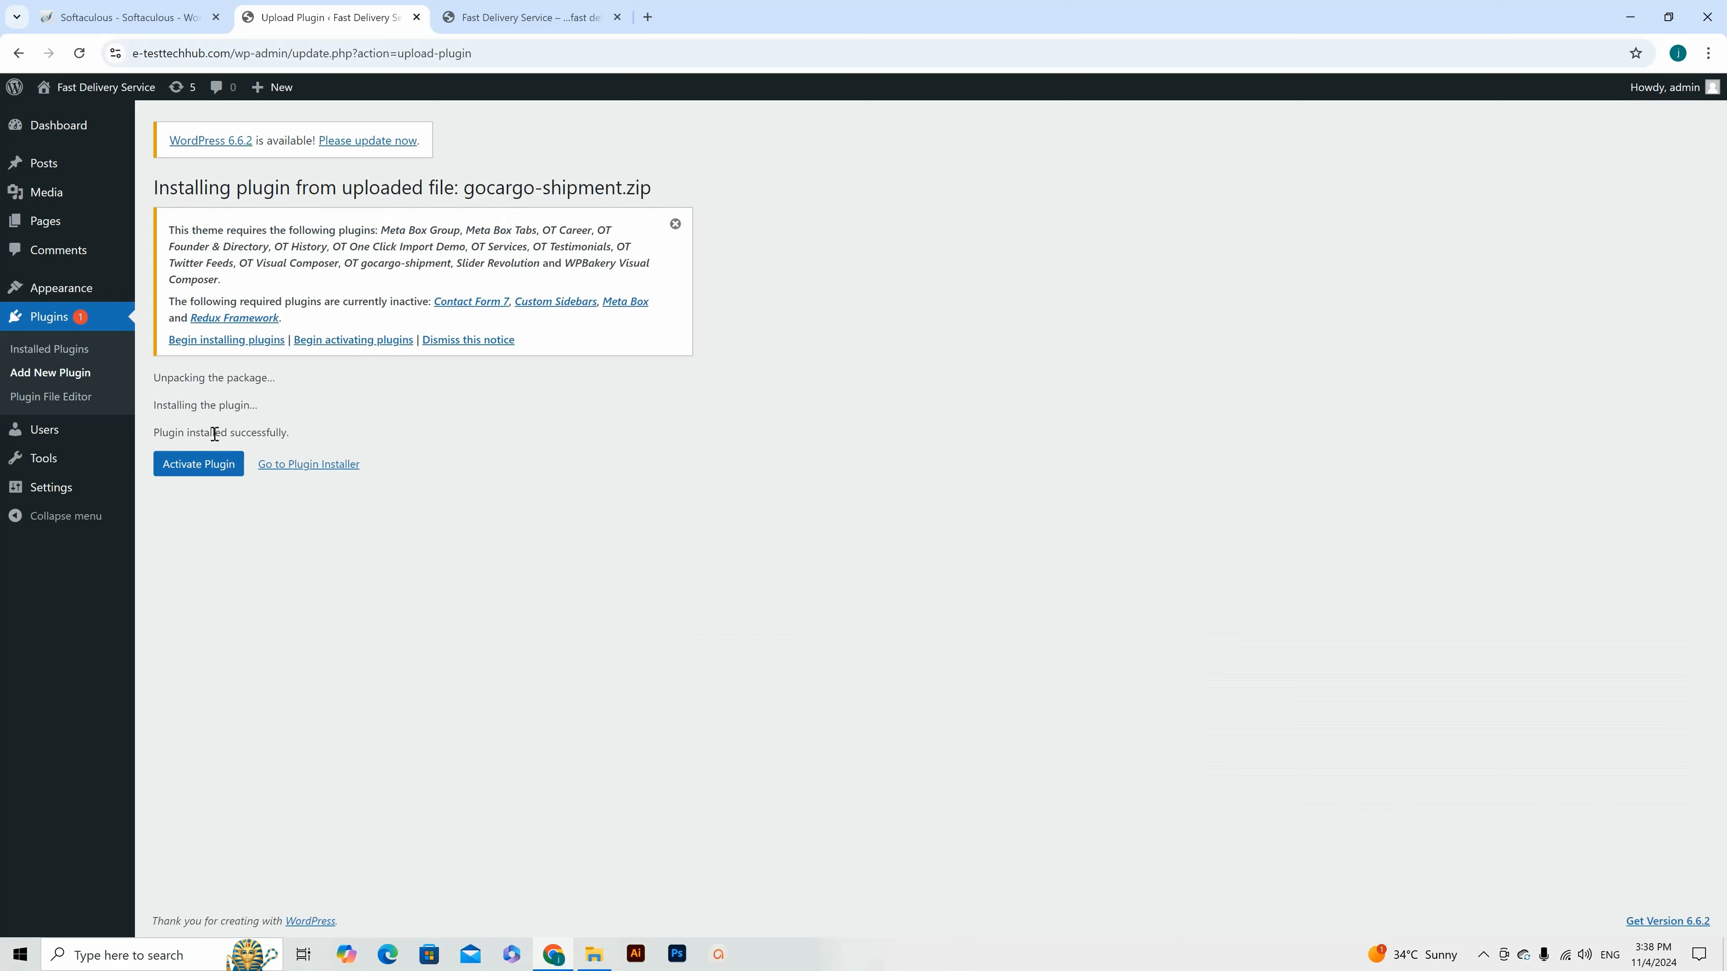
{"action": "left_click", "coordinate": [194, 471]}
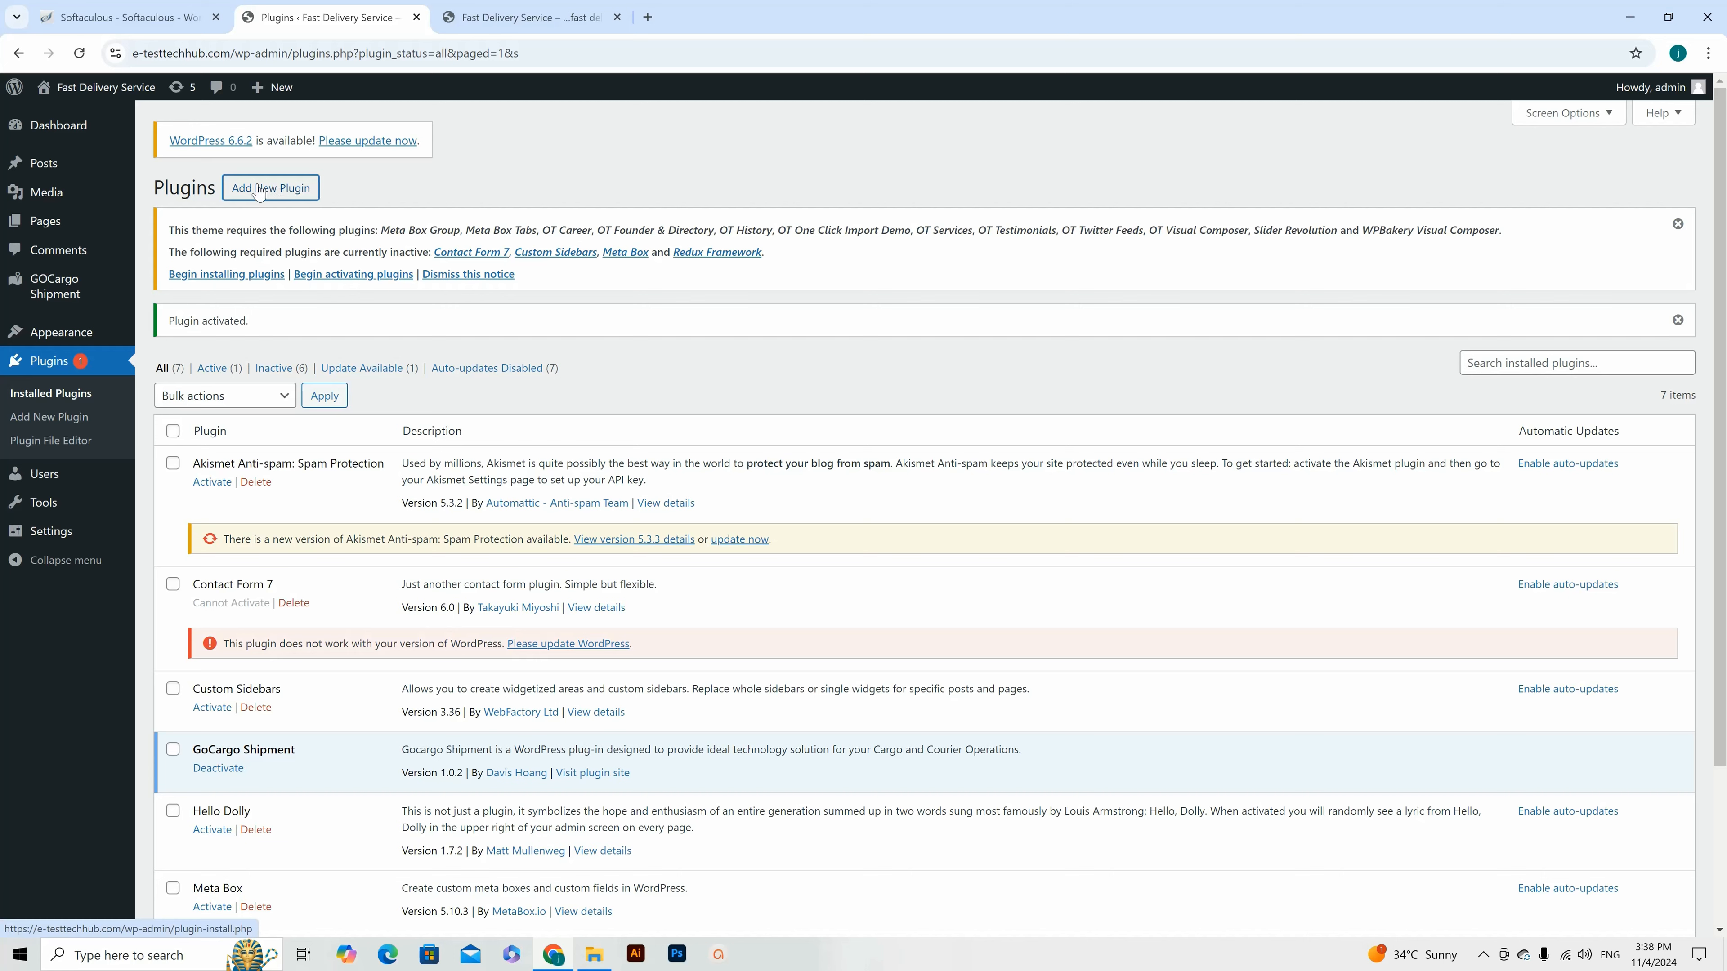
Step: Add gtranslate.zip from the plugins folder as a new plugin, then install and activate it
{"action": "left_click", "coordinate": [264, 191]}
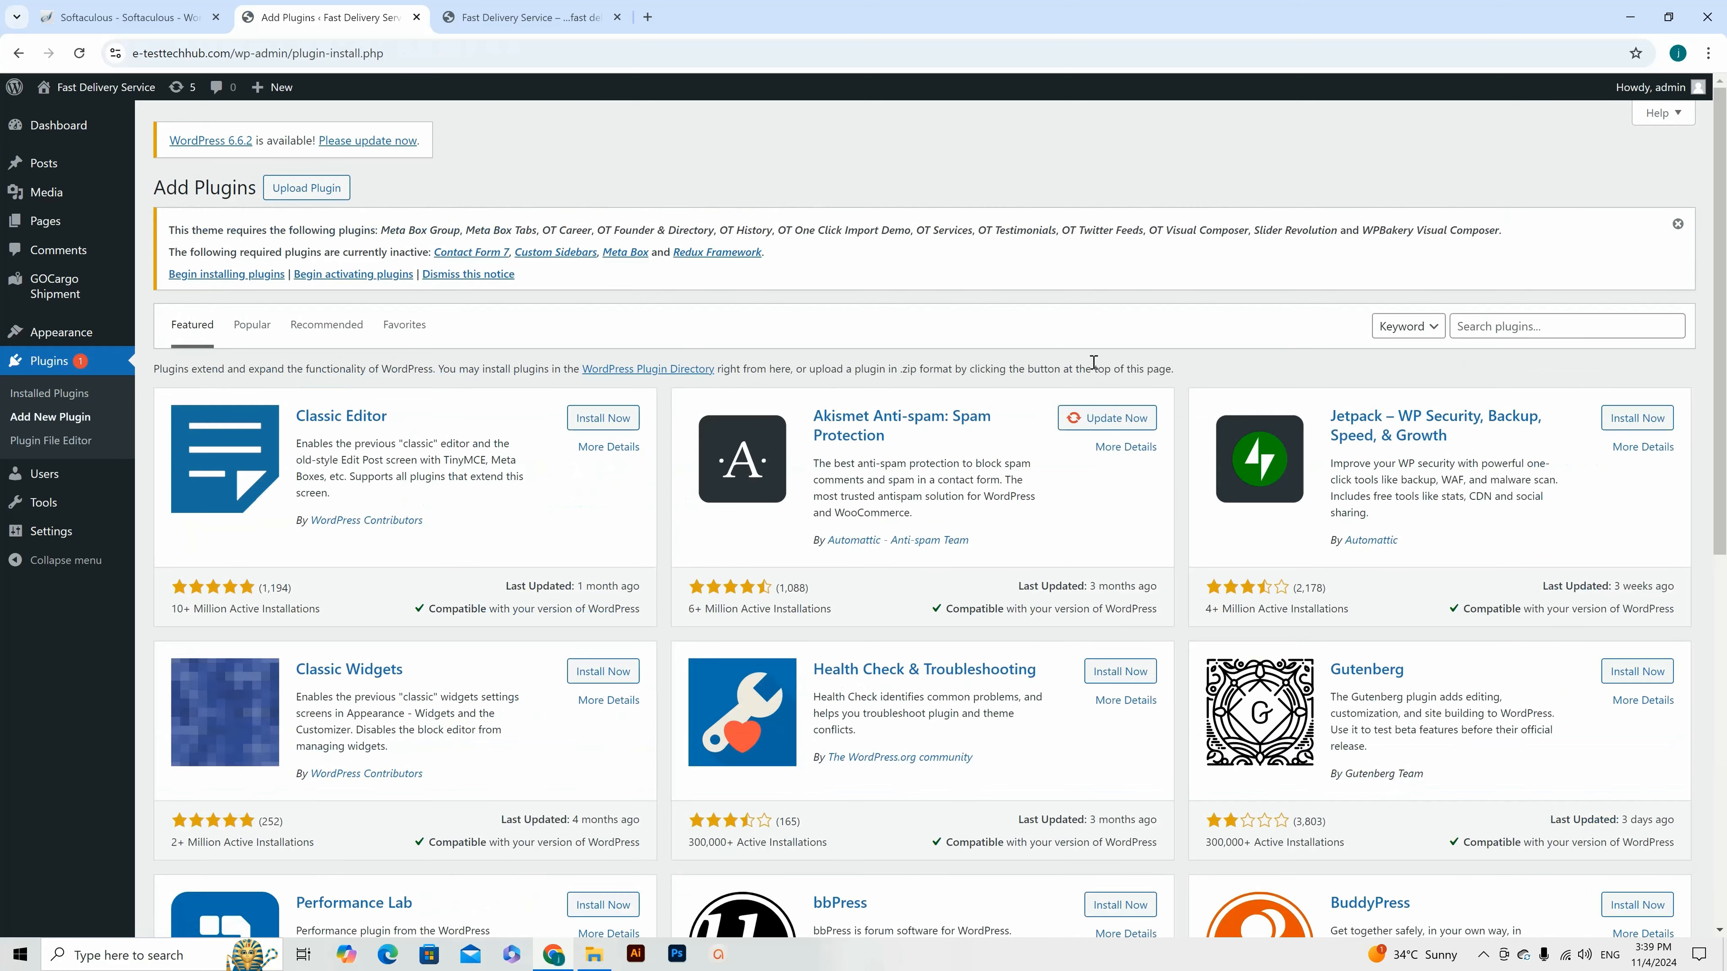
{"action": "left_click", "coordinate": [307, 188]}
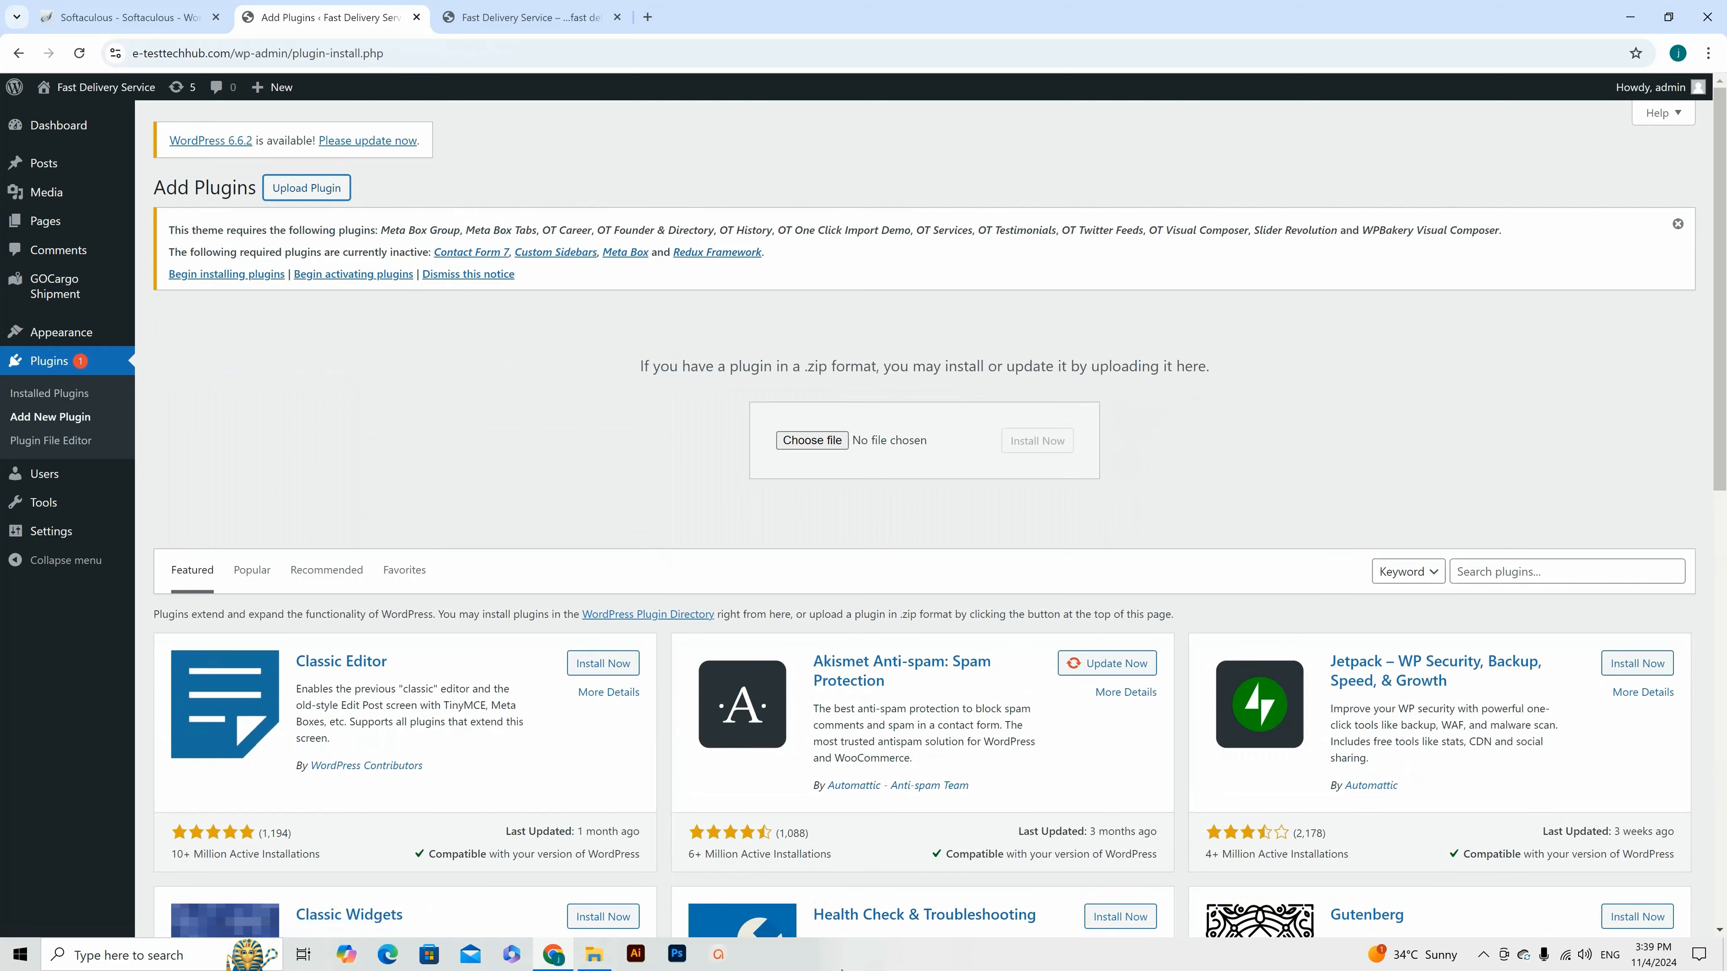
{"action": "left_click", "coordinate": [593, 955]}
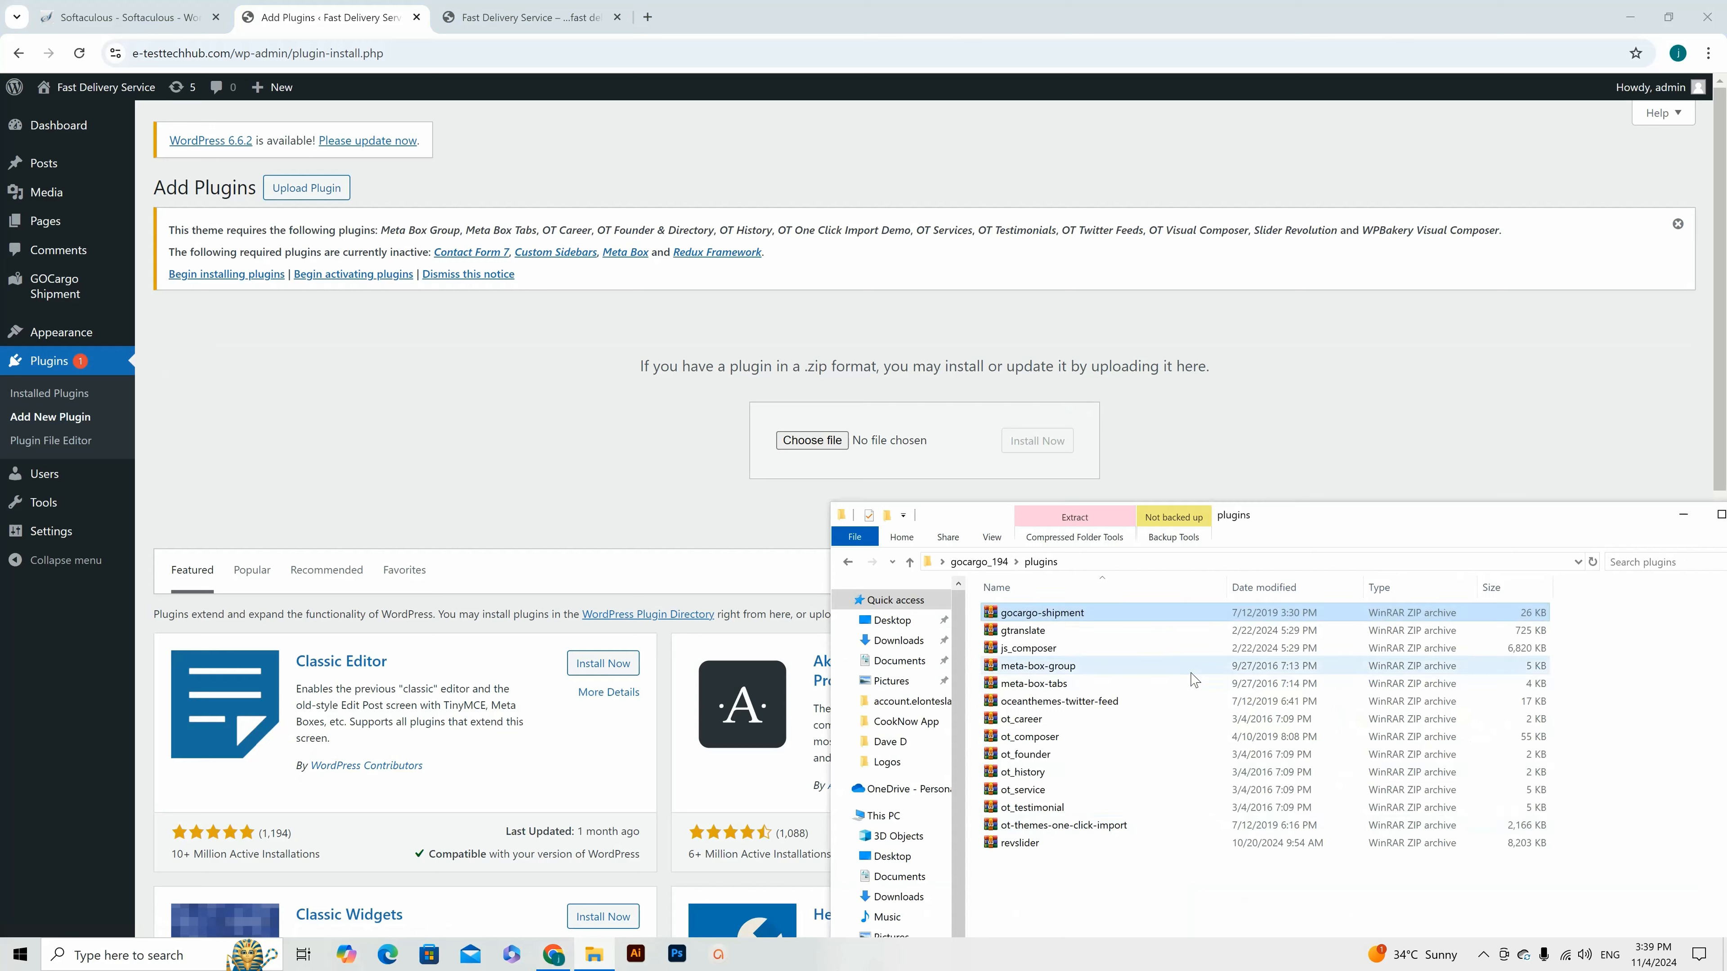
{"action": "left_click", "coordinate": [1027, 630]}
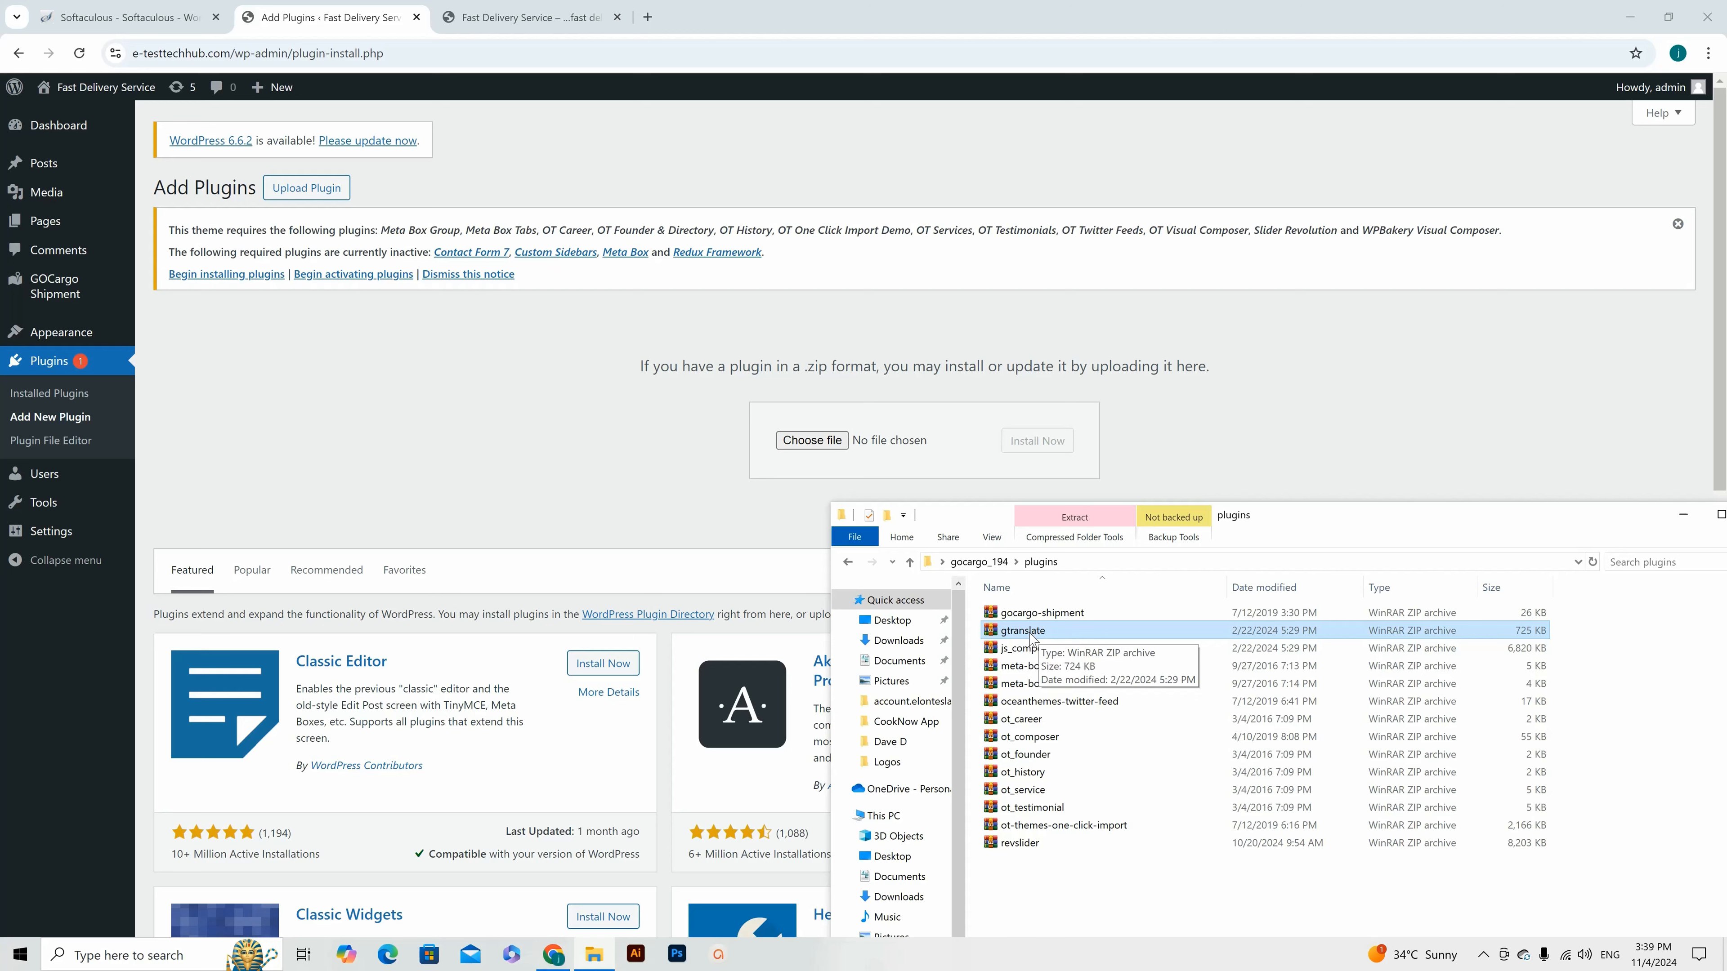
{"action": "left_click_drag", "start_coordinate": [1013, 634], "coordinate": [806, 454]}
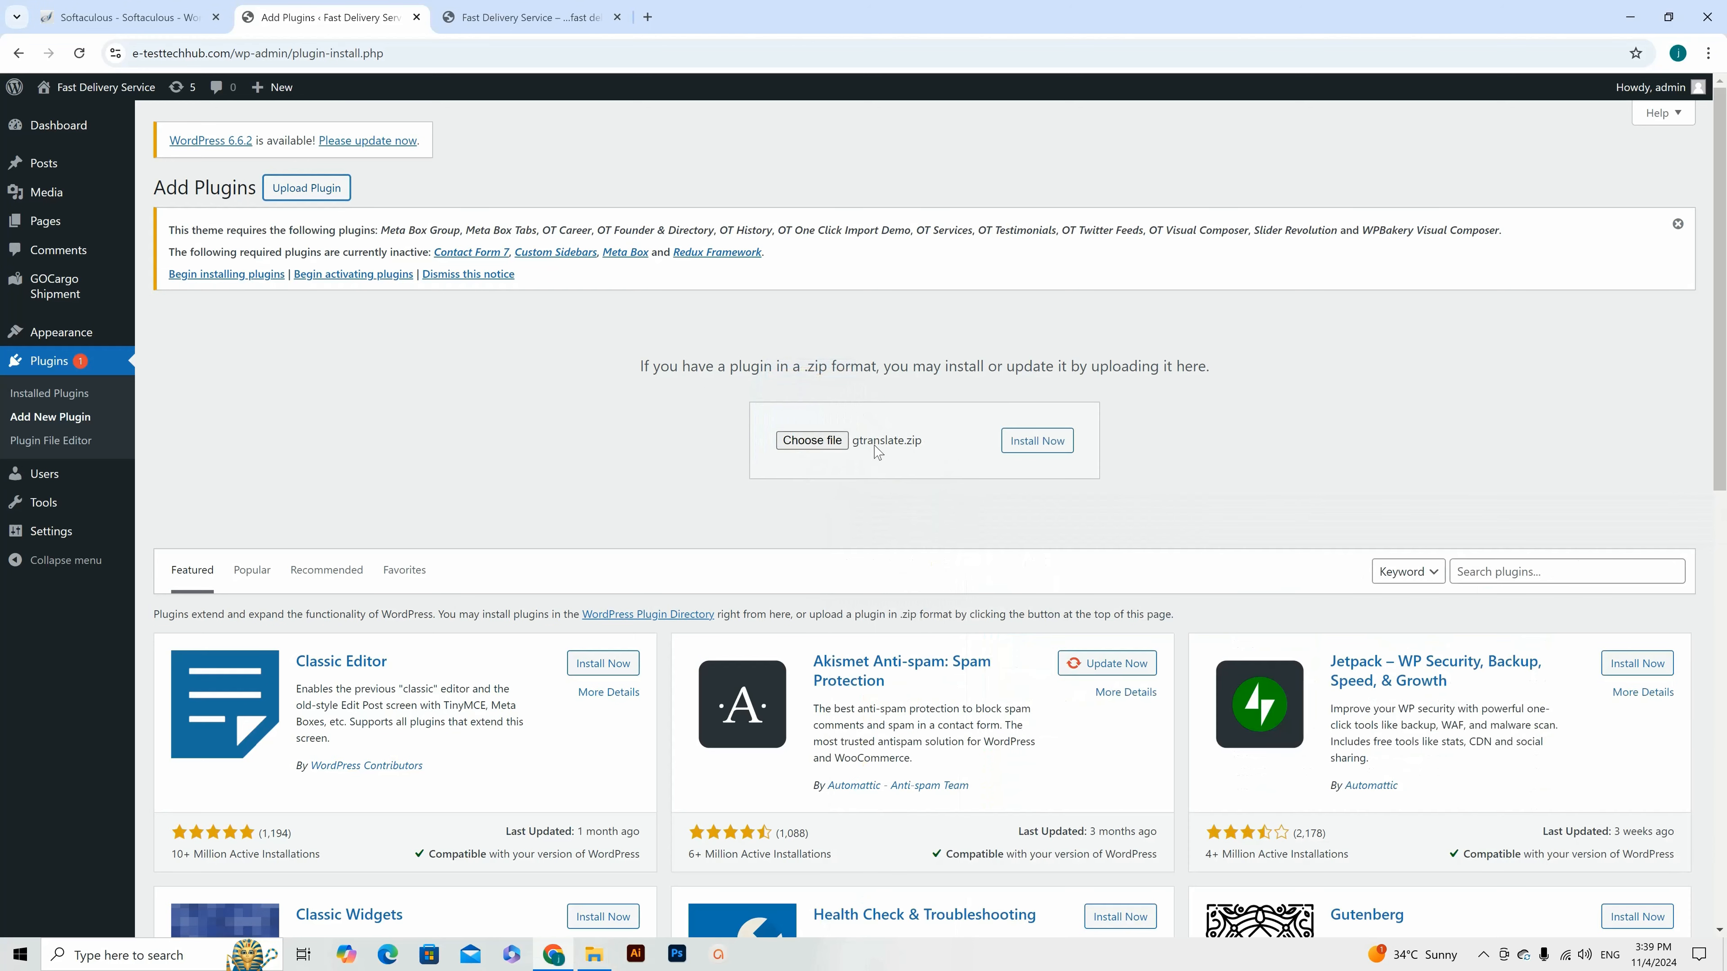
{"action": "left_click", "coordinate": [1042, 448]}
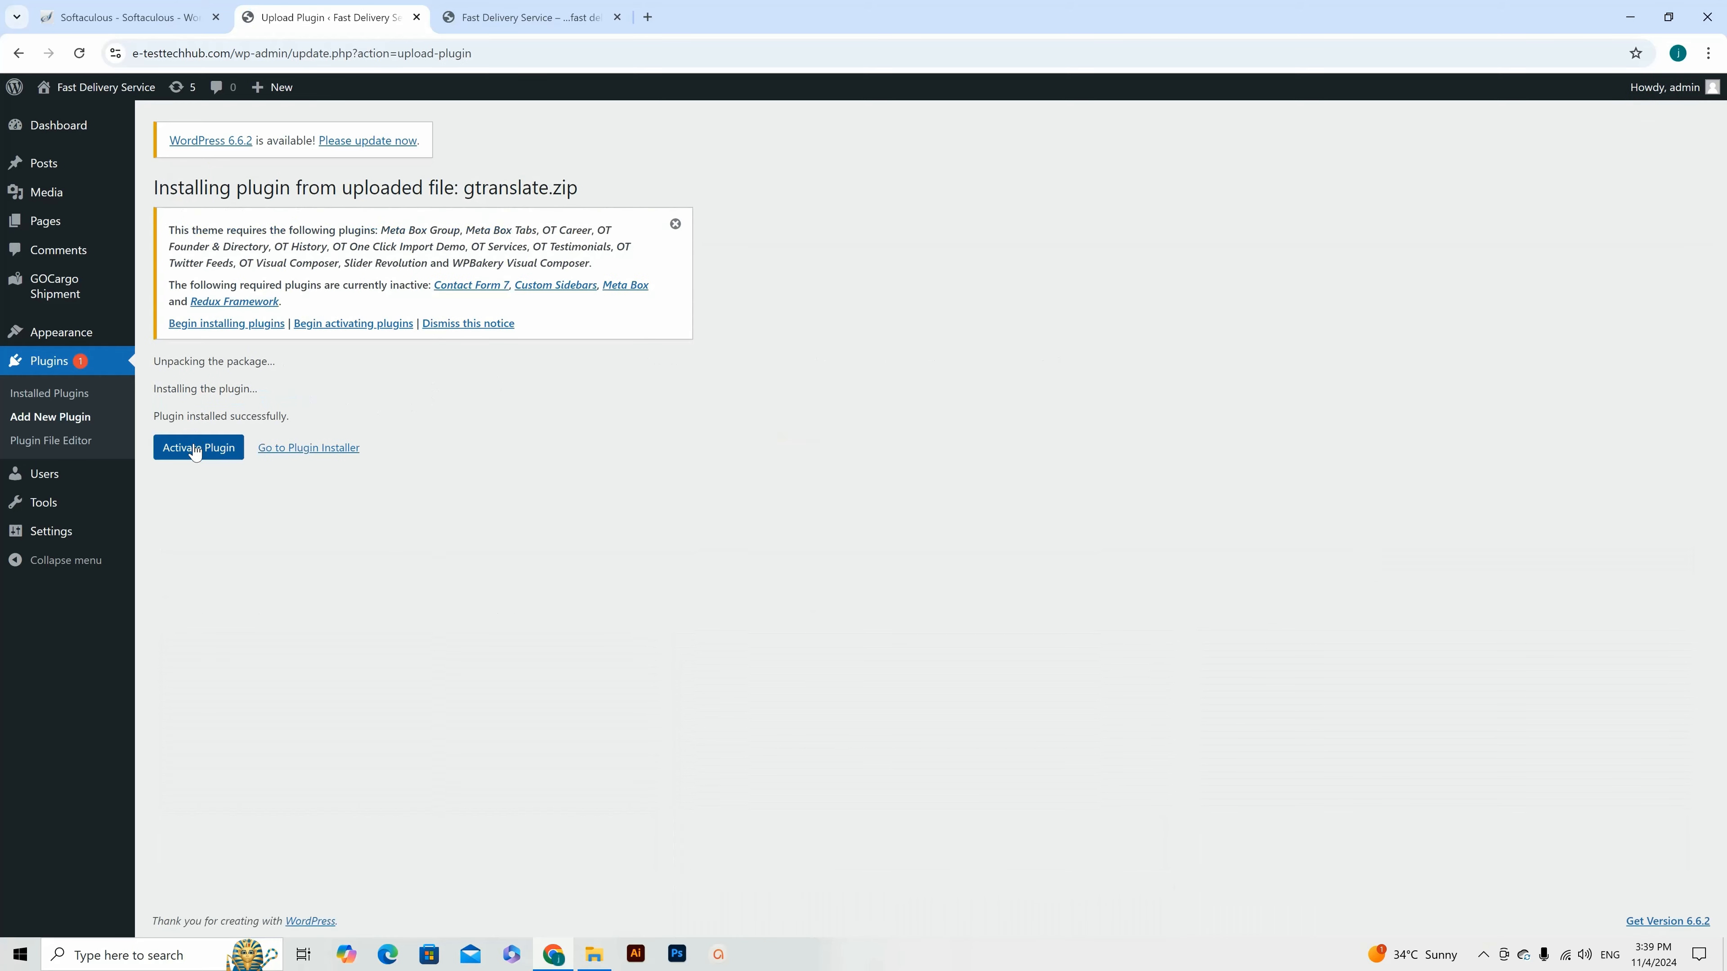
{"action": "left_click", "coordinate": [195, 448]}
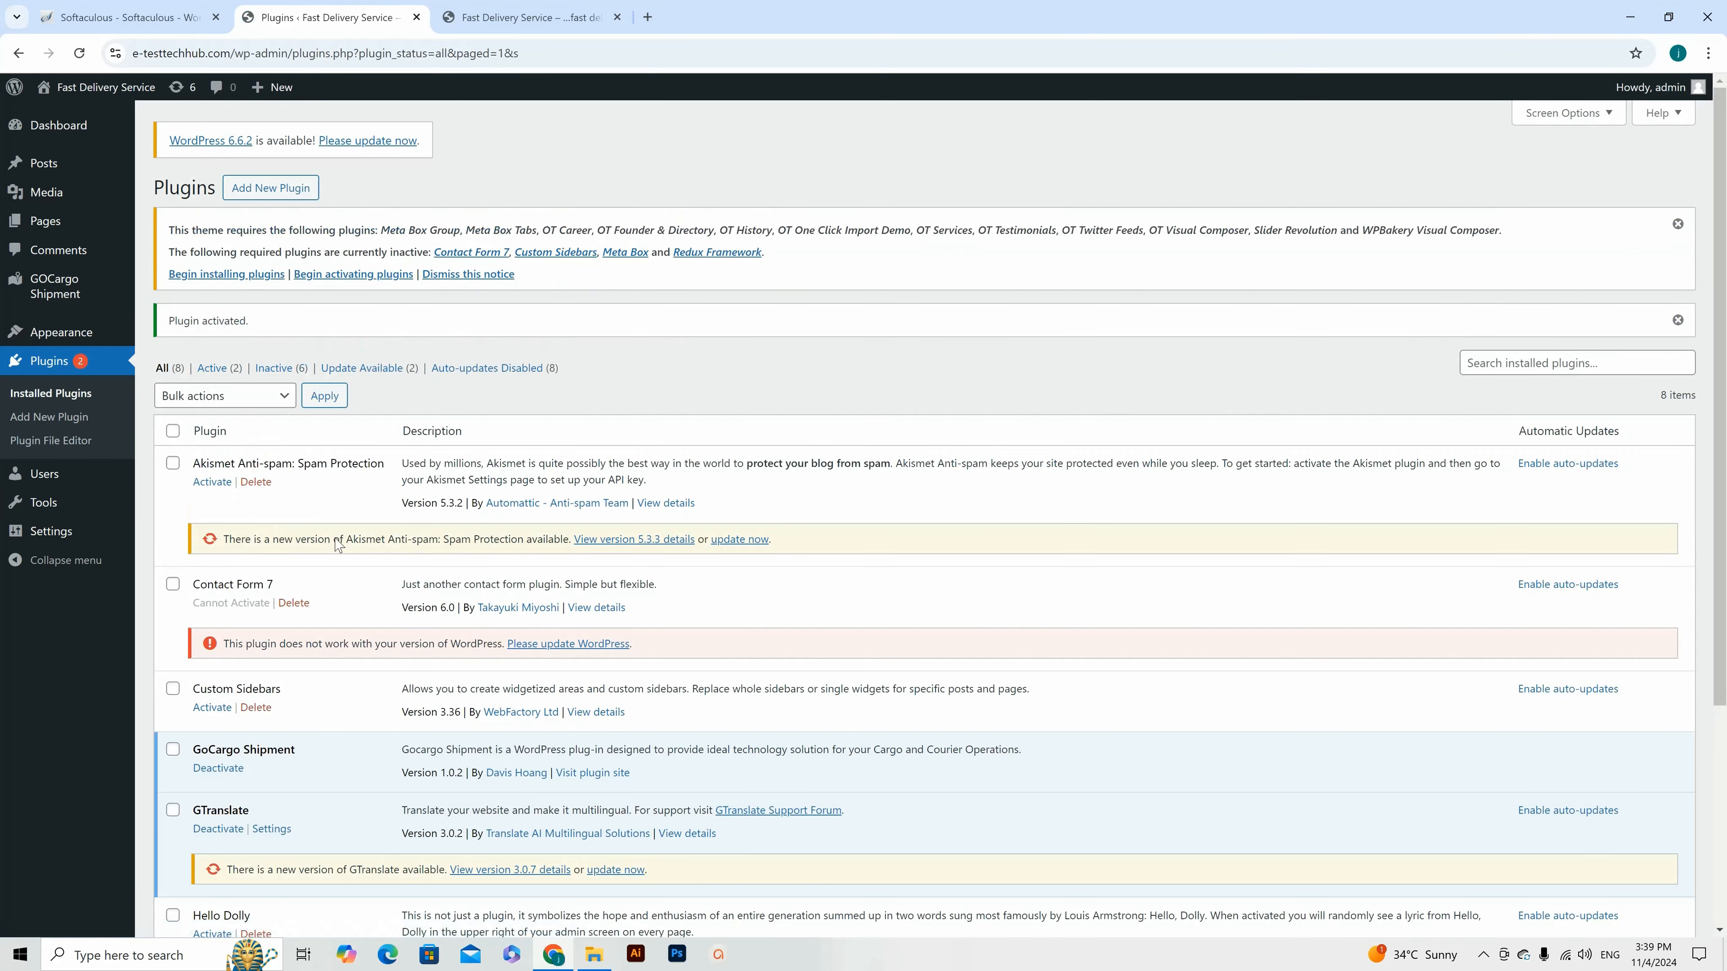
Step: Upload js_composer.zip from the plugins folder as a new plugin and start its installation
{"action": "left_click", "coordinate": [271, 187]}
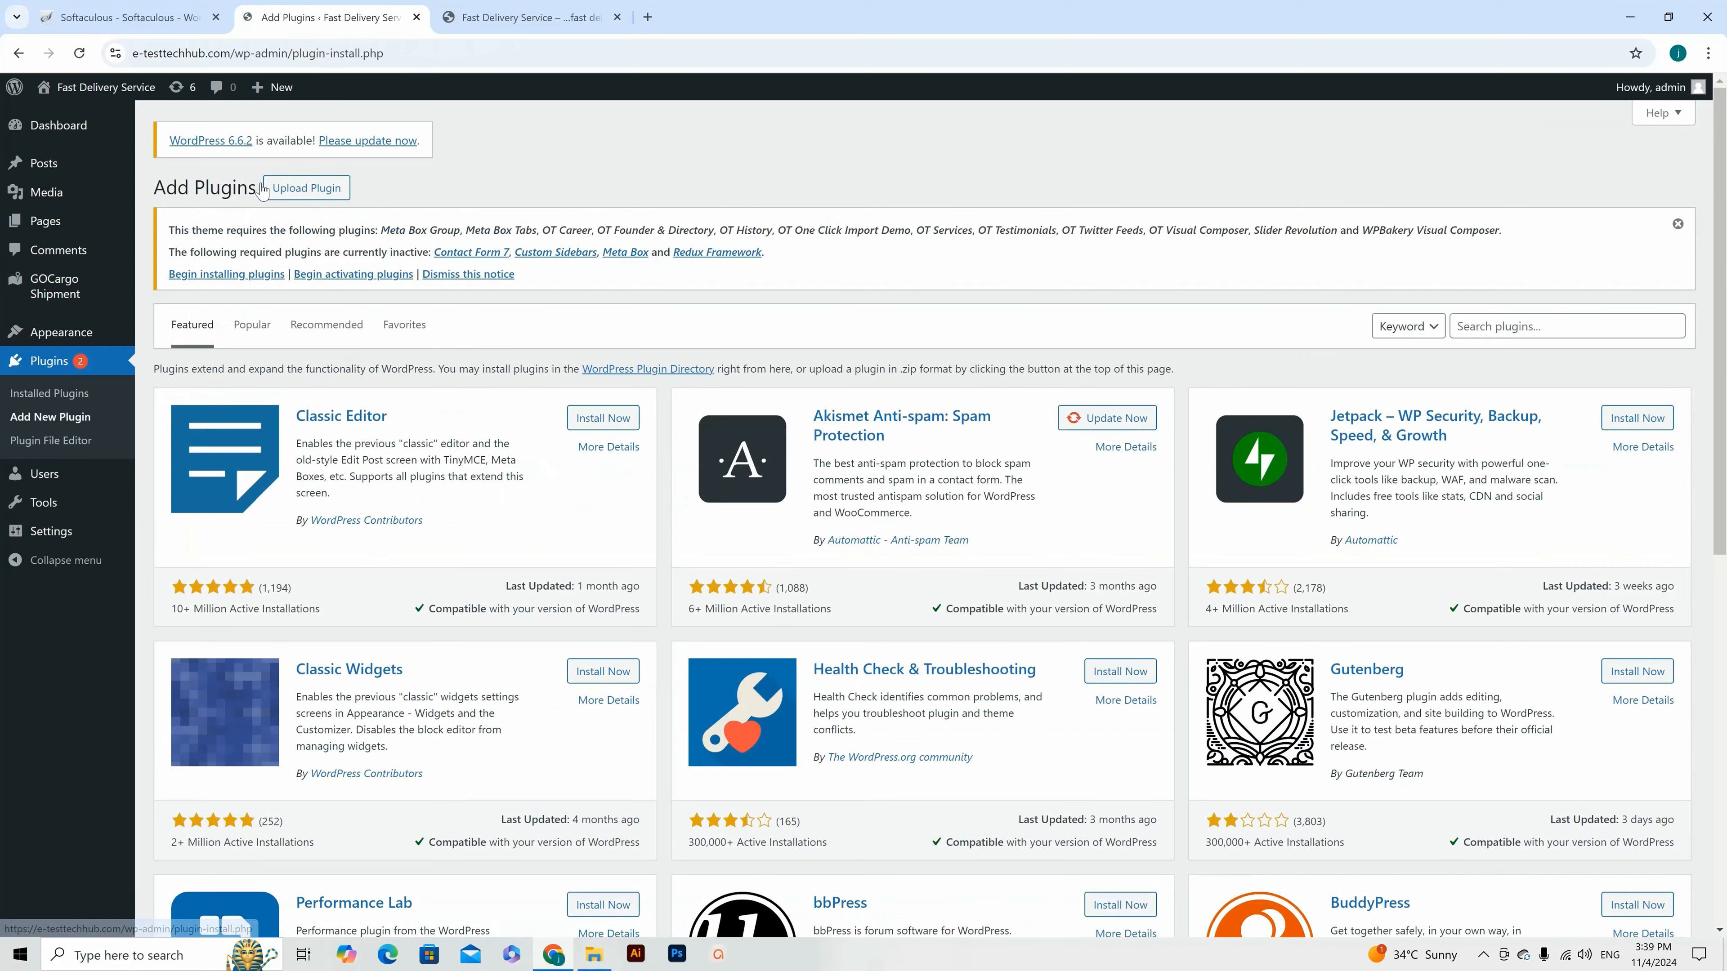
{"action": "left_click", "coordinate": [306, 188]}
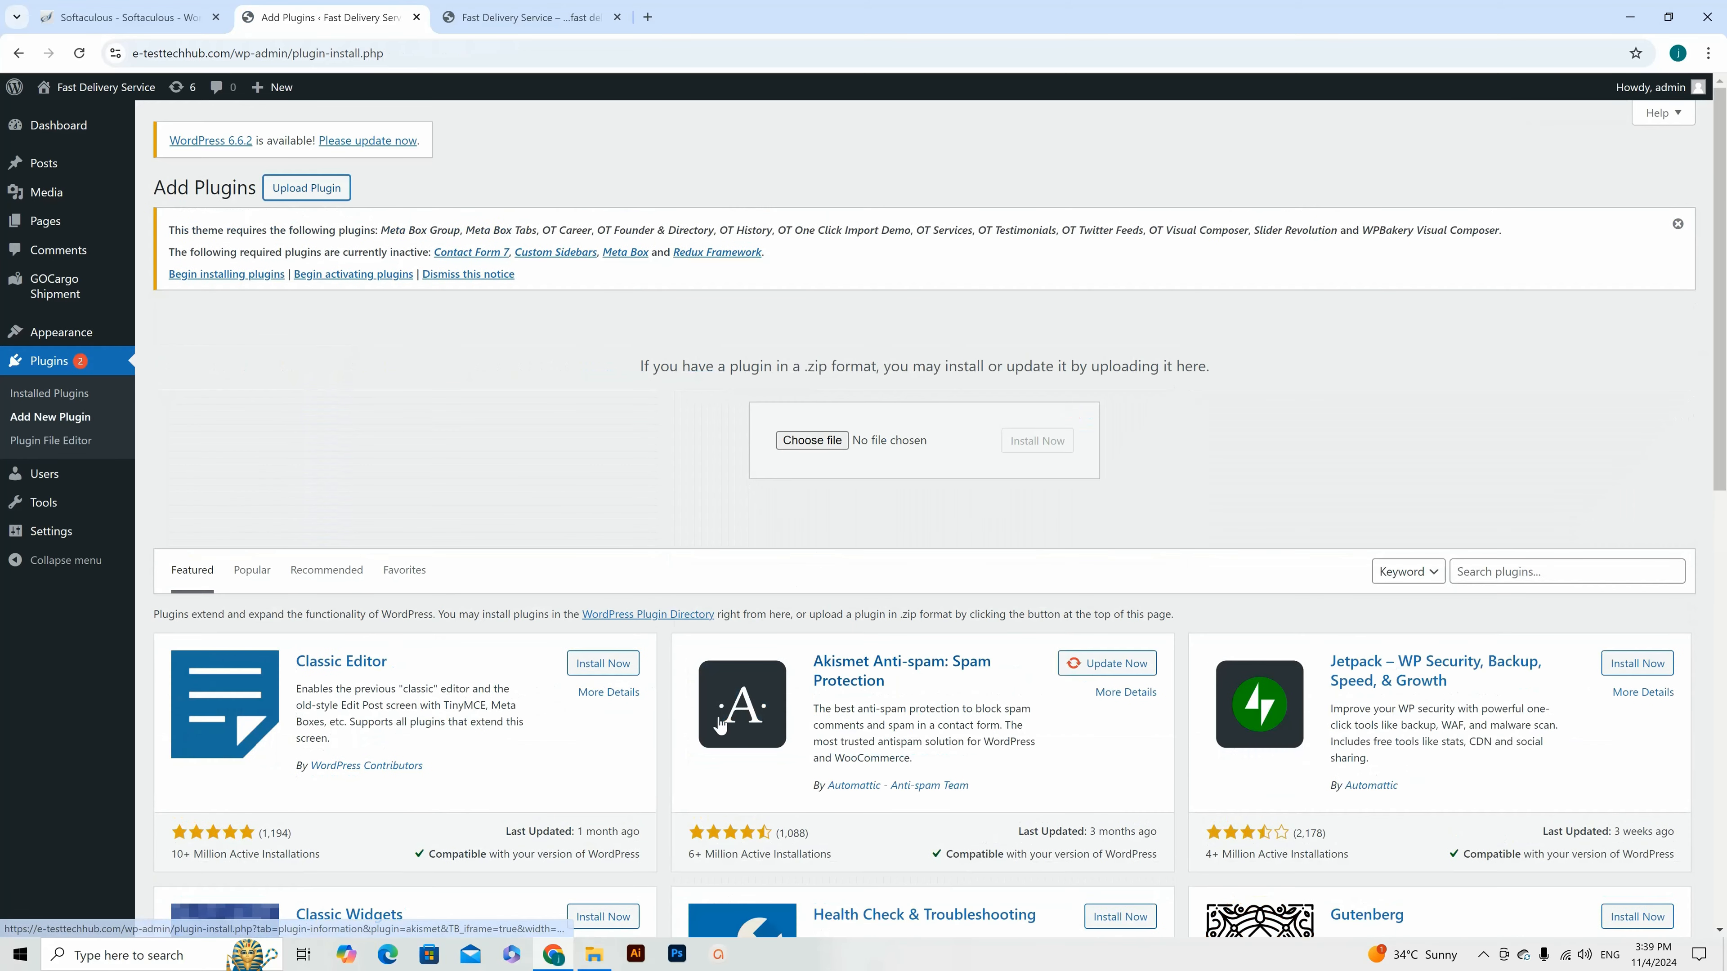
{"action": "left_click", "coordinate": [594, 952]}
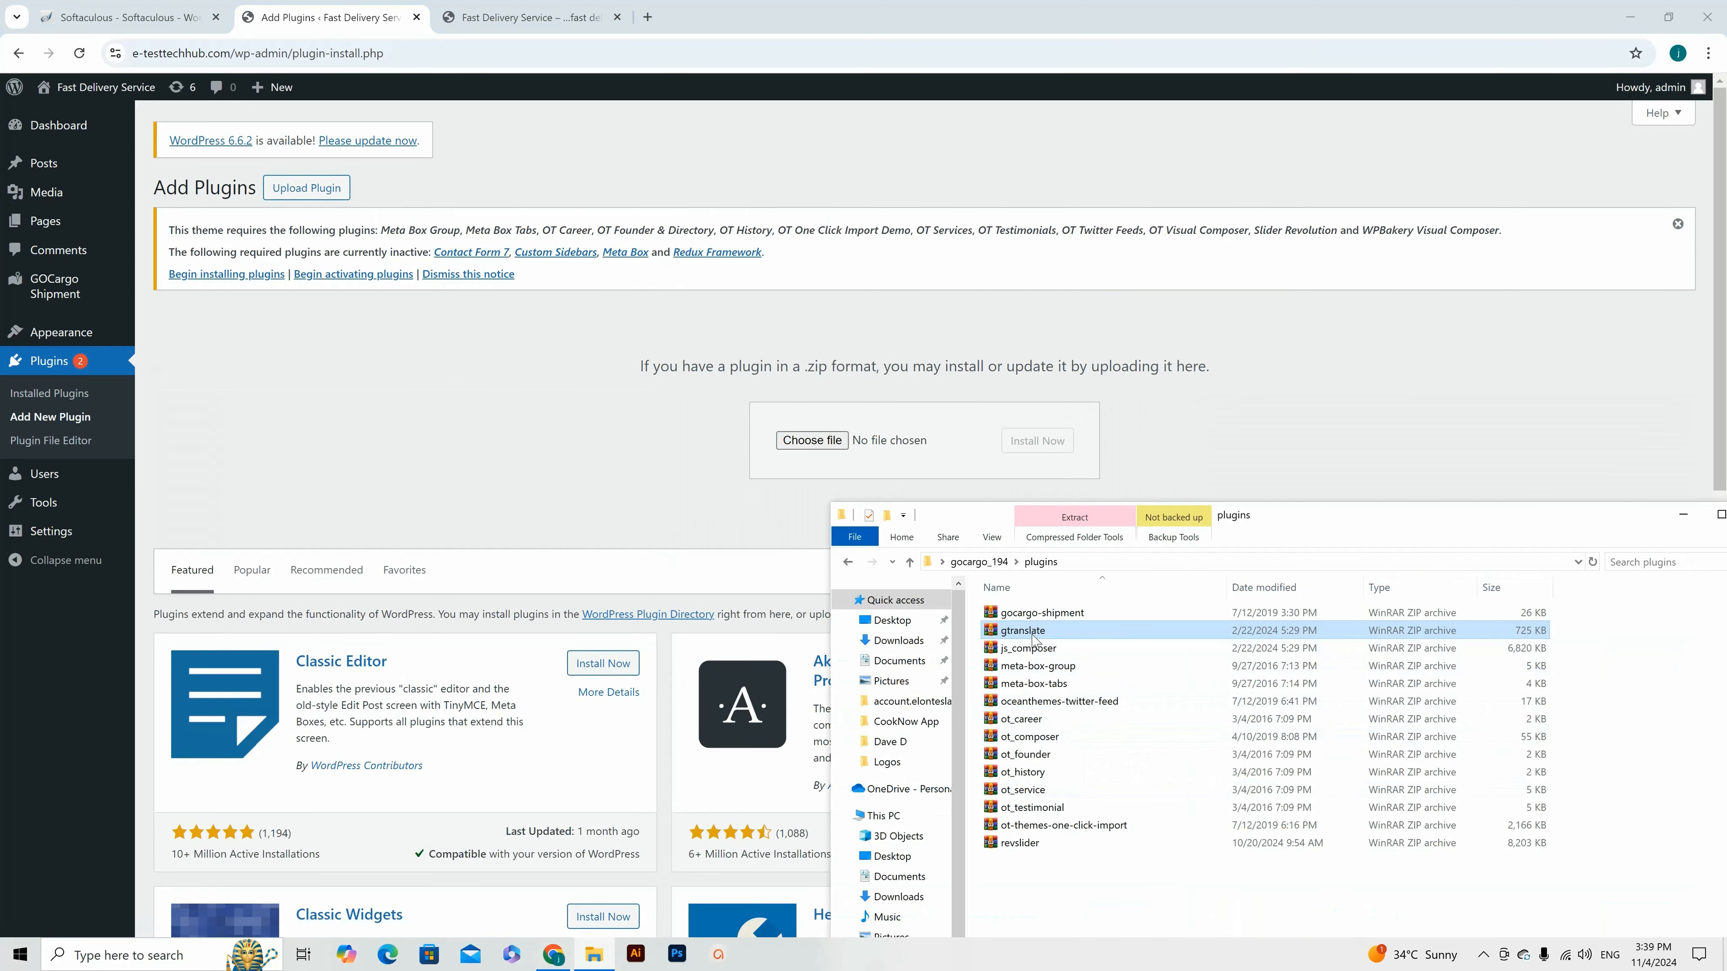
{"action": "left_click_drag", "start_coordinate": [1034, 653], "coordinate": [835, 445]}
{"action": "left_click", "coordinate": [1034, 442]}
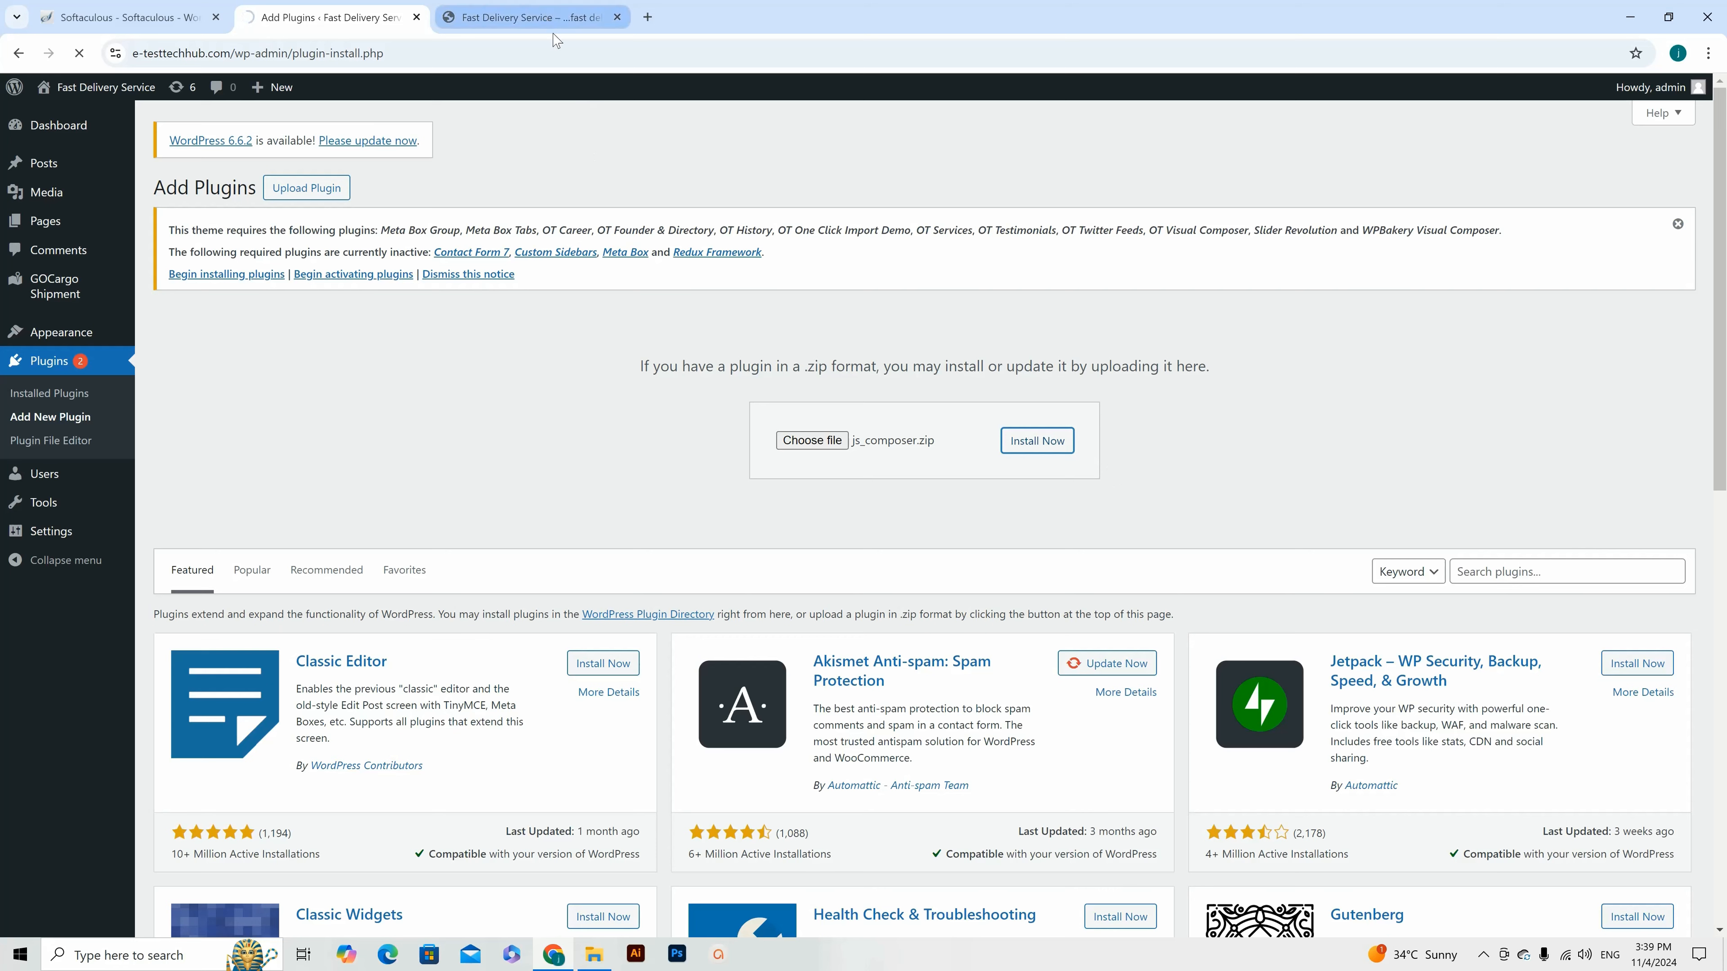
Step: Look at the e-testtechhub.com front page and open the cPanel Tools page from Softaculous, returning to the plugin upload
{"action": "left_click", "coordinate": [539, 19]}
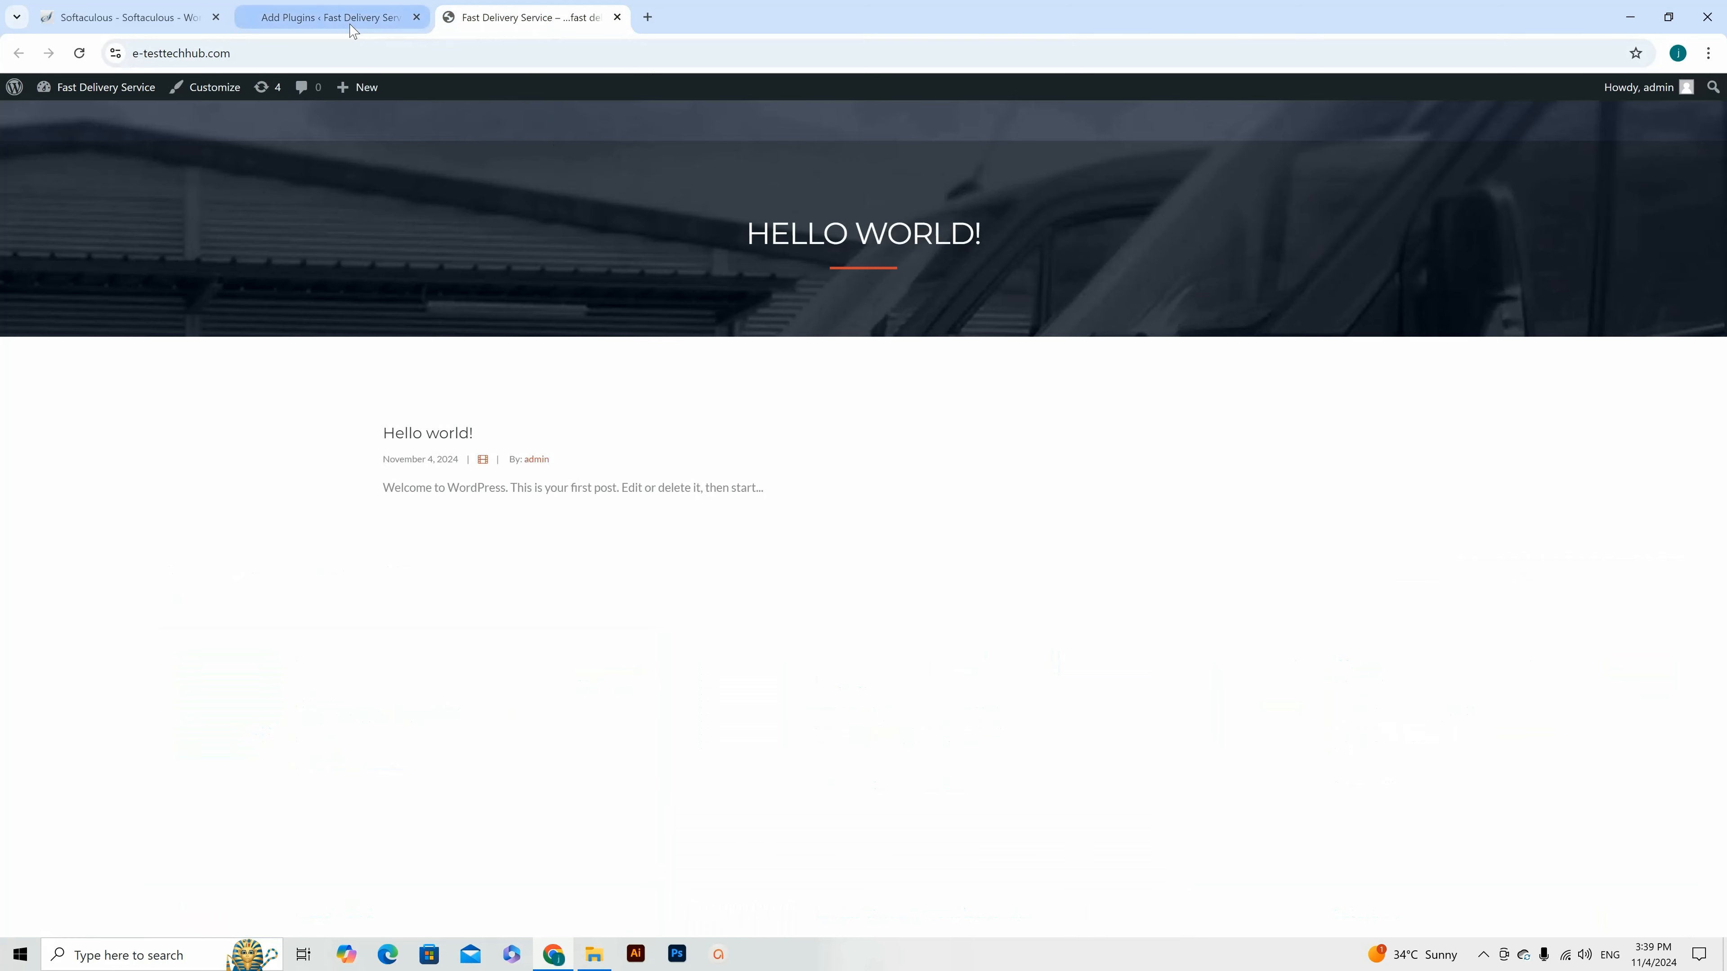
{"action": "left_click", "coordinate": [327, 17]}
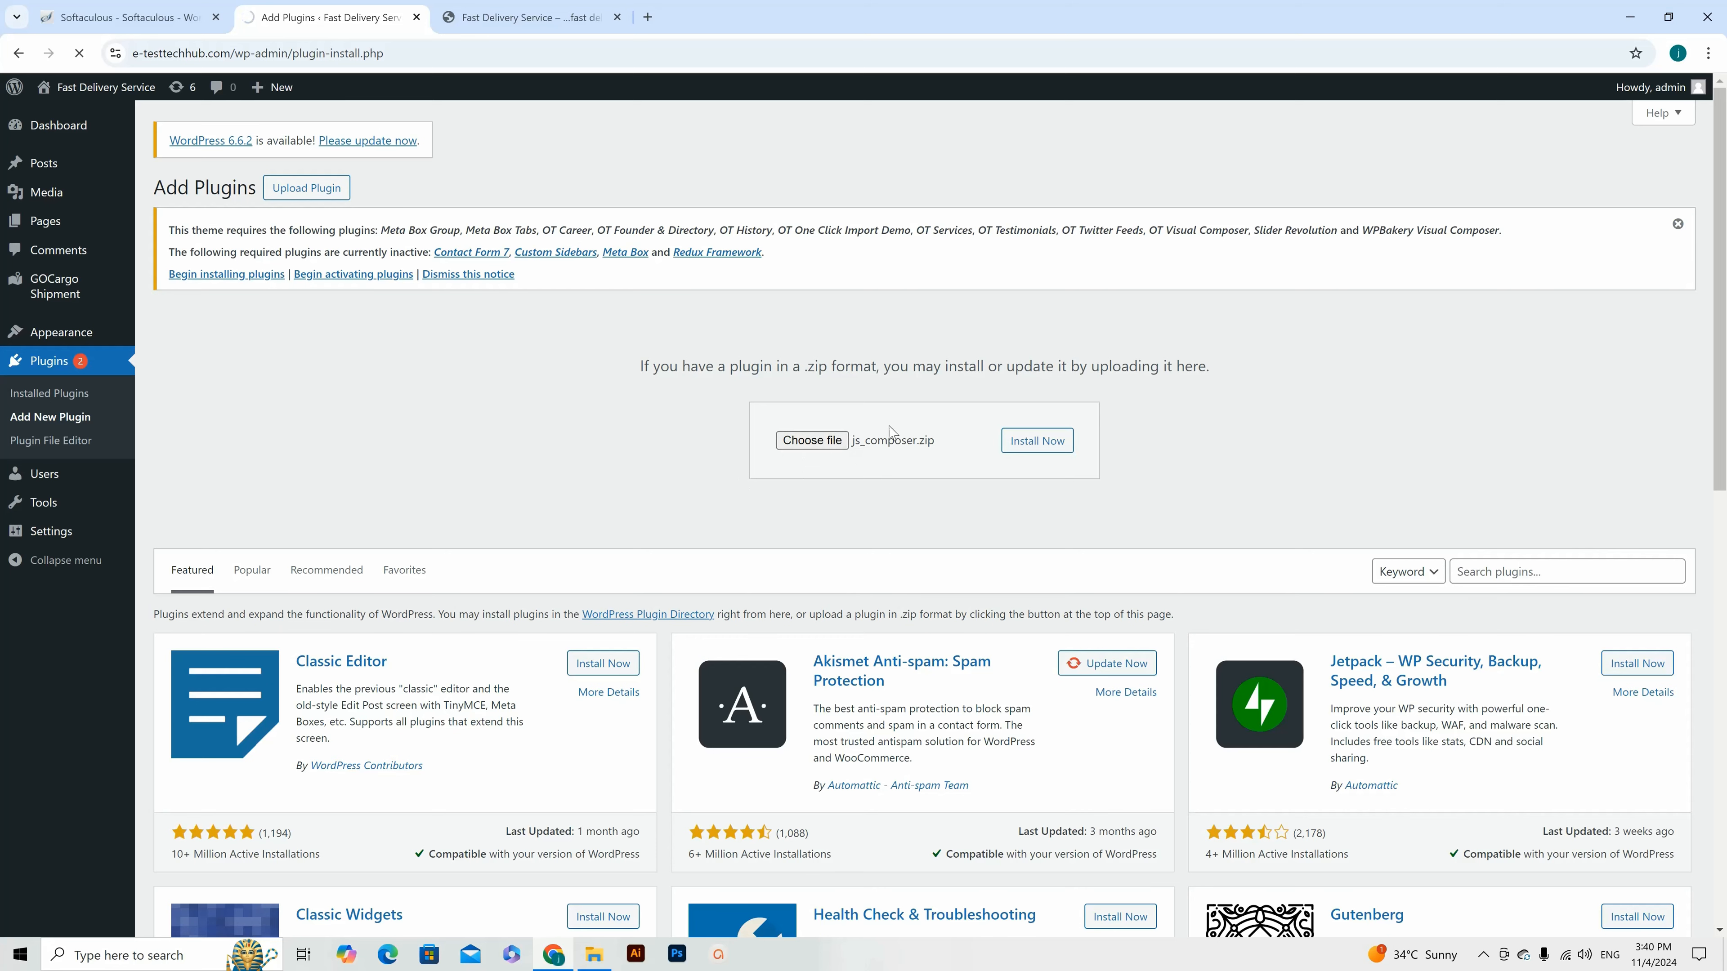
{"action": "left_click", "coordinate": [149, 19]}
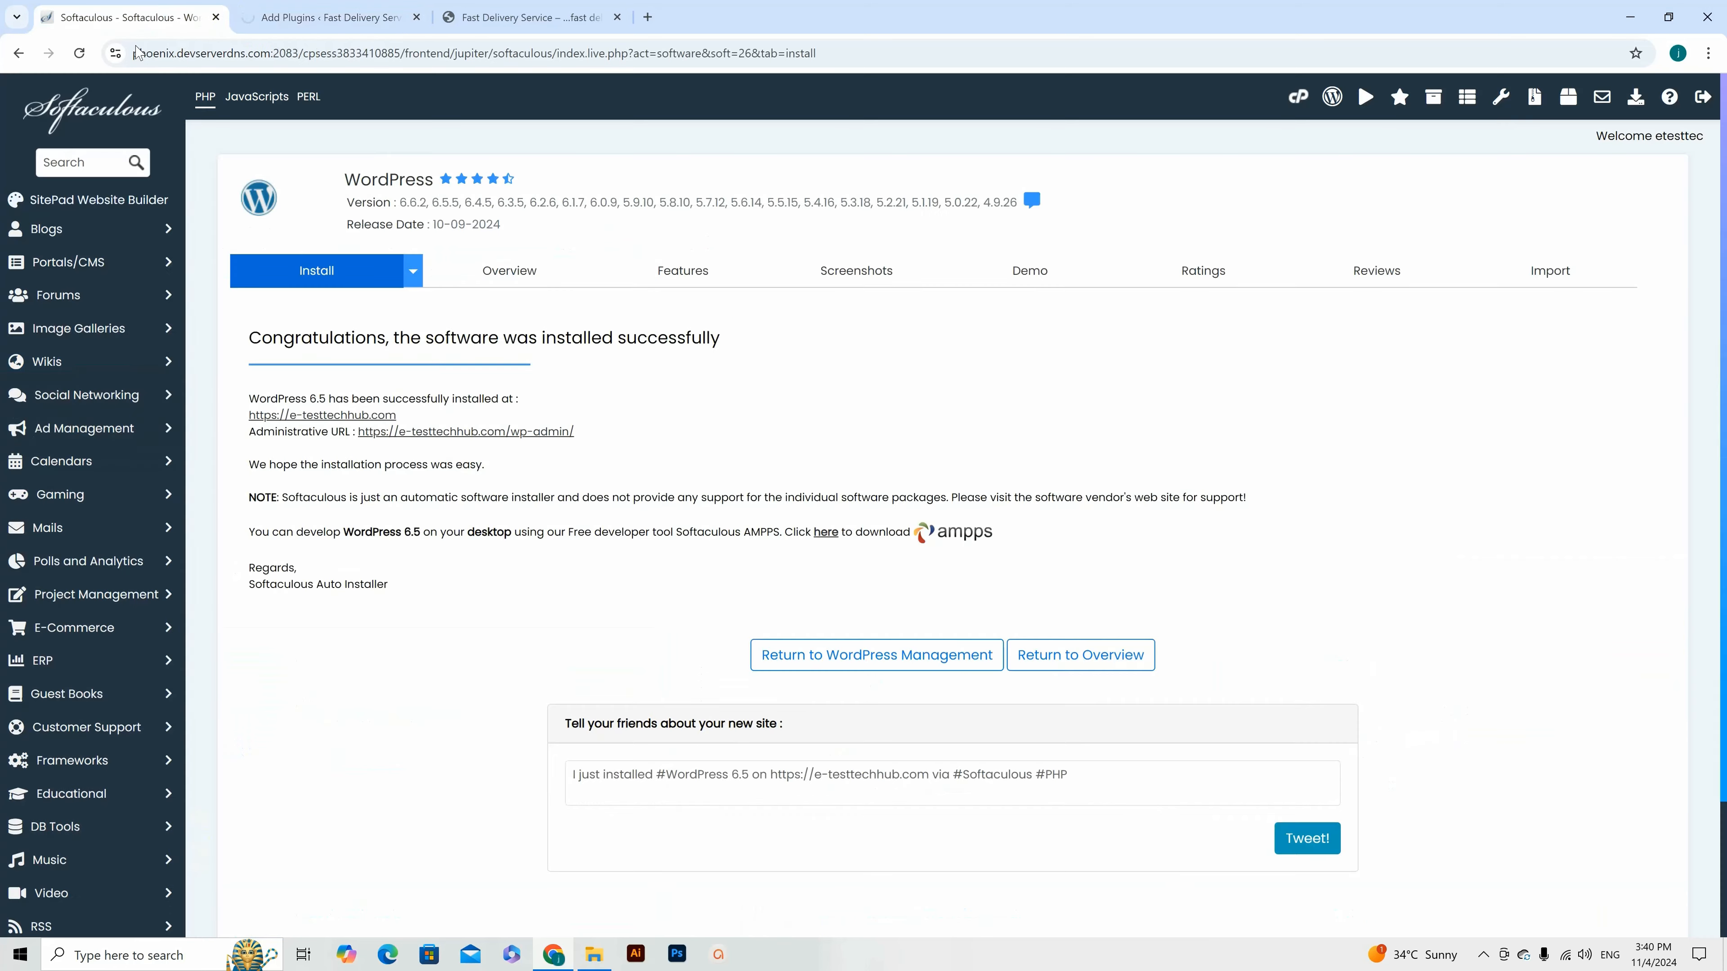
{"action": "left_click", "coordinate": [1299, 97]}
{"action": "left_click", "coordinate": [312, 17]}
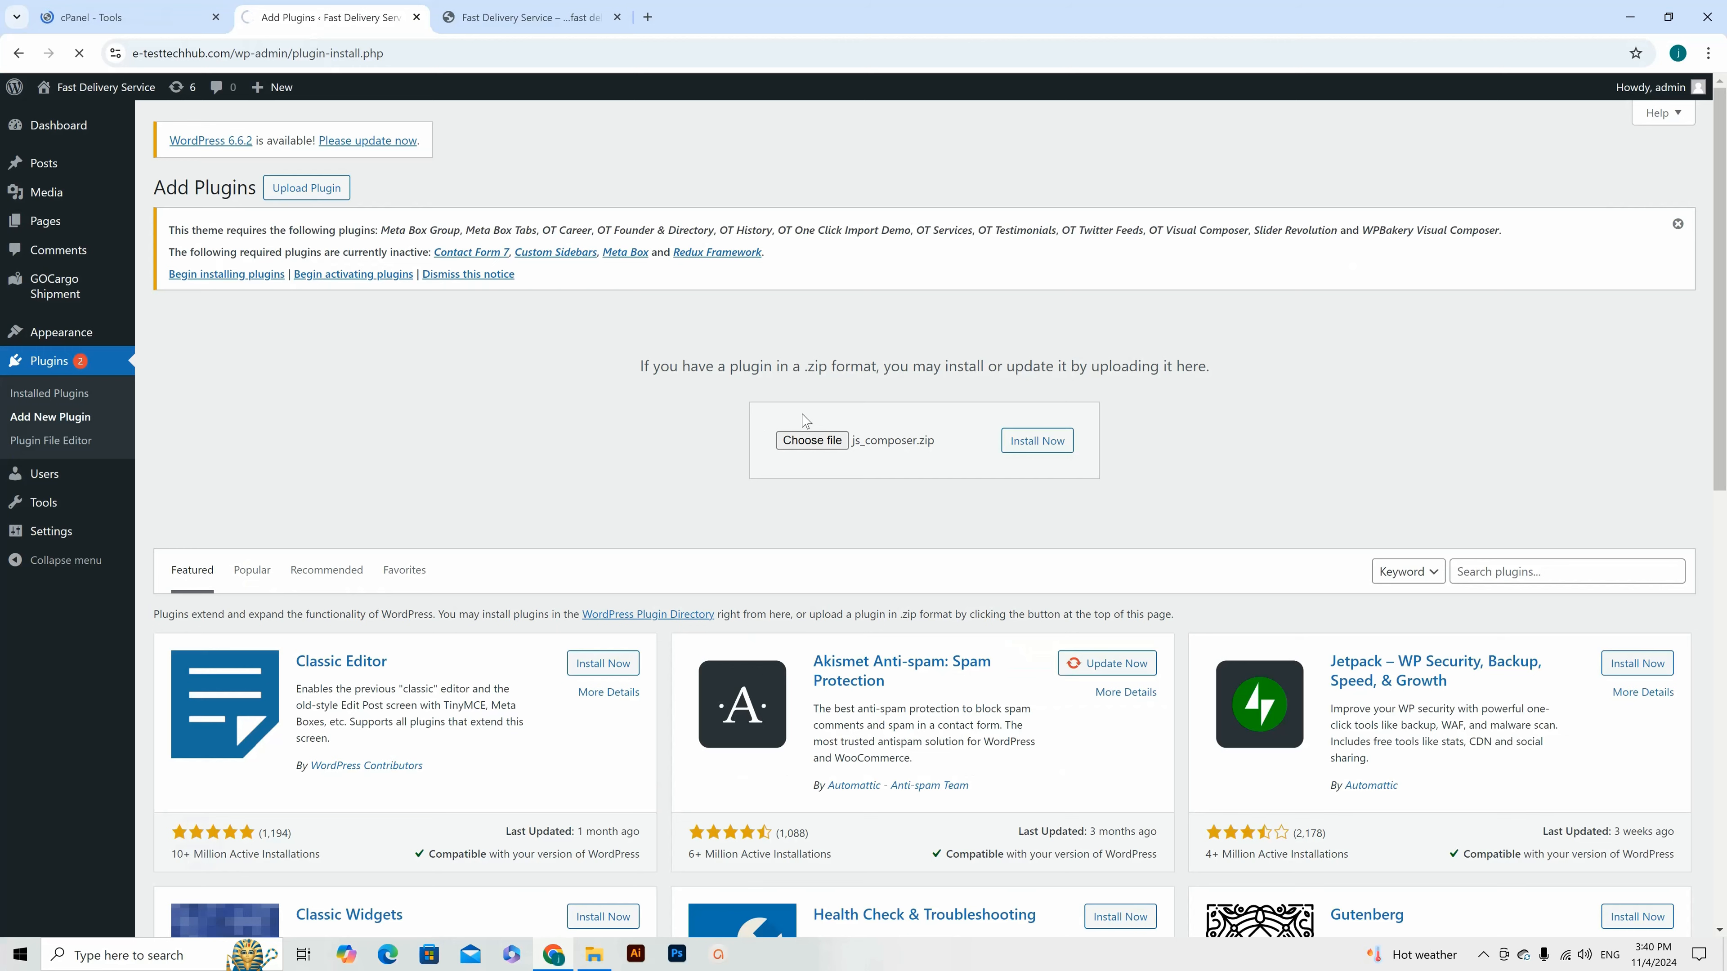
{"action": "left_click", "coordinate": [102, 17]}
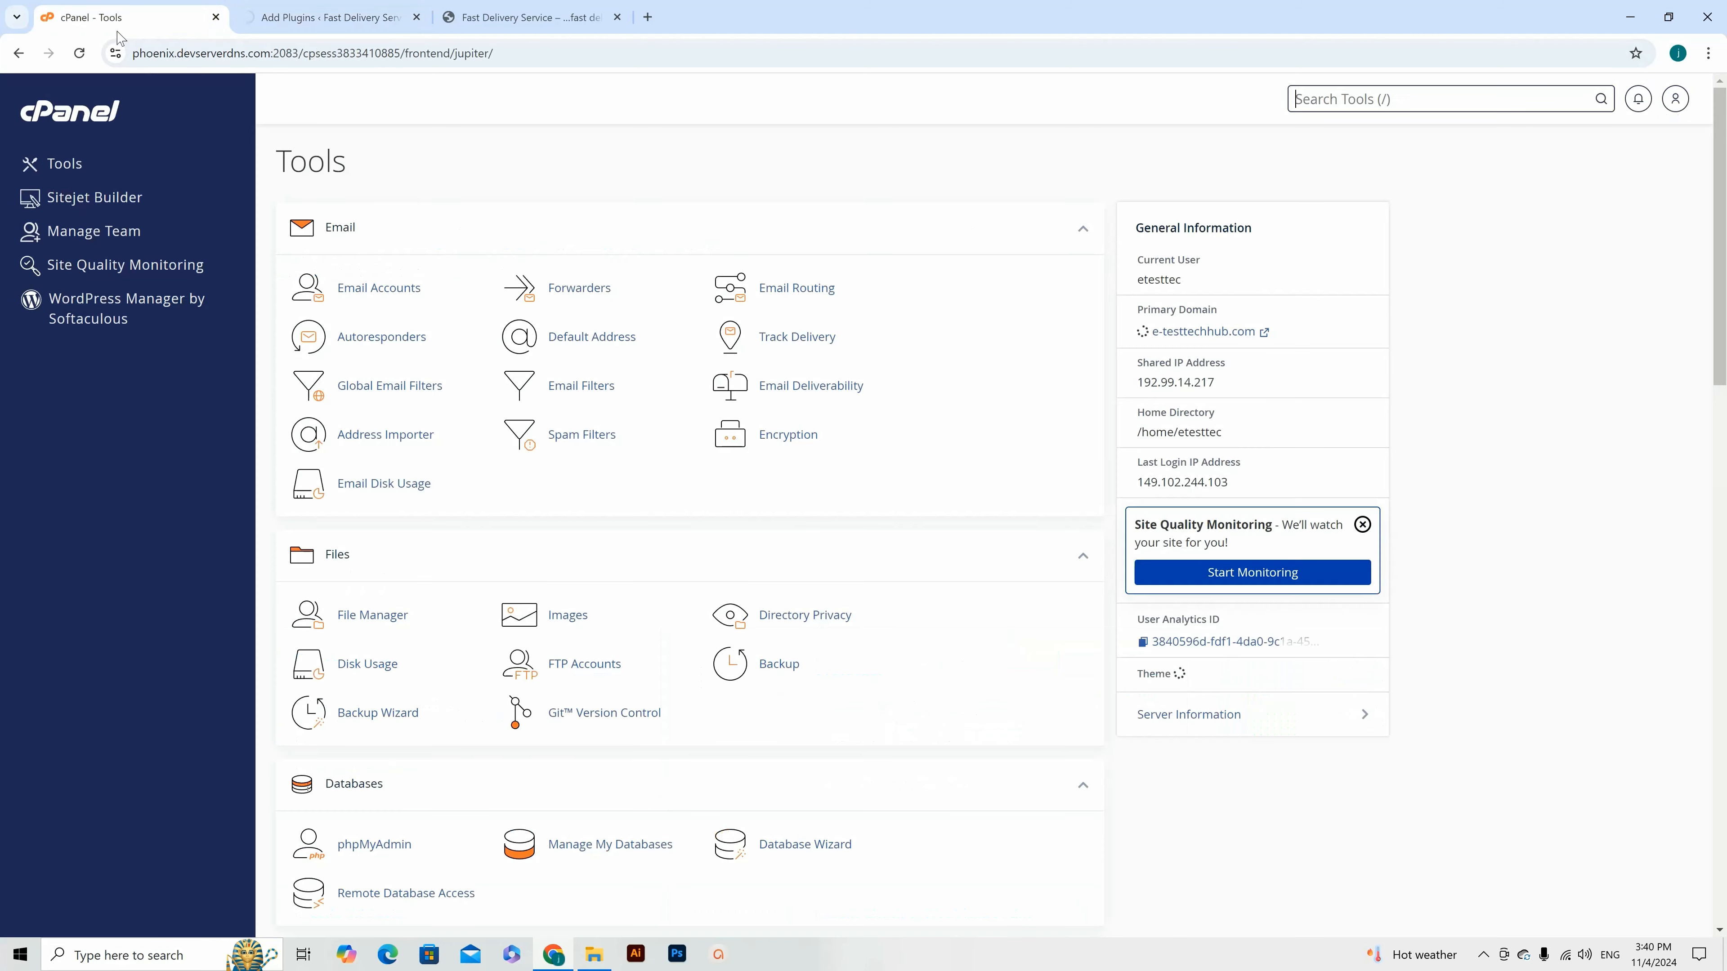
{"action": "left_click", "coordinate": [310, 19]}
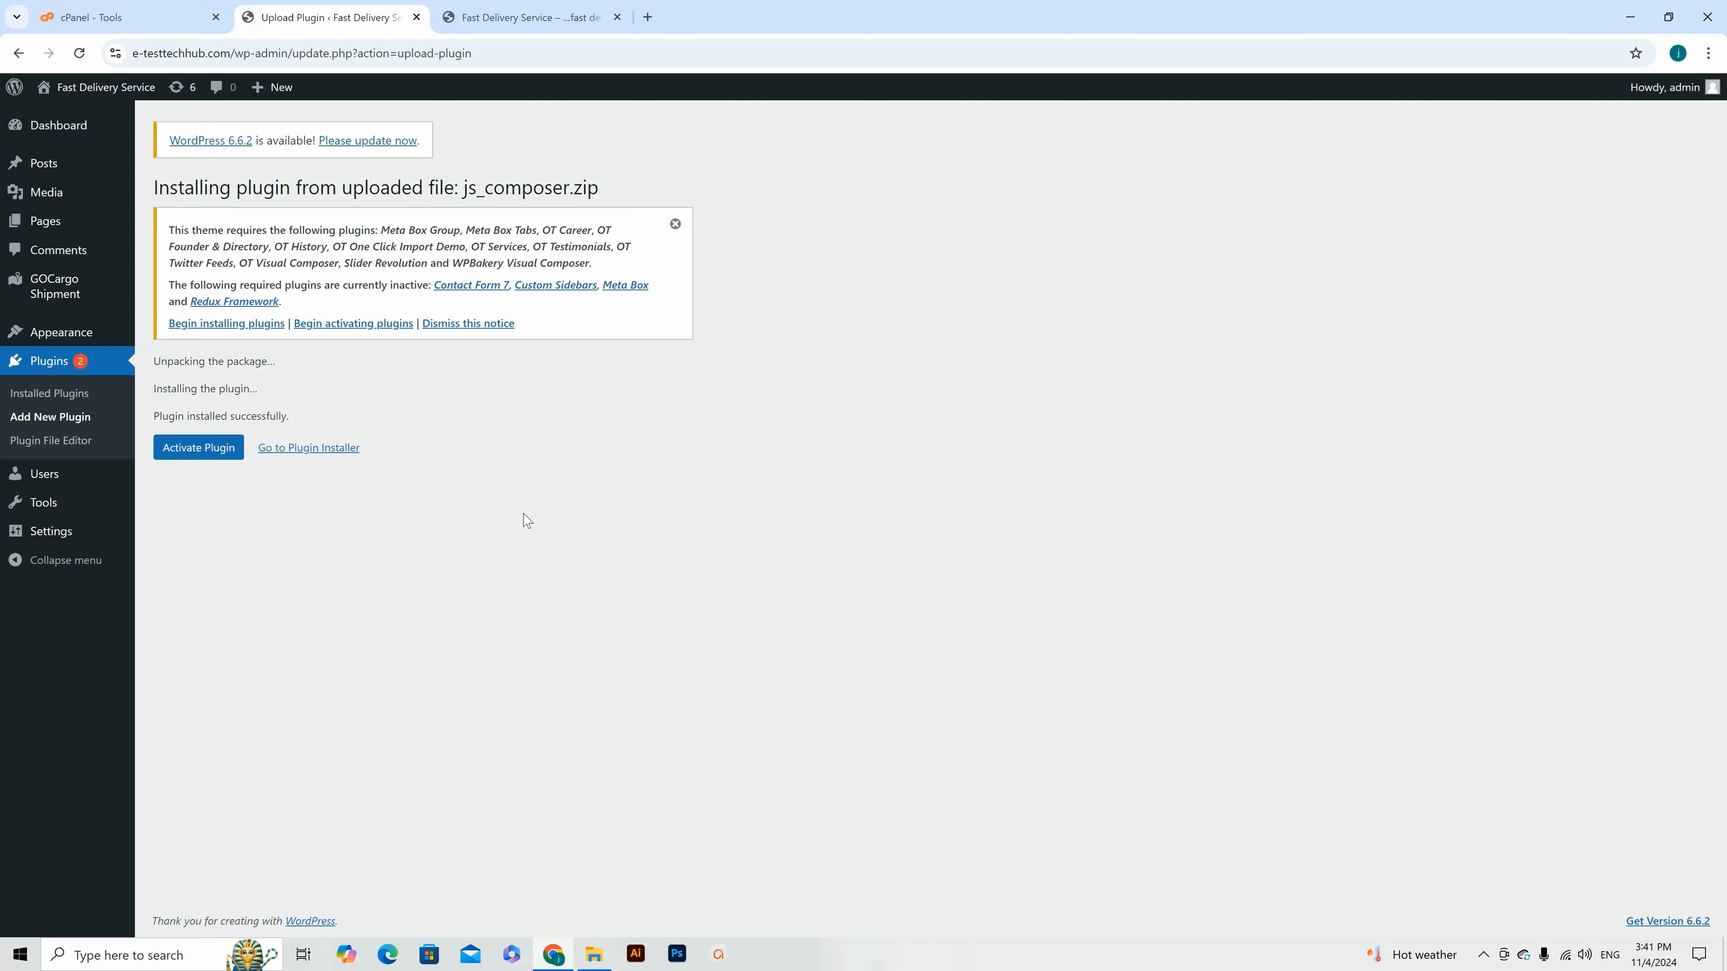
Step: Activate the WPBakery Page Builder plugin from js_composer.zip and return to the installed plugins list
{"action": "left_click", "coordinate": [228, 453]}
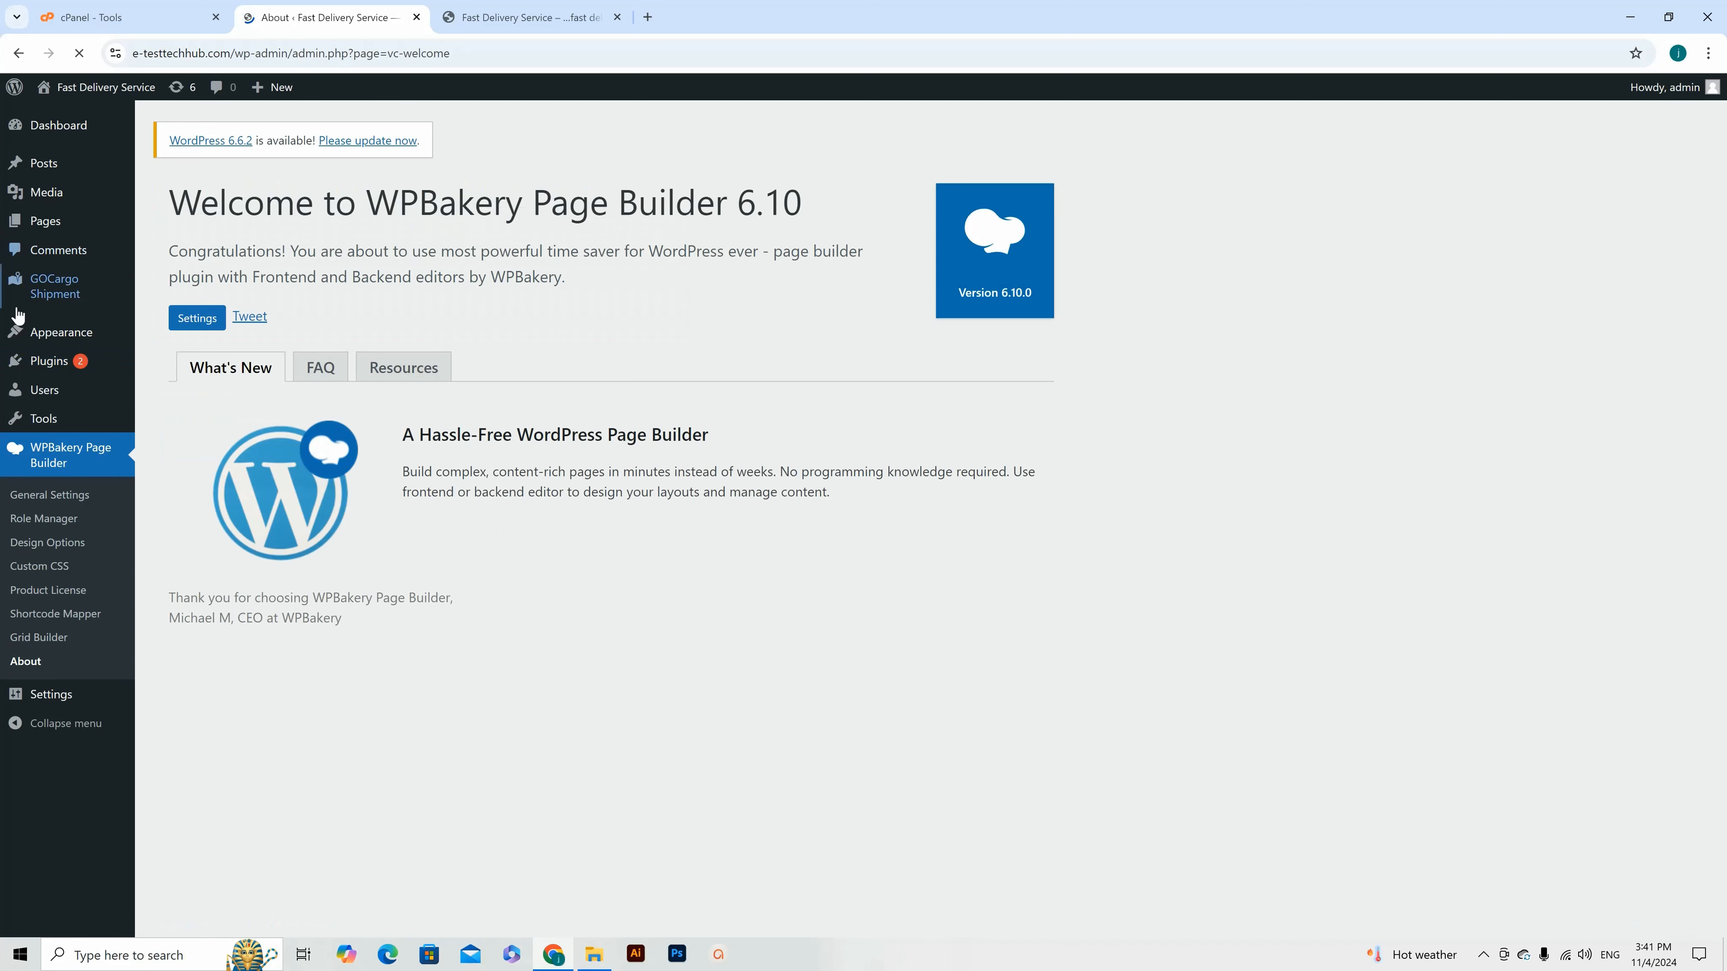
{"action": "mouse_move", "coordinate": [56, 366]}
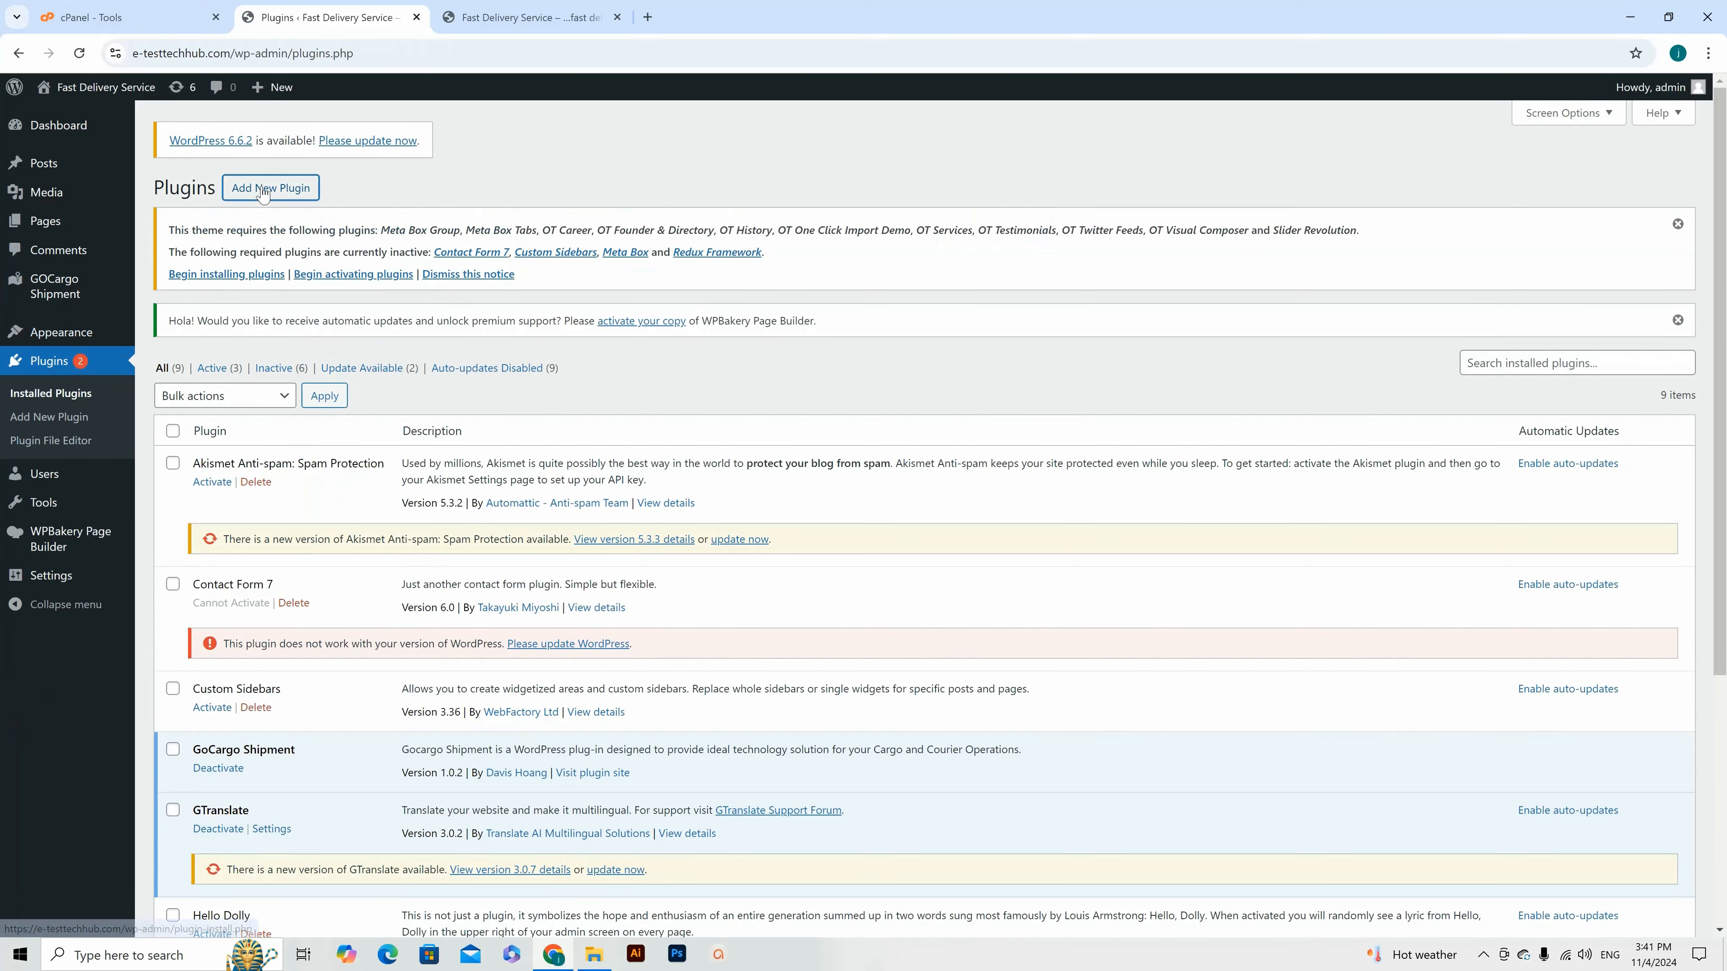
Step: Upload meta-box-group.zip from the gocargo_194 plugins folder as a new plugin, then install and activate it
{"action": "left_click", "coordinate": [262, 194]}
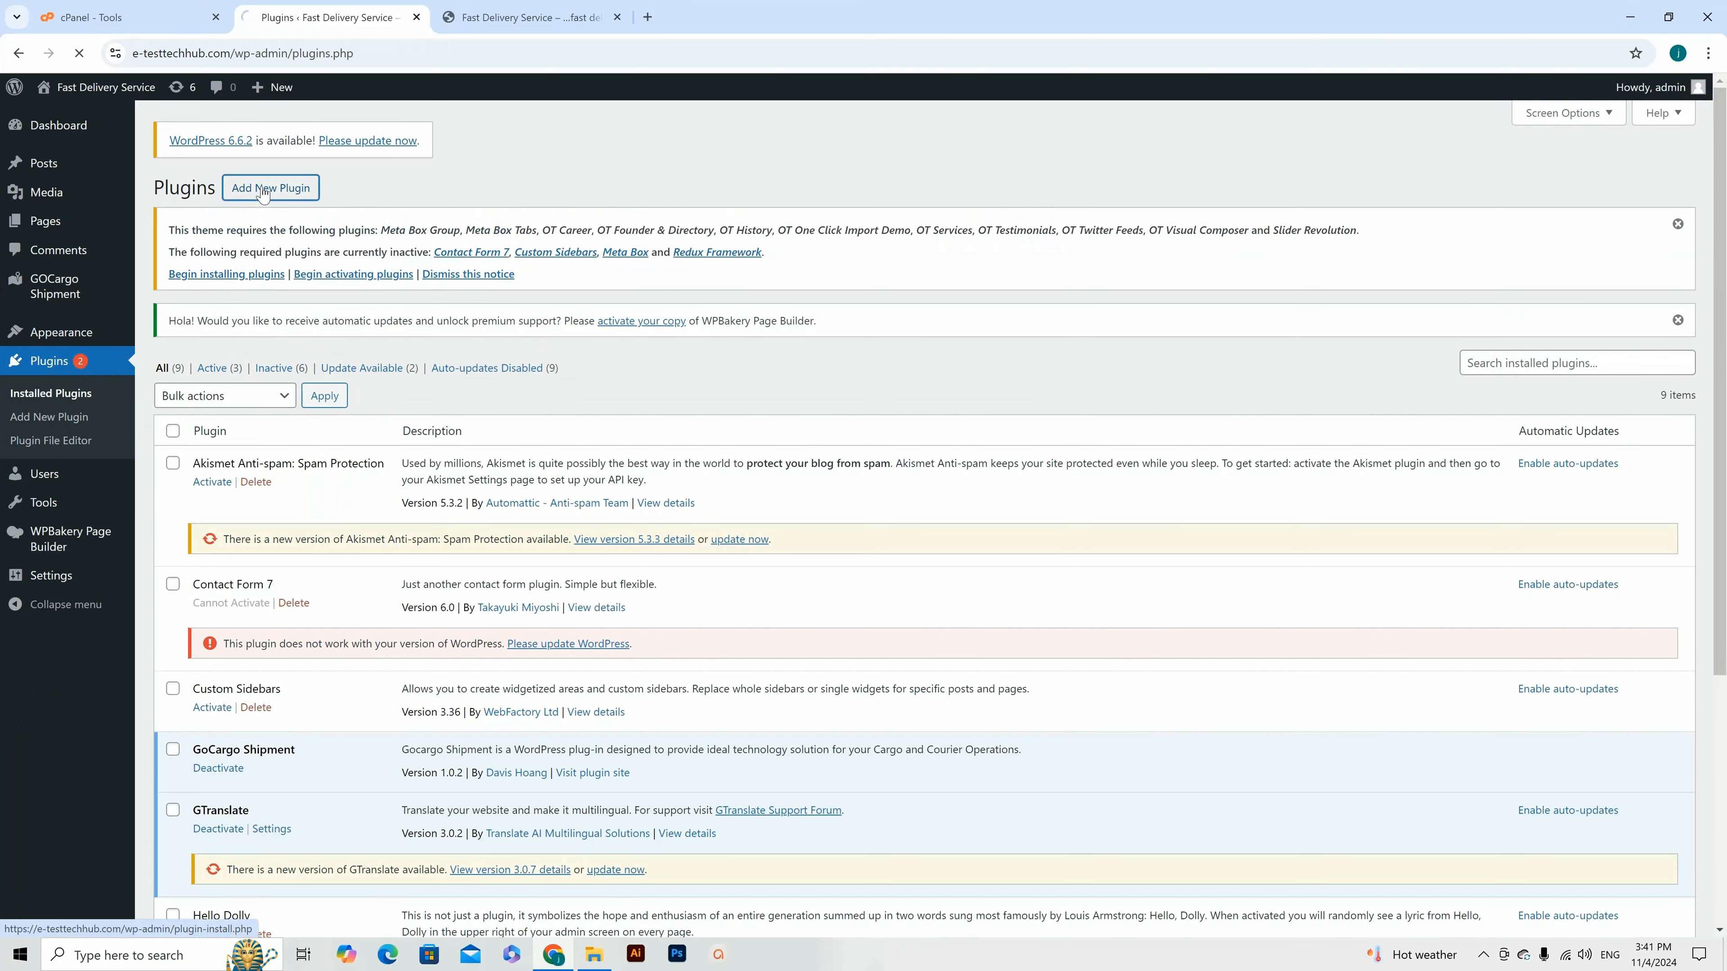
{"action": "left_click", "coordinate": [310, 191]}
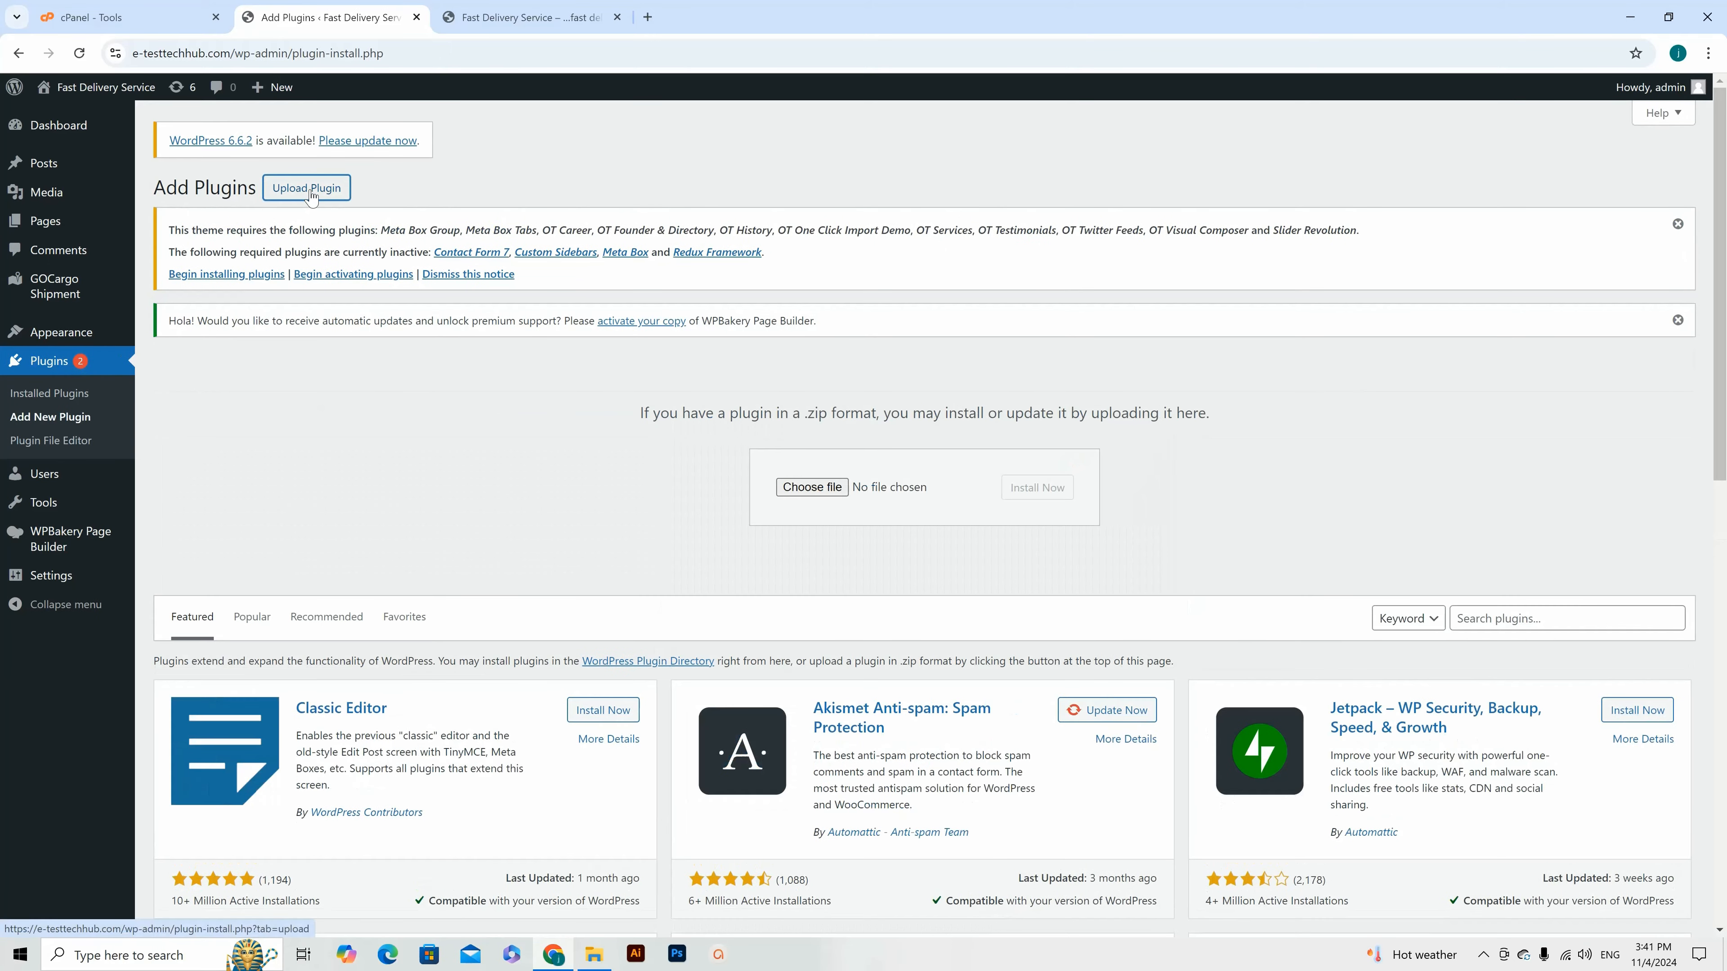
{"action": "left_click", "coordinate": [594, 954]}
{"action": "left_click", "coordinate": [1034, 667]}
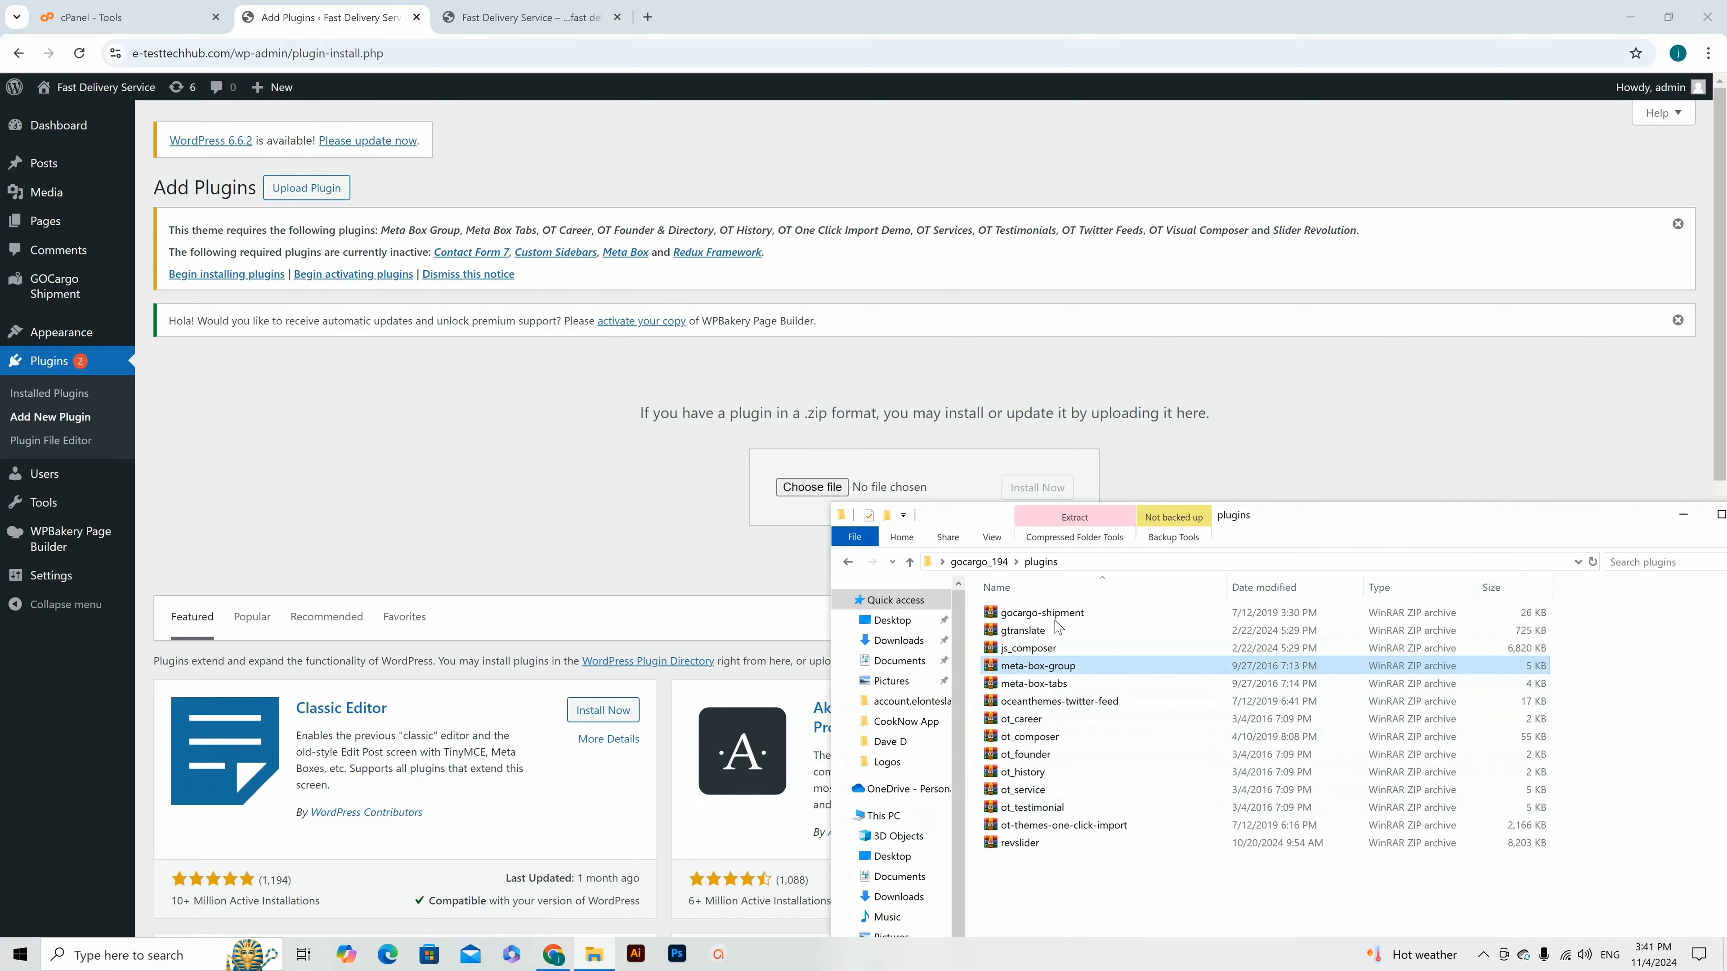
{"action": "left_click_drag", "start_coordinate": [1288, 507], "coordinate": [1294, 531]}
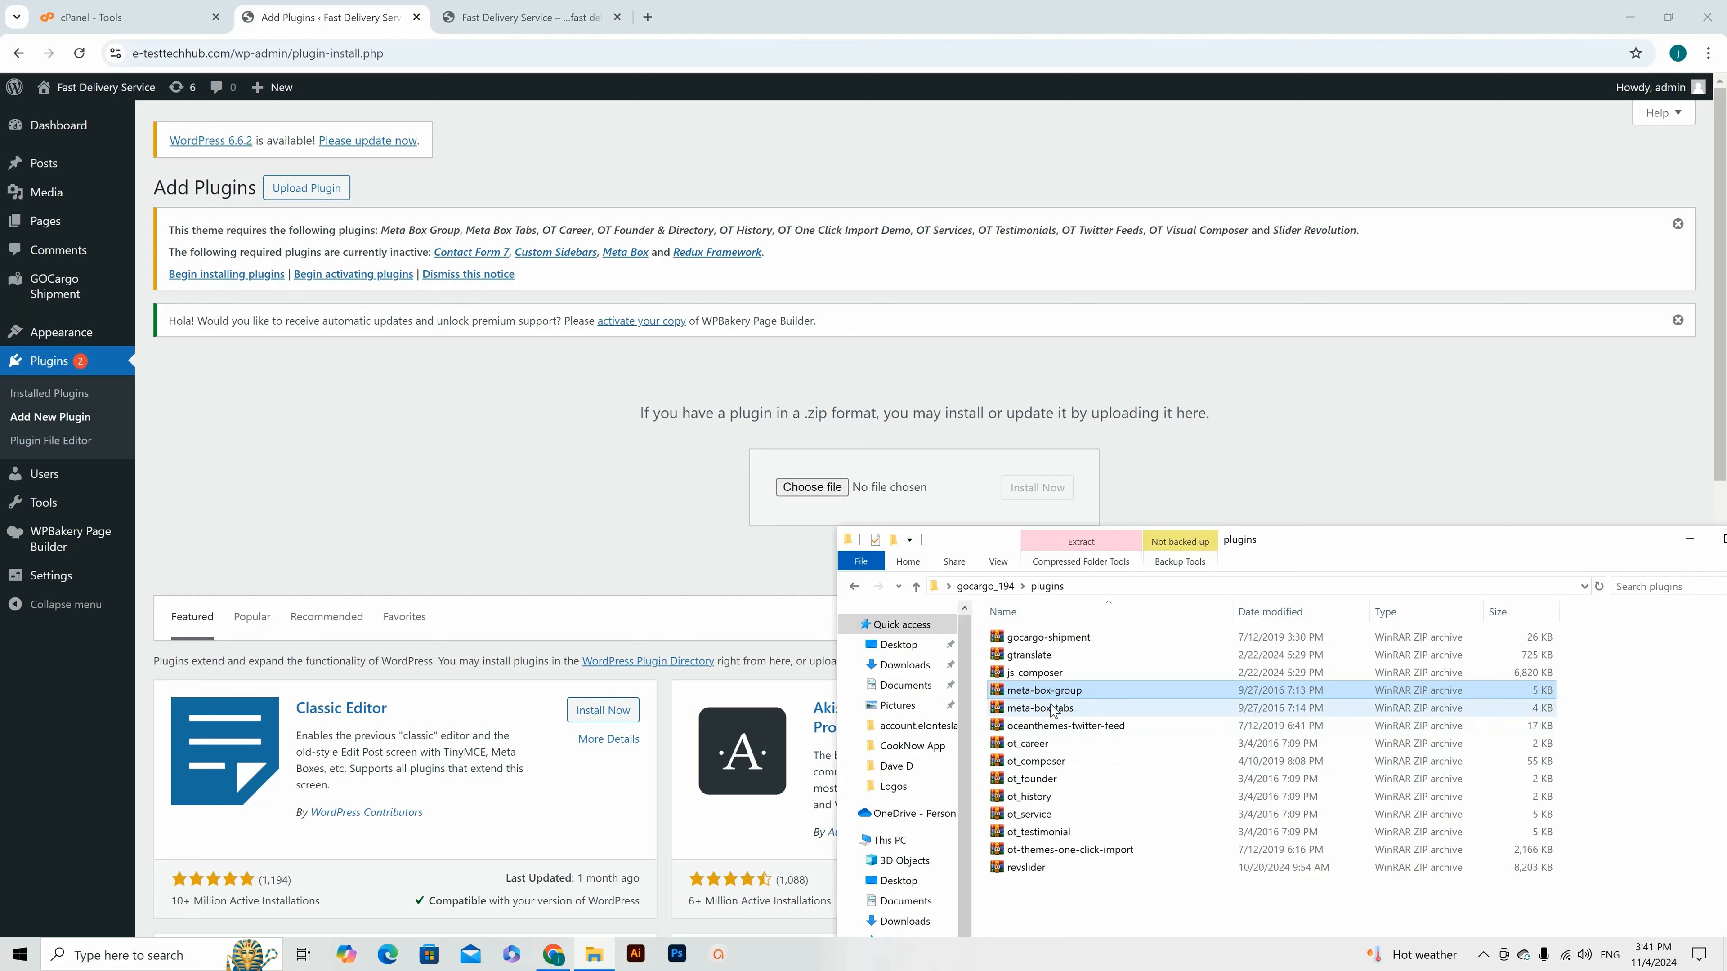
{"action": "left_click_drag", "start_coordinate": [1038, 695], "coordinate": [826, 479]}
{"action": "left_click", "coordinate": [1020, 491]}
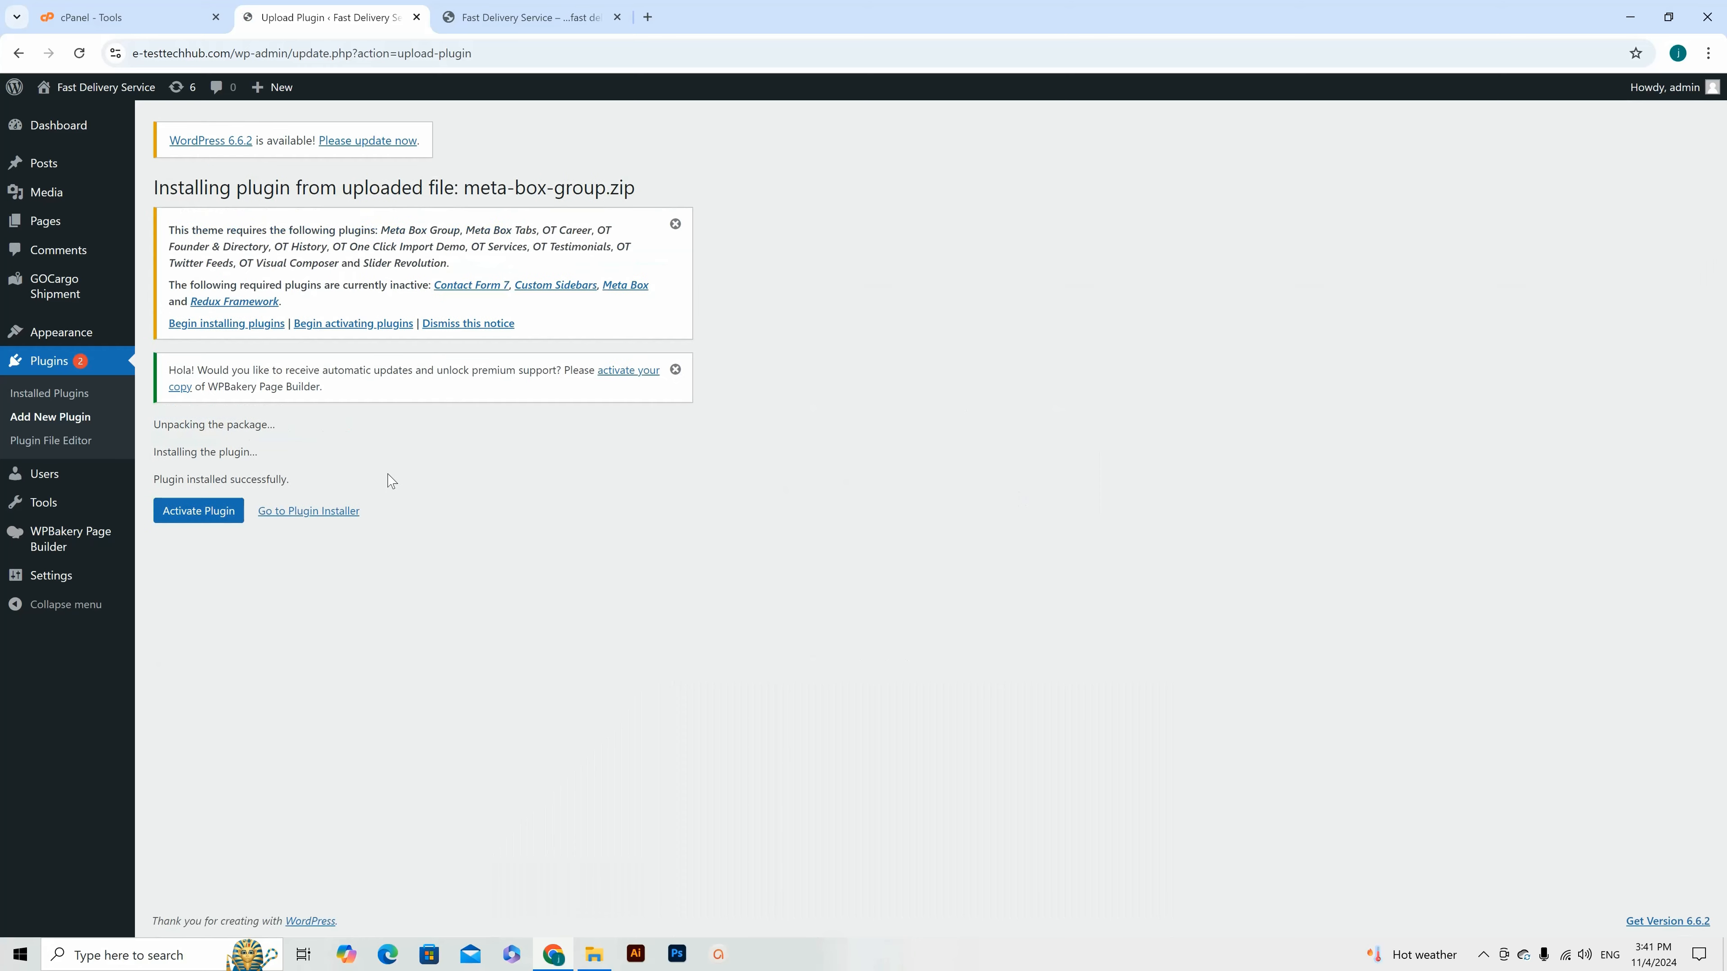
{"action": "left_click", "coordinate": [197, 511]}
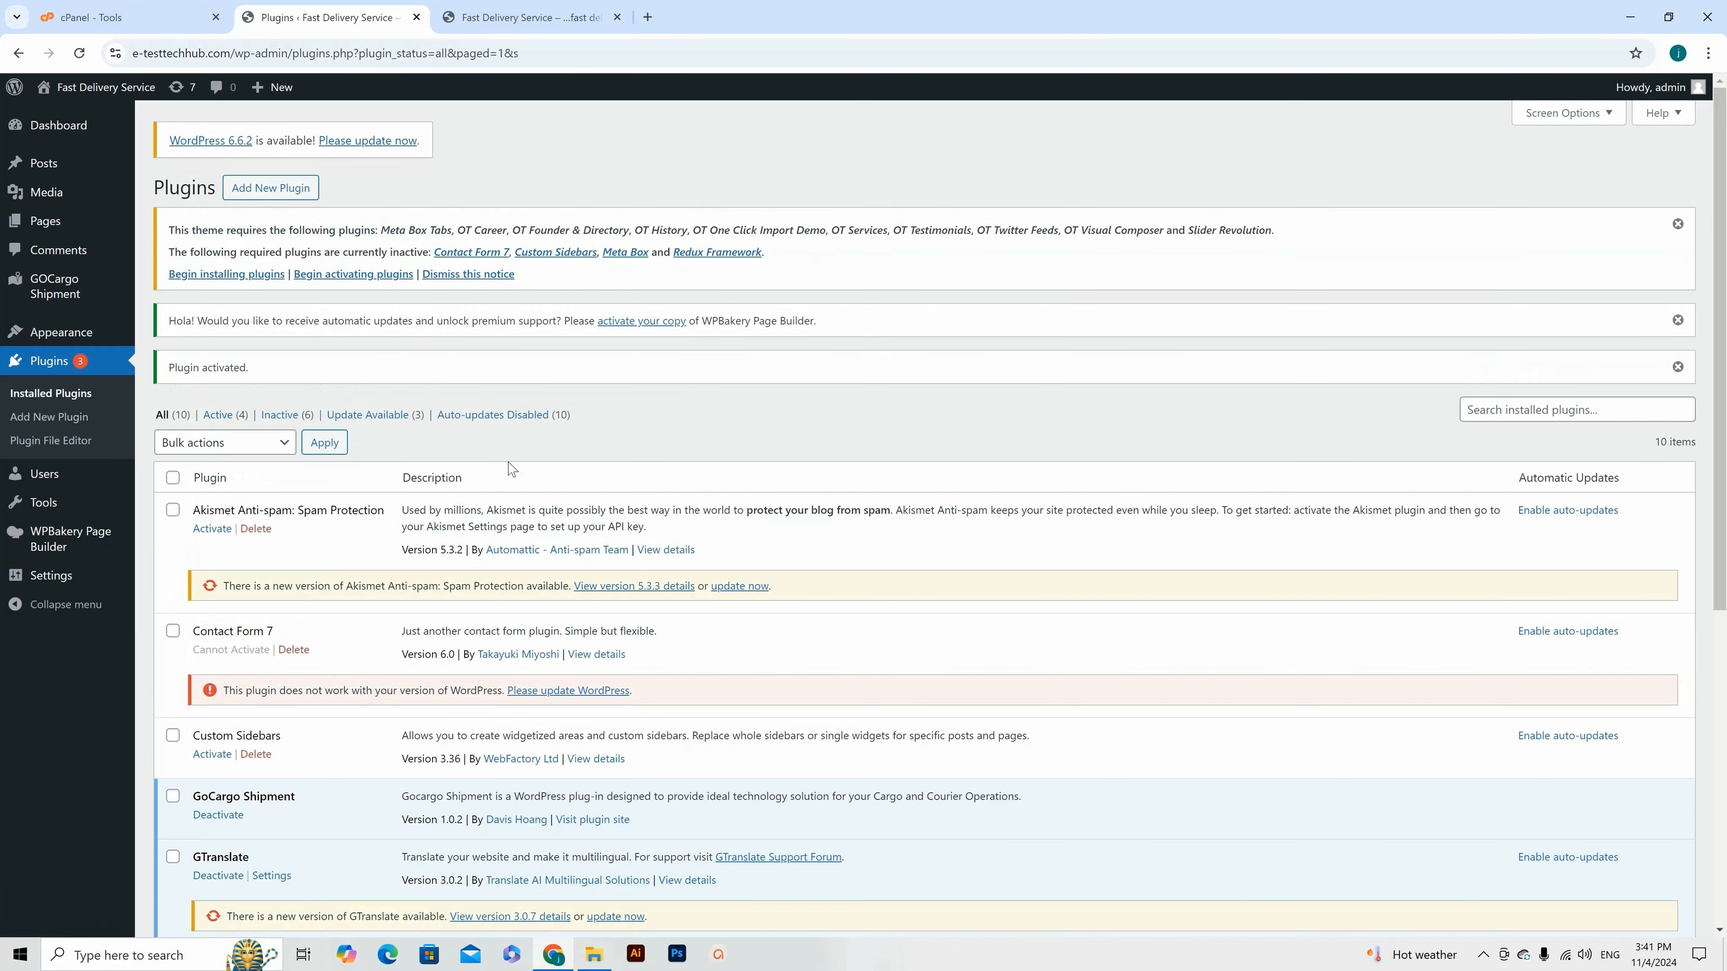
Step: Upload meta-box-tabs.zip from the plugins folder as a new plugin, then install and activate it
{"action": "left_click", "coordinate": [284, 187]}
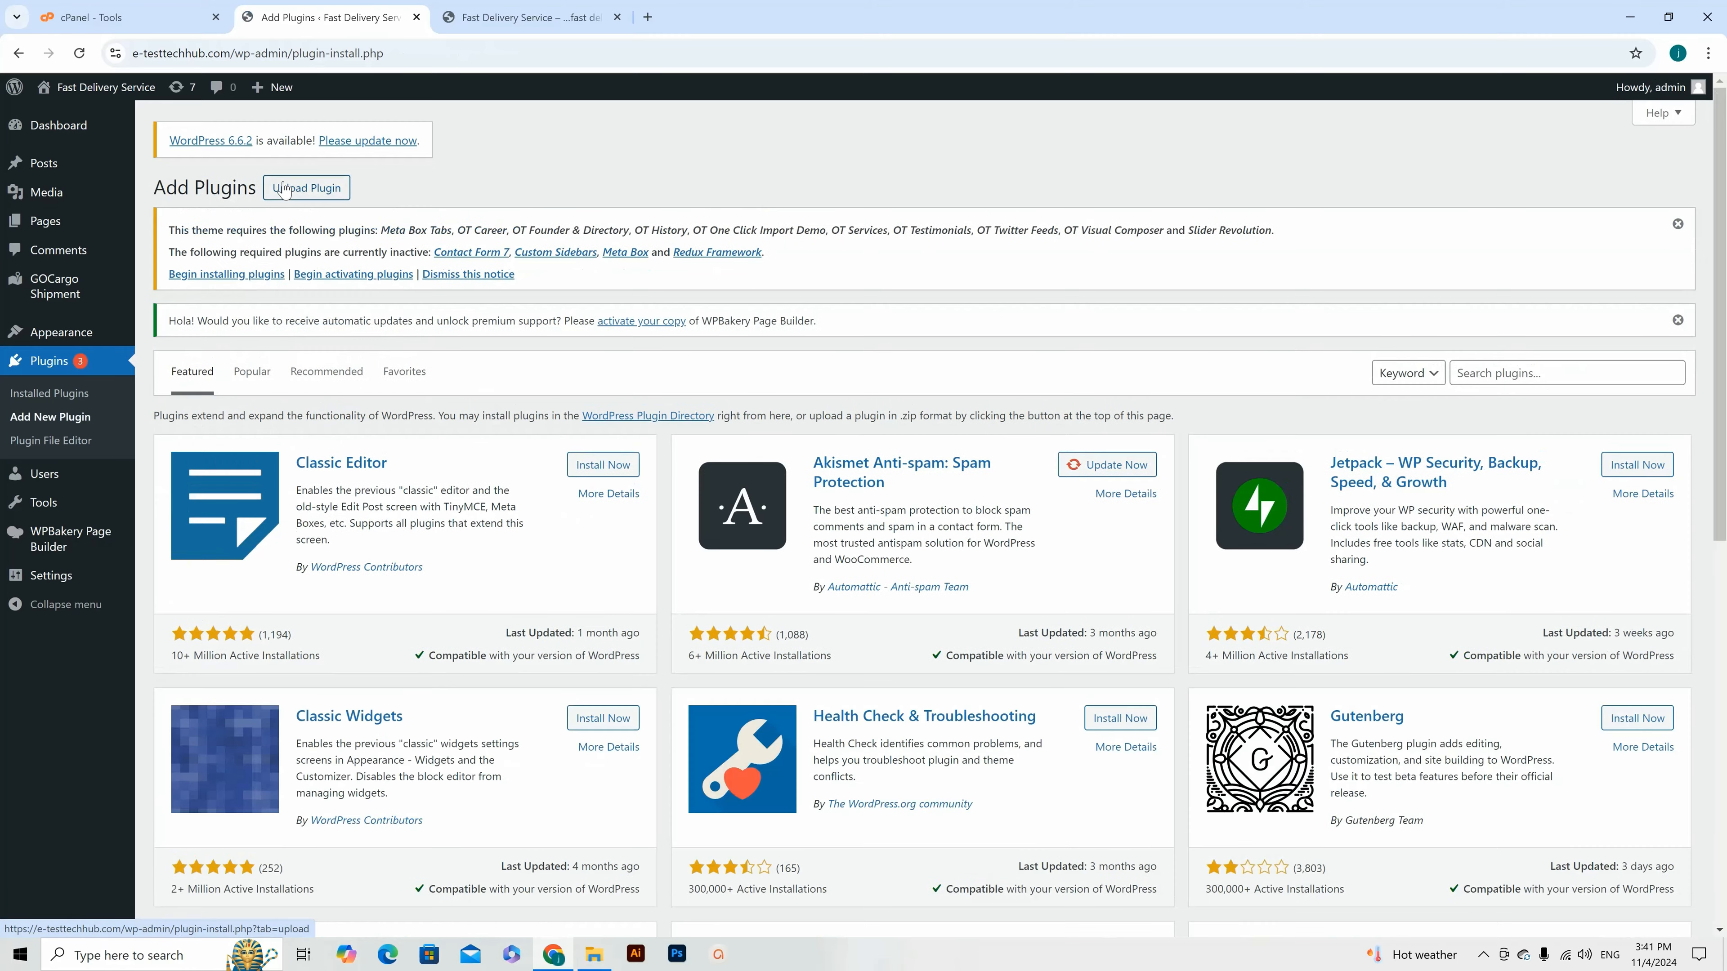
{"action": "left_click", "coordinate": [299, 194]}
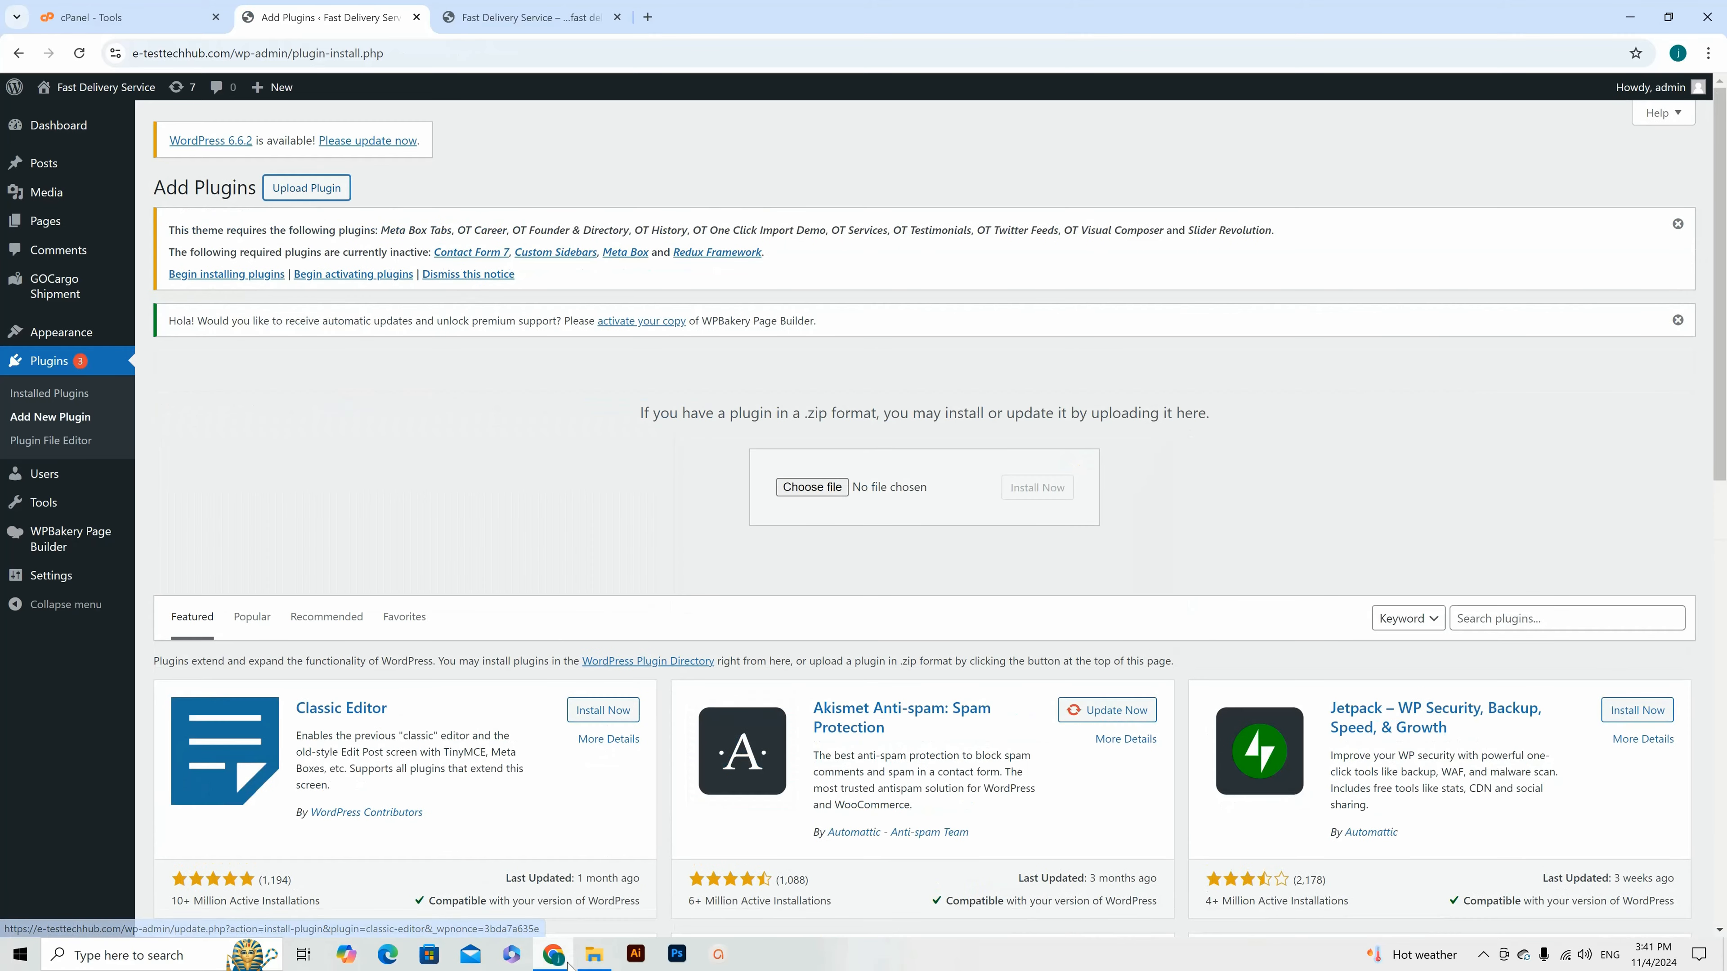
{"action": "left_click", "coordinate": [594, 954]}
{"action": "left_click_drag", "start_coordinate": [1069, 709], "coordinate": [833, 504]}
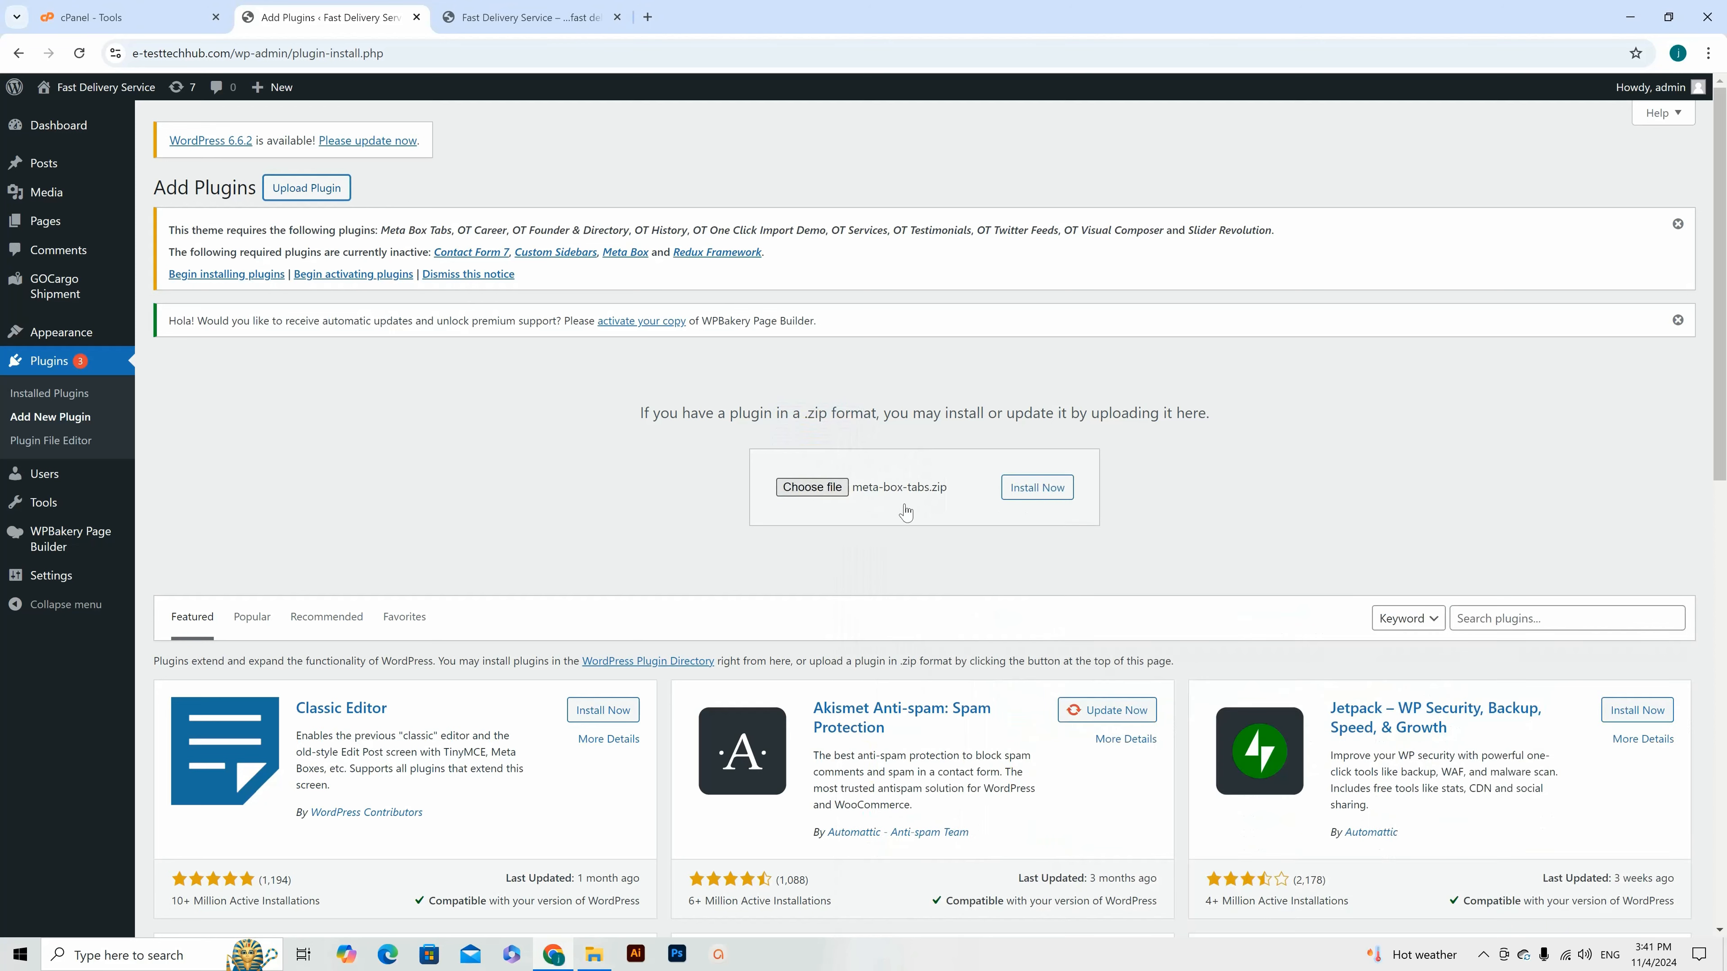
{"action": "left_click", "coordinate": [1037, 487]}
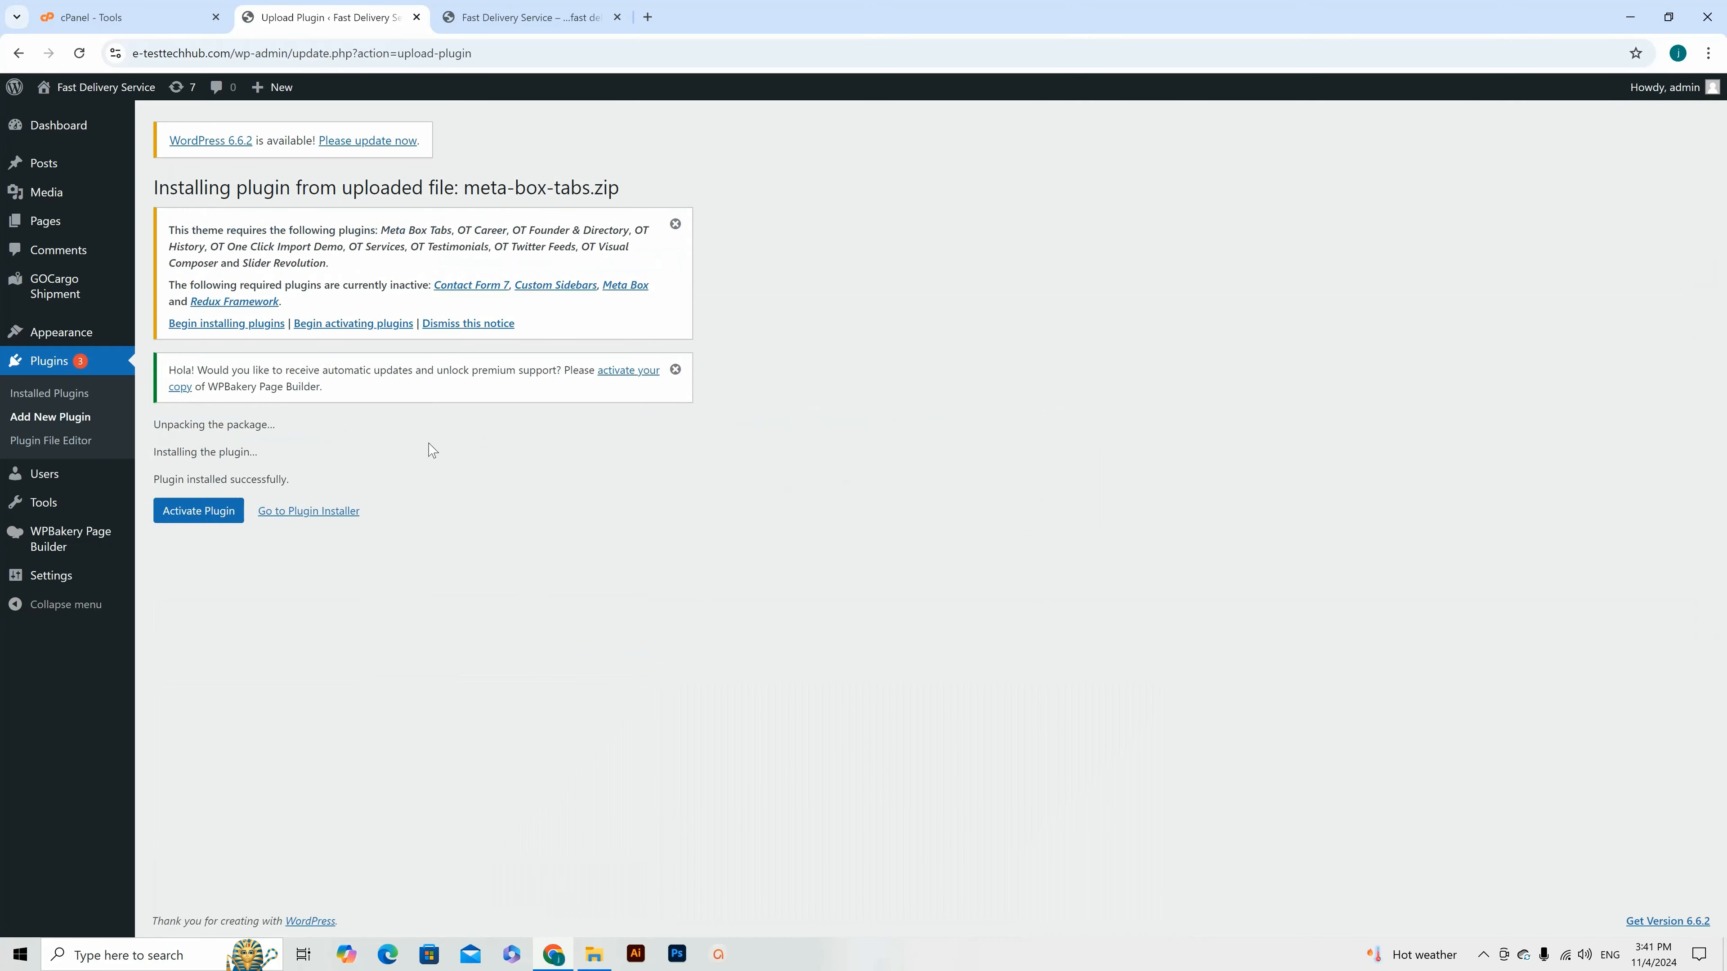
{"action": "left_click", "coordinate": [201, 517]}
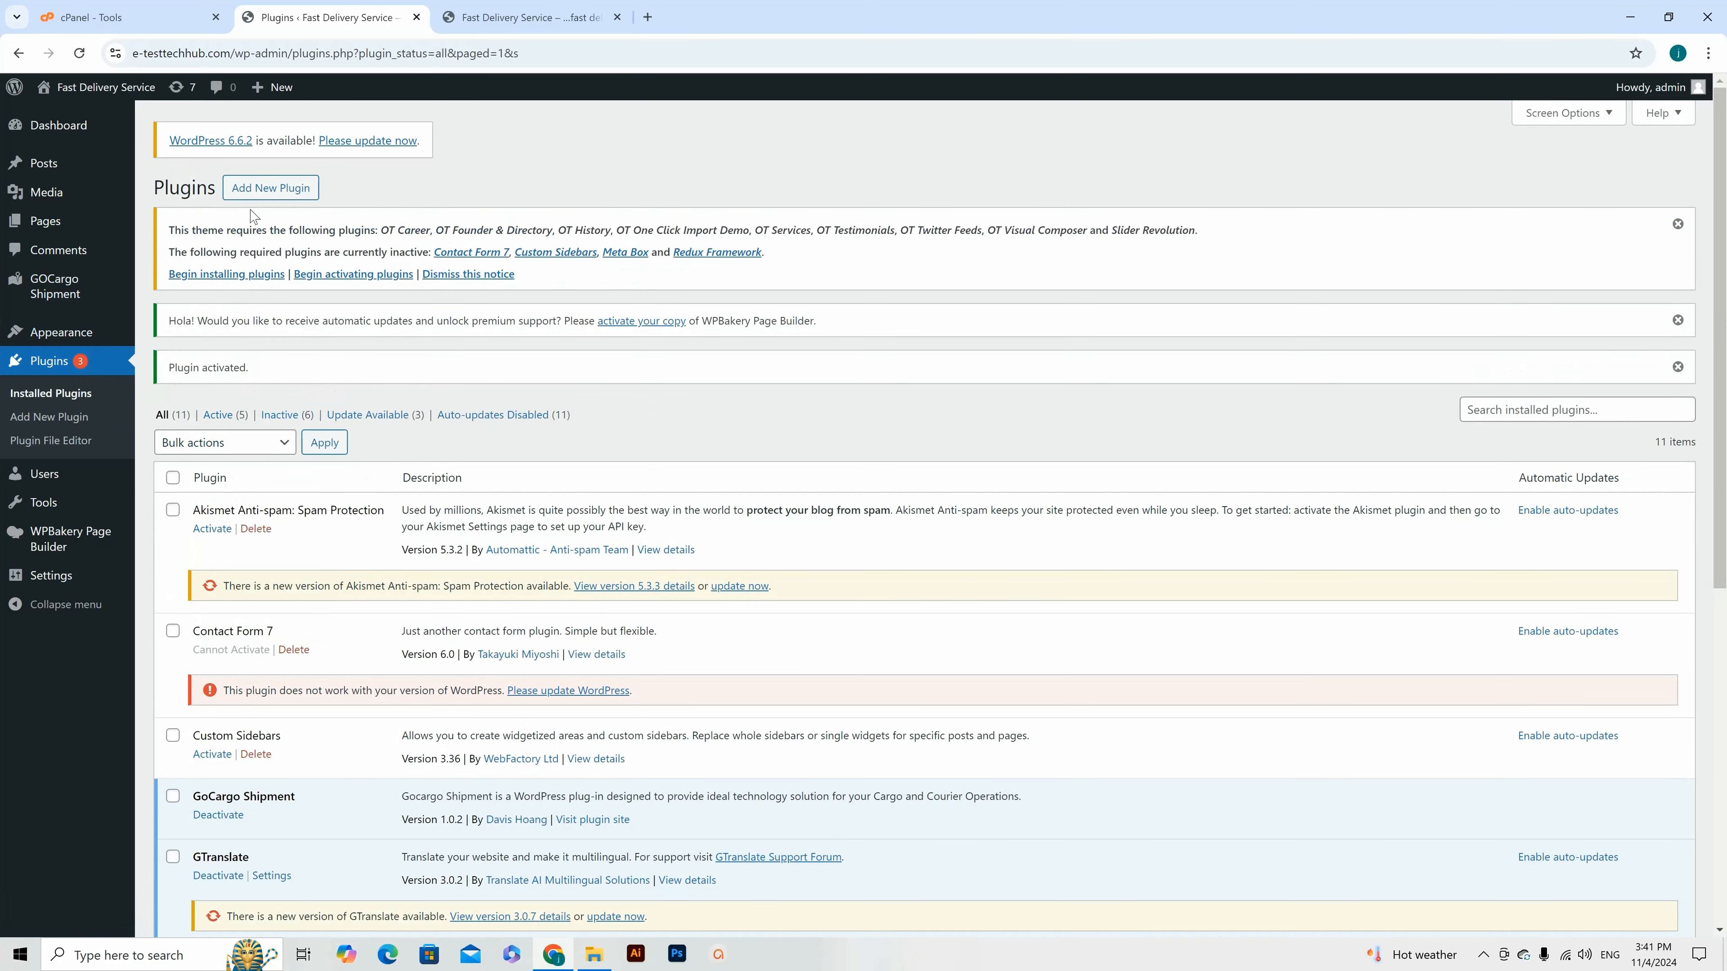
Step: Upload ot_career.zip from the plugins folder as a new plugin, then install and activate it
{"action": "left_click", "coordinate": [266, 191]}
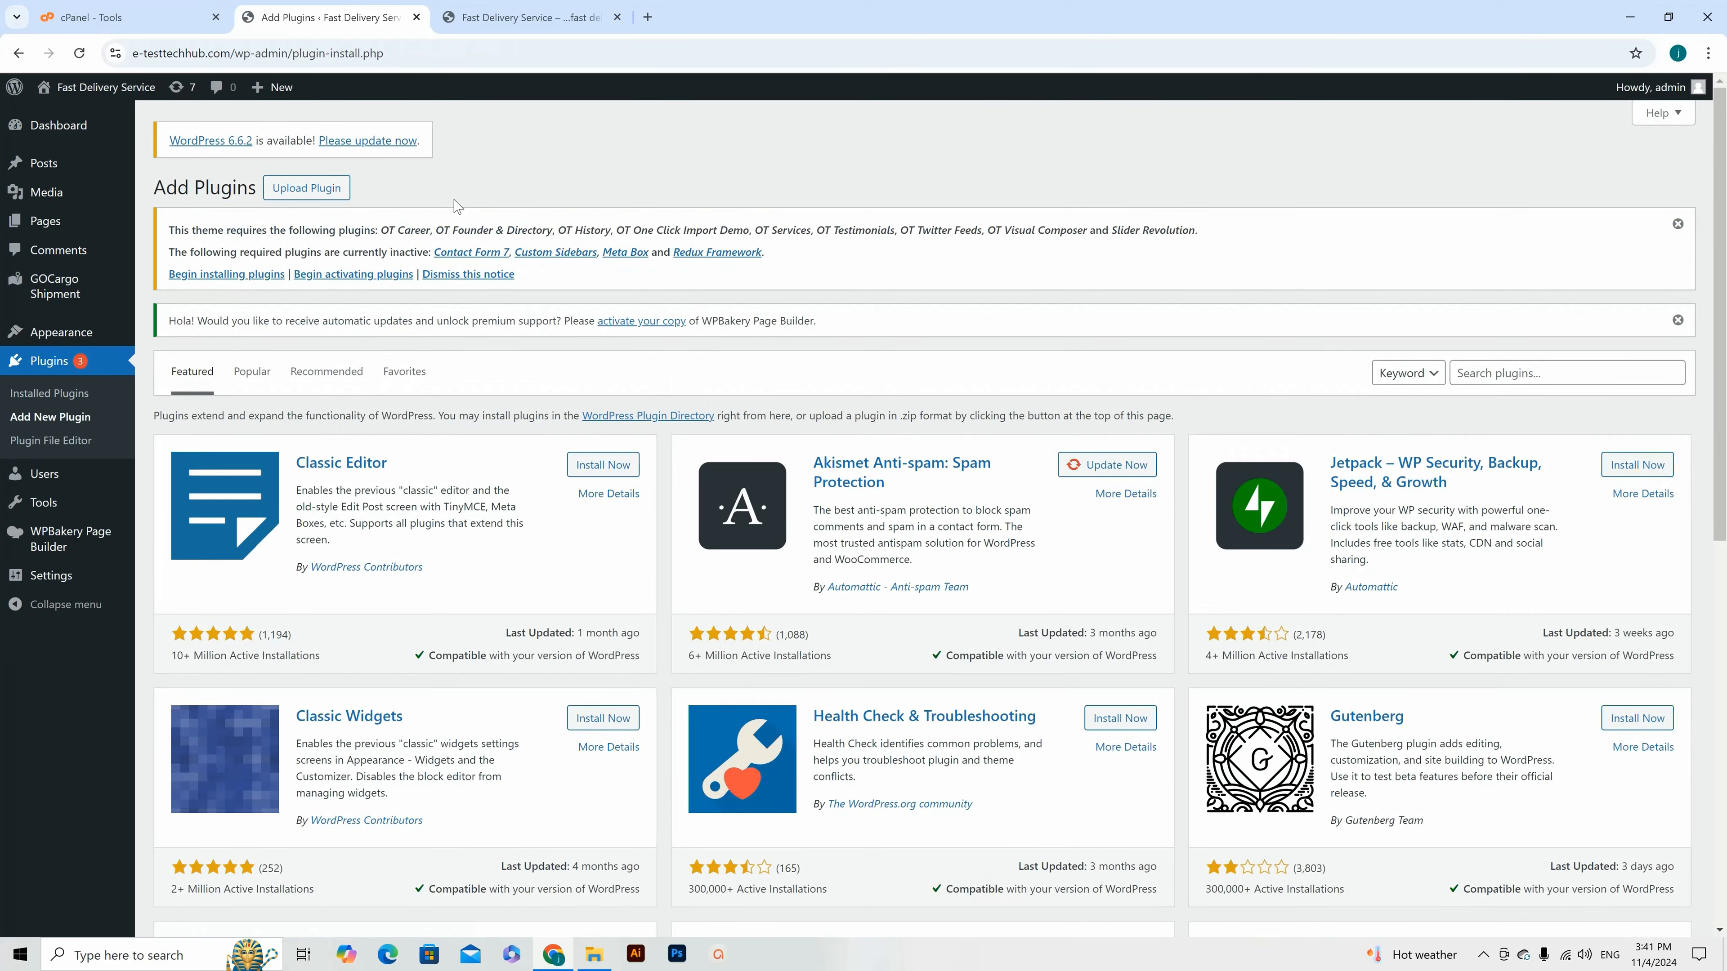
{"action": "left_click", "coordinate": [310, 192]}
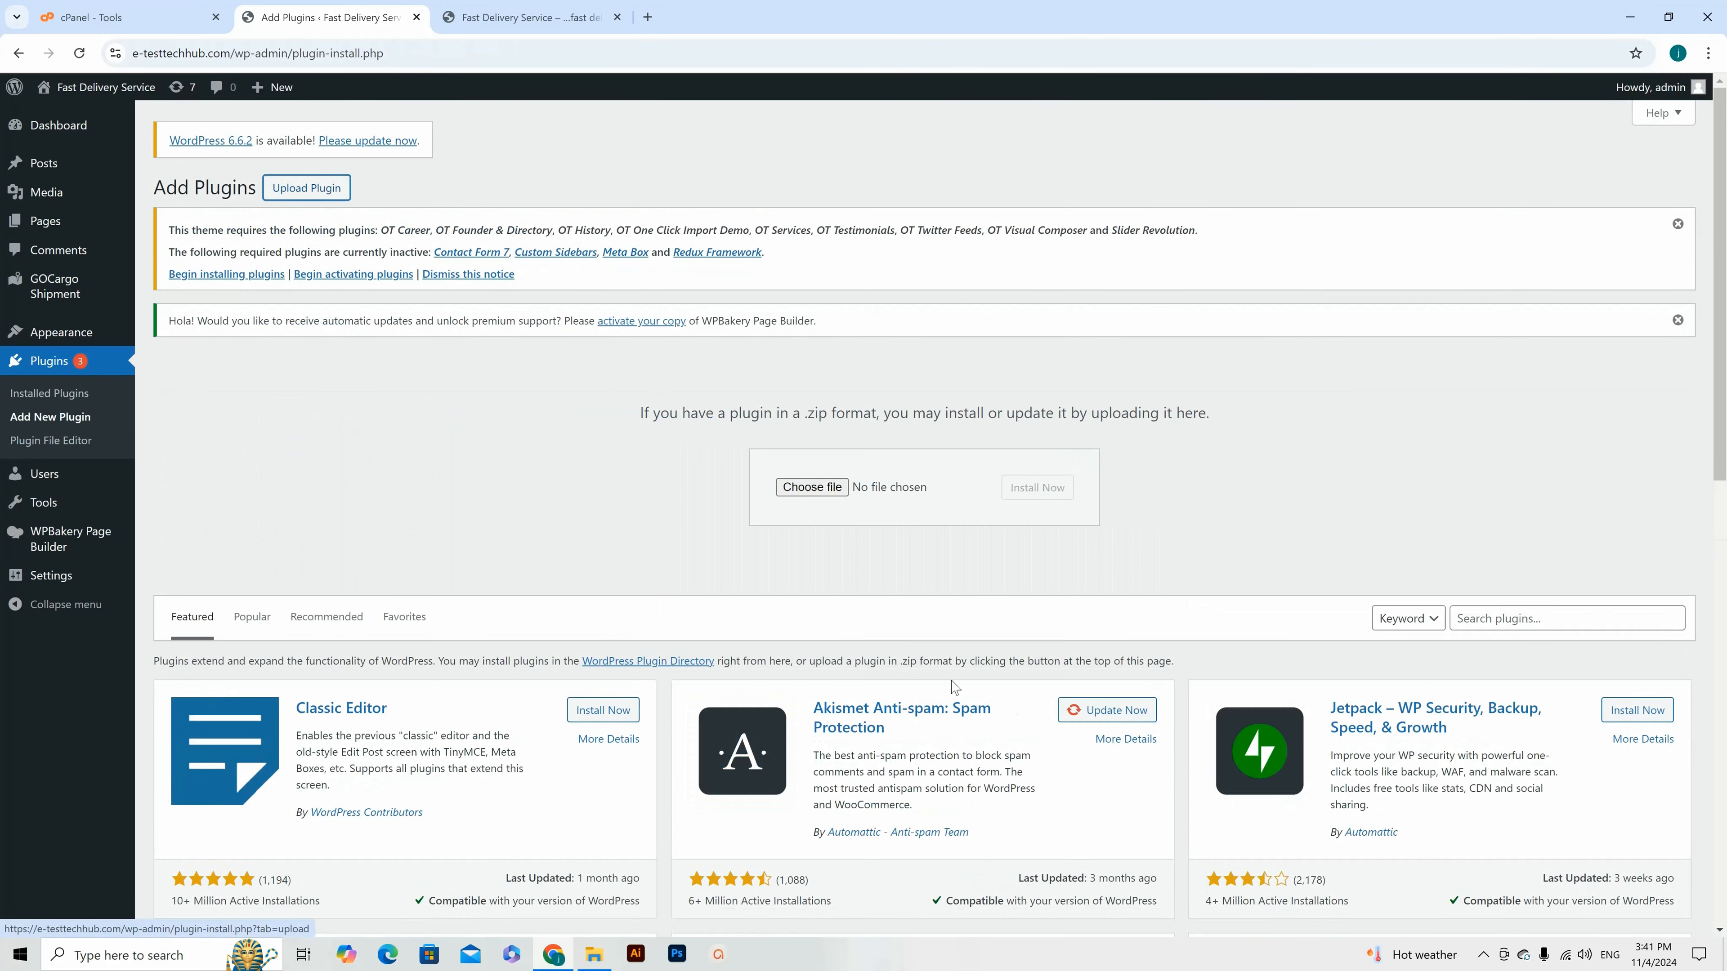
{"action": "left_click", "coordinate": [593, 955]}
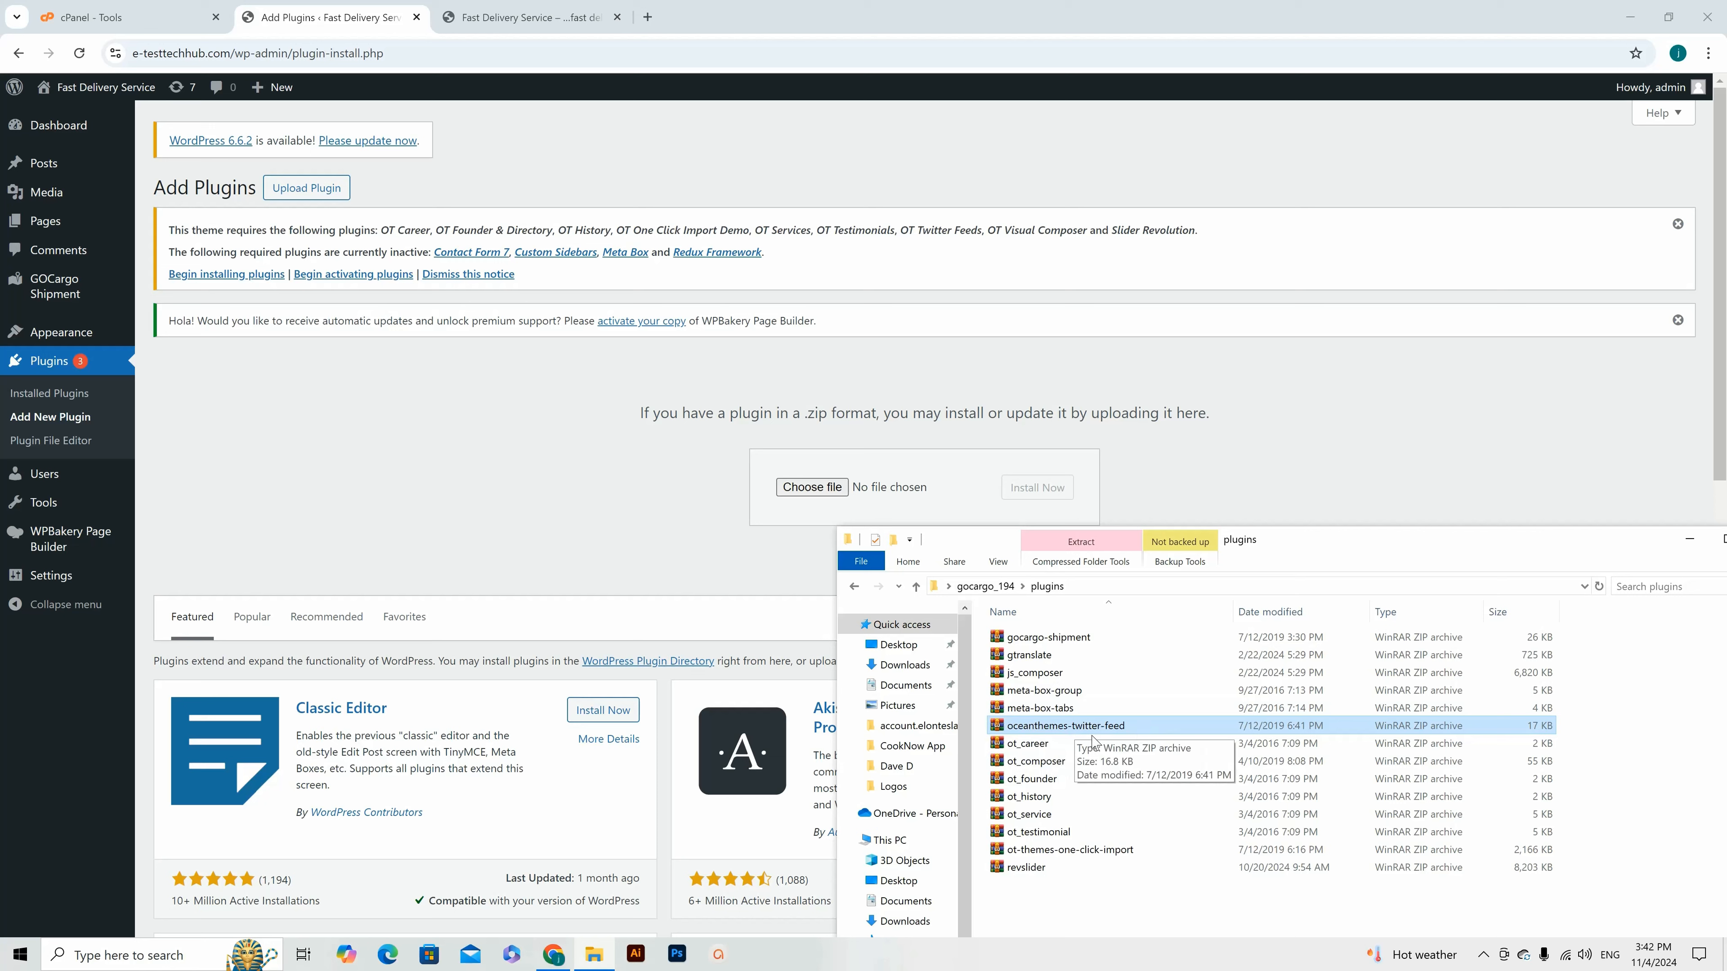
{"action": "left_click_drag", "start_coordinate": [1044, 744], "coordinate": [828, 507]}
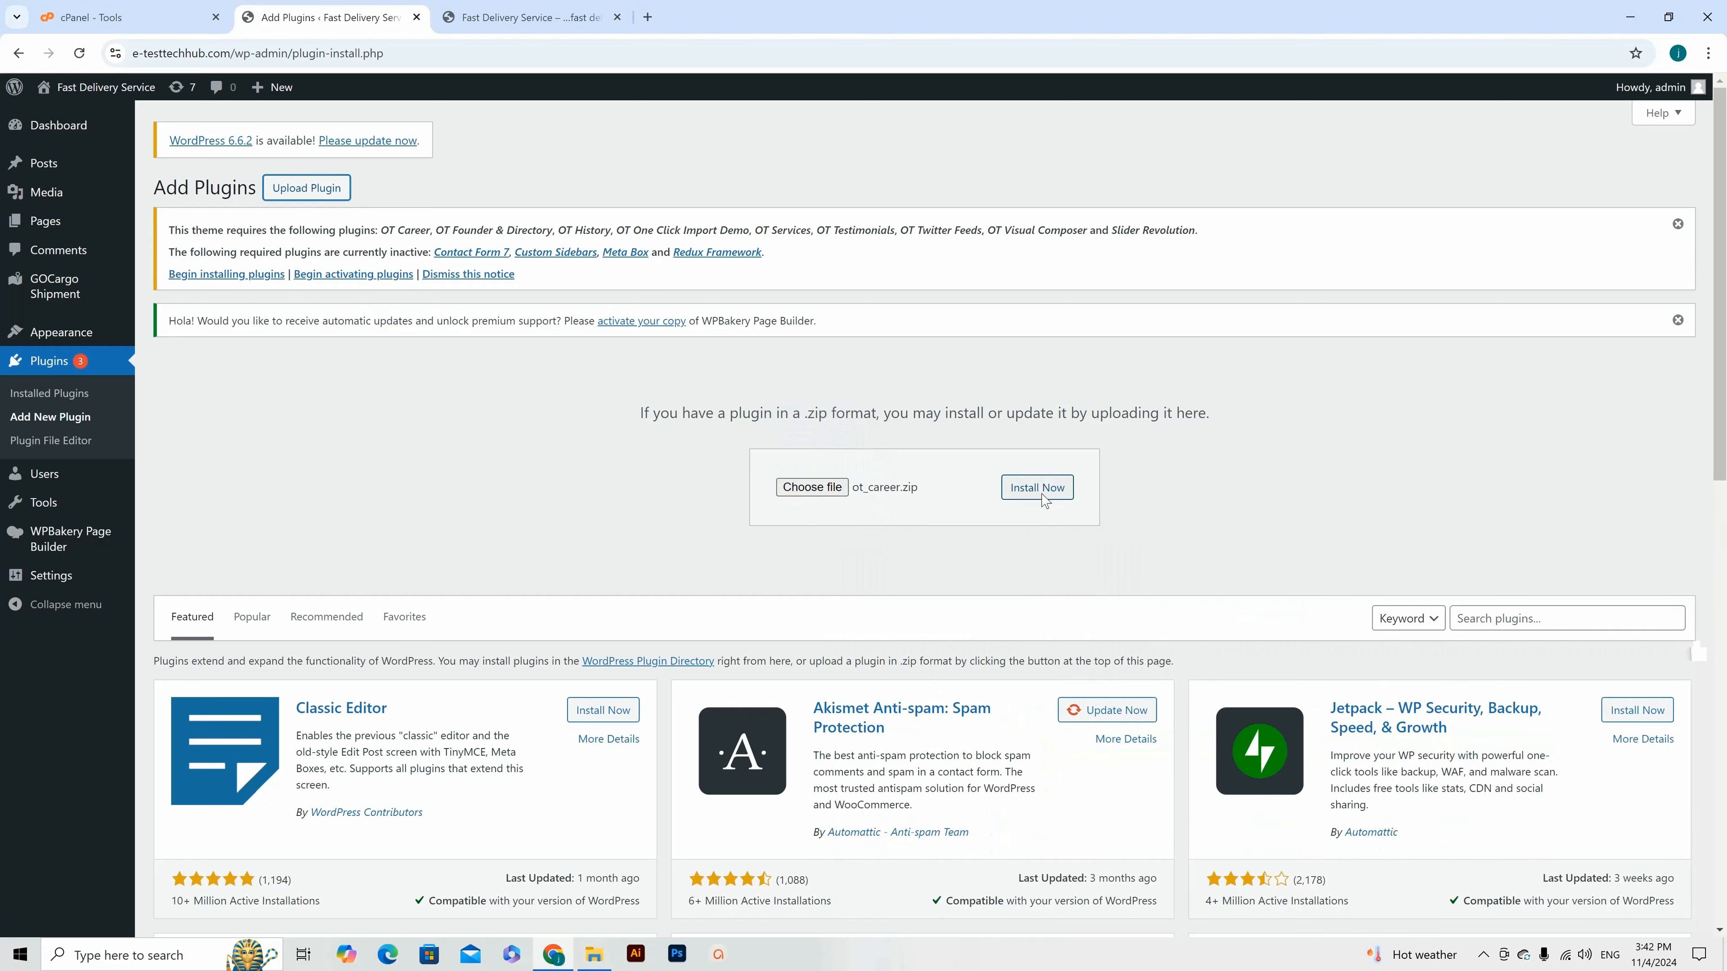
{"action": "left_click", "coordinate": [1037, 488]}
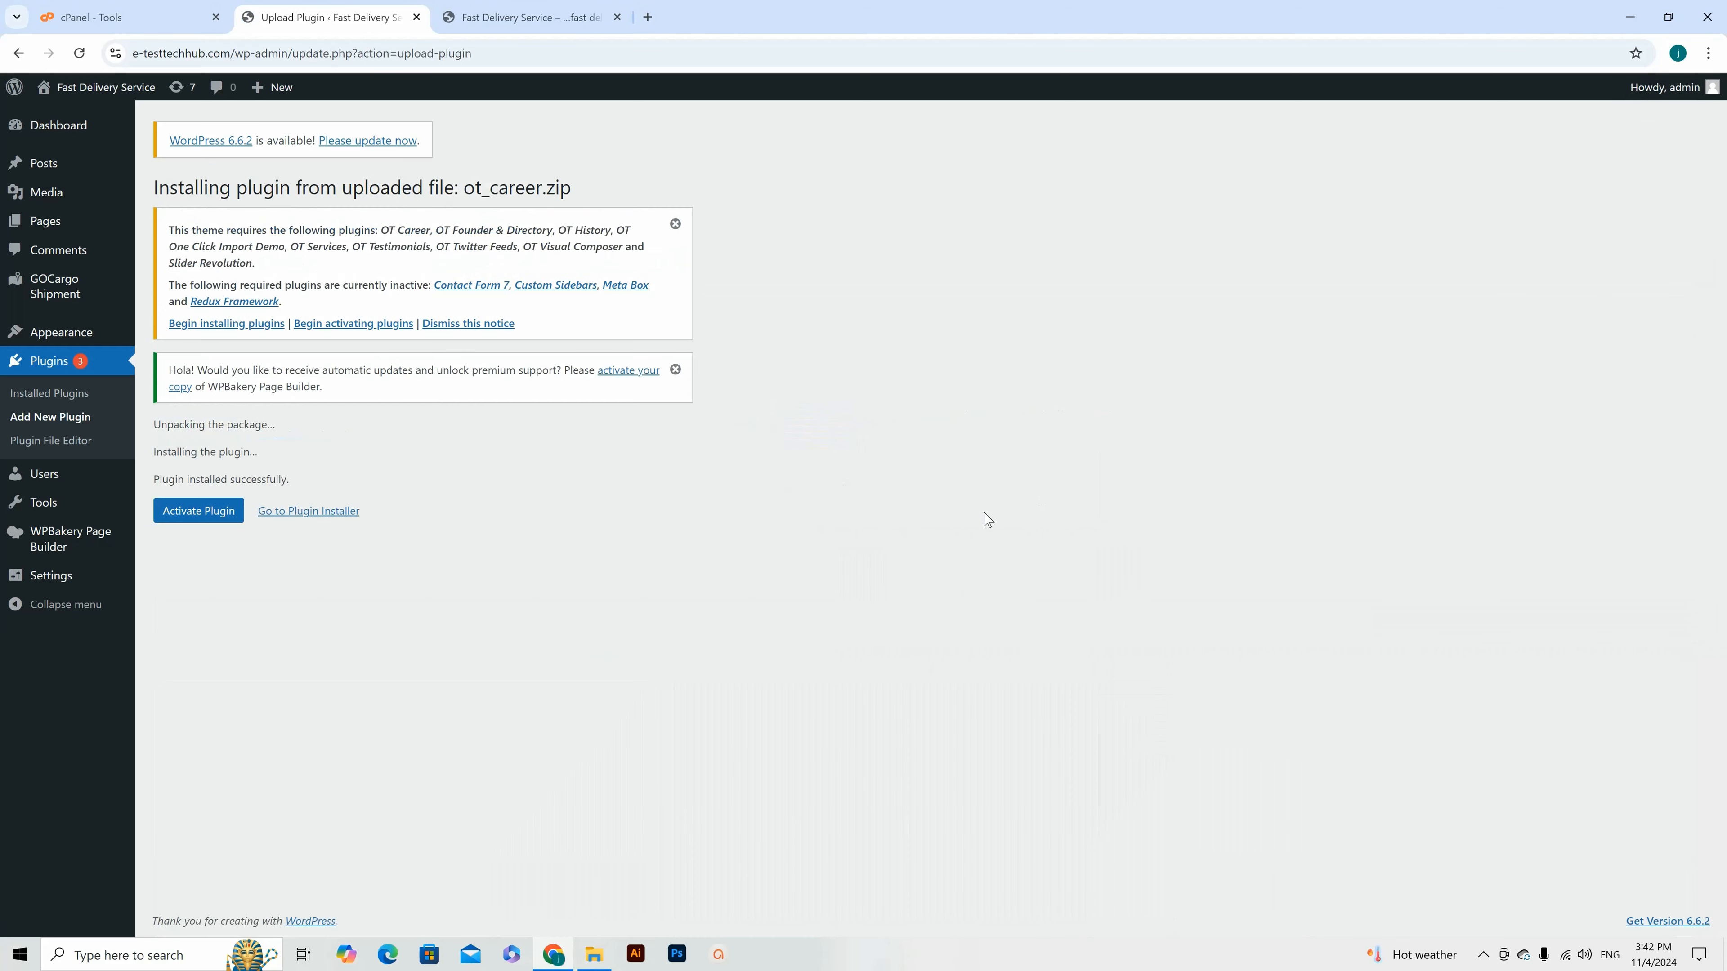
{"action": "left_click", "coordinate": [199, 510]}
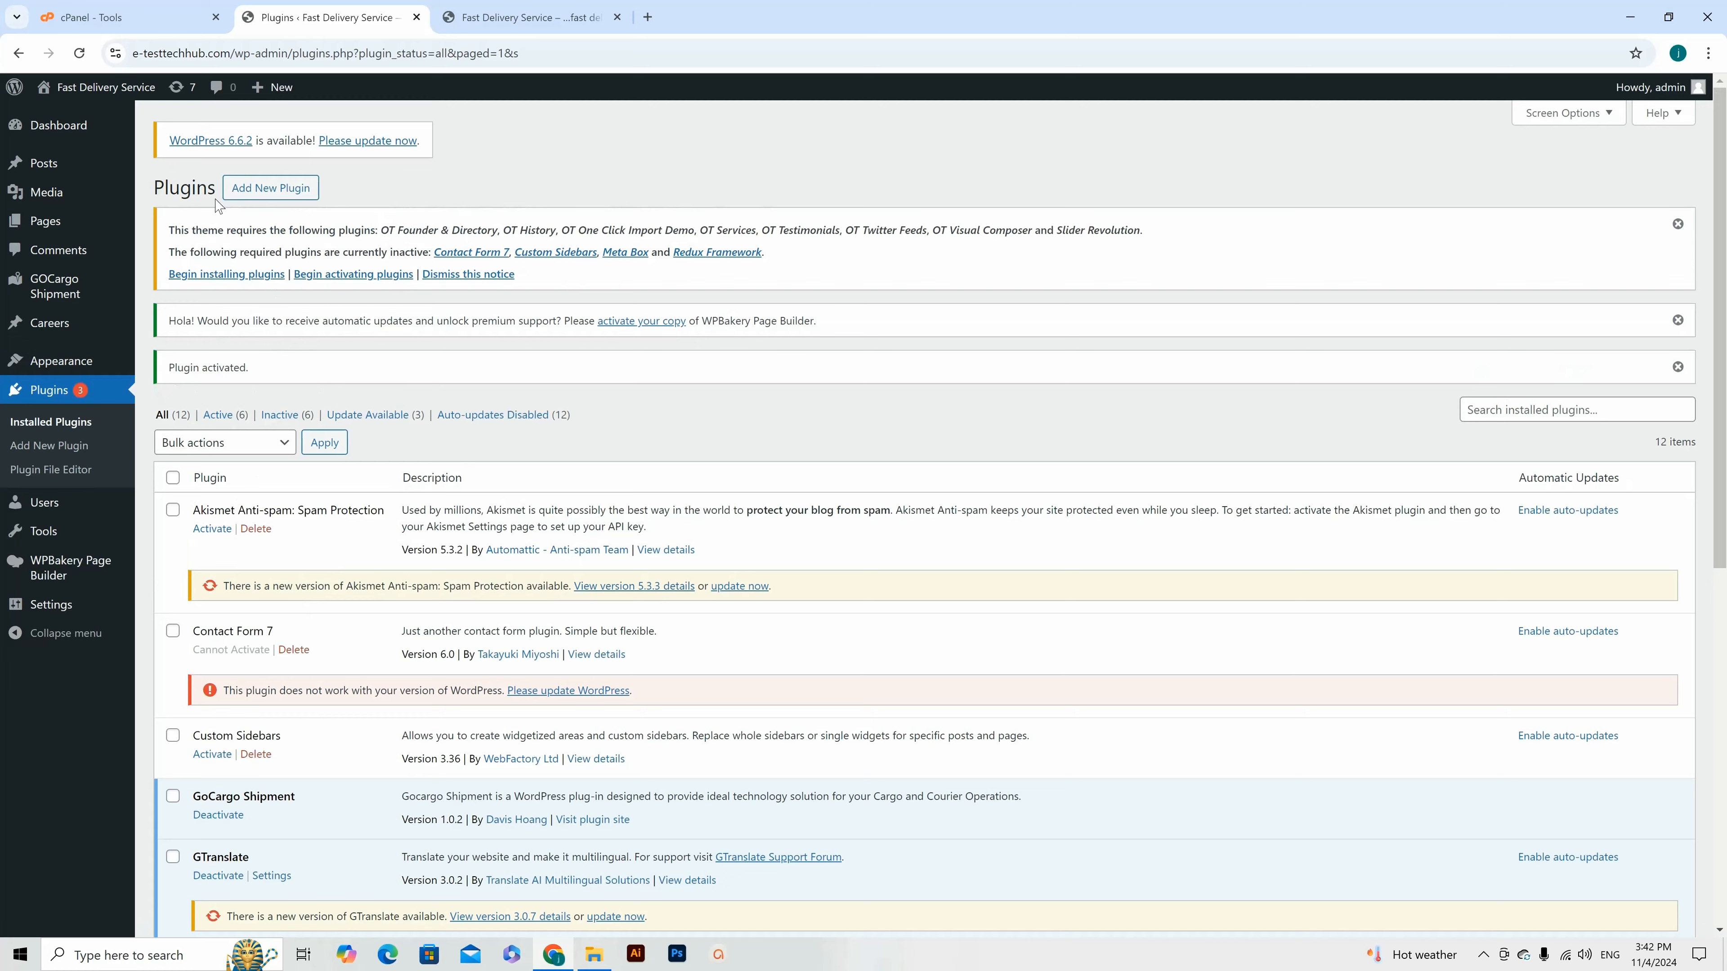
Step: Upload ot_composer.zip from the plugins folder as a new plugin, then install and activate it
{"action": "left_click", "coordinate": [238, 193]}
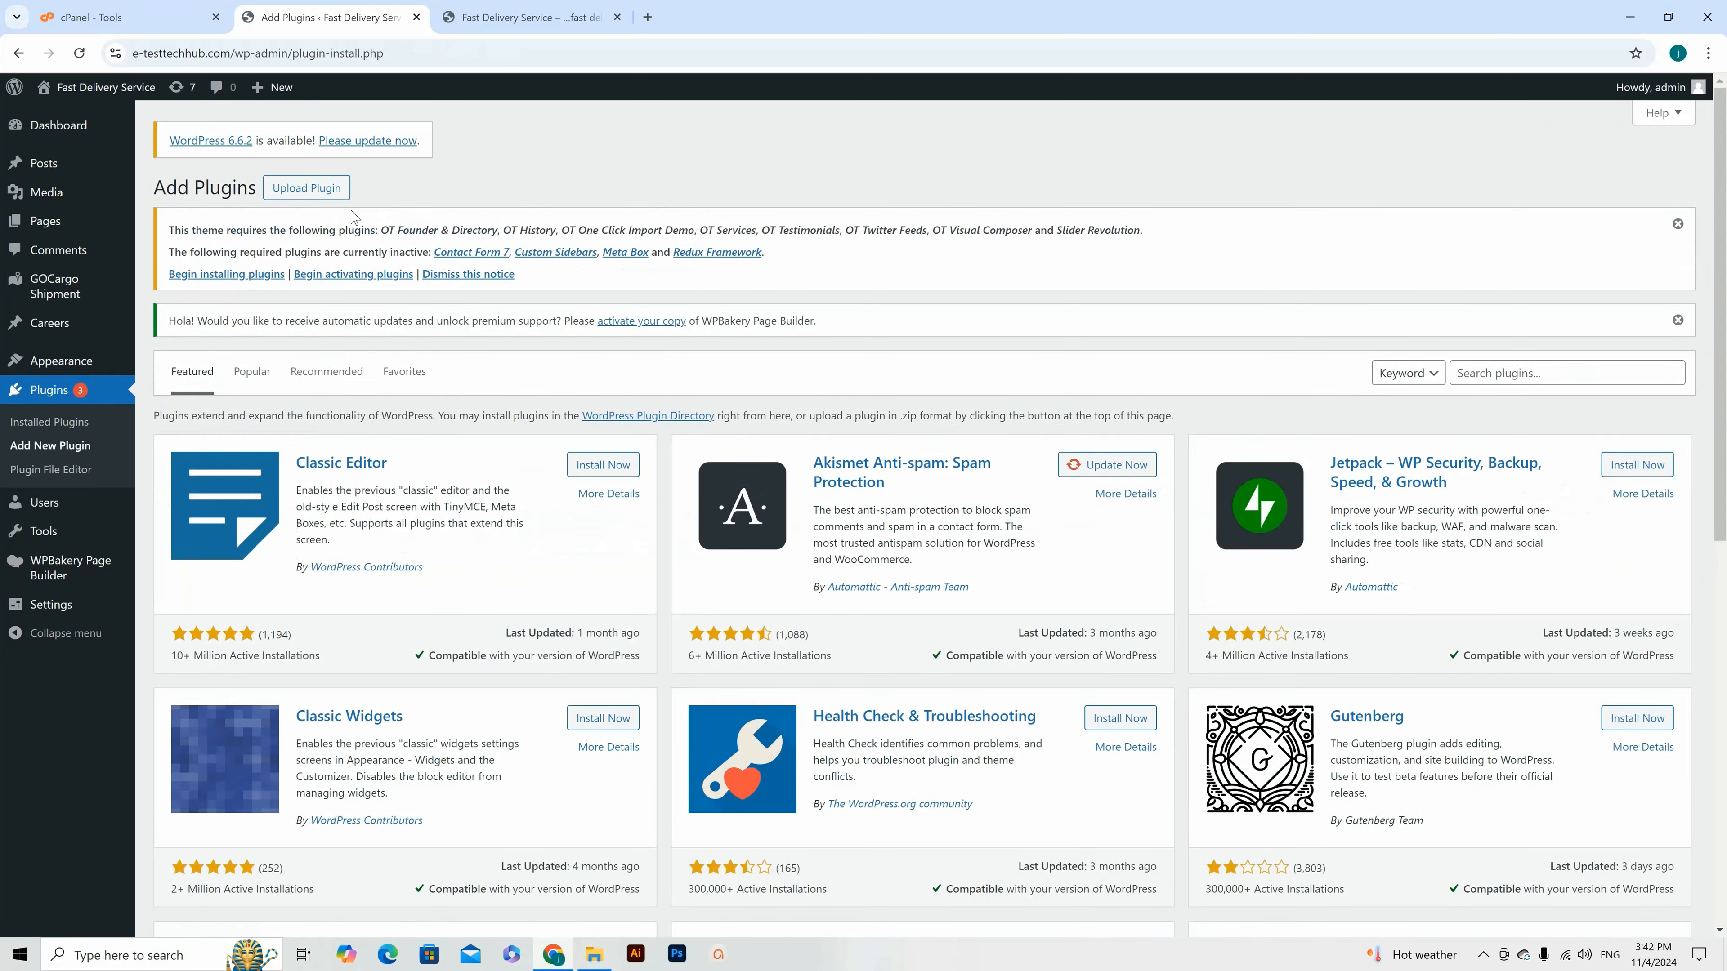
{"action": "left_click", "coordinate": [306, 187]}
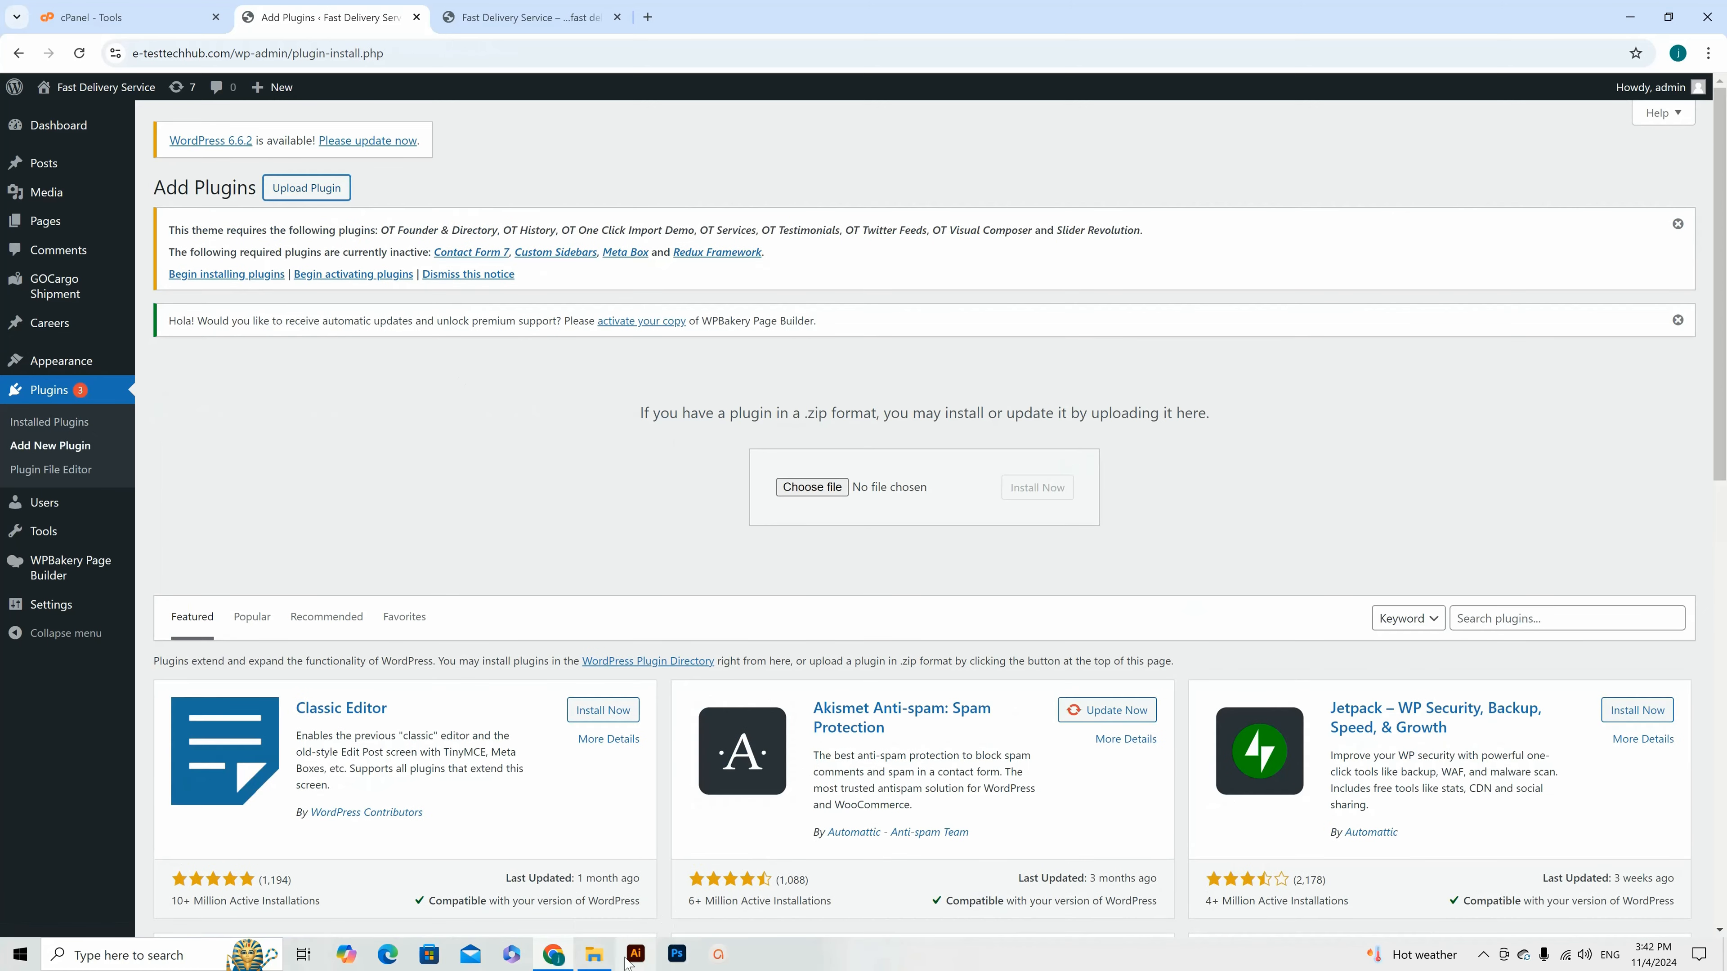
{"action": "left_click", "coordinate": [596, 954]}
{"action": "left_click", "coordinate": [1051, 767]}
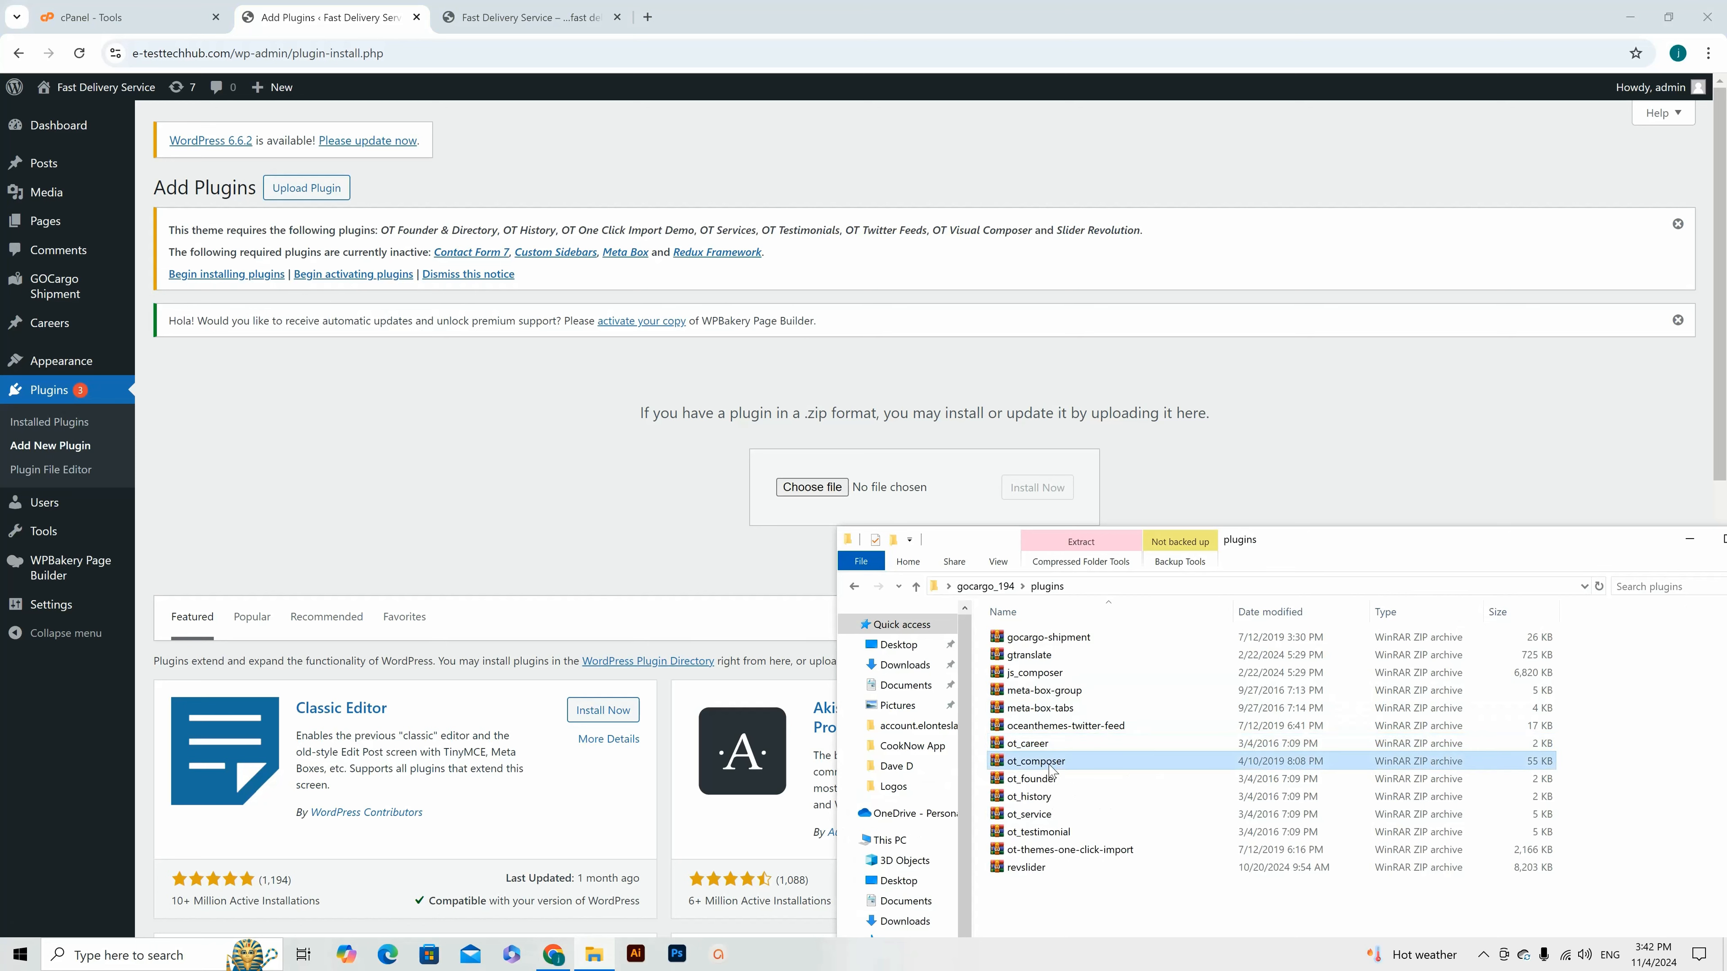
{"action": "left_click_drag", "start_coordinate": [1050, 767], "coordinate": [850, 487]}
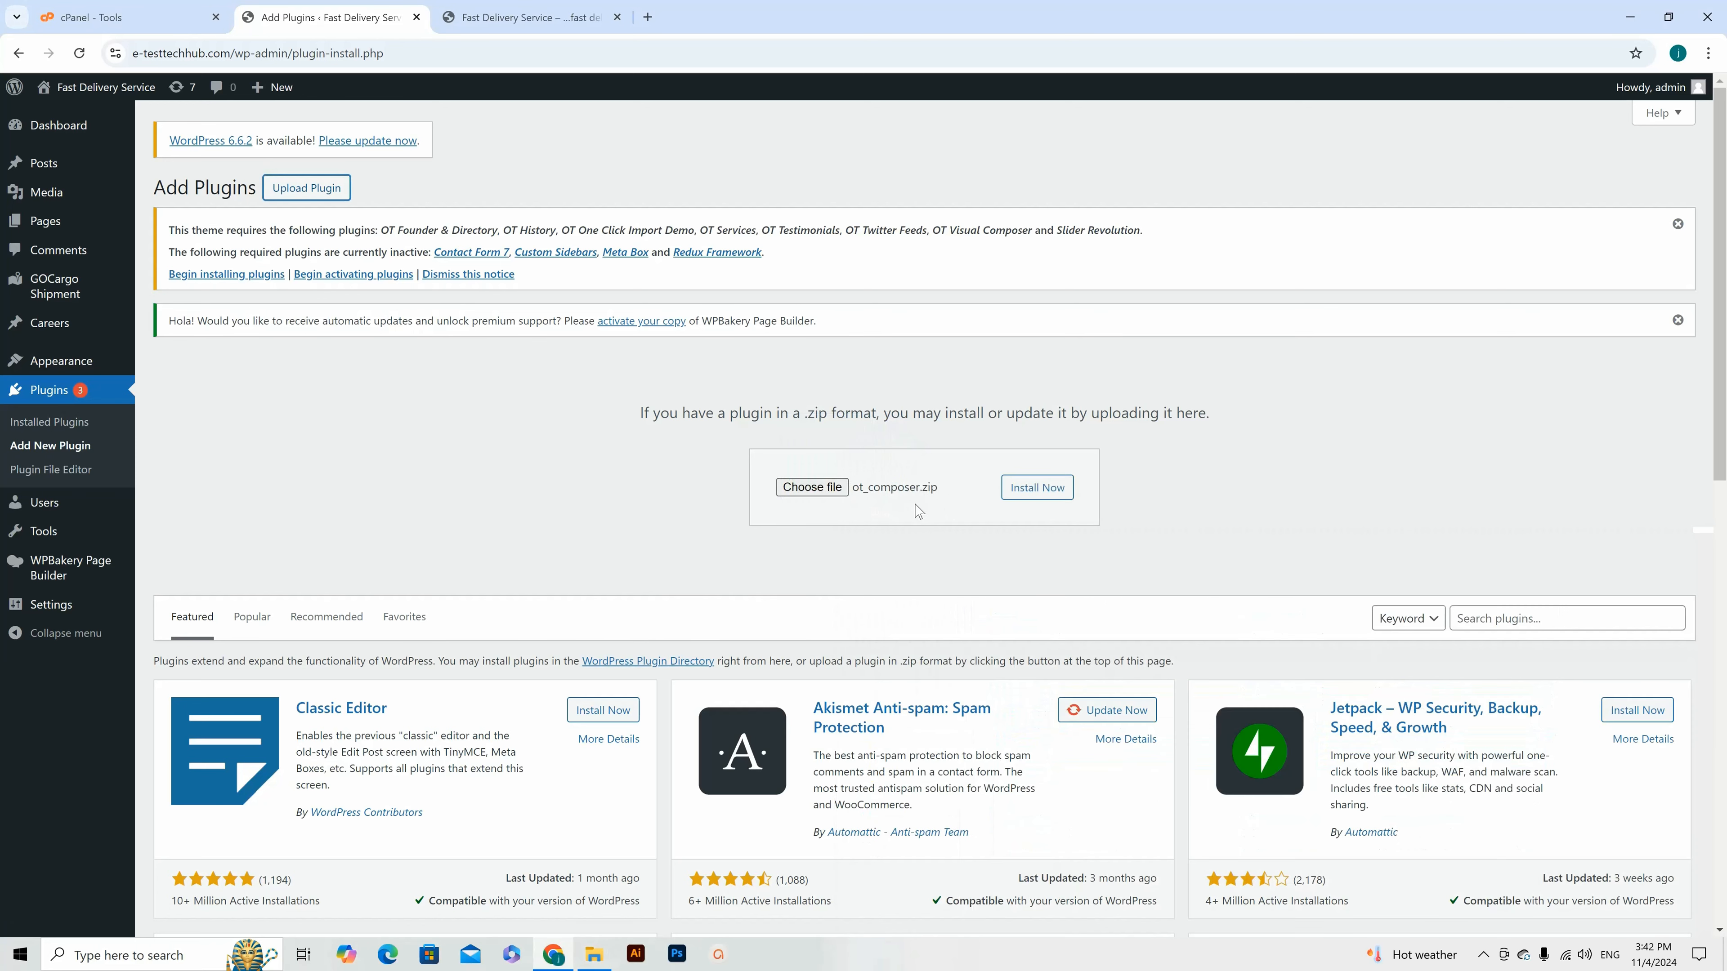
{"action": "left_click", "coordinate": [1032, 502]}
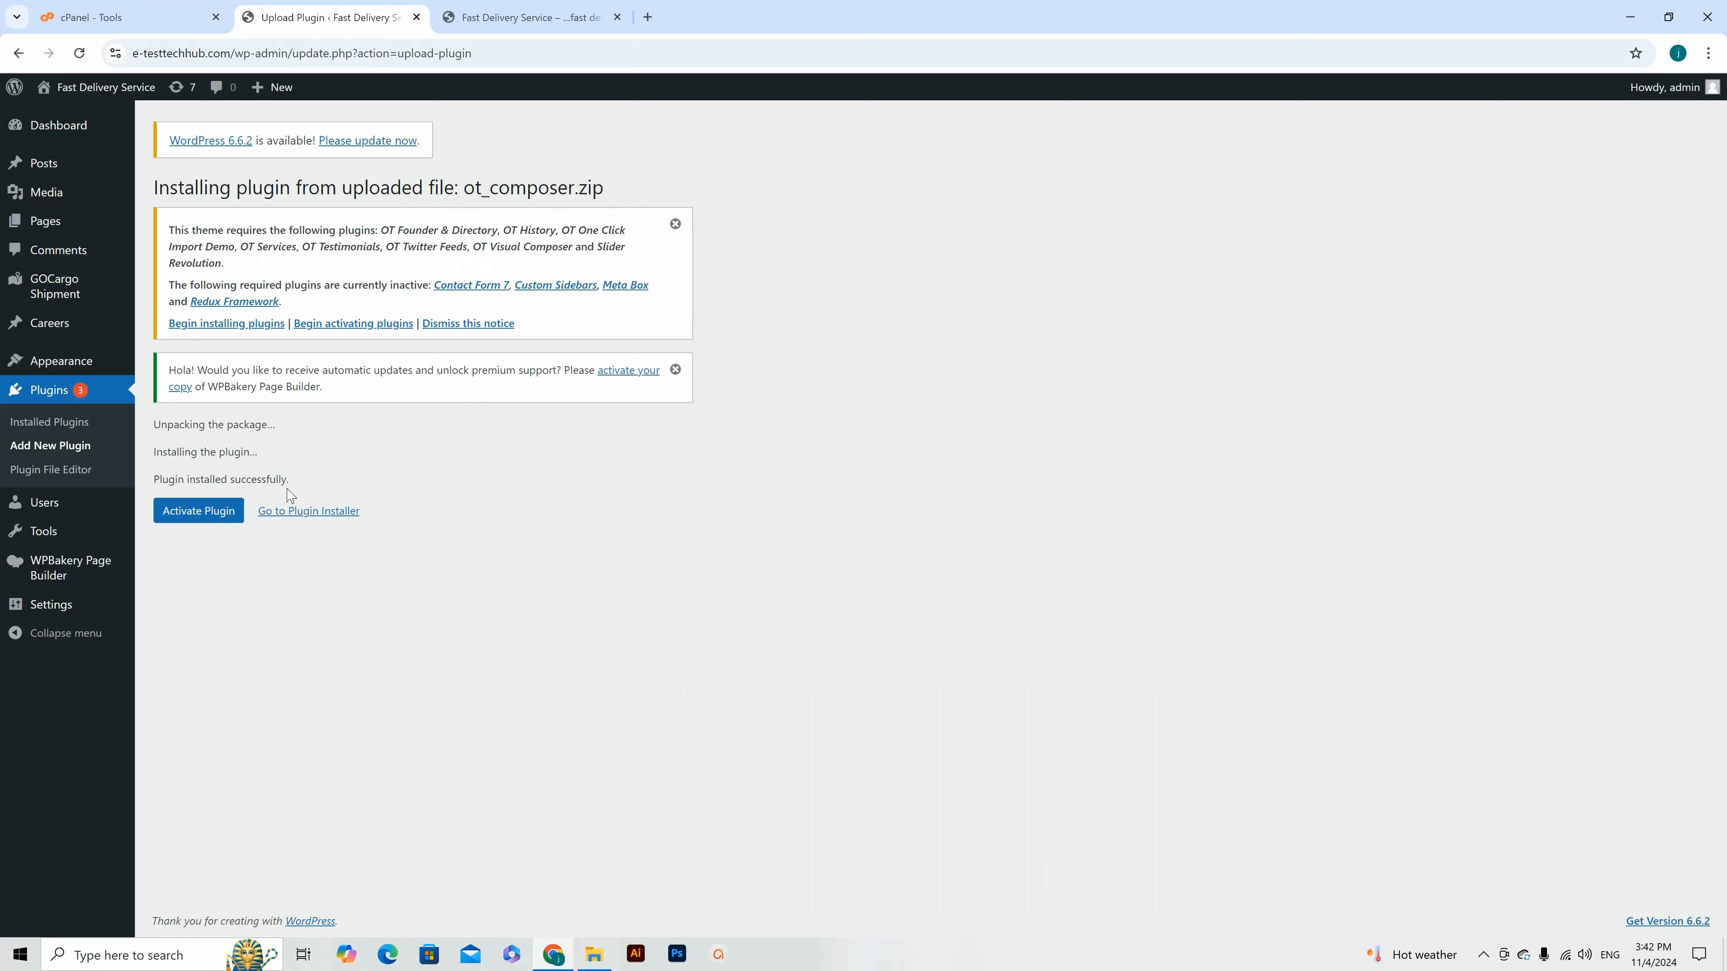
{"action": "left_click", "coordinate": [203, 517]}
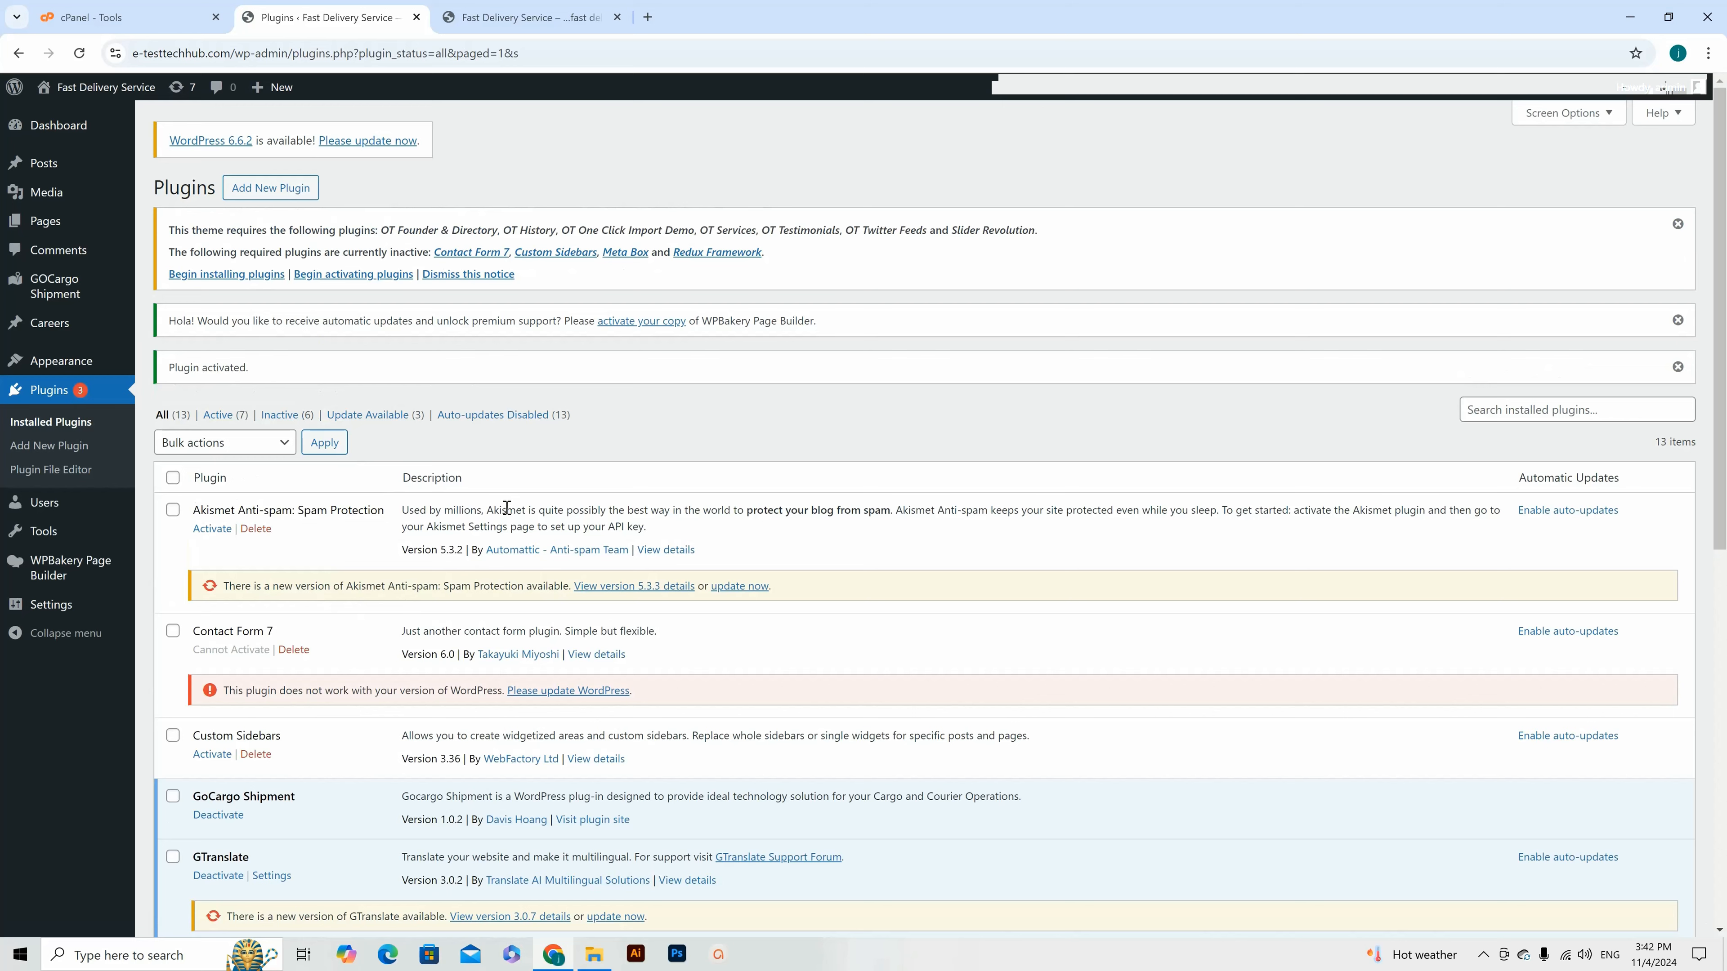
Step: Upload ot_founder.zip from the plugins folder as a new plugin, then install and activate it
{"action": "left_click", "coordinate": [267, 192]}
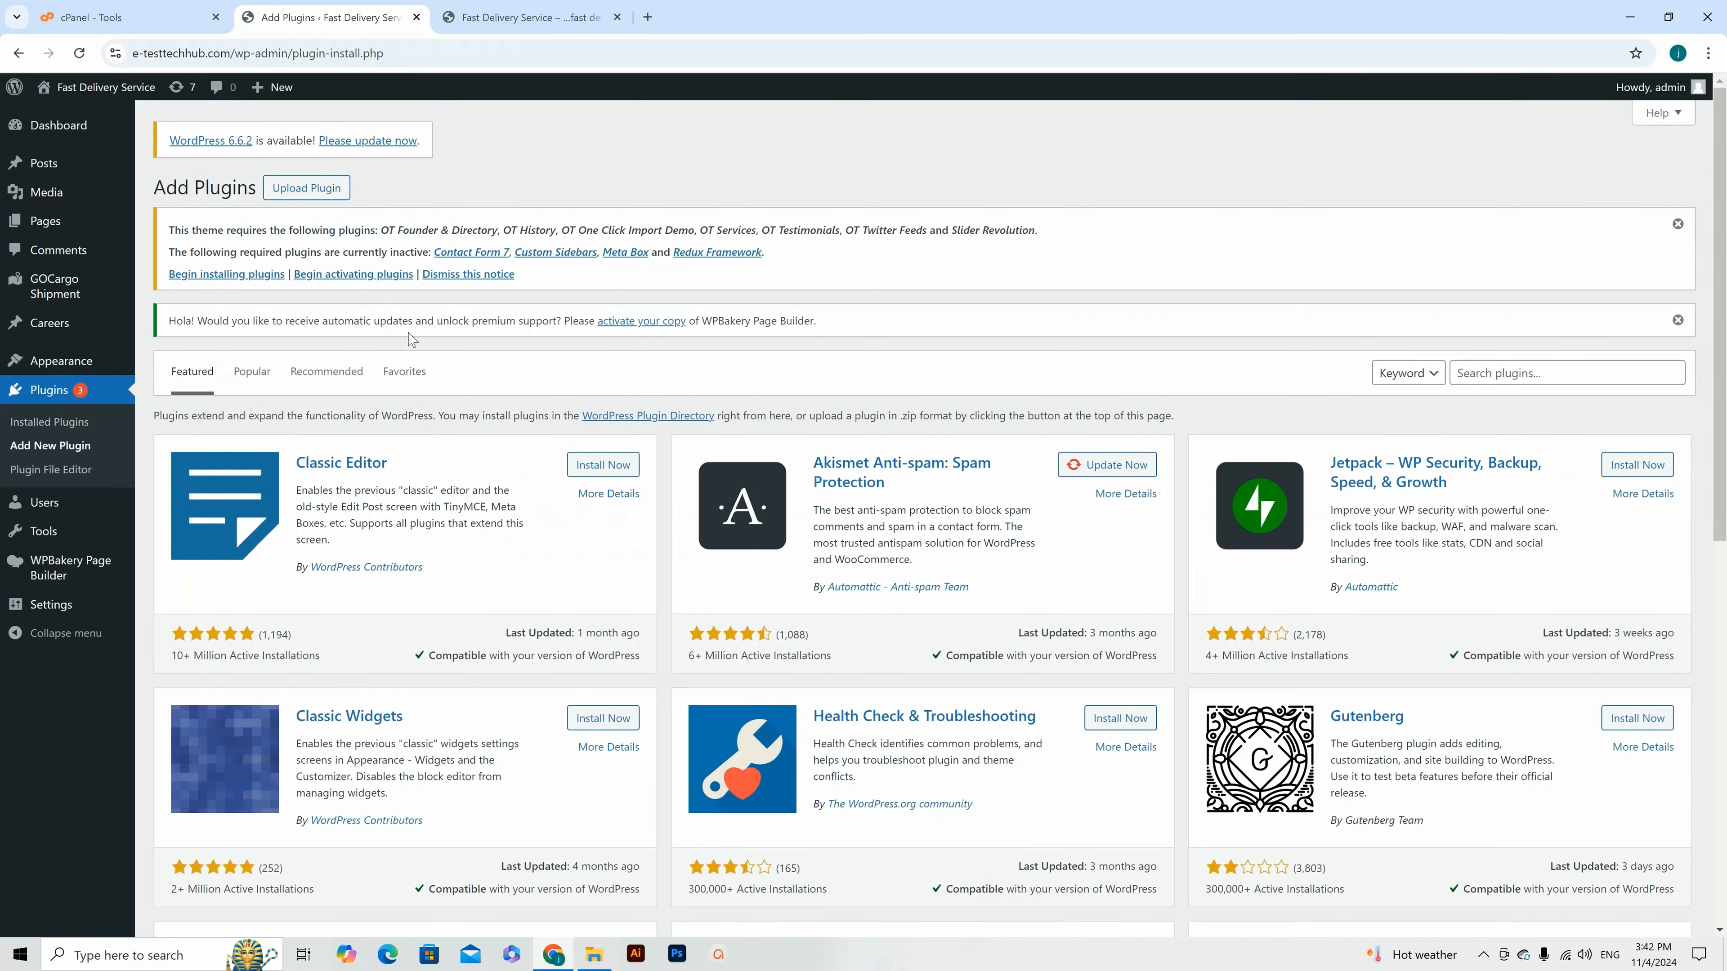
{"action": "left_click", "coordinate": [306, 188]}
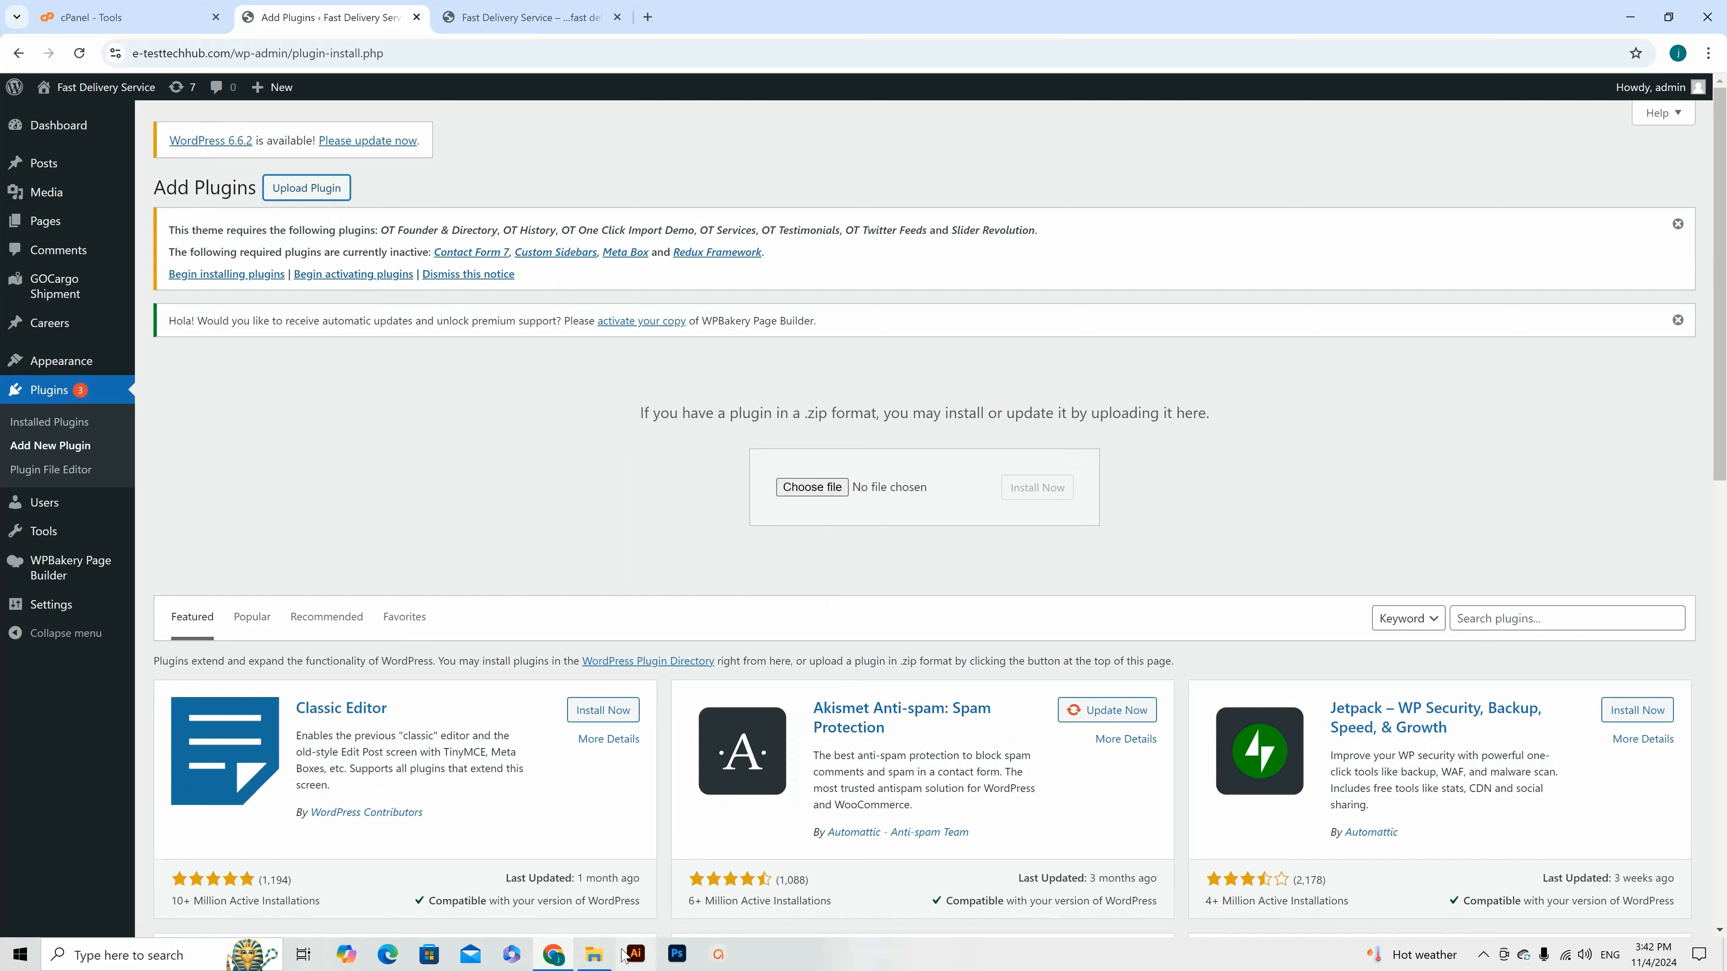
{"action": "left_click", "coordinate": [594, 954]}
{"action": "left_click", "coordinate": [1057, 780]}
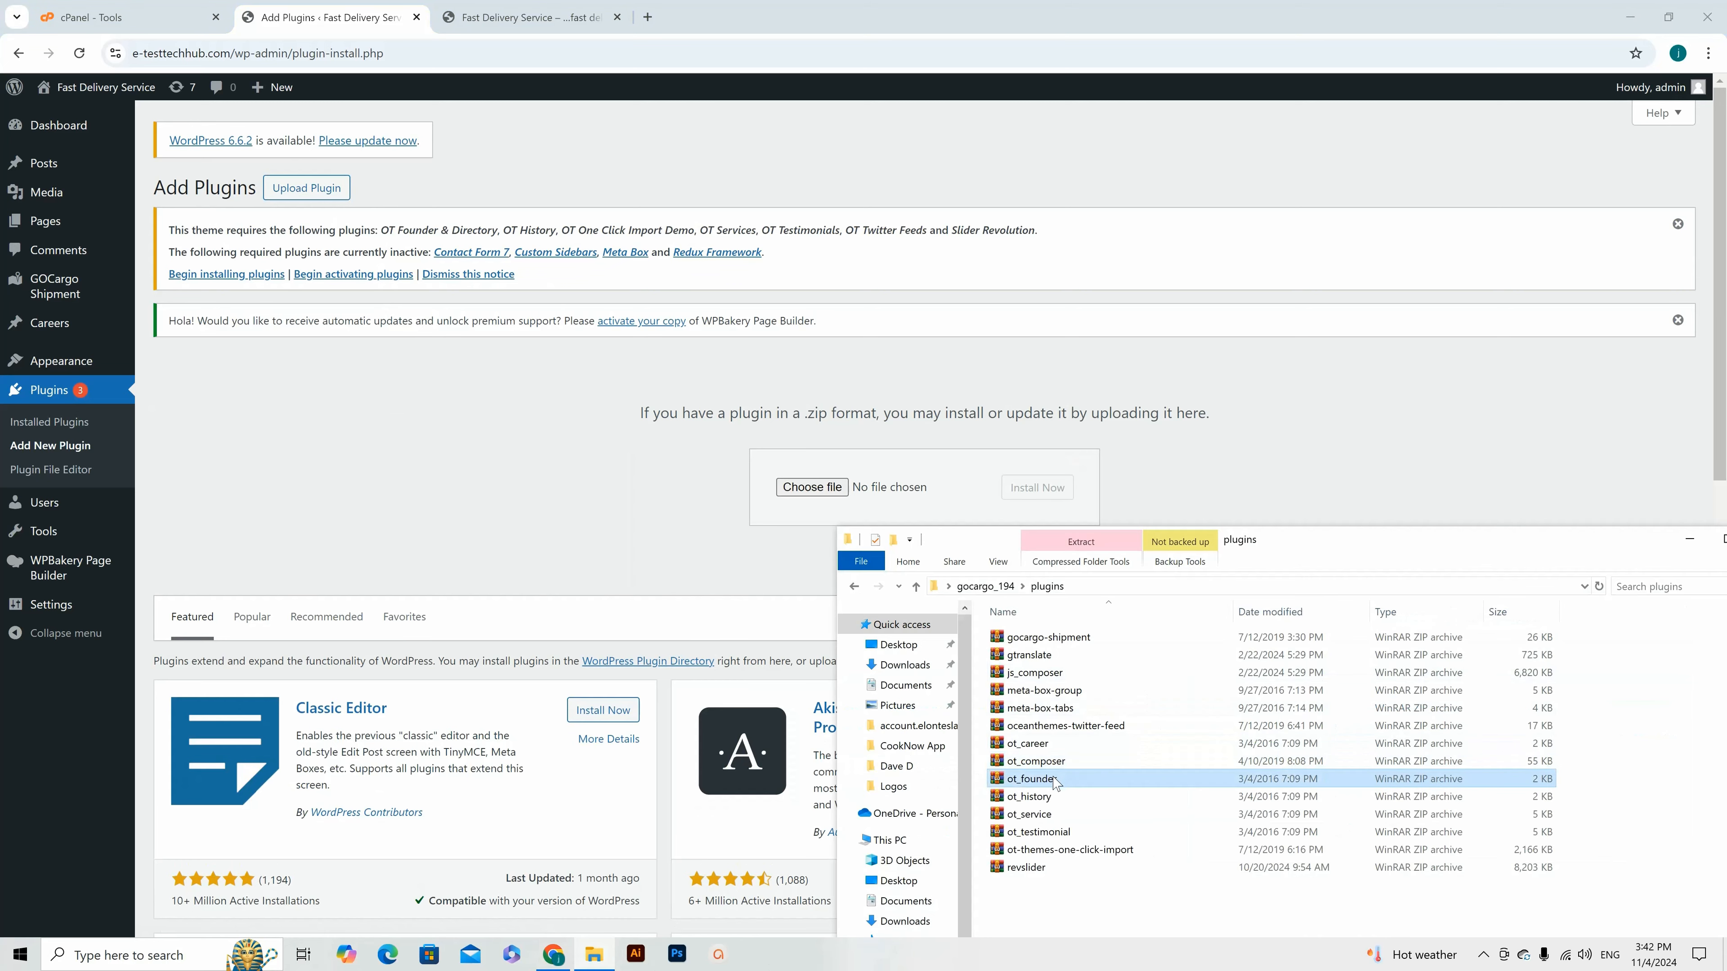
{"action": "left_click_drag", "start_coordinate": [1045, 785], "coordinate": [818, 490]}
{"action": "left_click", "coordinate": [1023, 491]}
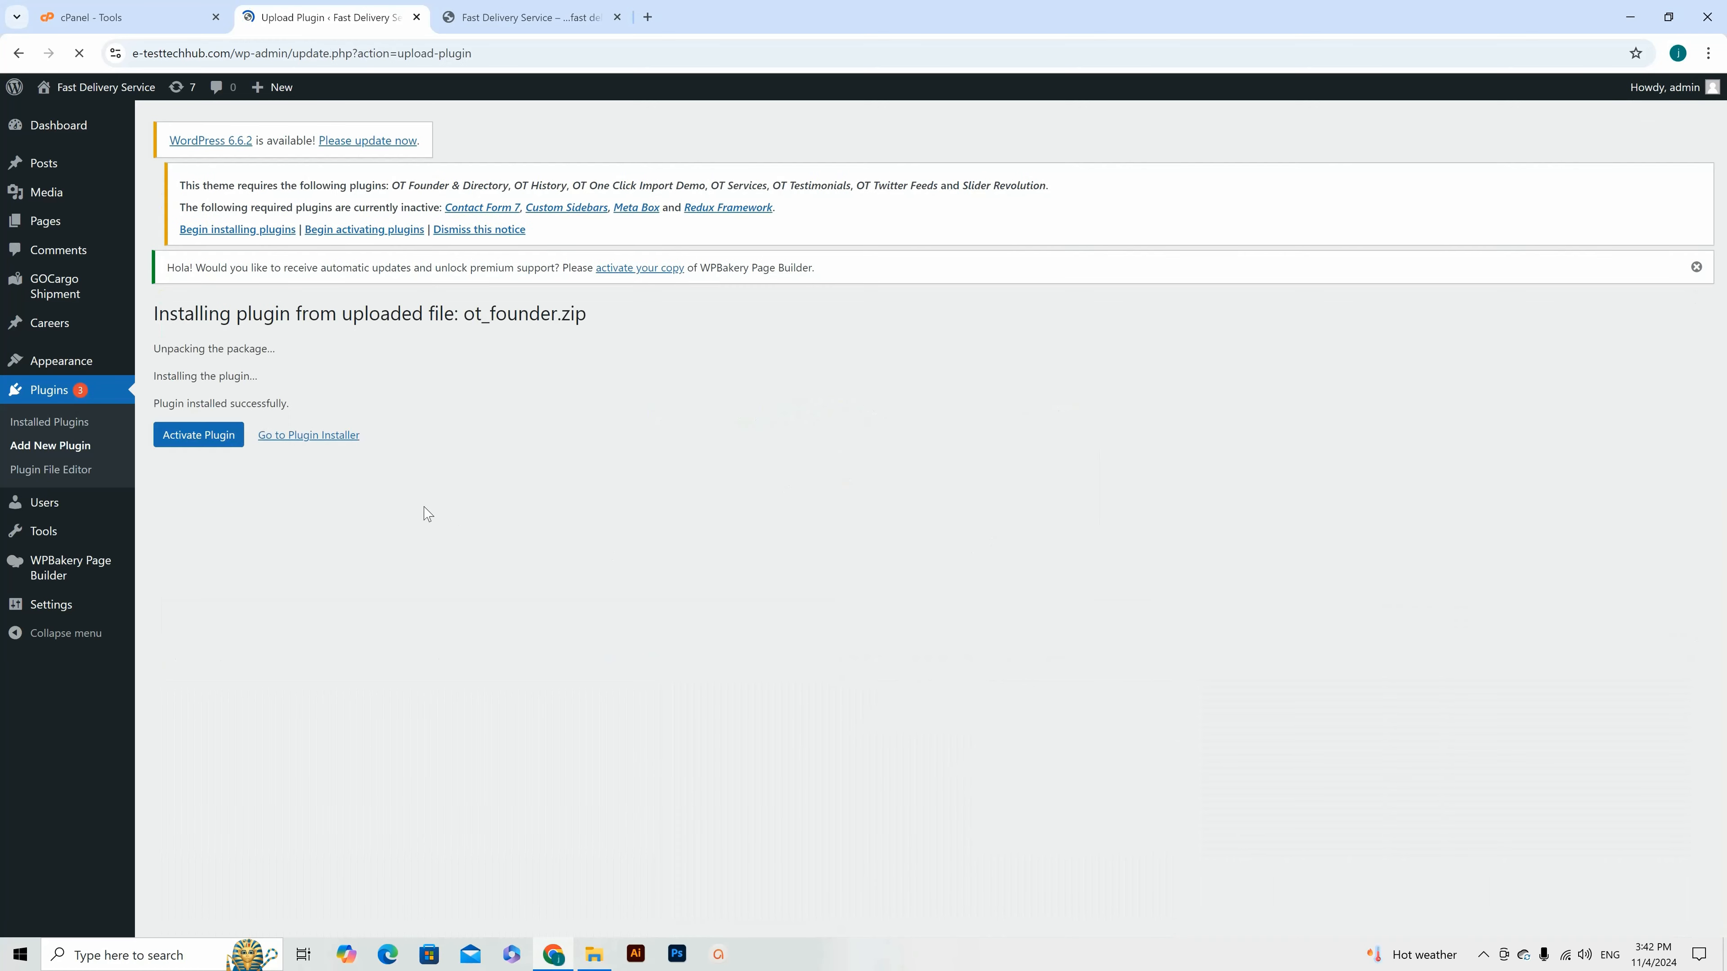
{"action": "left_click", "coordinate": [225, 432]}
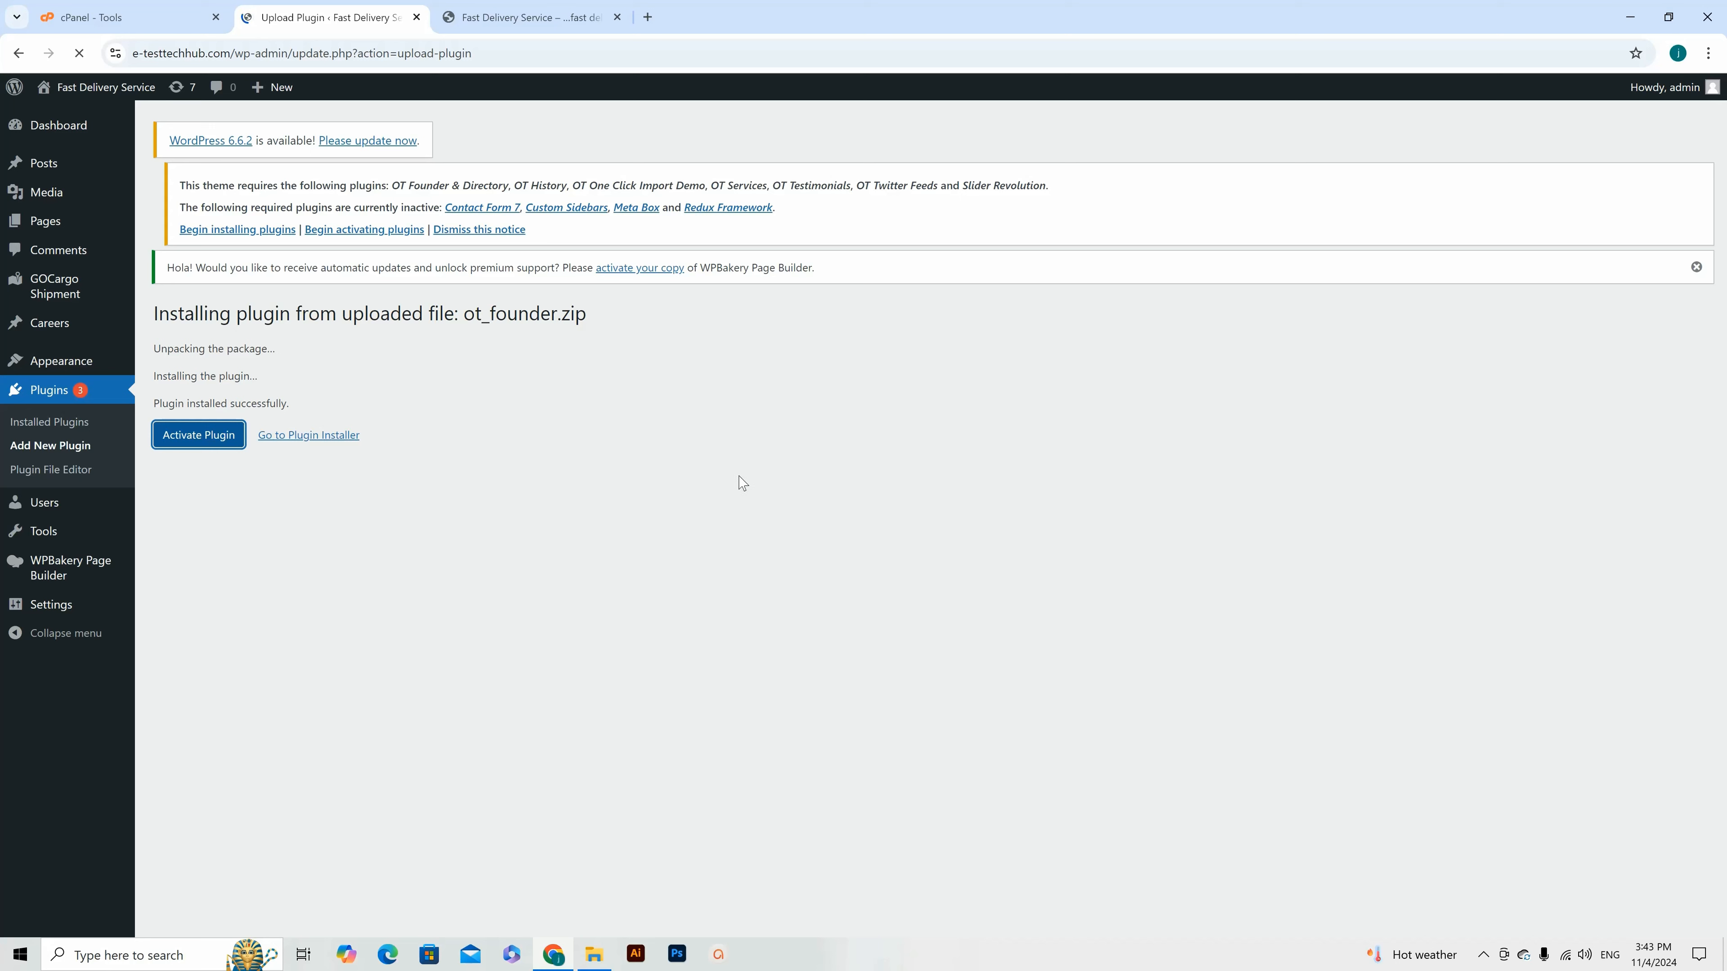
{"action": "left_click", "coordinate": [619, 488]}
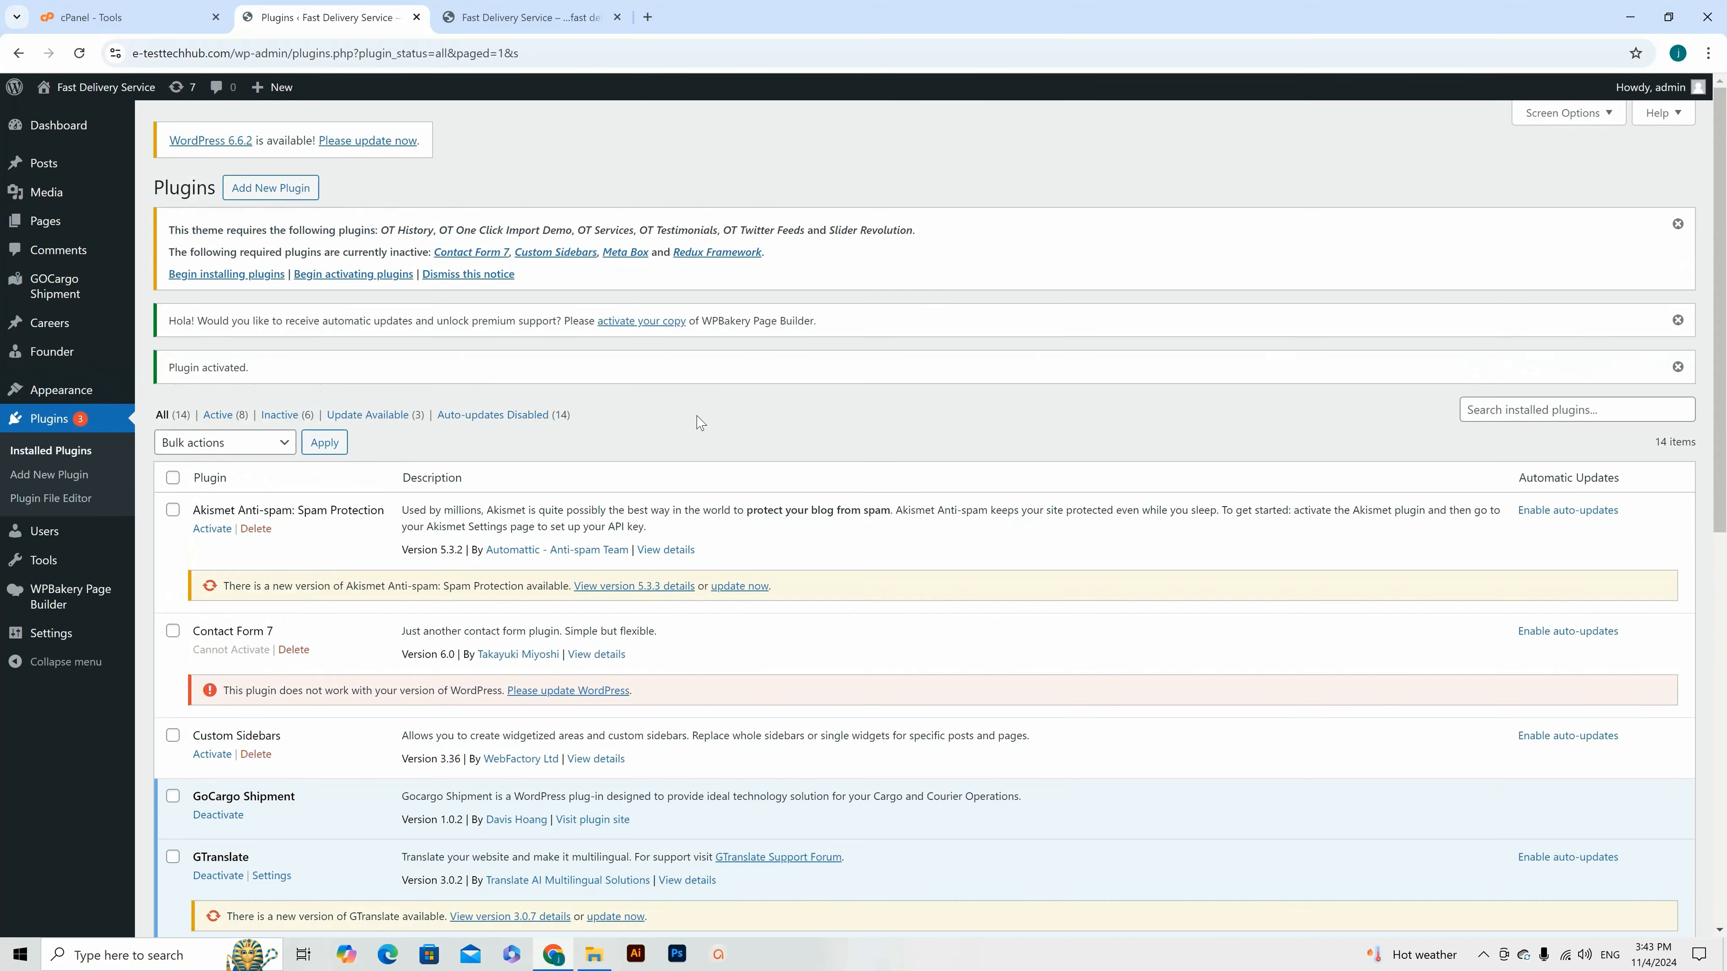
Step: Install and activate ot_history.zip from the plugins folder as a new plugin, then reopen the Add Plugins page
{"action": "left_click", "coordinate": [270, 191]}
{"action": "left_click", "coordinate": [310, 188]}
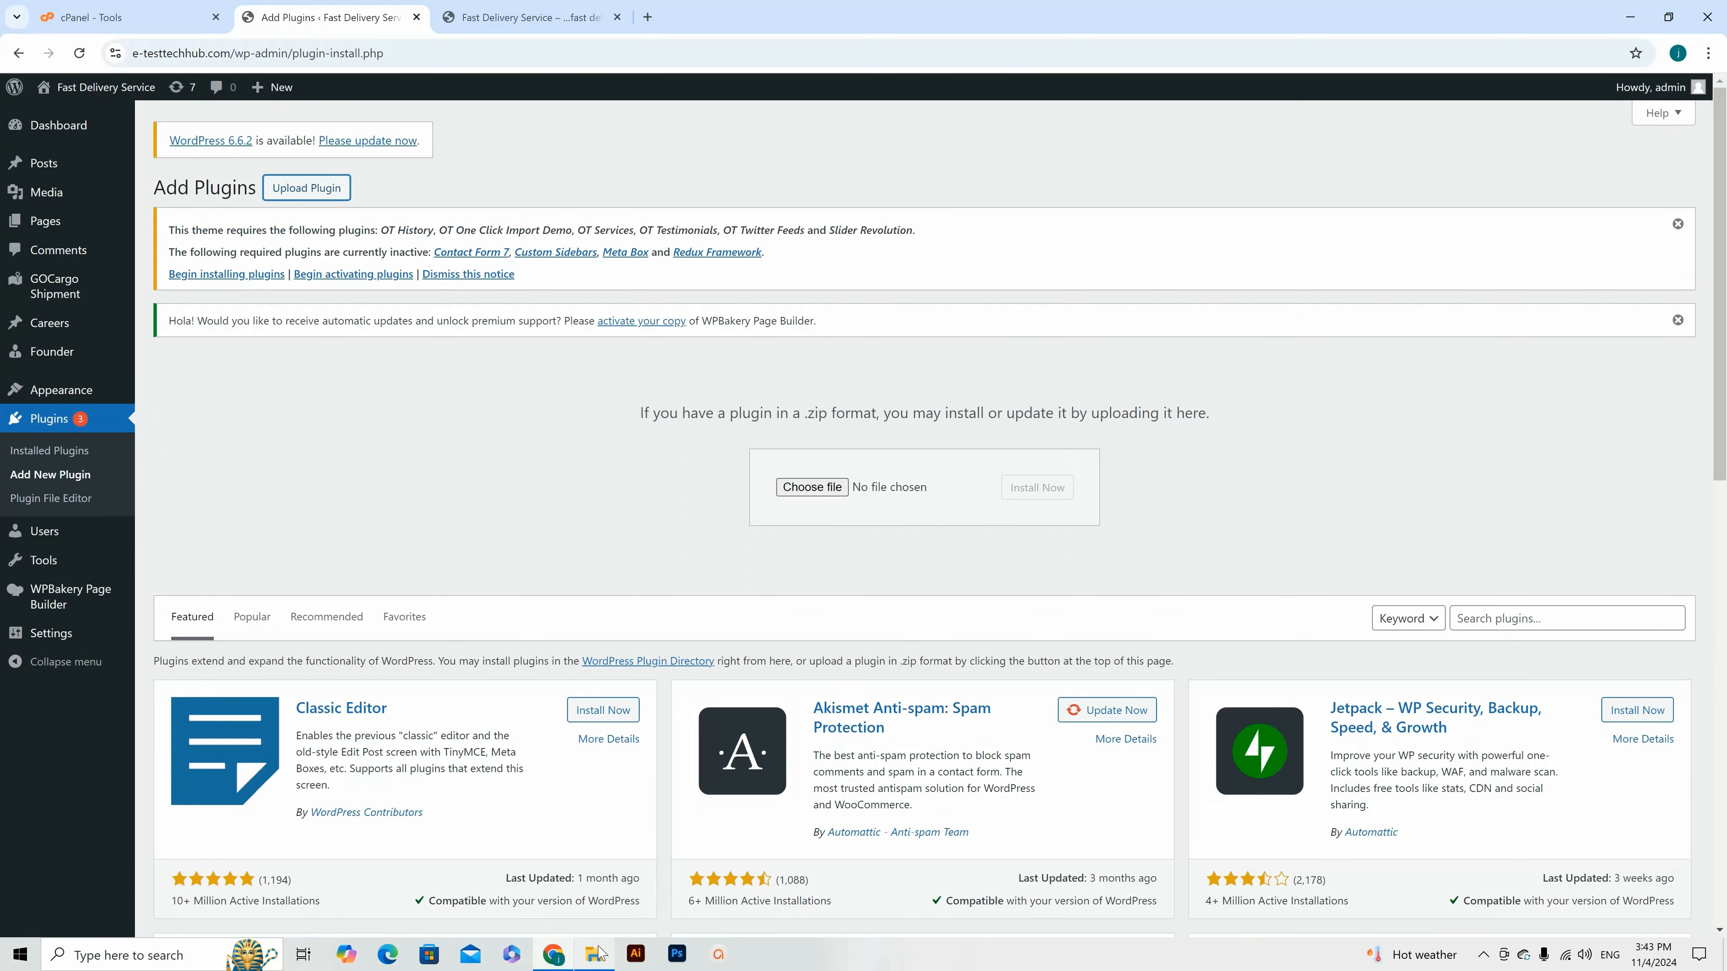
{"action": "left_click", "coordinate": [594, 954]}
{"action": "left_click", "coordinate": [1043, 799]}
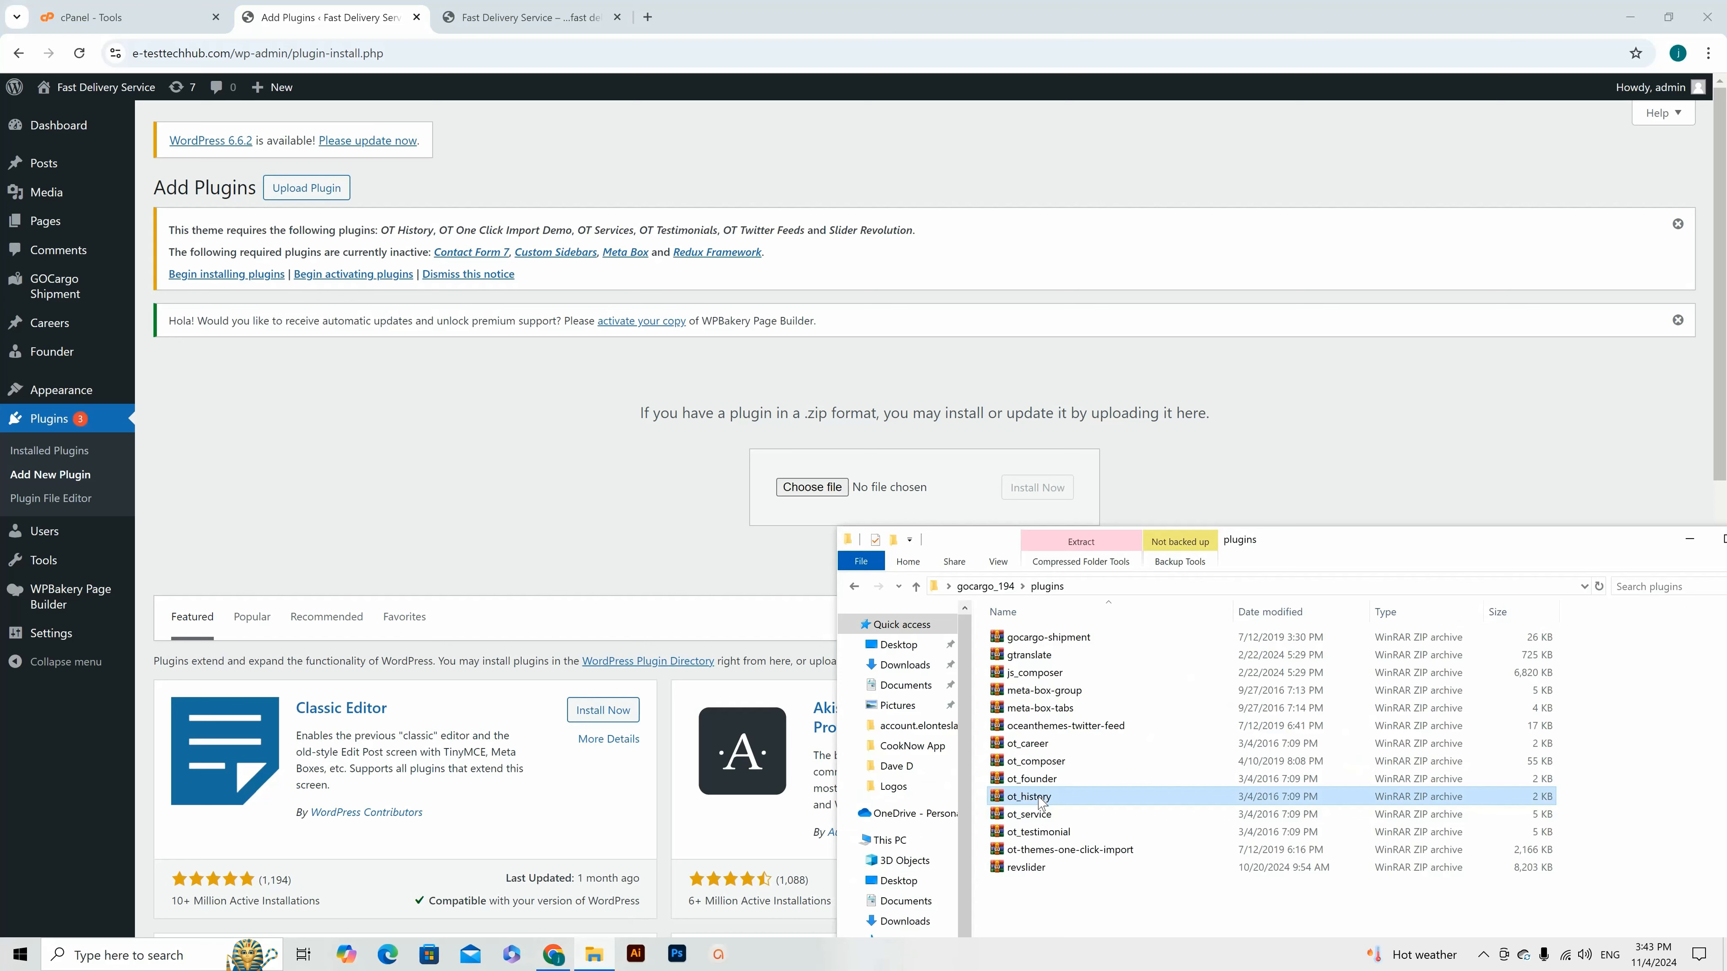
{"action": "left_click_drag", "start_coordinate": [1040, 802], "coordinate": [935, 500]}
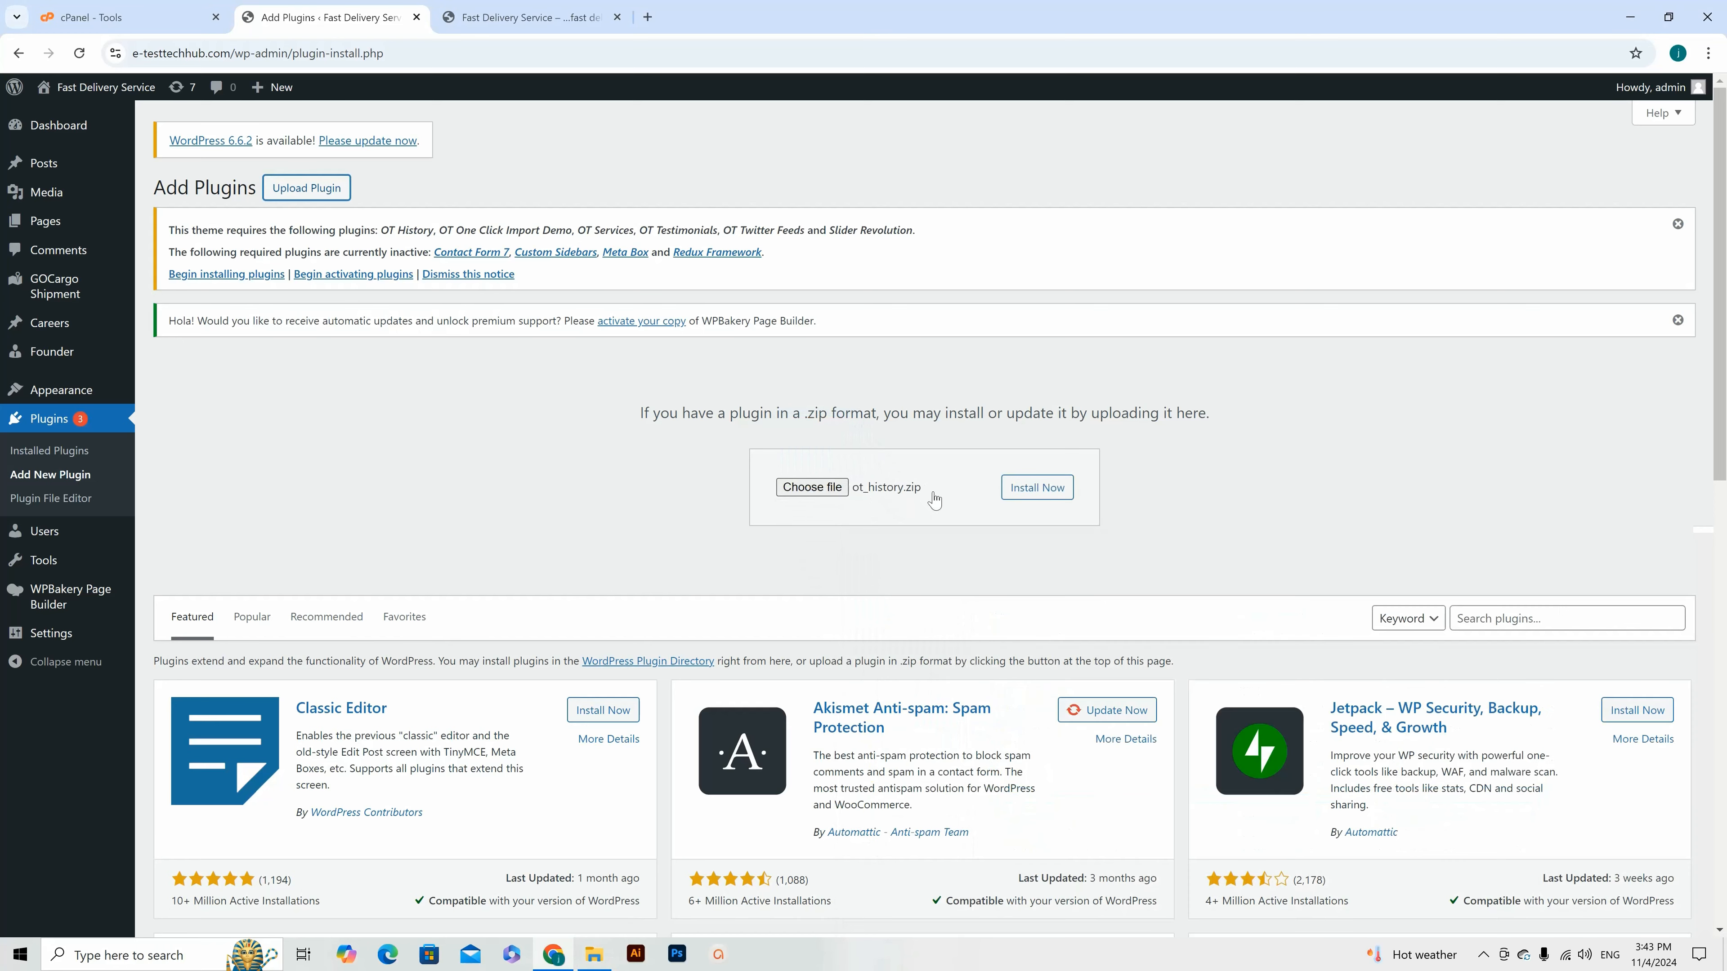
{"action": "left_click", "coordinate": [1037, 488]}
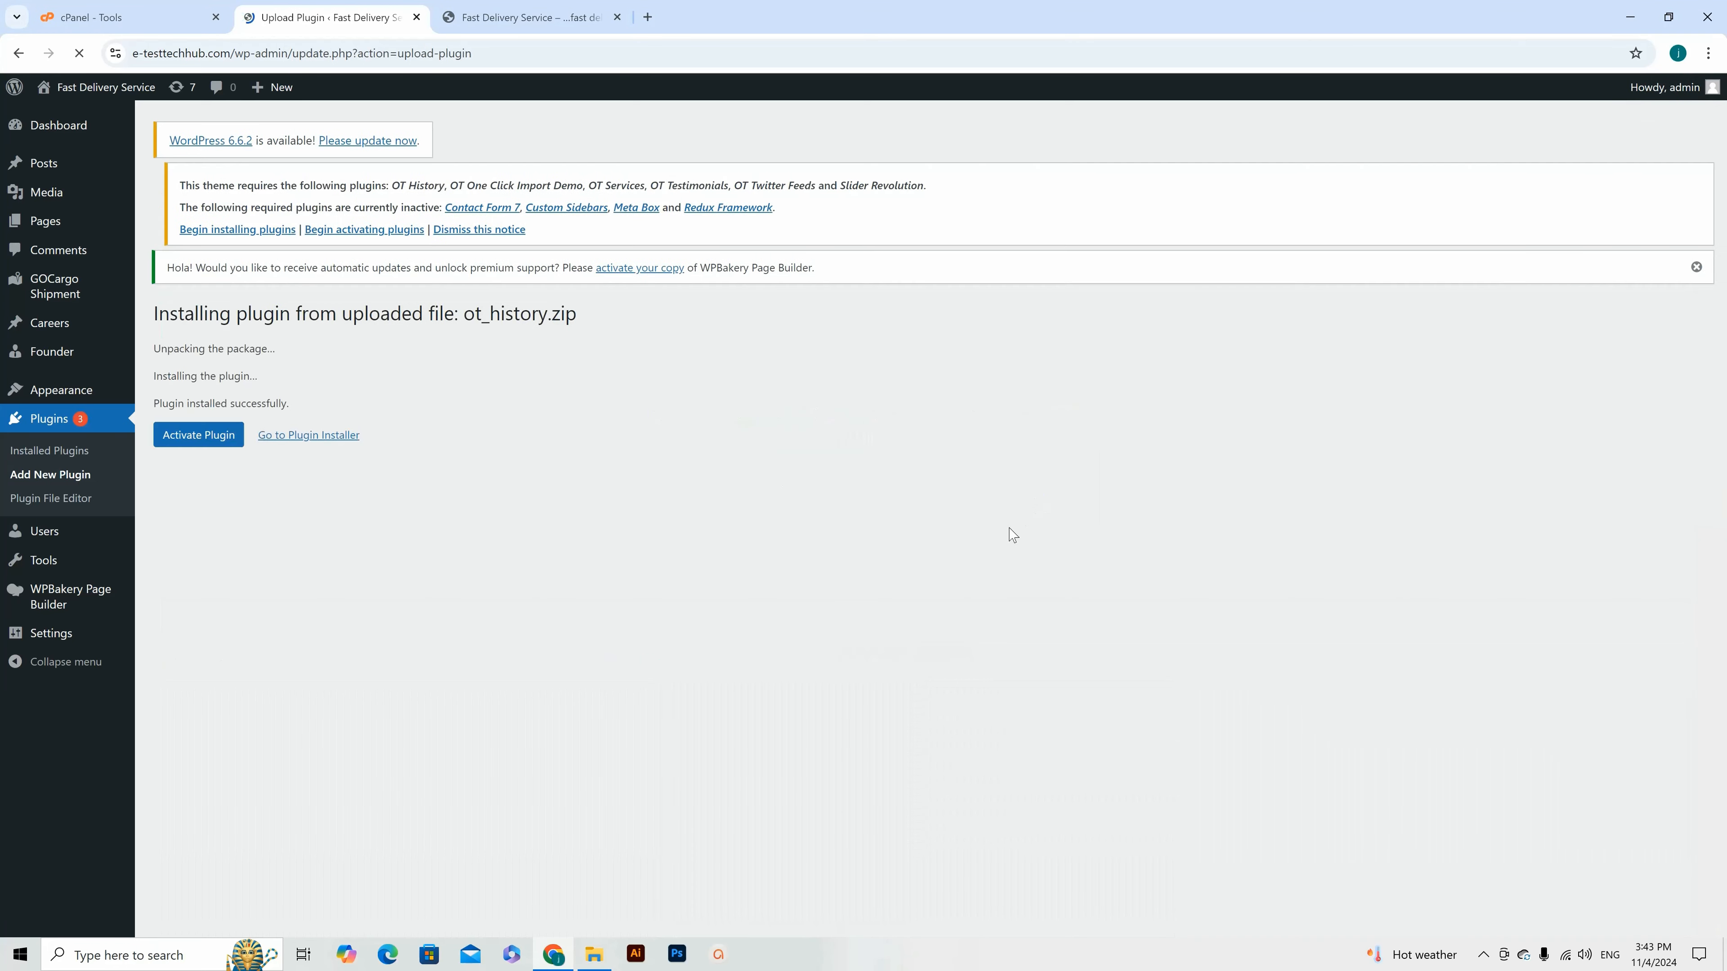
{"action": "left_click", "coordinate": [229, 501]}
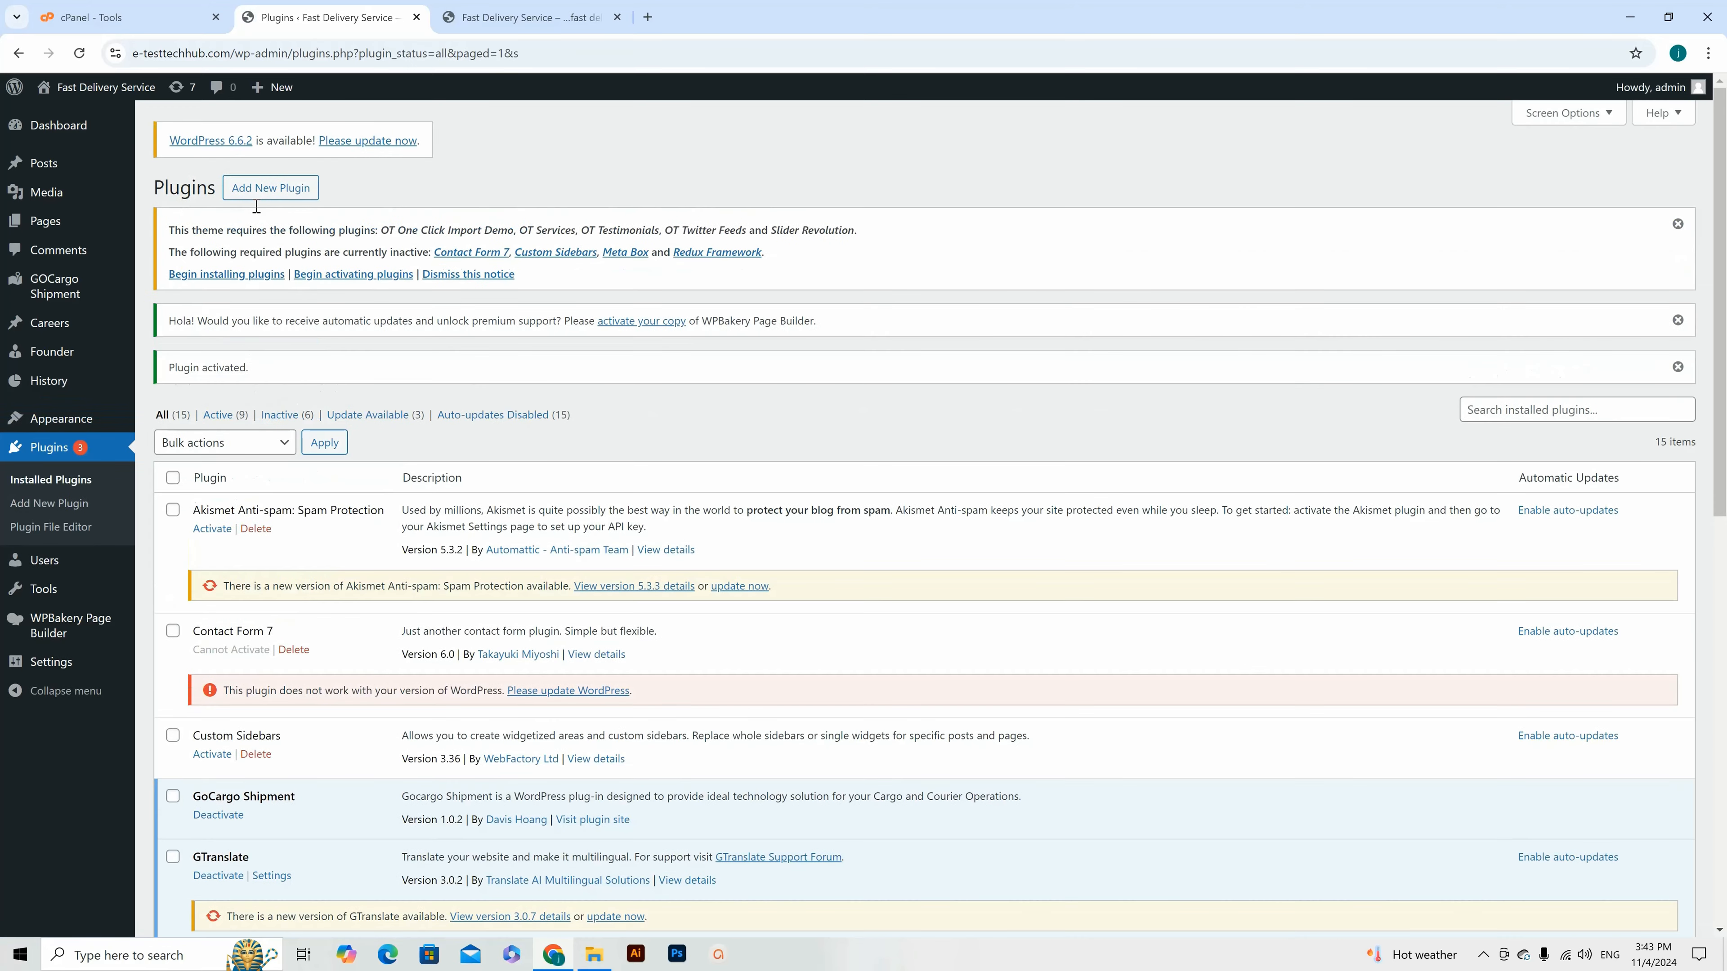
{"action": "left_click", "coordinate": [262, 191]}
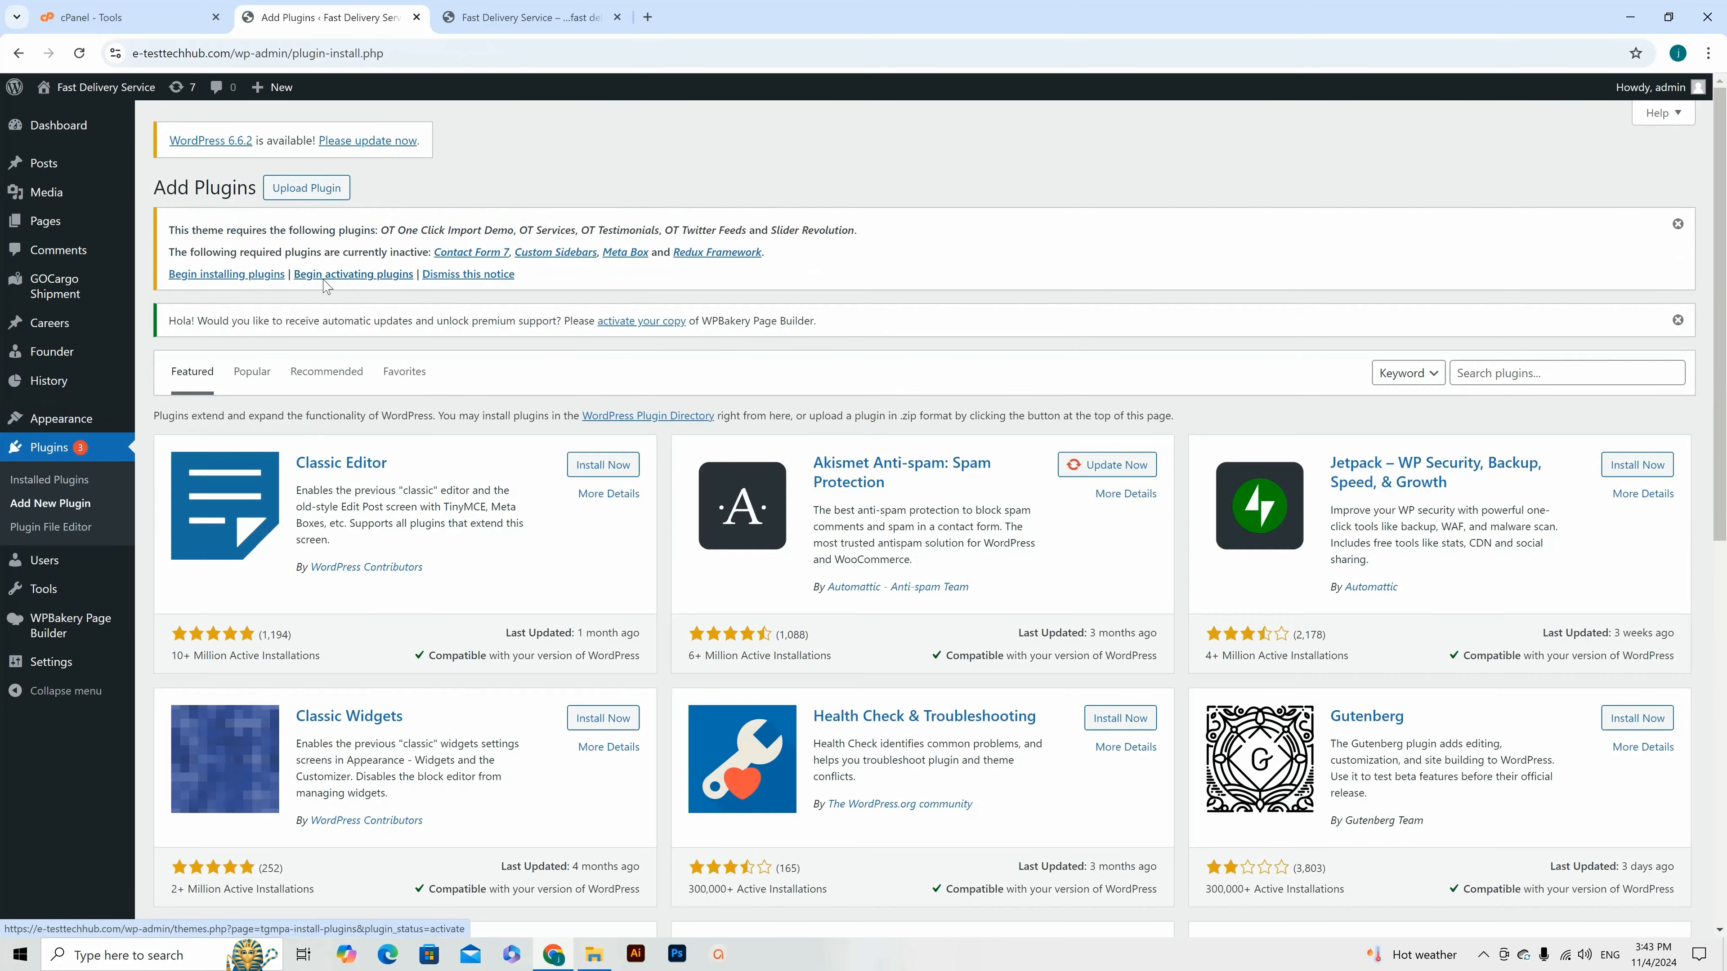
Step: Upload ot_service.zip from the plugins folder as a new plugin, then install and activate it
{"action": "left_click", "coordinate": [314, 193]}
{"action": "left_click", "coordinate": [595, 953]}
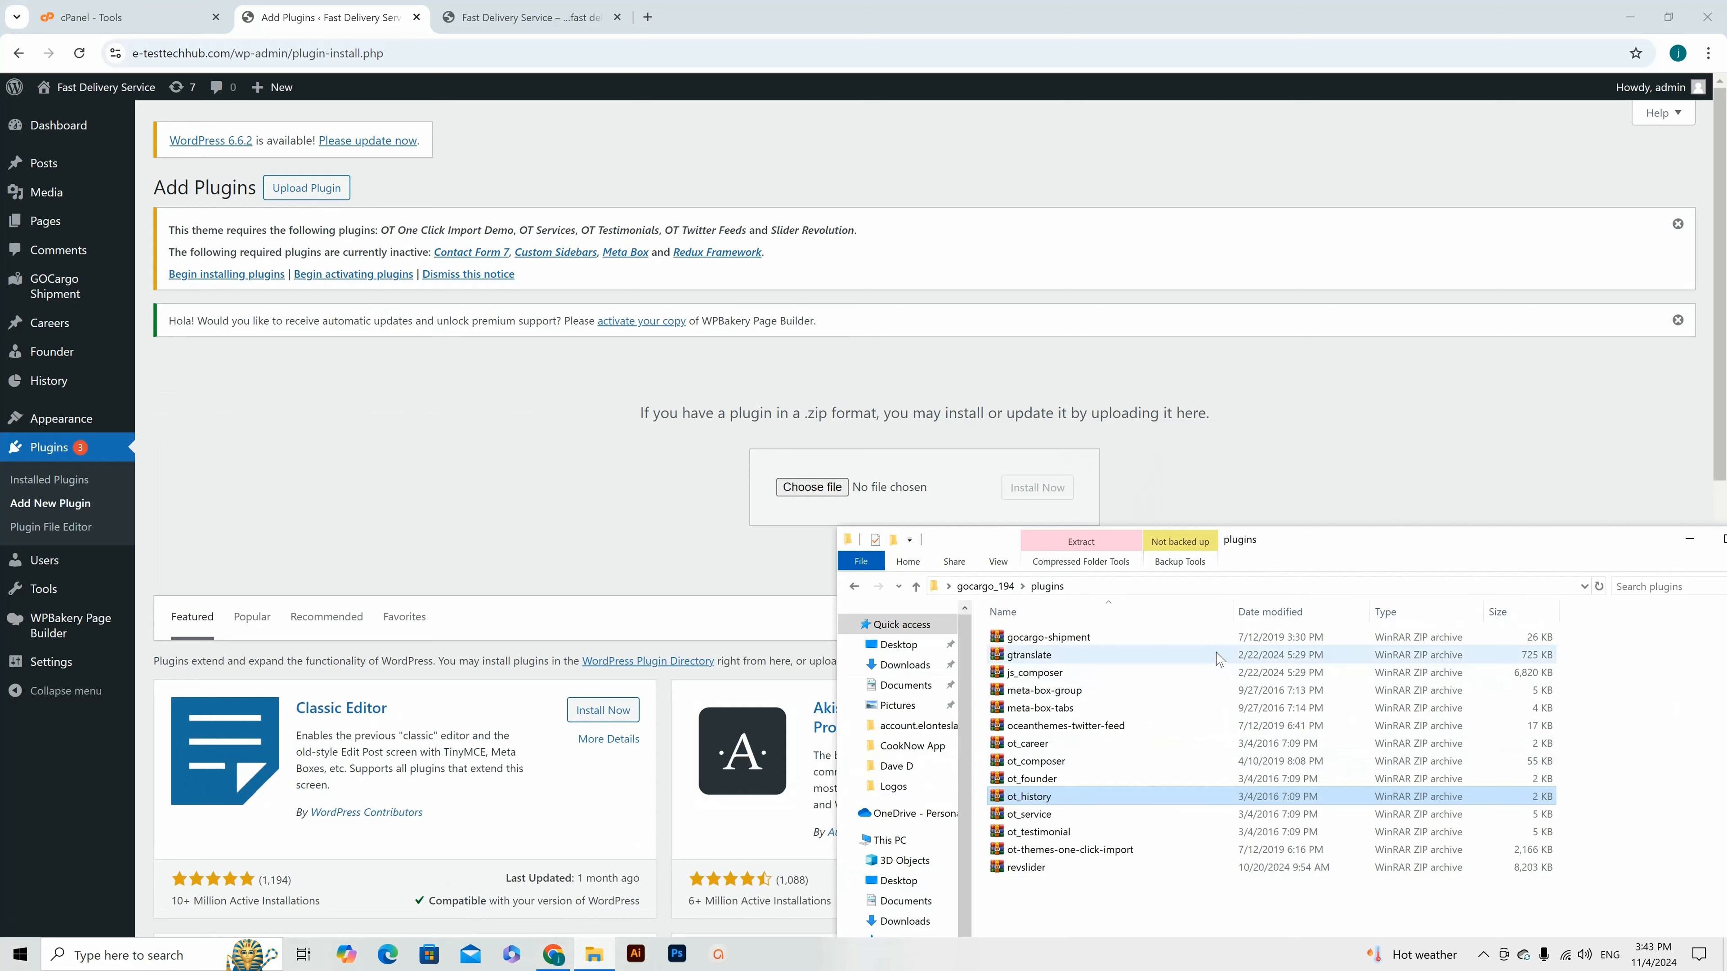
{"action": "left_click", "coordinate": [1056, 816]}
{"action": "left_click_drag", "start_coordinate": [1055, 821], "coordinate": [820, 495]}
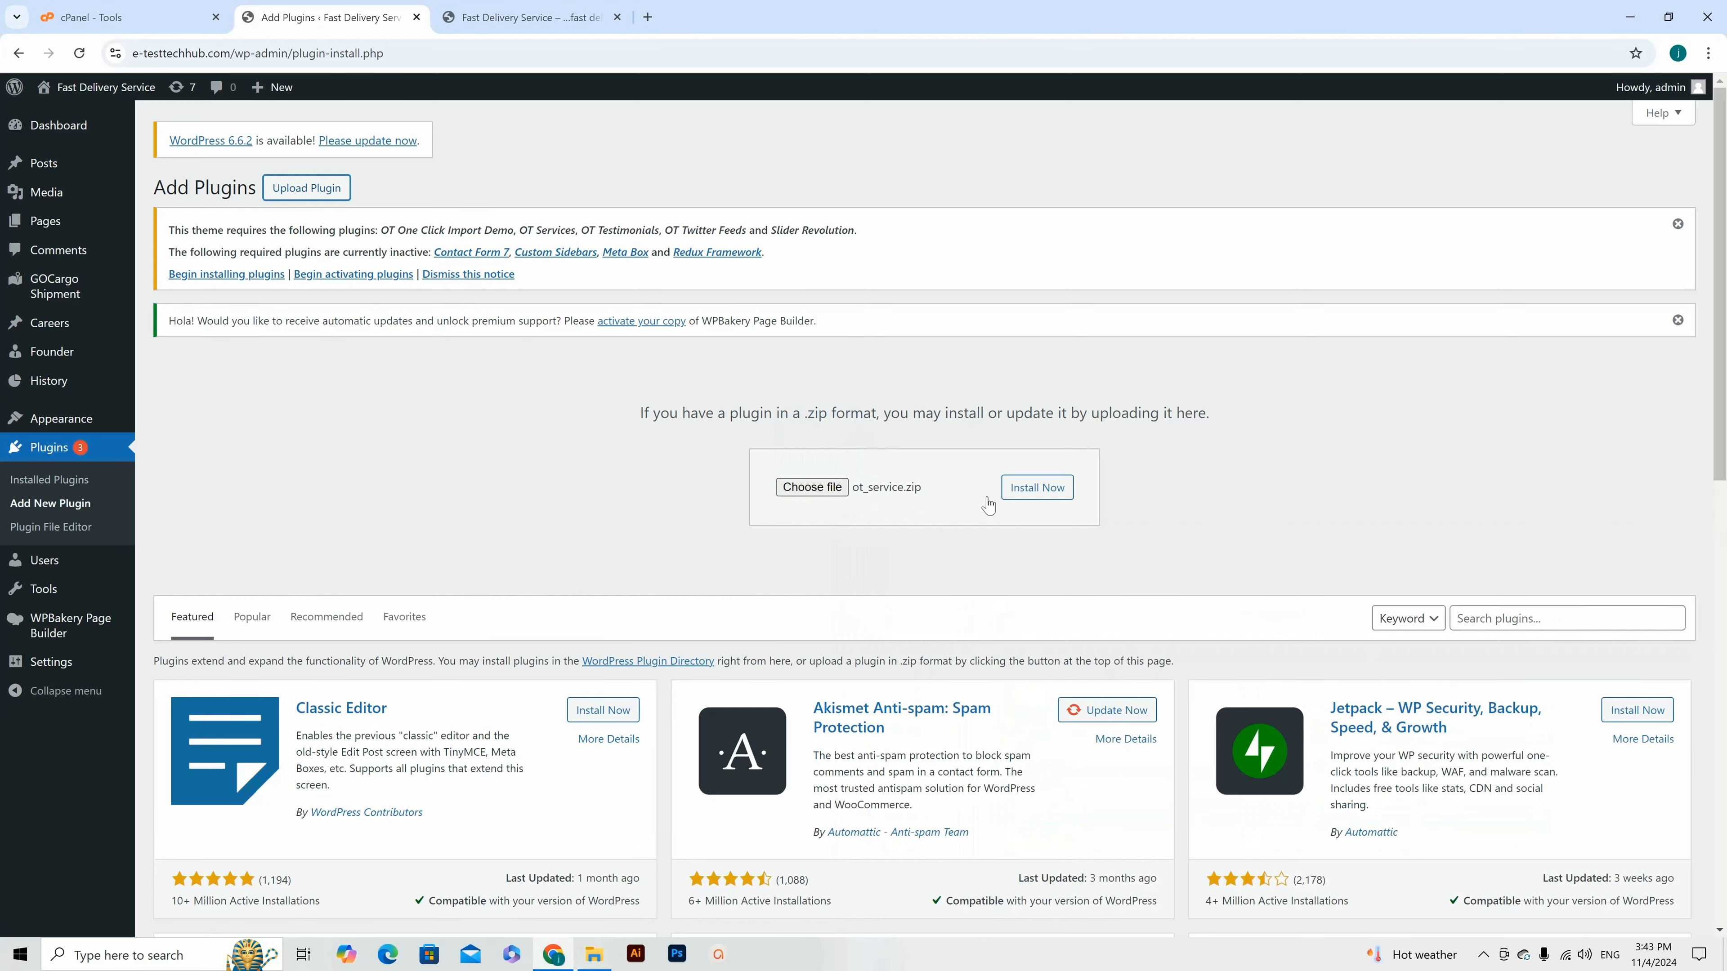
{"action": "left_click", "coordinate": [1038, 487]}
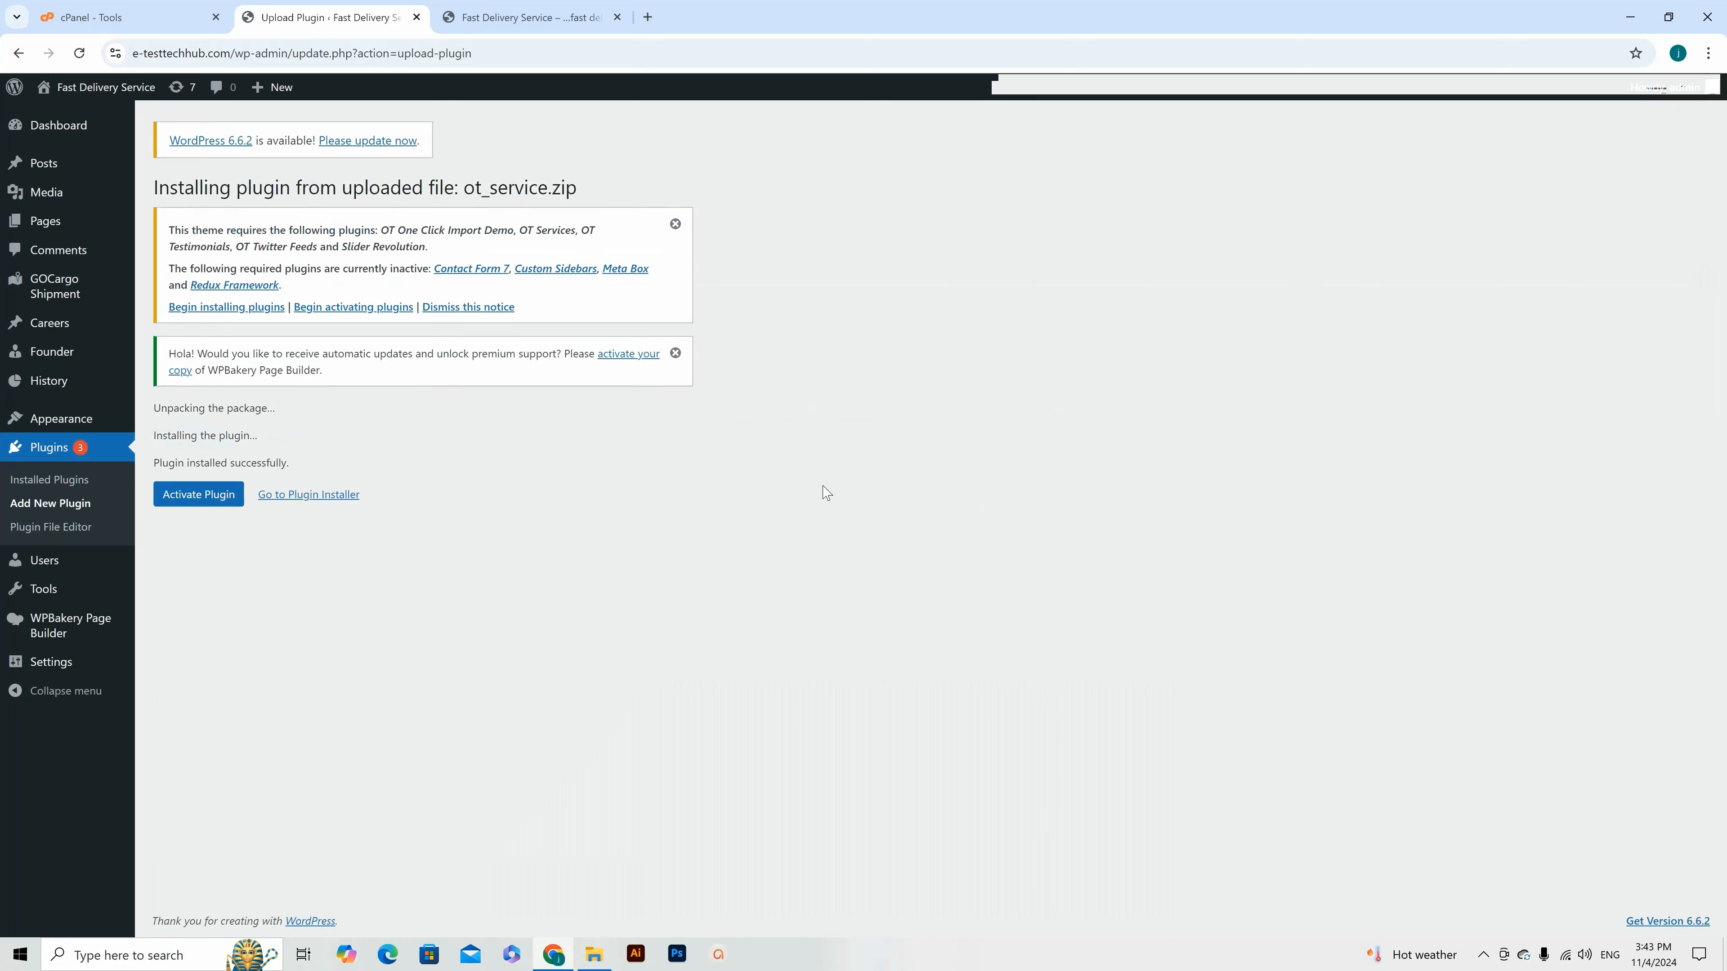
{"action": "left_click", "coordinate": [204, 496]}
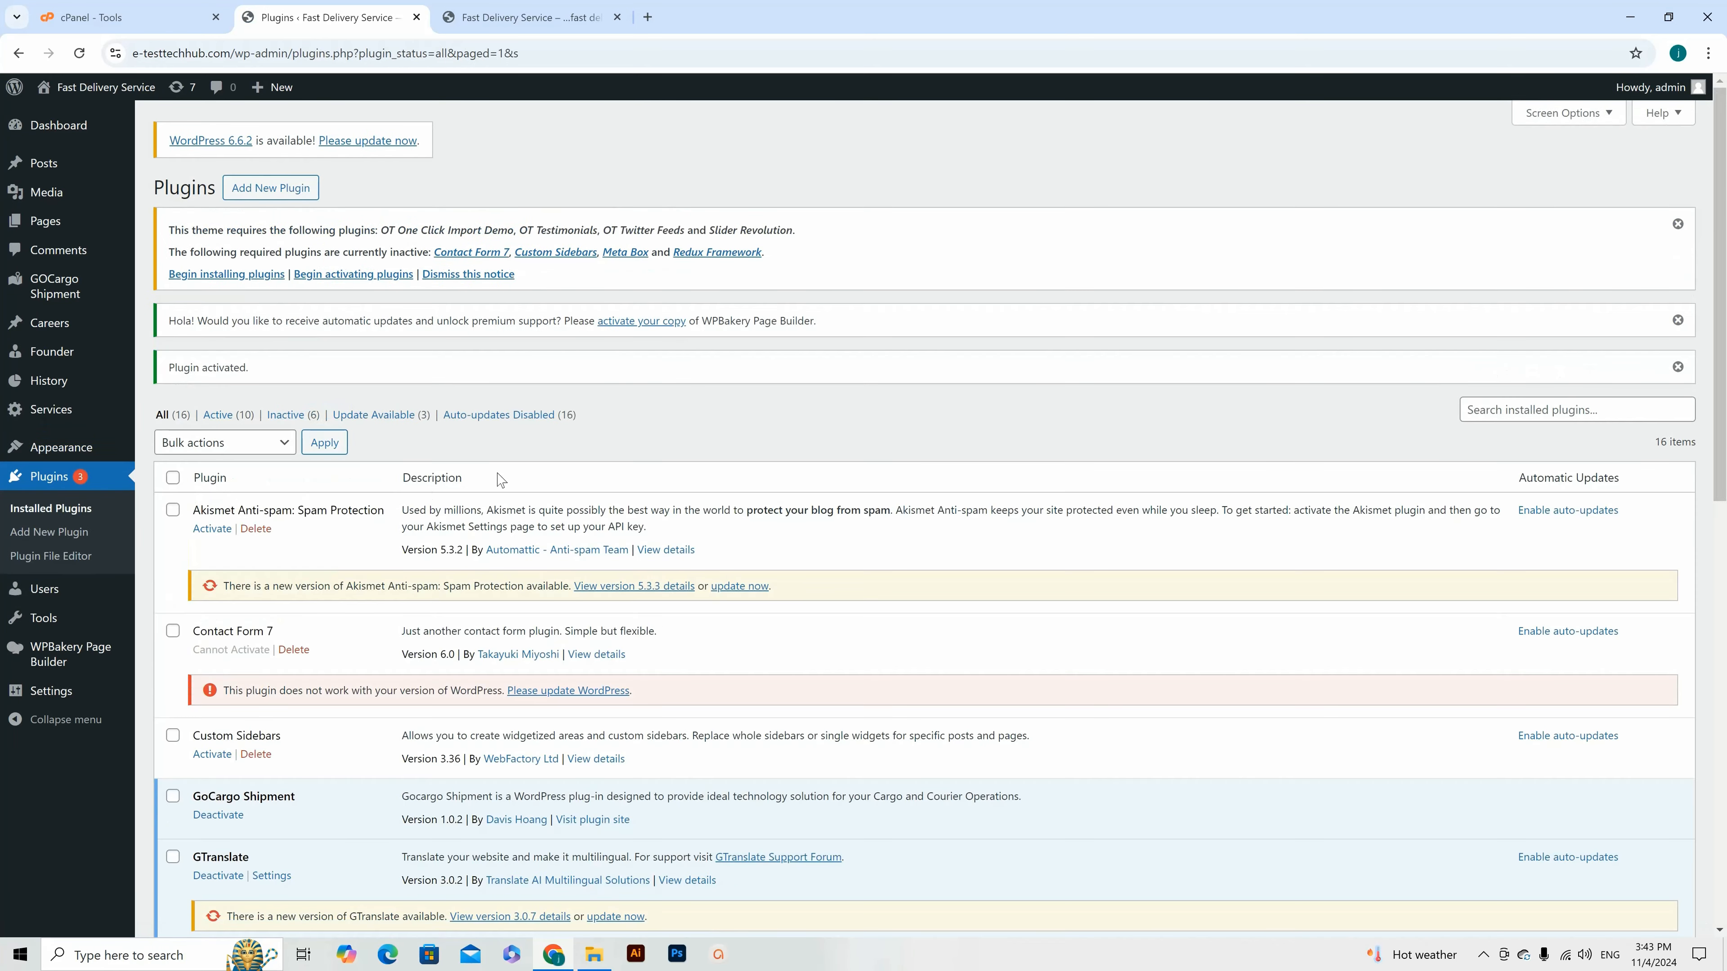
Step: Upload ot_testimonial.zip from the plugins folder as a new plugin, then install and activate it
{"action": "left_click", "coordinate": [275, 189]}
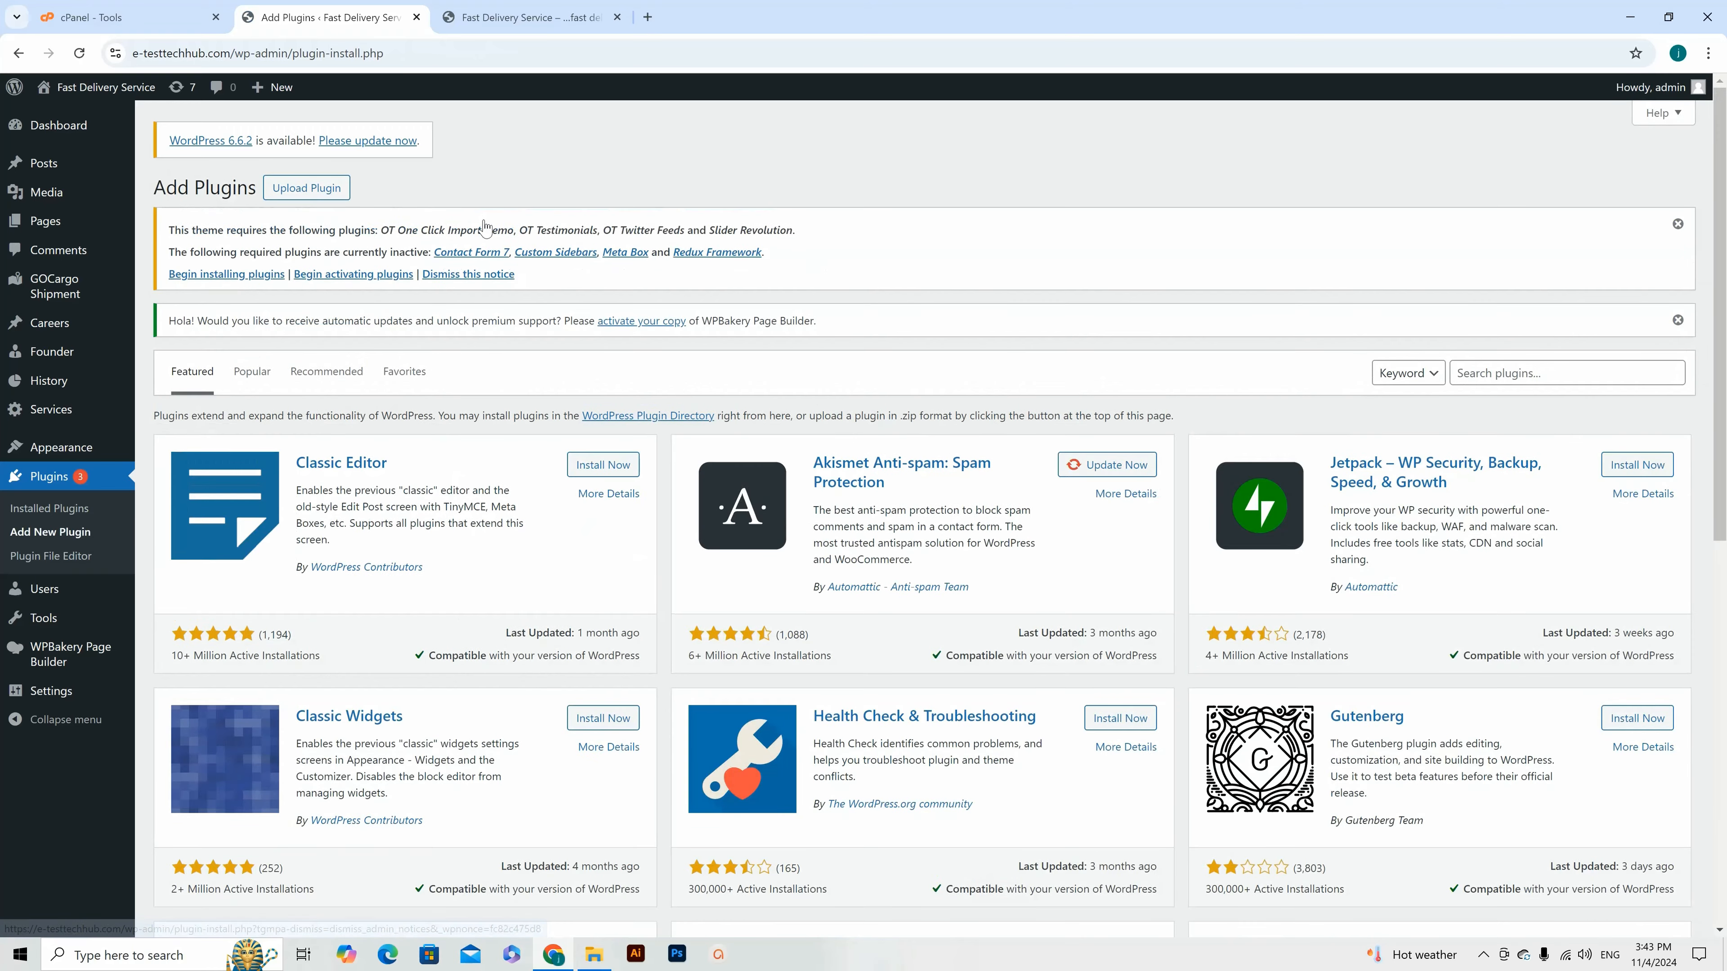
{"action": "left_click", "coordinate": [330, 196]}
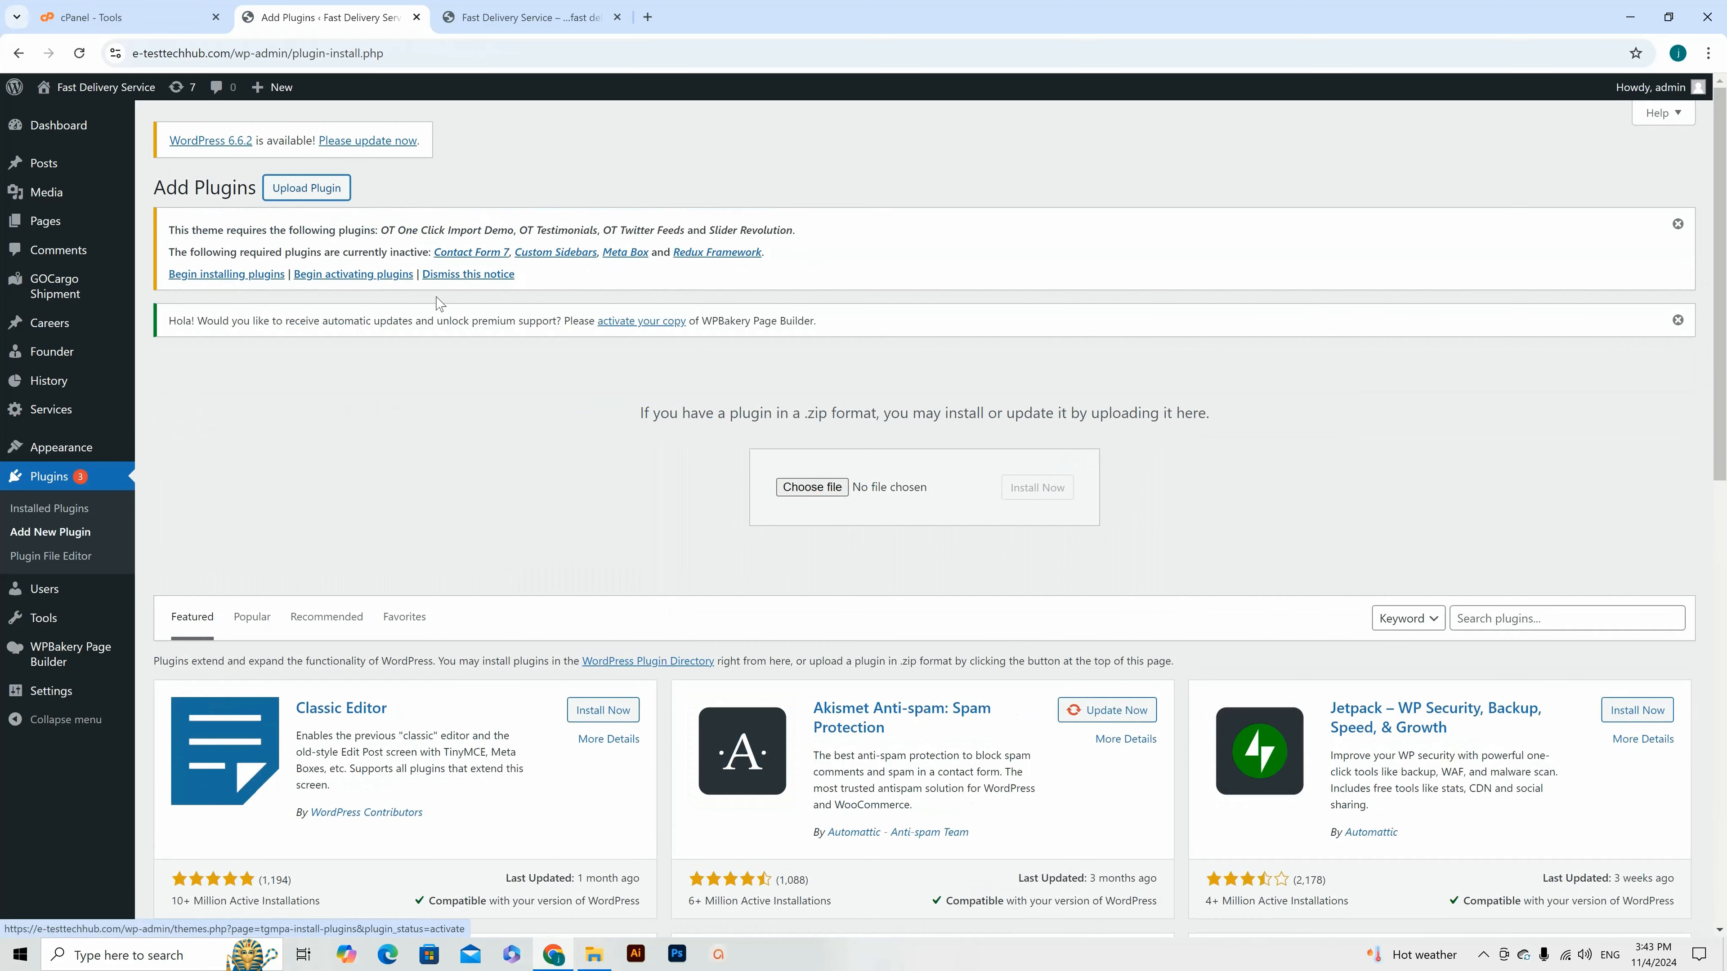
{"action": "left_click", "coordinate": [594, 954]}
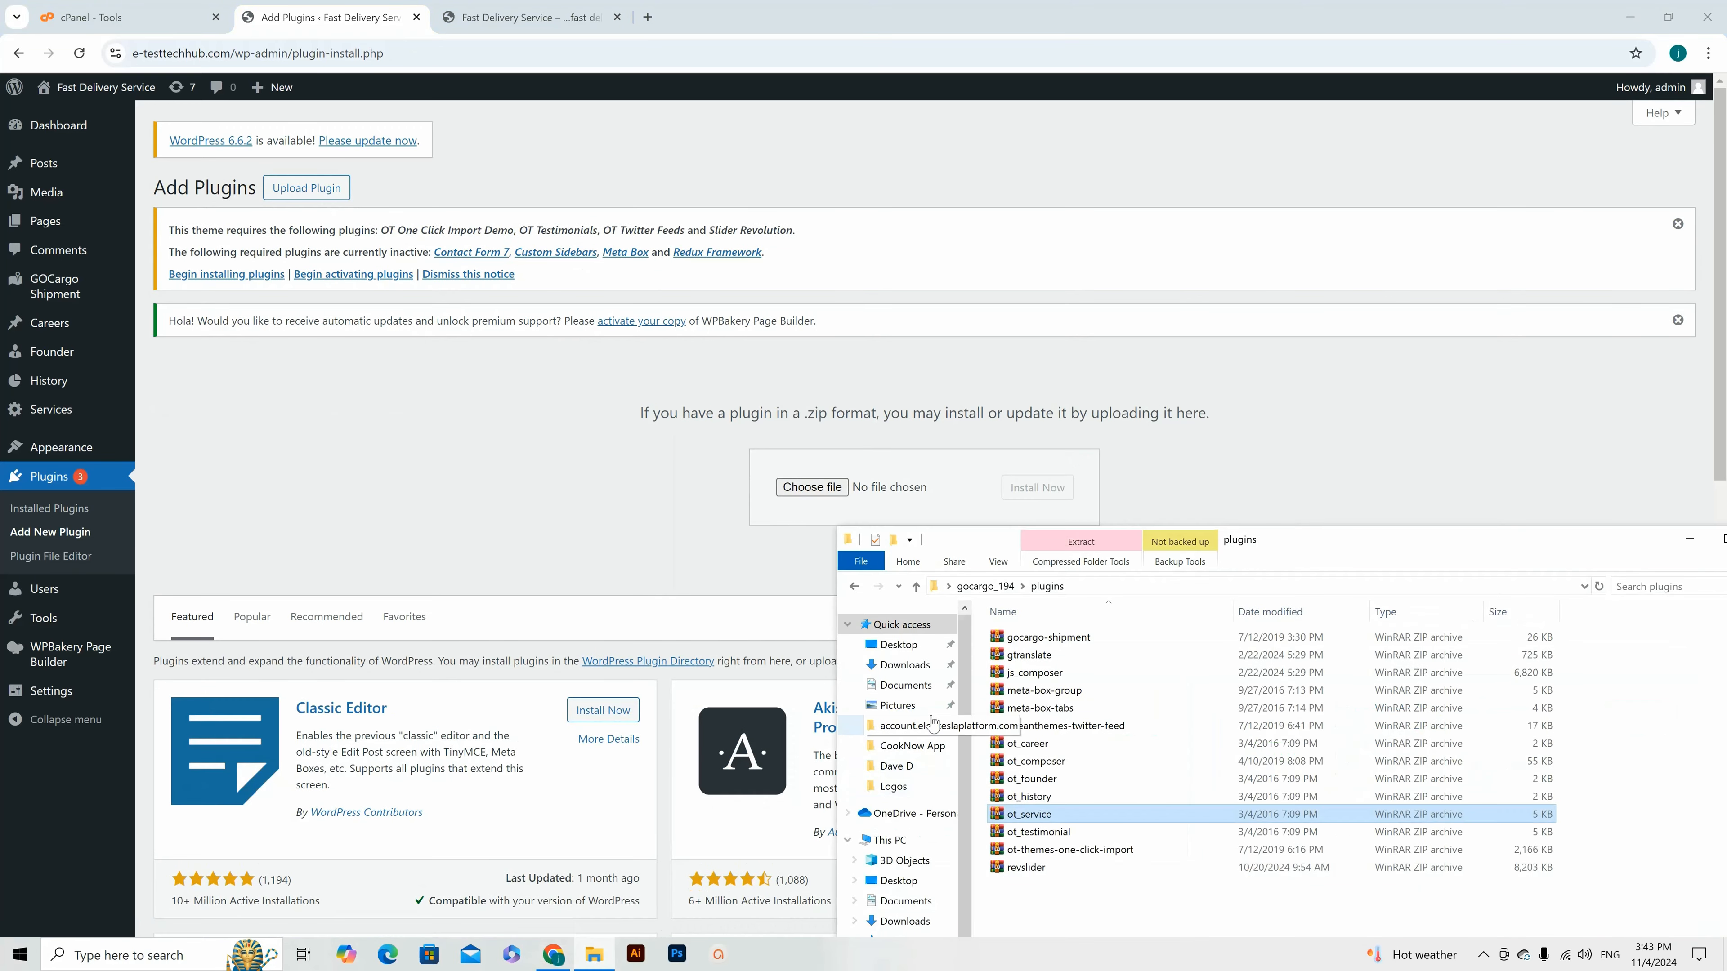
{"action": "left_click", "coordinate": [1032, 837]}
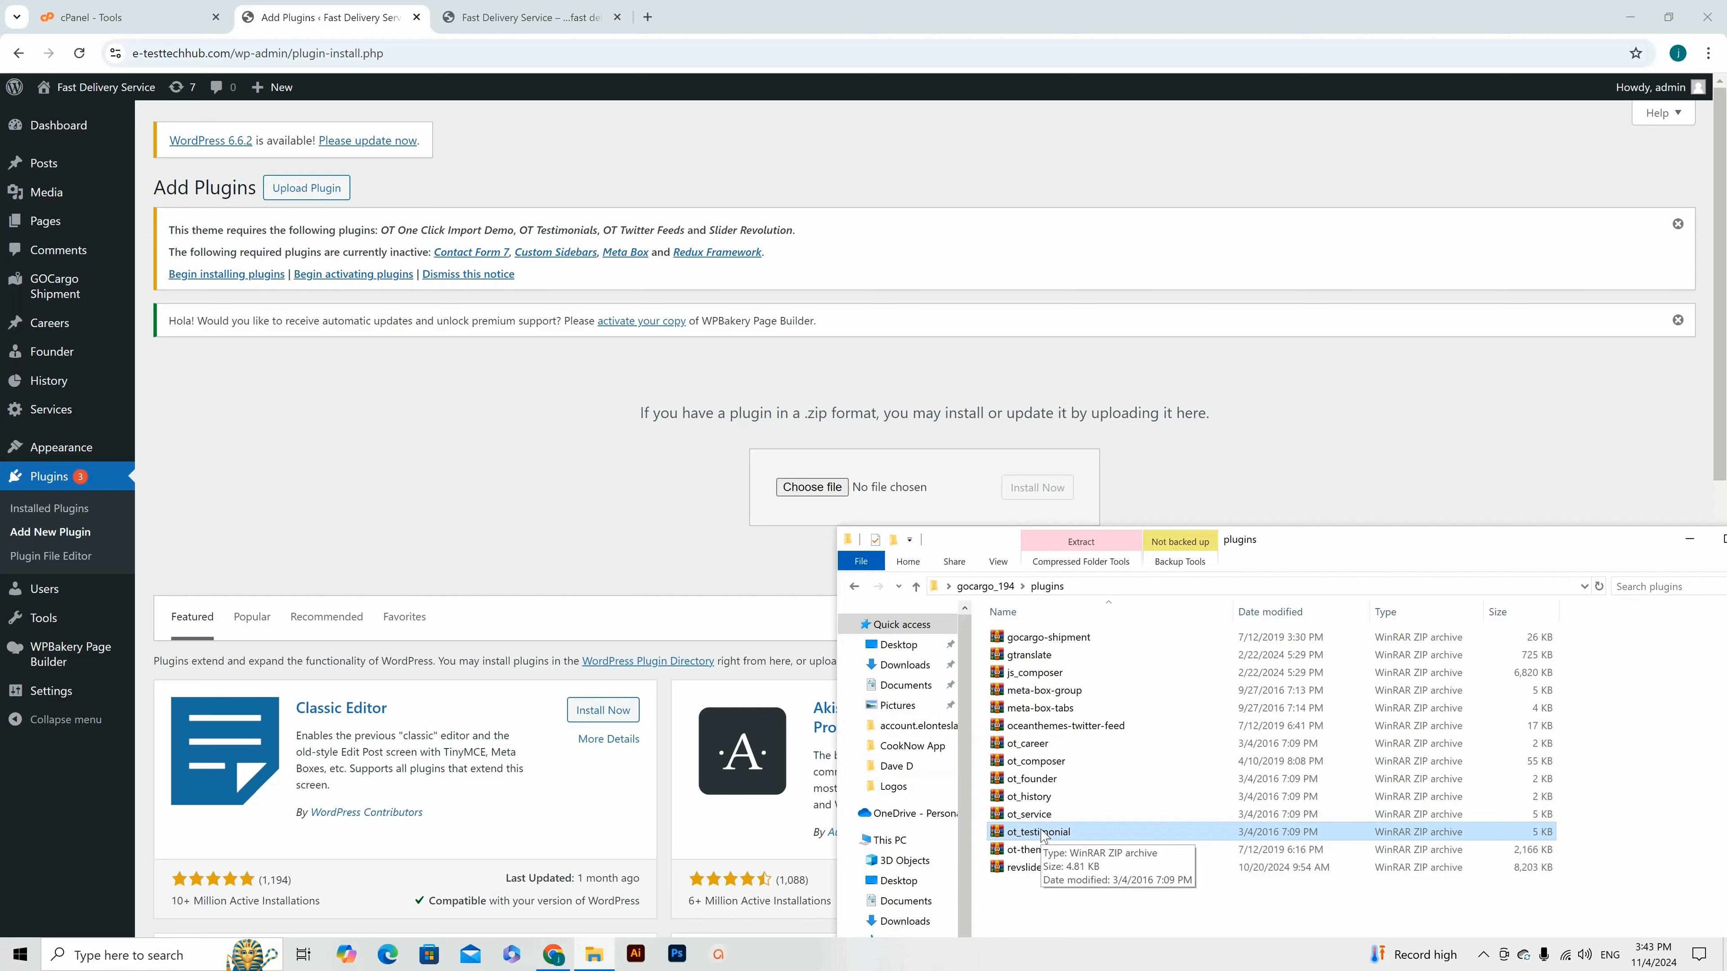
{"action": "left_click_drag", "start_coordinate": [1043, 837], "coordinate": [843, 487]}
{"action": "left_click", "coordinate": [1034, 488]}
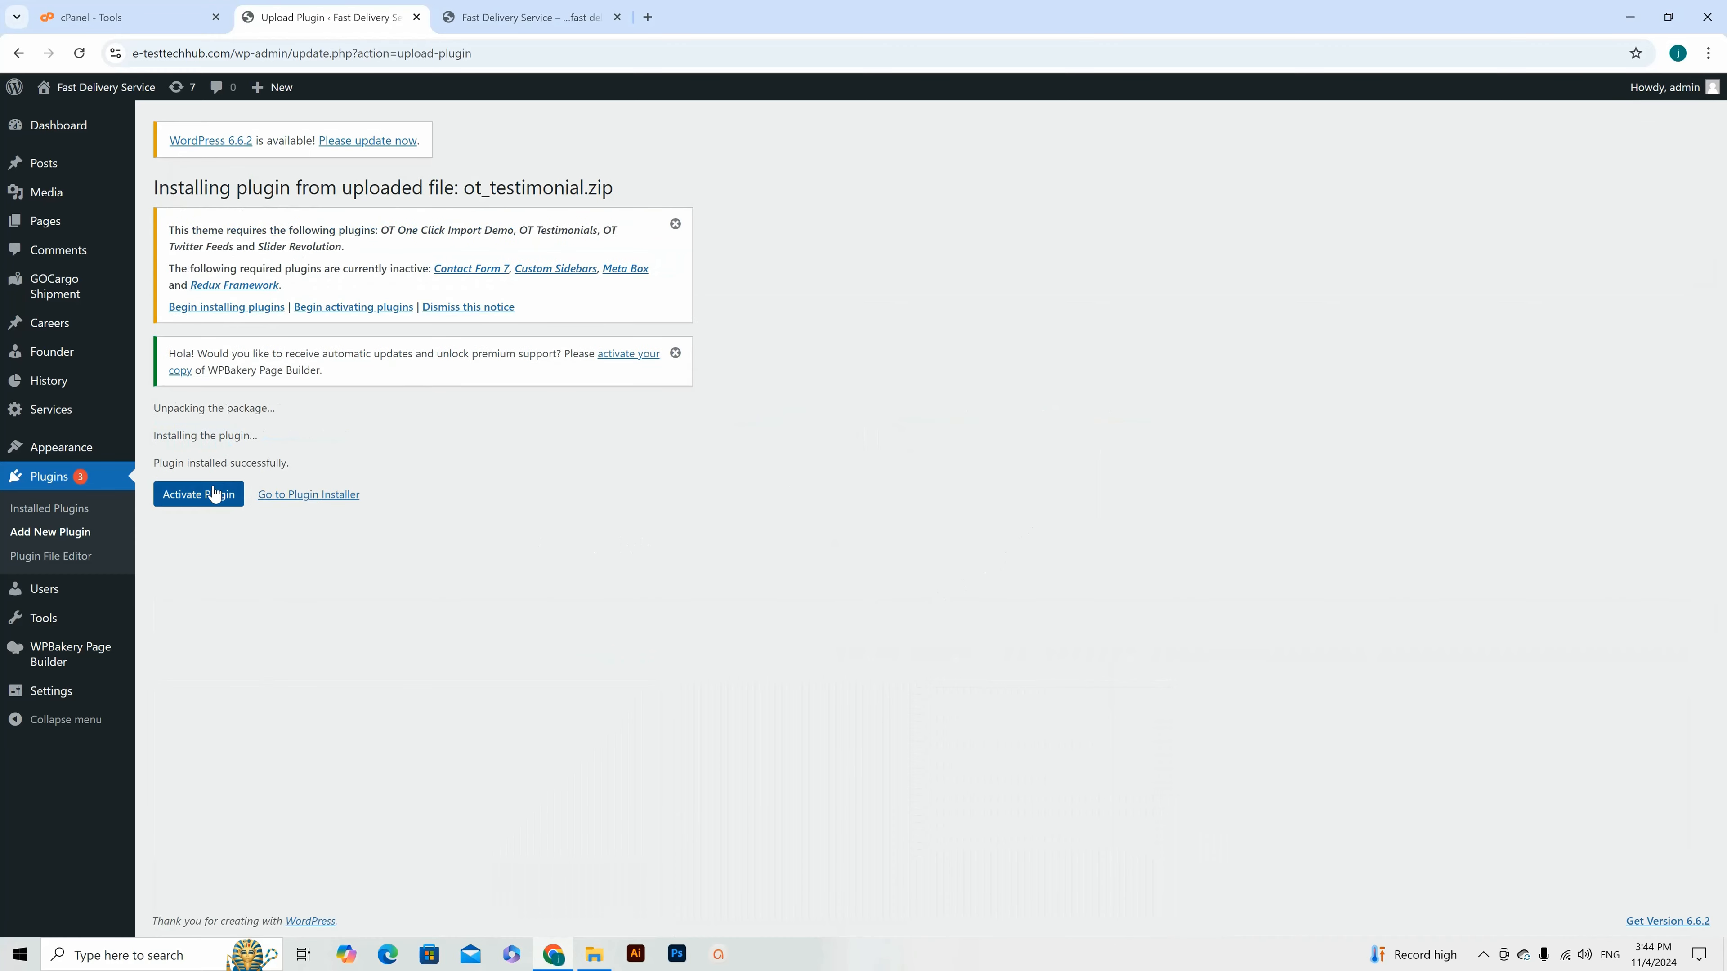
{"action": "left_click", "coordinate": [217, 495]}
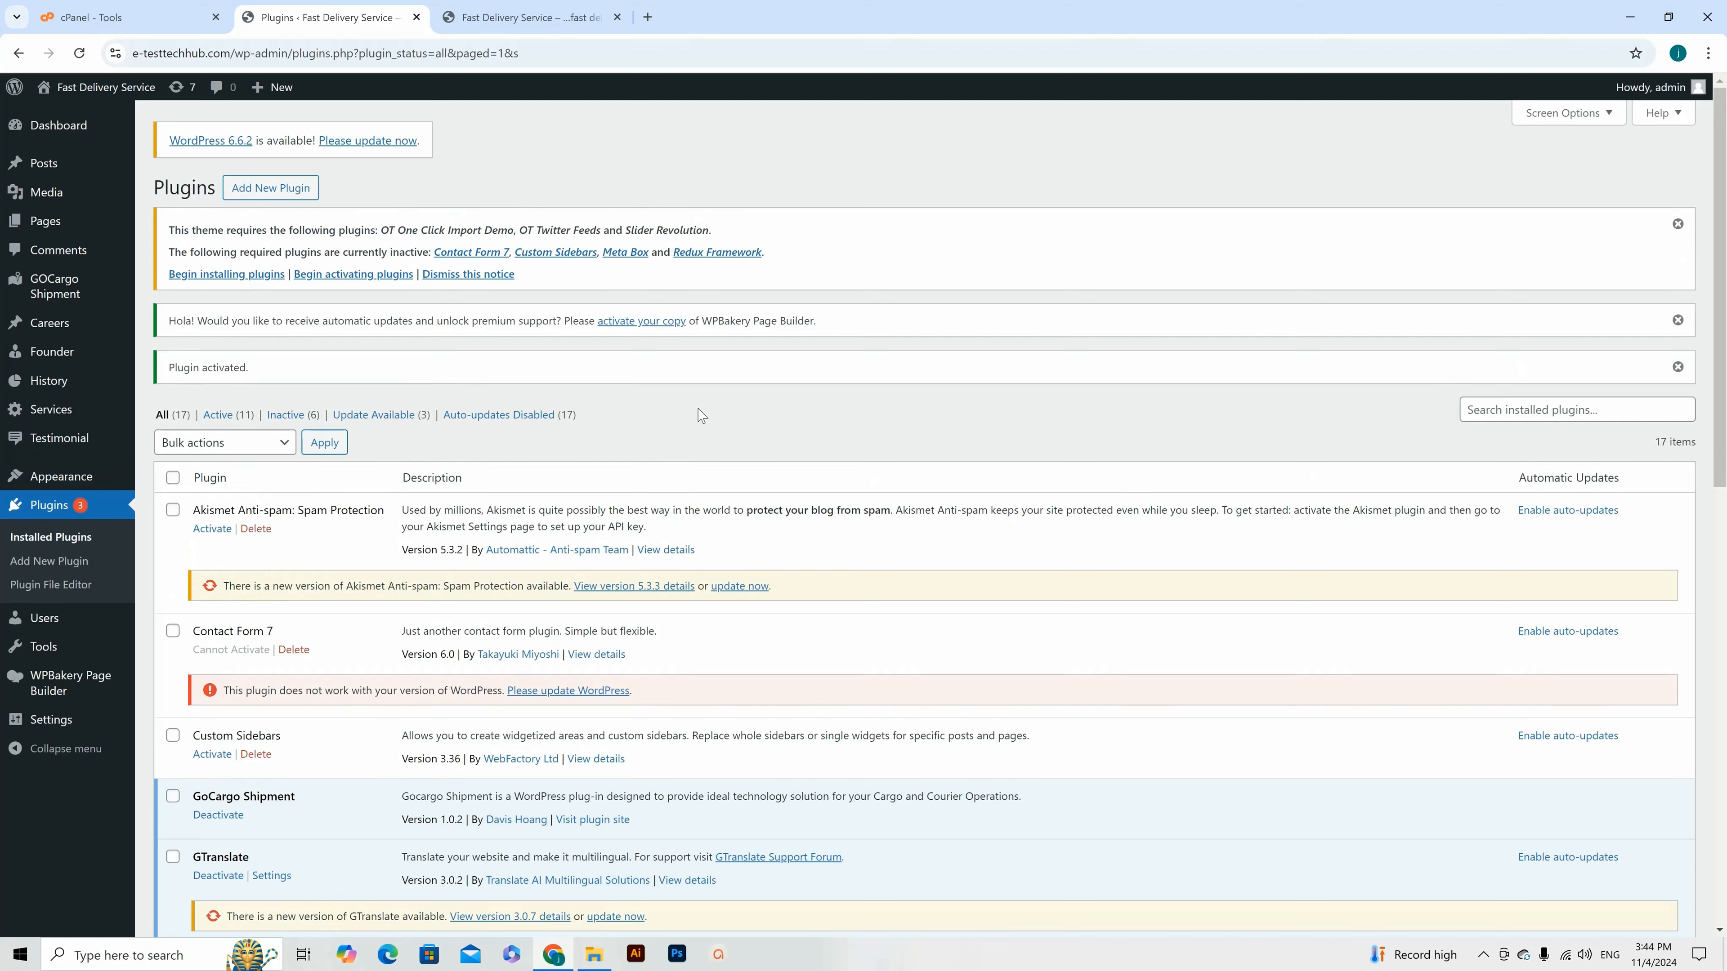
Step: Upload ot-themes-one-click-import.zip from the plugins folder as a new plugin, then install and activate it
{"action": "left_click", "coordinate": [262, 189]}
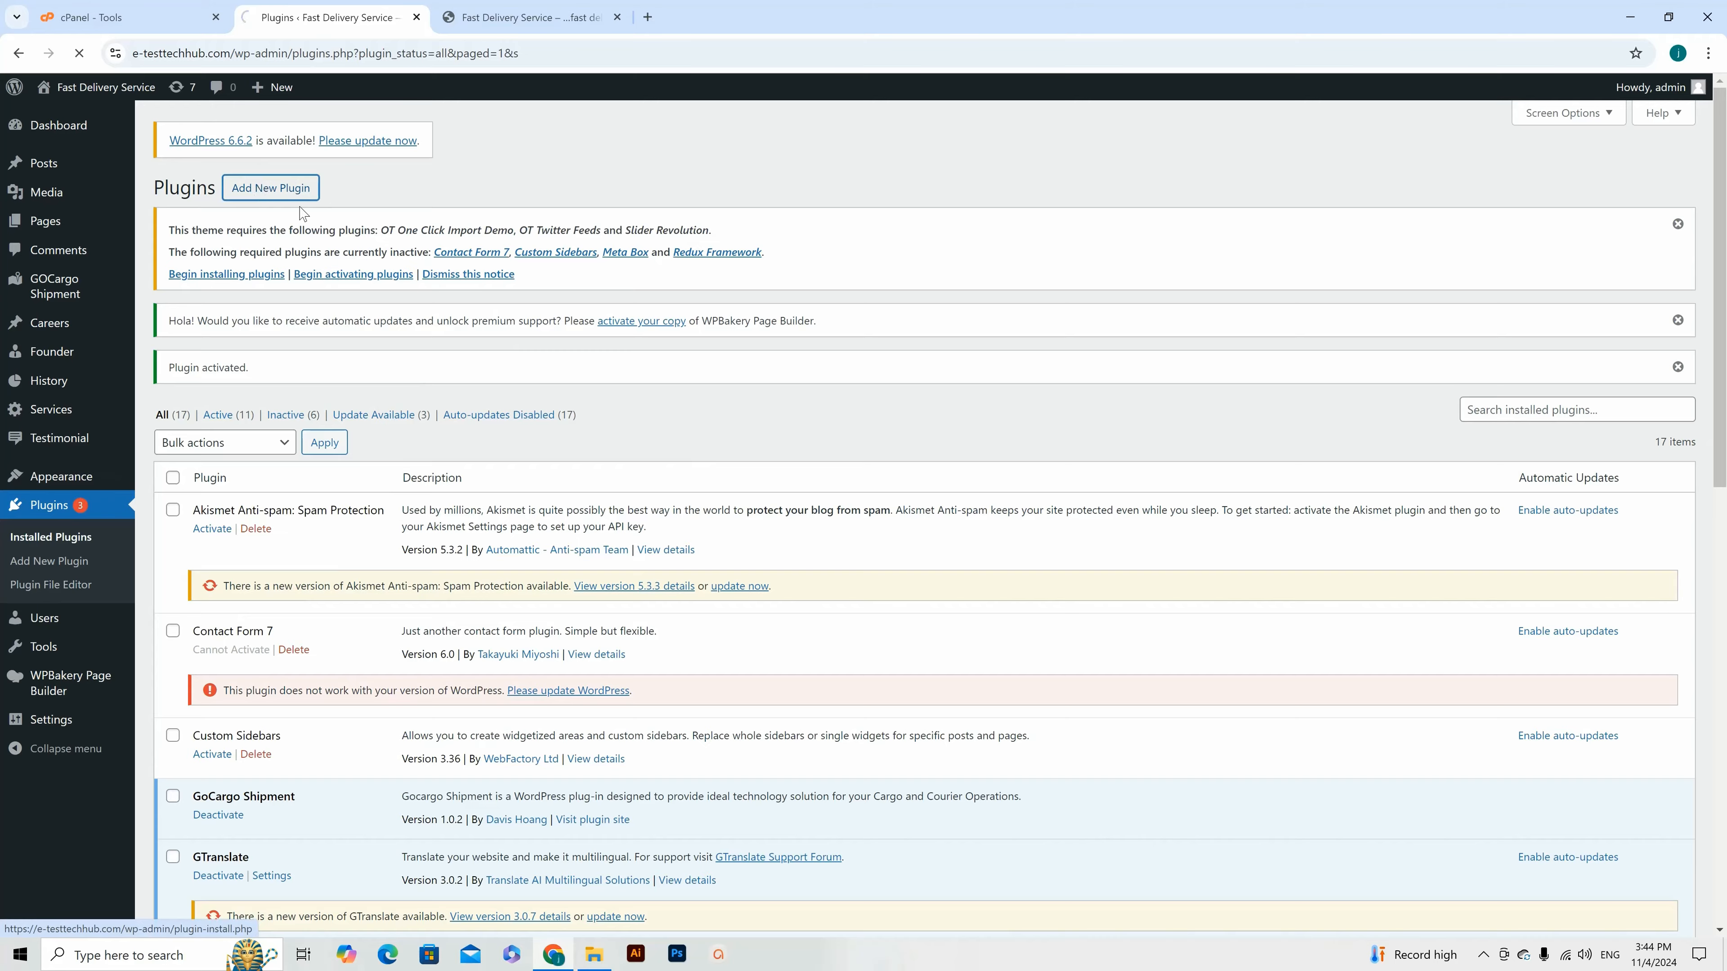
{"action": "left_click", "coordinate": [307, 188]}
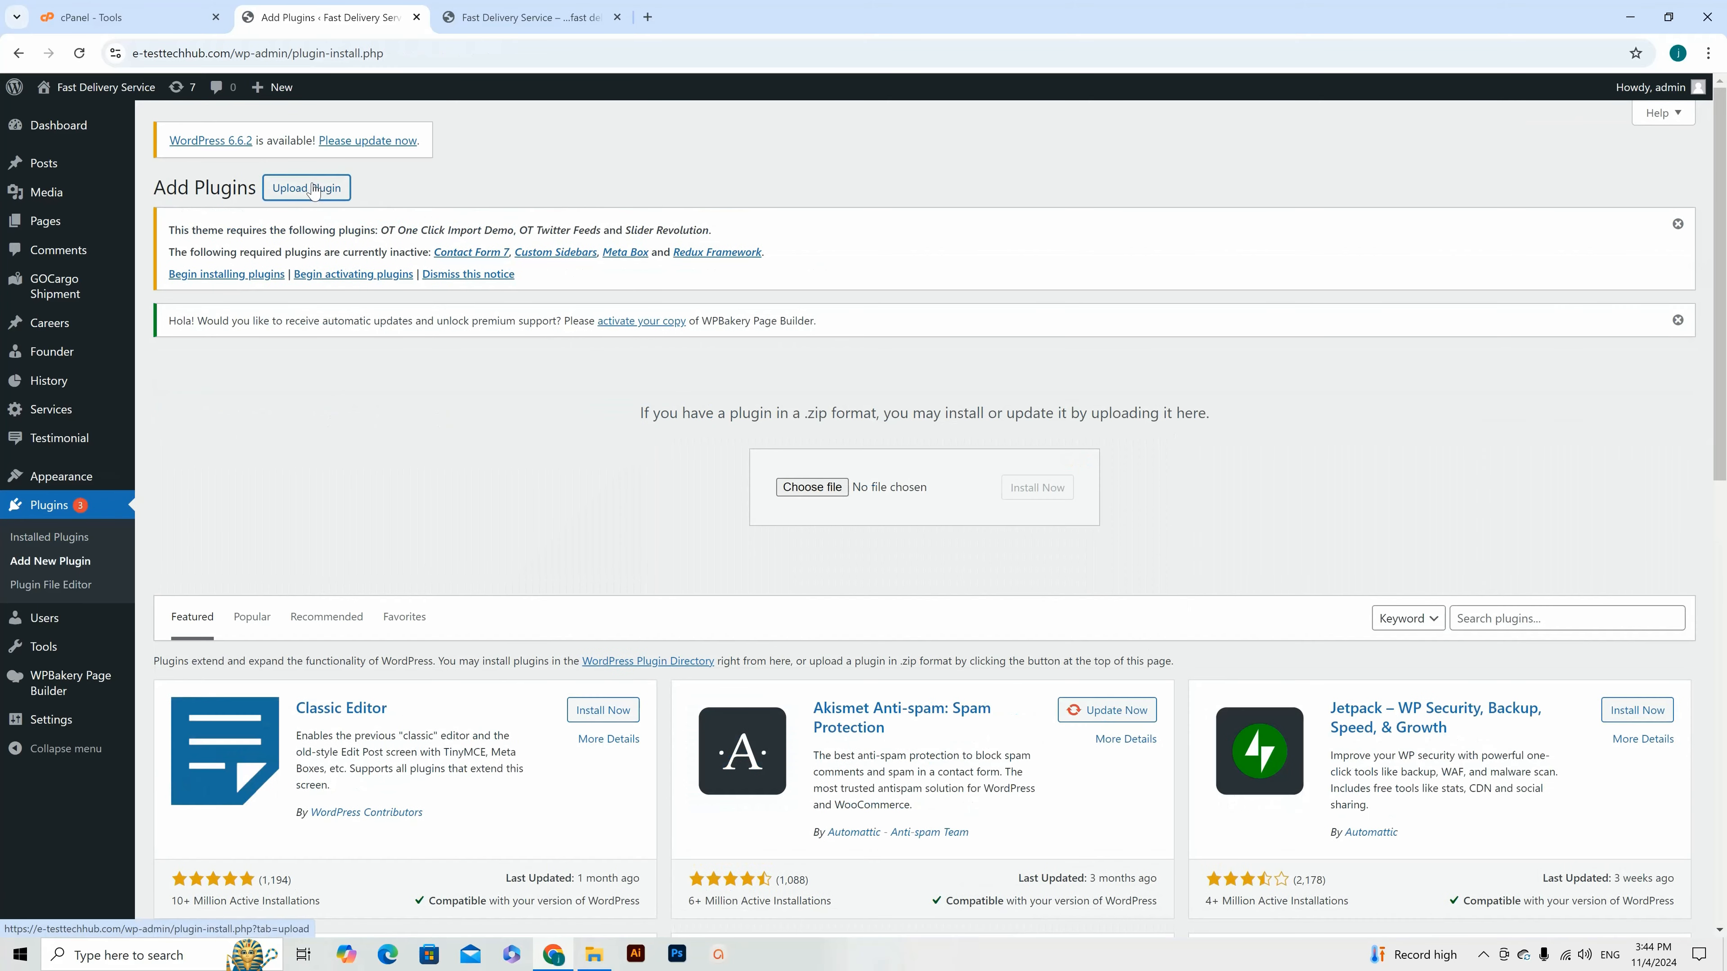
{"action": "left_click", "coordinate": [594, 954]}
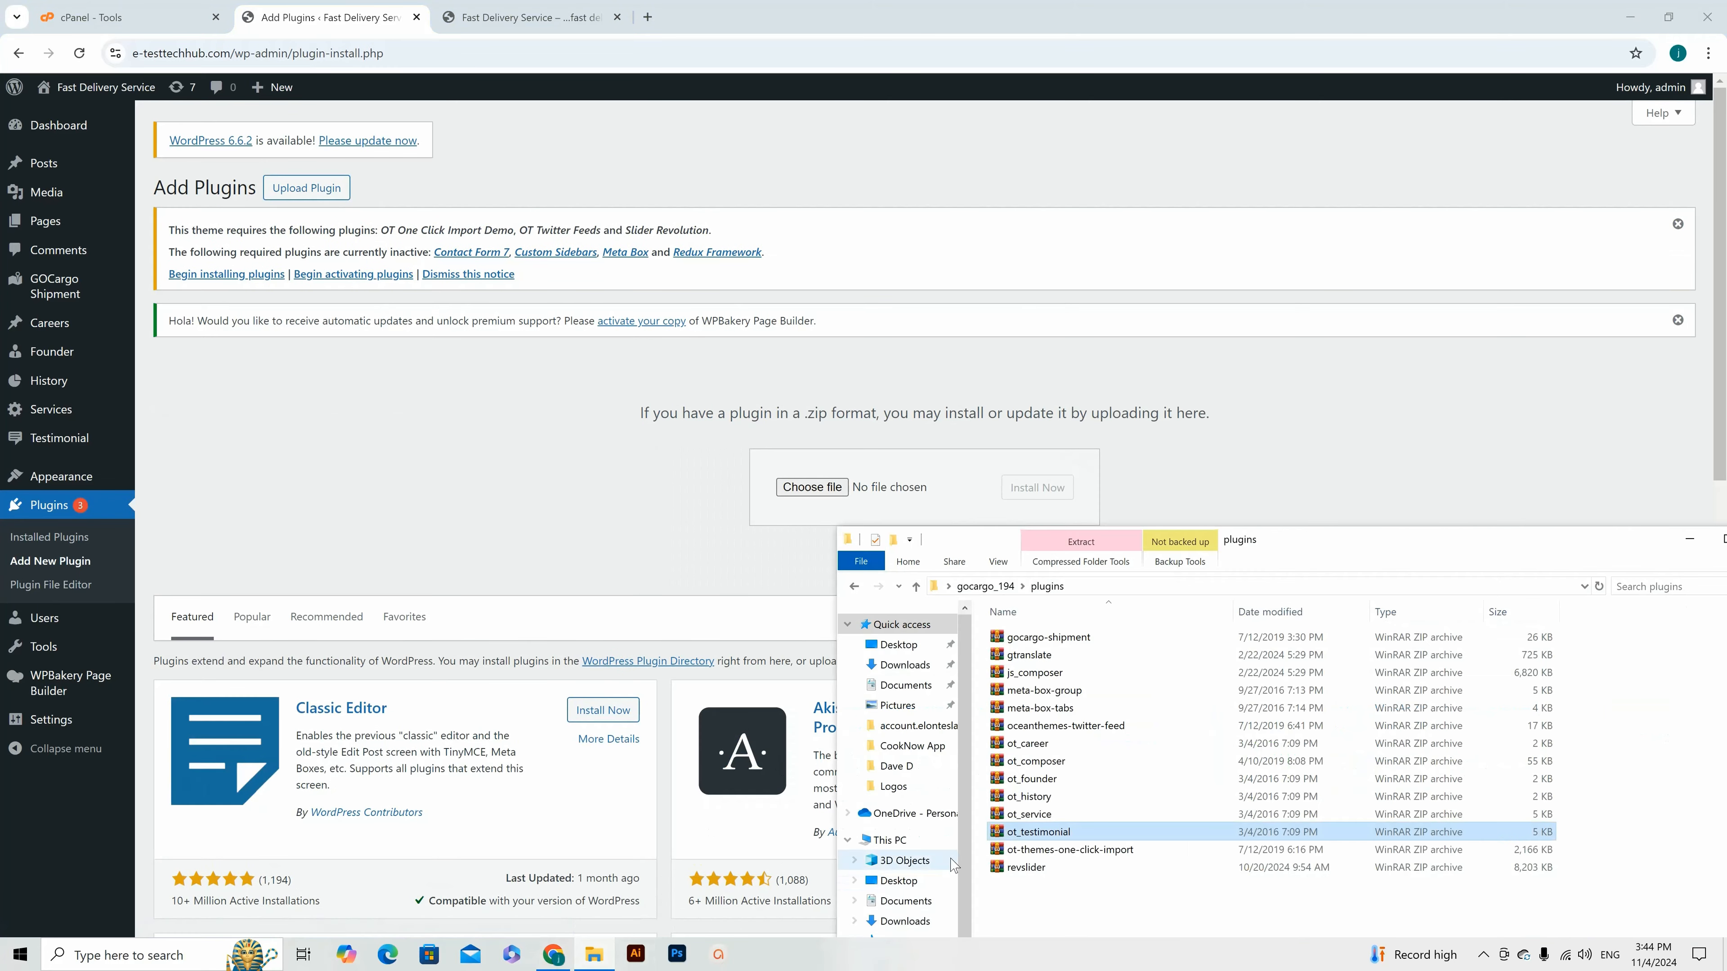
{"action": "left_click", "coordinate": [1047, 853]}
{"action": "left_click_drag", "start_coordinate": [1053, 849], "coordinate": [818, 490]}
{"action": "left_click", "coordinate": [1046, 492]}
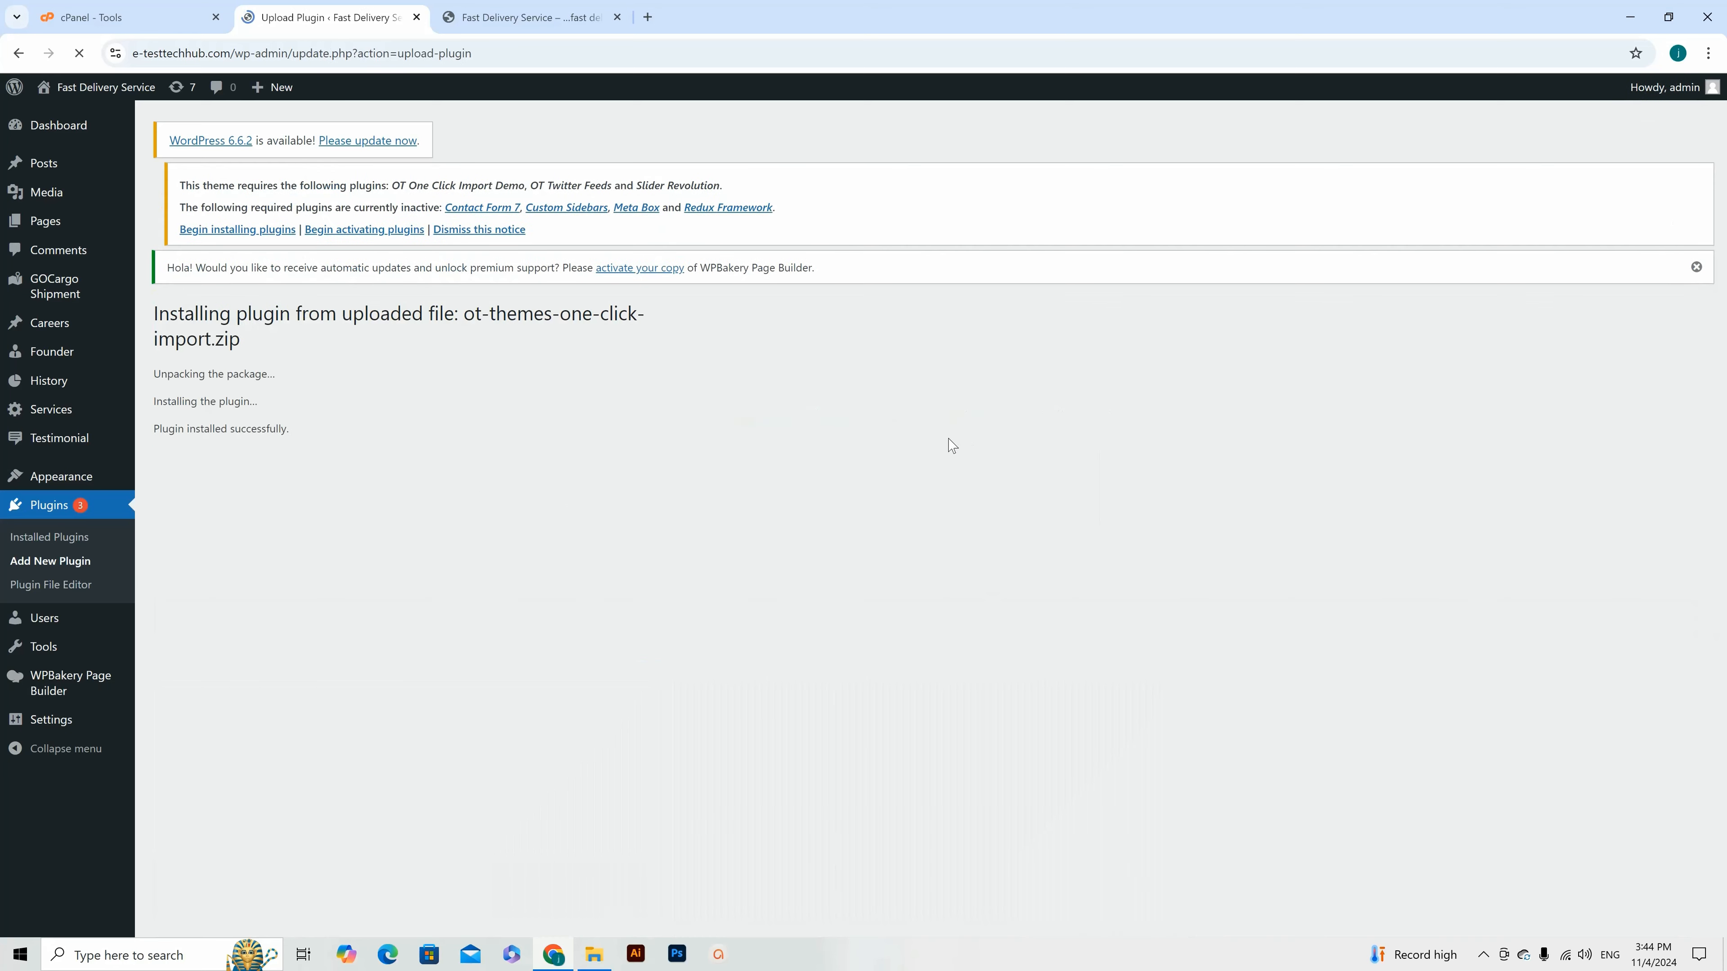
{"action": "left_click", "coordinate": [198, 520]}
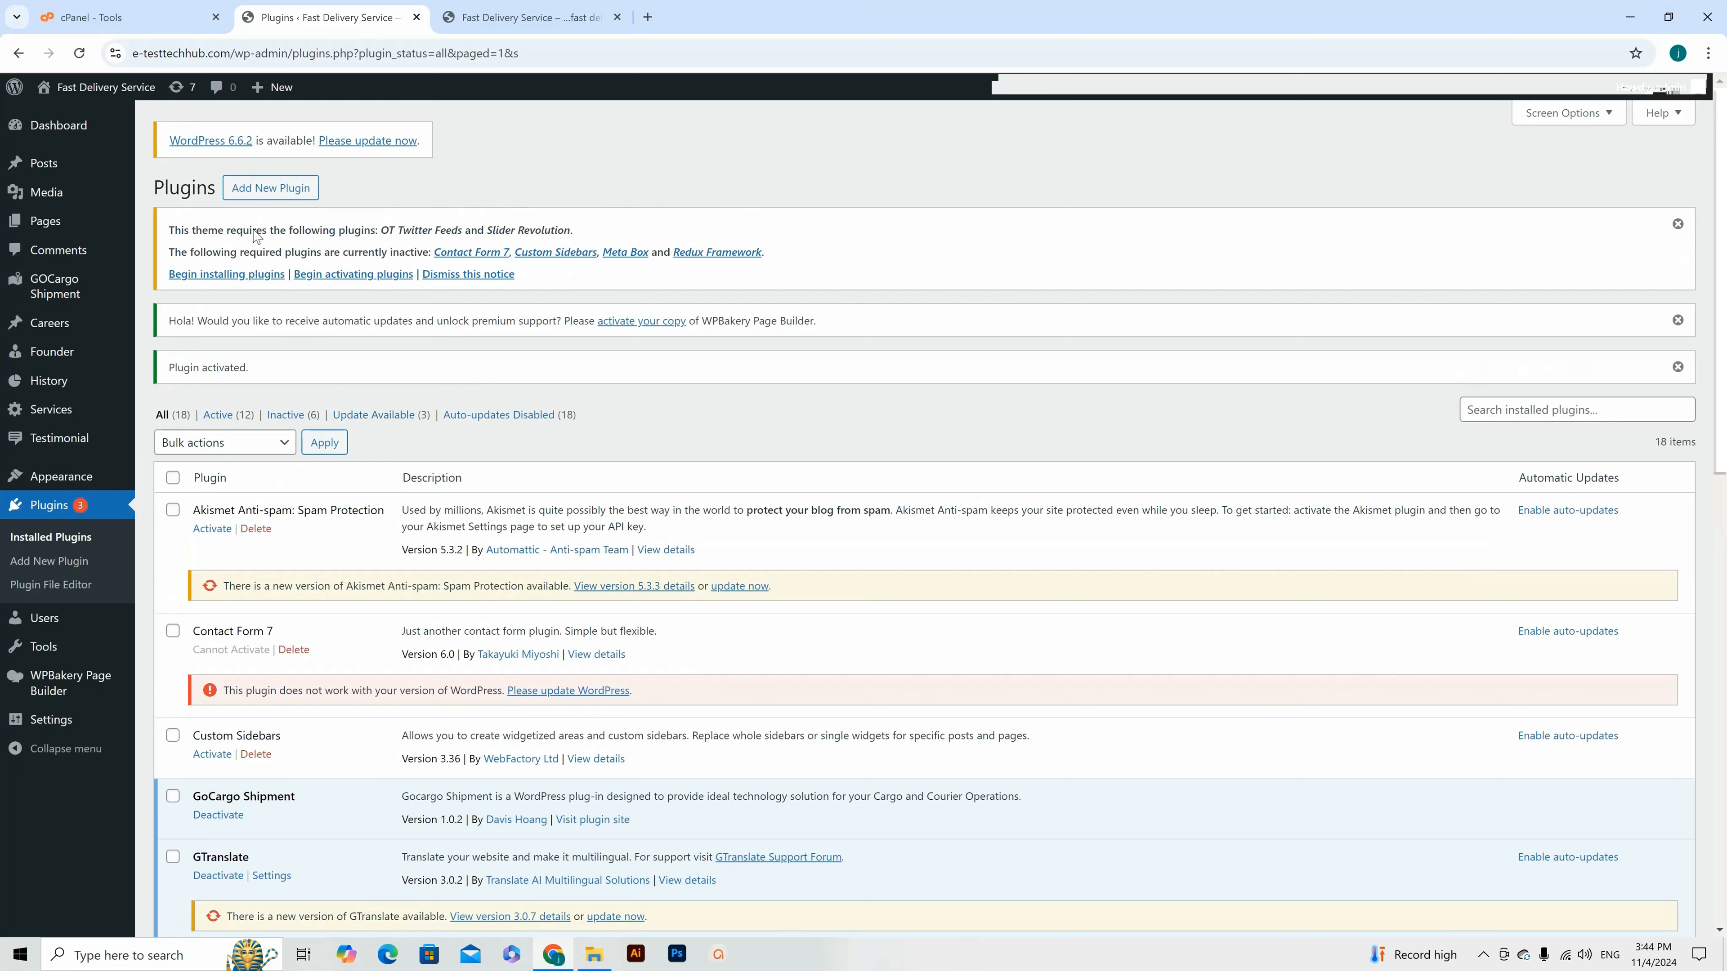
Step: Upload revslider.zip from the plugins folder as a new plugin, then install and activate it
{"action": "left_click", "coordinate": [264, 189]}
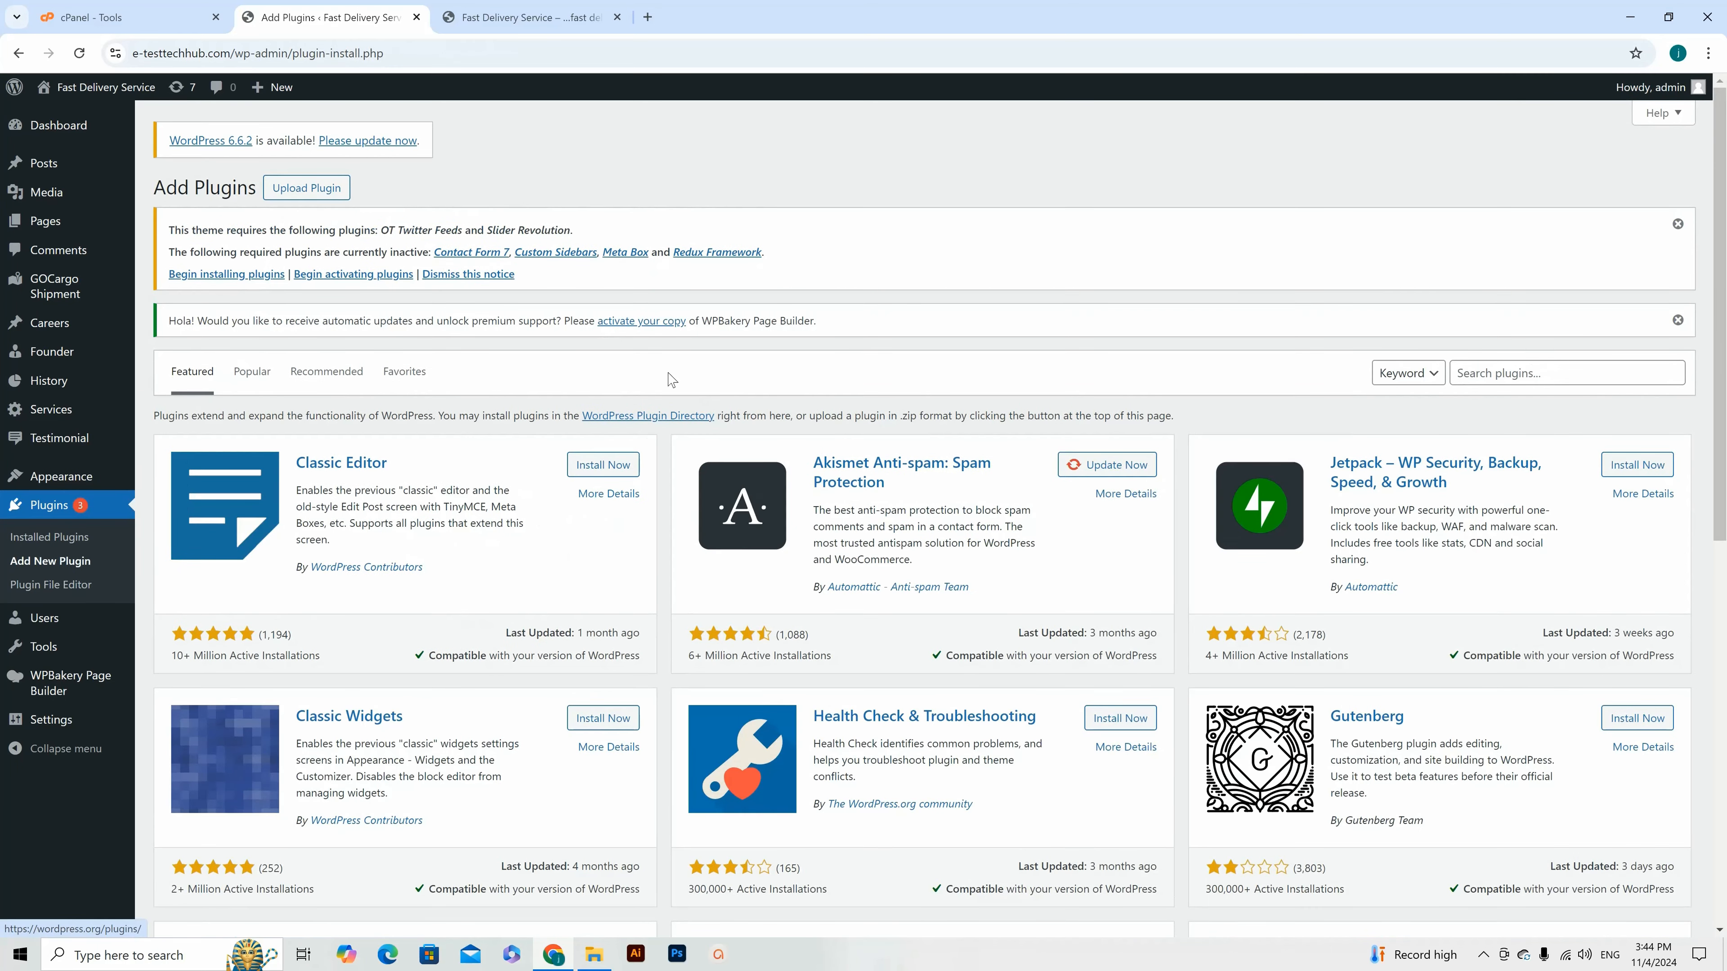
{"action": "left_click", "coordinate": [317, 190]}
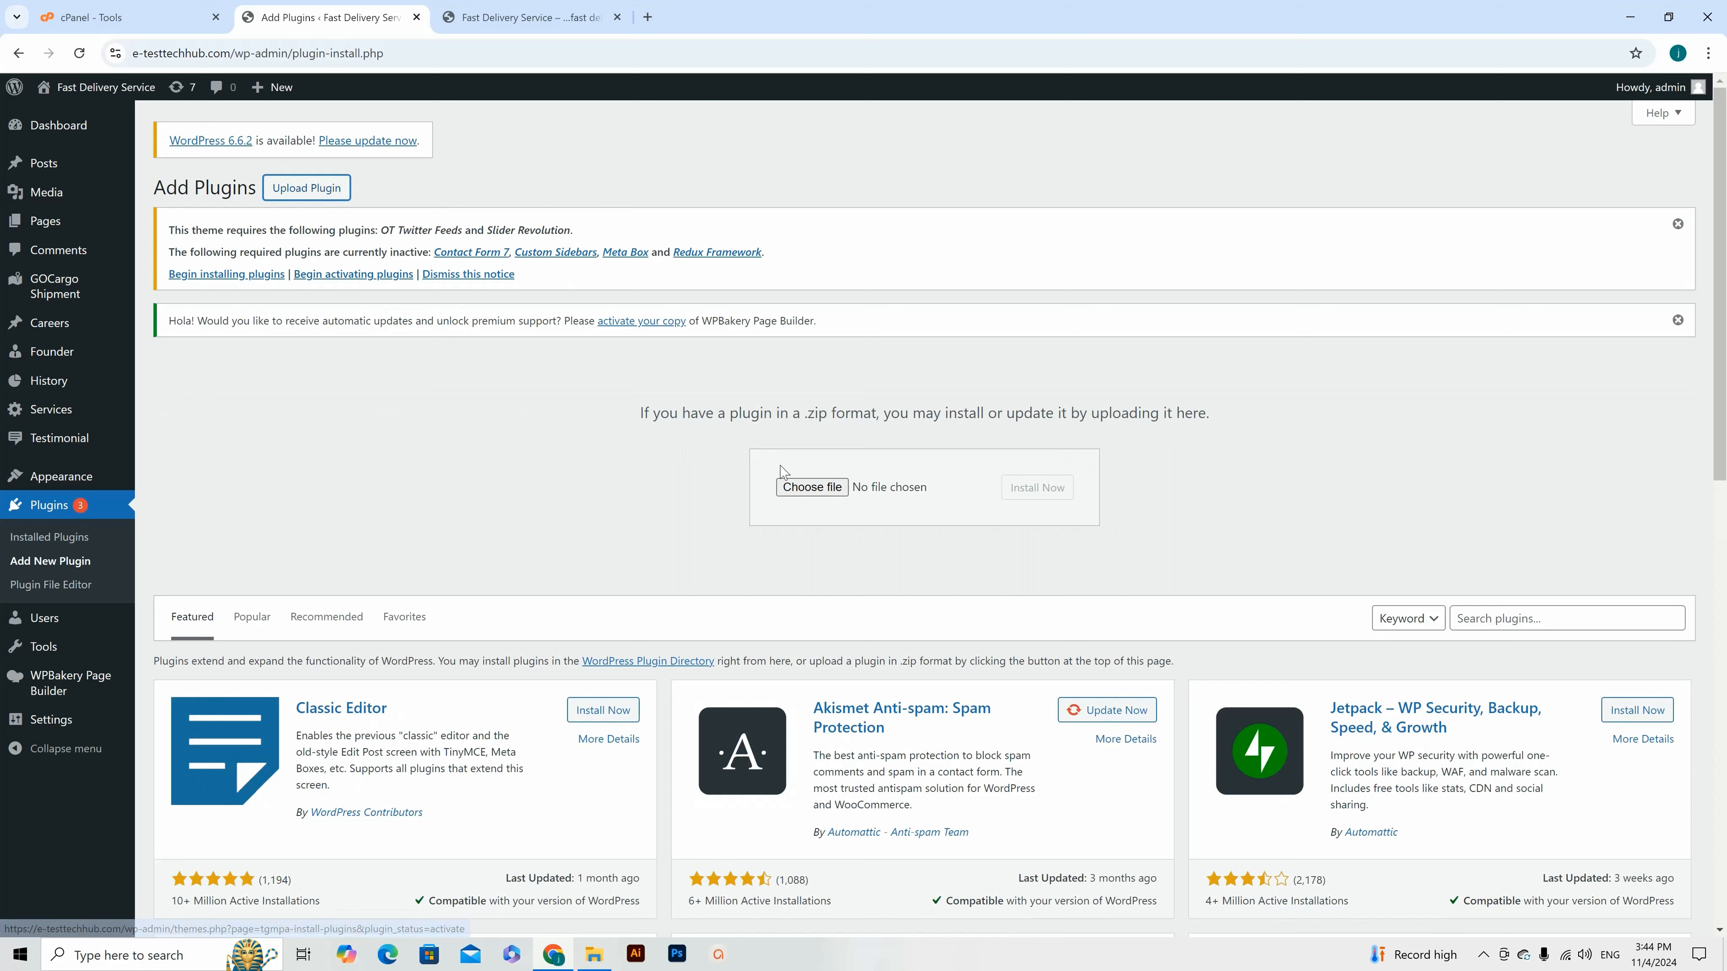
{"action": "left_click", "coordinate": [594, 954]}
{"action": "left_click_drag", "start_coordinate": [1052, 866], "coordinate": [826, 515]}
{"action": "left_click", "coordinate": [1047, 497]}
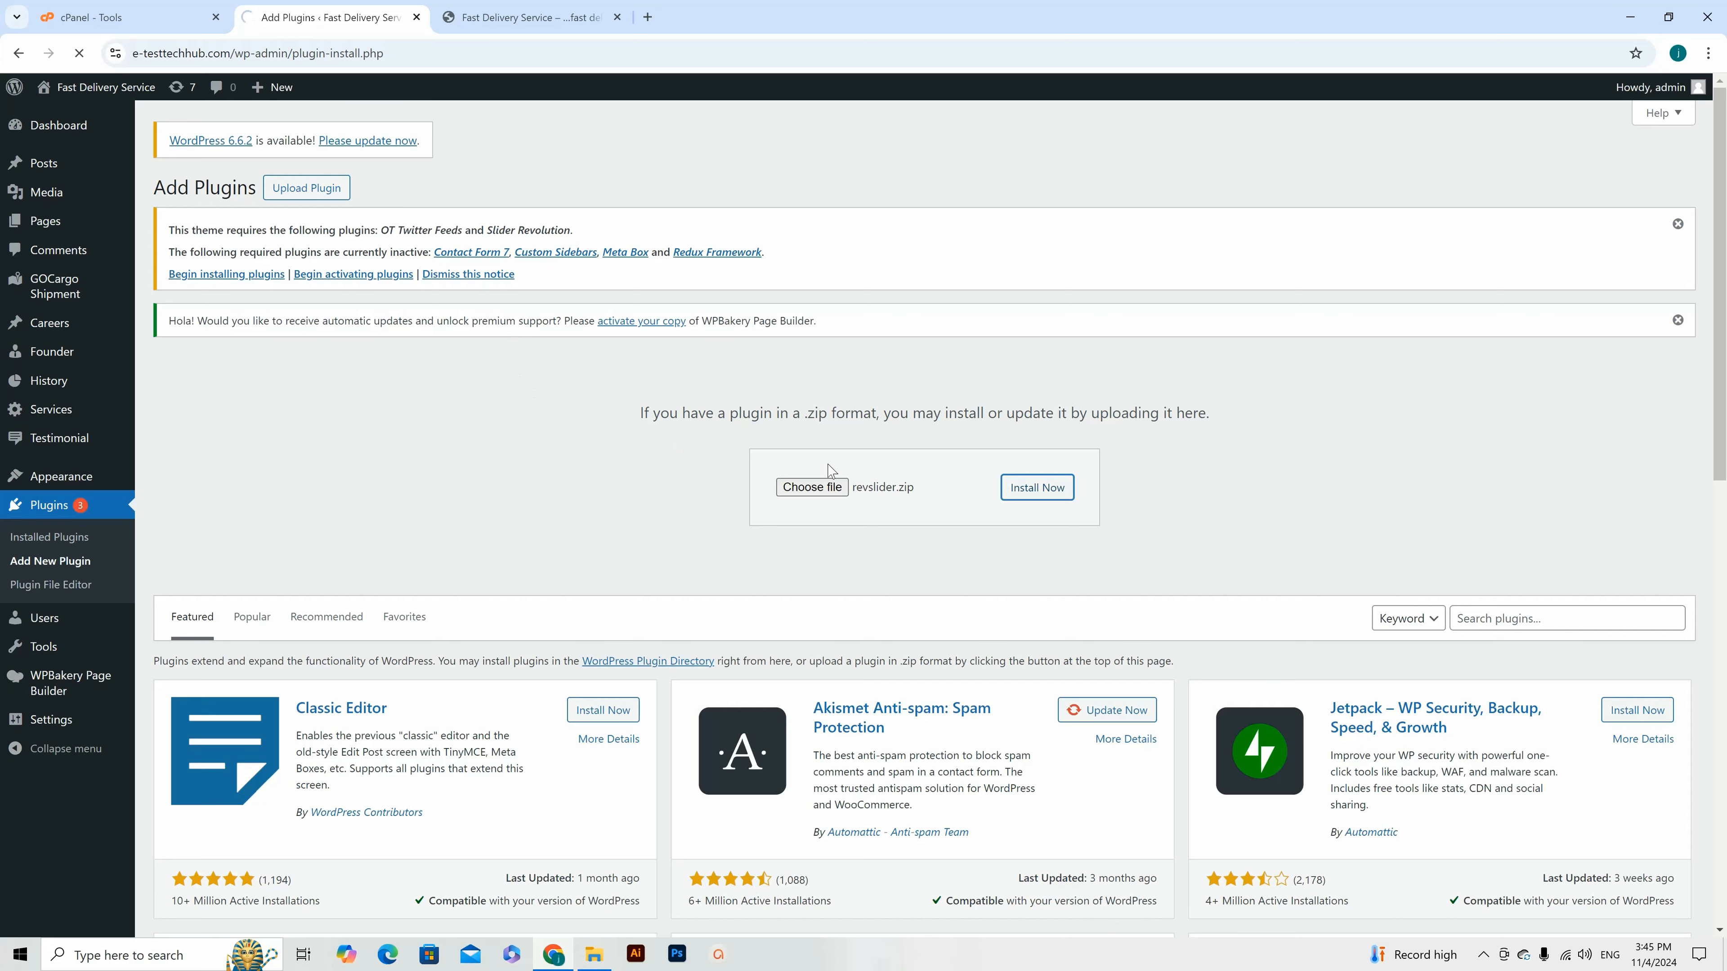
{"action": "left_click", "coordinate": [594, 954]}
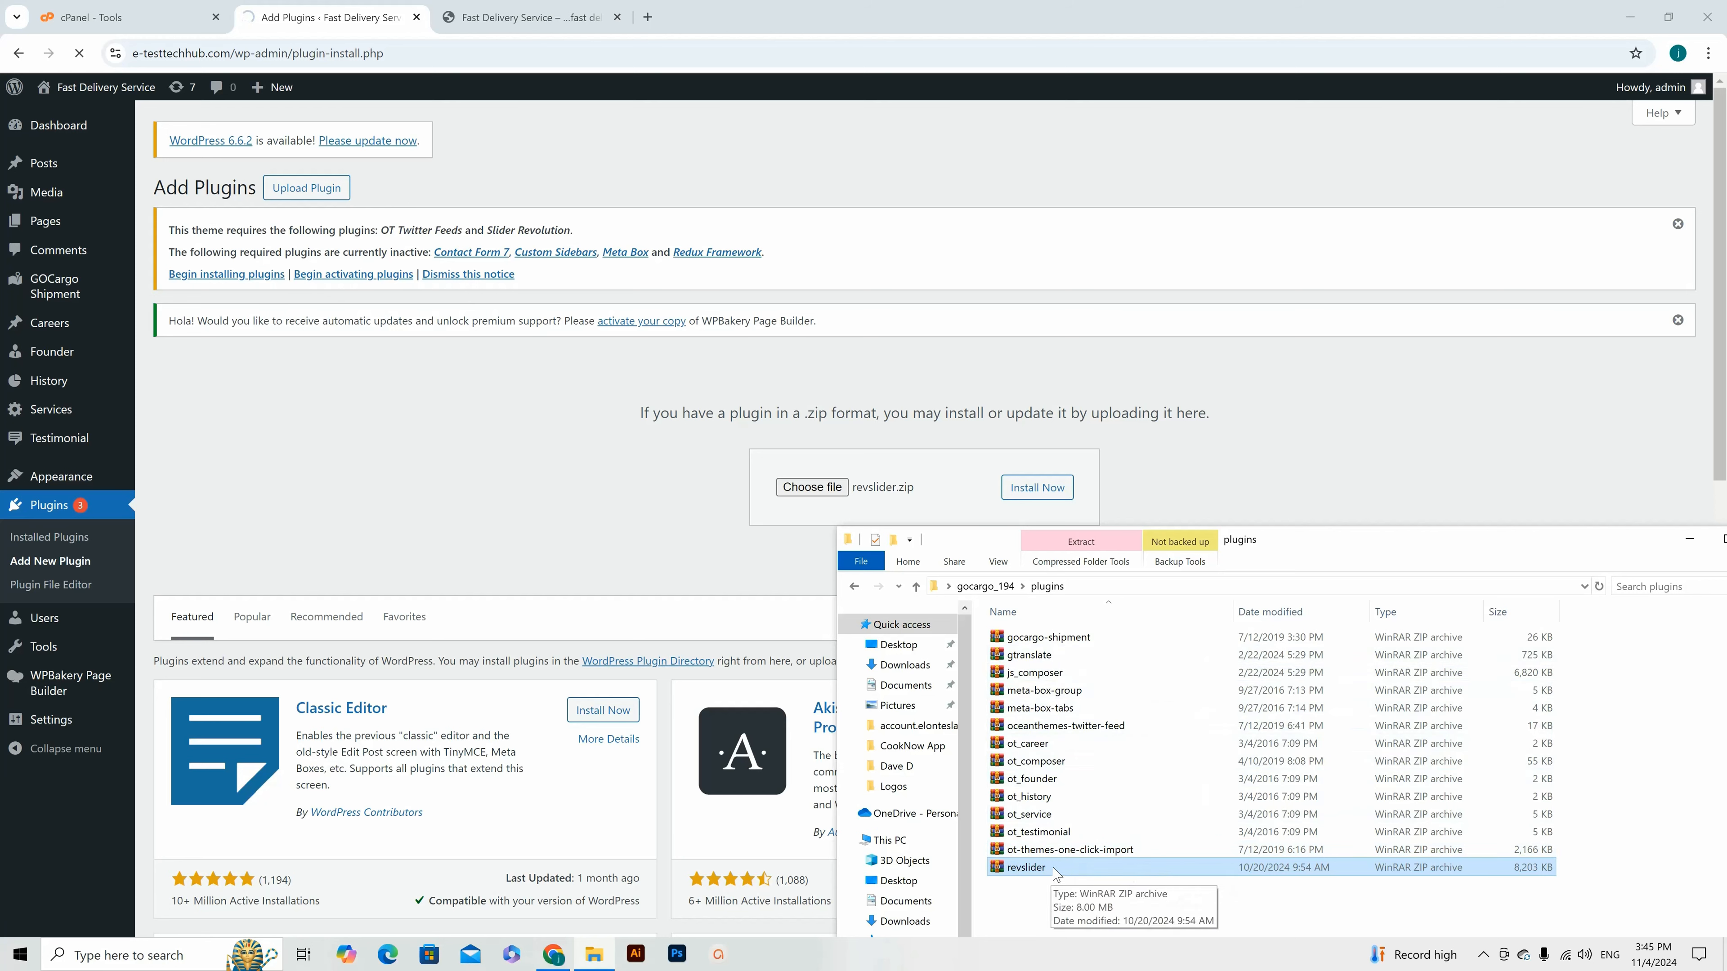
{"action": "left_click", "coordinate": [1013, 656]}
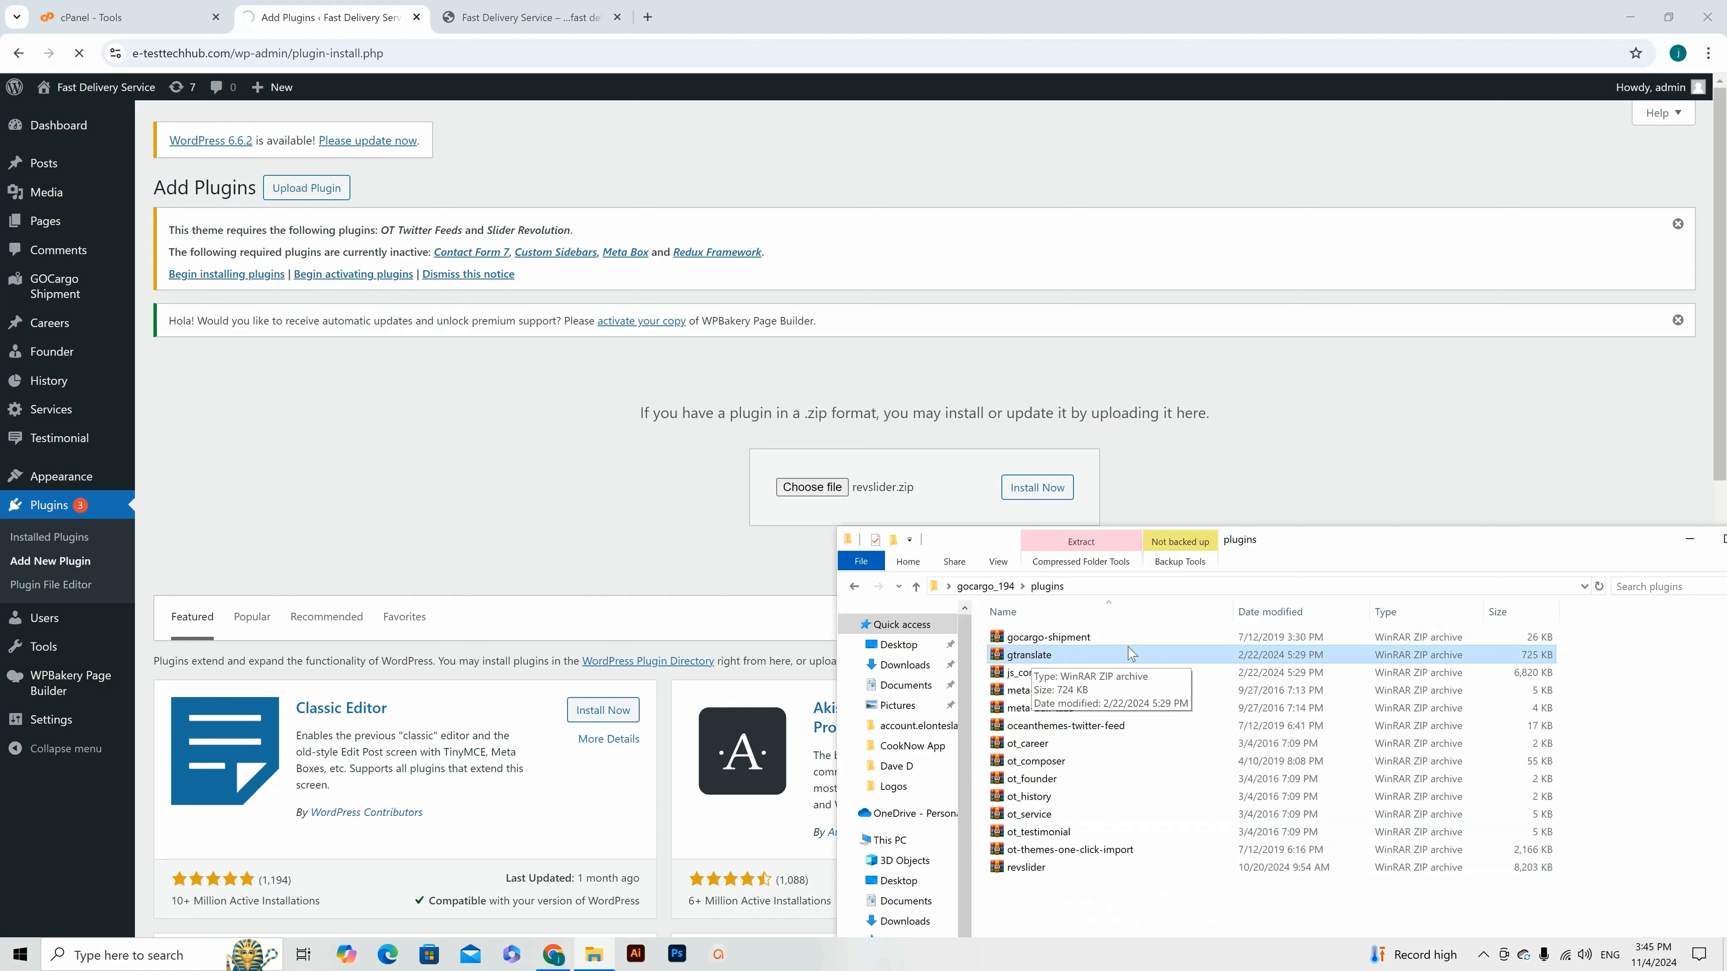
{"action": "left_click", "coordinate": [615, 459]}
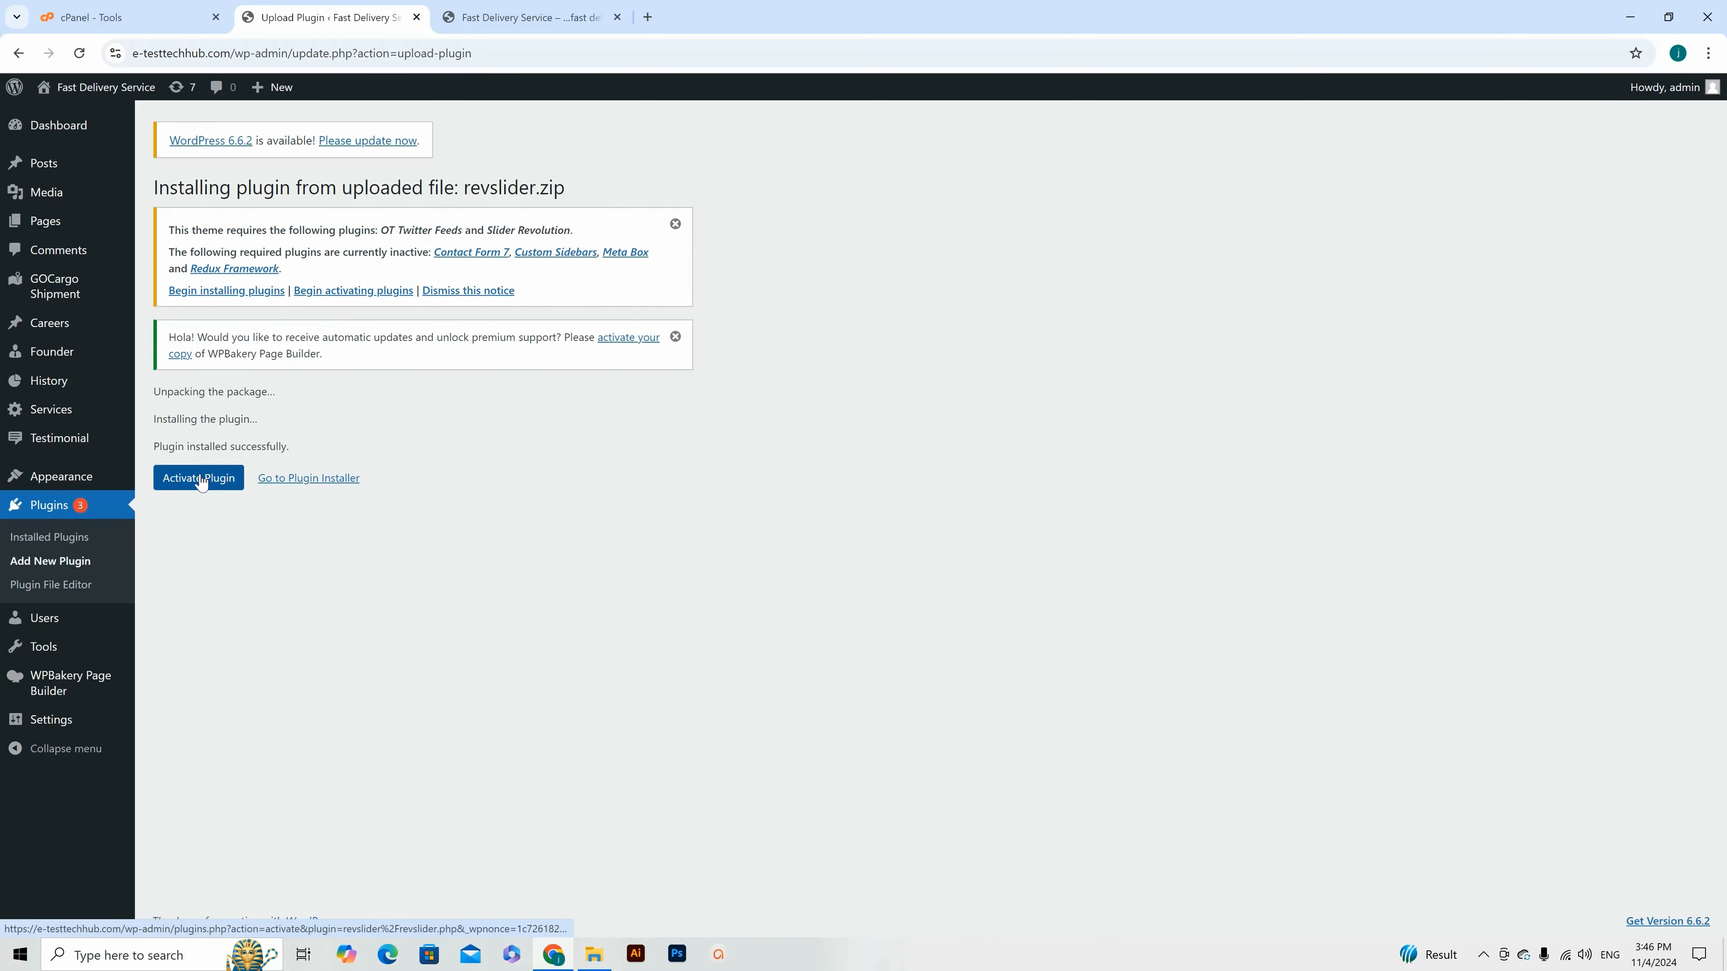
{"action": "left_click", "coordinate": [201, 479]}
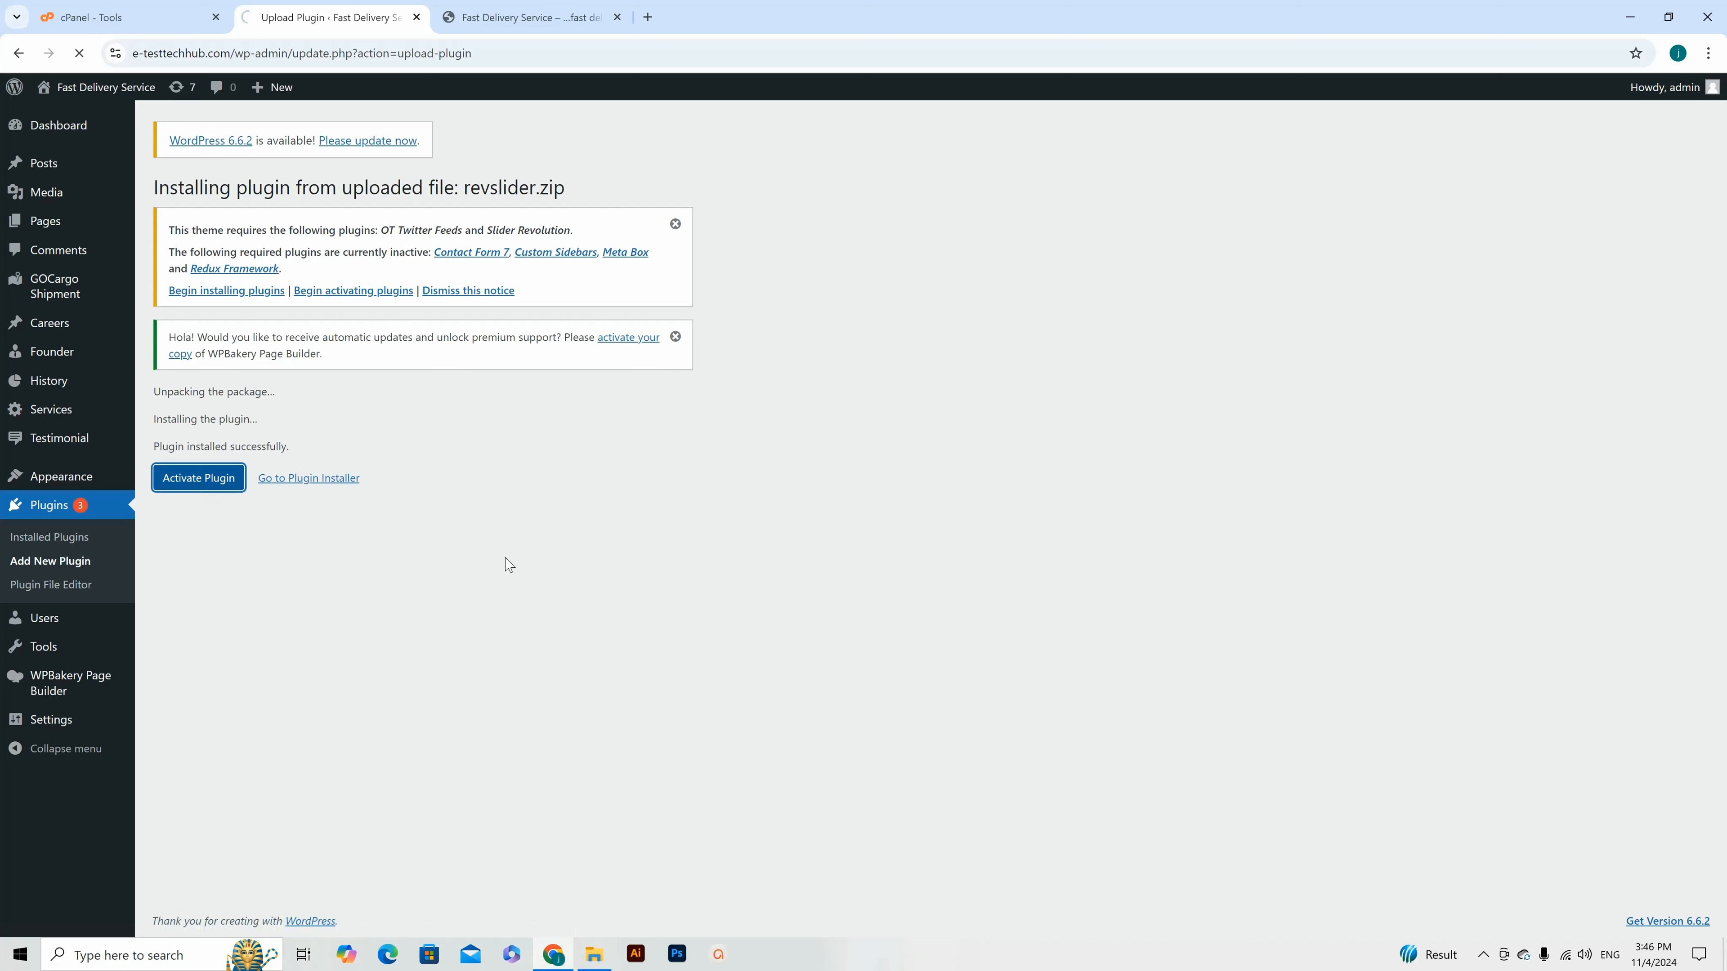
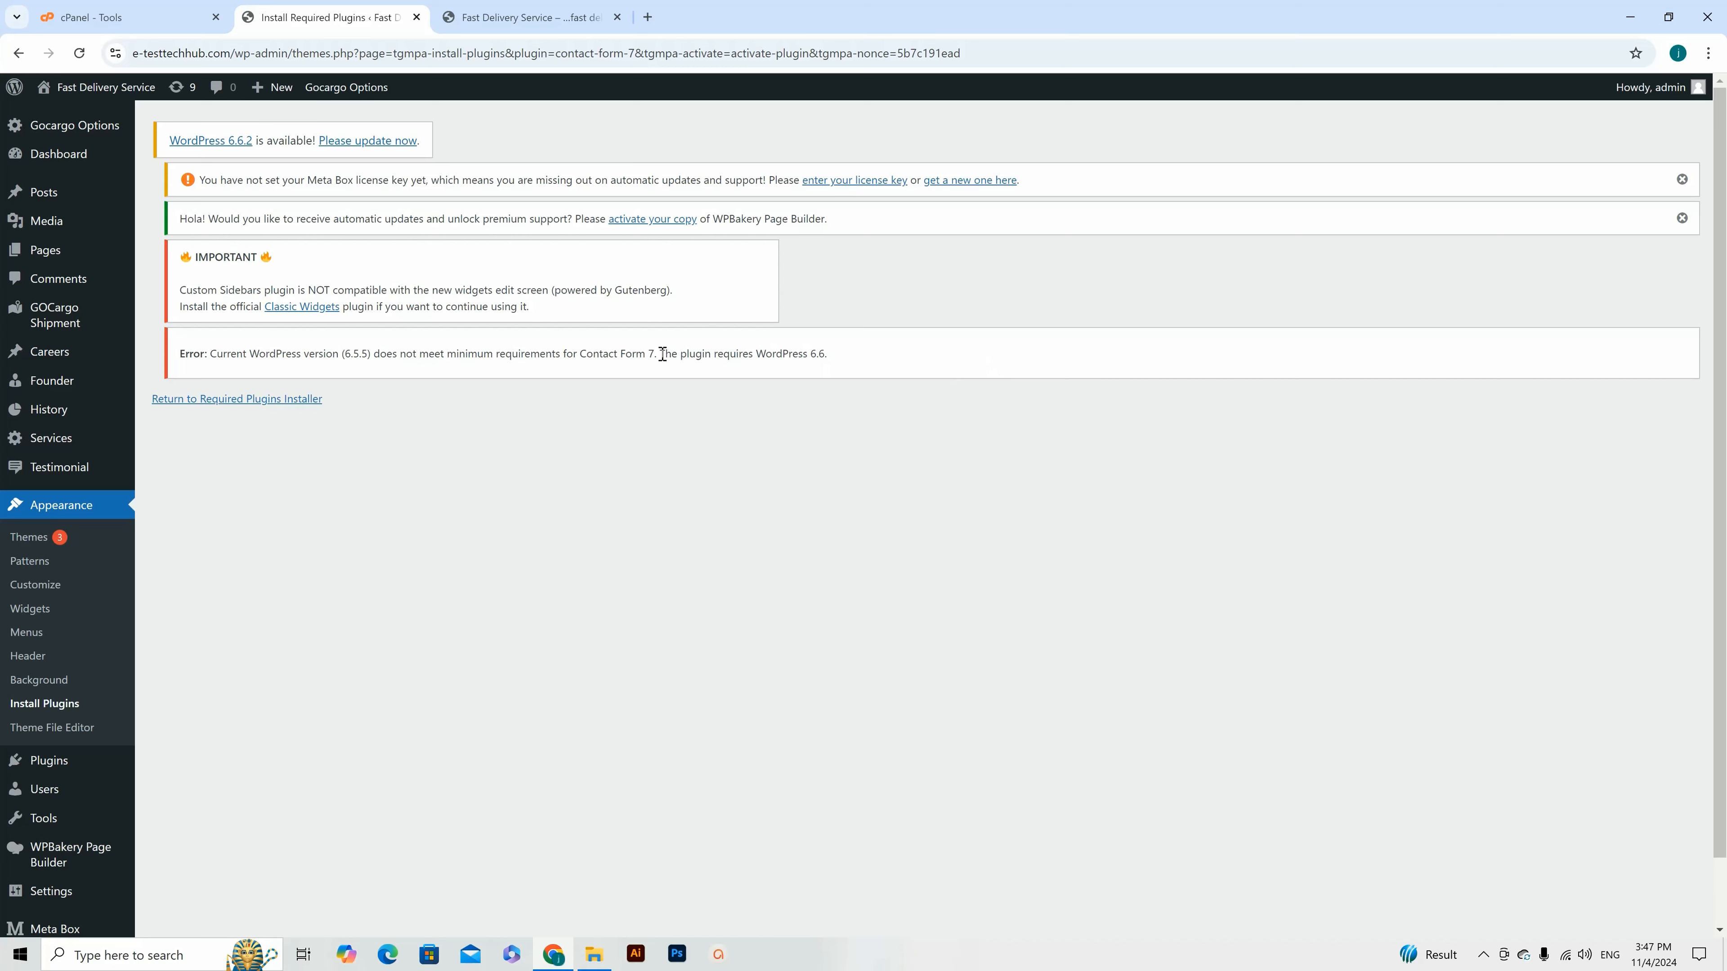
Step: Check the WordPress version required by Contact Form 7 and update WordPress to version 6.6.2
{"action": "left_click_drag", "start_coordinate": [663, 355], "coordinate": [825, 359]}
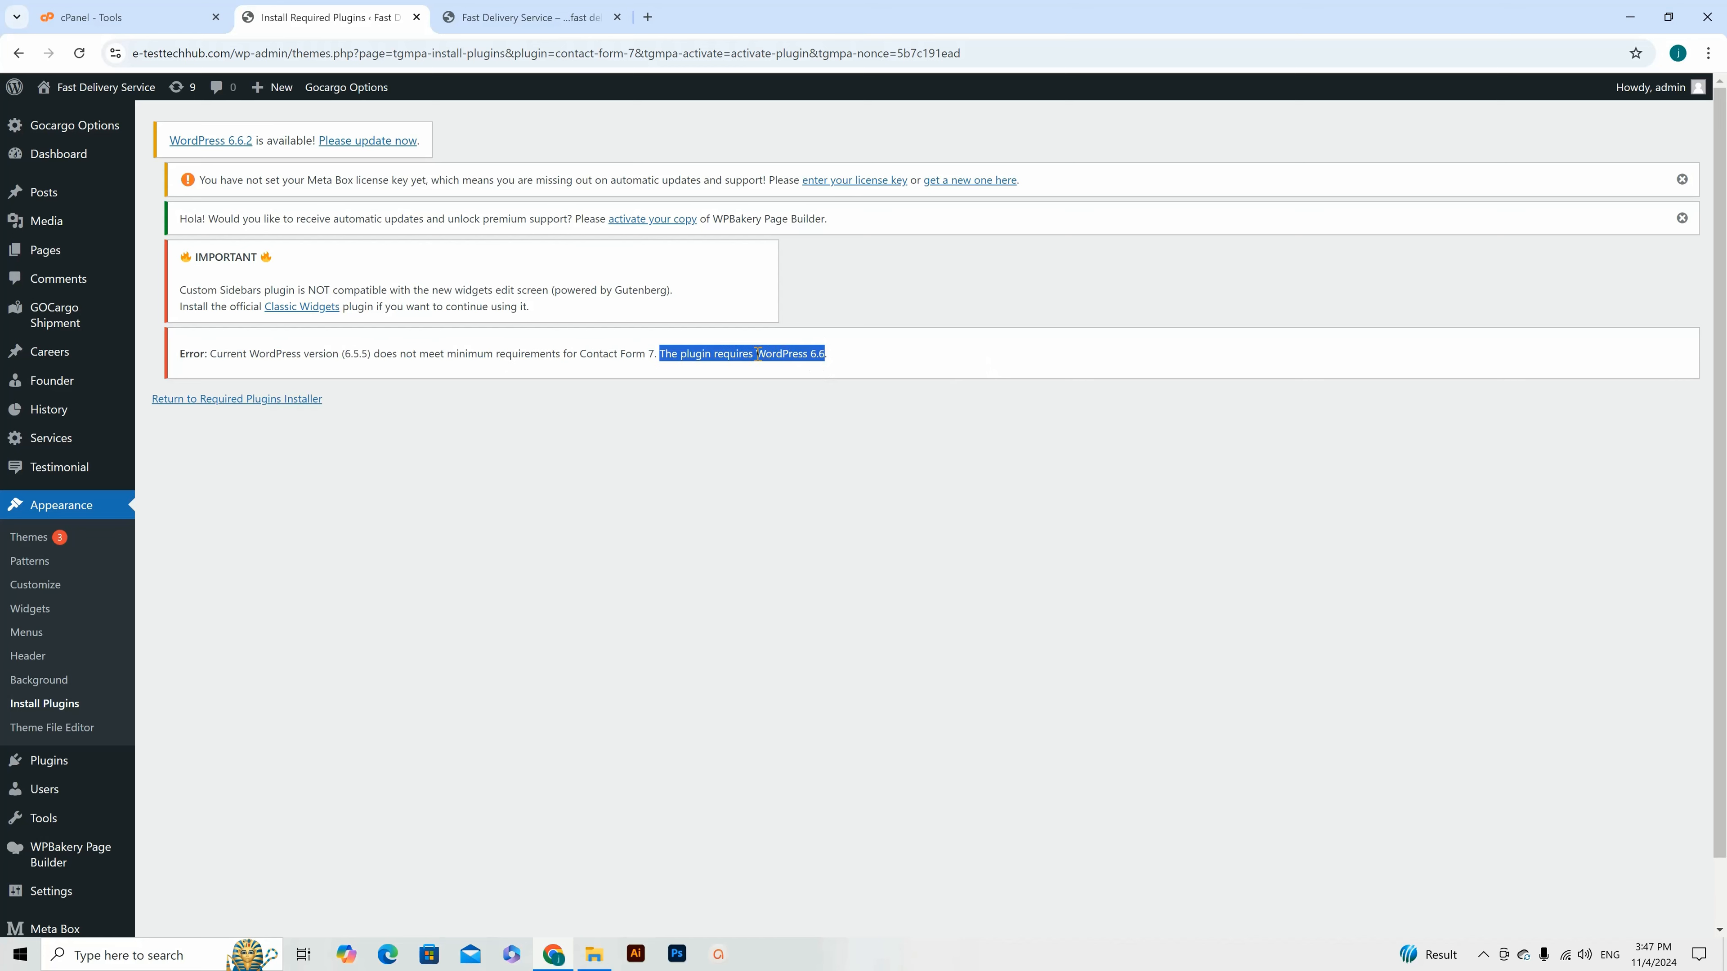
{"action": "left_click", "coordinate": [351, 141]}
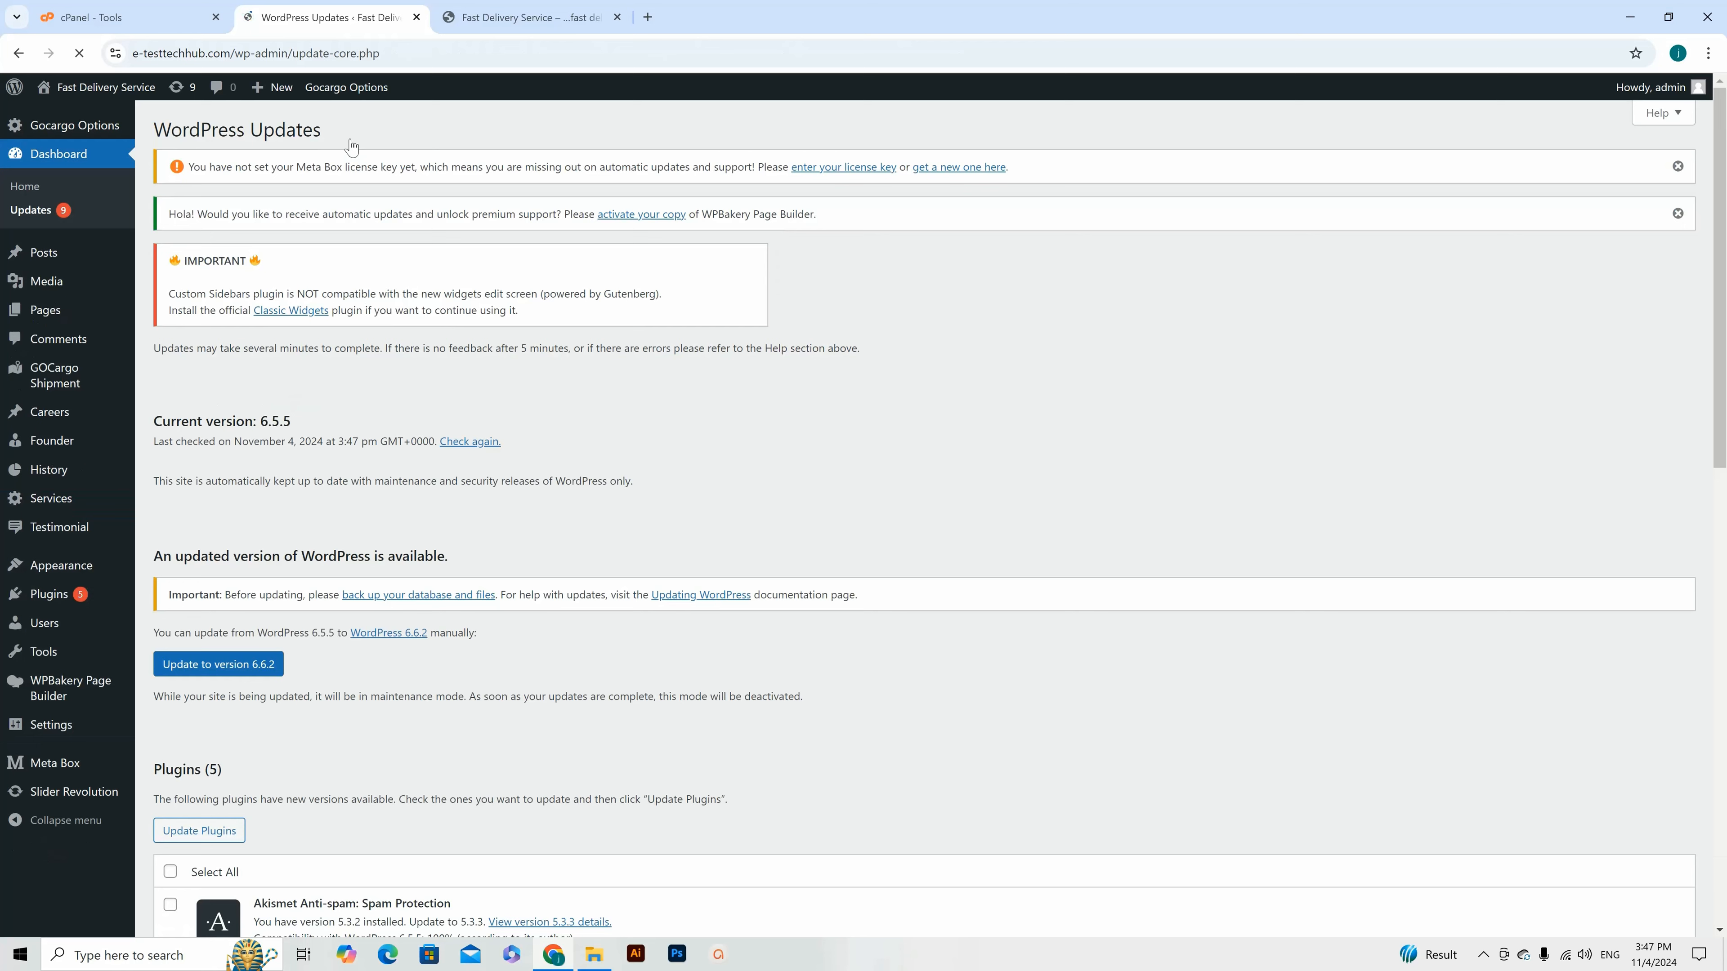
{"action": "scroll", "coordinate": [536, 588], "scroll_direction": "down", "scroll_amount": 2}
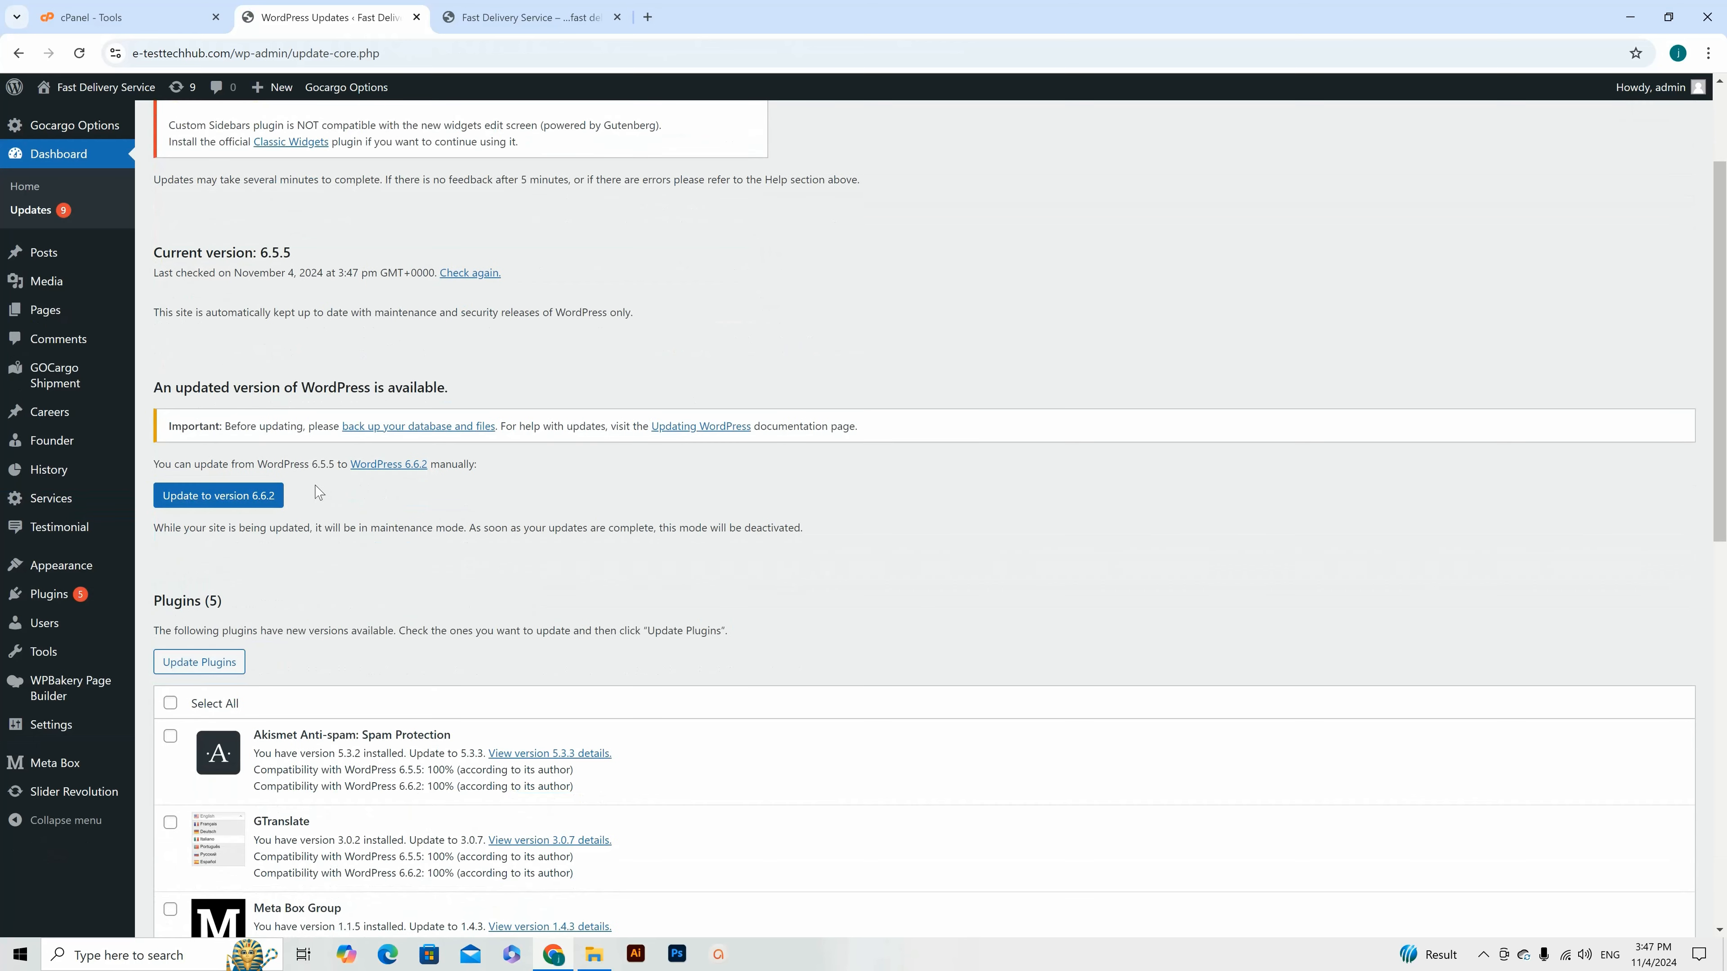
{"action": "left_click", "coordinate": [242, 495]}
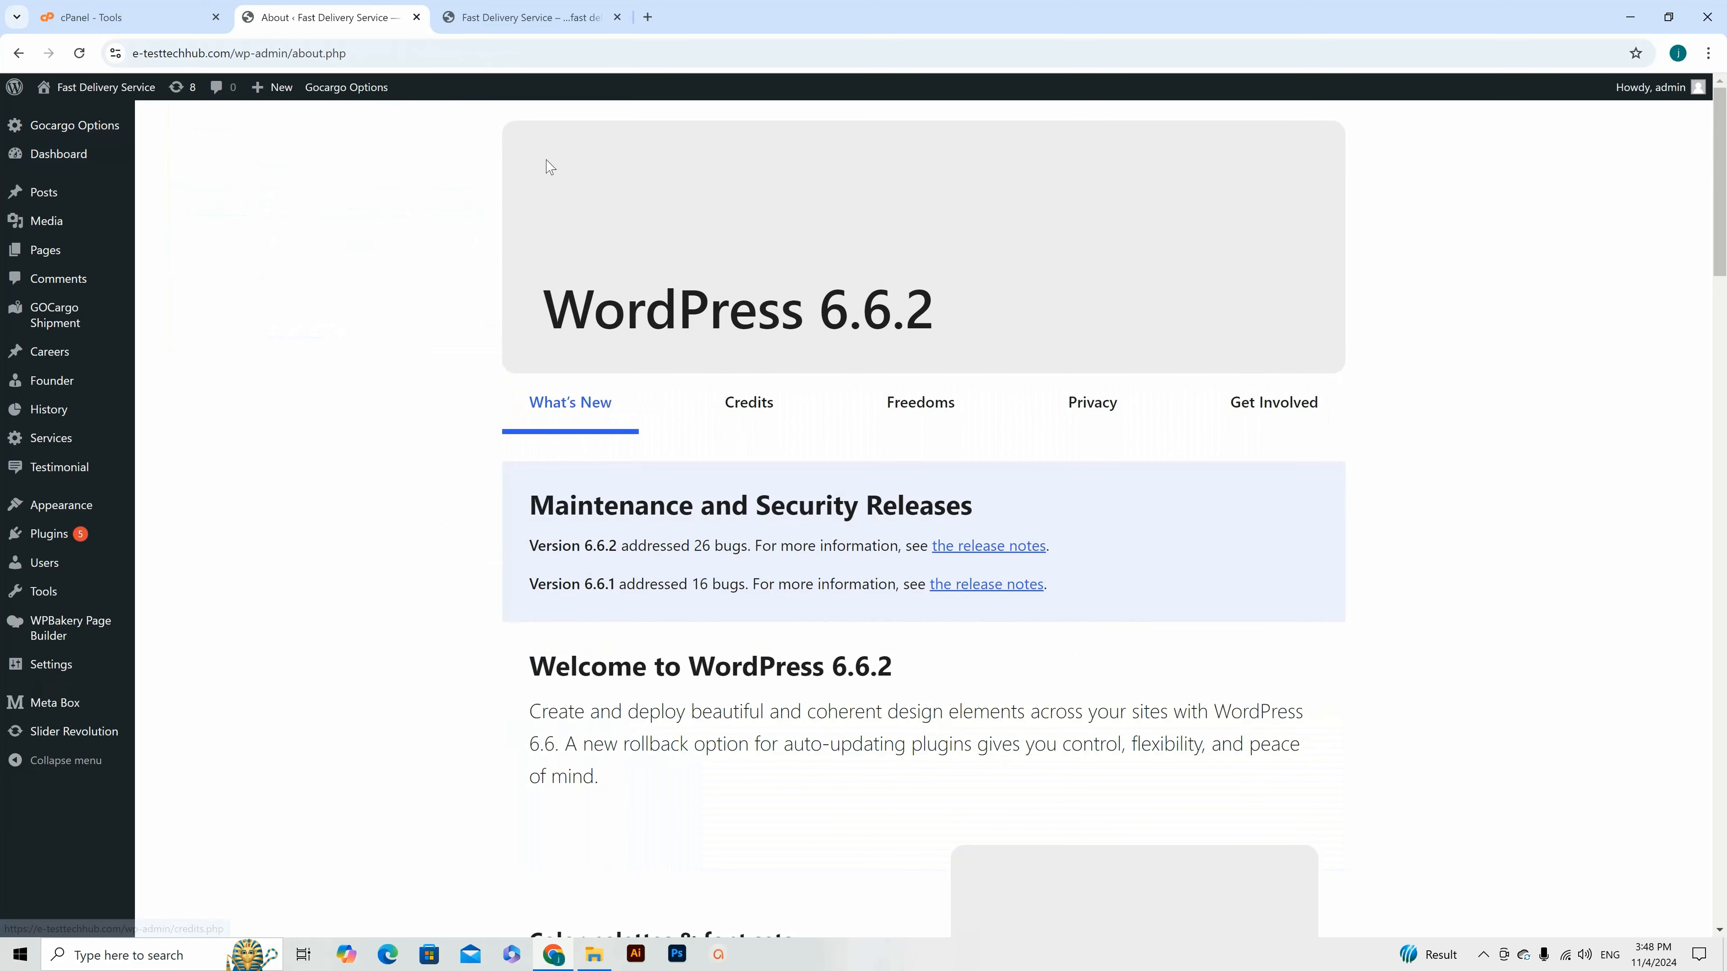
Step: Look at the Fast Delivery Service front page in its browser tab, then return to the admin and open the Dashboard
{"action": "left_click", "coordinate": [508, 20]}
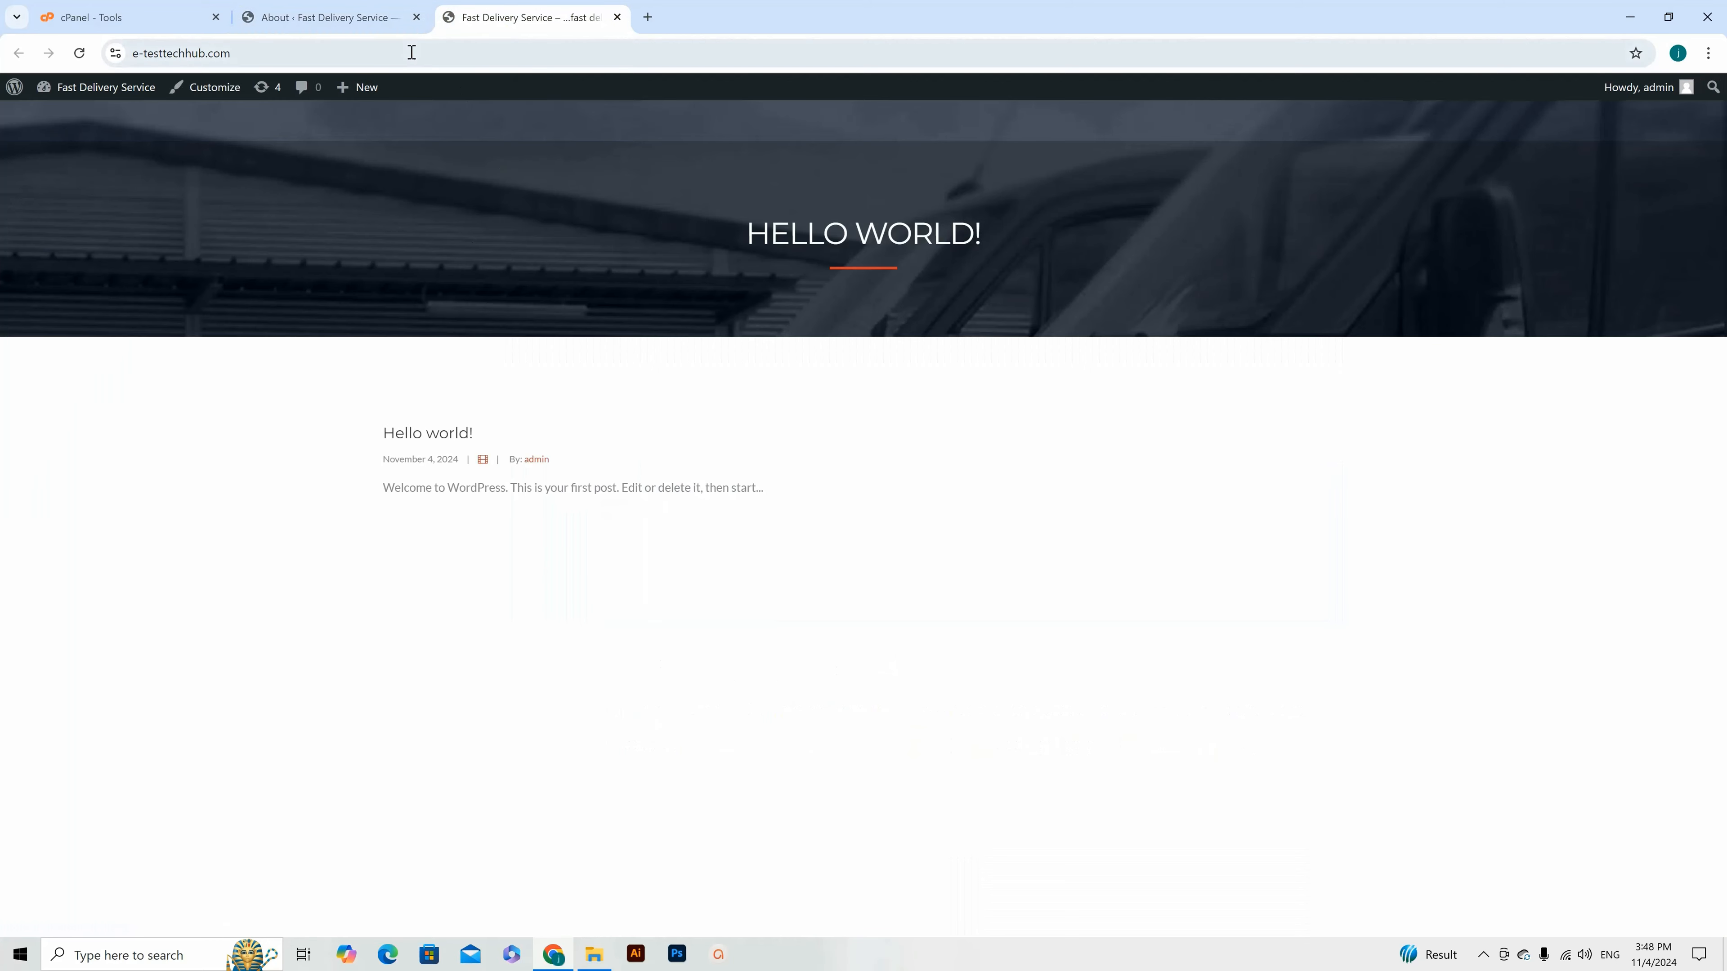
{"action": "left_click", "coordinate": [332, 19]}
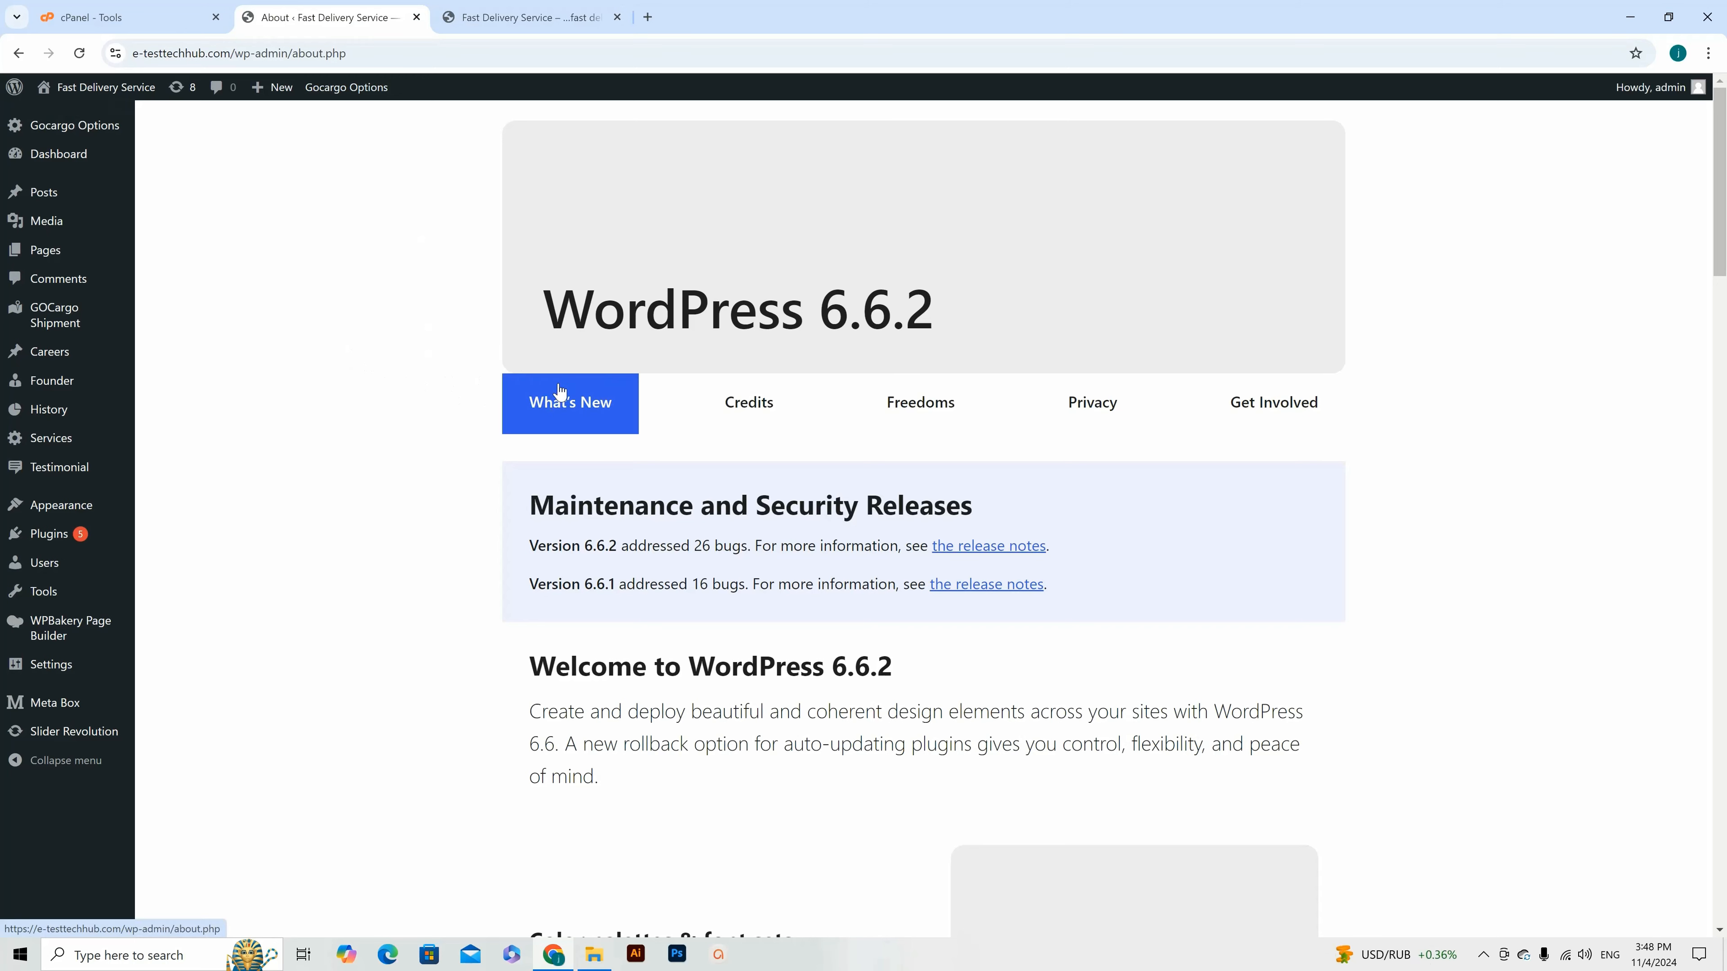
{"action": "left_click", "coordinate": [511, 19]}
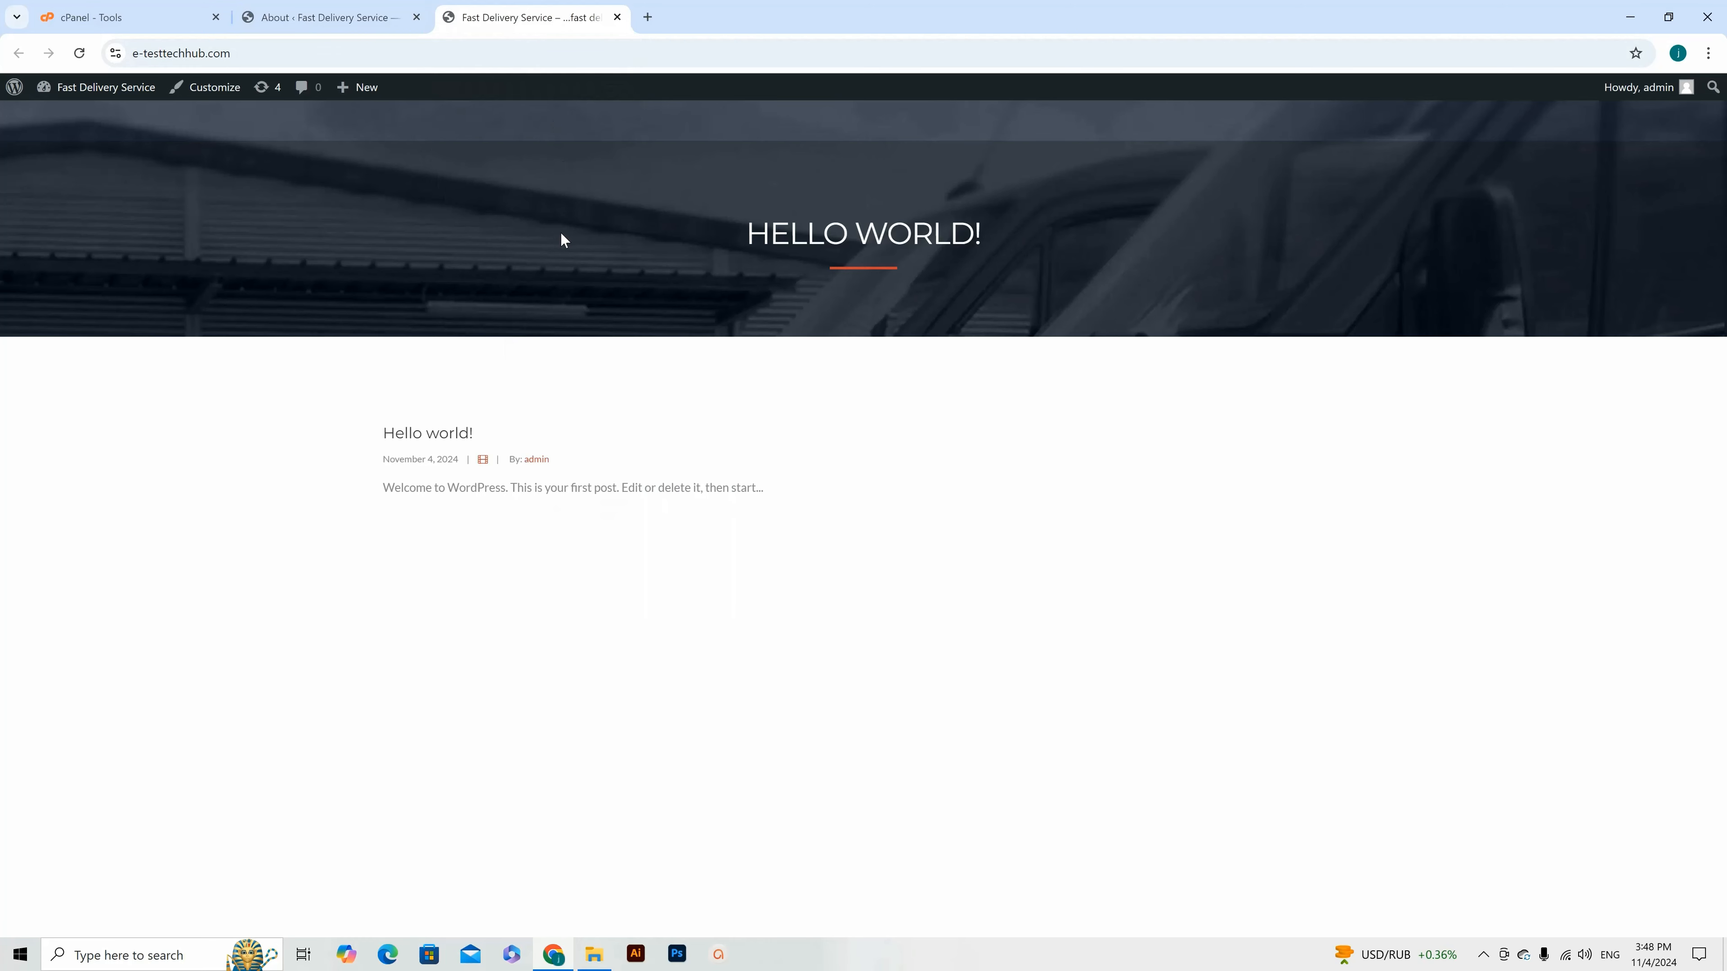
{"action": "left_click", "coordinate": [355, 20]}
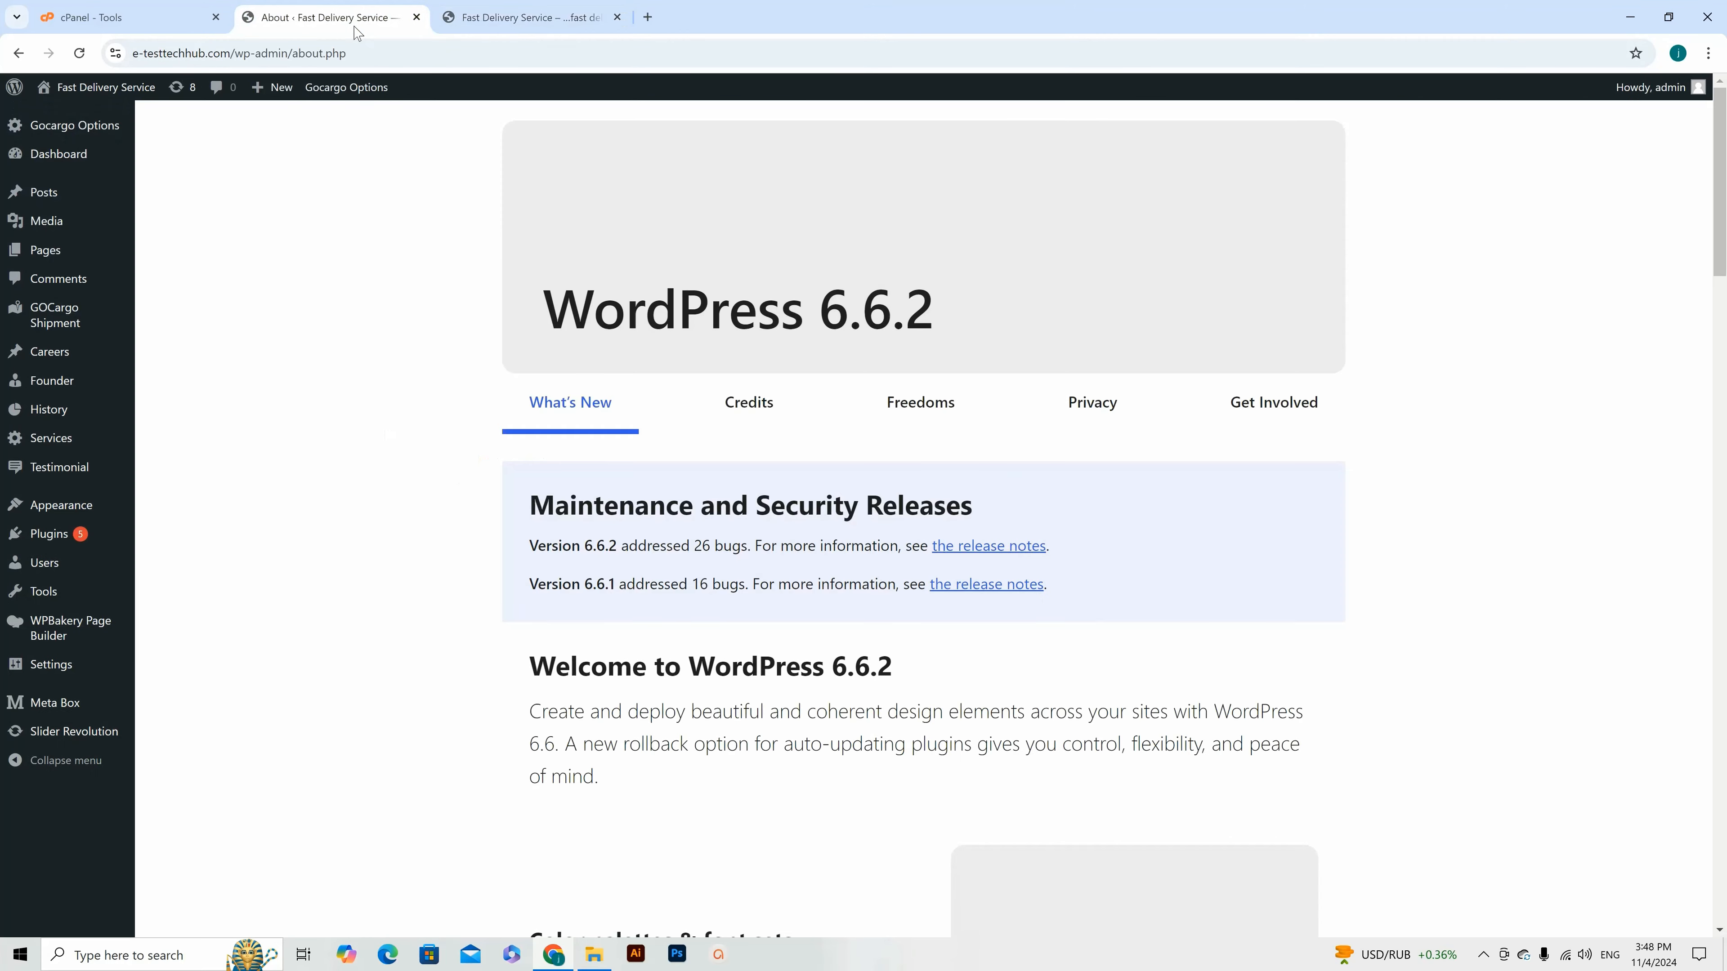
{"action": "left_click", "coordinate": [513, 18]}
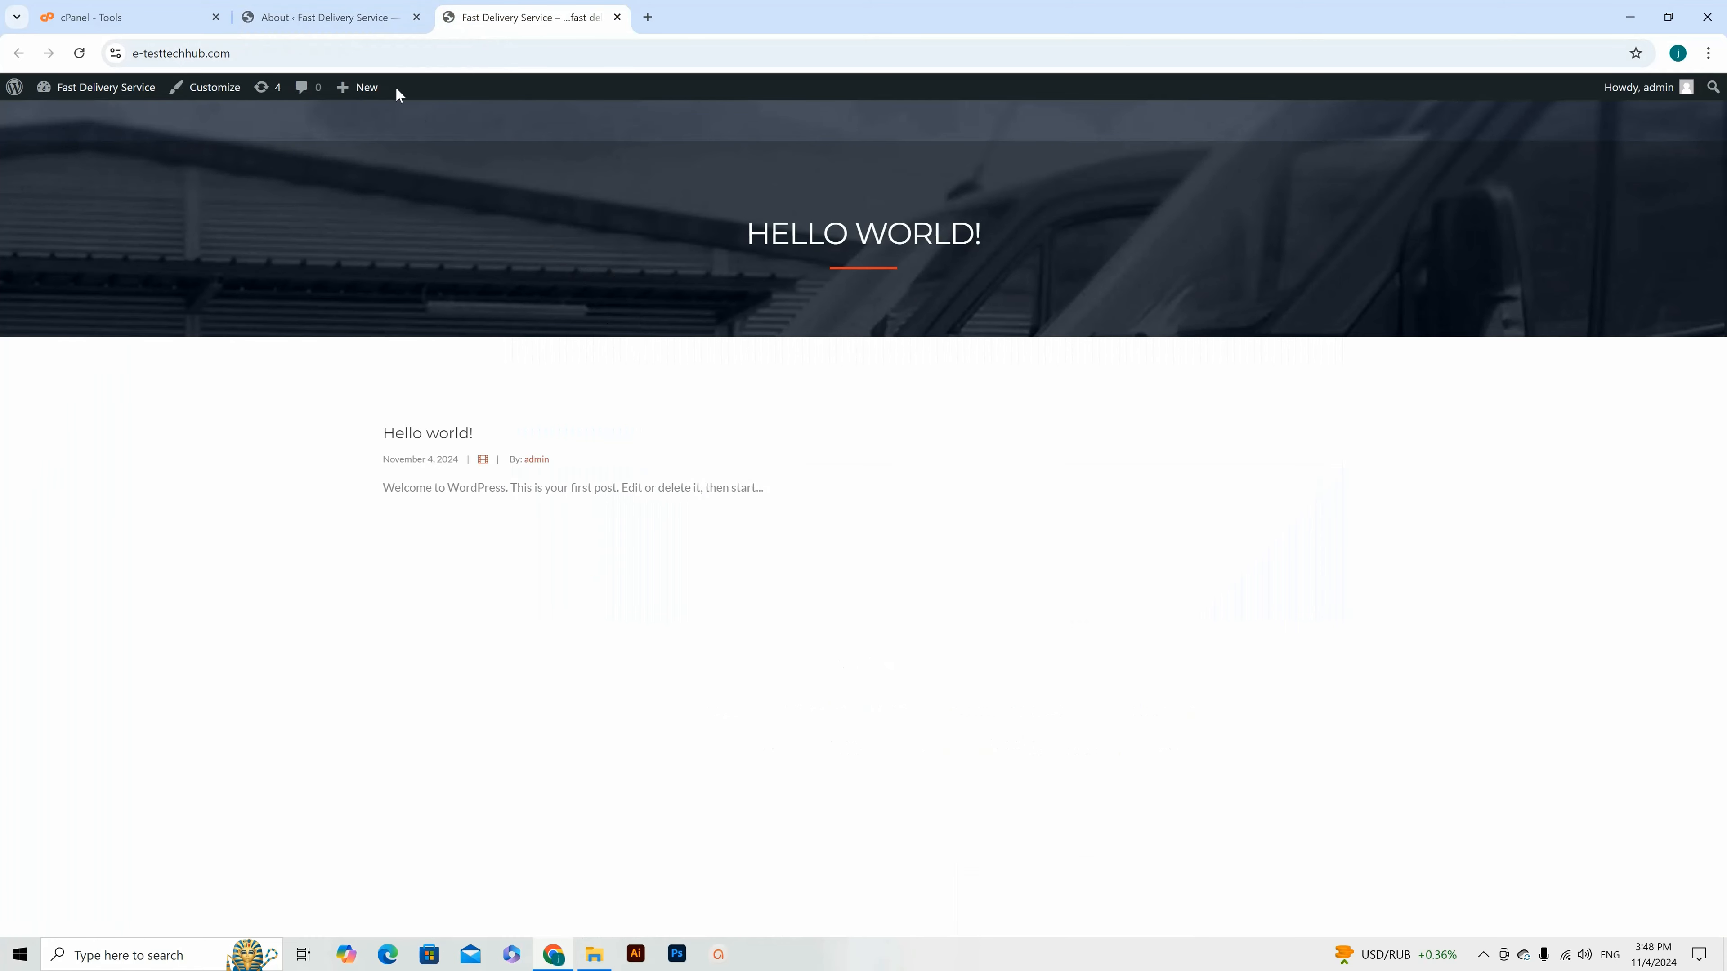
{"action": "left_click", "coordinate": [333, 20]}
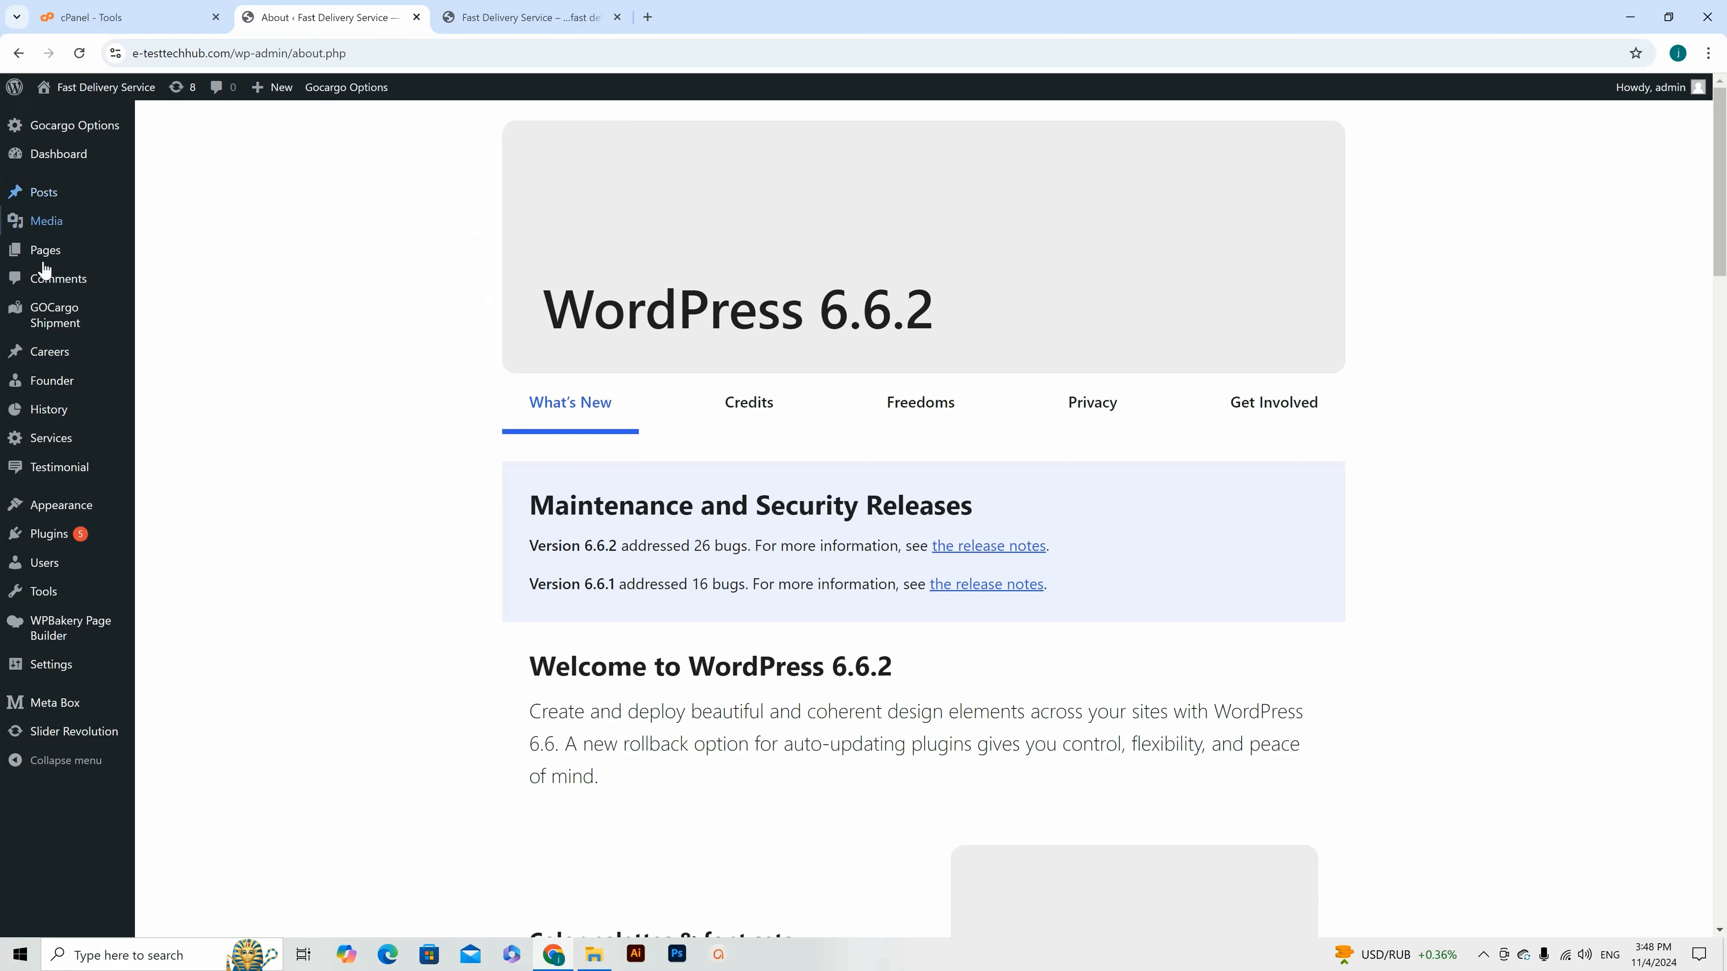
{"action": "mouse_move", "coordinate": [136, 334]}
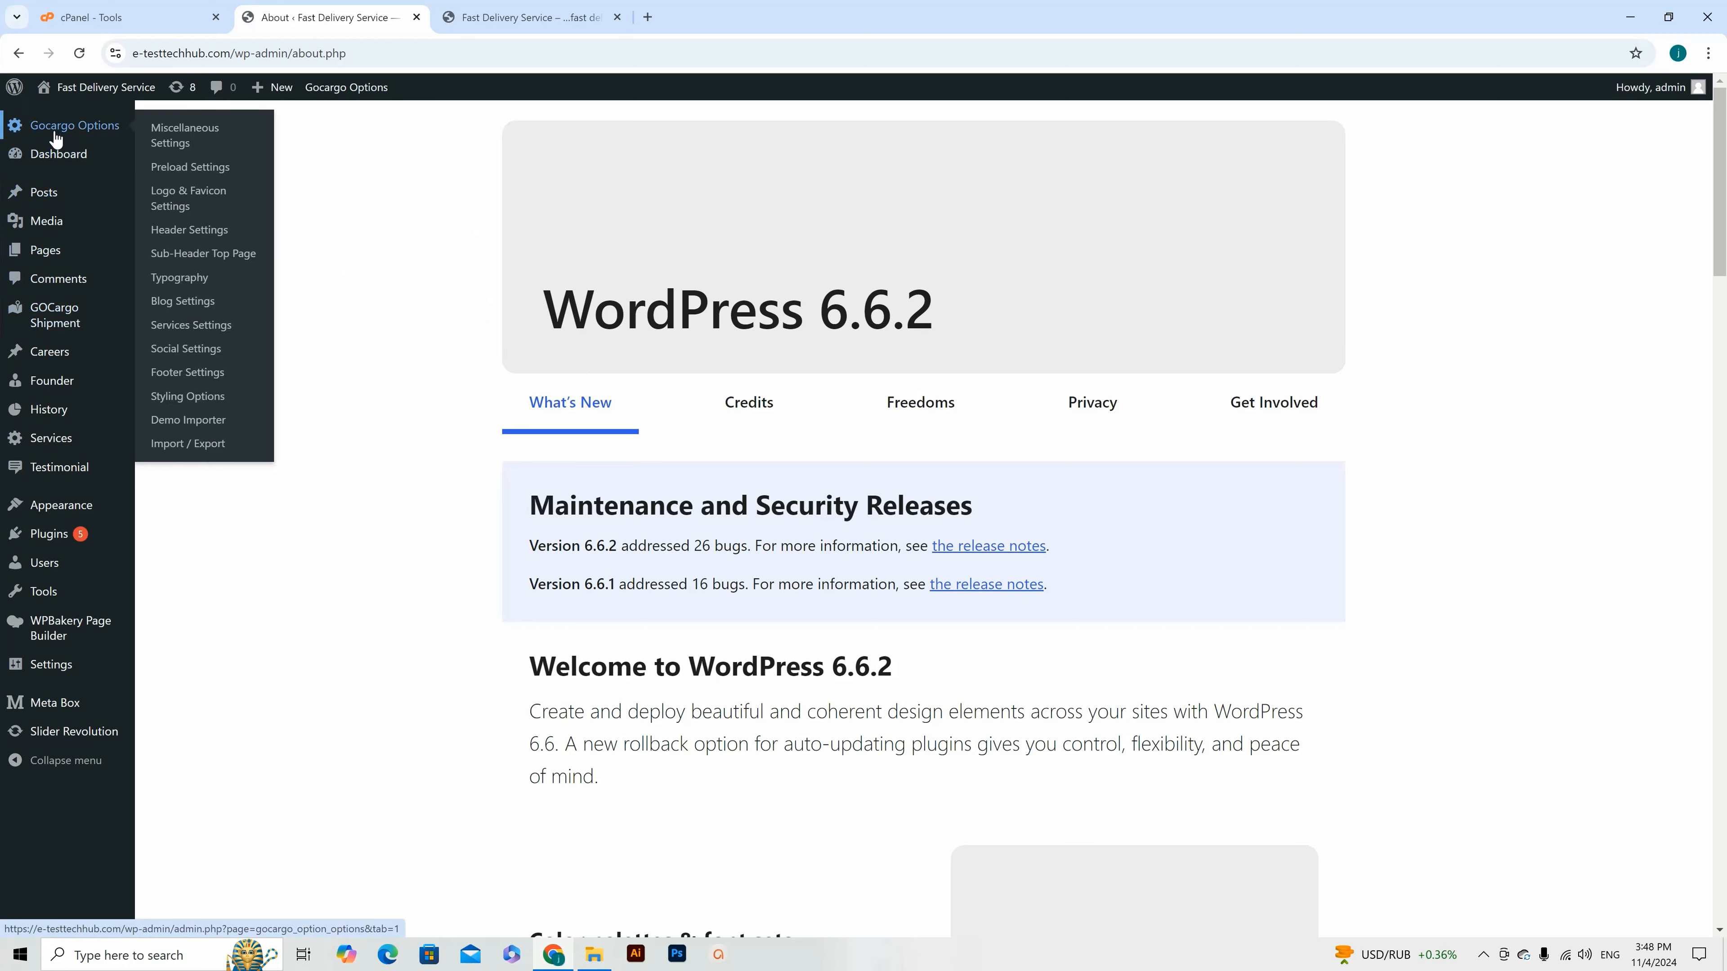
{"action": "left_click", "coordinate": [58, 157]}
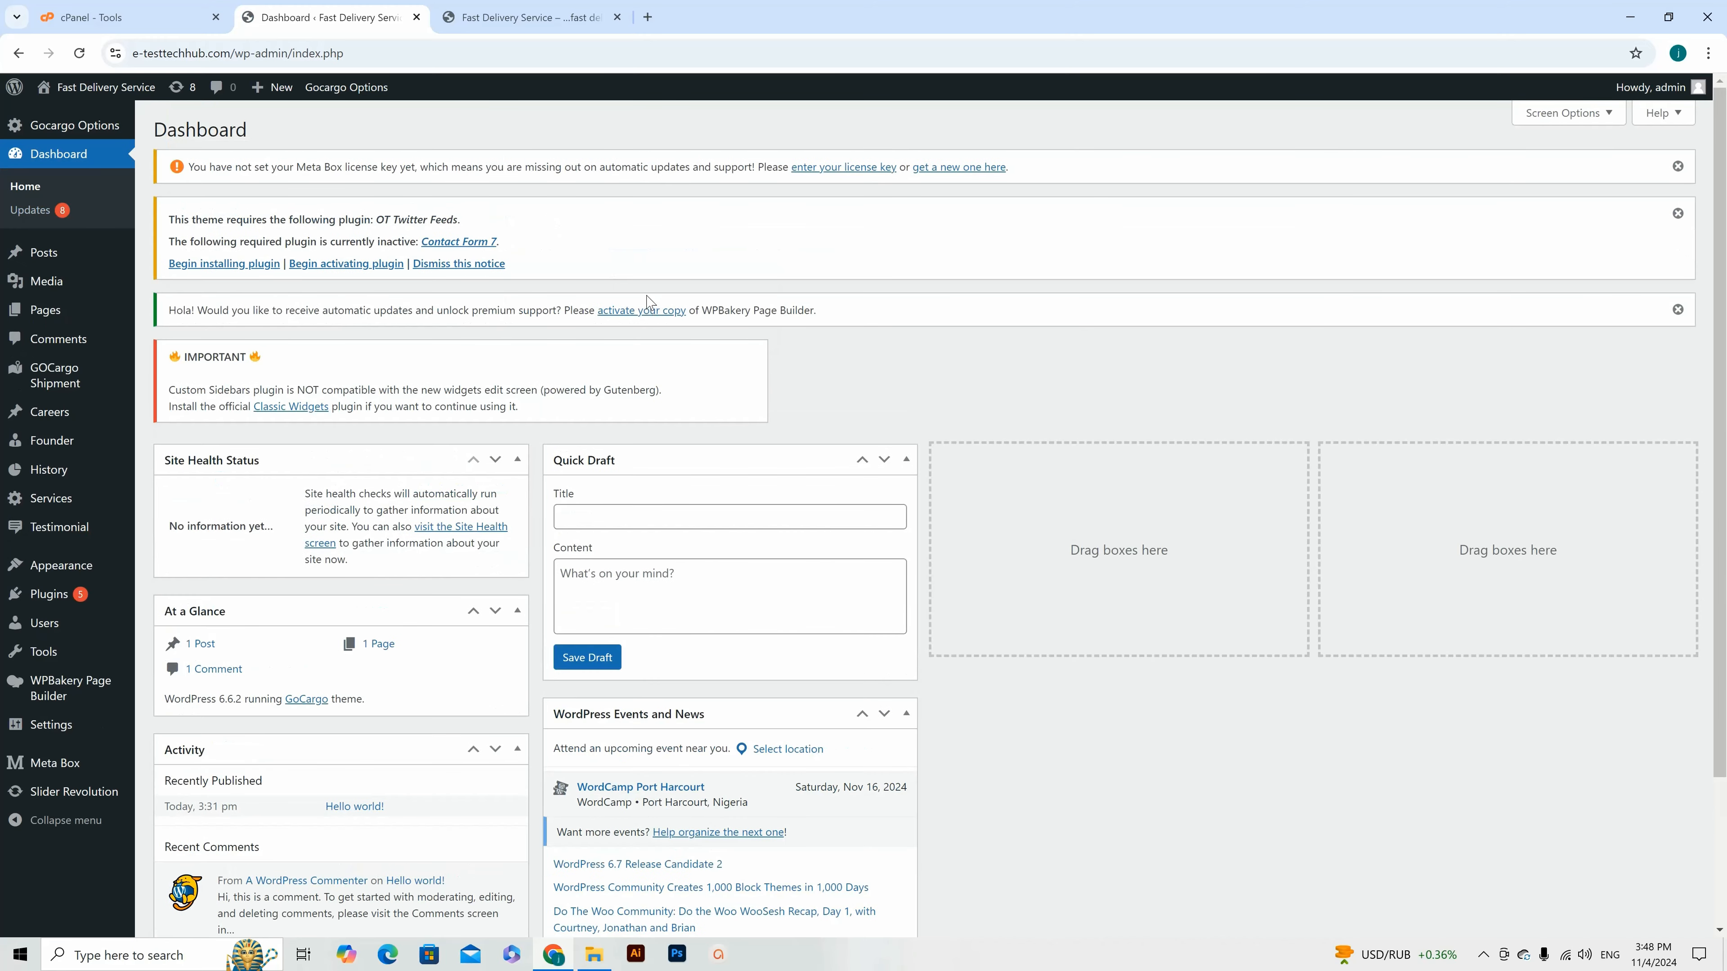
Step: Activate the required Contact Form 7 plugin, then dismiss the theme's notice about the missing OT Twitter Feeds plugin on the Dashboard
{"action": "left_click", "coordinate": [333, 264]}
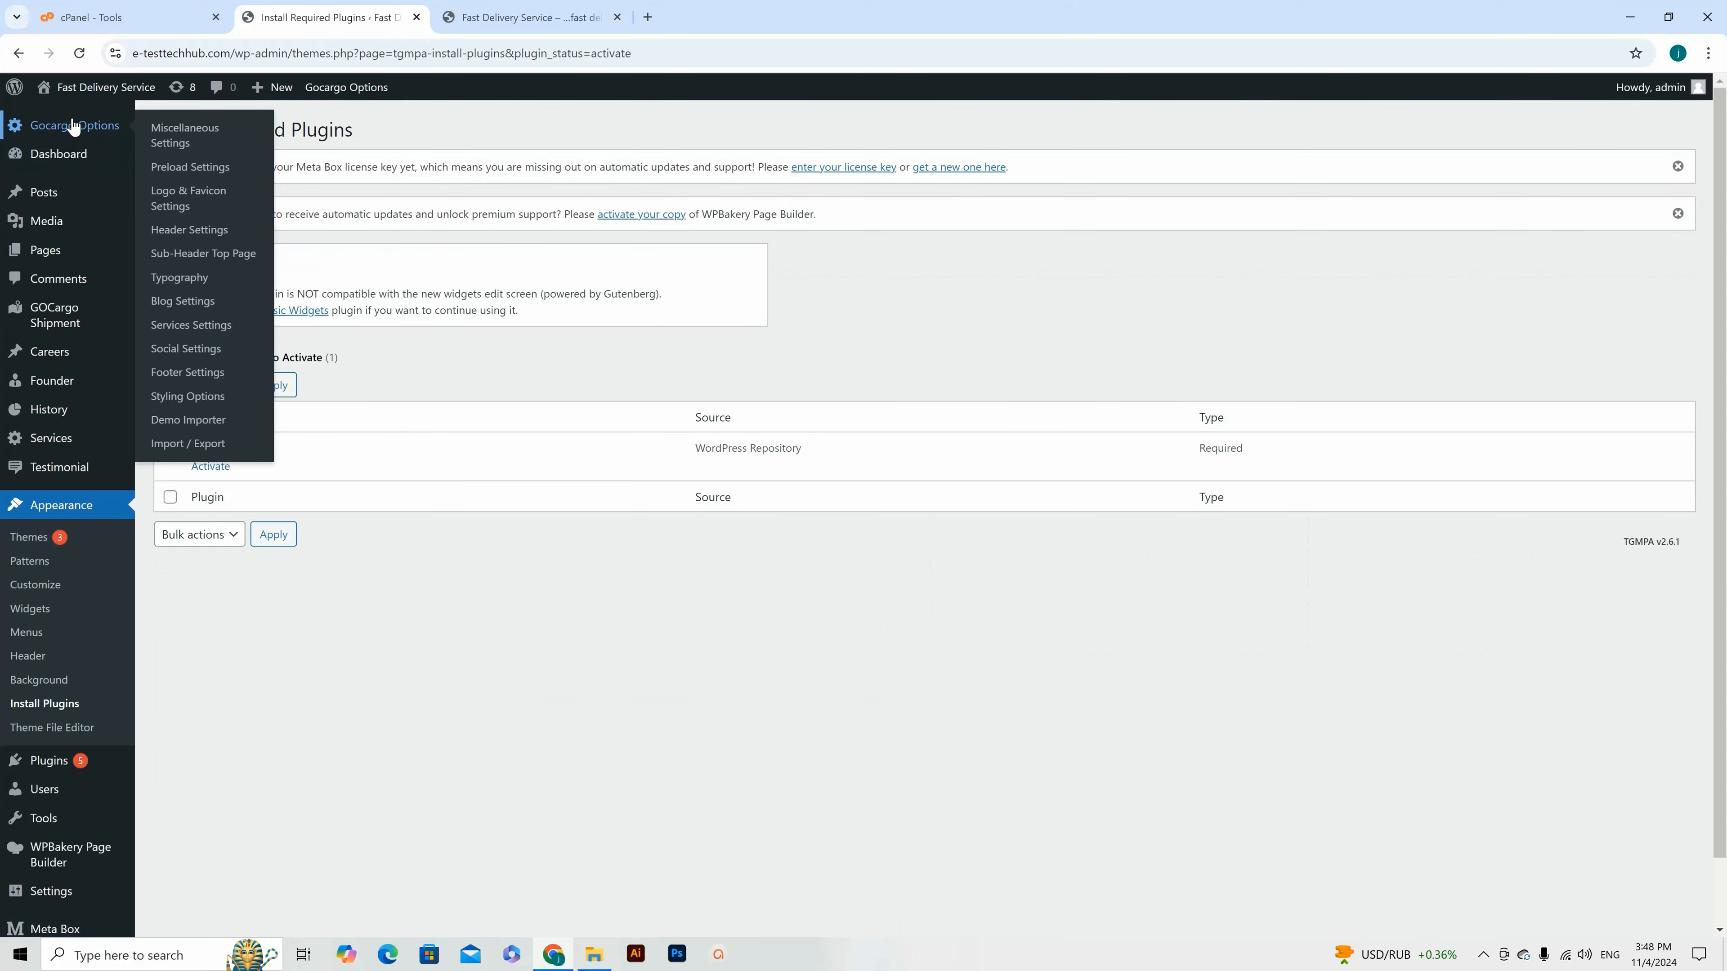
{"action": "left_click", "coordinate": [210, 467]}
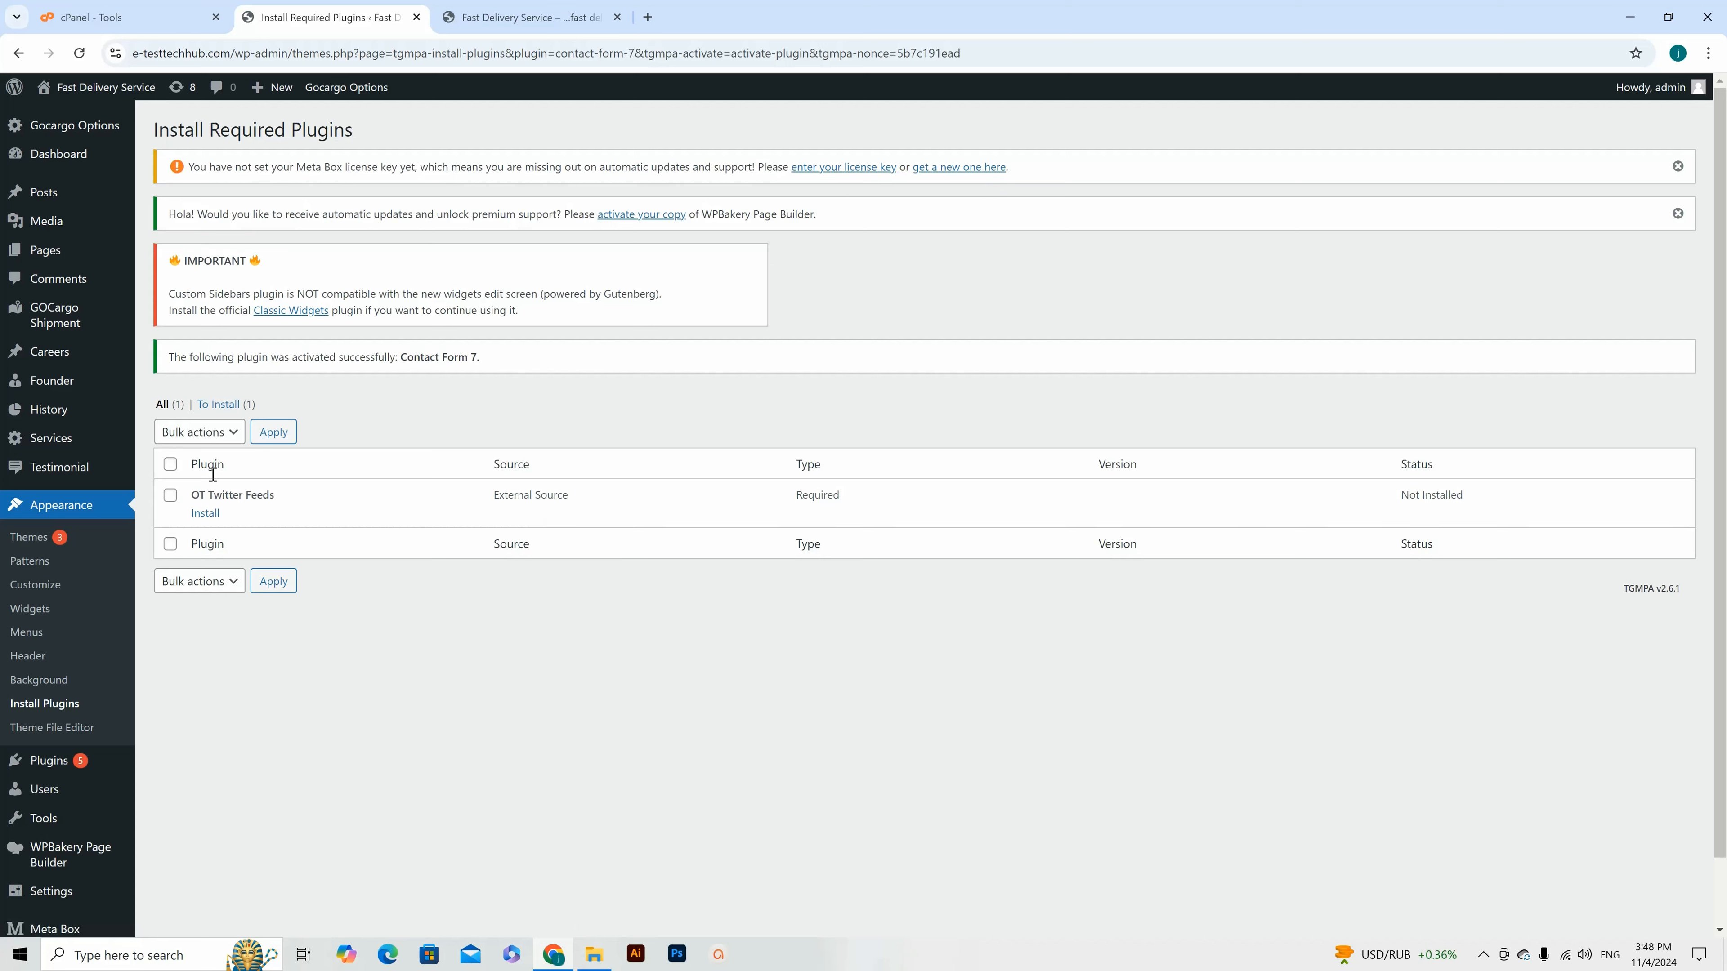
{"action": "left_click_drag", "start_coordinate": [191, 497], "coordinate": [281, 492]}
{"action": "left_click", "coordinate": [54, 162]}
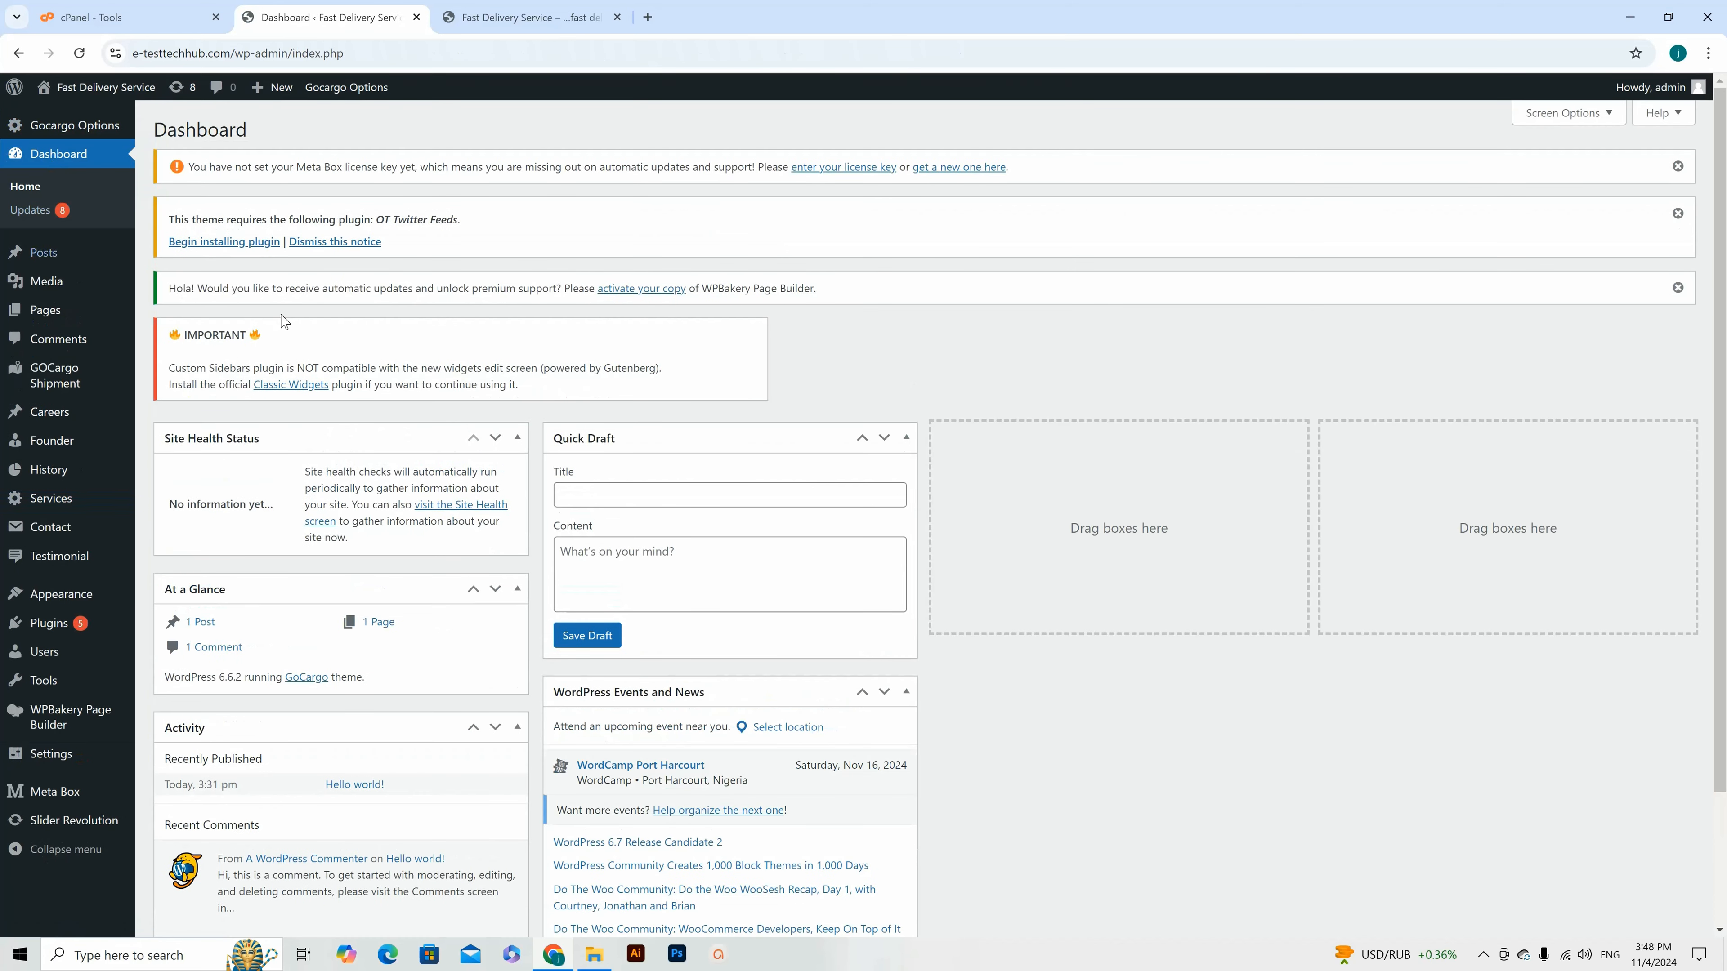
{"action": "left_click", "coordinate": [336, 244]}
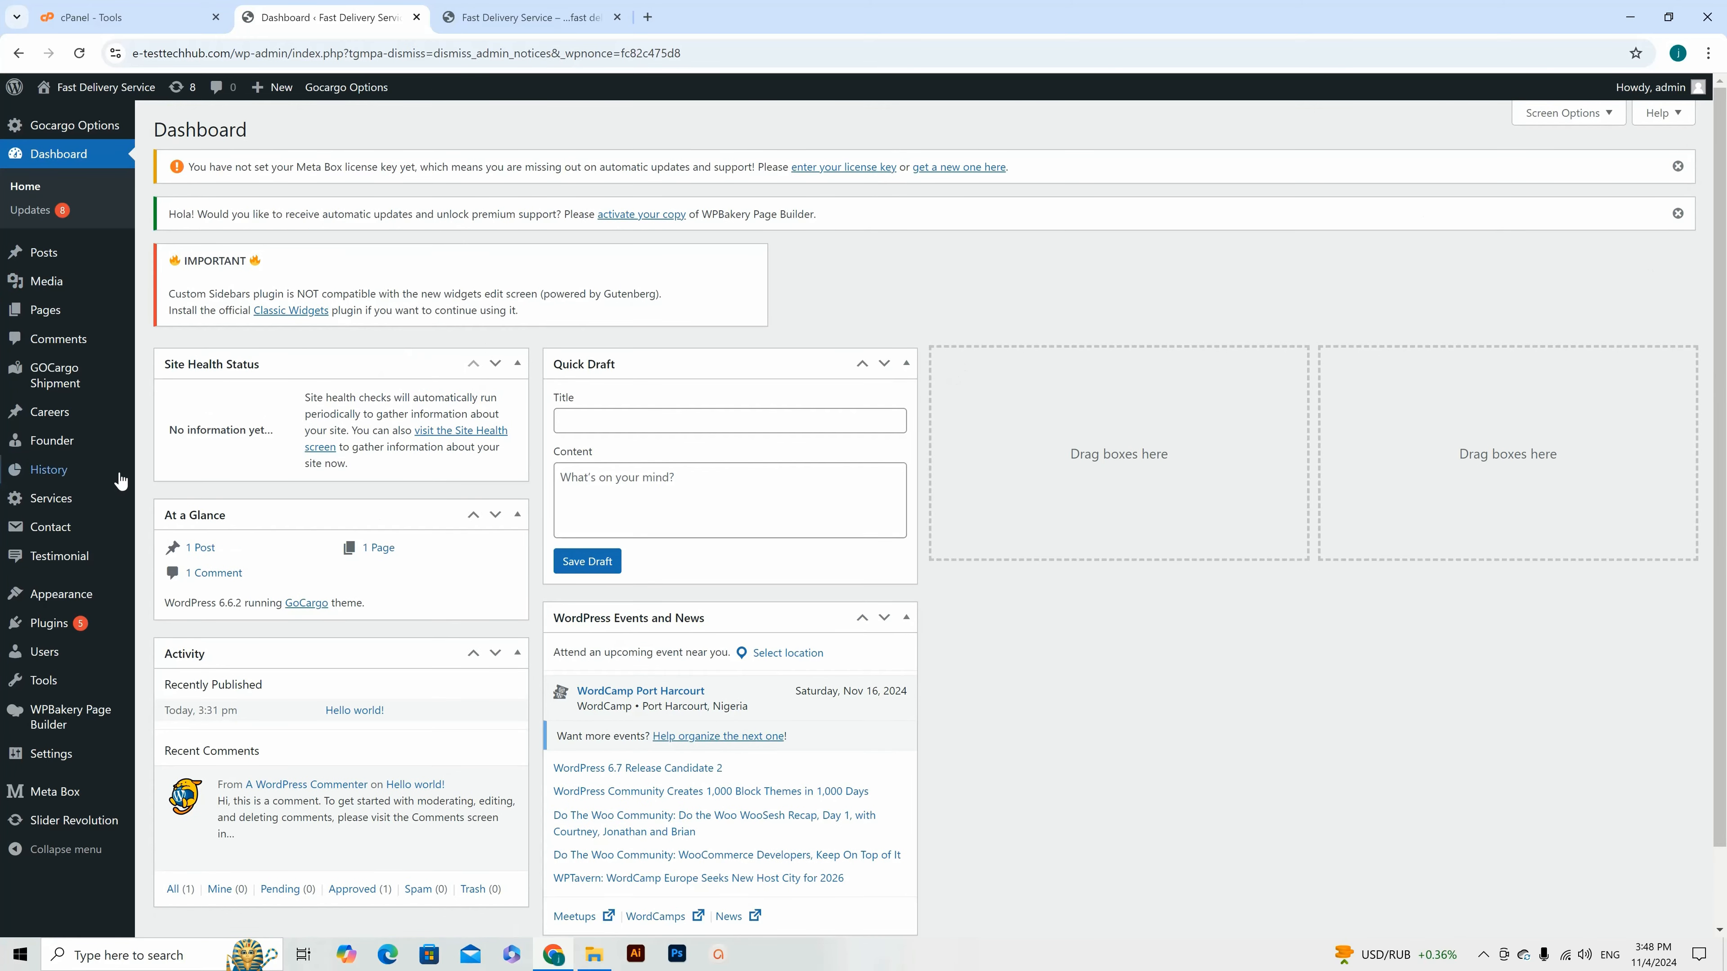
Step: Import the Recharge Homepage 3 demo with the Warehouse preview from the GoCargo Demo Importer and confirm the import
{"action": "mouse_move", "coordinate": [96, 442]}
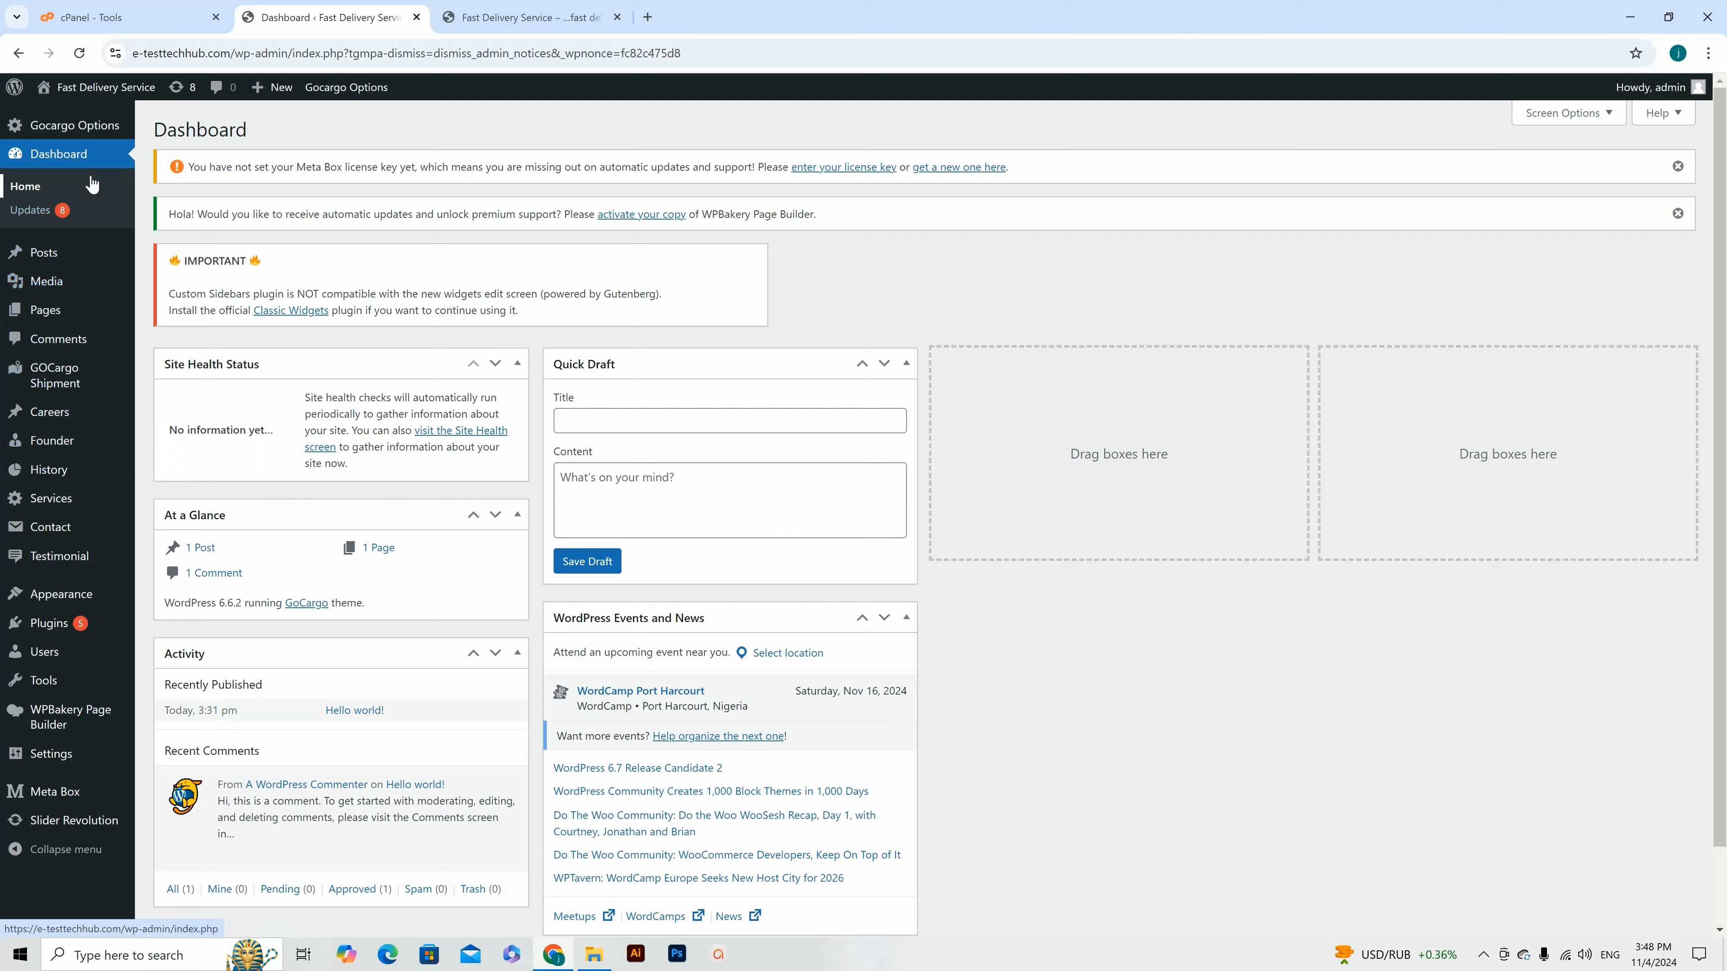
{"action": "mouse_move", "coordinate": [96, 136]}
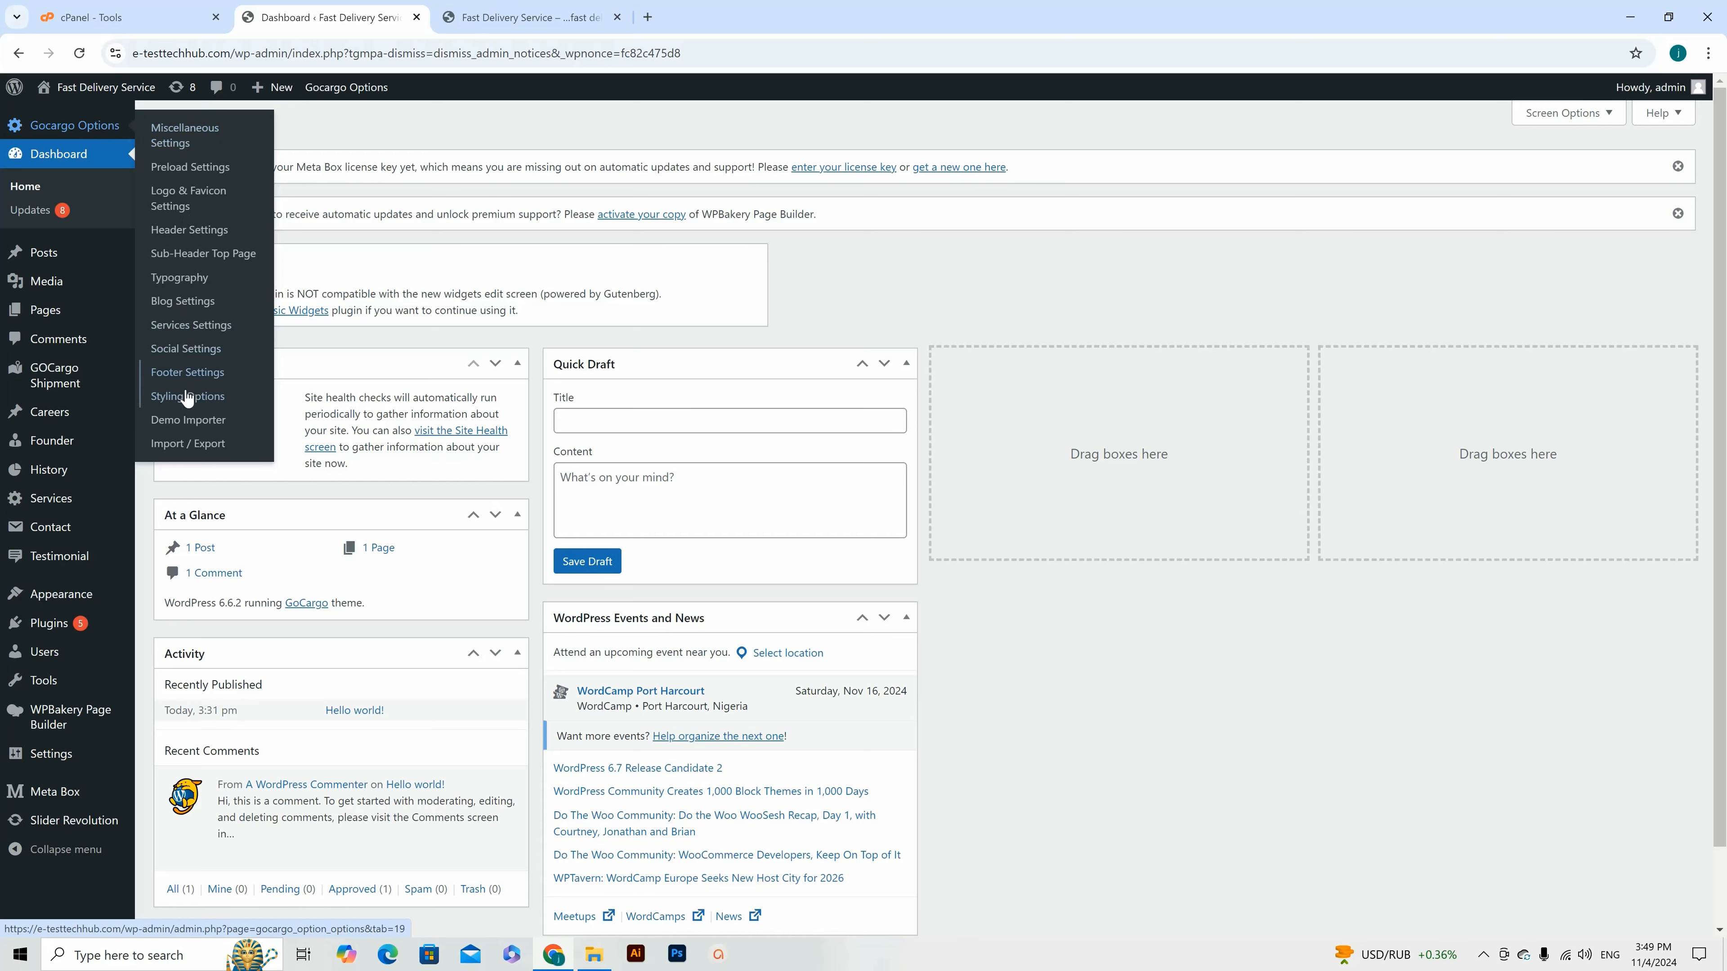
{"action": "left_click", "coordinate": [193, 427]}
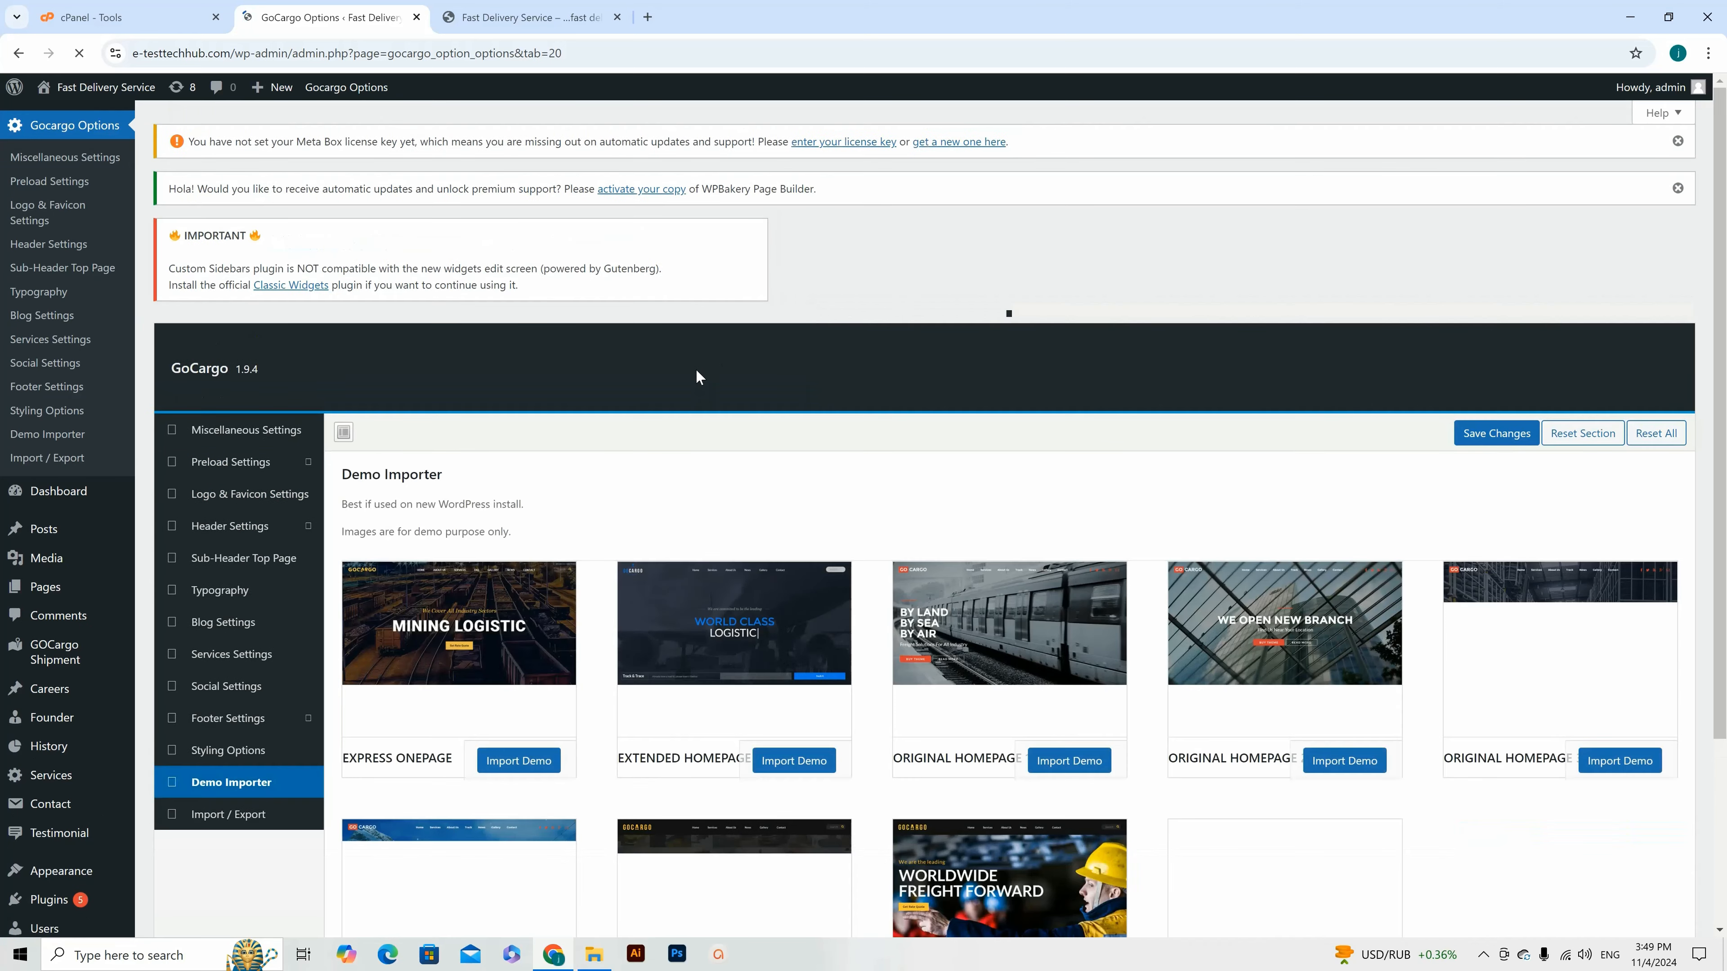
{"action": "scroll", "coordinate": [750, 374], "scroll_direction": "down", "scroll_amount": 3}
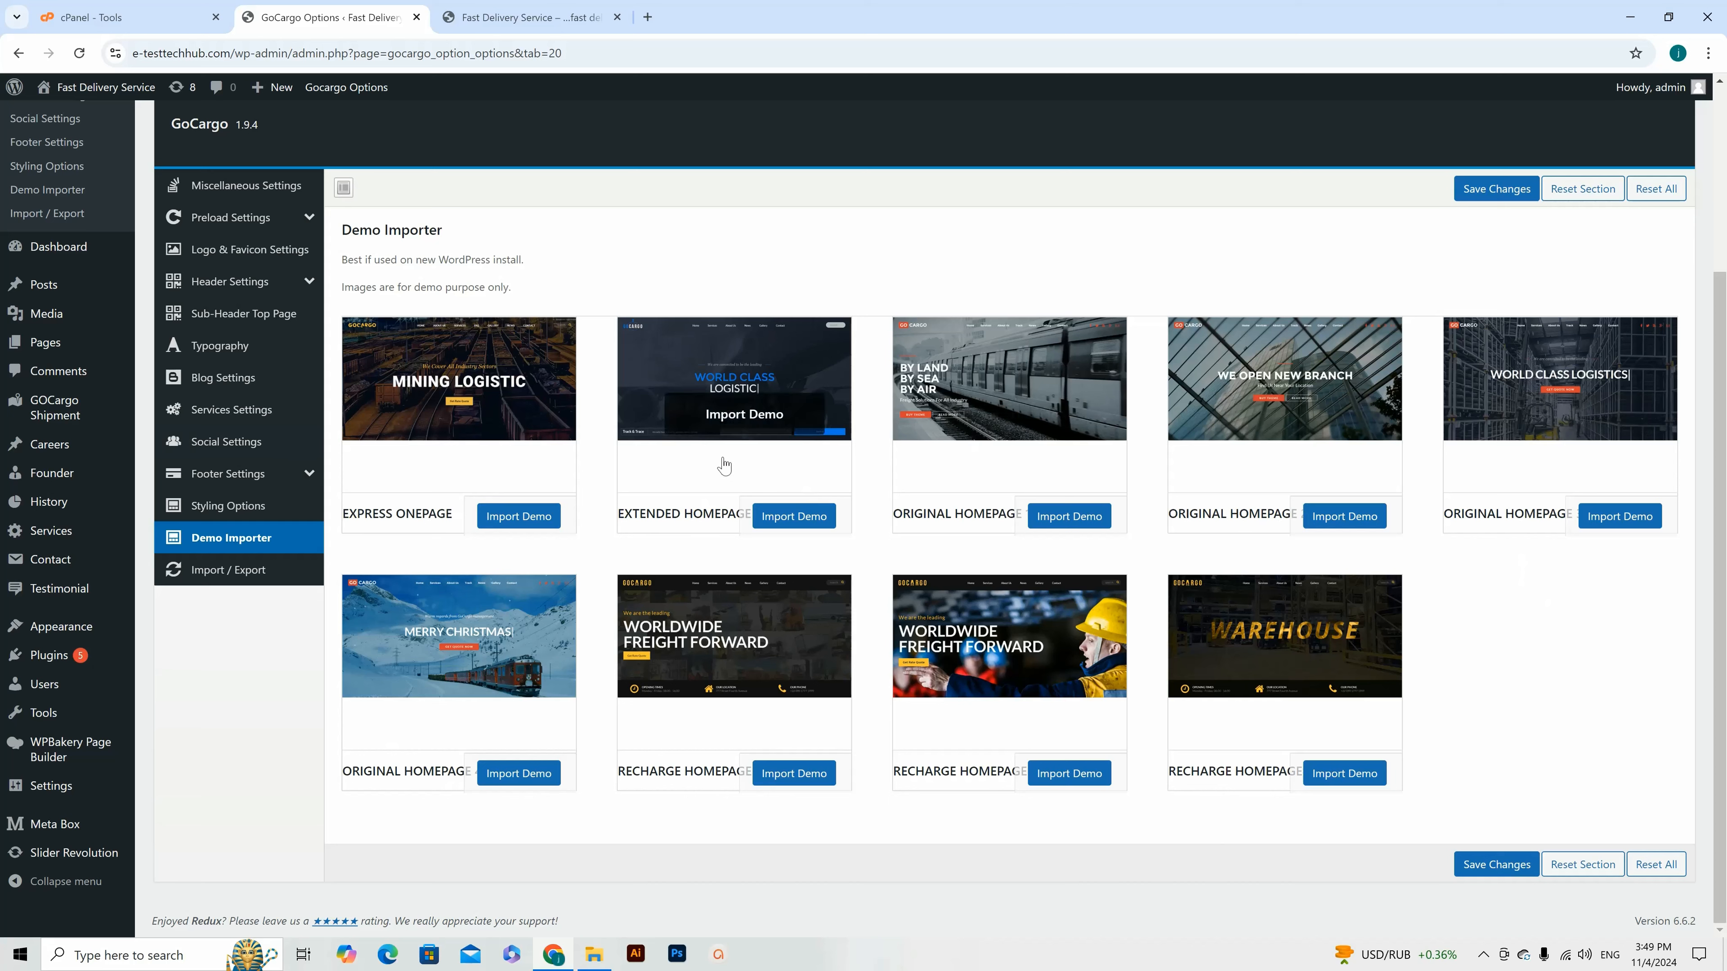
{"action": "left_click", "coordinate": [1345, 777]}
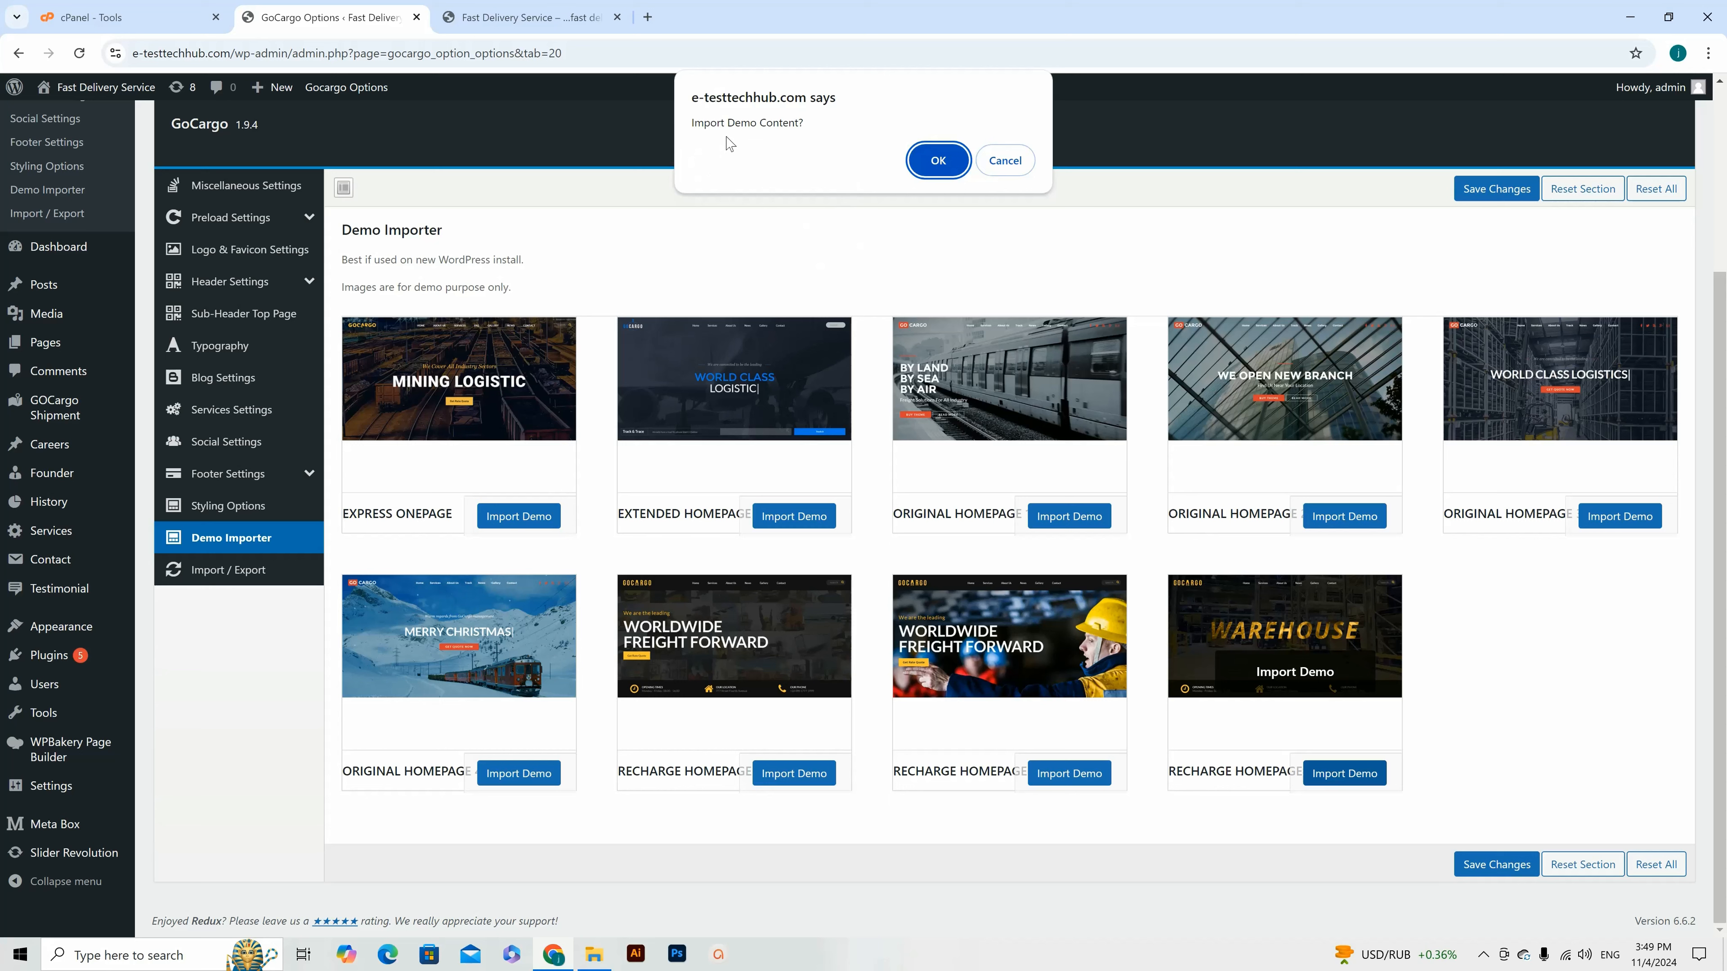
{"action": "left_click", "coordinate": [939, 161]}
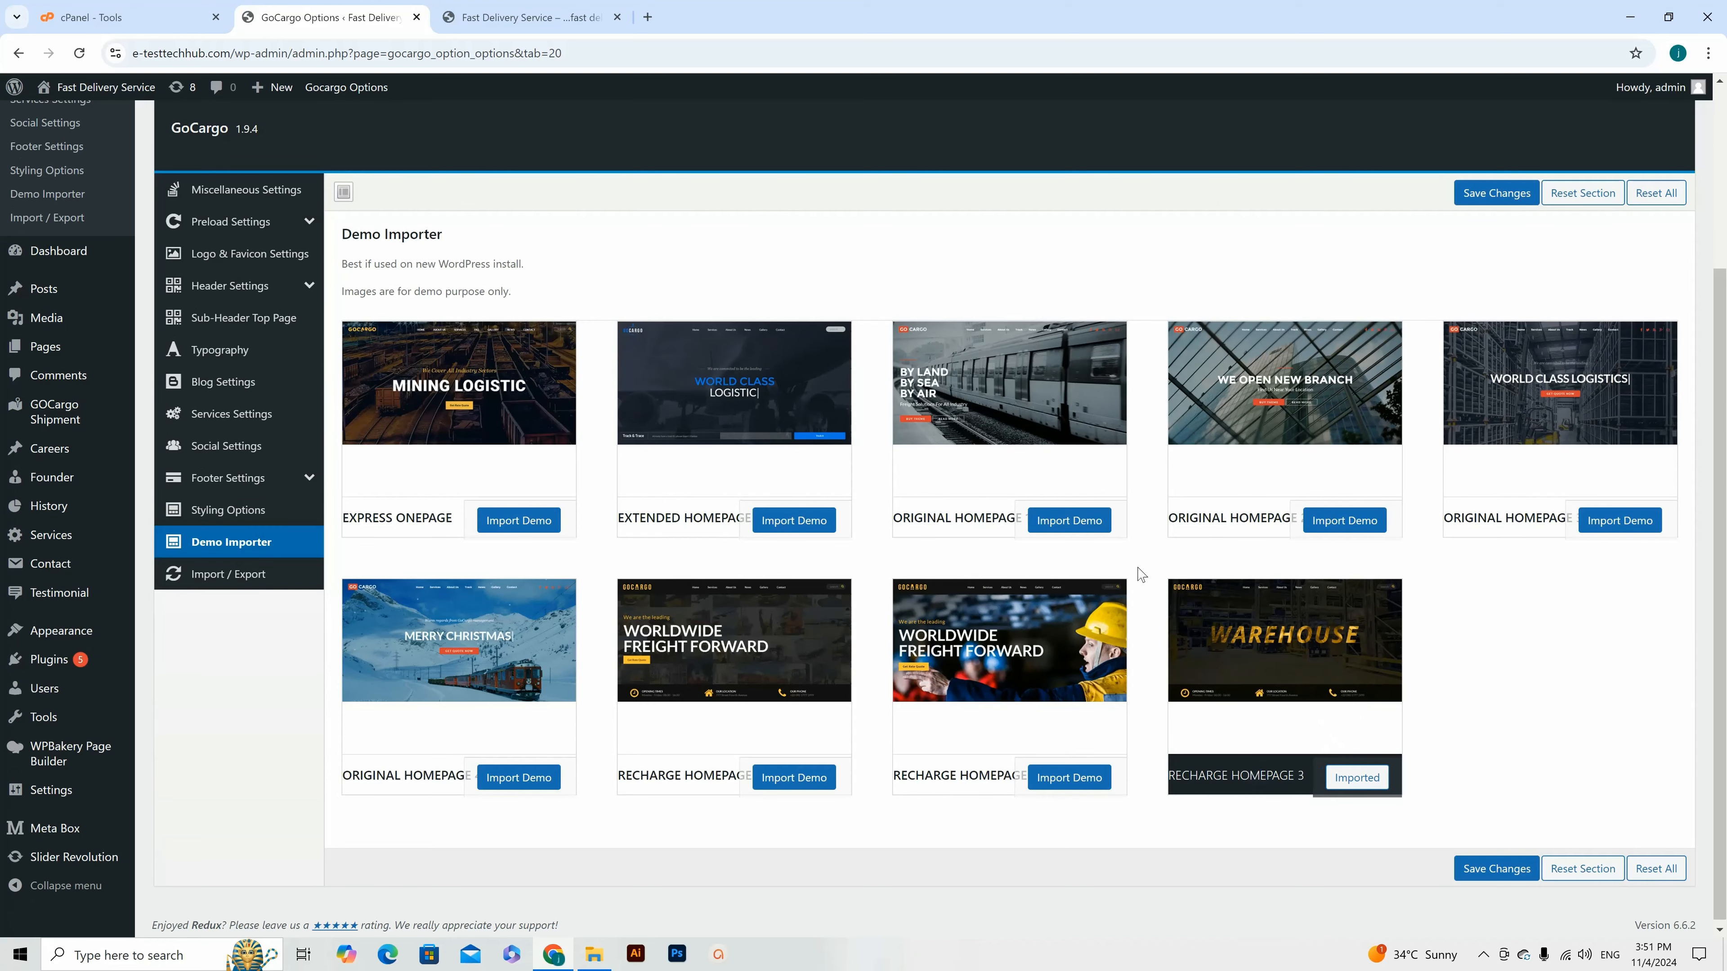
Step: Reload the site's front page and look through the imported demo homepage from the header down to the footer
{"action": "left_click", "coordinate": [500, 21]}
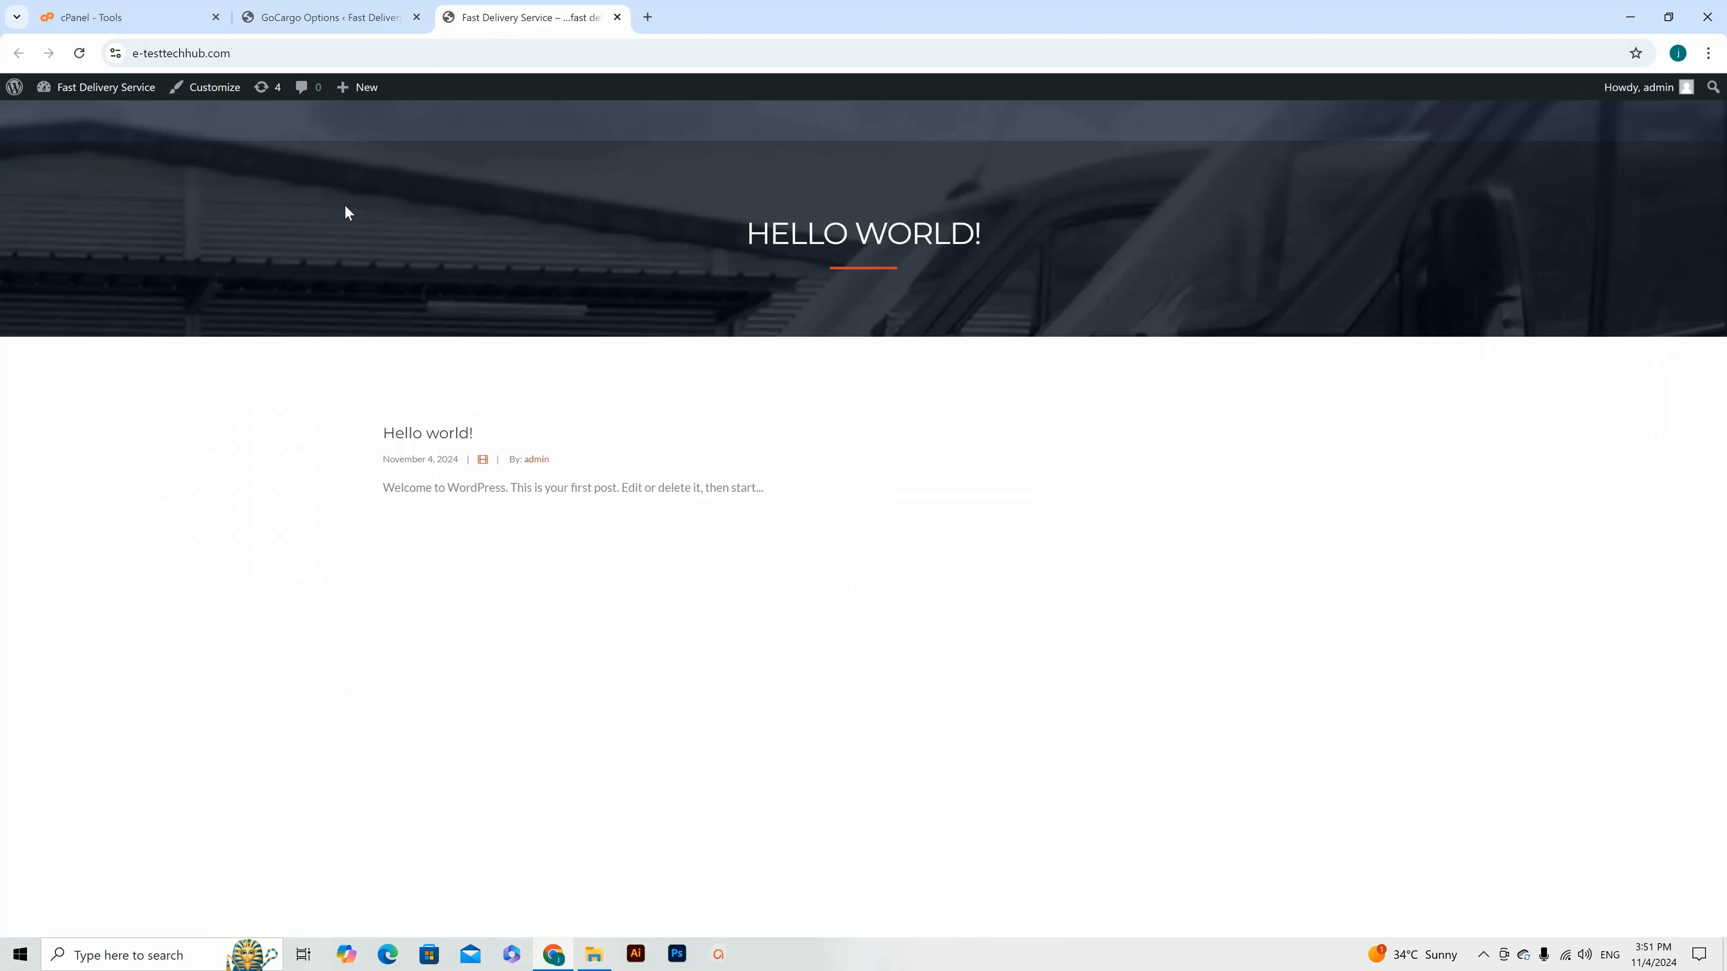
{"action": "left_click", "coordinate": [79, 53]}
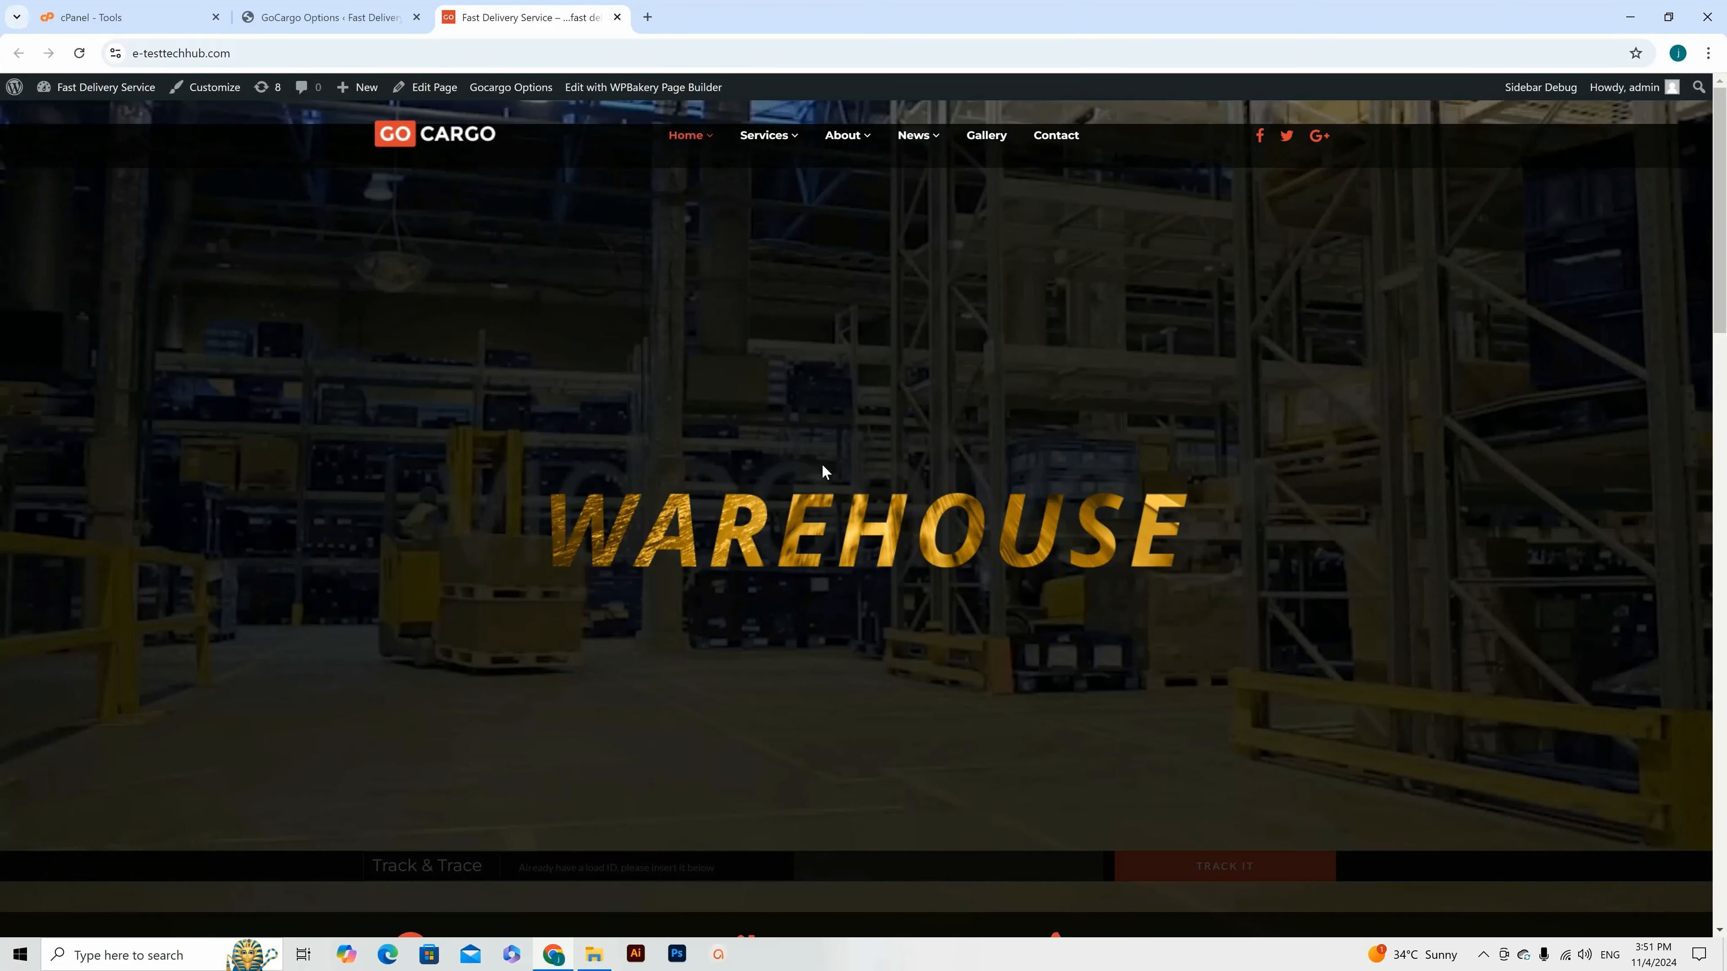
{"action": "scroll", "coordinate": [825, 476], "scroll_direction": "down", "scroll_amount": 10}
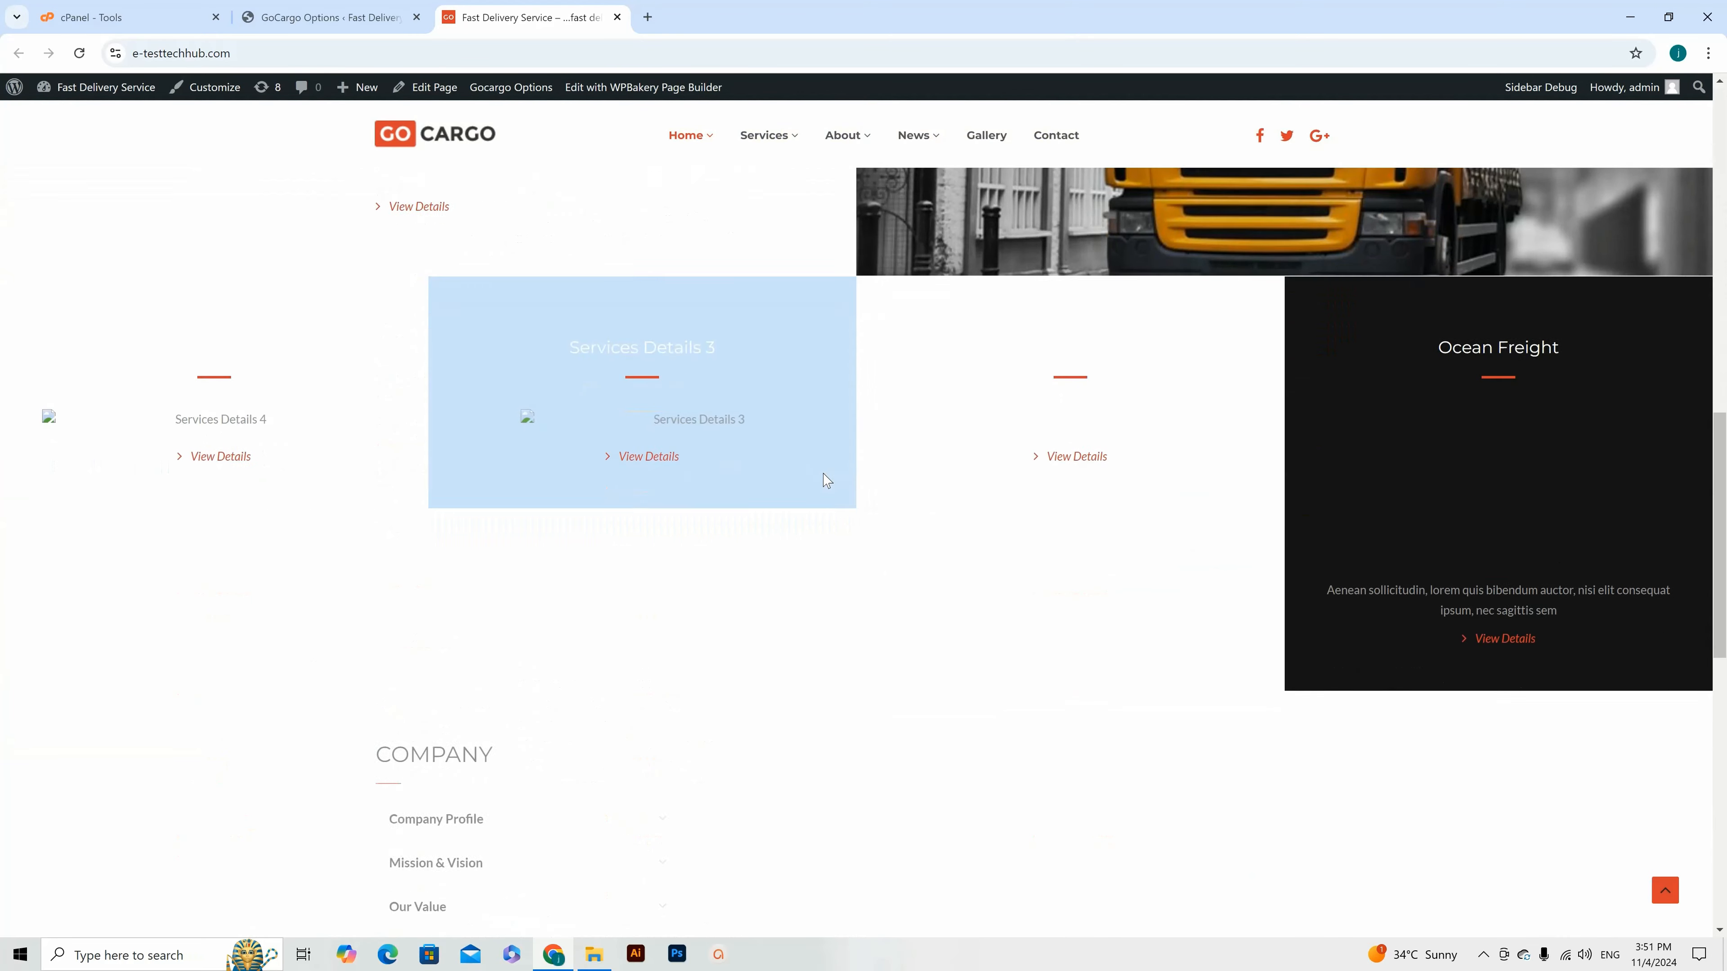
{"action": "scroll", "coordinate": [825, 478], "scroll_direction": "up", "scroll_amount": 12}
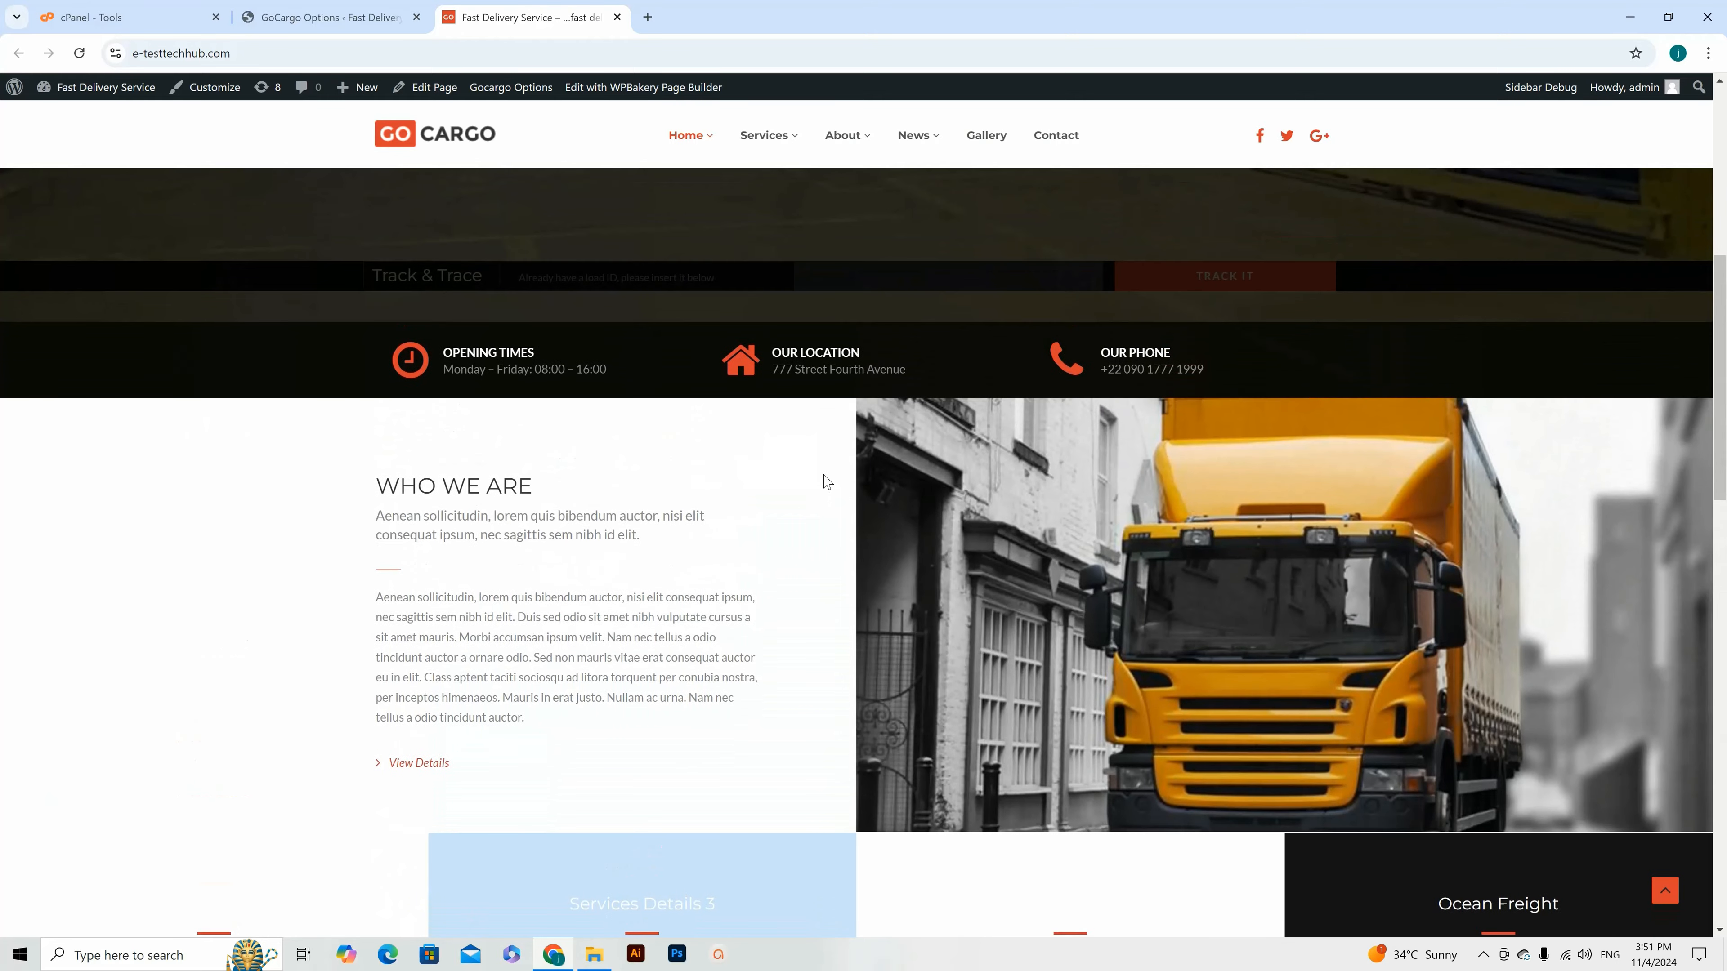
{"action": "scroll", "coordinate": [824, 480], "scroll_direction": "down", "scroll_amount": 8}
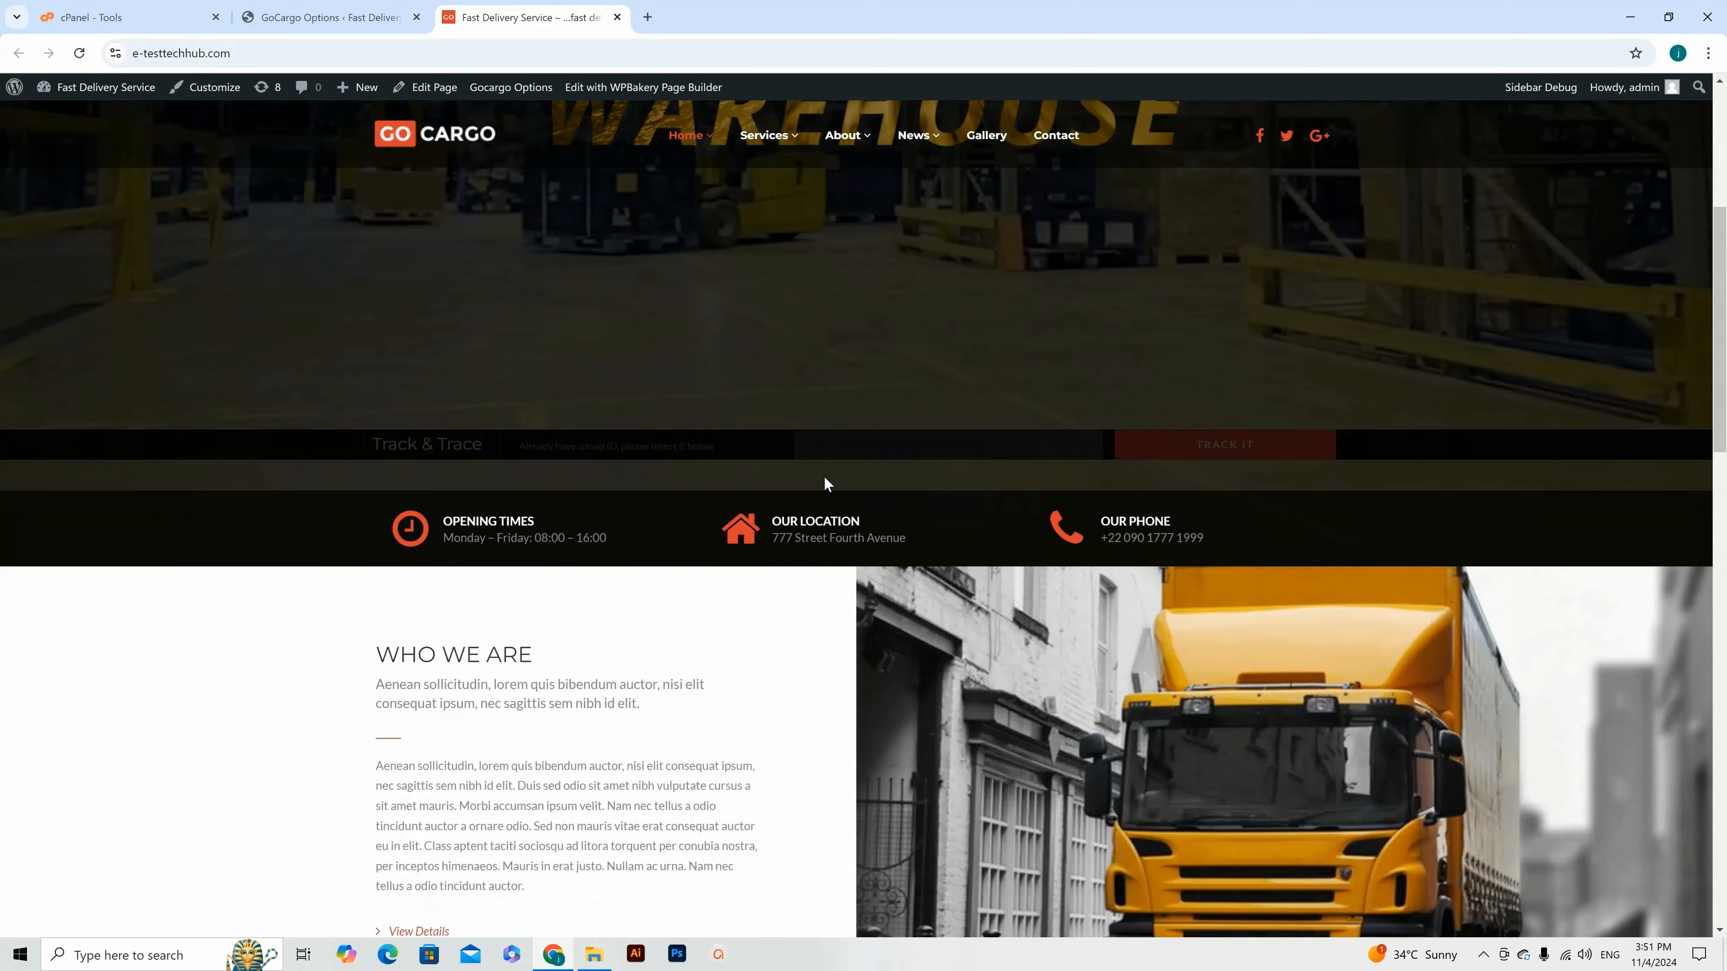
{"action": "scroll", "coordinate": [827, 485], "scroll_direction": "down", "scroll_amount": 4}
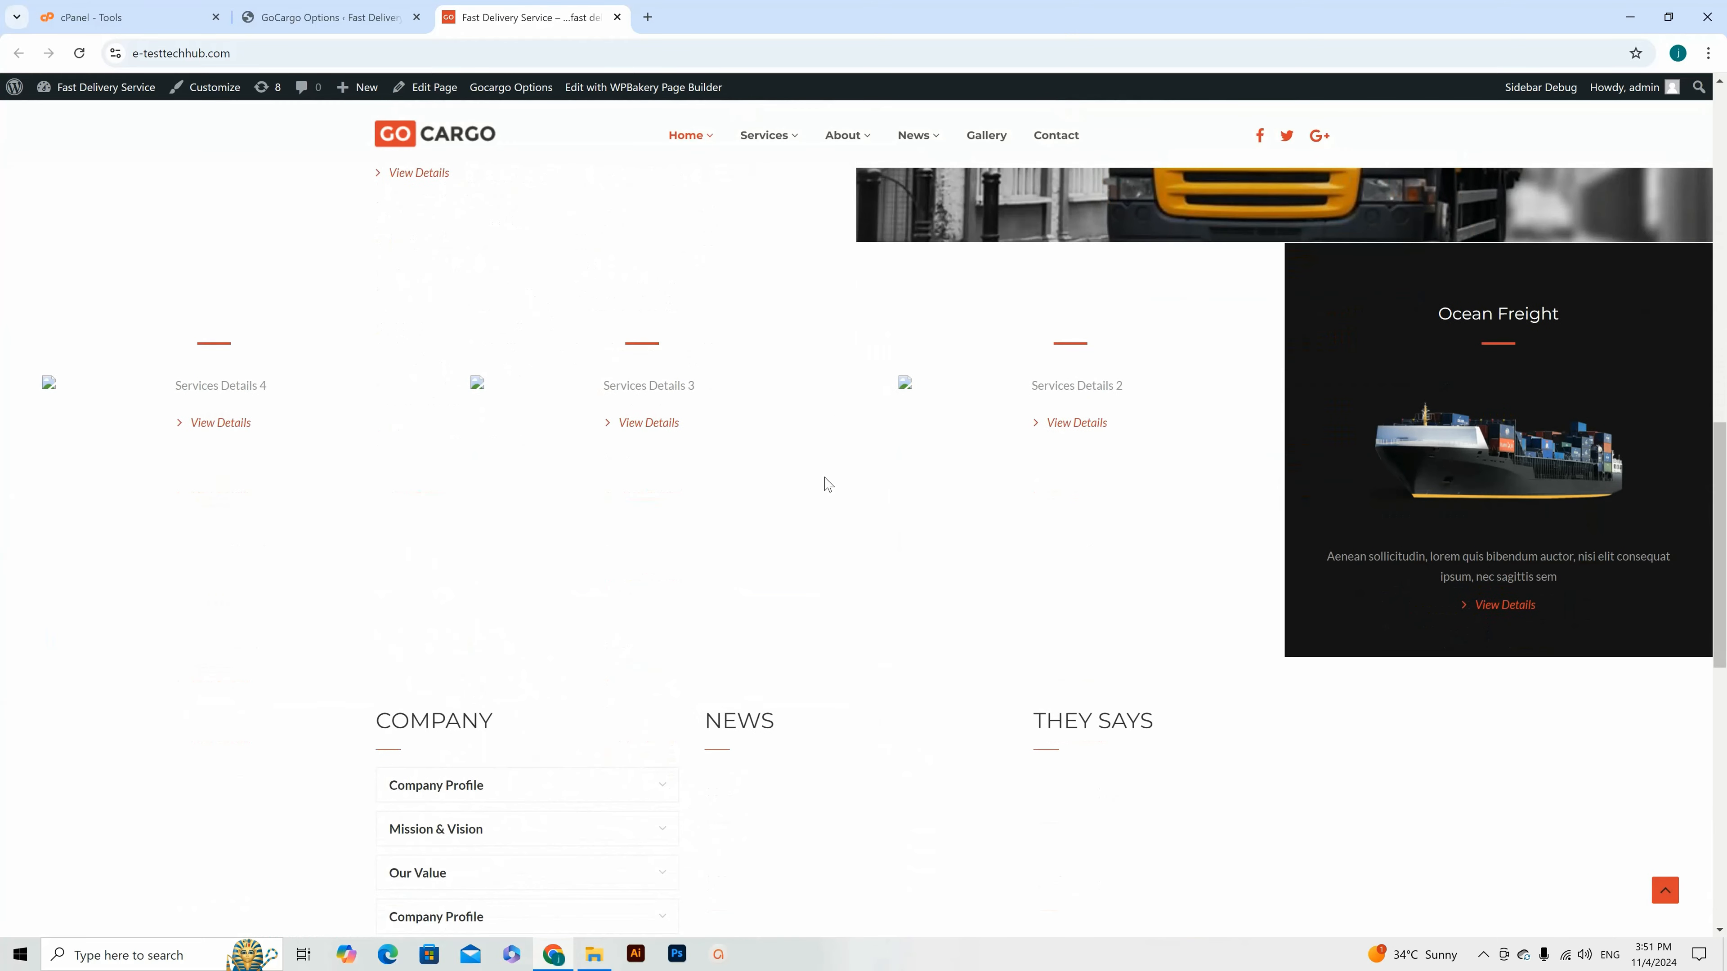
{"action": "scroll", "coordinate": [828, 484], "scroll_direction": "down", "scroll_amount": 11}
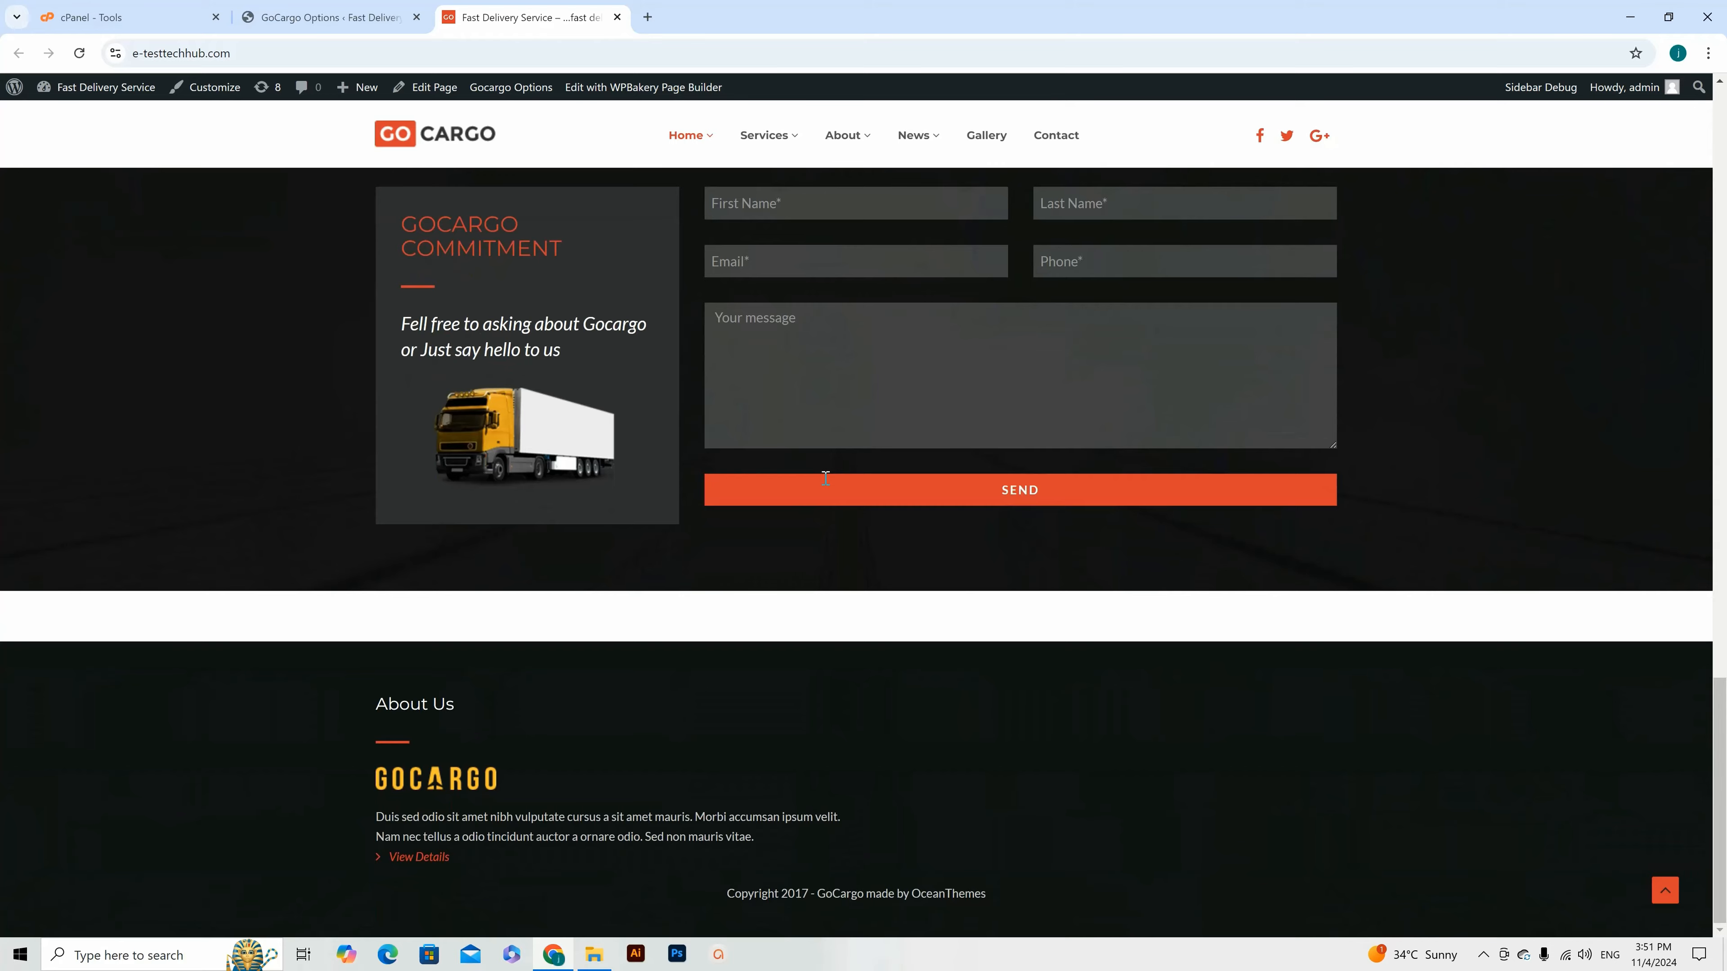
{"action": "scroll", "coordinate": [825, 480], "scroll_direction": "up", "scroll_amount": 20}
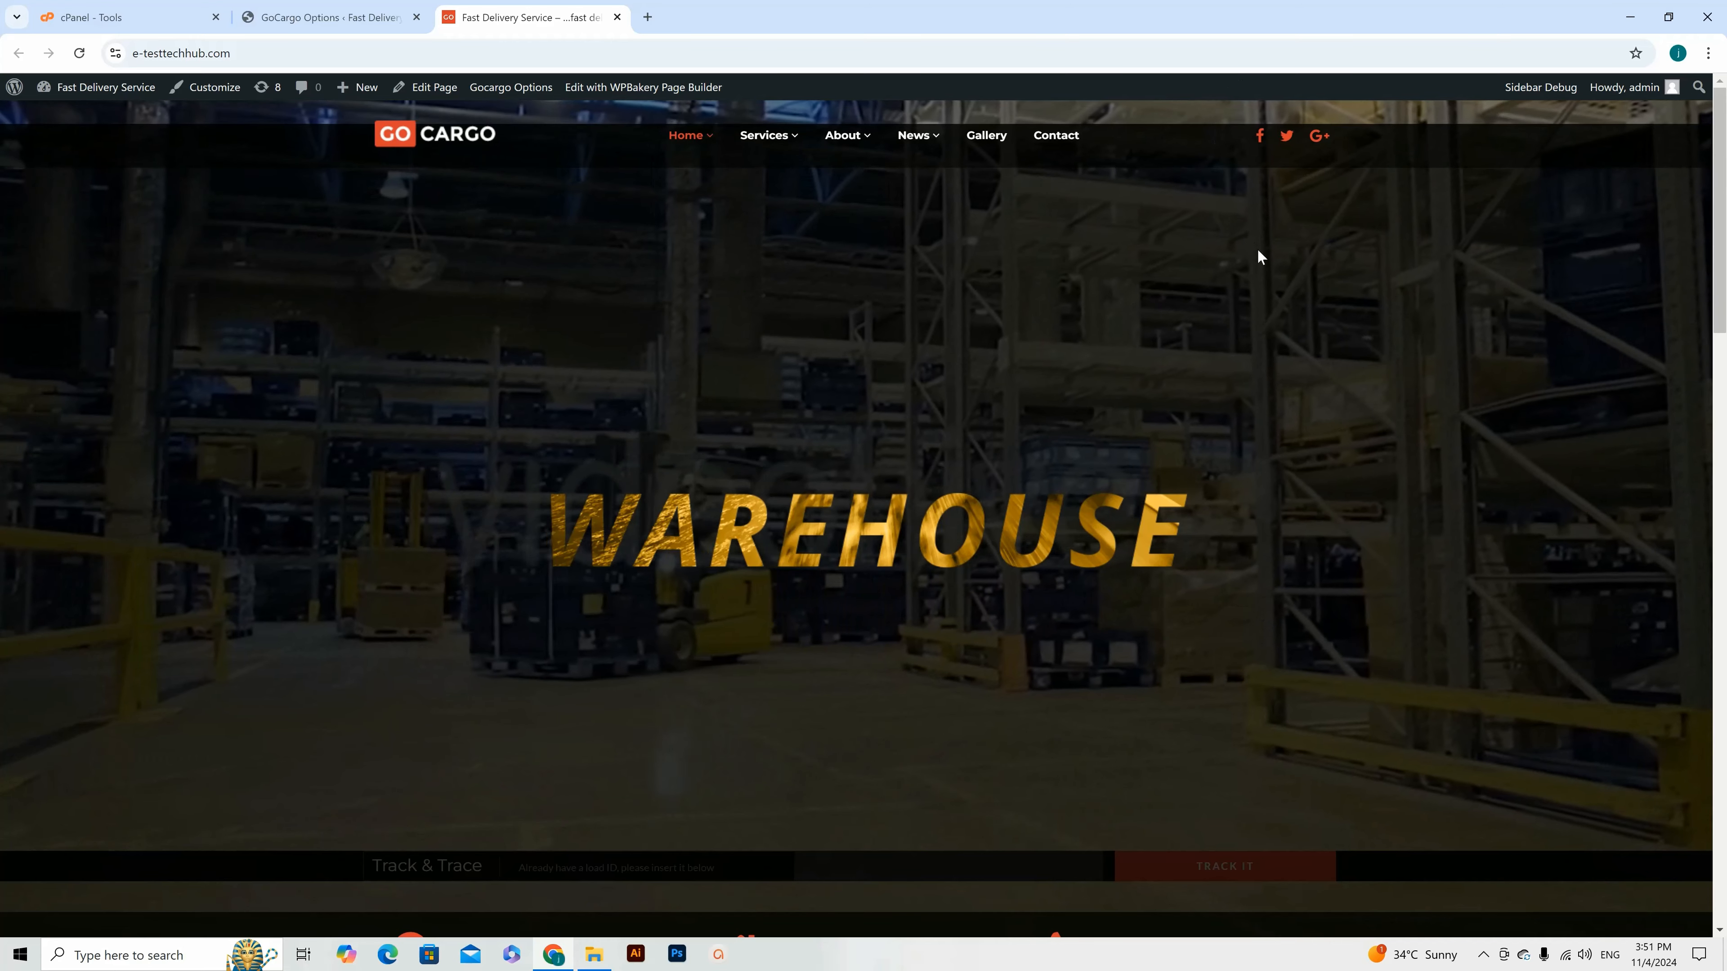
Step: Return to the GoCargo options and open the clipboard import field in the Import / Export settings
{"action": "left_click", "coordinate": [334, 20]}
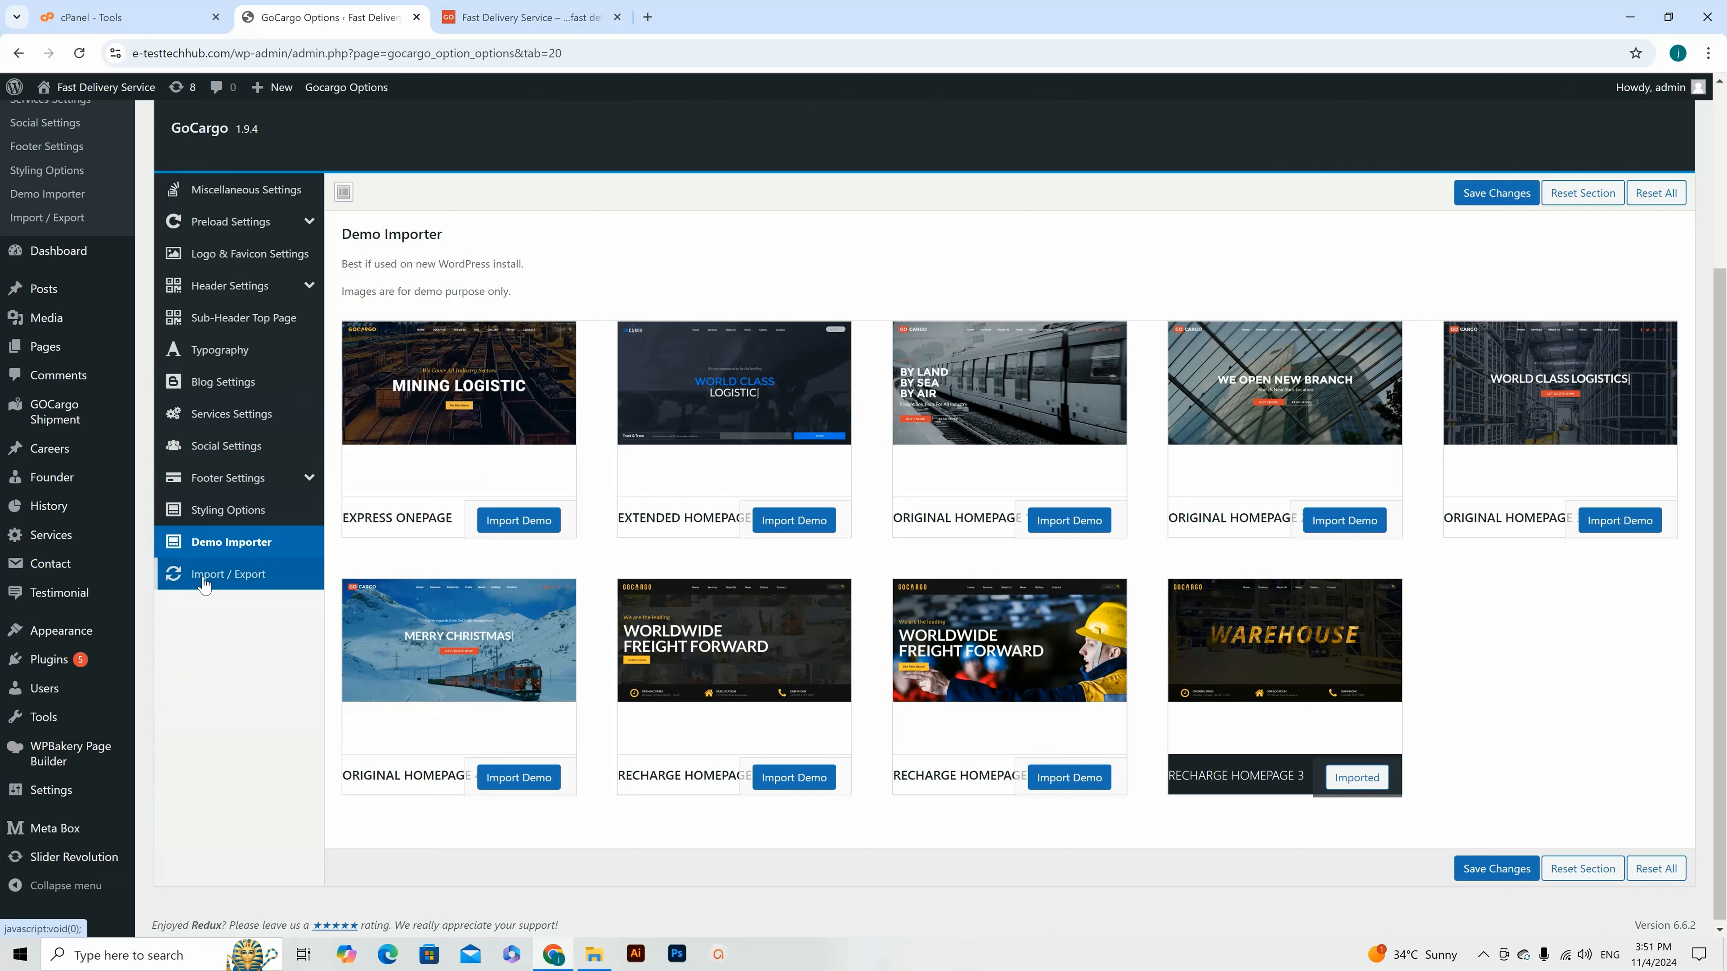
{"action": "left_click", "coordinate": [217, 583]}
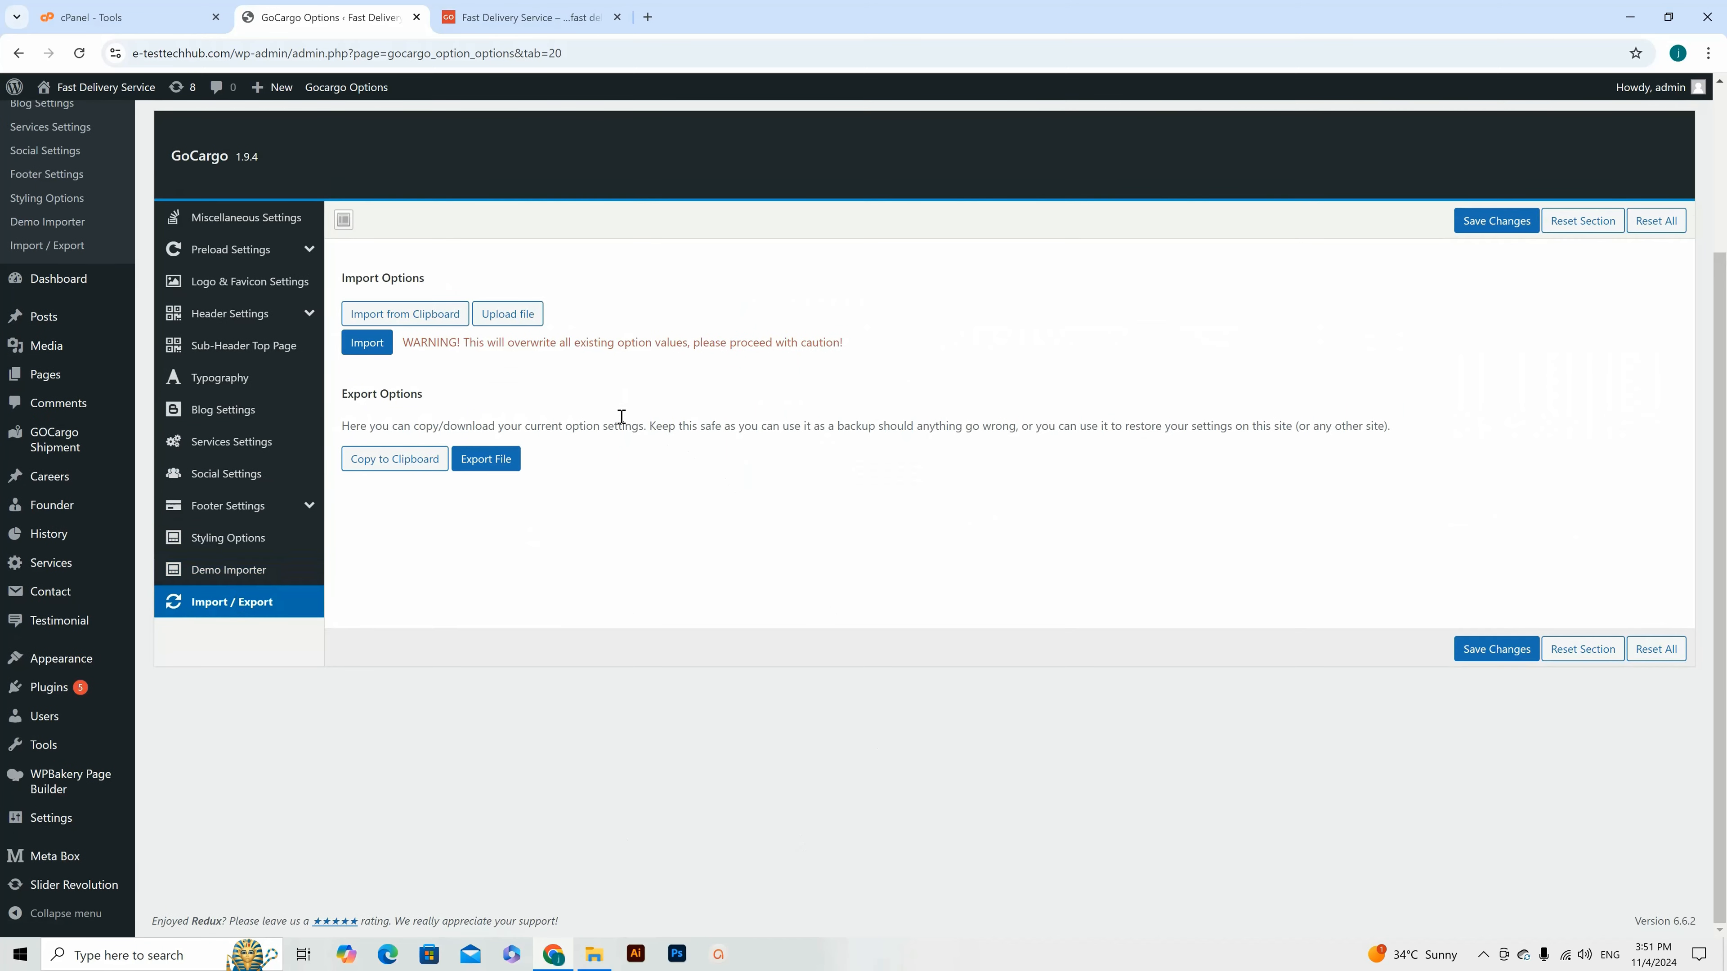
{"action": "left_click", "coordinate": [435, 315]}
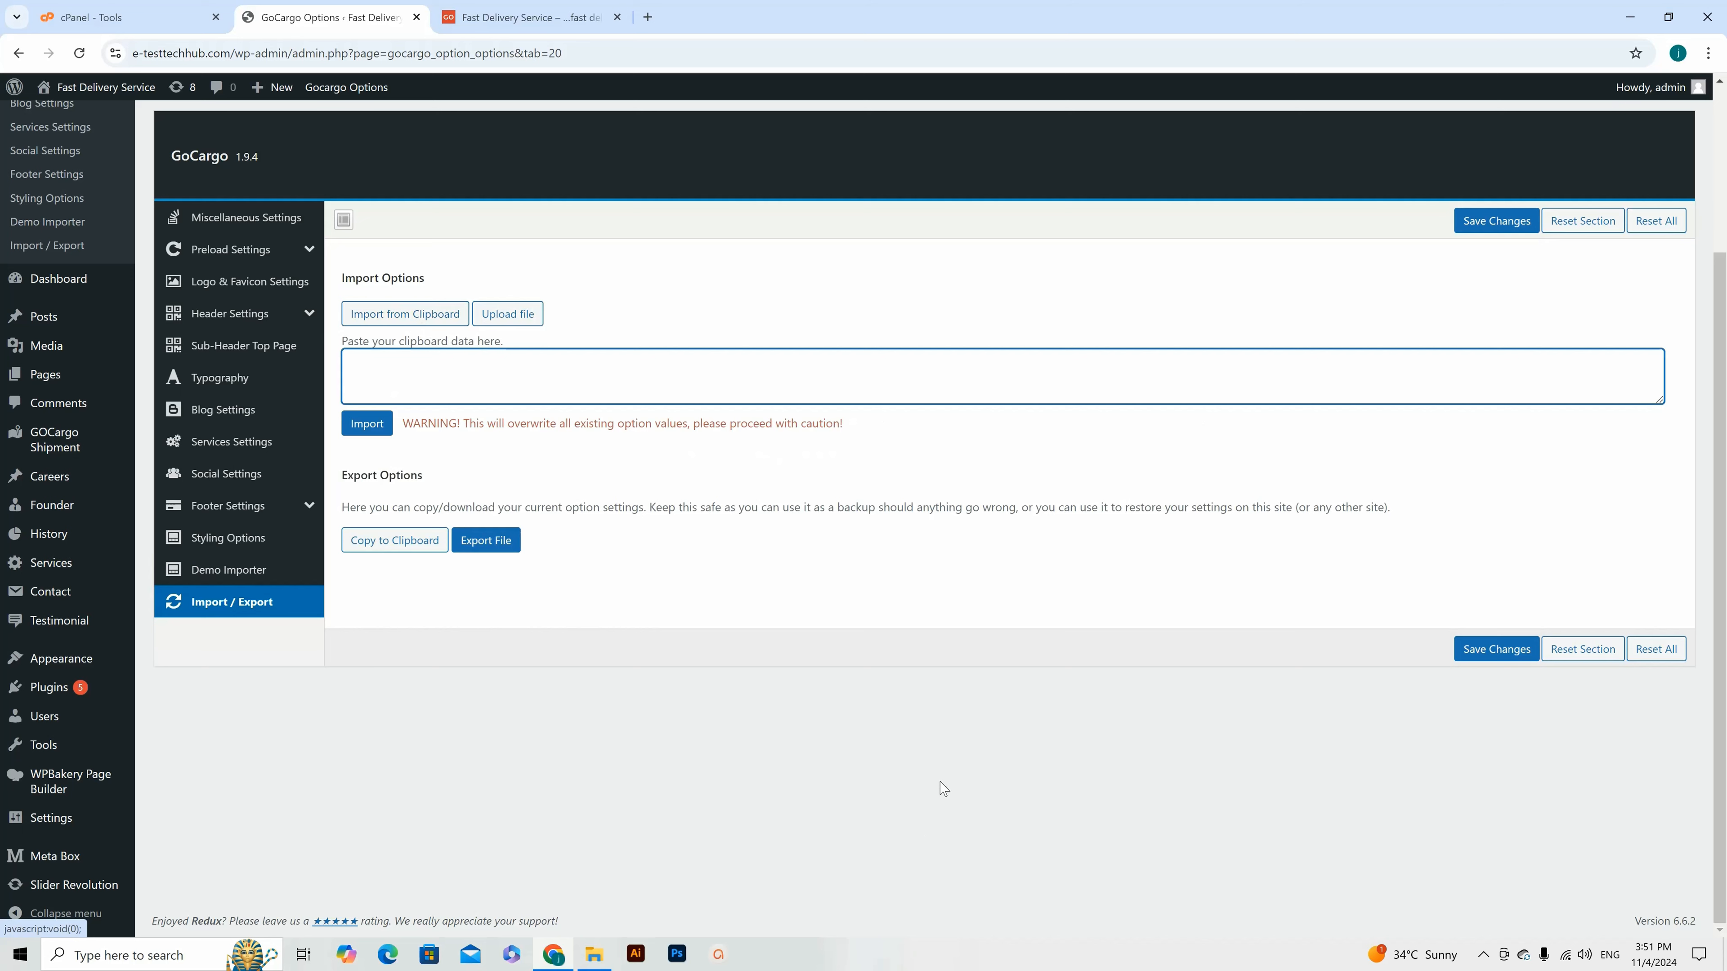
Step: Open the theme-options text file from the VERSION RECHARGE folder inside data_export of the gocargo_194 package
{"action": "left_click", "coordinate": [593, 955]}
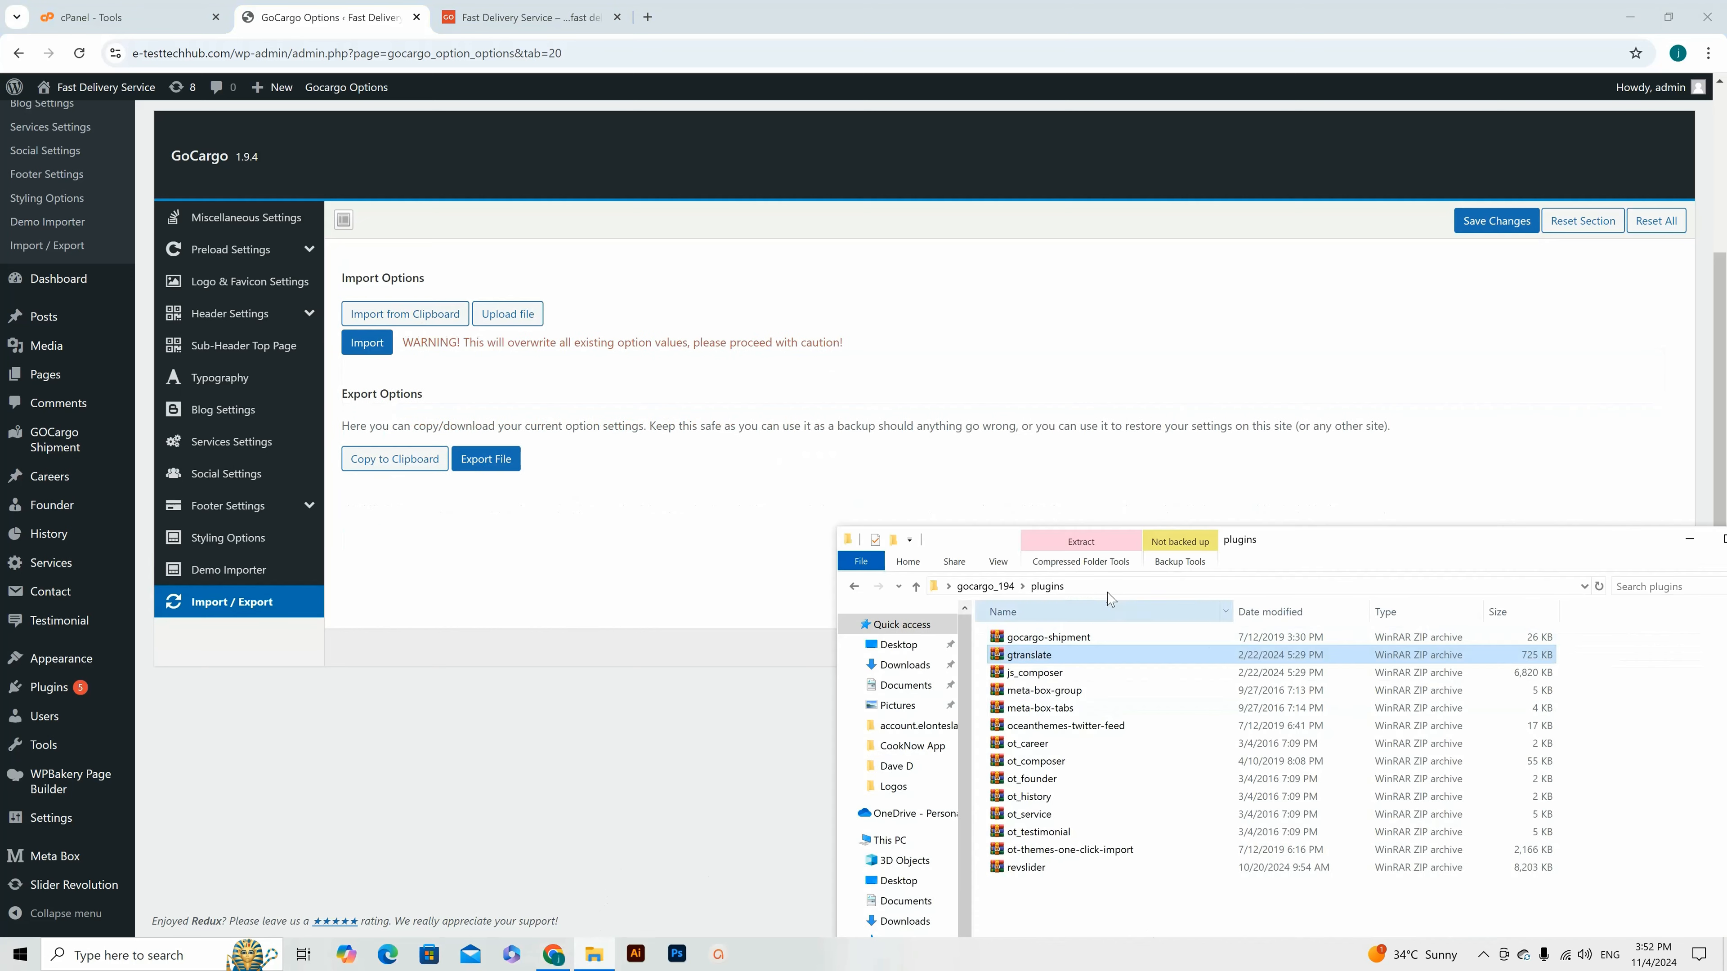
{"action": "left_click", "coordinate": [916, 586]}
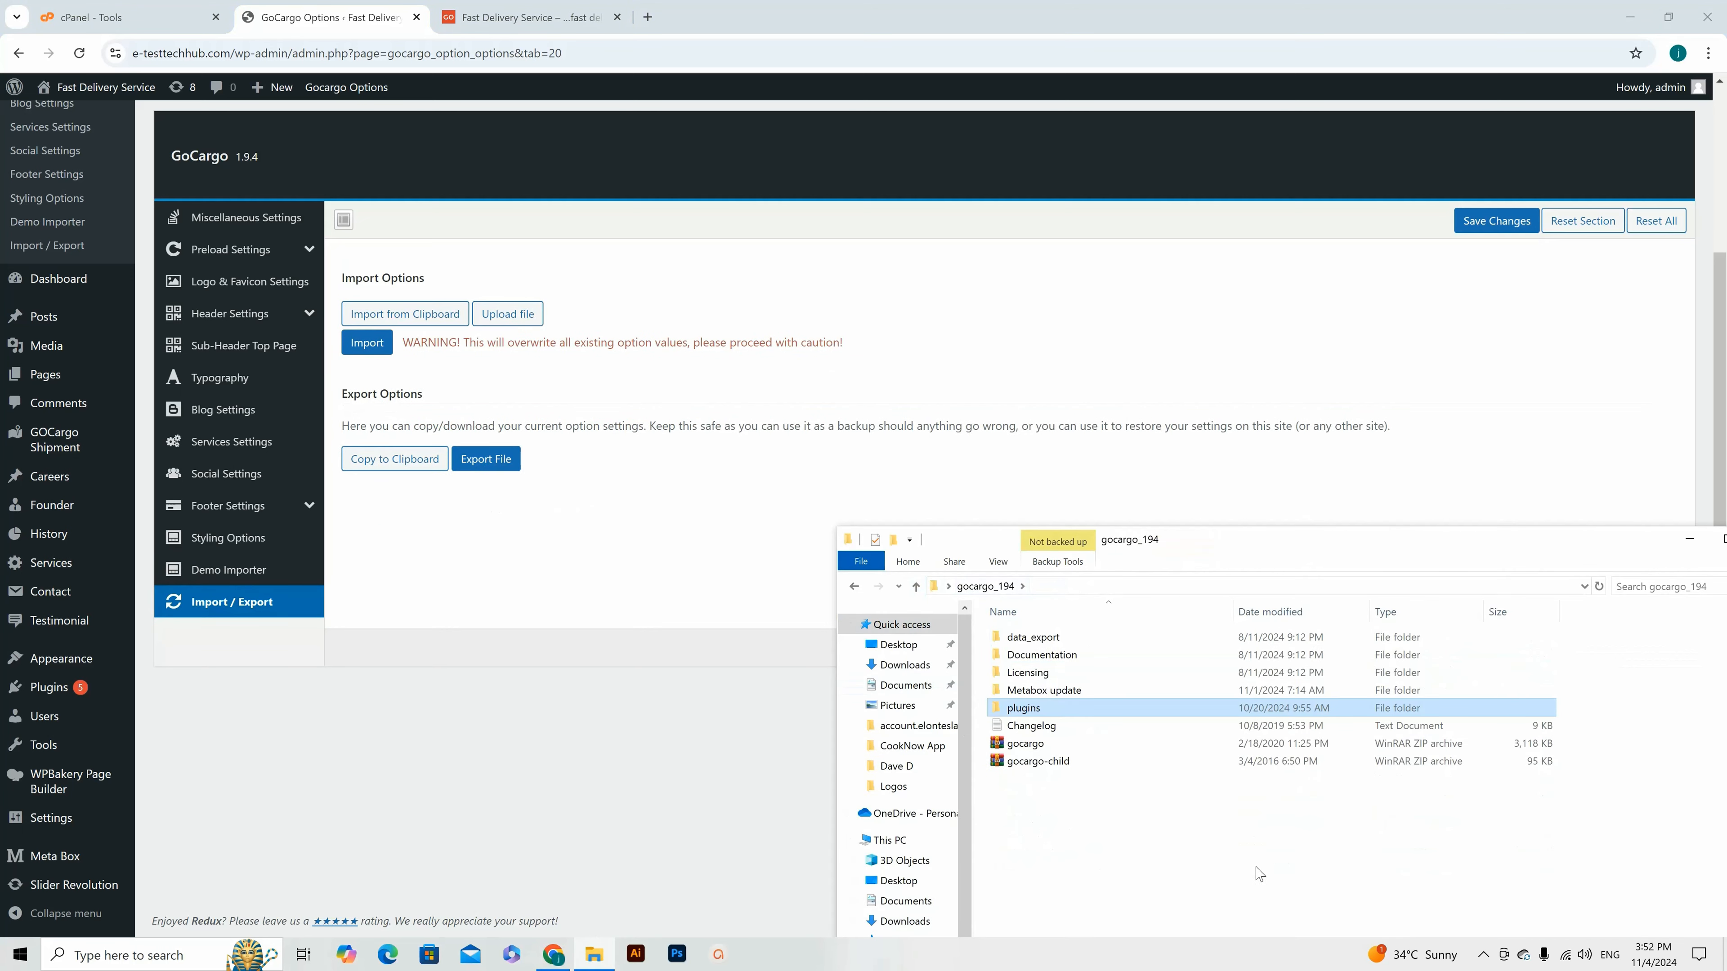
{"action": "double_click", "coordinate": [1045, 640]}
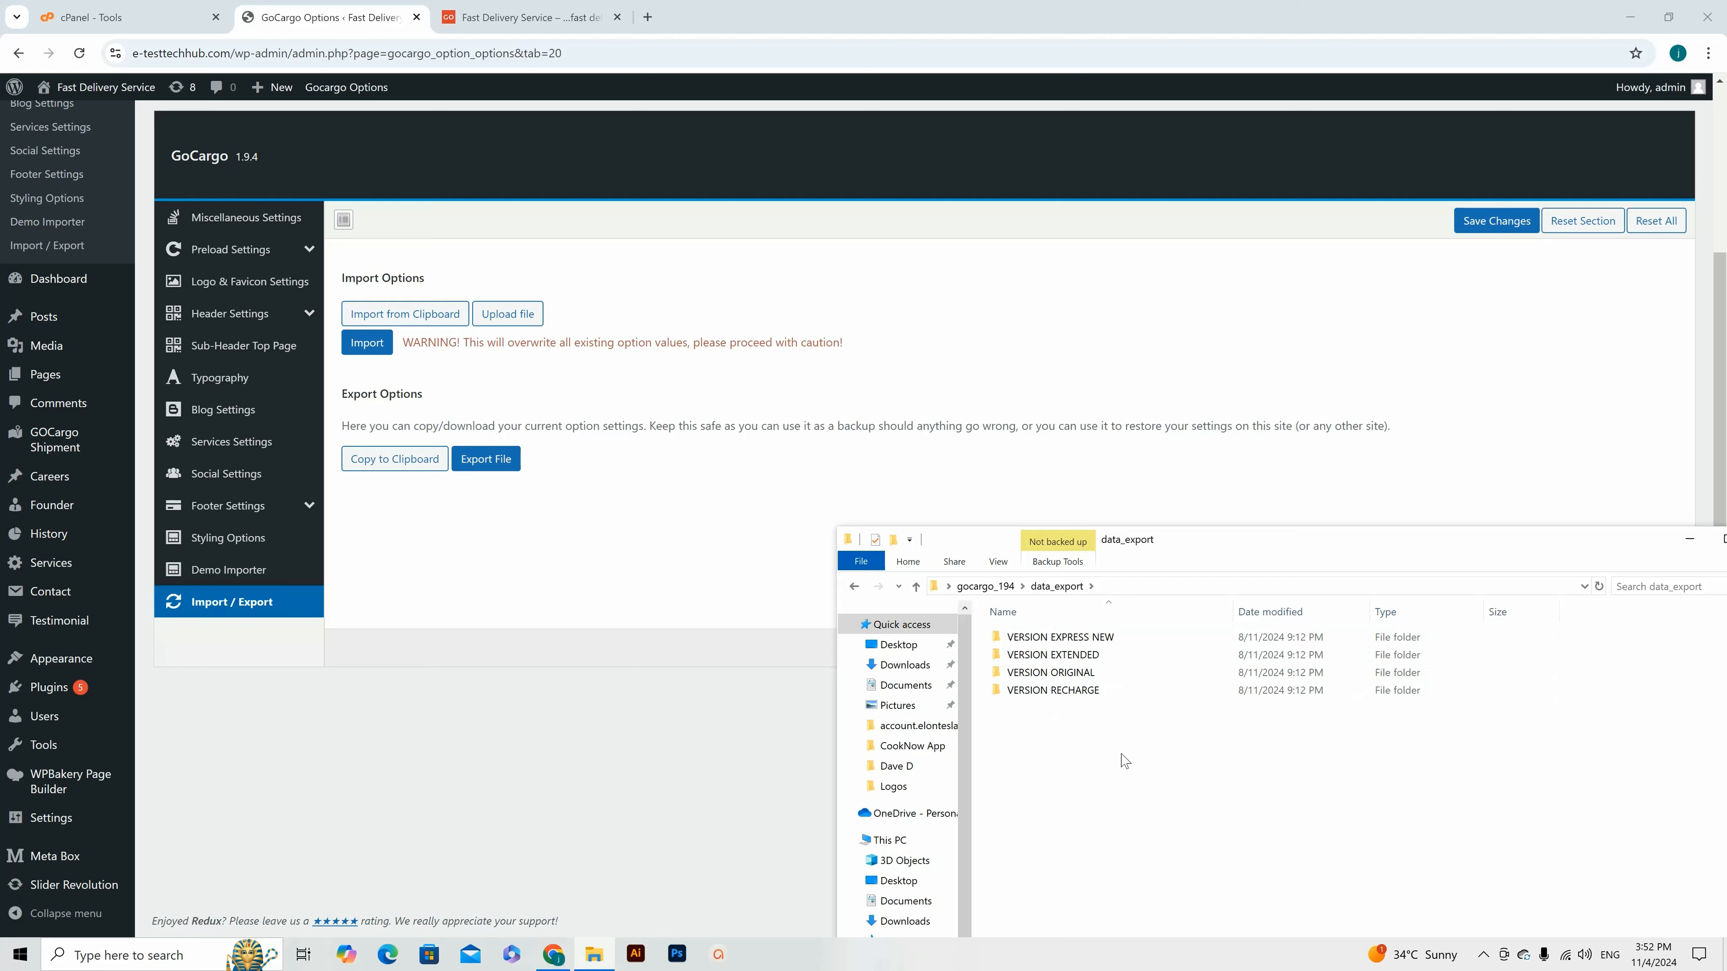
{"action": "left_click", "coordinate": [1053, 692]}
{"action": "double_click", "coordinate": [1053, 692]}
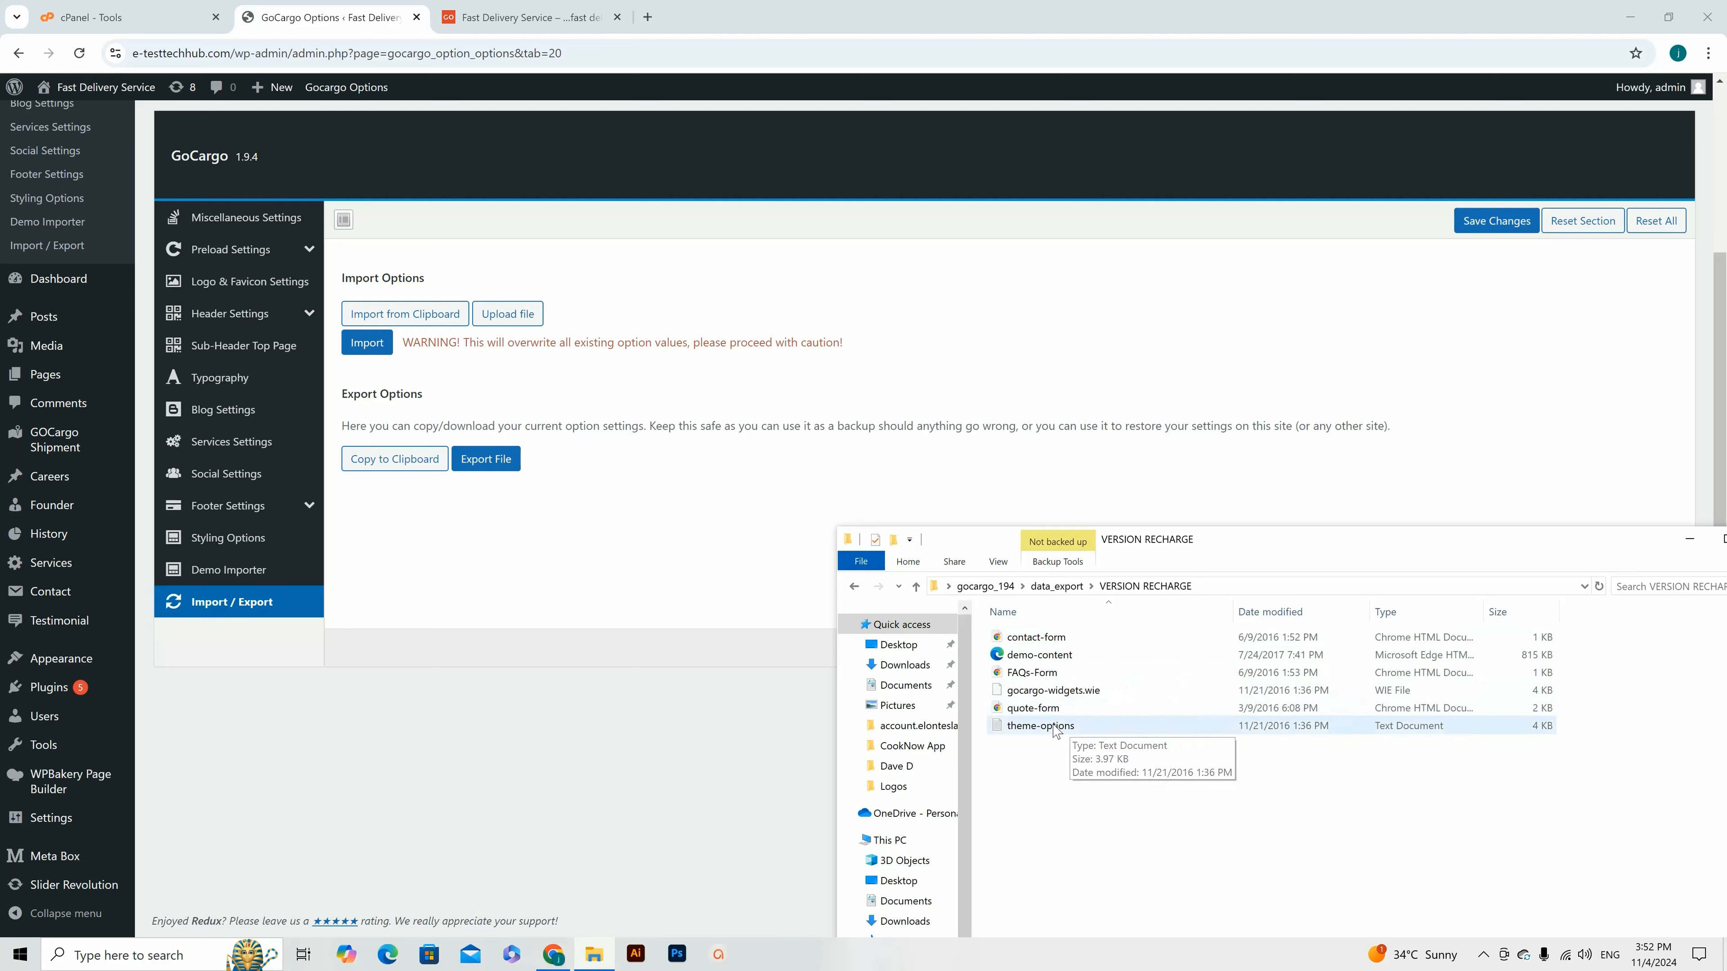
{"action": "double_click", "coordinate": [1040, 725]}
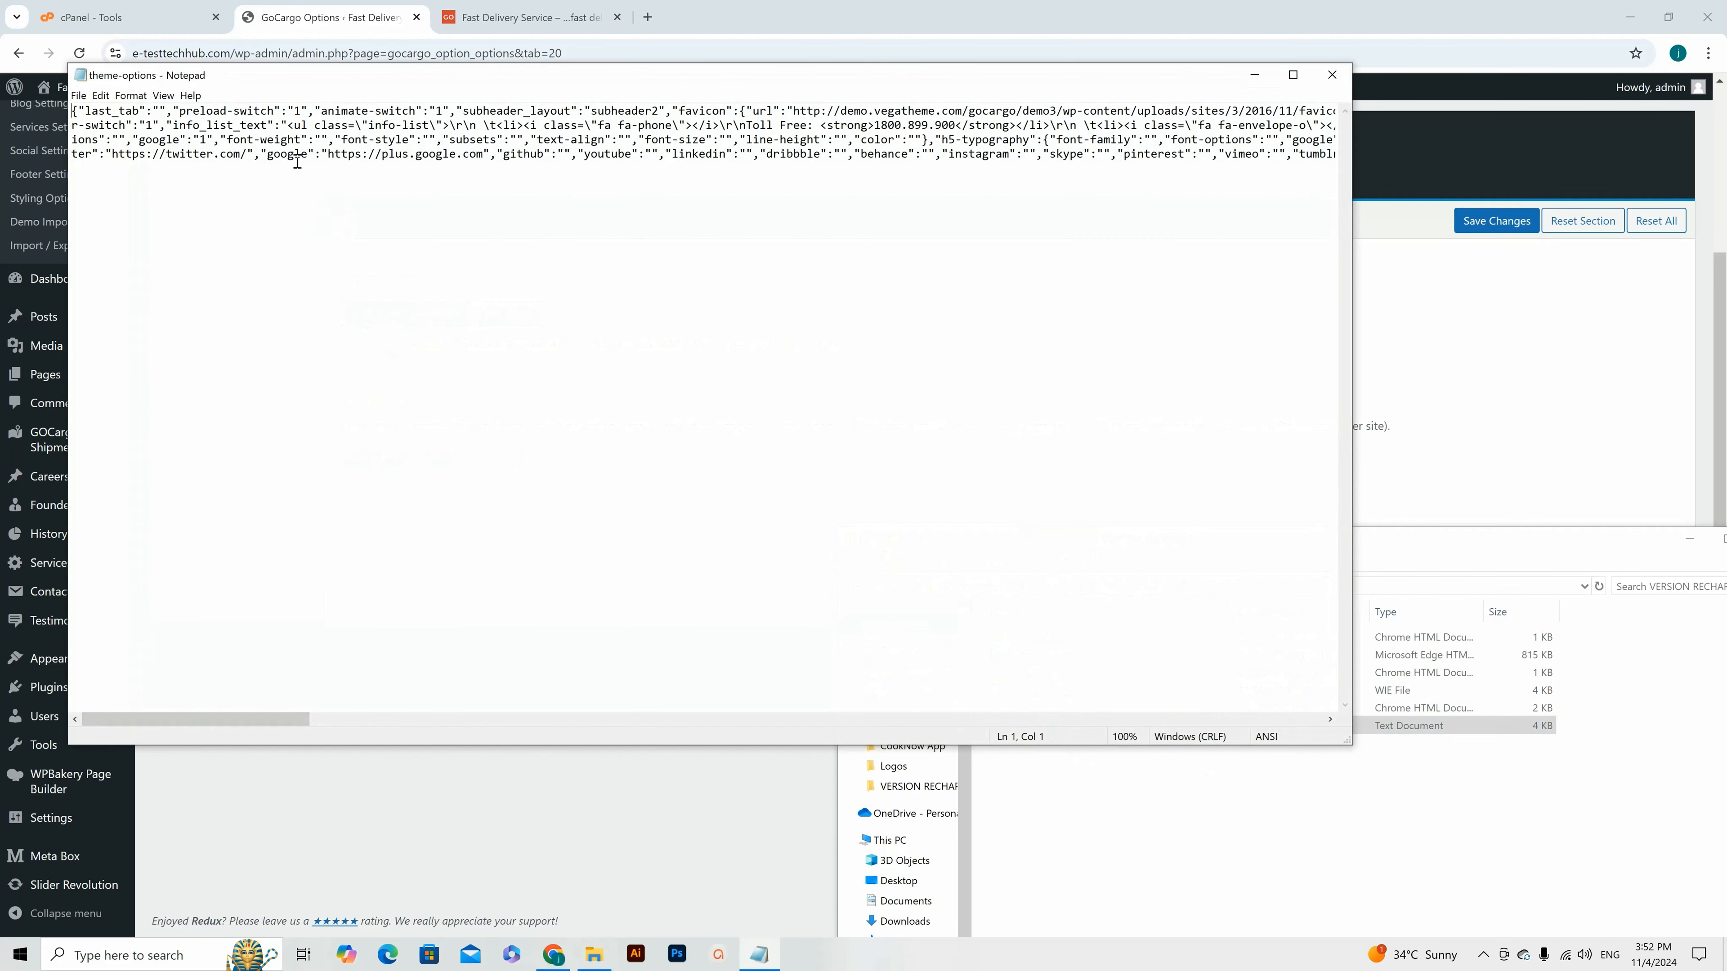
Step: Copy the entire contents of the theme-options text file and close it
{"action": "double_click", "coordinate": [297, 163]}
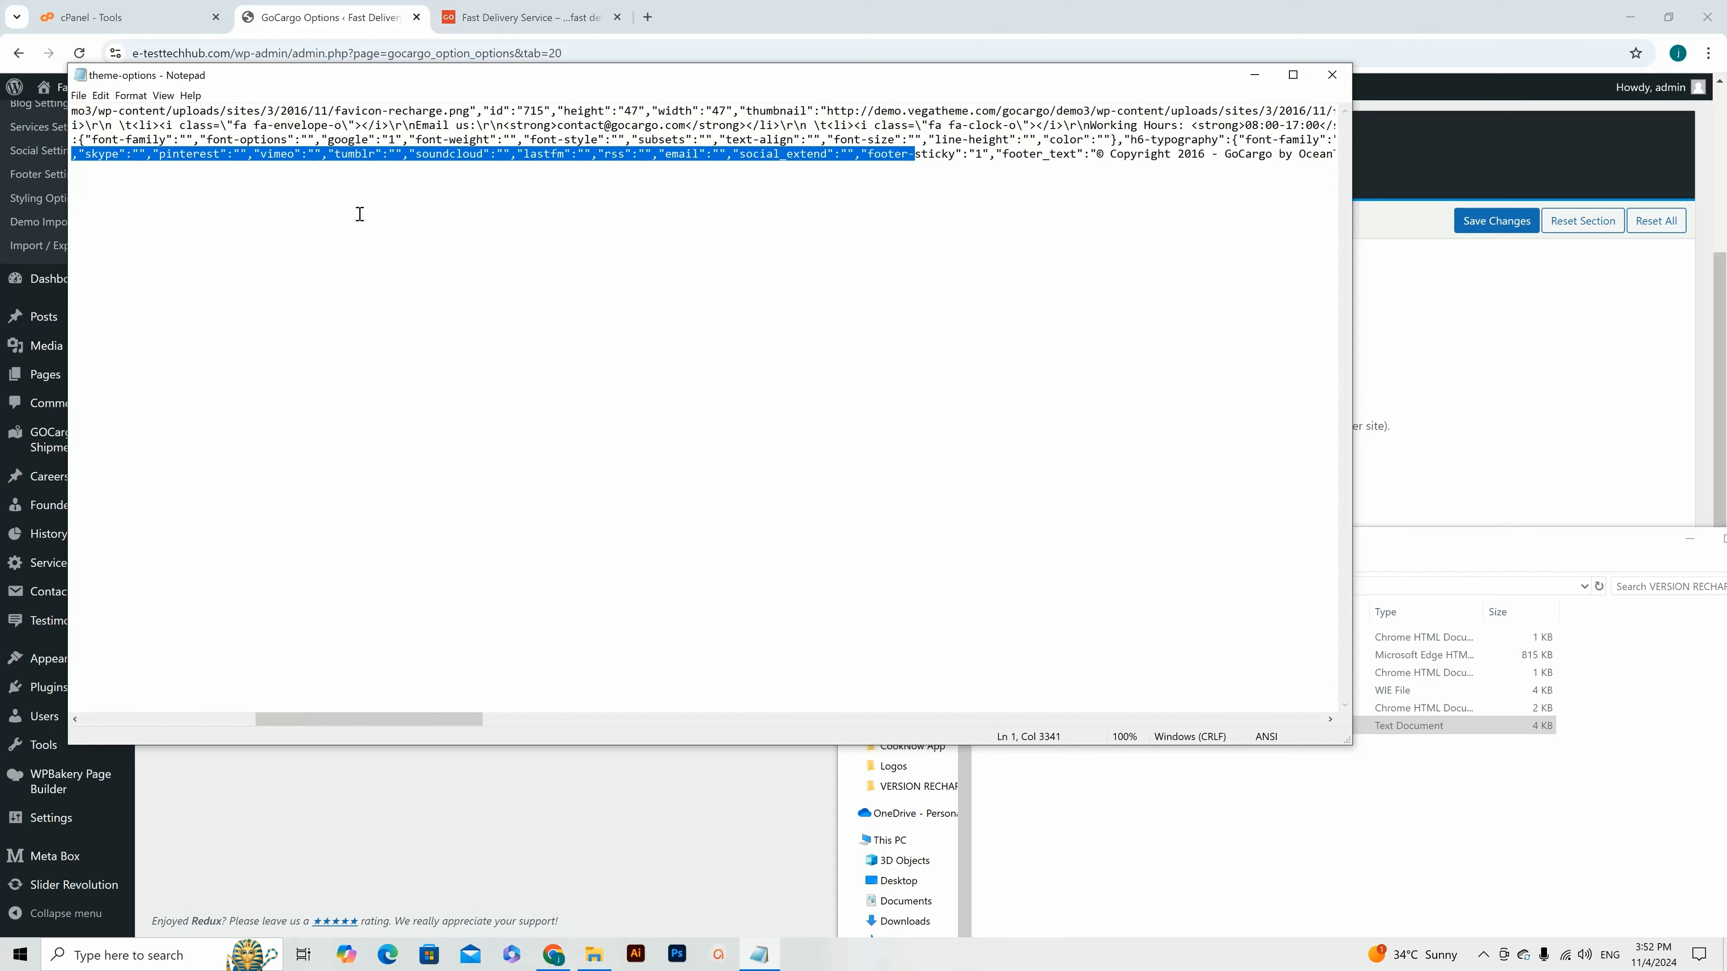
{"action": "key", "text": "super+a"}
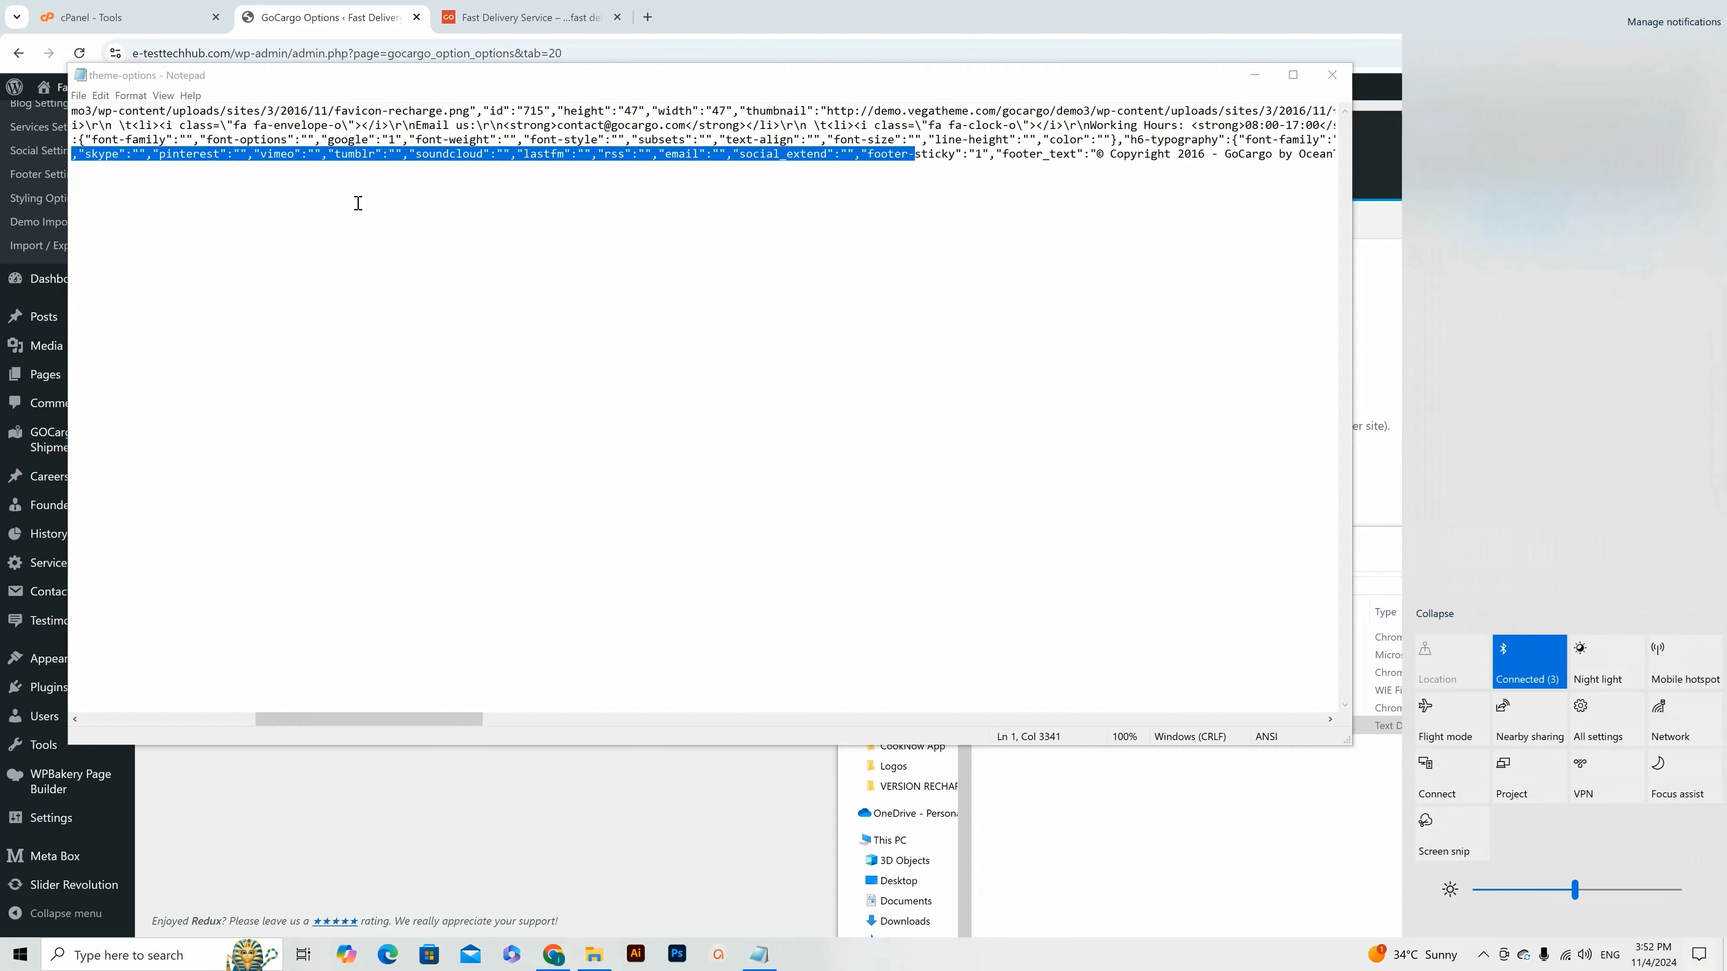
{"action": "left_click", "coordinate": [713, 286]}
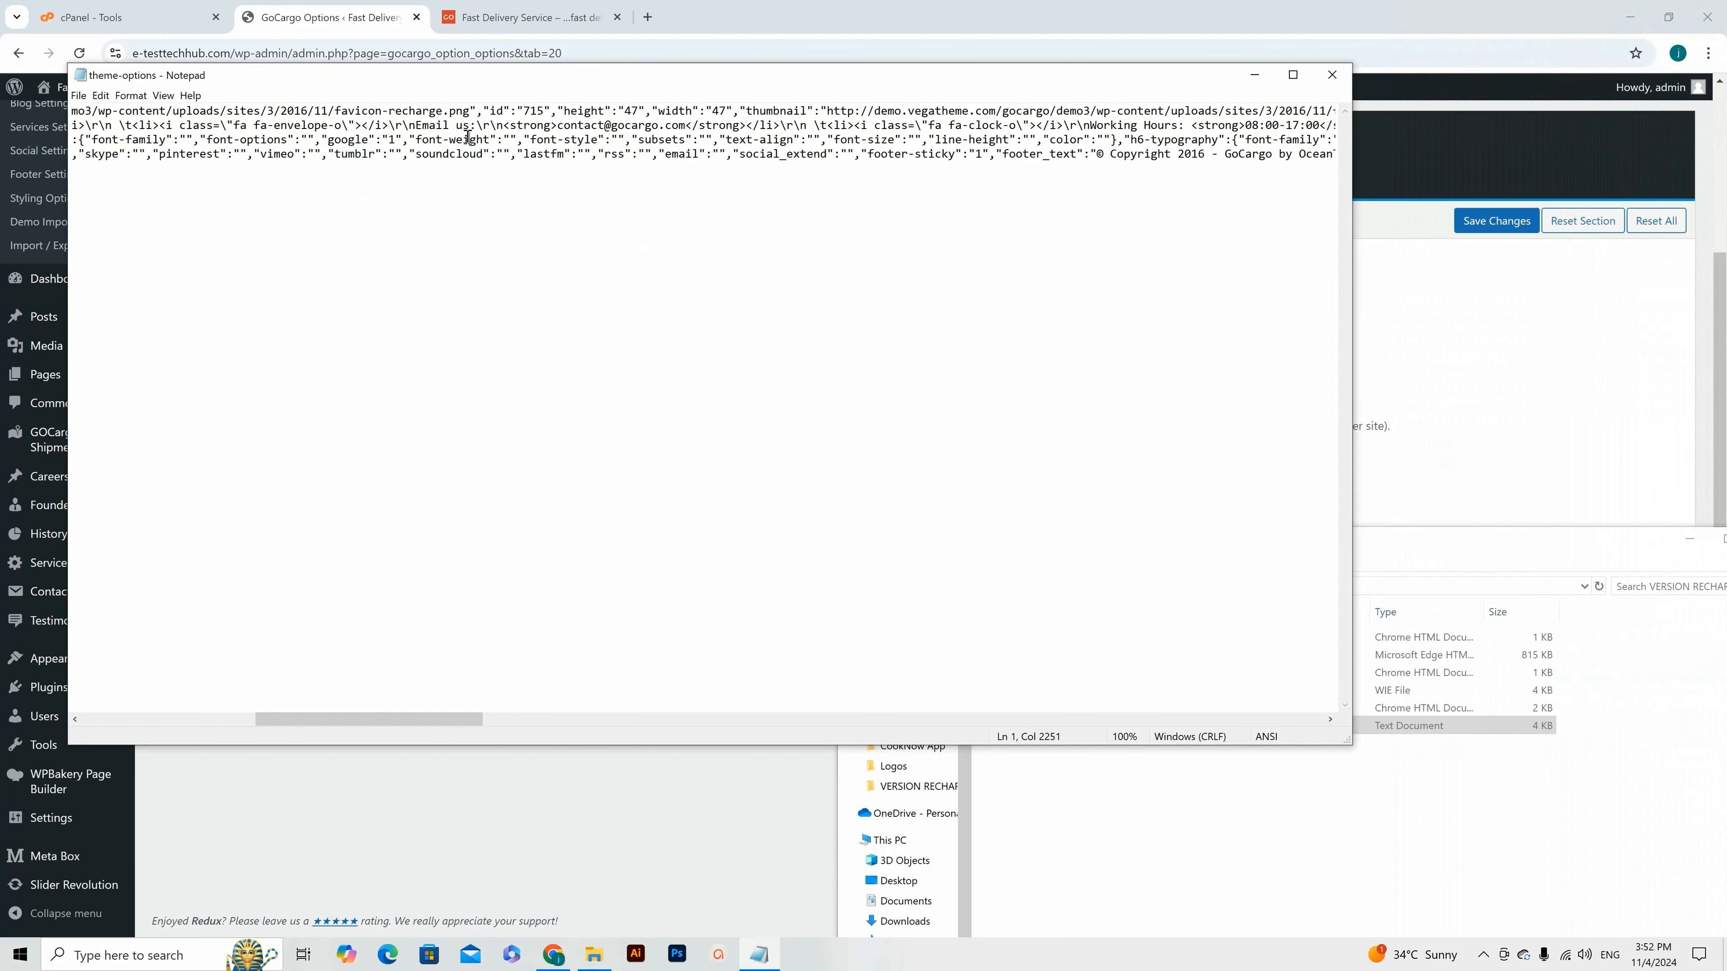
{"action": "double_click", "coordinate": [468, 139]}
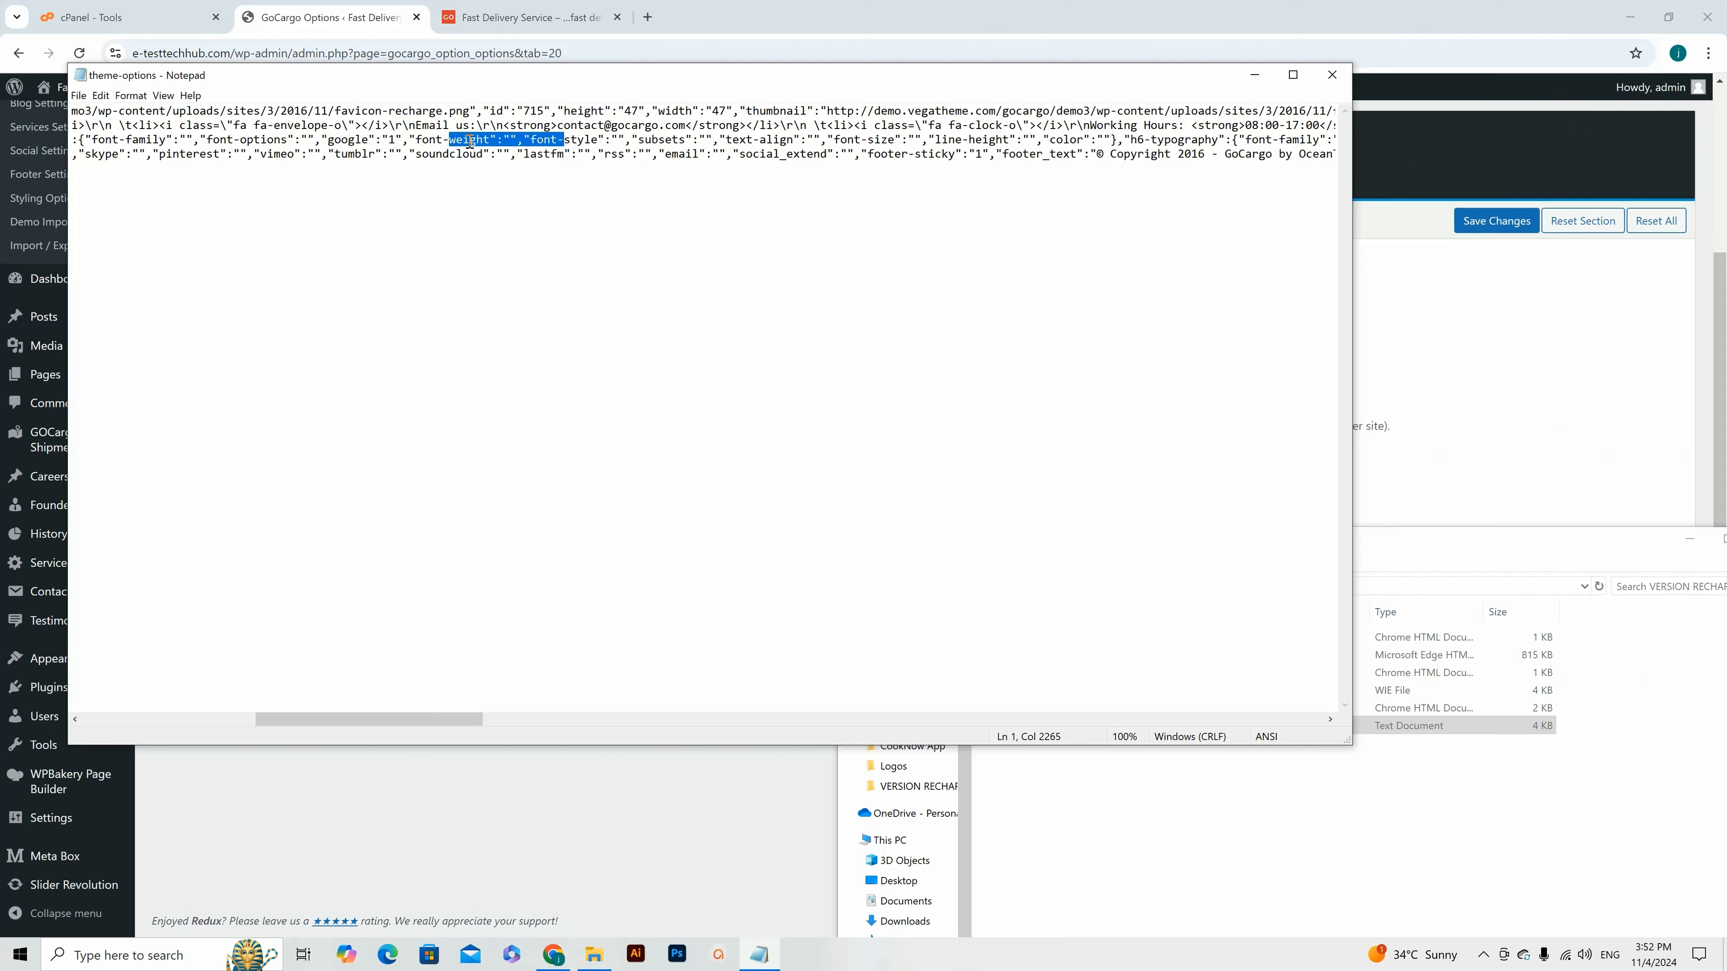
{"action": "key", "text": "super+a"}
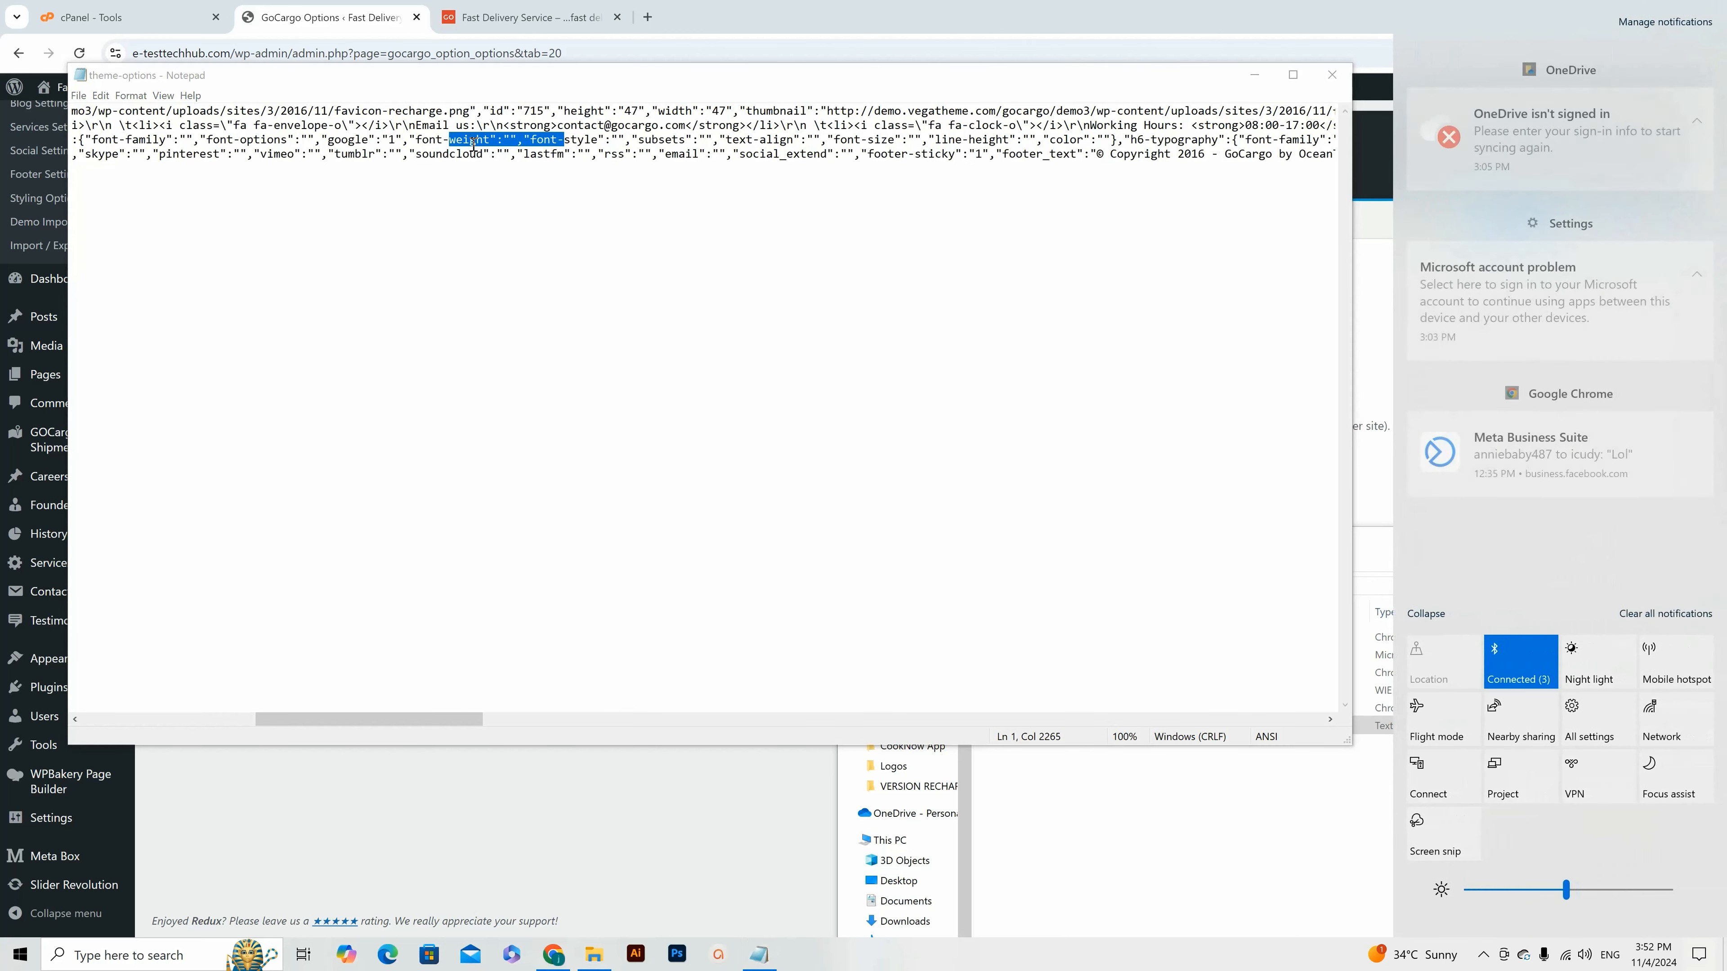
{"action": "left_click", "coordinate": [481, 212]}
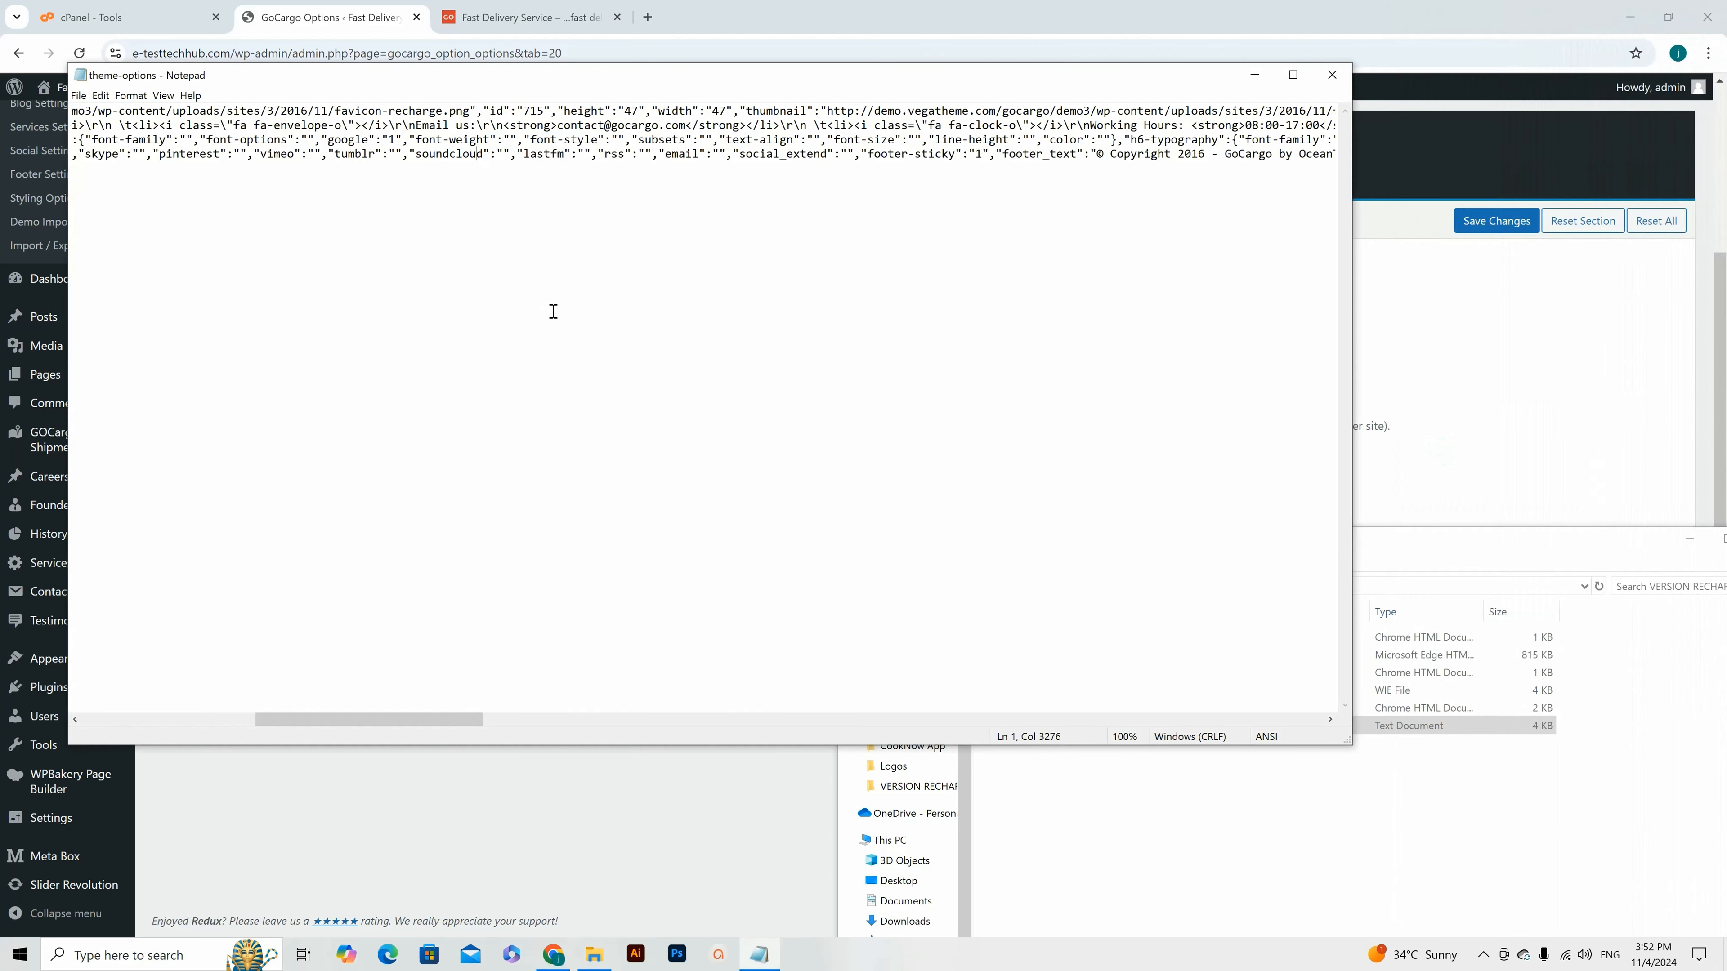
{"action": "key", "text": "ctrl+a"}
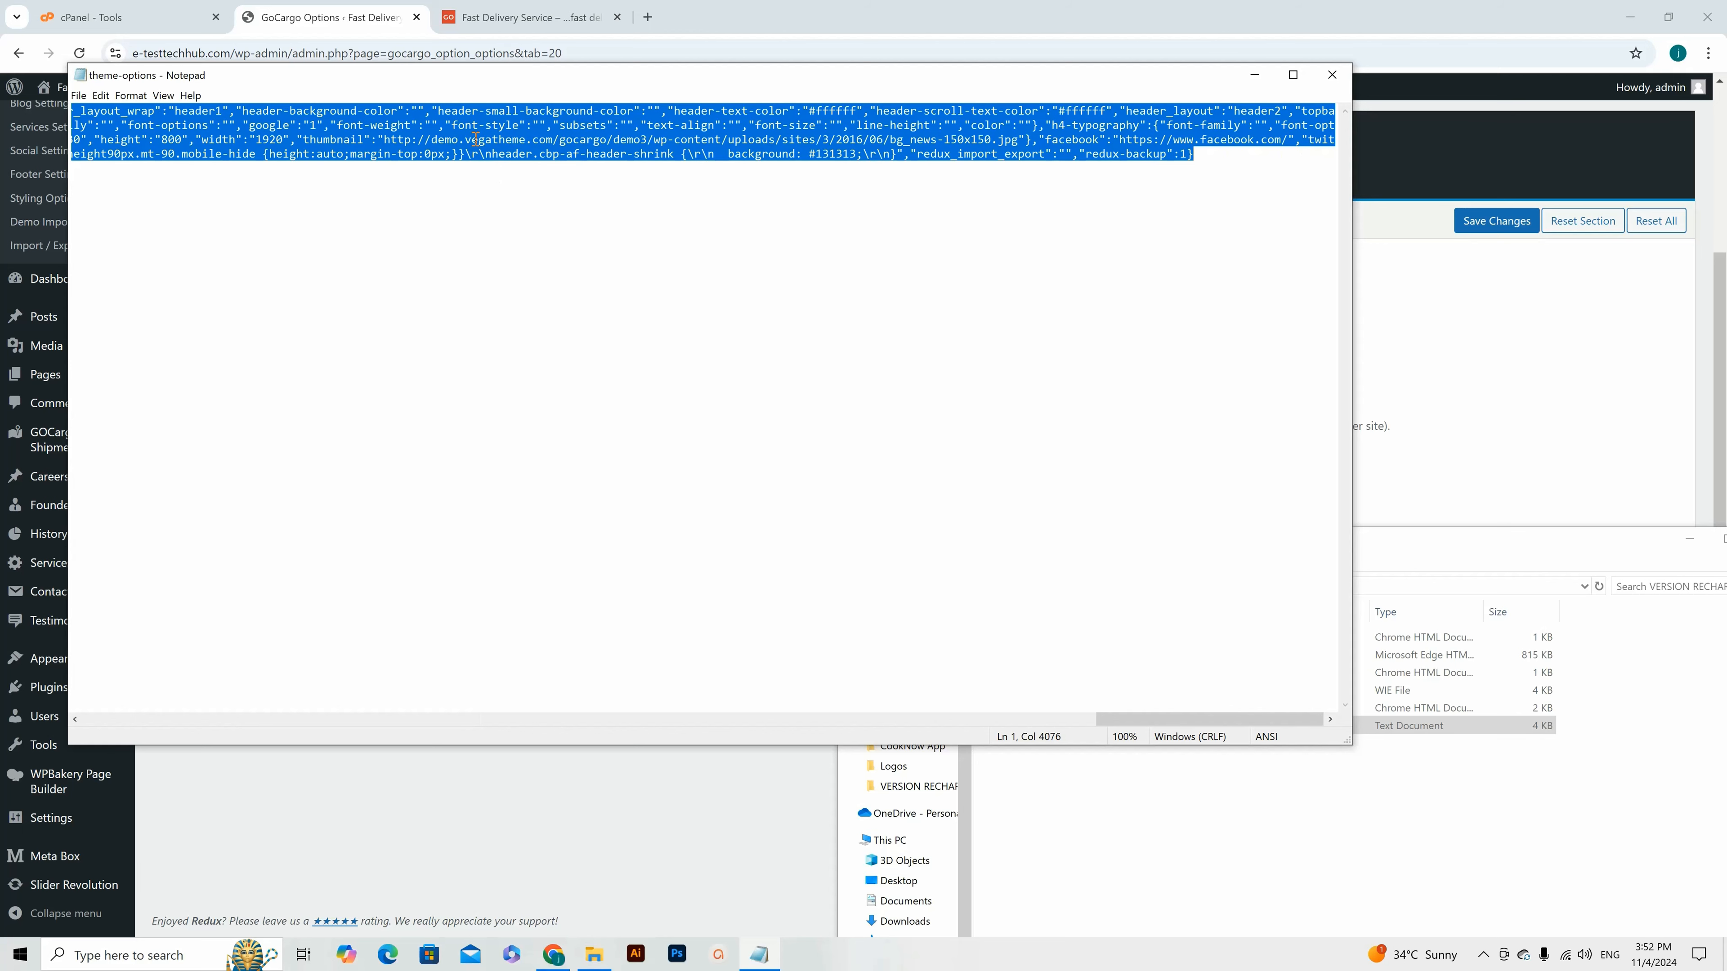
{"action": "left_click", "coordinate": [1332, 74]}
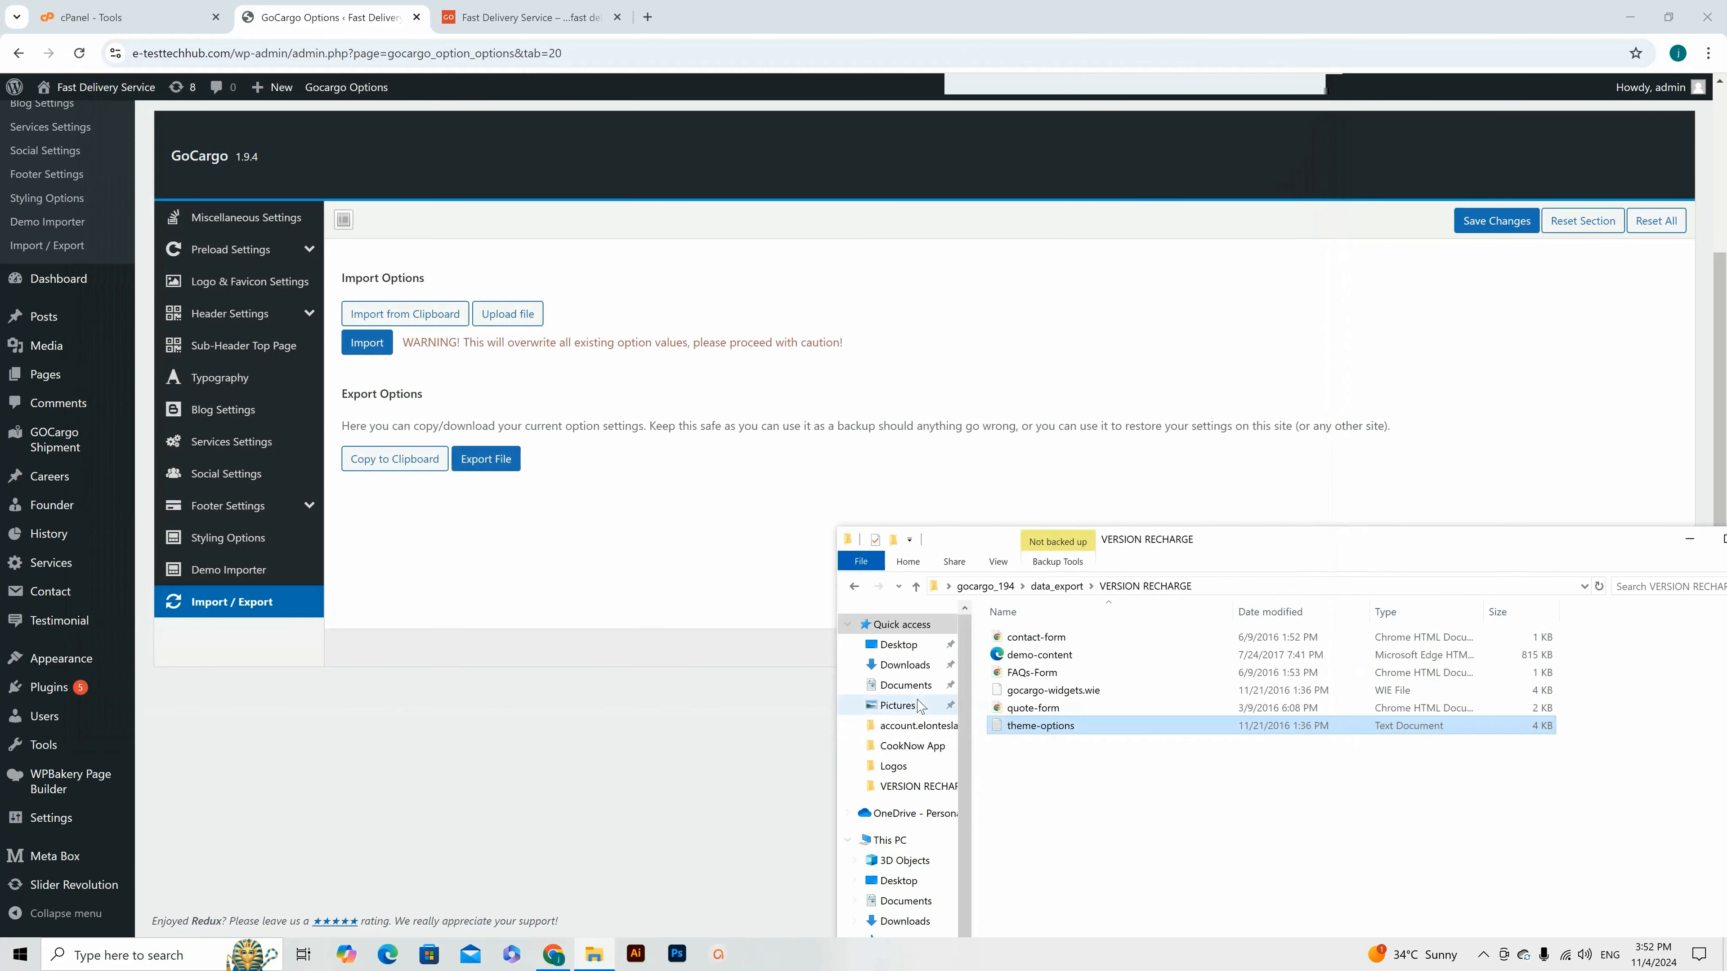
Step: Paste the copied theme-options data into the clipboard import field and import it, accepting the overwrite of existing option values
{"action": "left_click", "coordinate": [399, 314]}
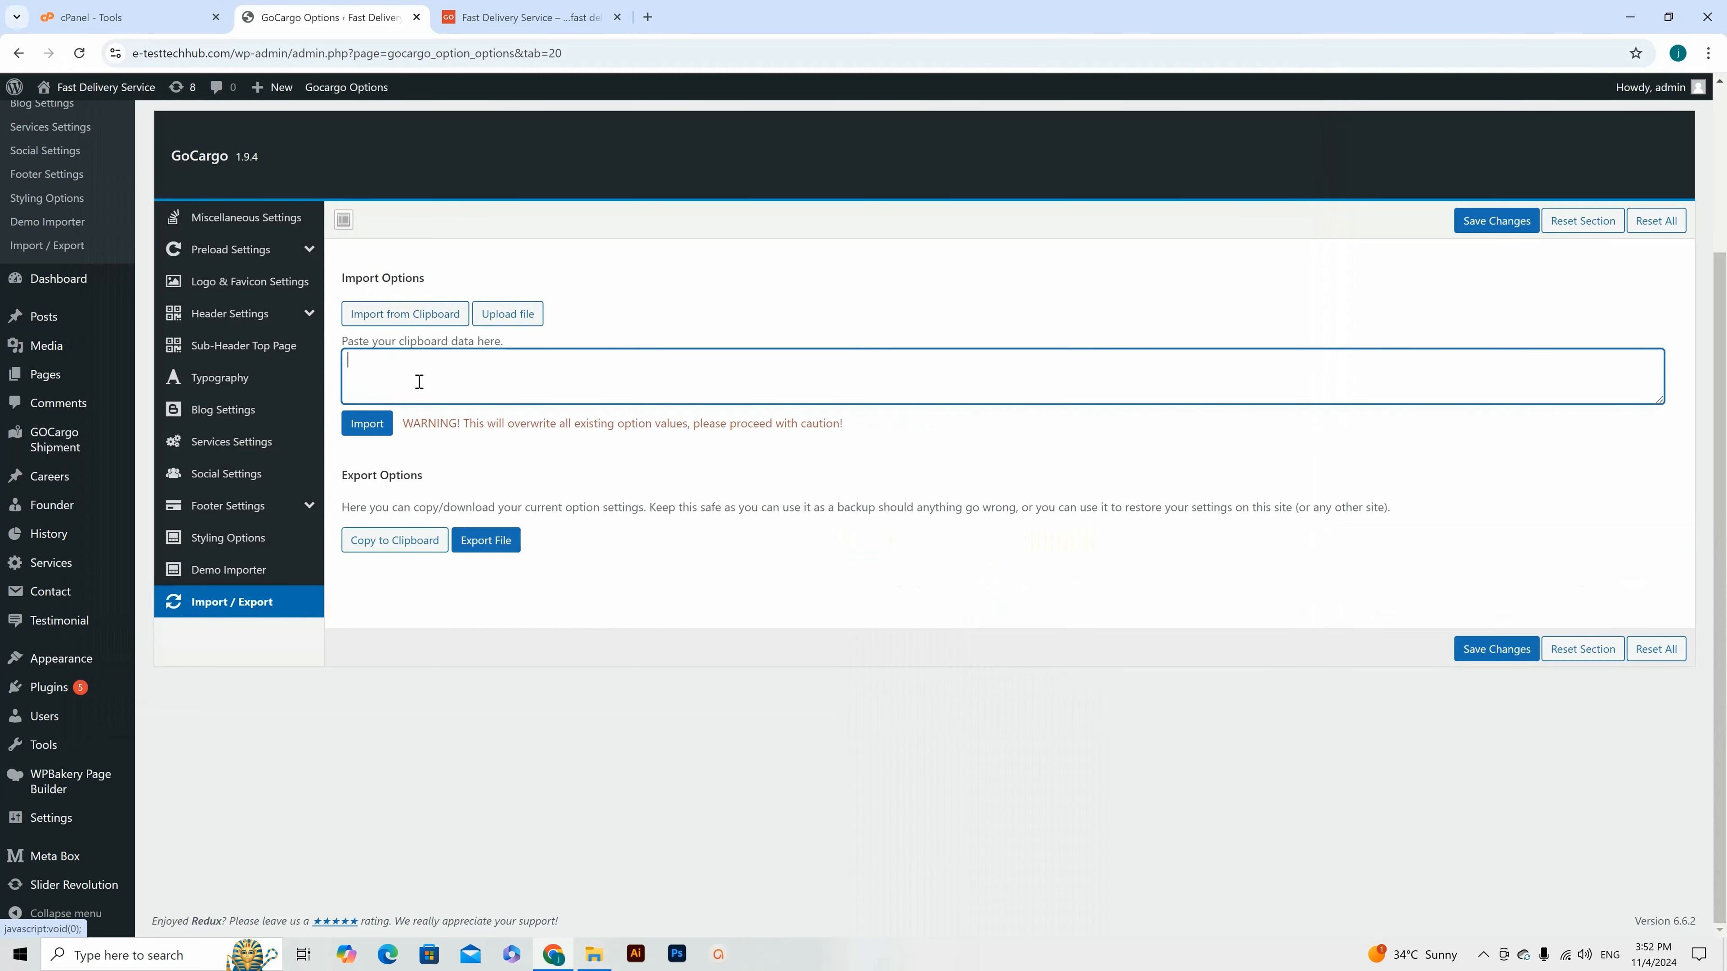
{"action": "key", "text": "super"}
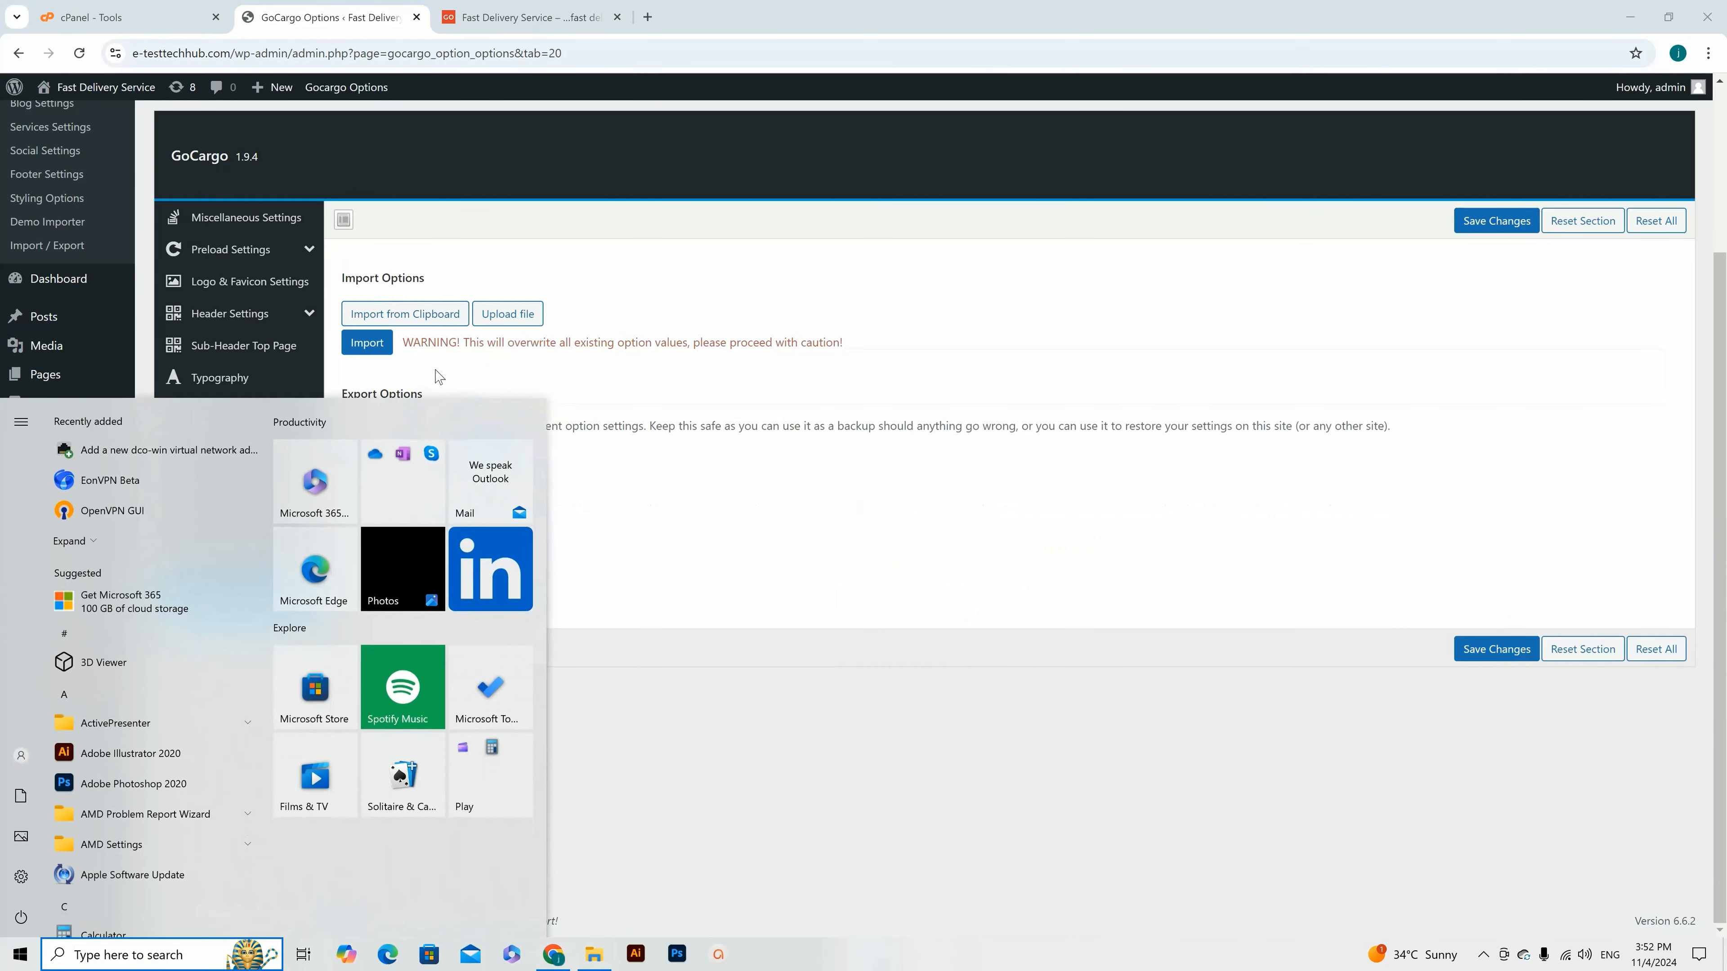
{"action": "left_click", "coordinate": [505, 373]}
{"action": "left_click", "coordinate": [408, 322]}
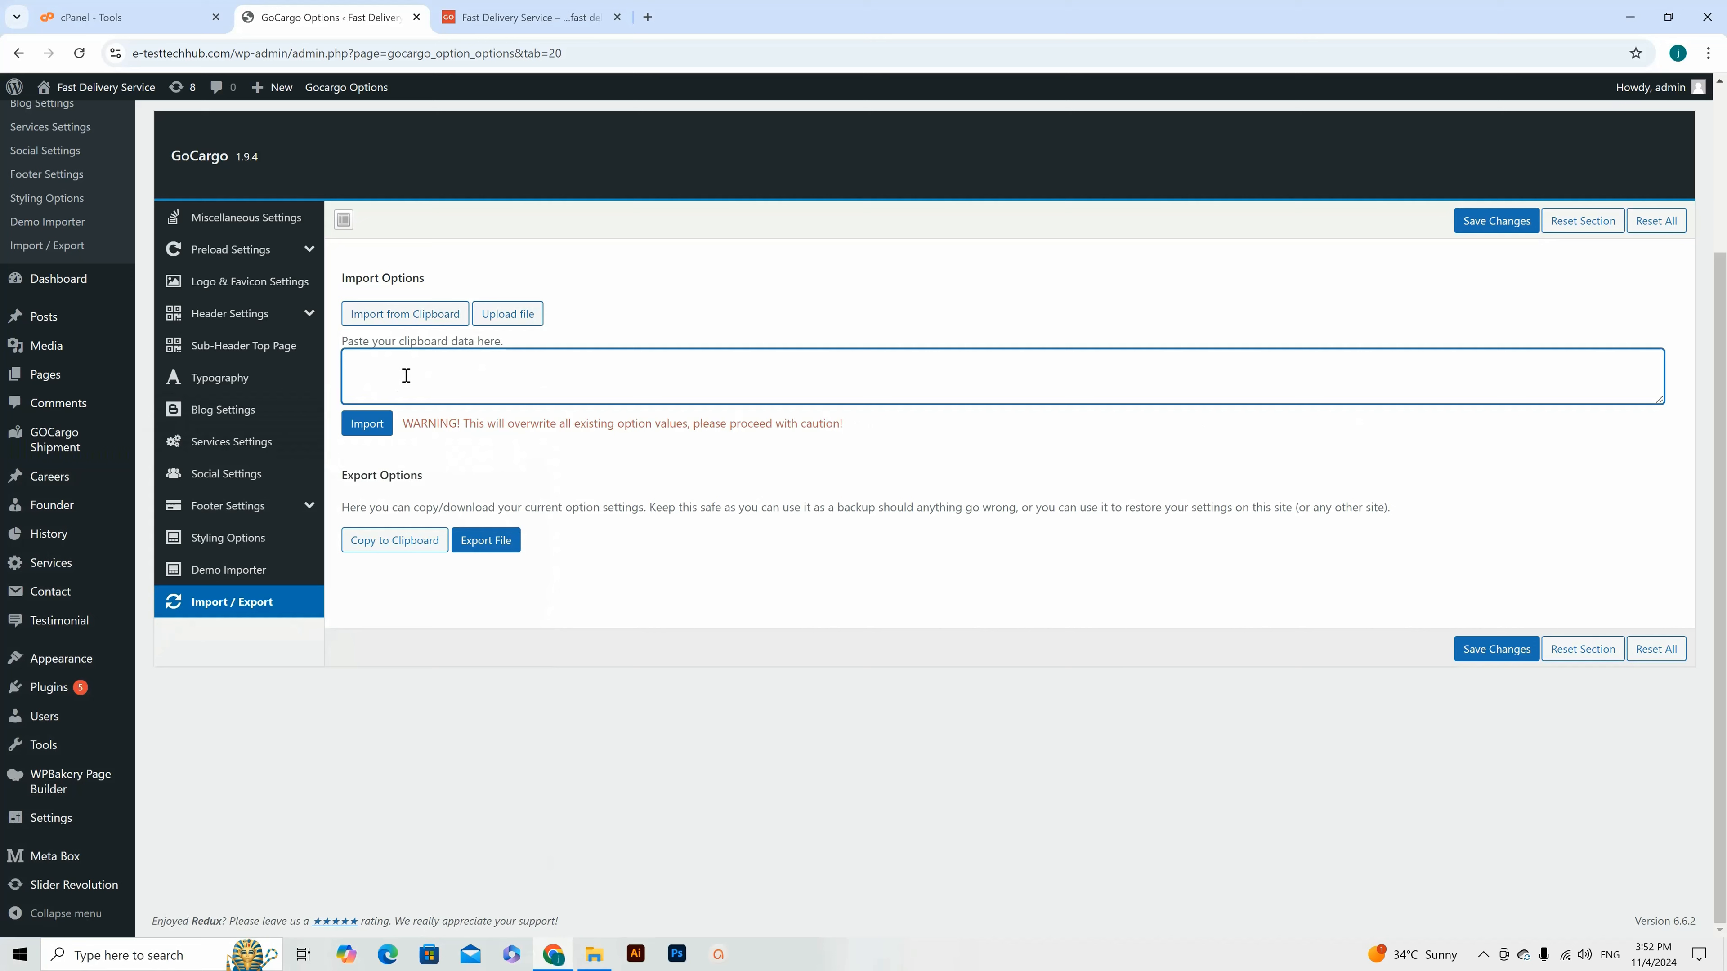
{"action": "key", "text": "ctrl+v"}
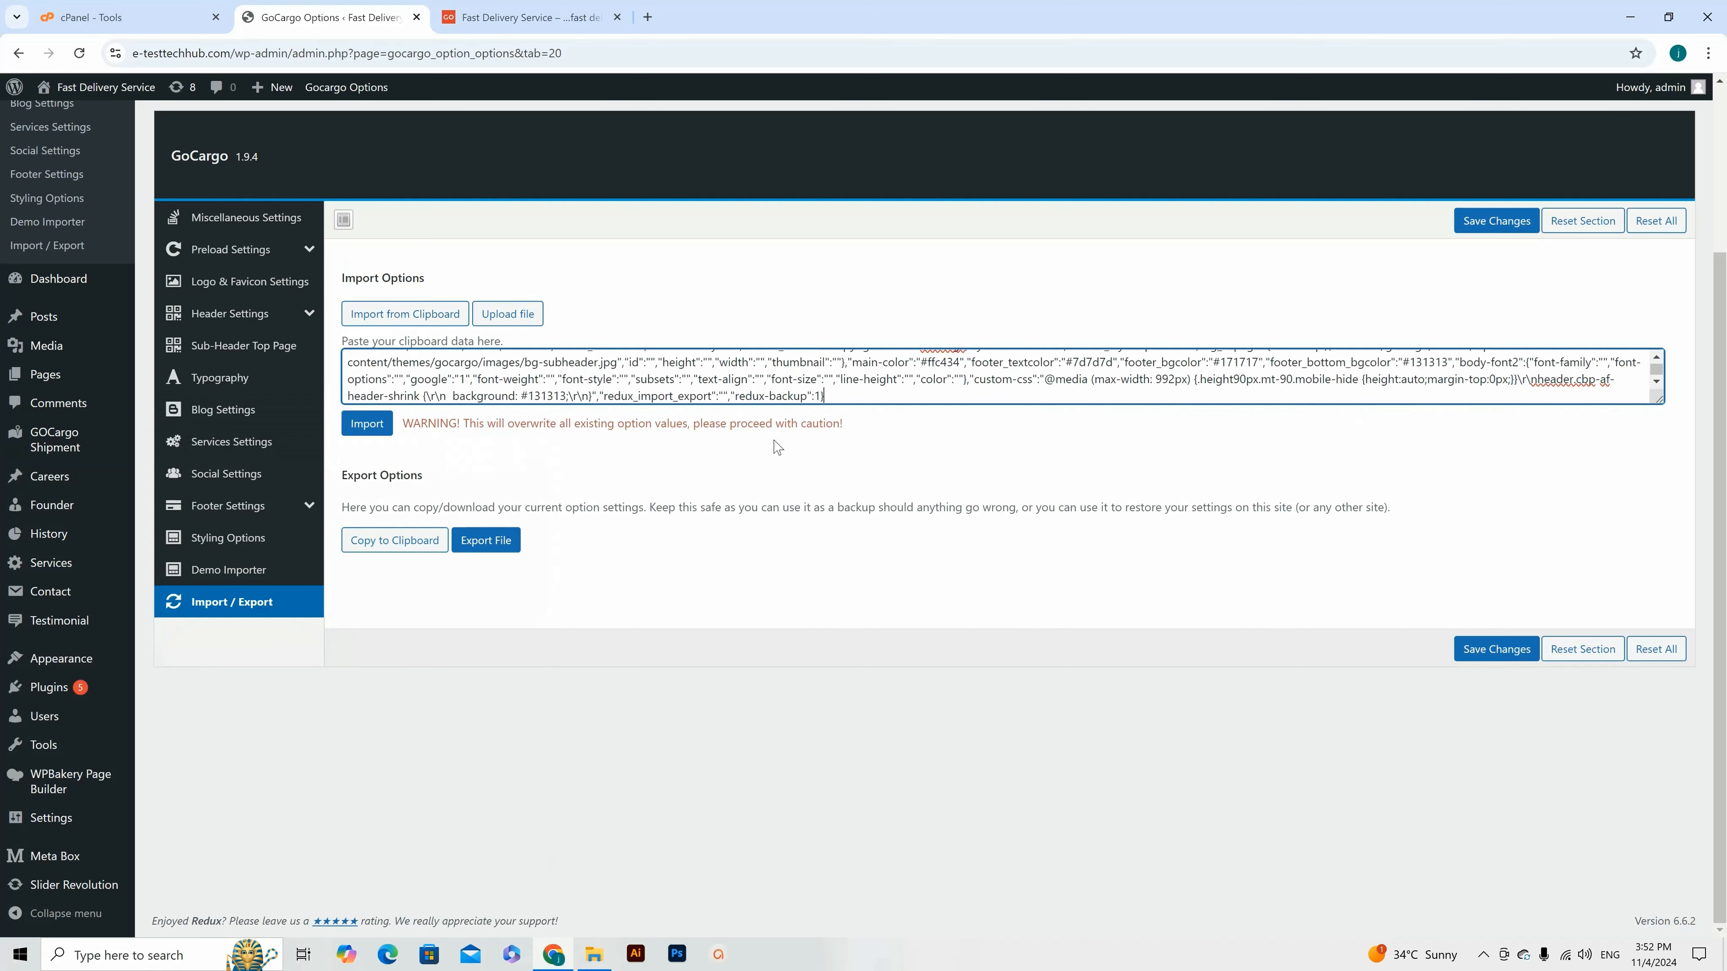
{"action": "left_click", "coordinate": [367, 424]}
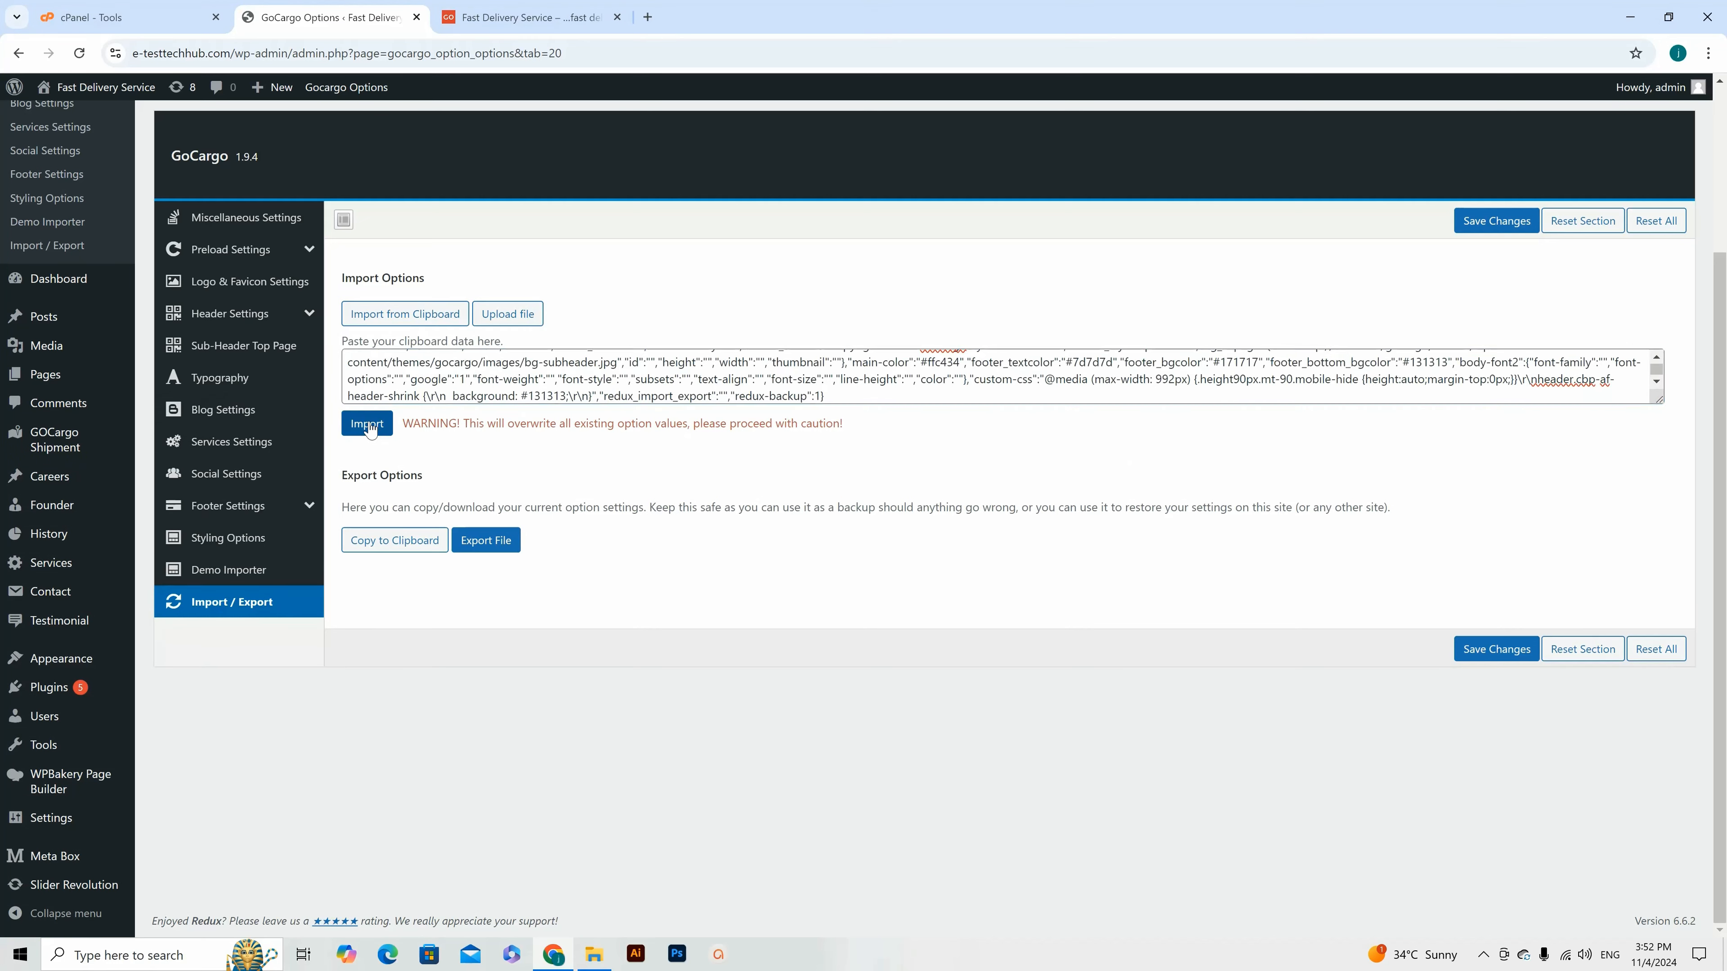
{"action": "left_click", "coordinate": [952, 177]}
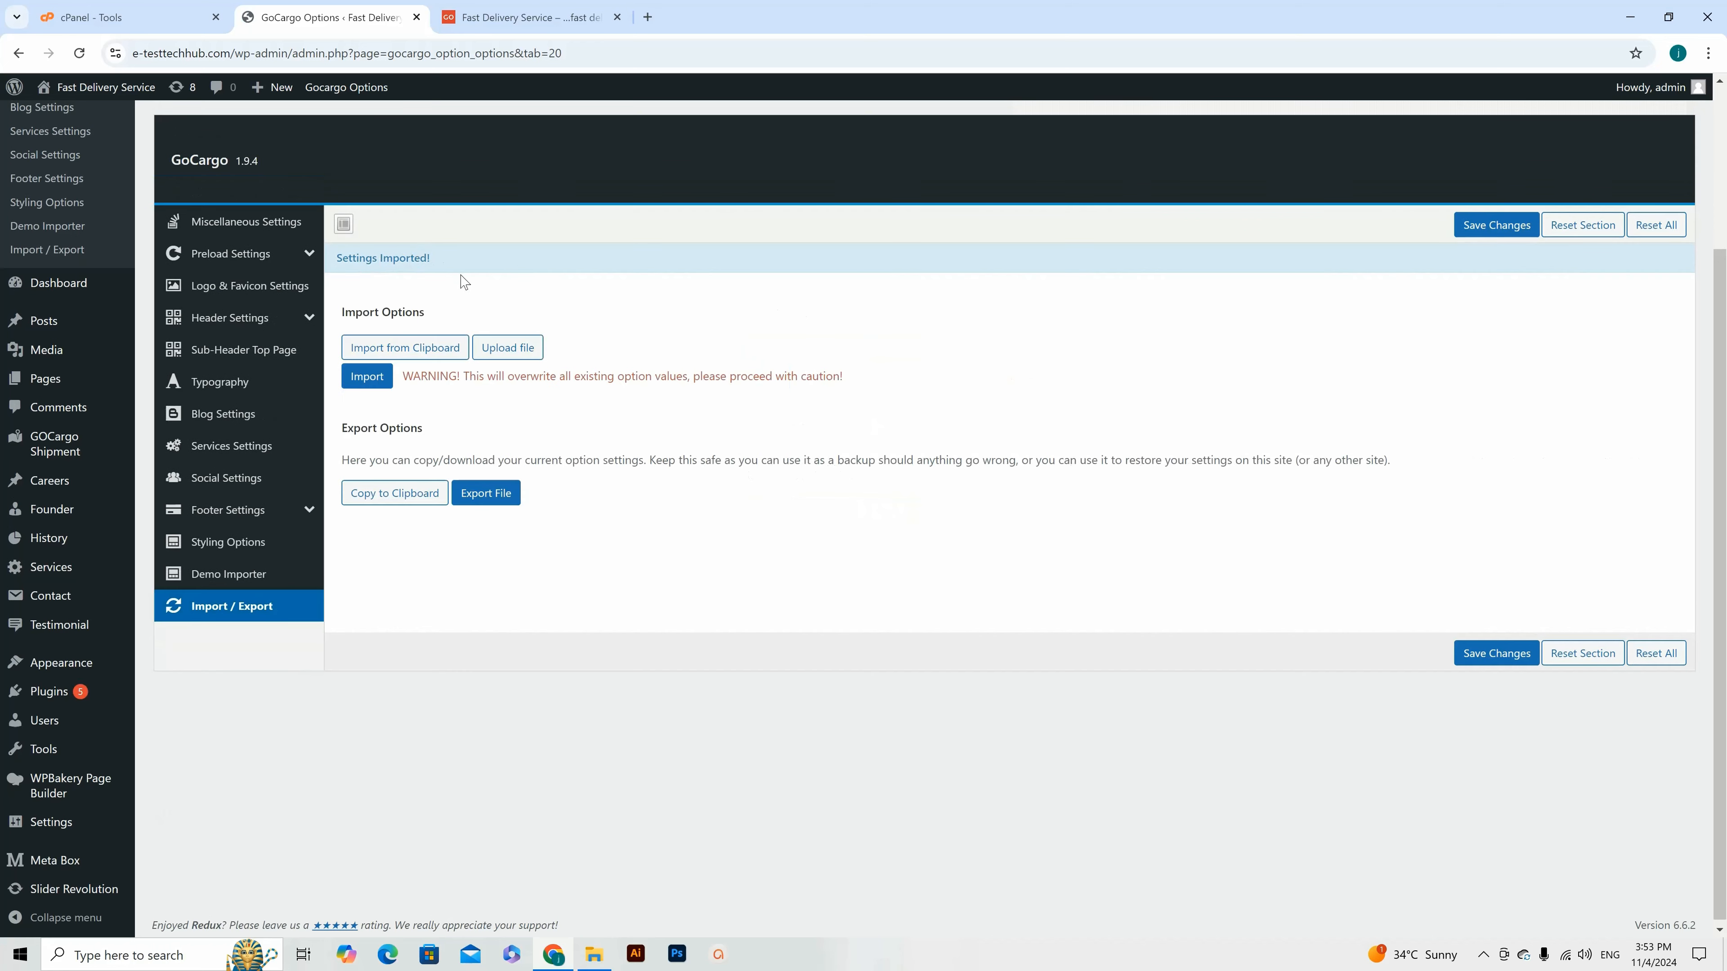
Step: Reload the site's front page and look over the restyled homepage down to the Track & Trace form and service sections
{"action": "left_click", "coordinate": [520, 17]}
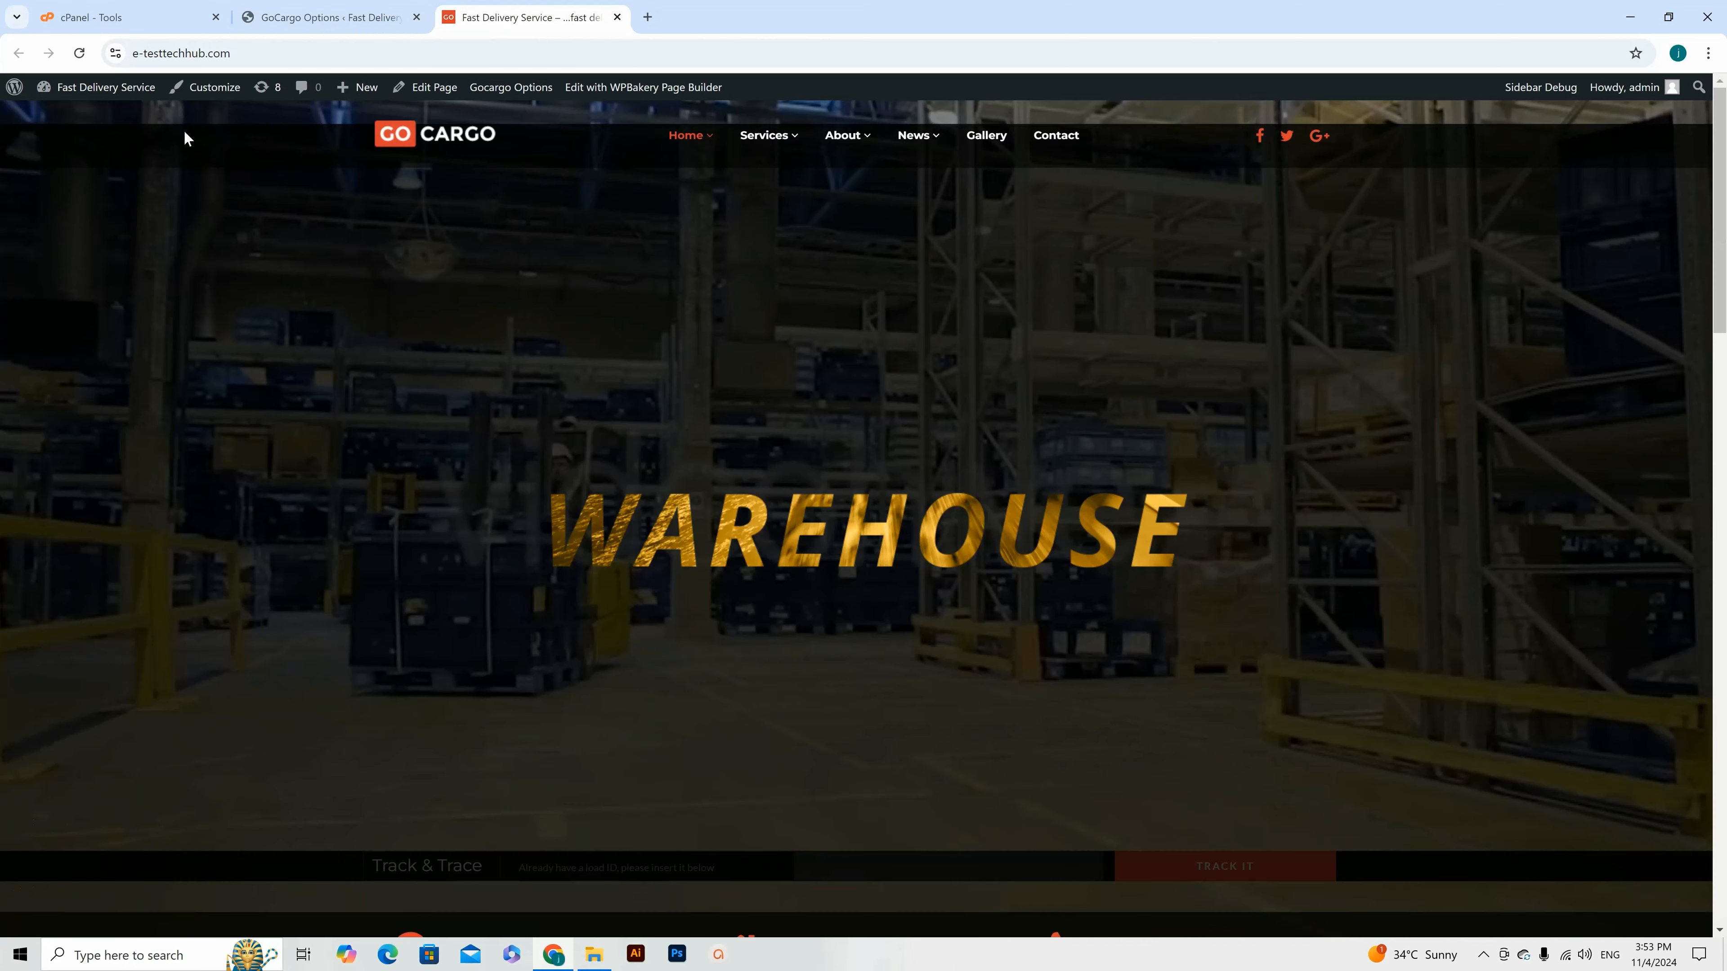
{"action": "left_click", "coordinate": [79, 52]}
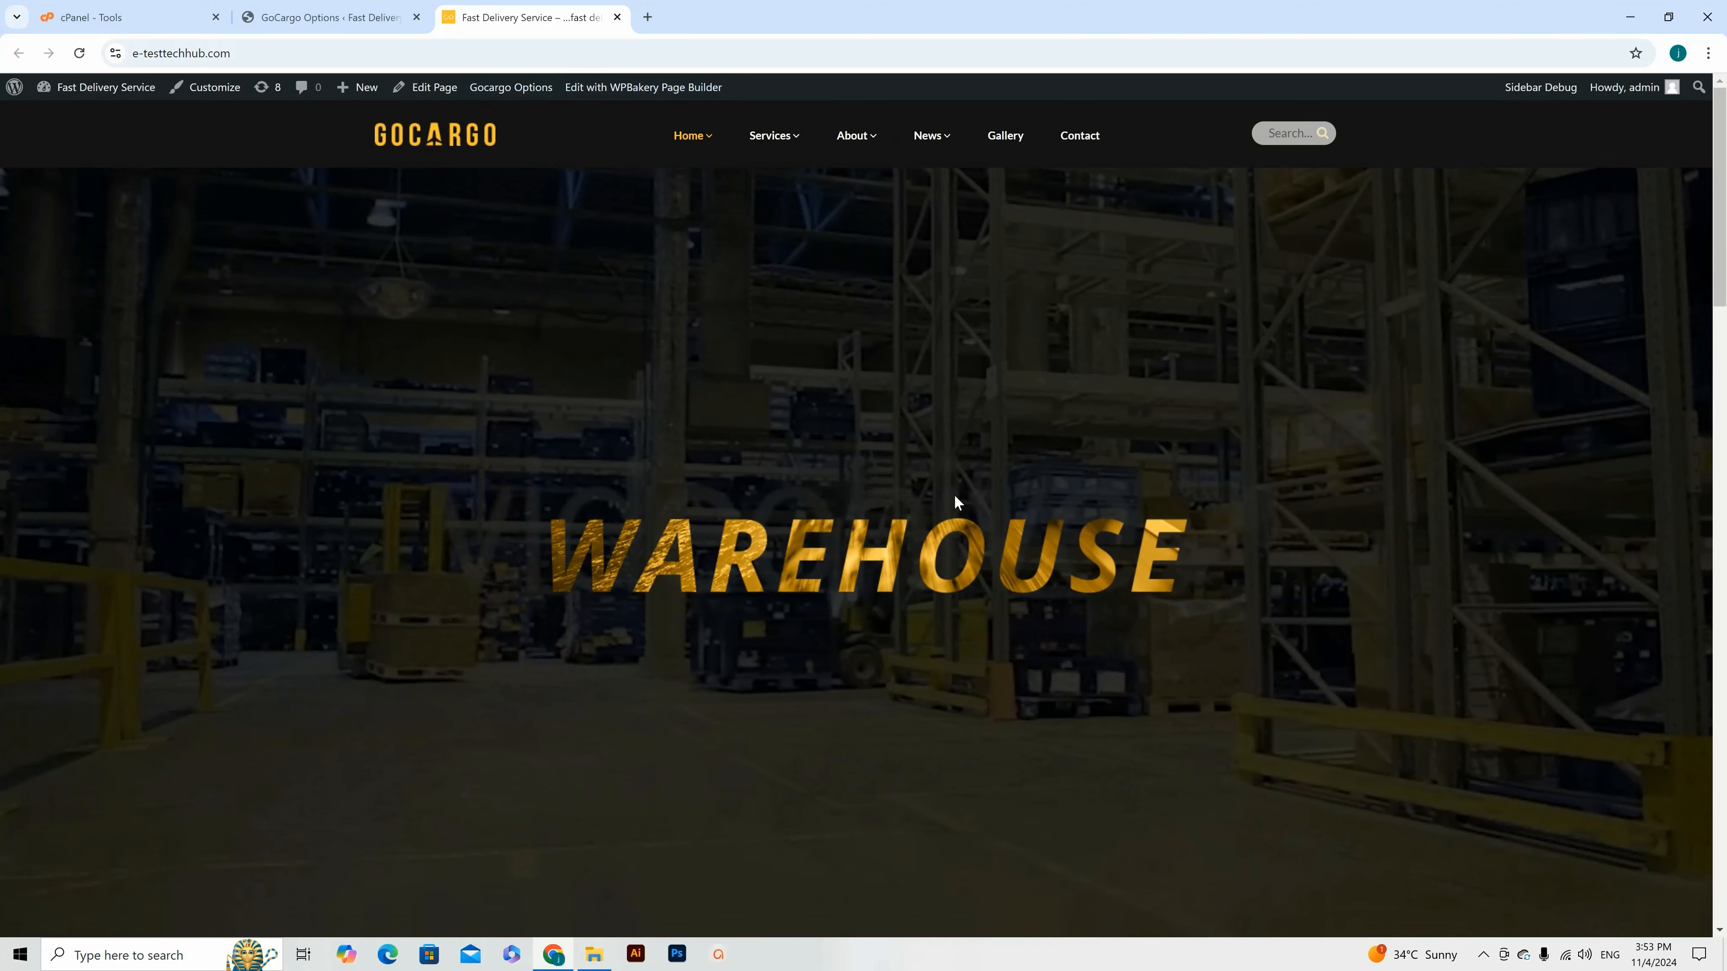
{"action": "scroll", "coordinate": [953, 476], "scroll_direction": "down", "scroll_amount": 15}
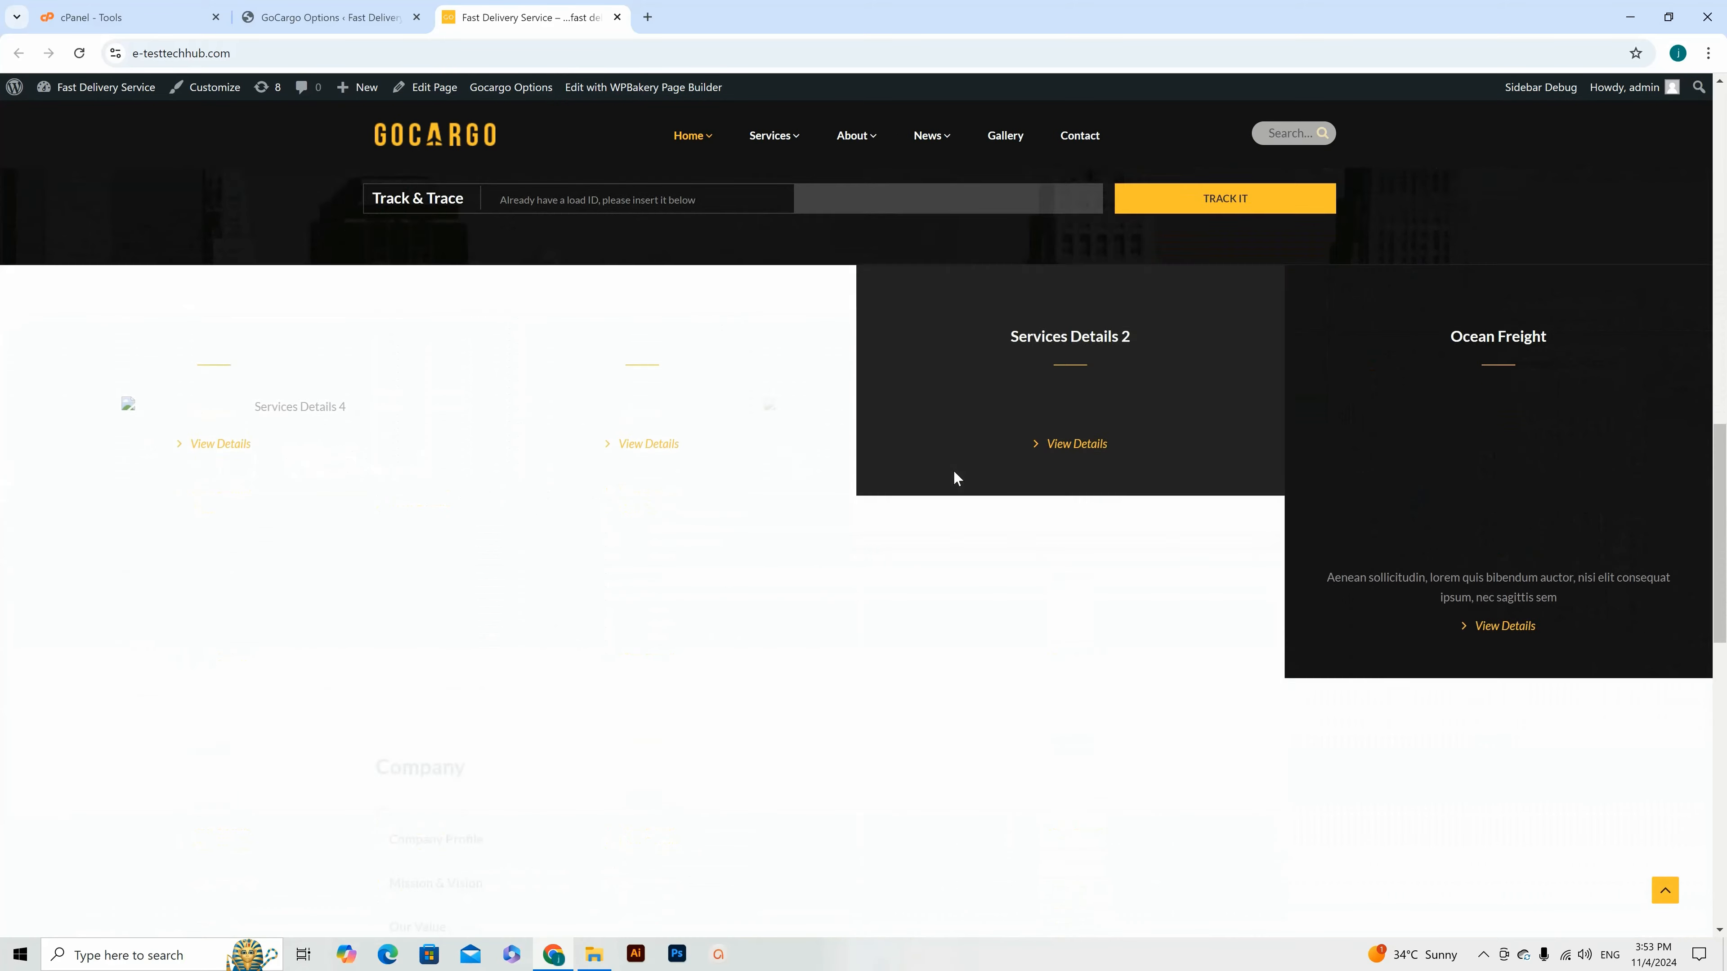
{"action": "scroll", "coordinate": [953, 476], "scroll_direction": "down", "scroll_amount": 3}
{"action": "scroll", "coordinate": [952, 479], "scroll_direction": "up", "scroll_amount": 6}
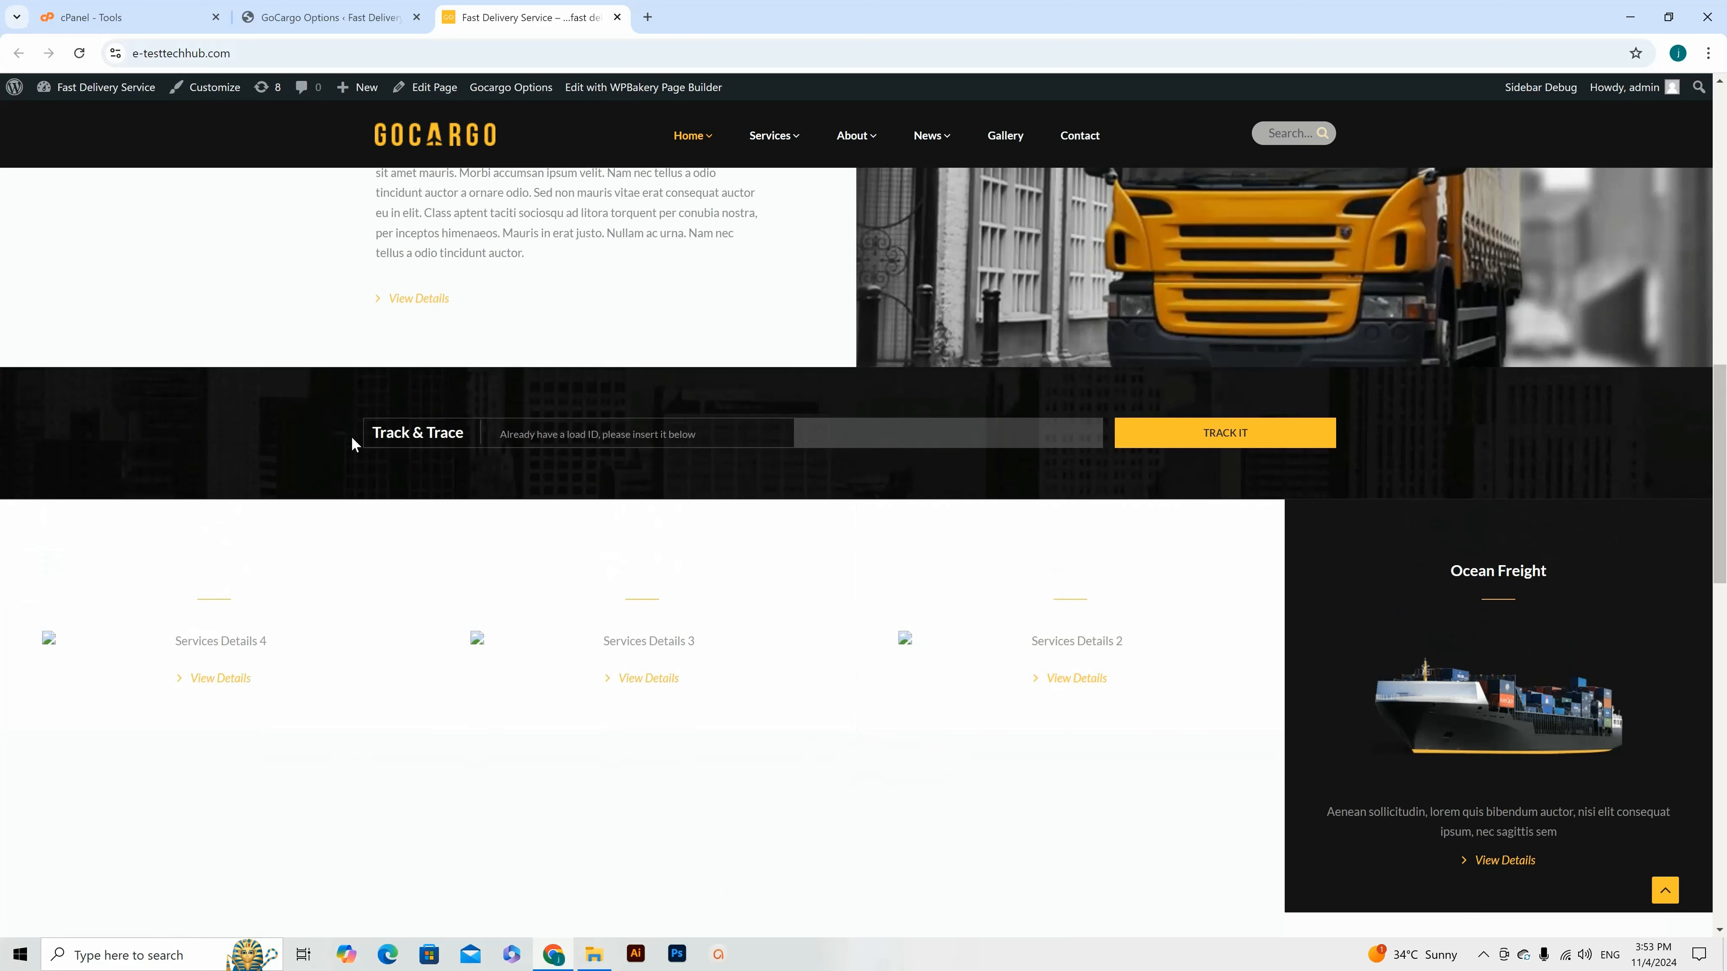
{"action": "scroll", "coordinate": [1024, 481], "scroll_direction": "down", "scroll_amount": 2}
{"action": "scroll", "coordinate": [1040, 571], "scroll_direction": "up", "scroll_amount": 3}
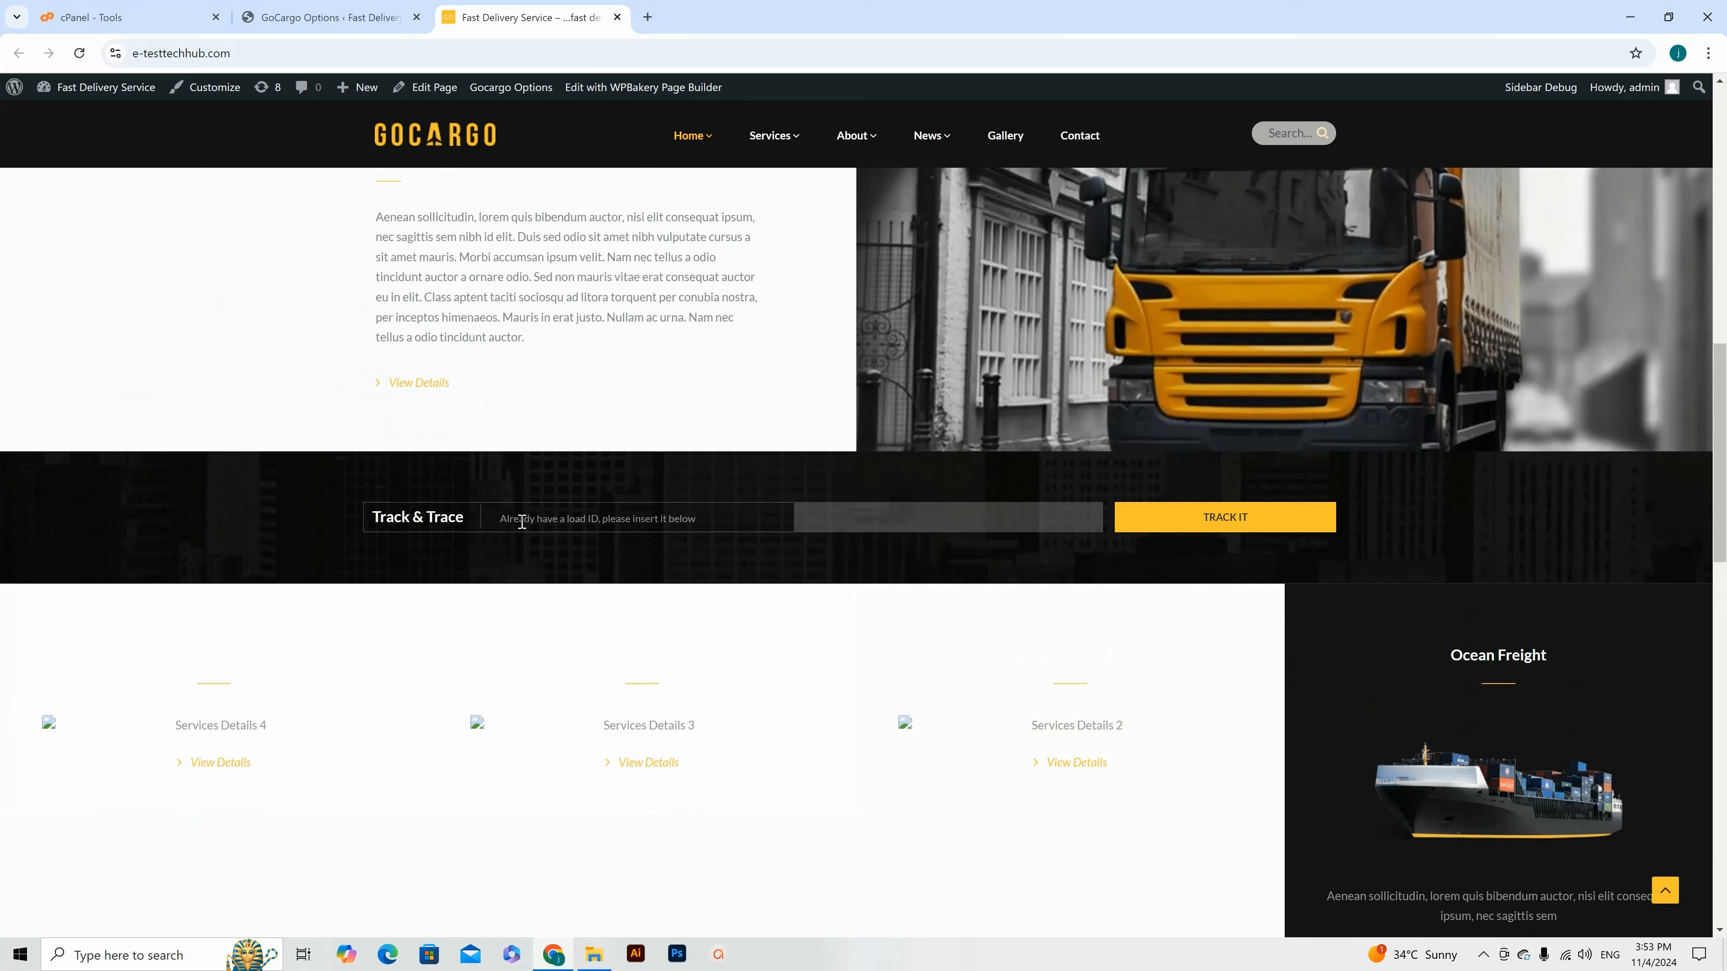
{"action": "left_click", "coordinate": [847, 519]}
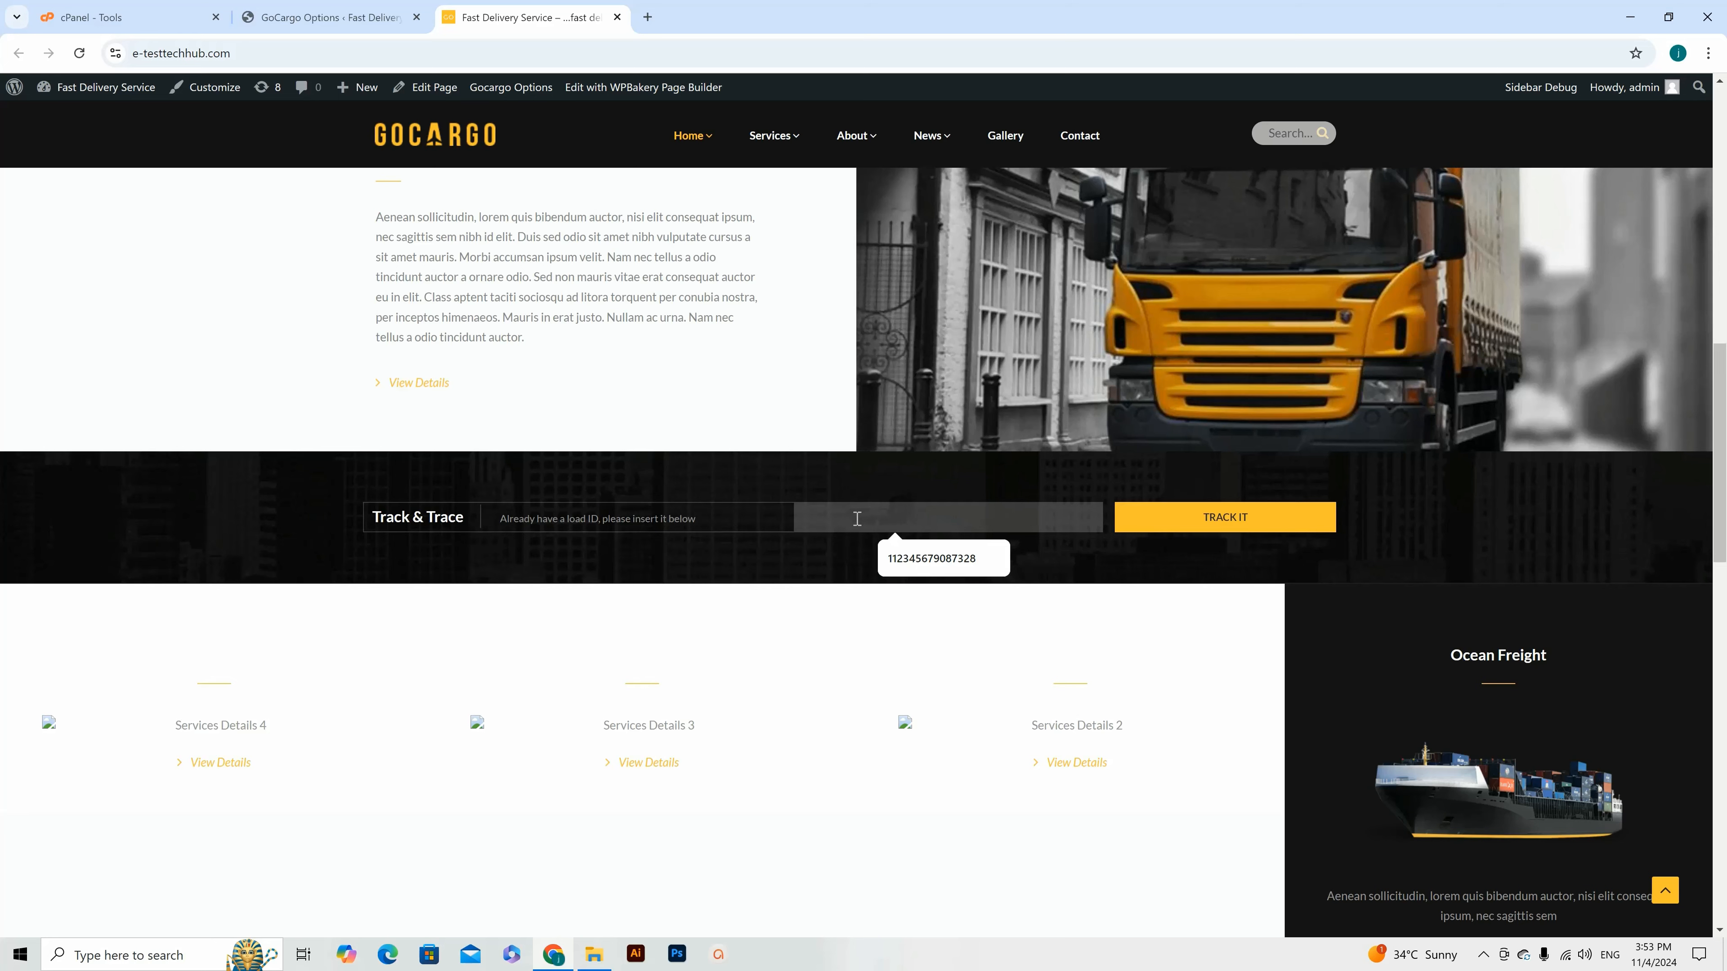
Step: Open the GOCargo Shipment list, dismiss the Custom Sidebars notice and copy the consignment number of the demo shipment
{"action": "left_click", "coordinate": [327, 18]}
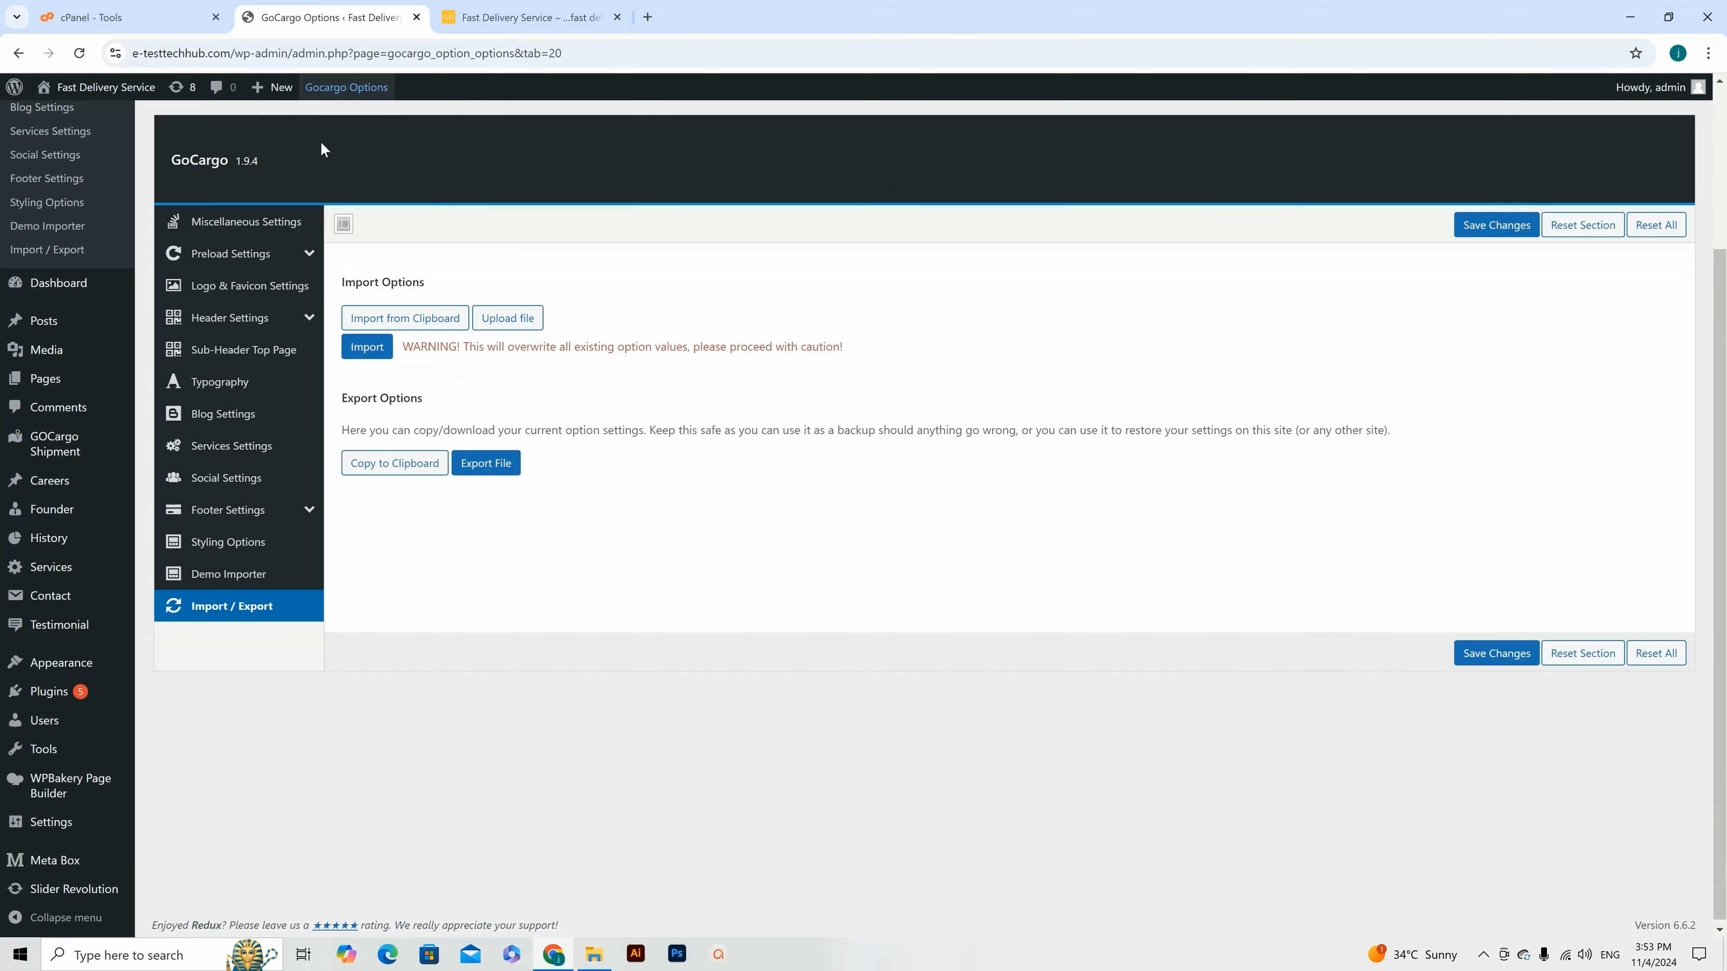
{"action": "left_click", "coordinate": [56, 449]}
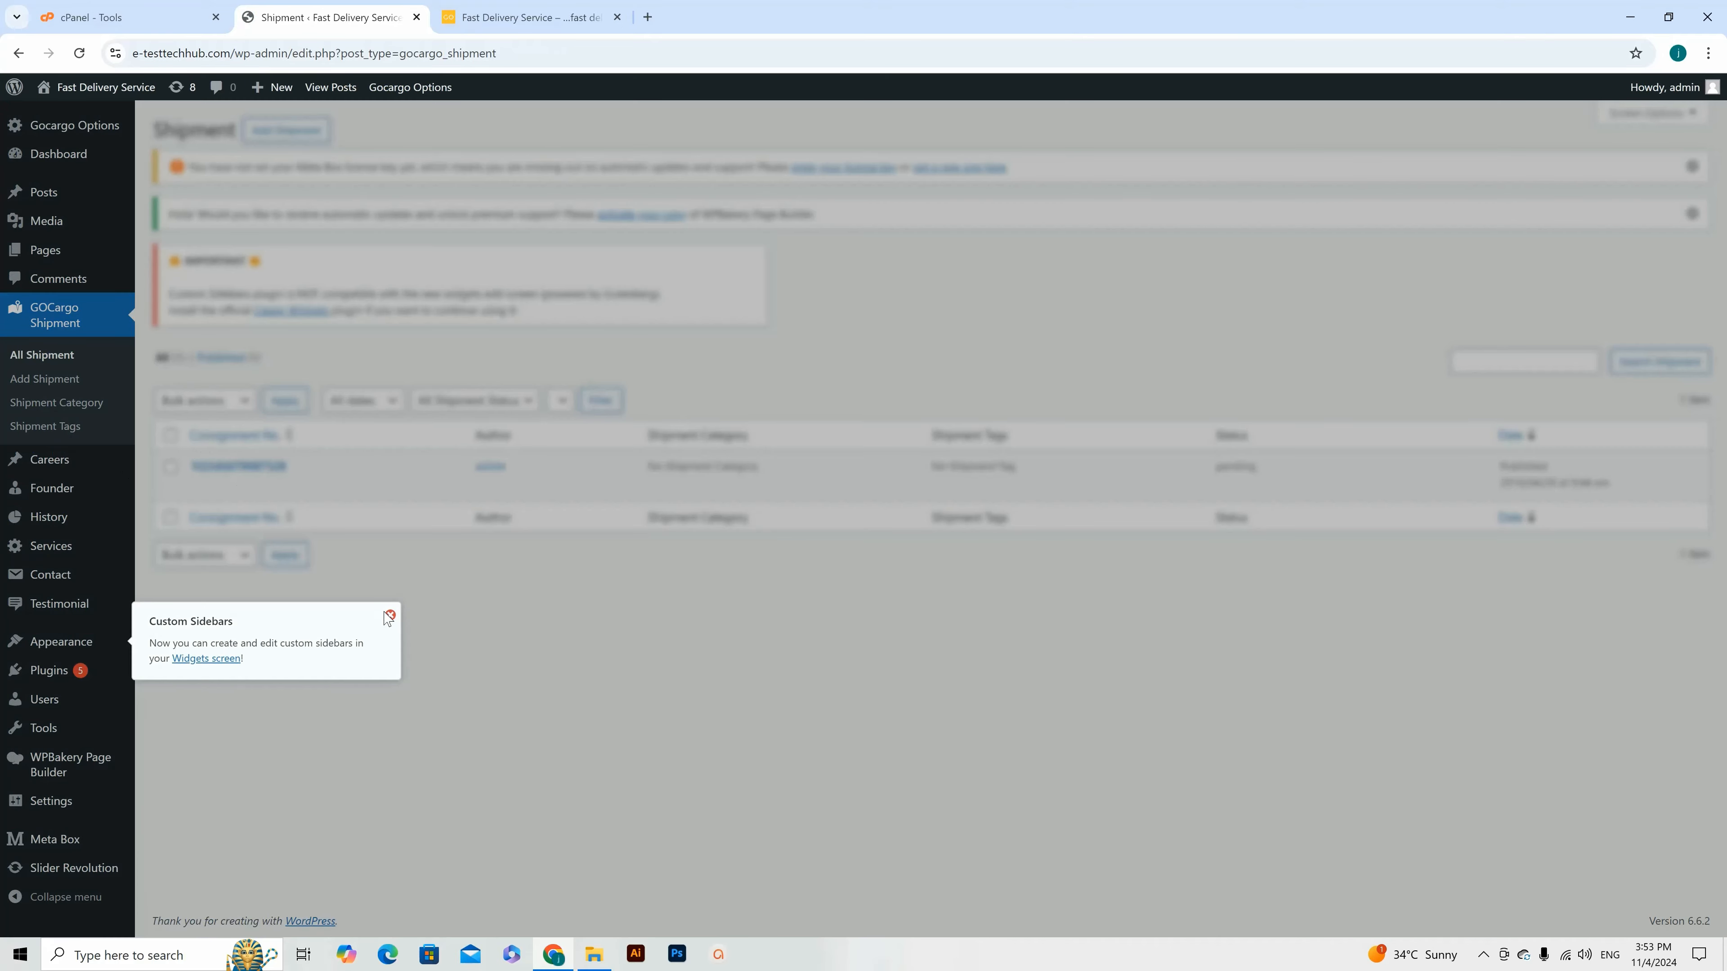
{"action": "left_click", "coordinate": [389, 615]}
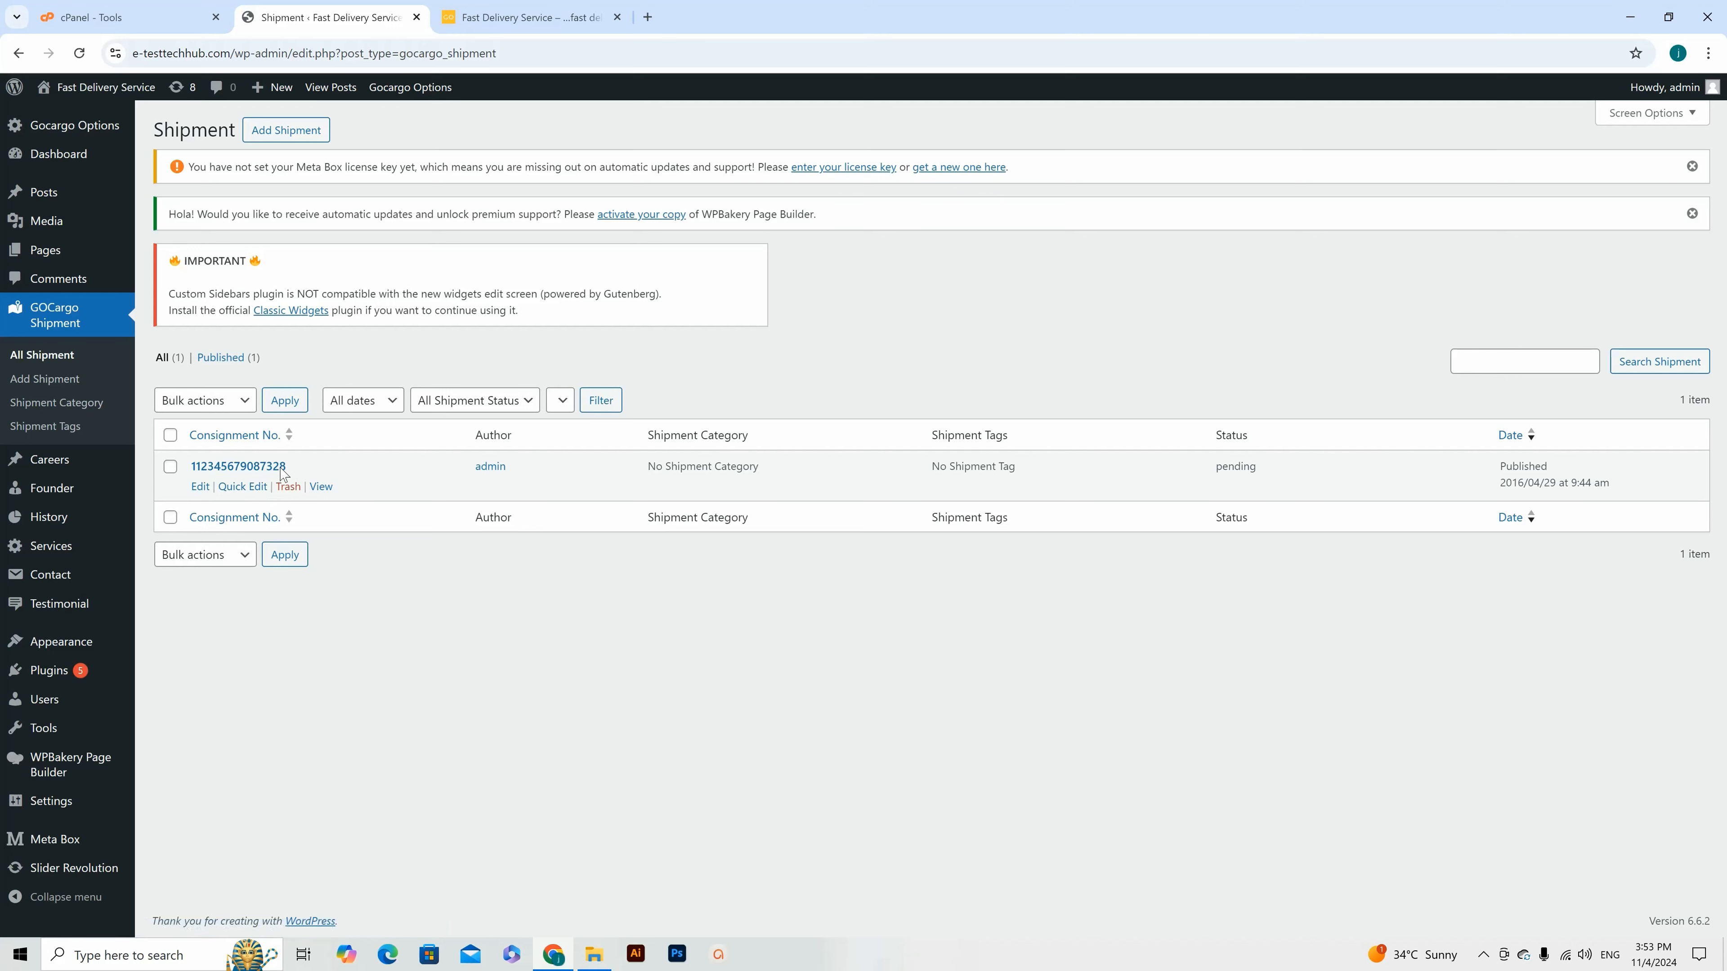
{"action": "left_click_drag", "start_coordinate": [288, 468], "coordinate": [196, 461]}
{"action": "right_click", "coordinate": [217, 467]}
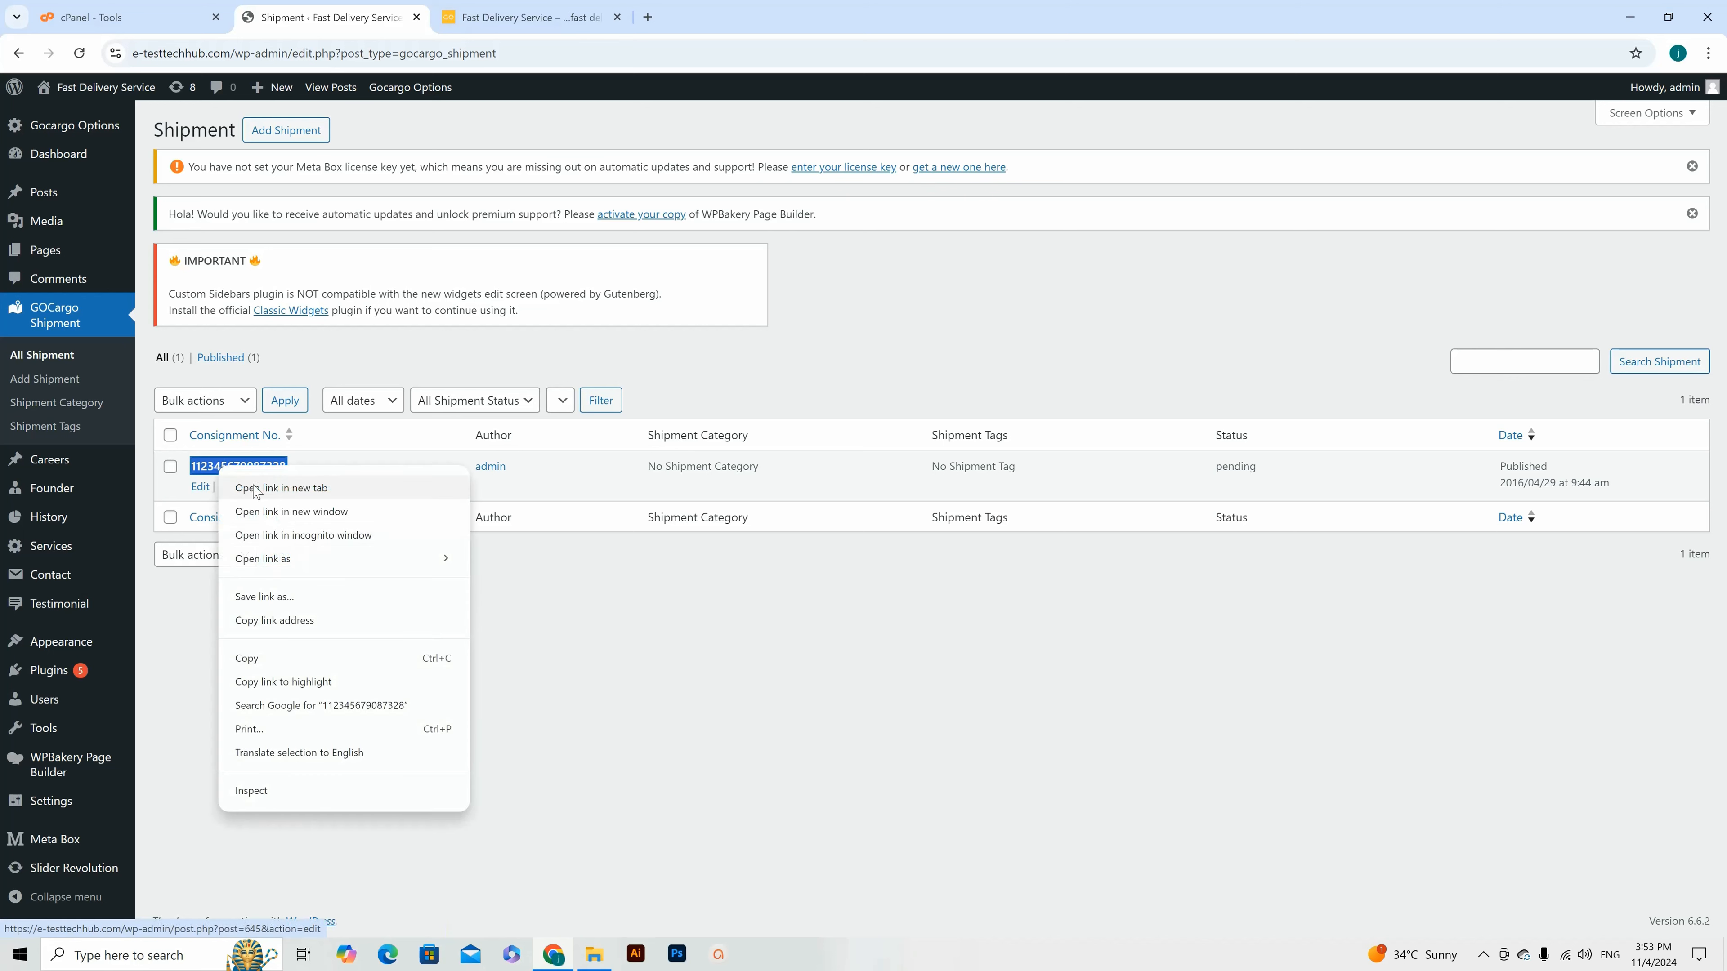
{"action": "left_click", "coordinate": [266, 660]}
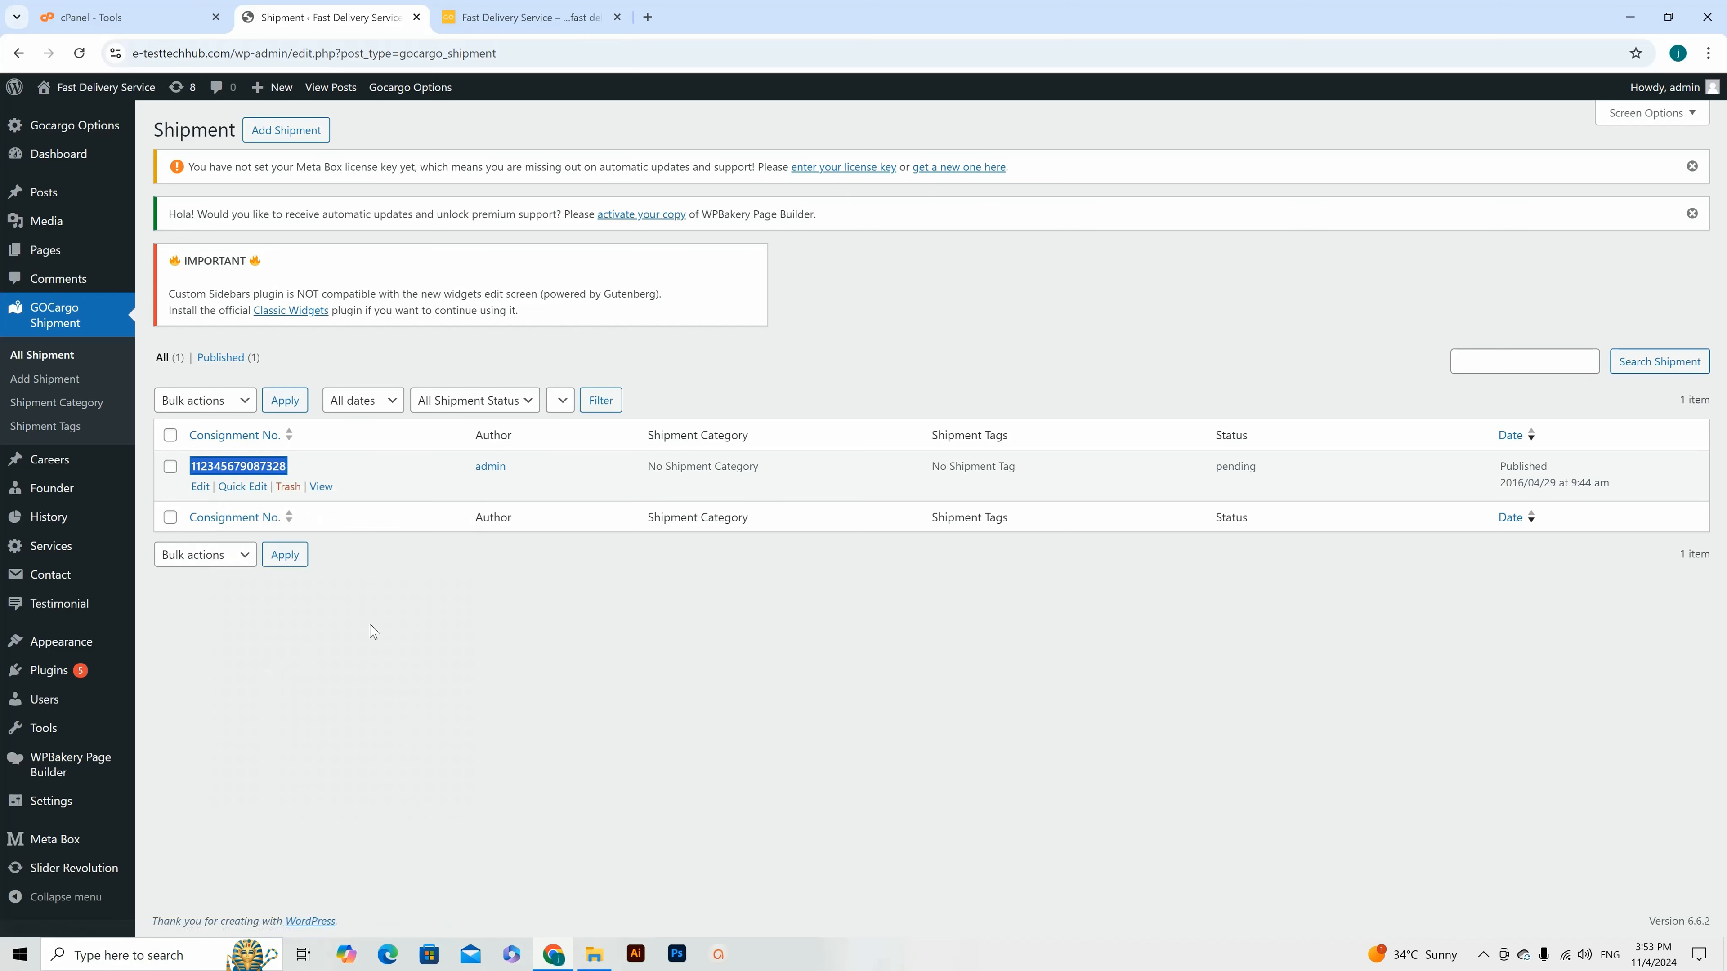
Step: Track the copied consignment number in the homepage's Track & Trace form and review the shipment's status and history timeline
{"action": "left_click", "coordinate": [496, 18]}
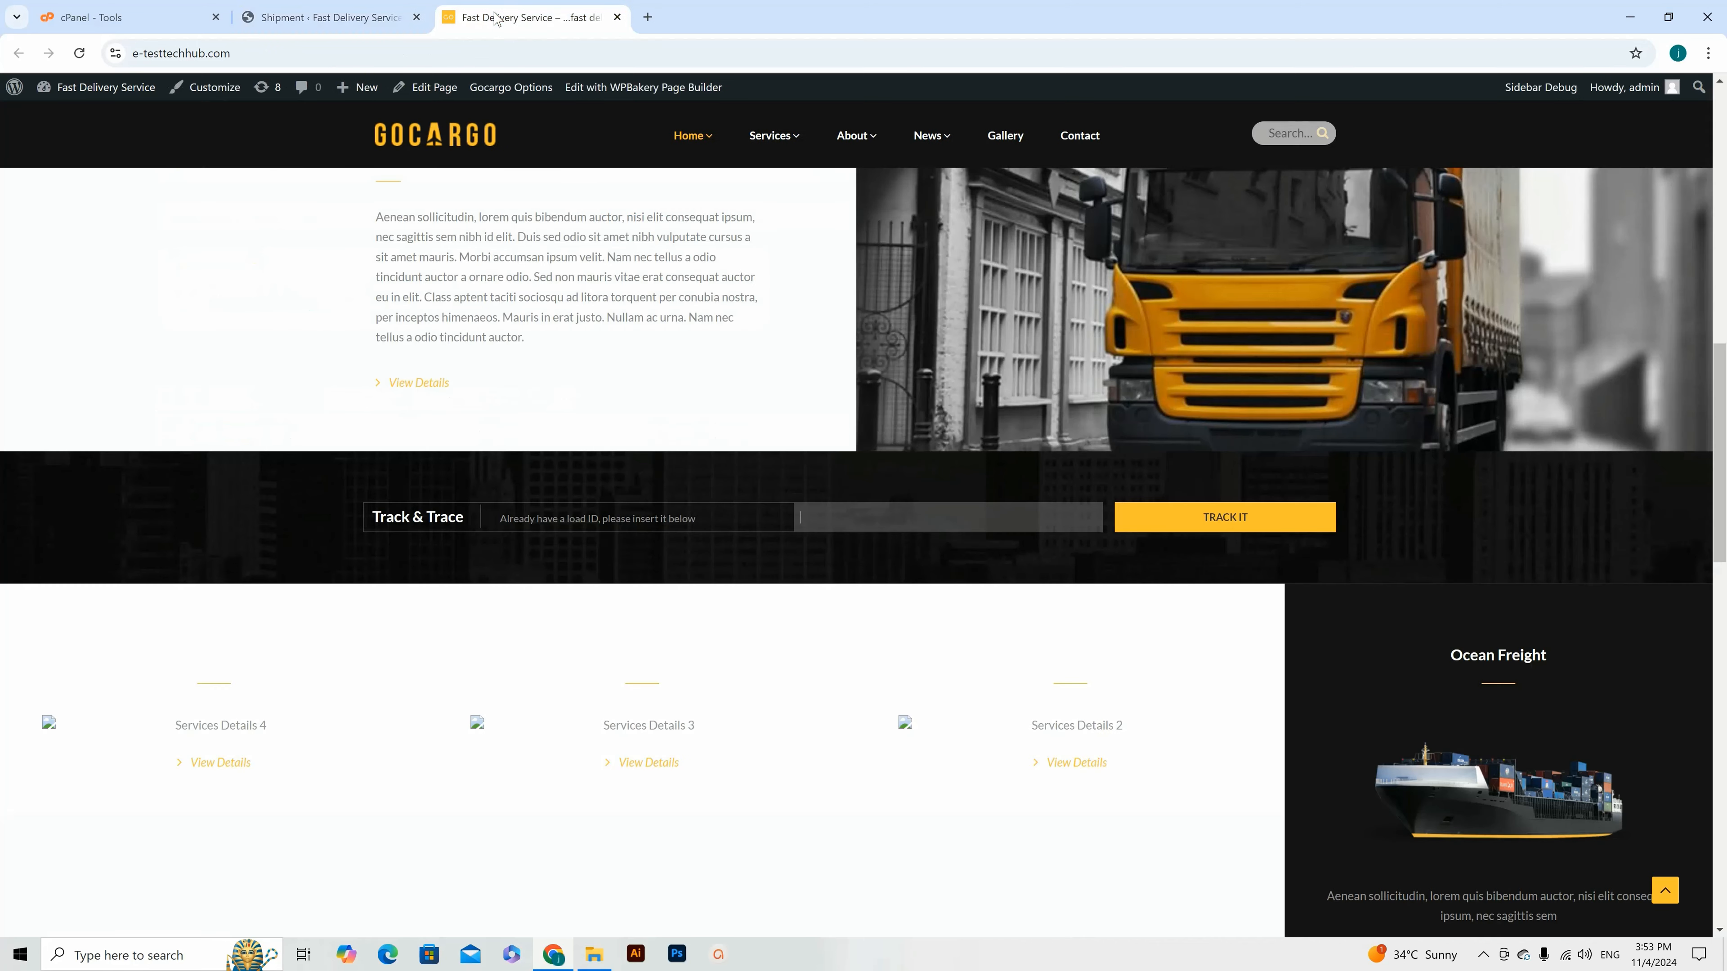
{"action": "left_click", "coordinate": [843, 523]}
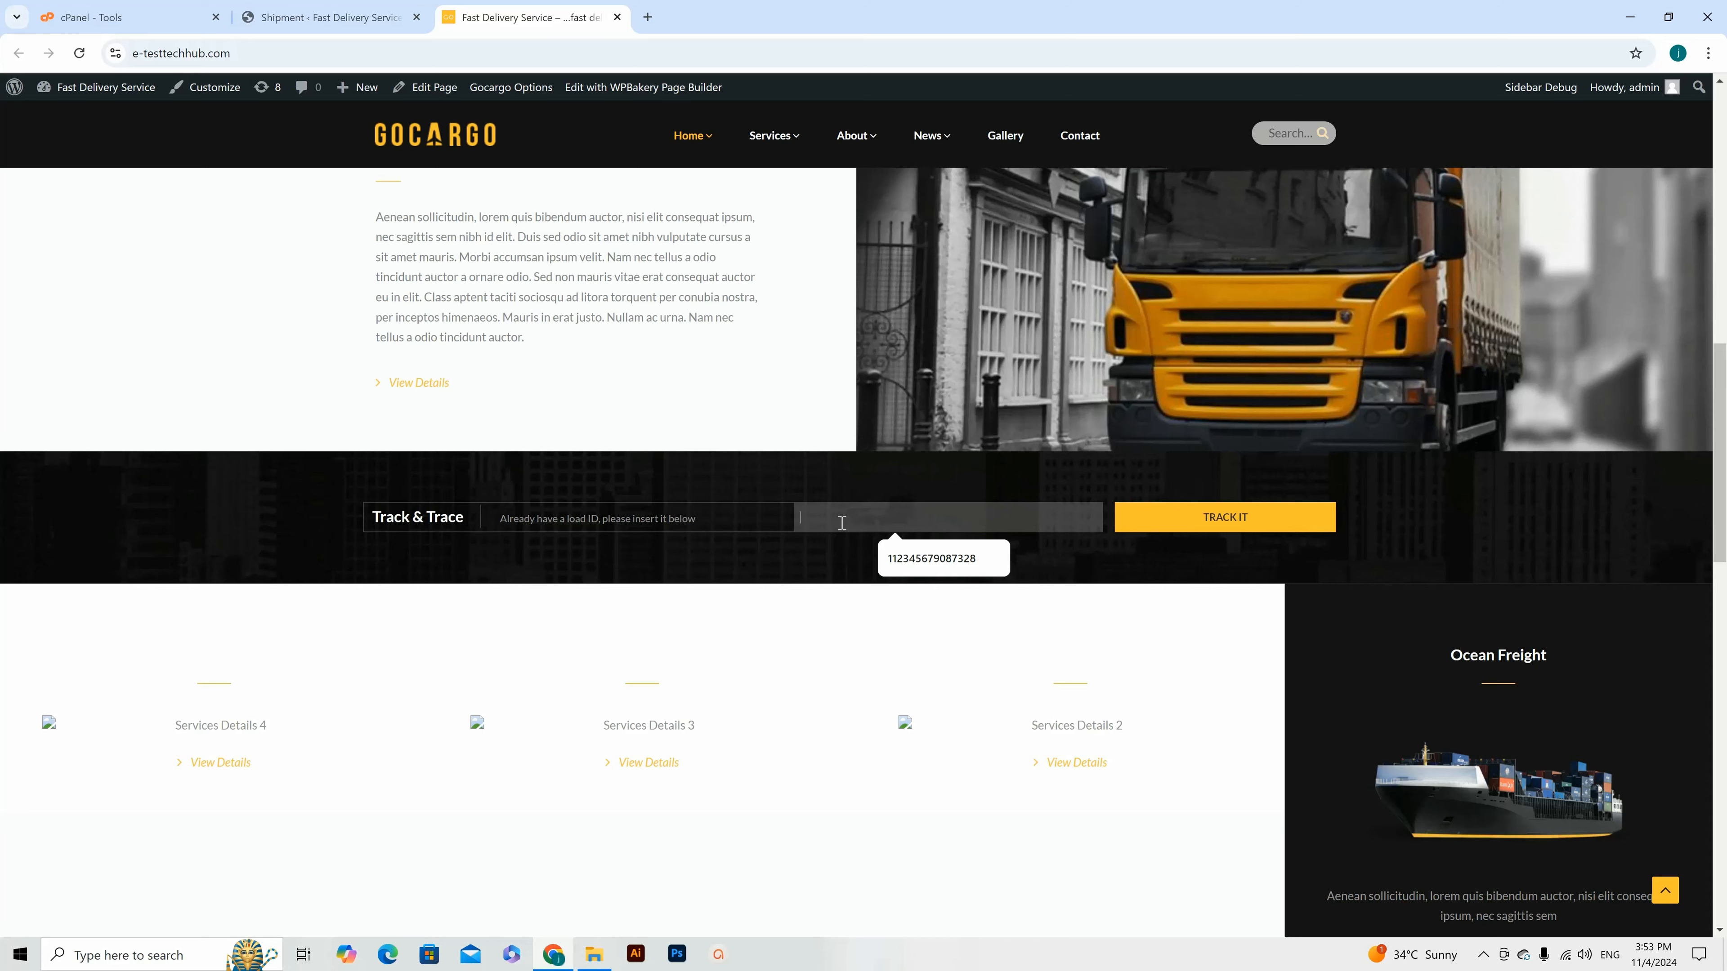
{"action": "key", "text": "super"}
{"action": "left_click", "coordinate": [835, 517]}
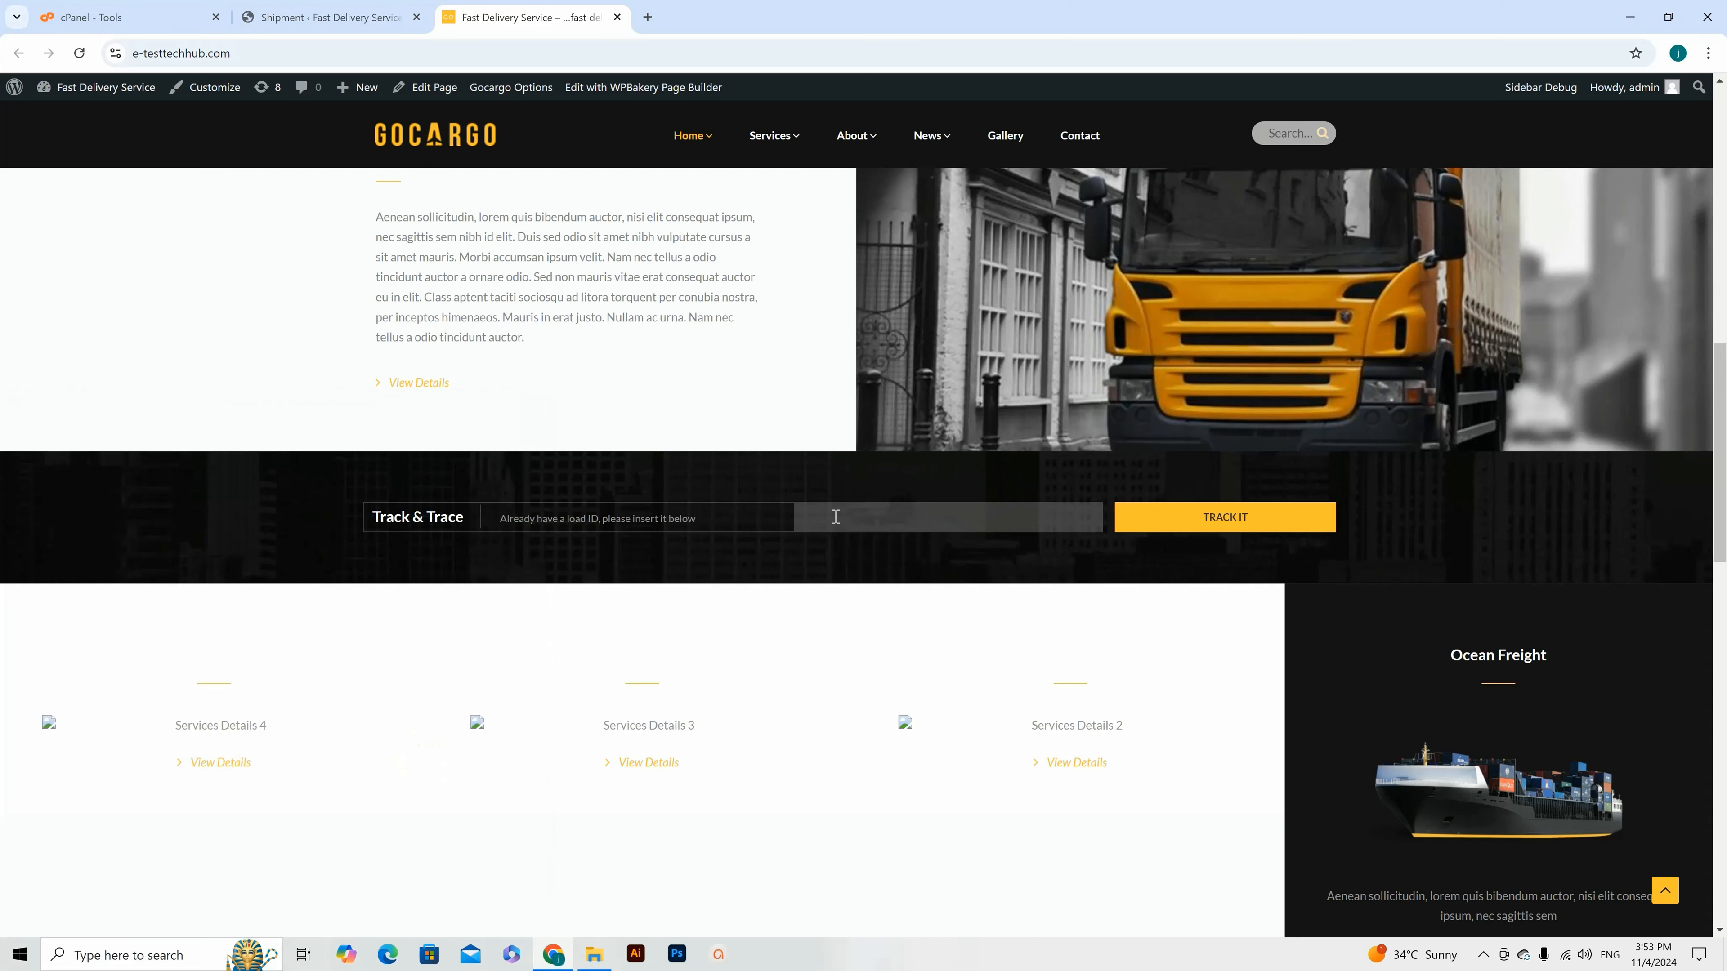
{"action": "key", "text": "ctrl+v"}
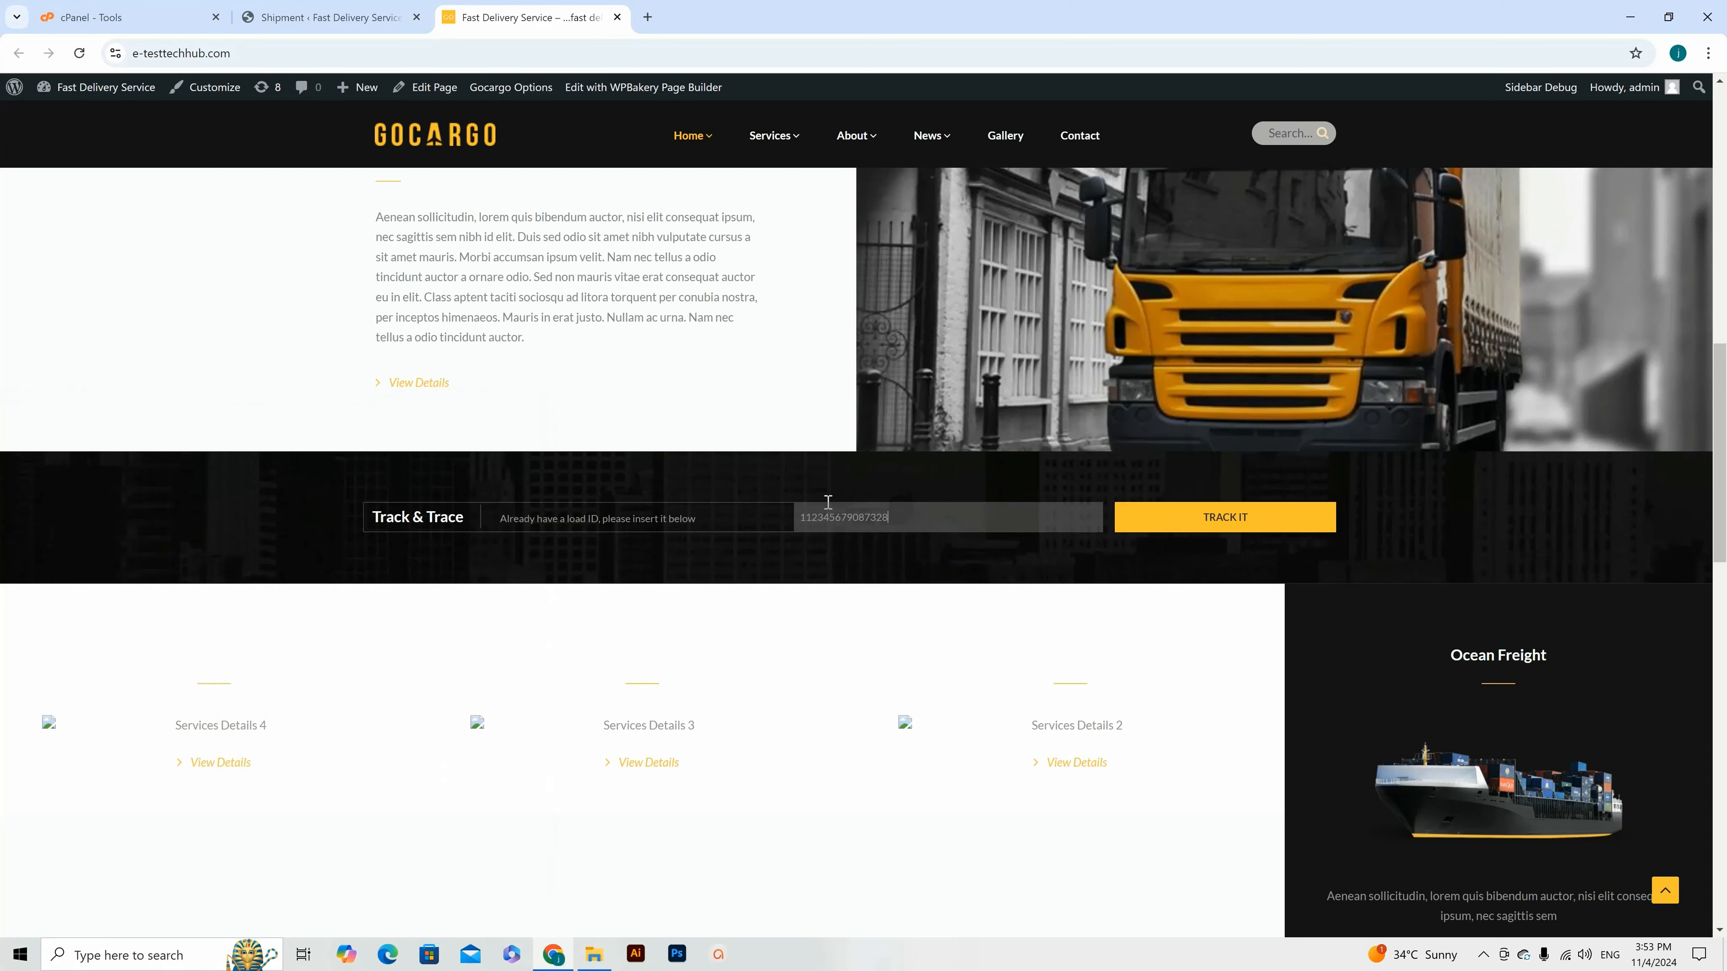
{"action": "left_click", "coordinate": [1229, 517]}
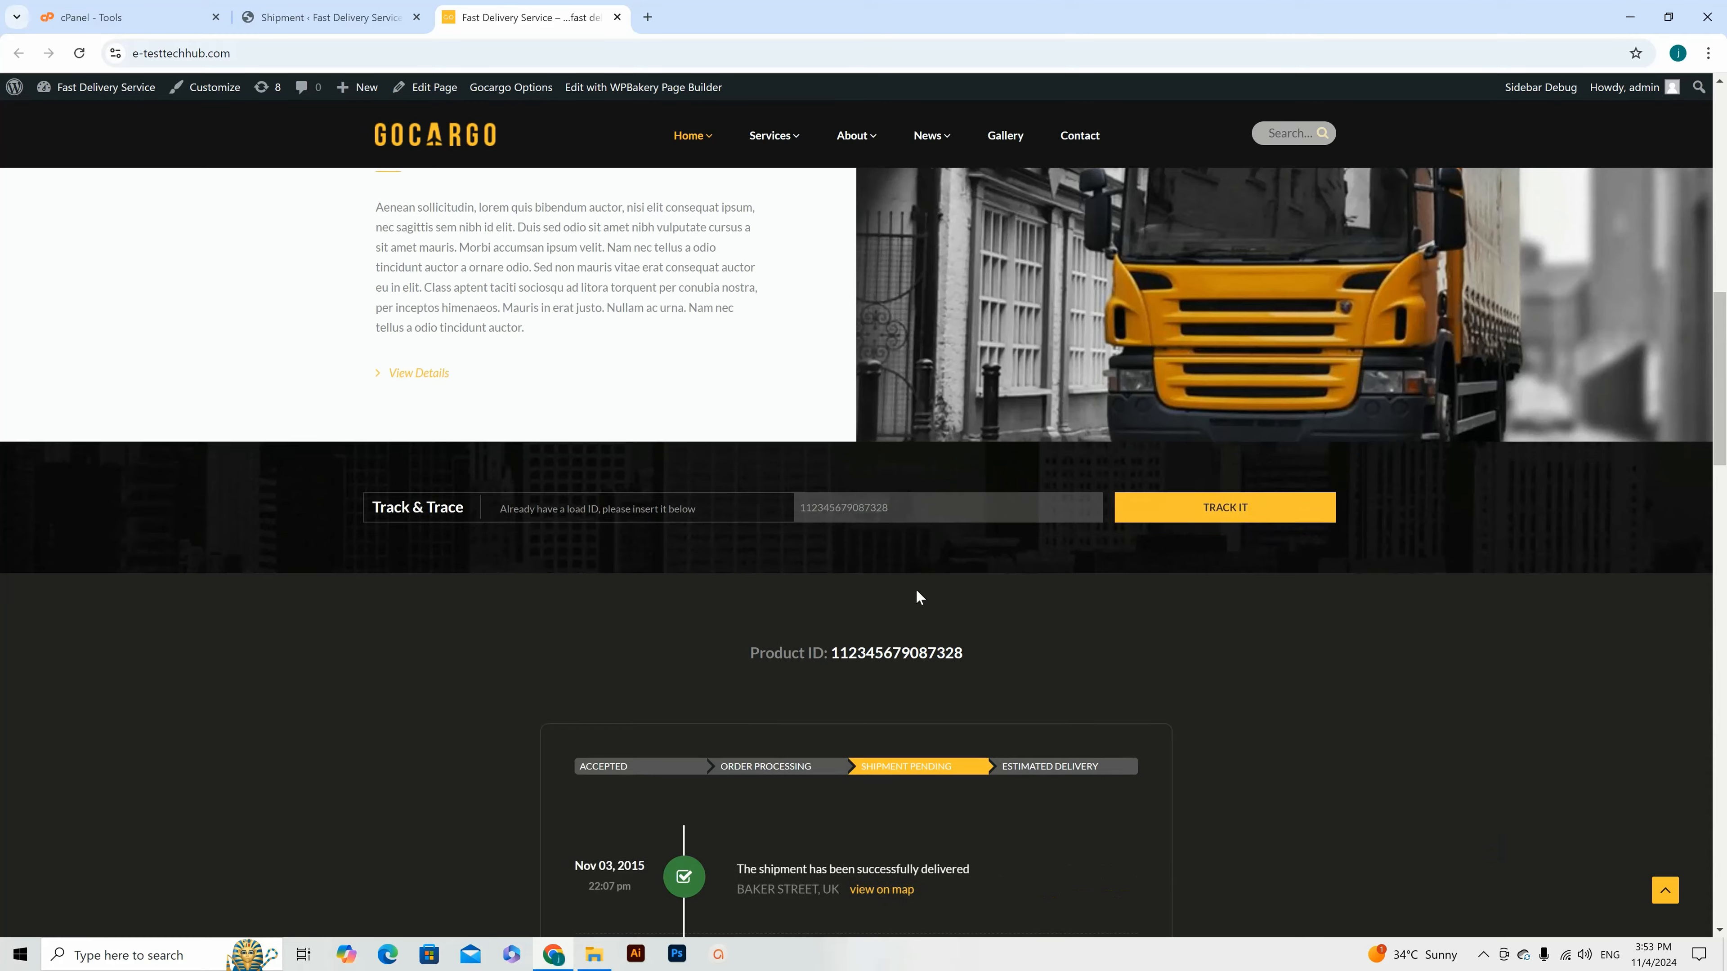
{"action": "scroll", "coordinate": [914, 592], "scroll_direction": "down", "scroll_amount": 5}
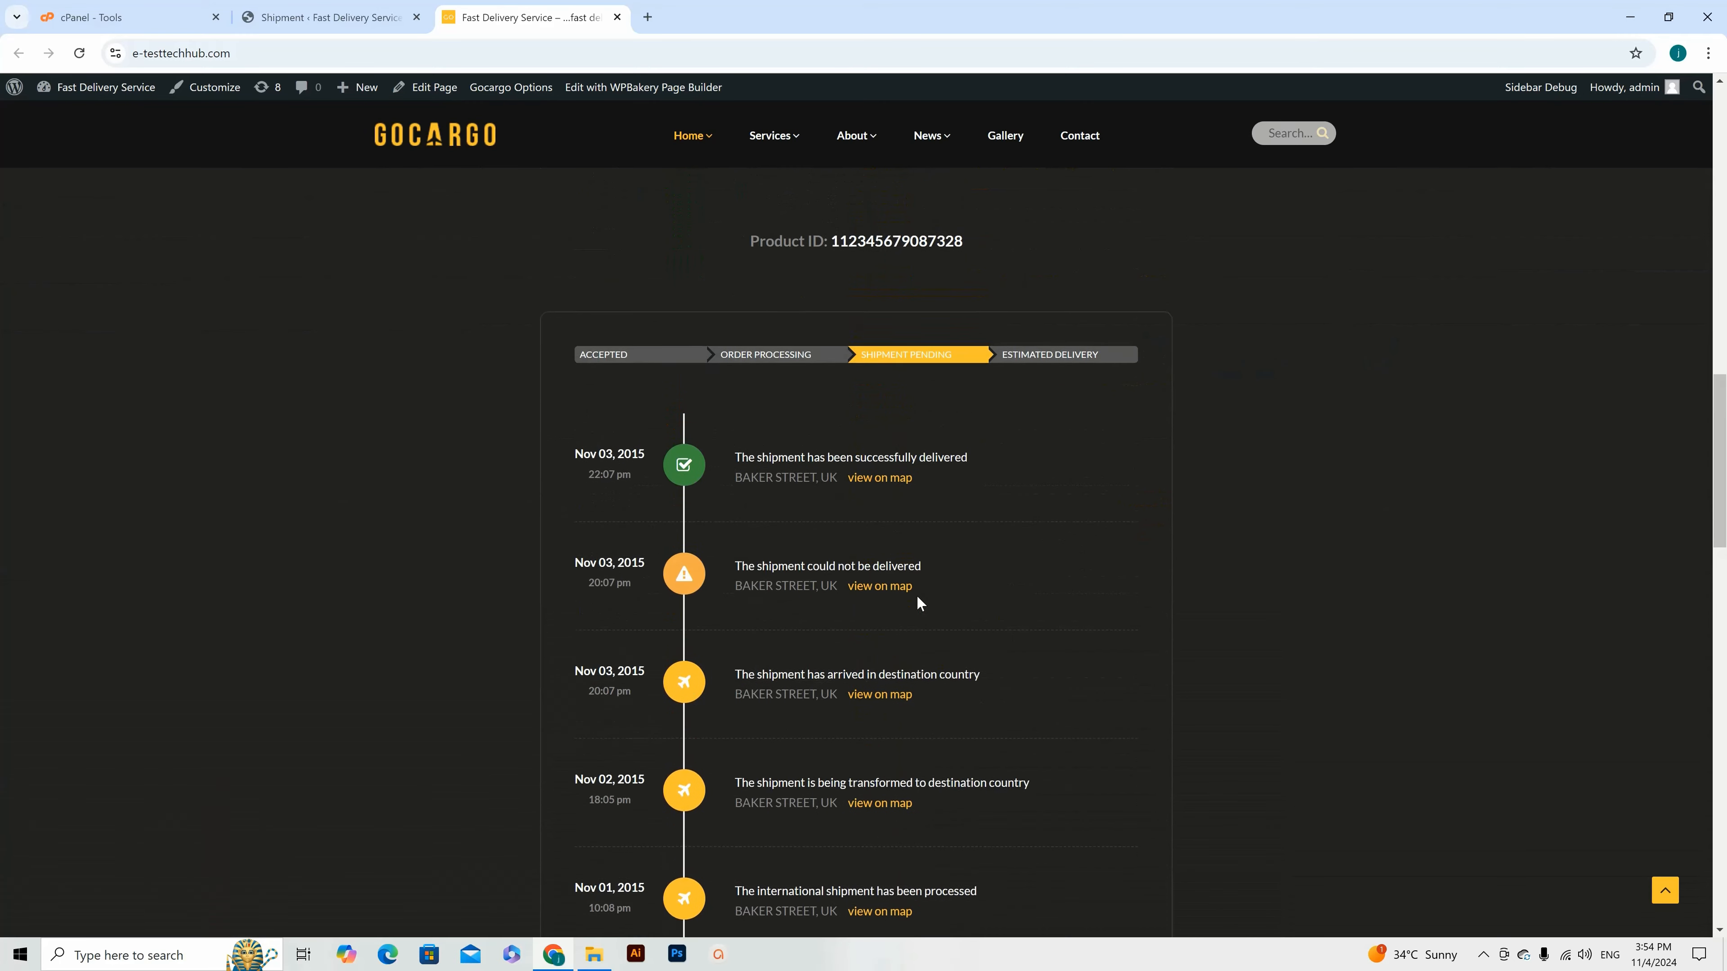
{"action": "scroll", "coordinate": [916, 600], "scroll_direction": "up", "scroll_amount": 3}
{"action": "scroll", "coordinate": [921, 604], "scroll_direction": "down", "scroll_amount": 2}
{"action": "scroll", "coordinate": [930, 620], "scroll_direction": "down", "scroll_amount": 3}
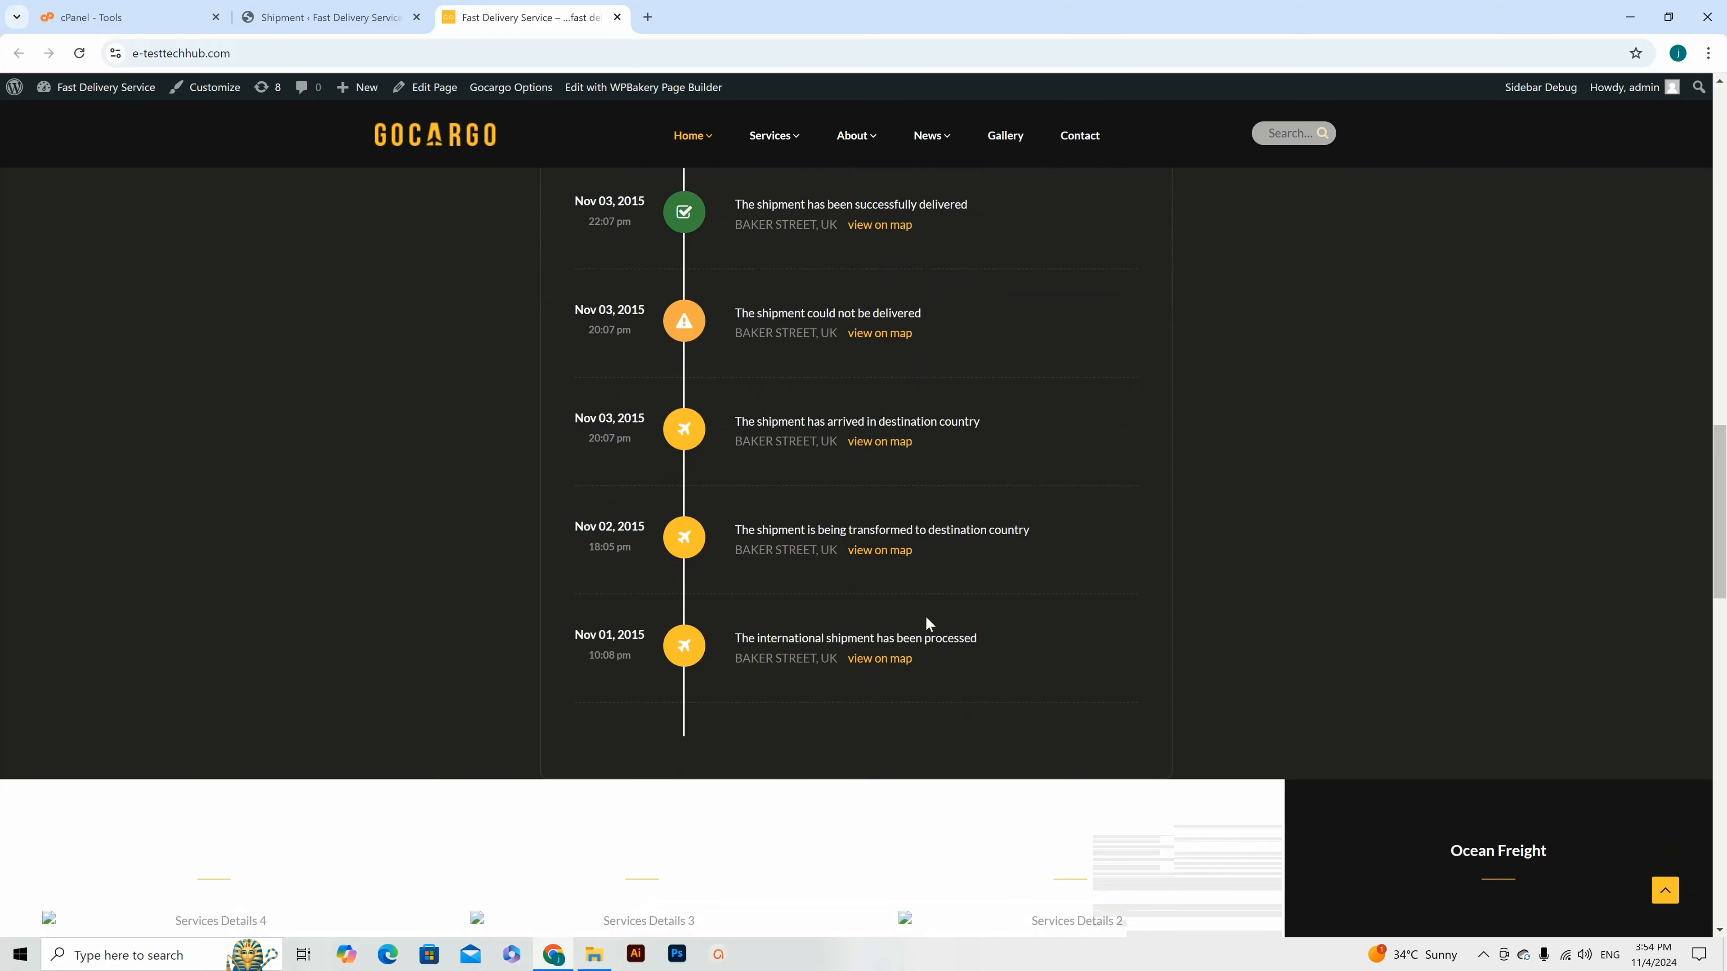
{"action": "scroll", "coordinate": [926, 615], "scroll_direction": "up", "scroll_amount": 6}
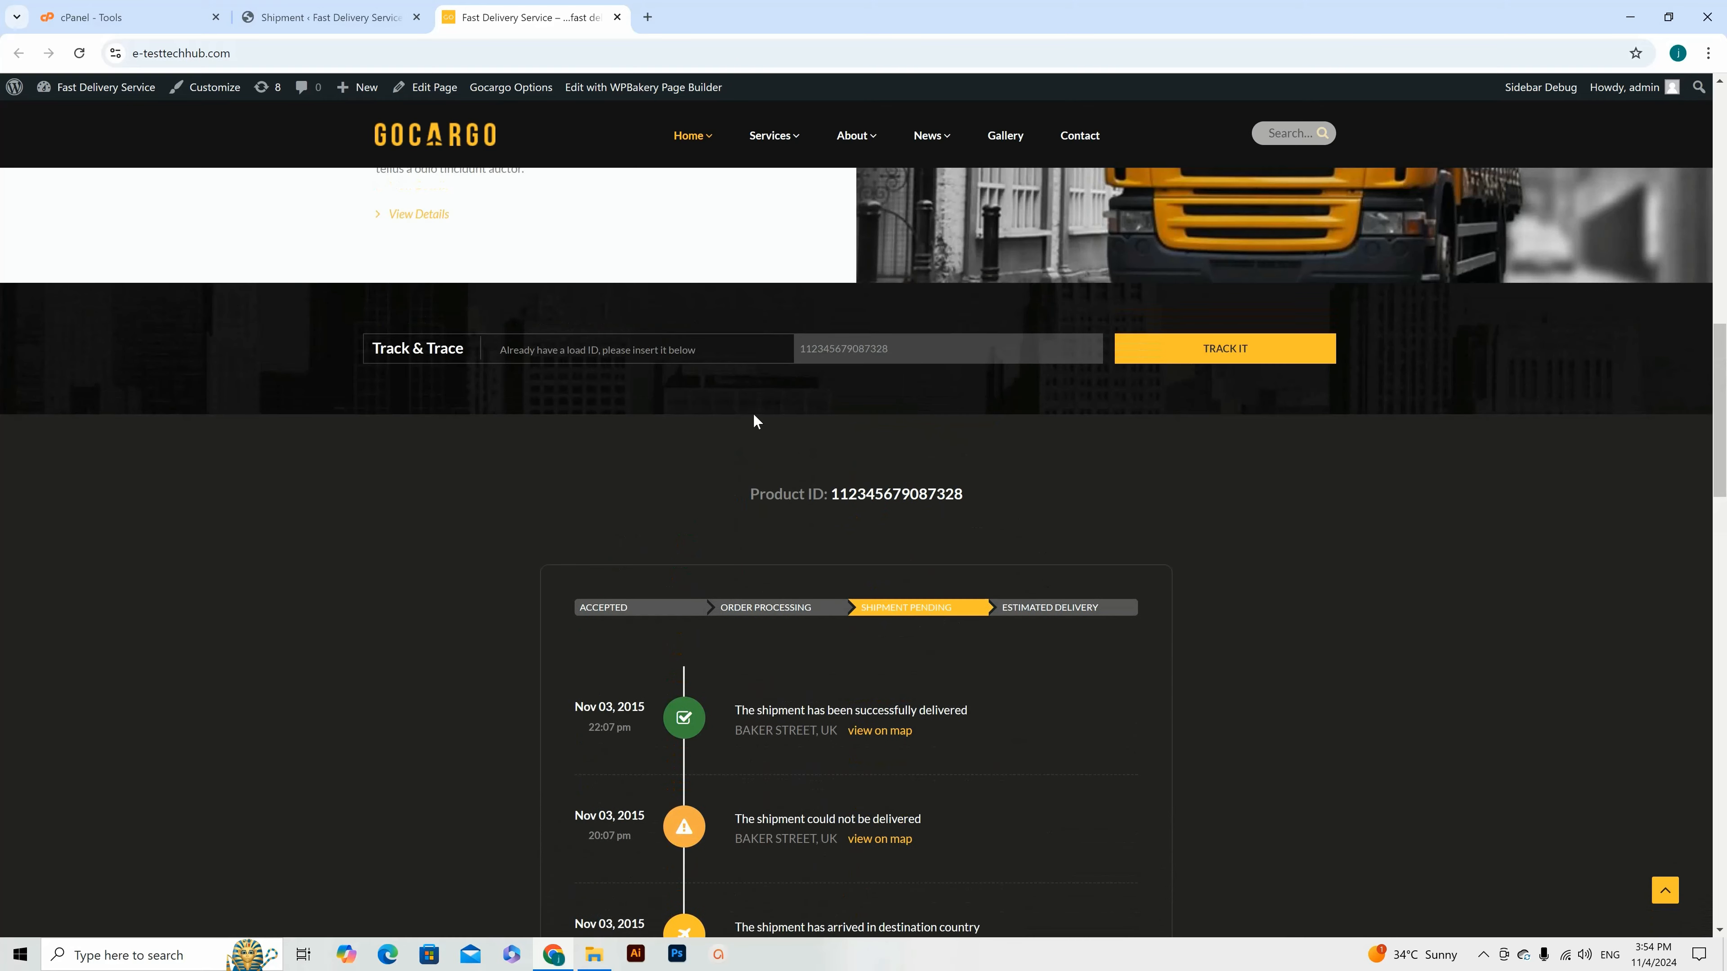
Step: Look in the Metabox update folder of the gocargo_194 package for the Meta Box plugin archives, then return to the Shipment list
{"action": "left_click", "coordinate": [337, 20]}
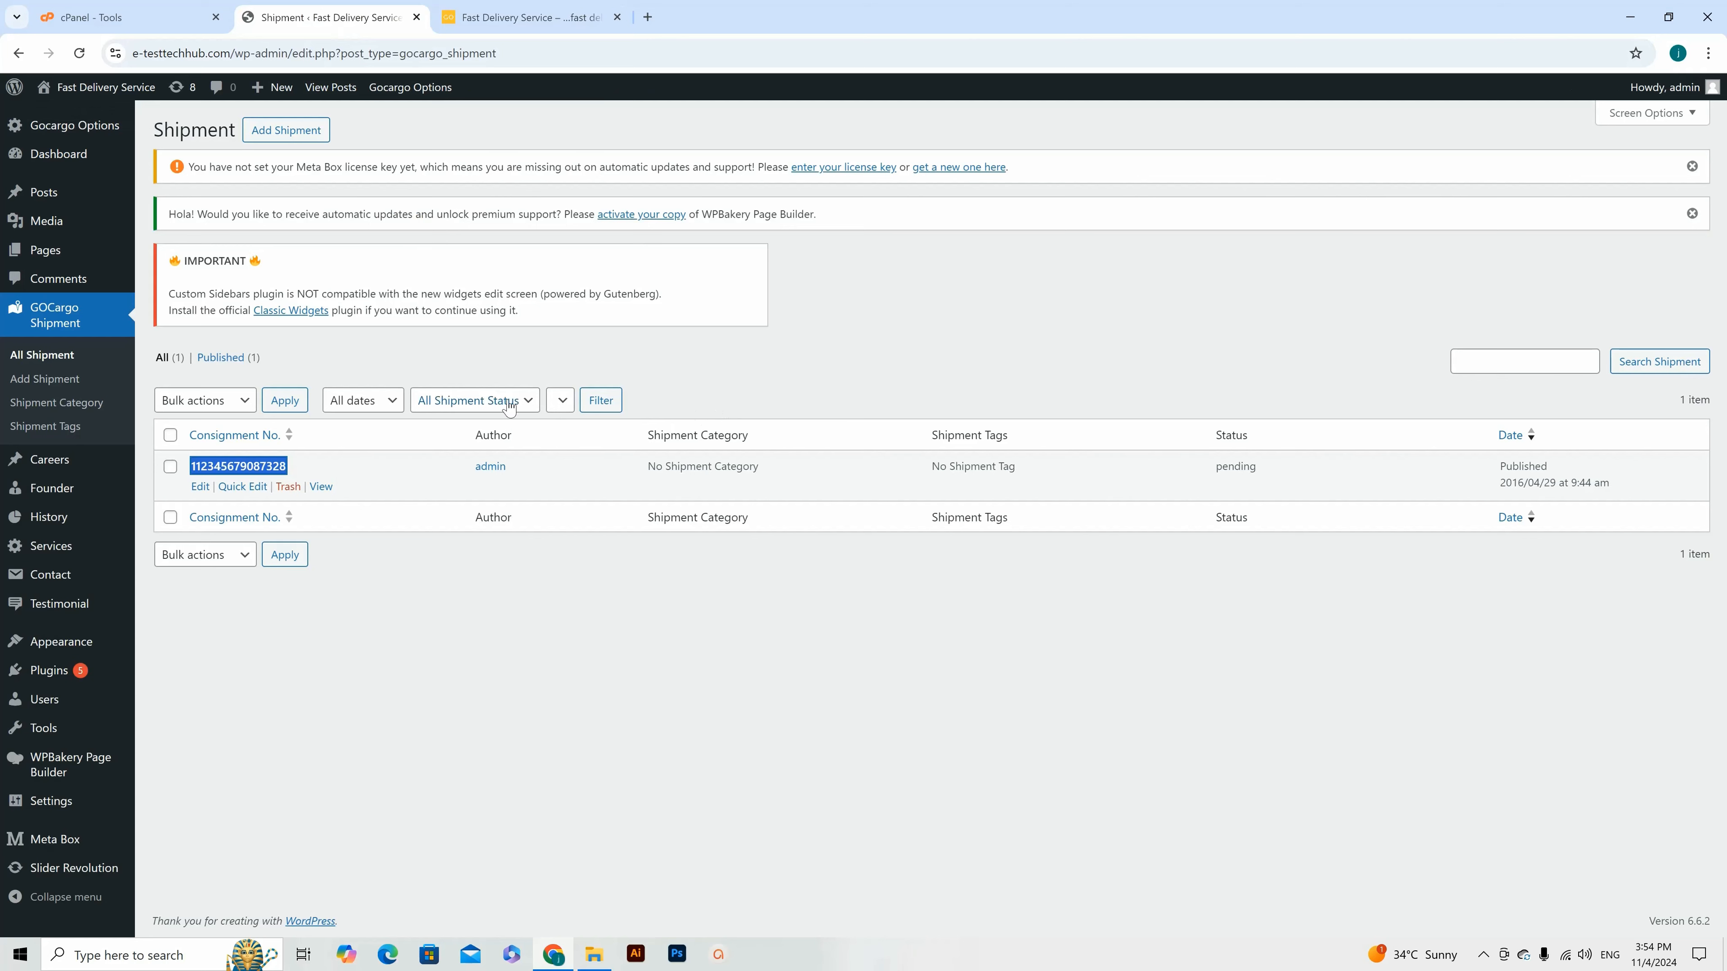
{"action": "left_click", "coordinate": [592, 953]}
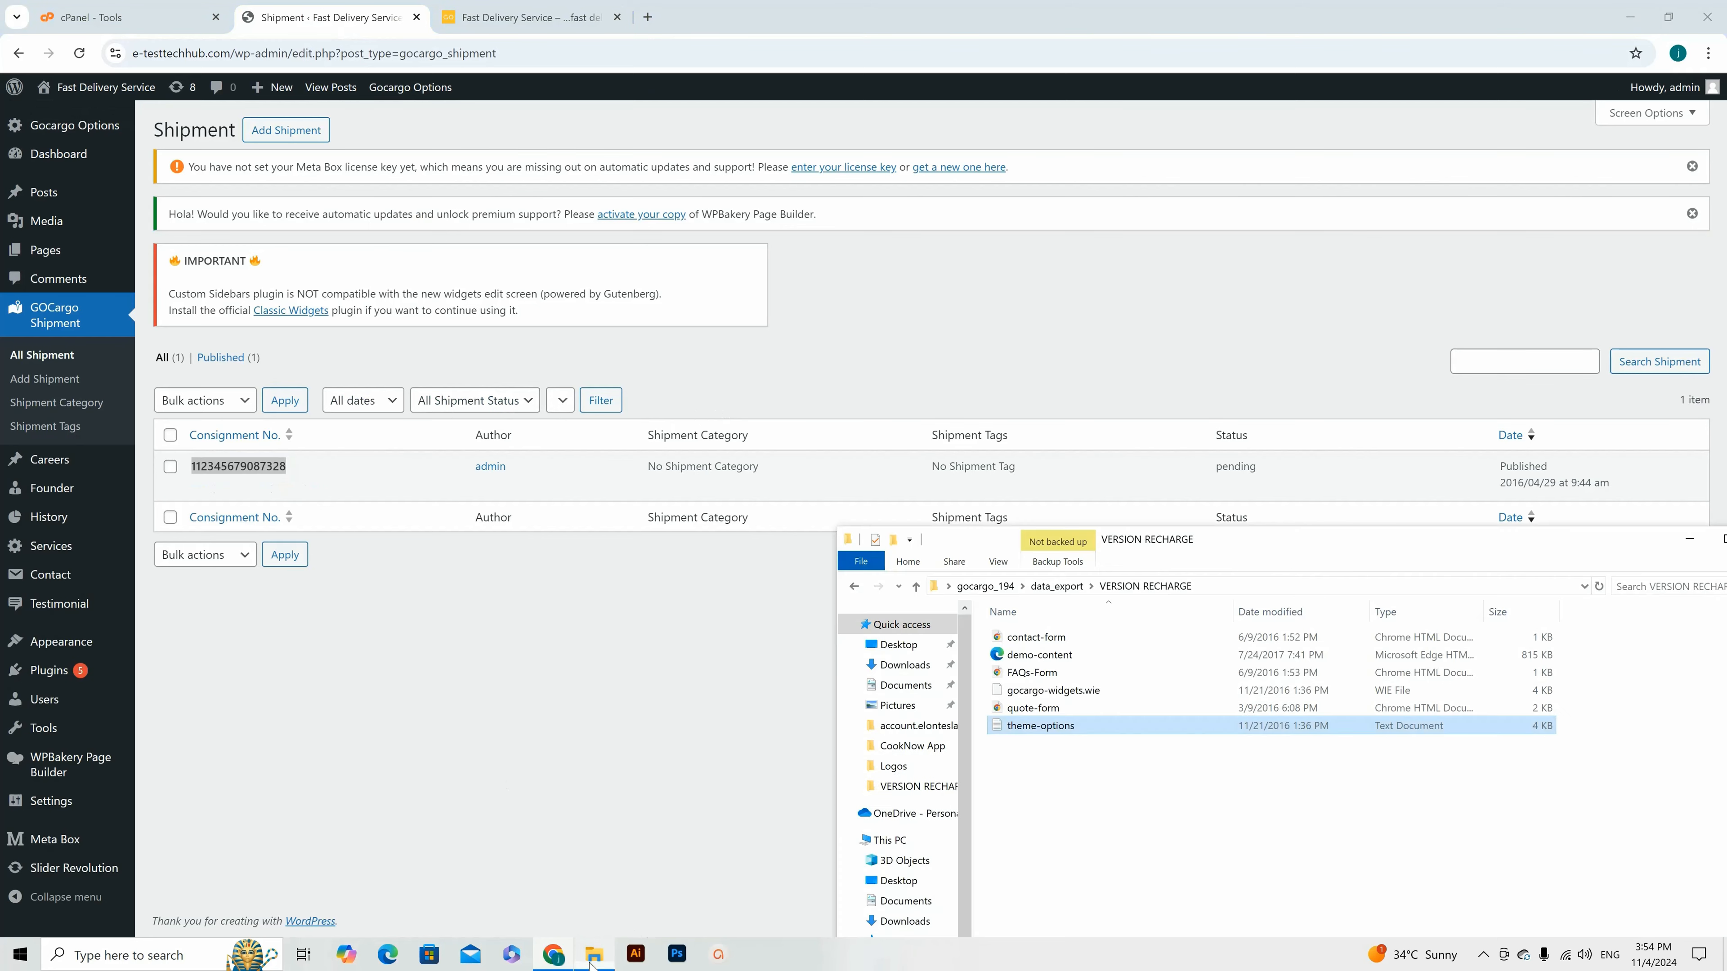
{"action": "left_click_drag", "start_coordinate": [1284, 540], "coordinate": [899, 287]}
{"action": "left_click", "coordinate": [531, 335]}
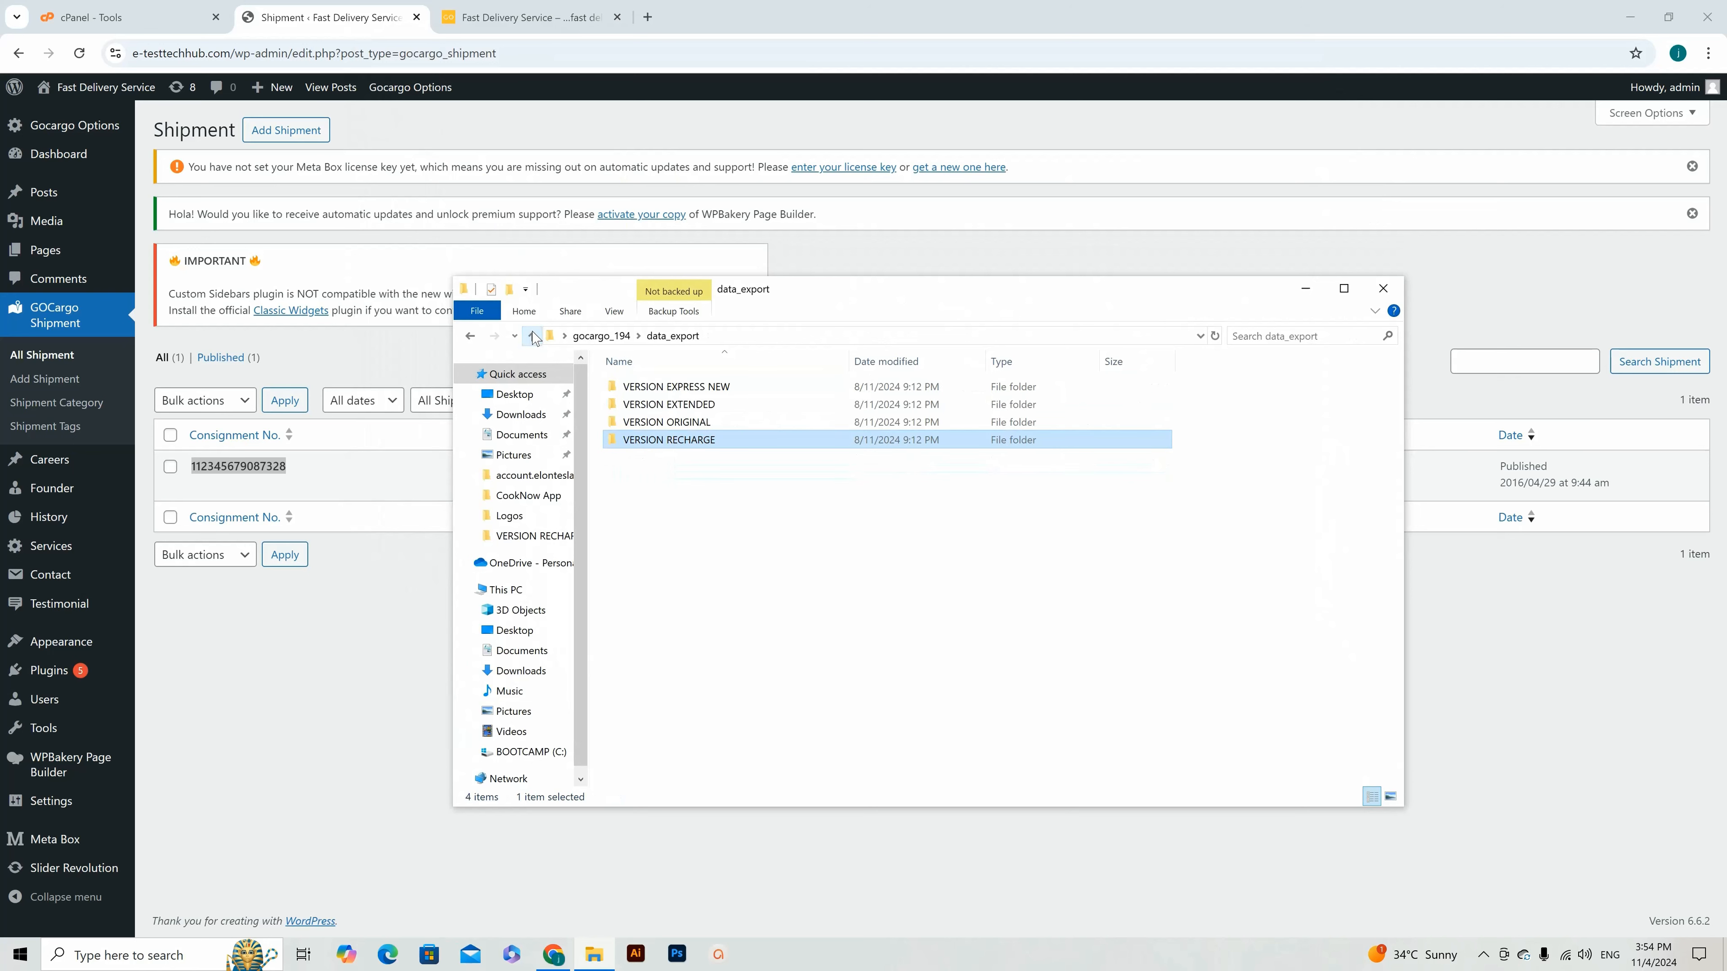
{"action": "left_click", "coordinate": [532, 336]}
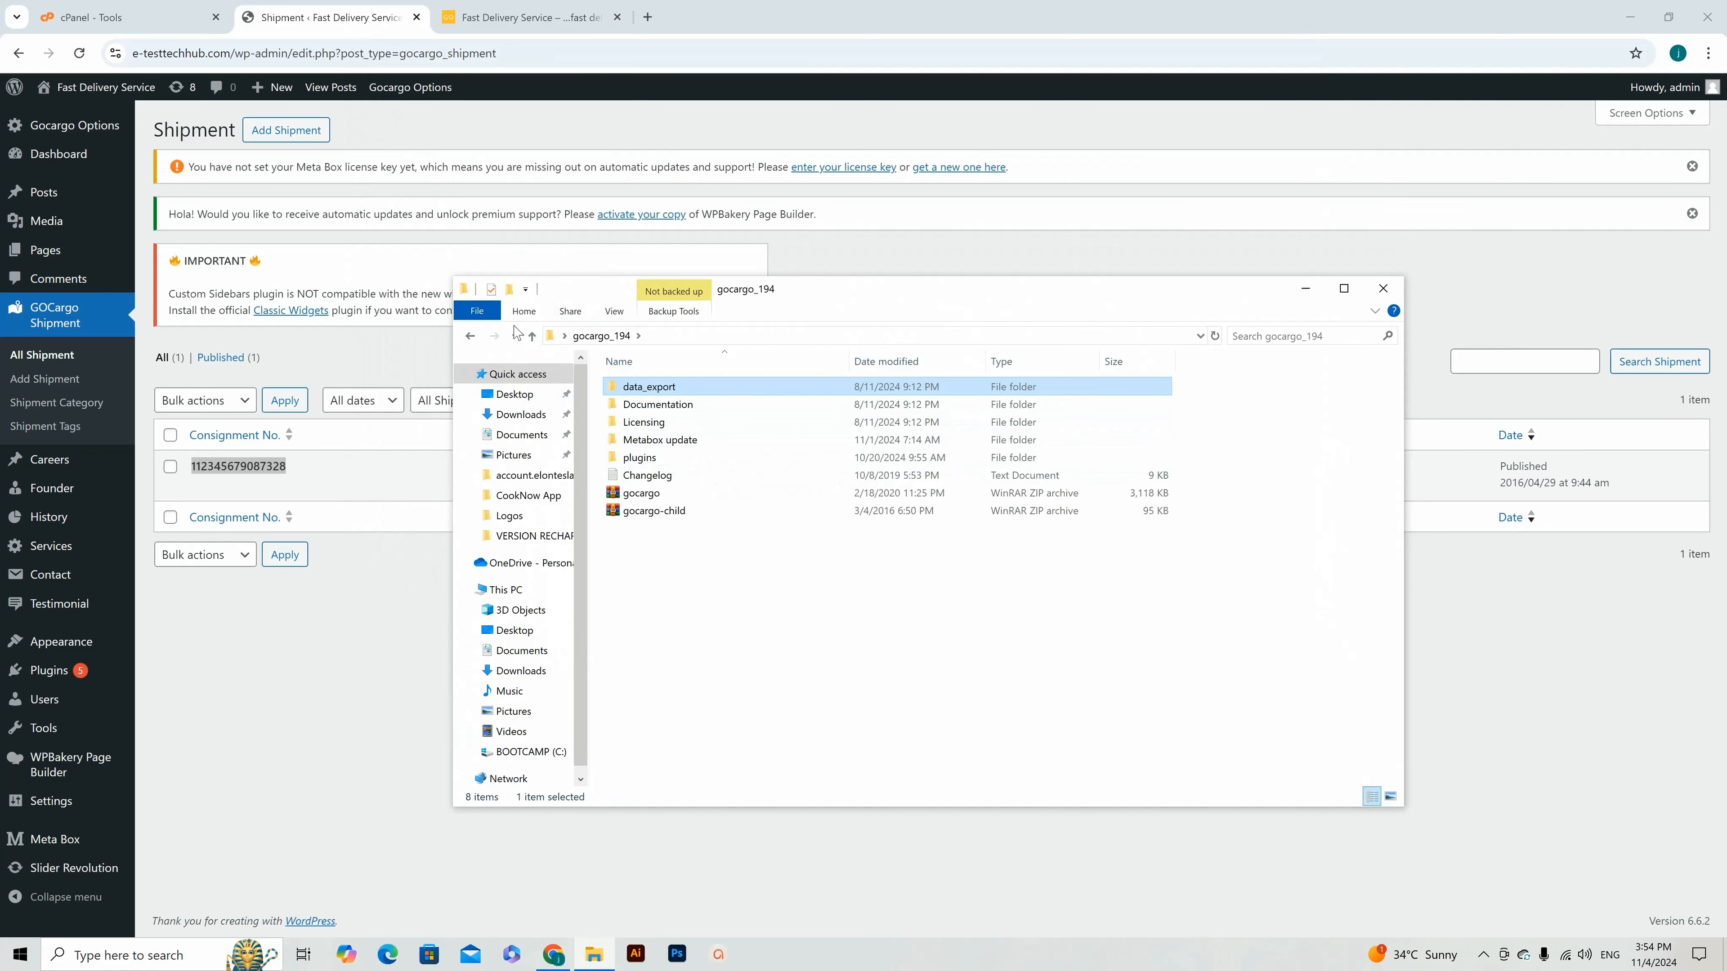
{"action": "left_click", "coordinate": [667, 443]}
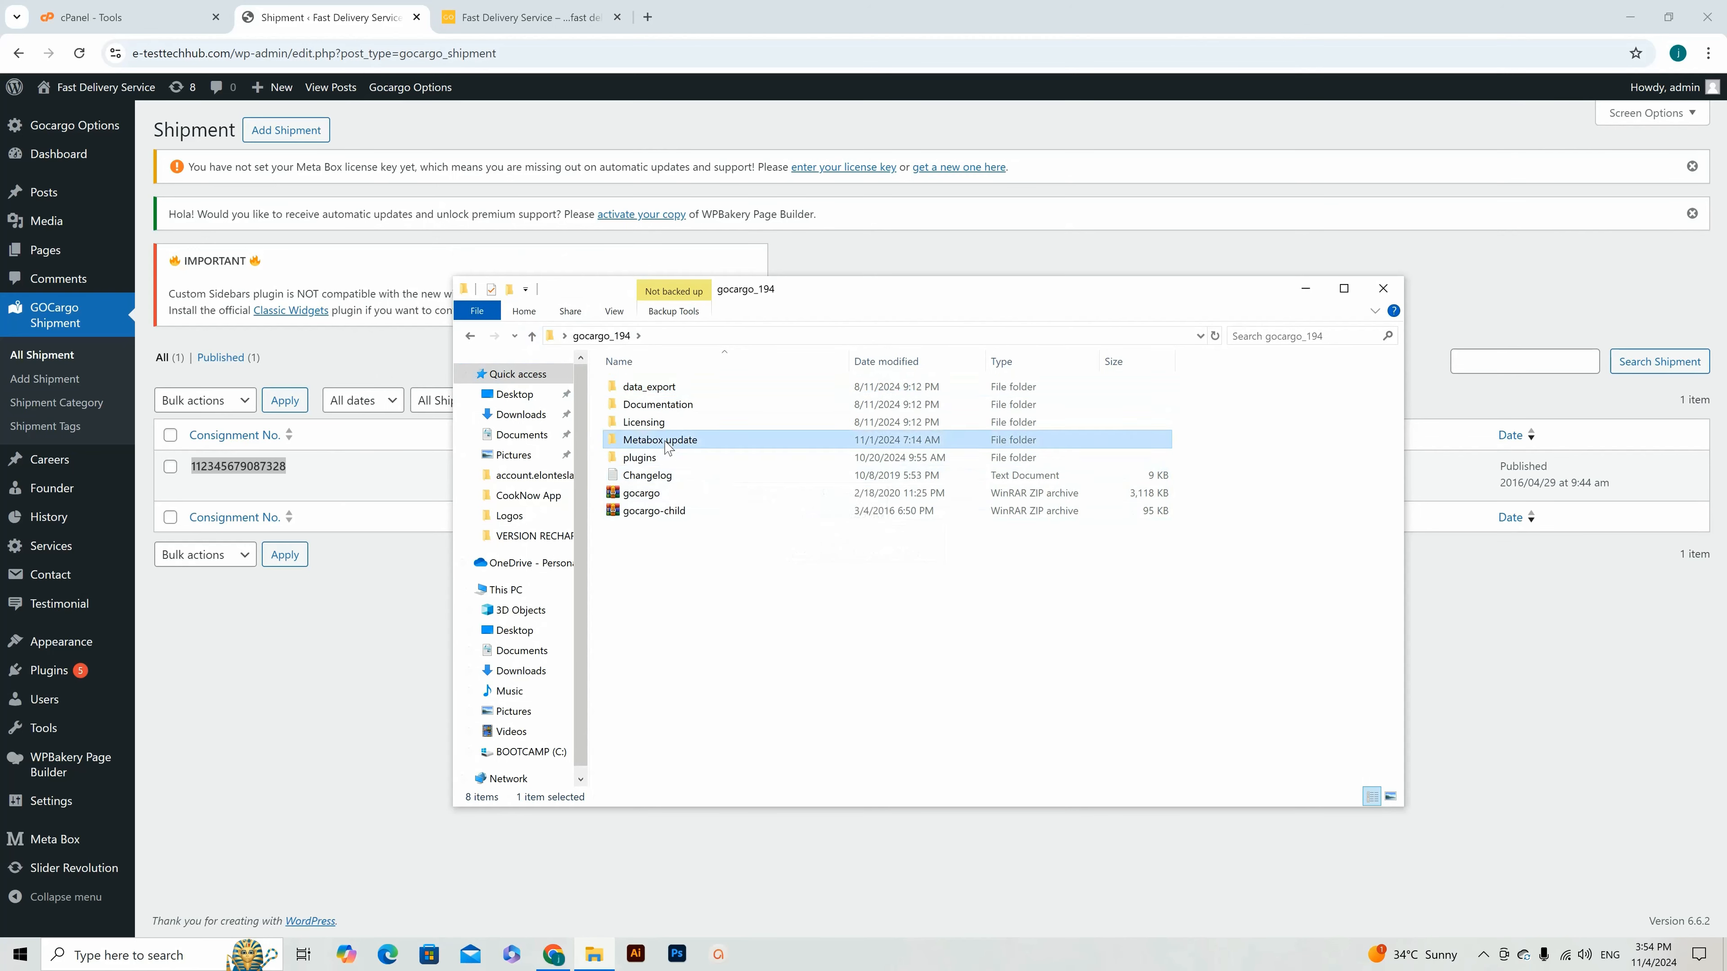
{"action": "double_click", "coordinate": [659, 442]}
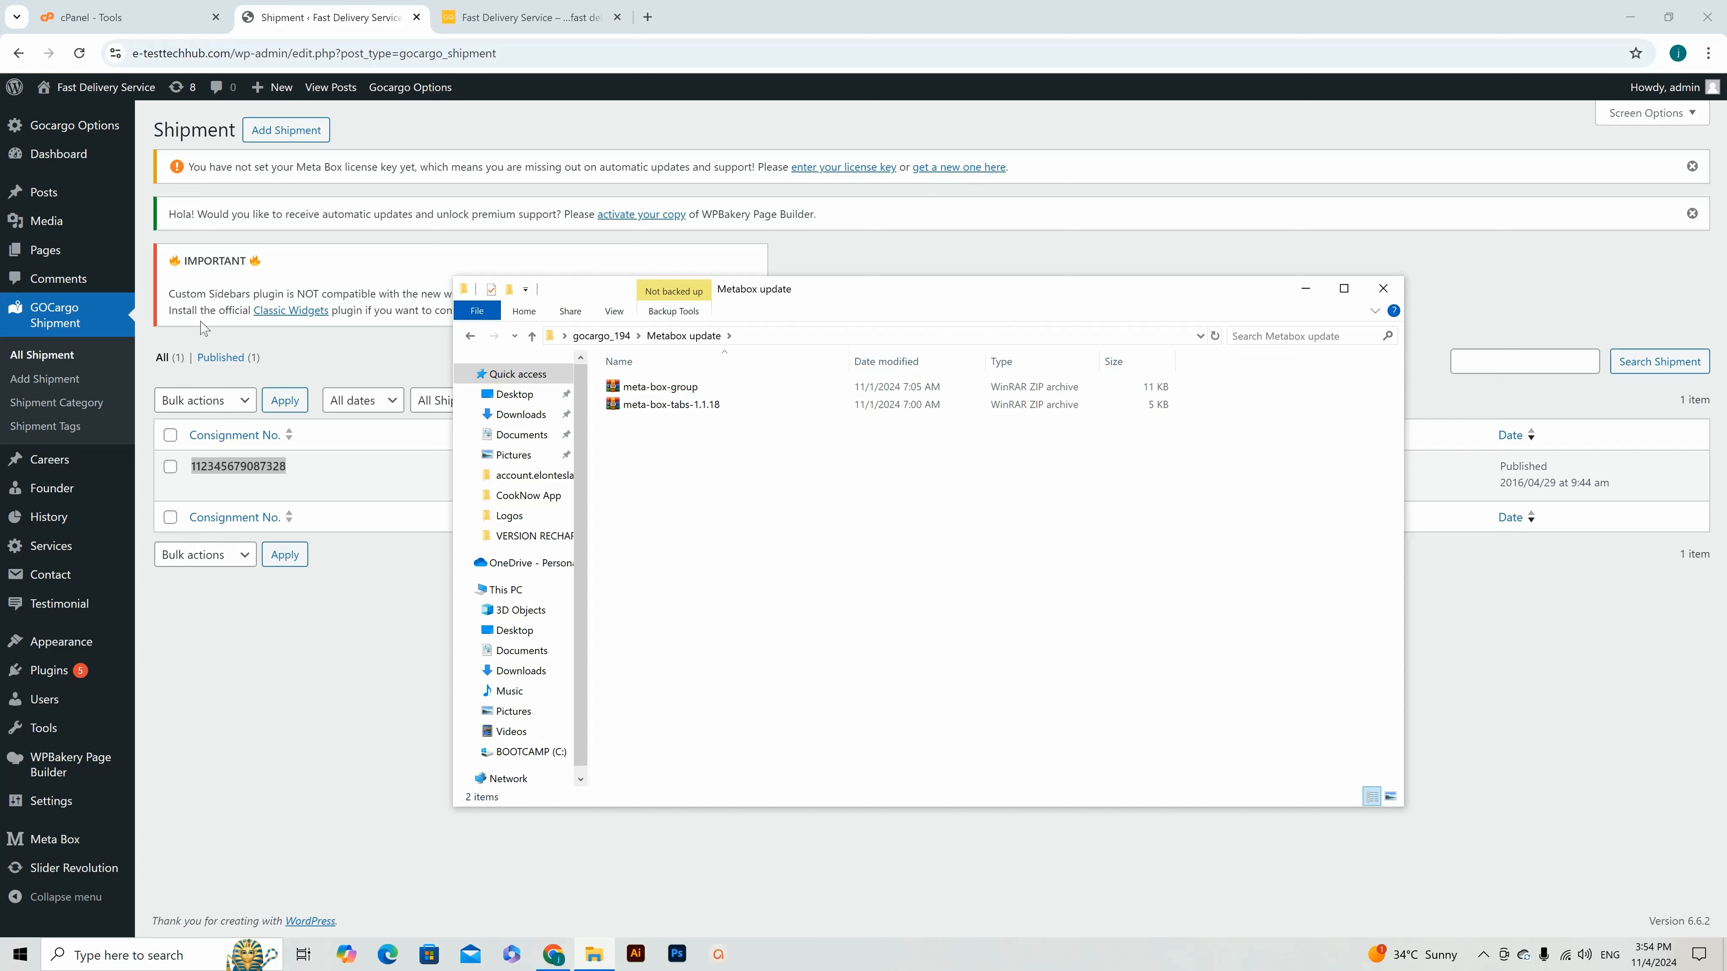
{"action": "mouse_move", "coordinate": [49, 670]}
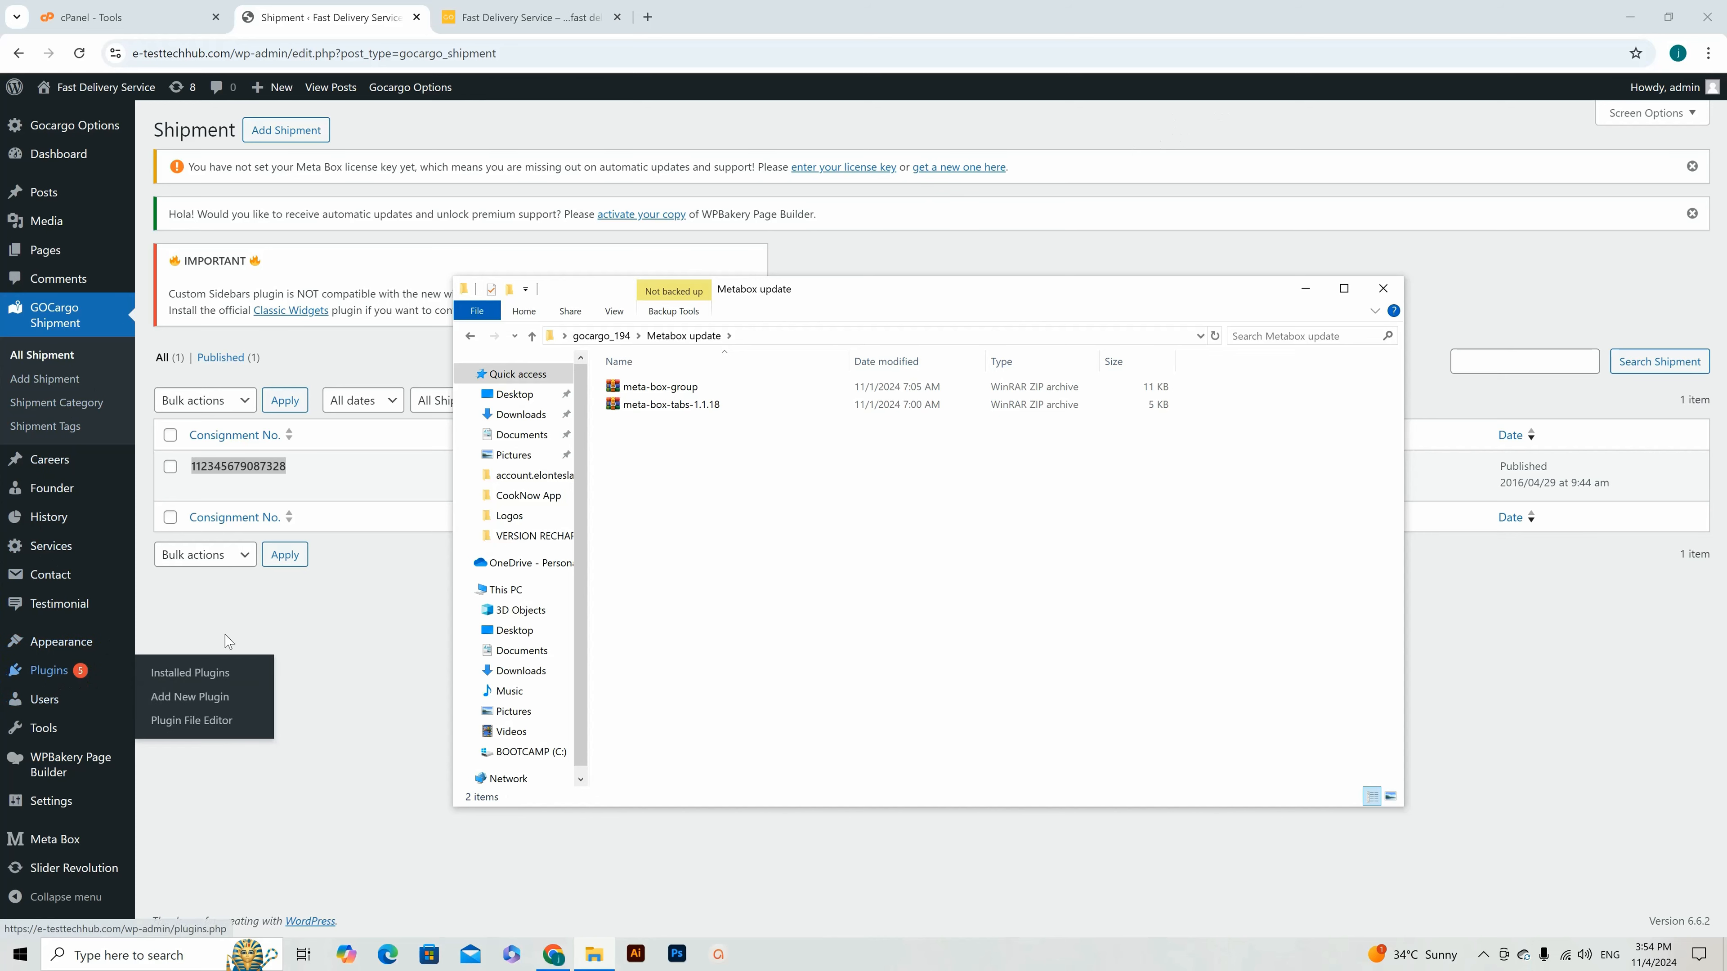
{"action": "left_click", "coordinate": [1154, 141]}
Step: Start a new GOCargo shipment and enter a consignment number as its title
{"action": "left_click", "coordinate": [285, 133]}
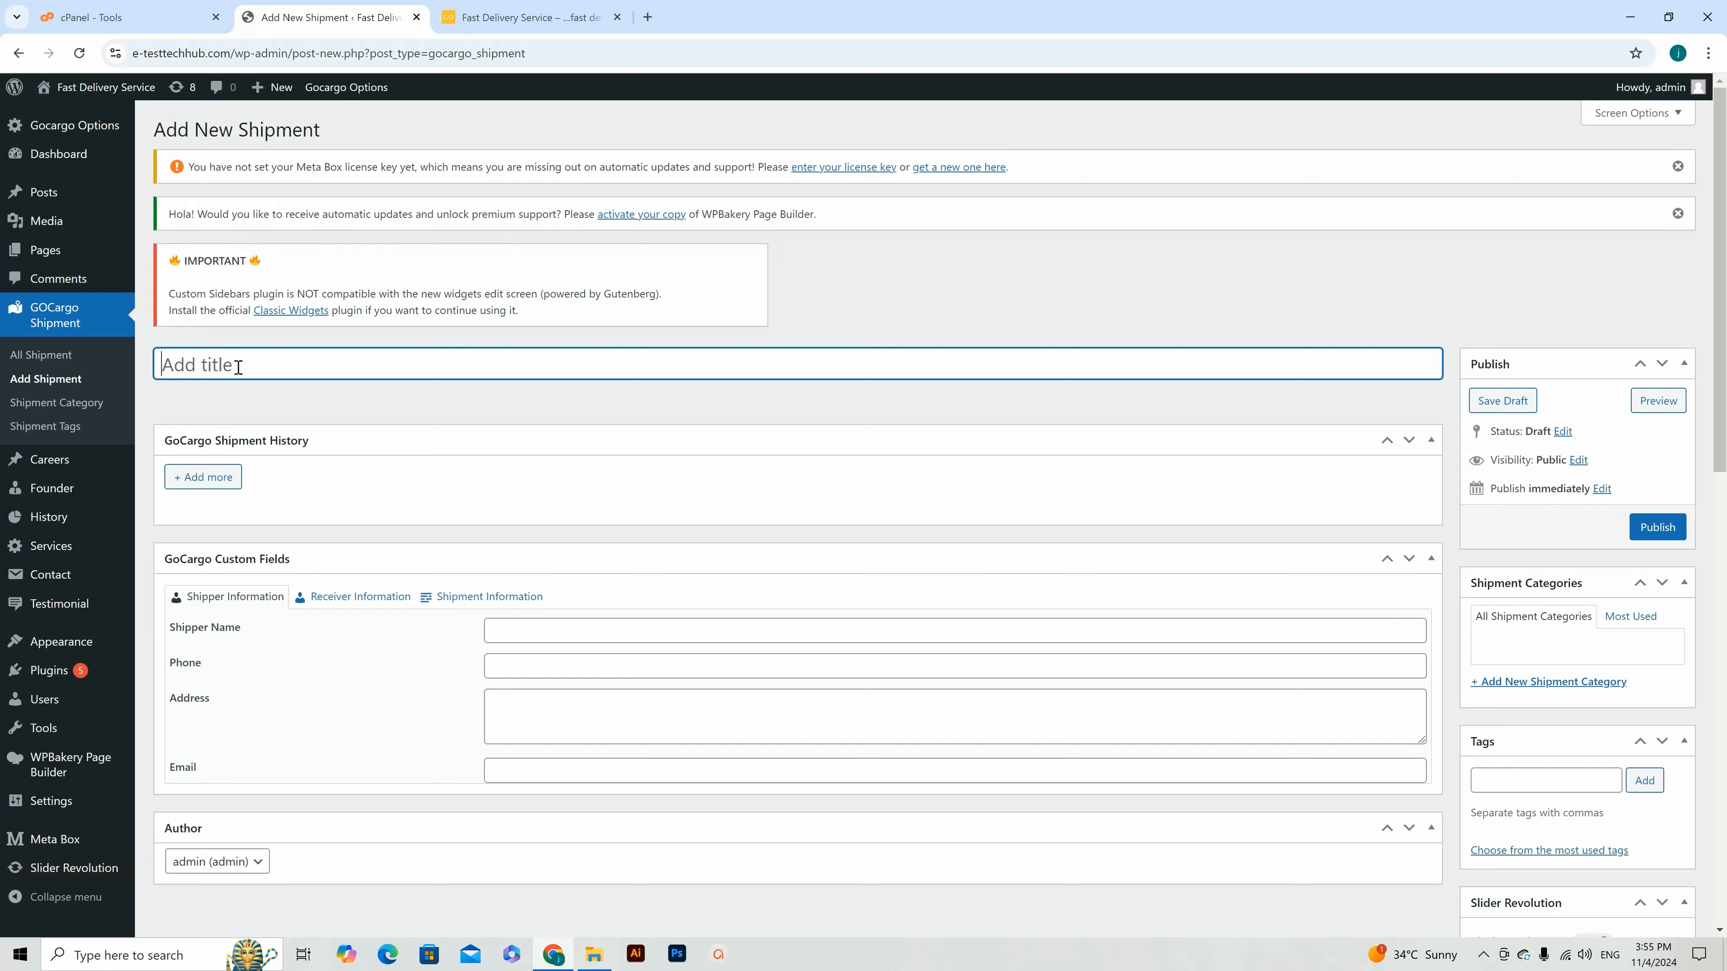
{"action": "type", "text": "HTY223344"}
{"action": "scroll", "coordinate": [436, 532], "scroll_direction": "down", "scroll_amount": 2}
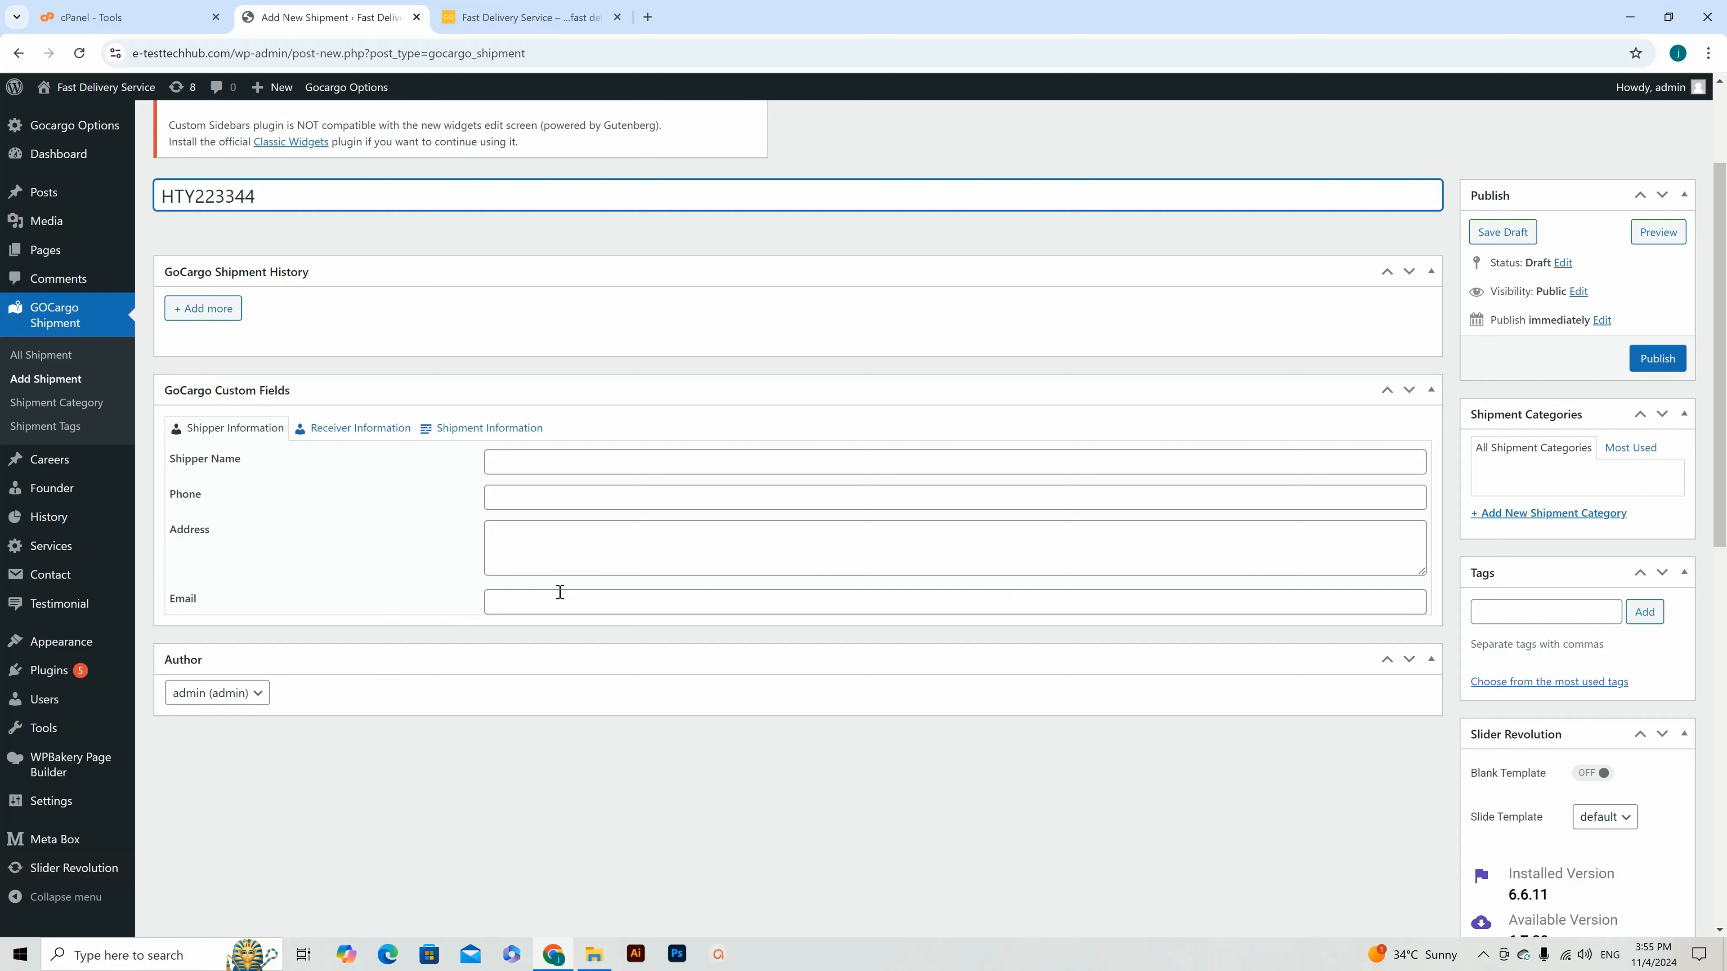
Step: Look through the Receiver, Shipment and Shipper Information fields of the new shipment
{"action": "left_click", "coordinate": [359, 432]}
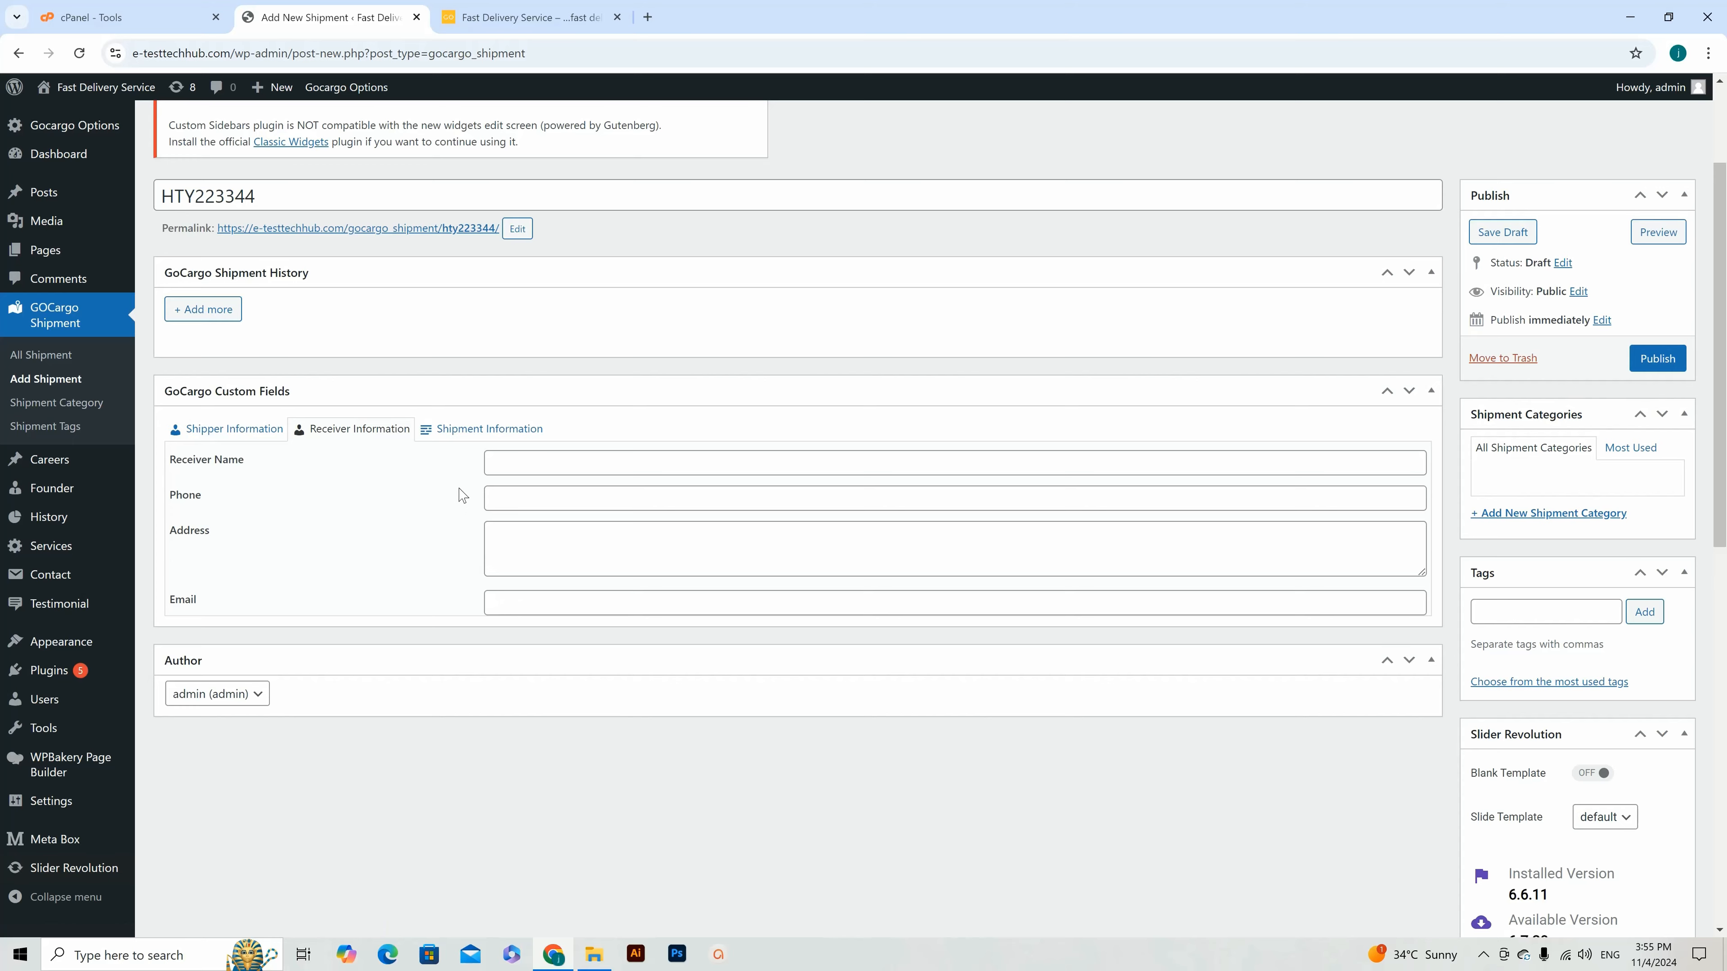
{"action": "left_click", "coordinate": [454, 429]}
{"action": "scroll", "coordinate": [499, 512], "scroll_direction": "down", "scroll_amount": 8}
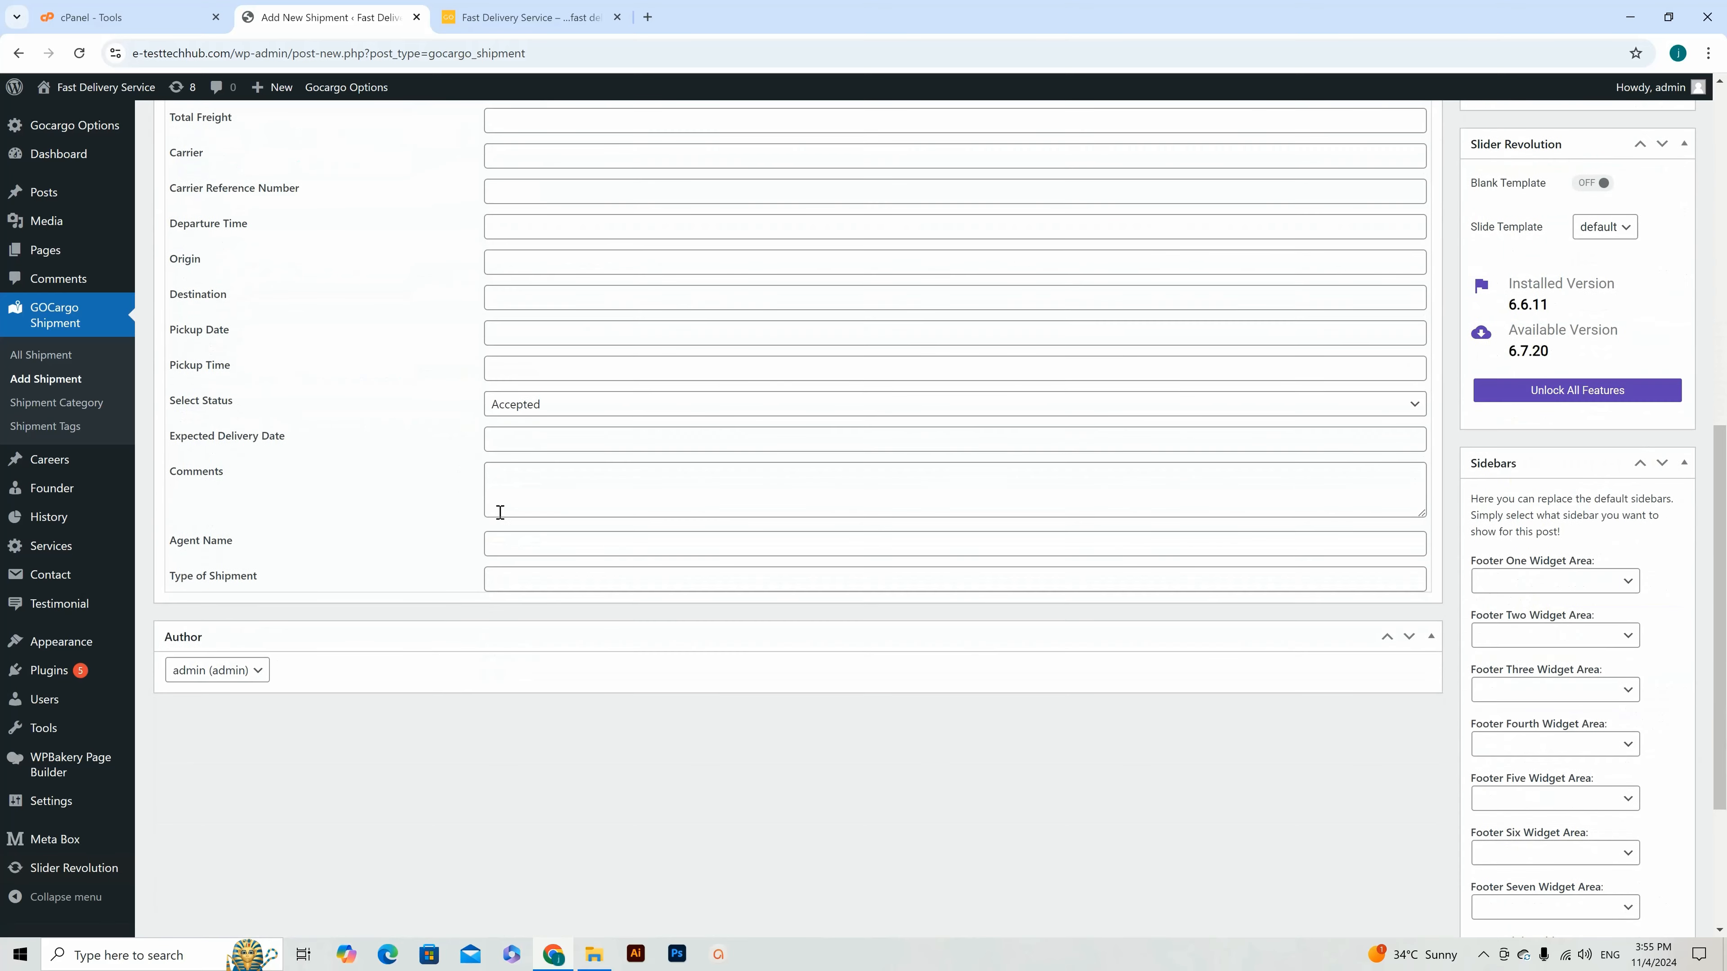
{"action": "scroll", "coordinate": [452, 533], "scroll_direction": "up", "scroll_amount": 8}
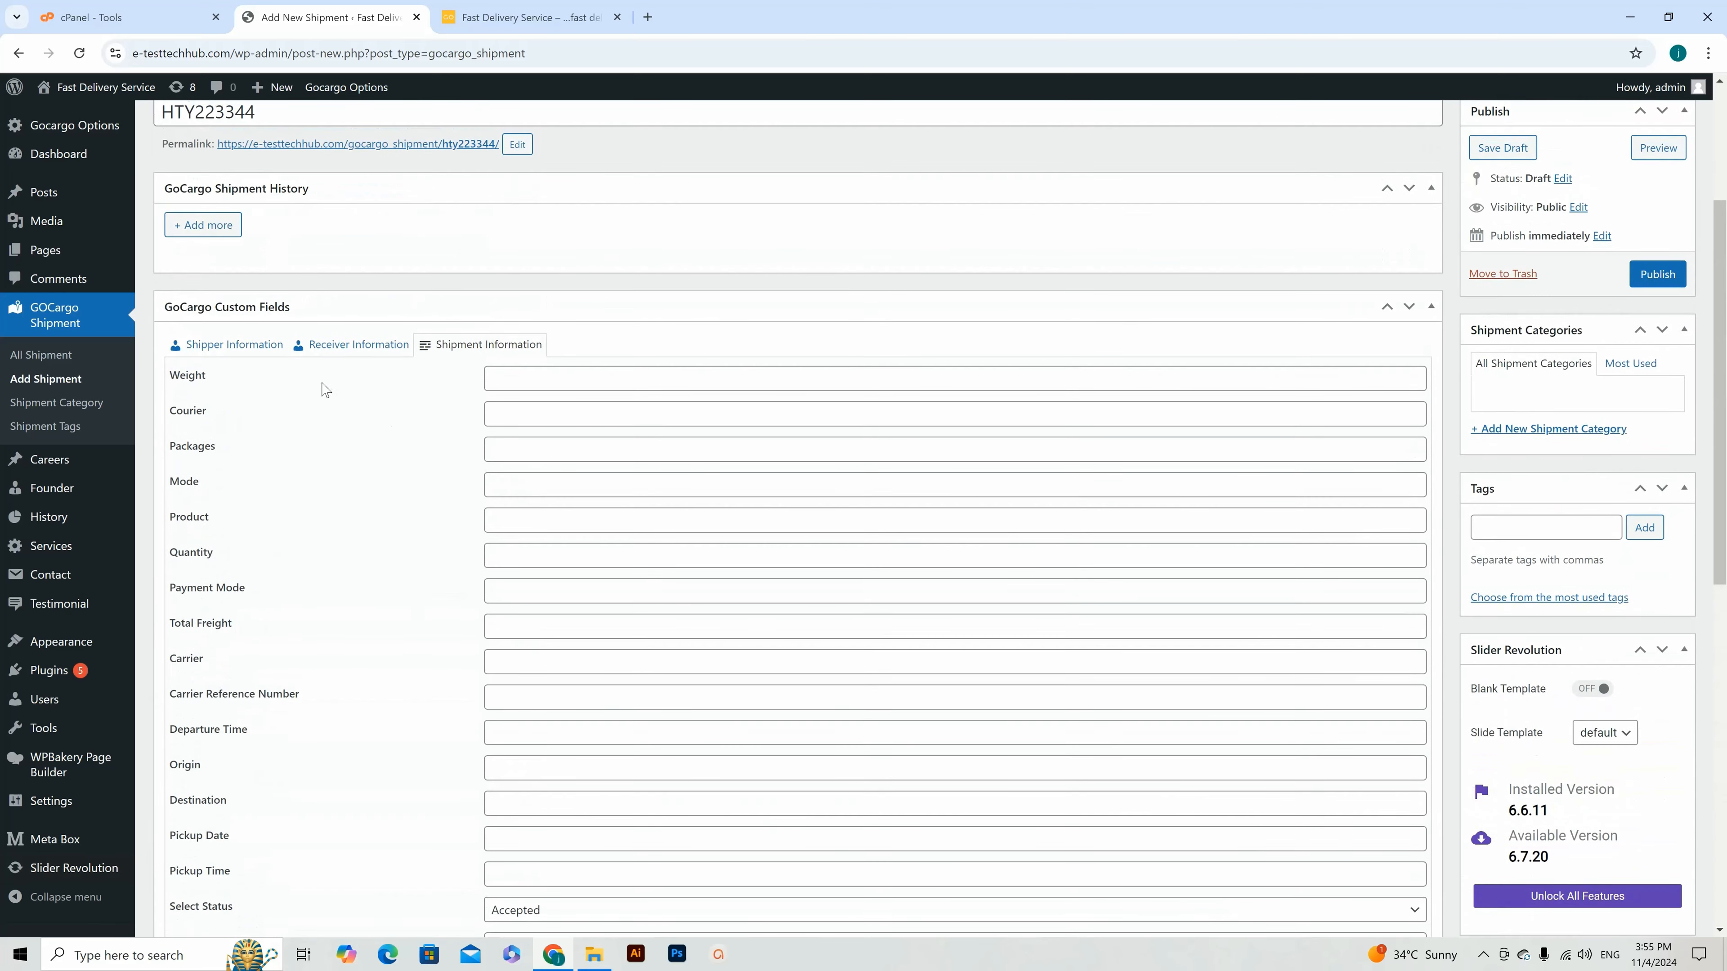
{"action": "left_click", "coordinate": [340, 349]}
{"action": "left_click", "coordinate": [255, 353]}
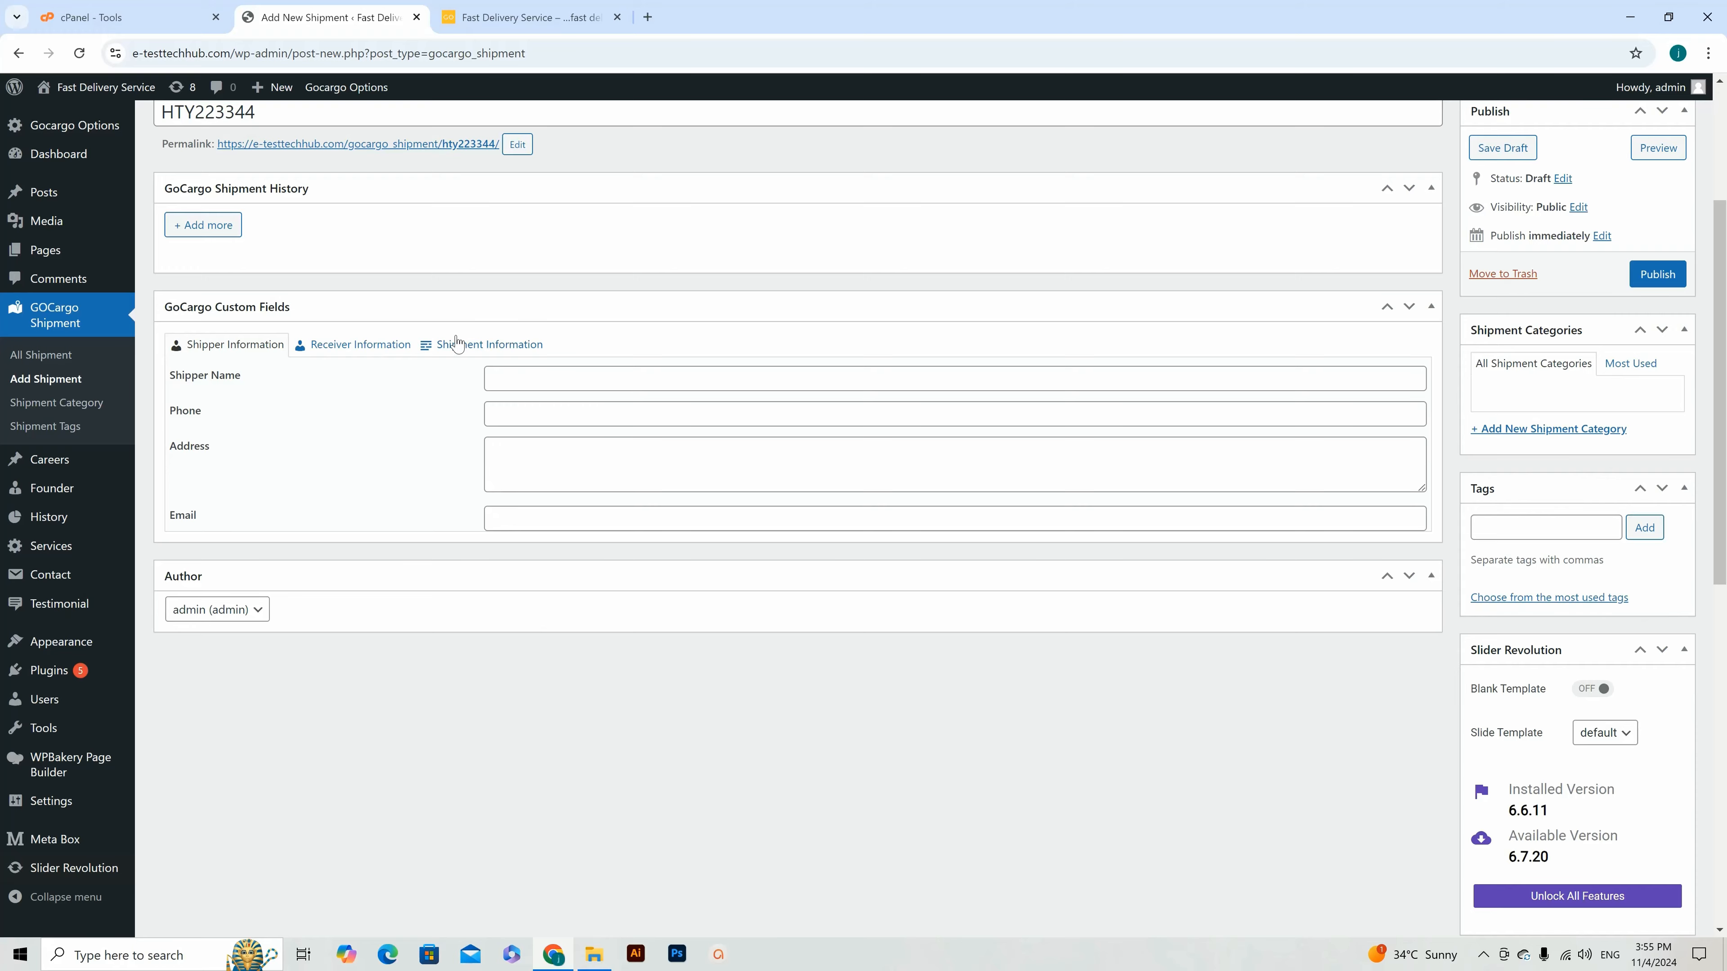
{"action": "scroll", "coordinate": [483, 333], "scroll_direction": "up", "scroll_amount": 3}
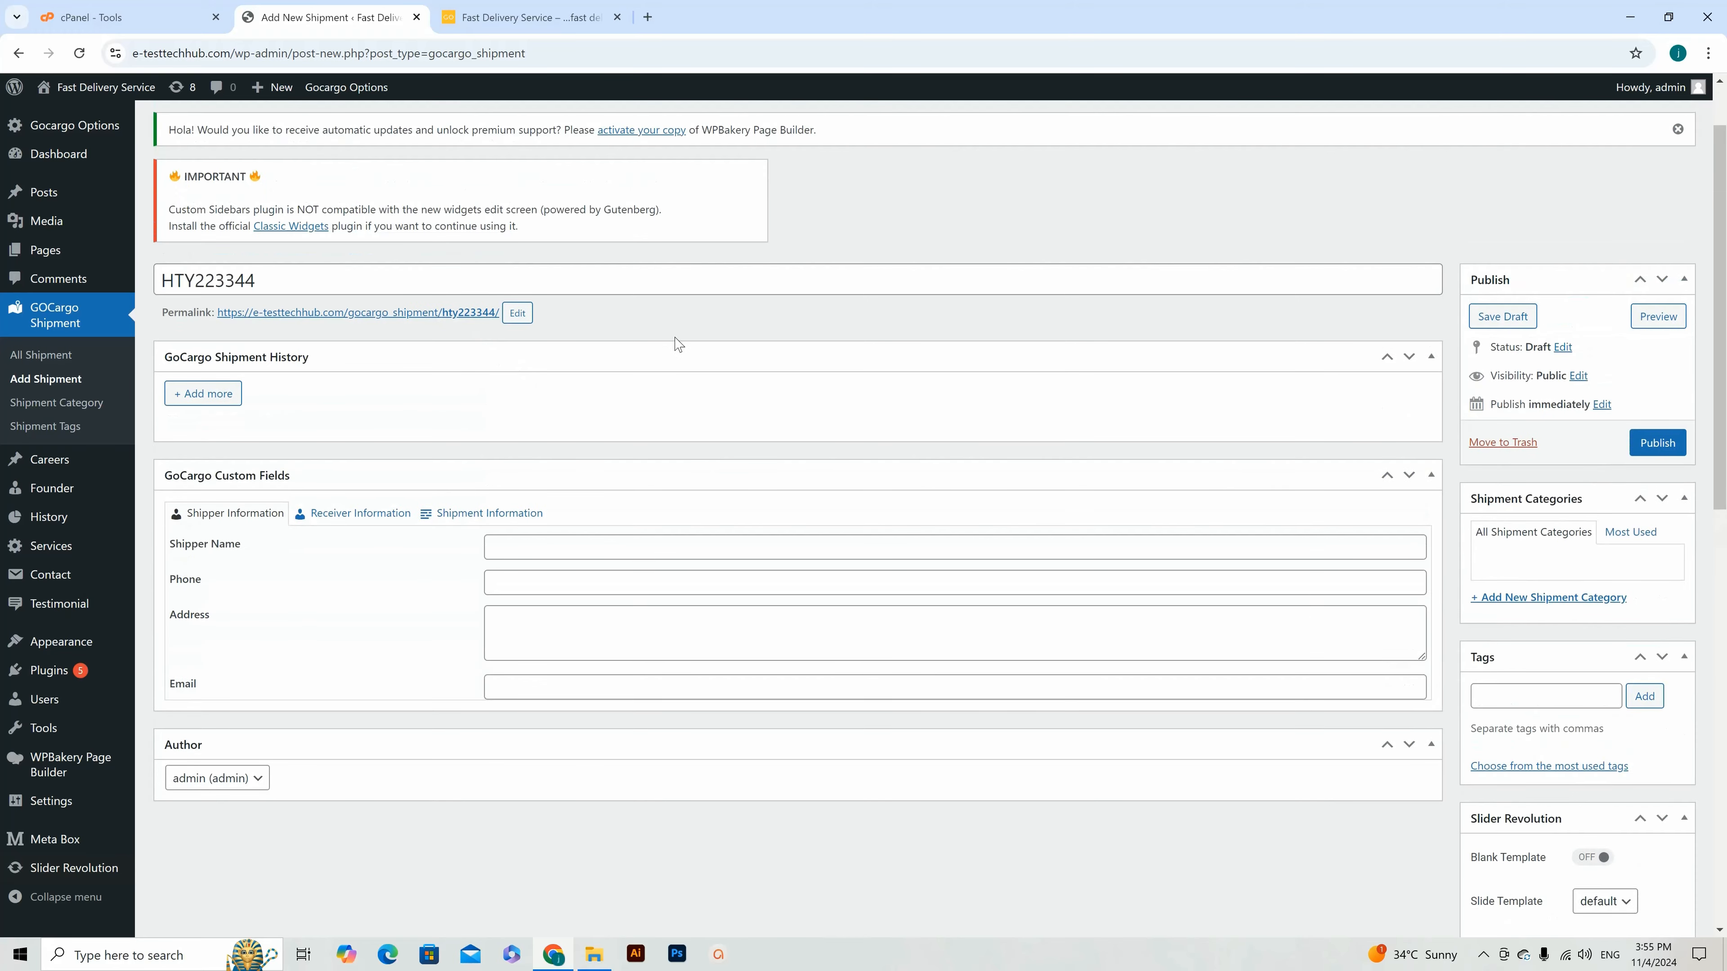
Step: Add a first entry to the GoCargo Shipment History and set its time to 02:00
{"action": "left_click", "coordinate": [203, 394]}
{"action": "left_click", "coordinate": [518, 385]}
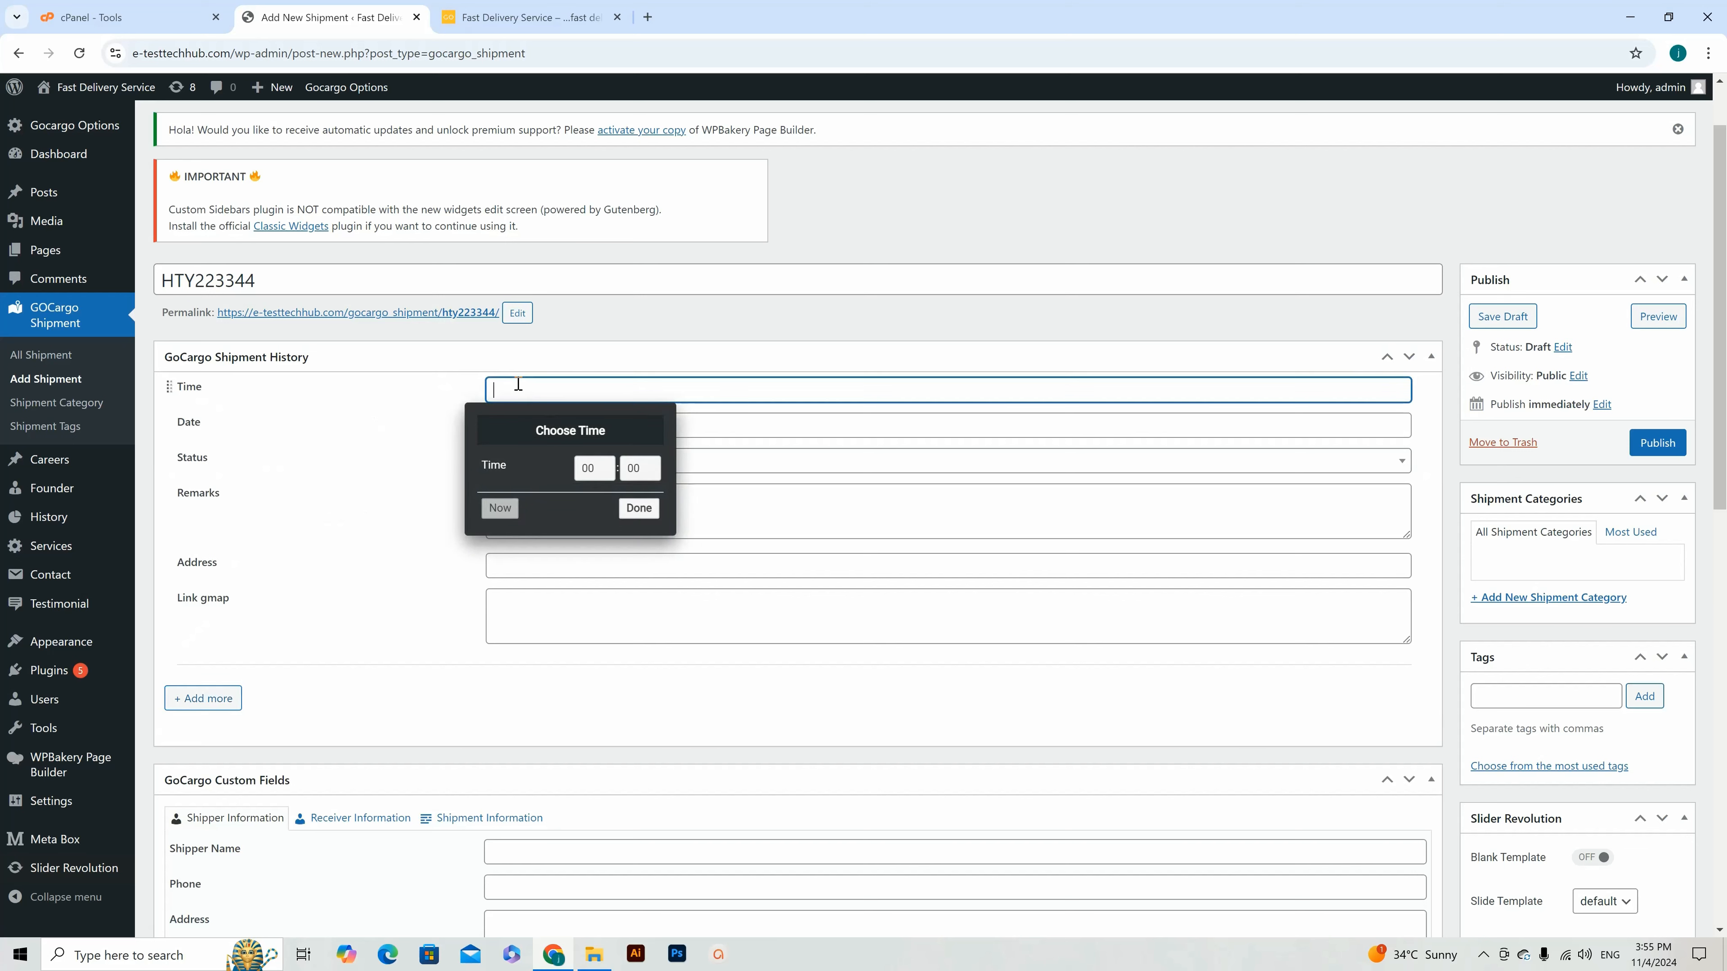
{"action": "left_click", "coordinate": [577, 468]}
{"action": "left_click", "coordinate": [590, 525]}
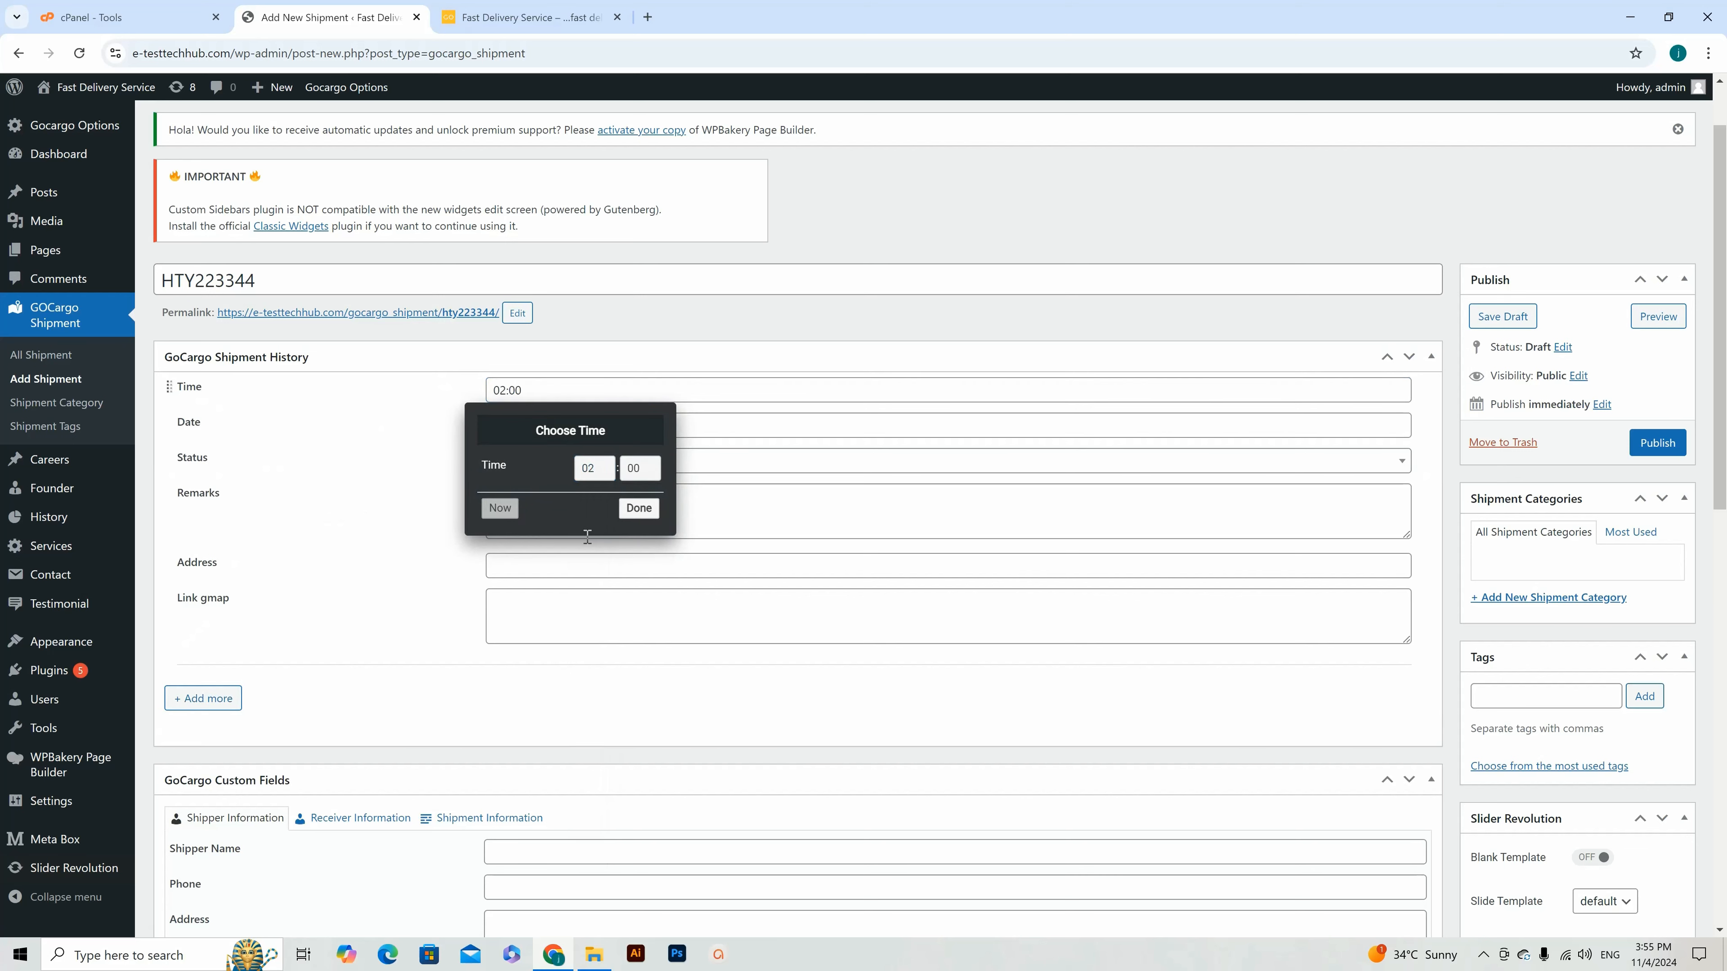
{"action": "left_click", "coordinate": [639, 508]}
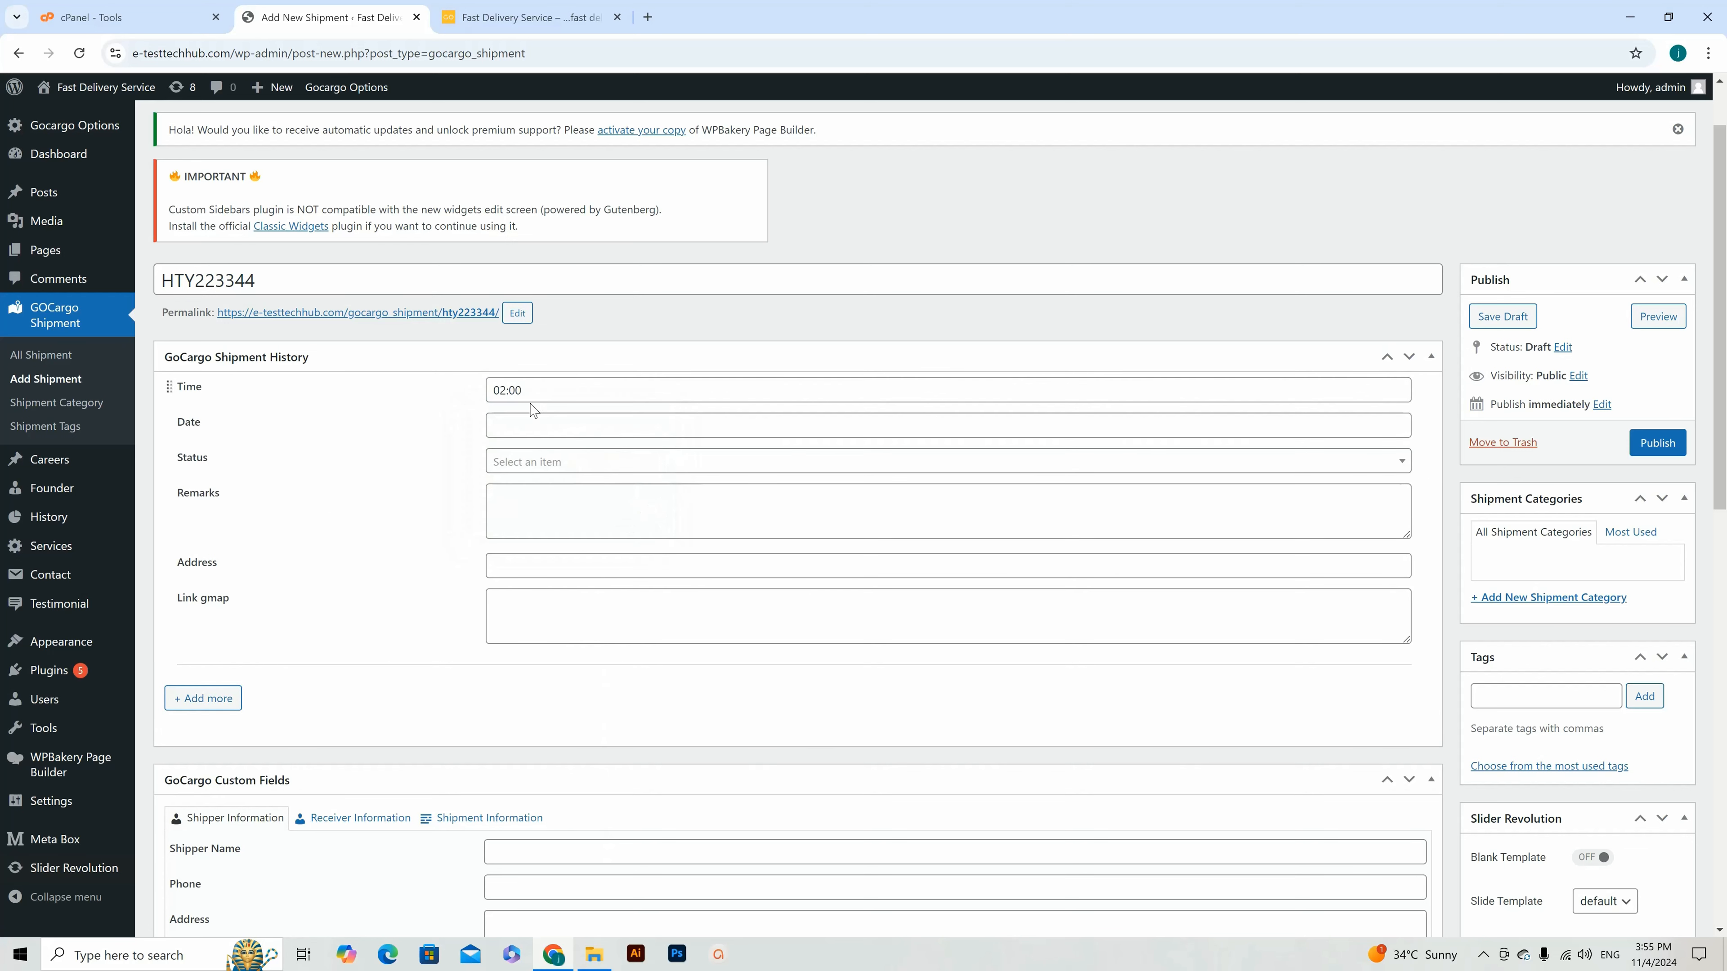
{"action": "left_click", "coordinate": [528, 393]}
Step: Set the first history entry's date to Nov 02, 2024 and its status to Info Received
{"action": "left_click", "coordinate": [789, 430]}
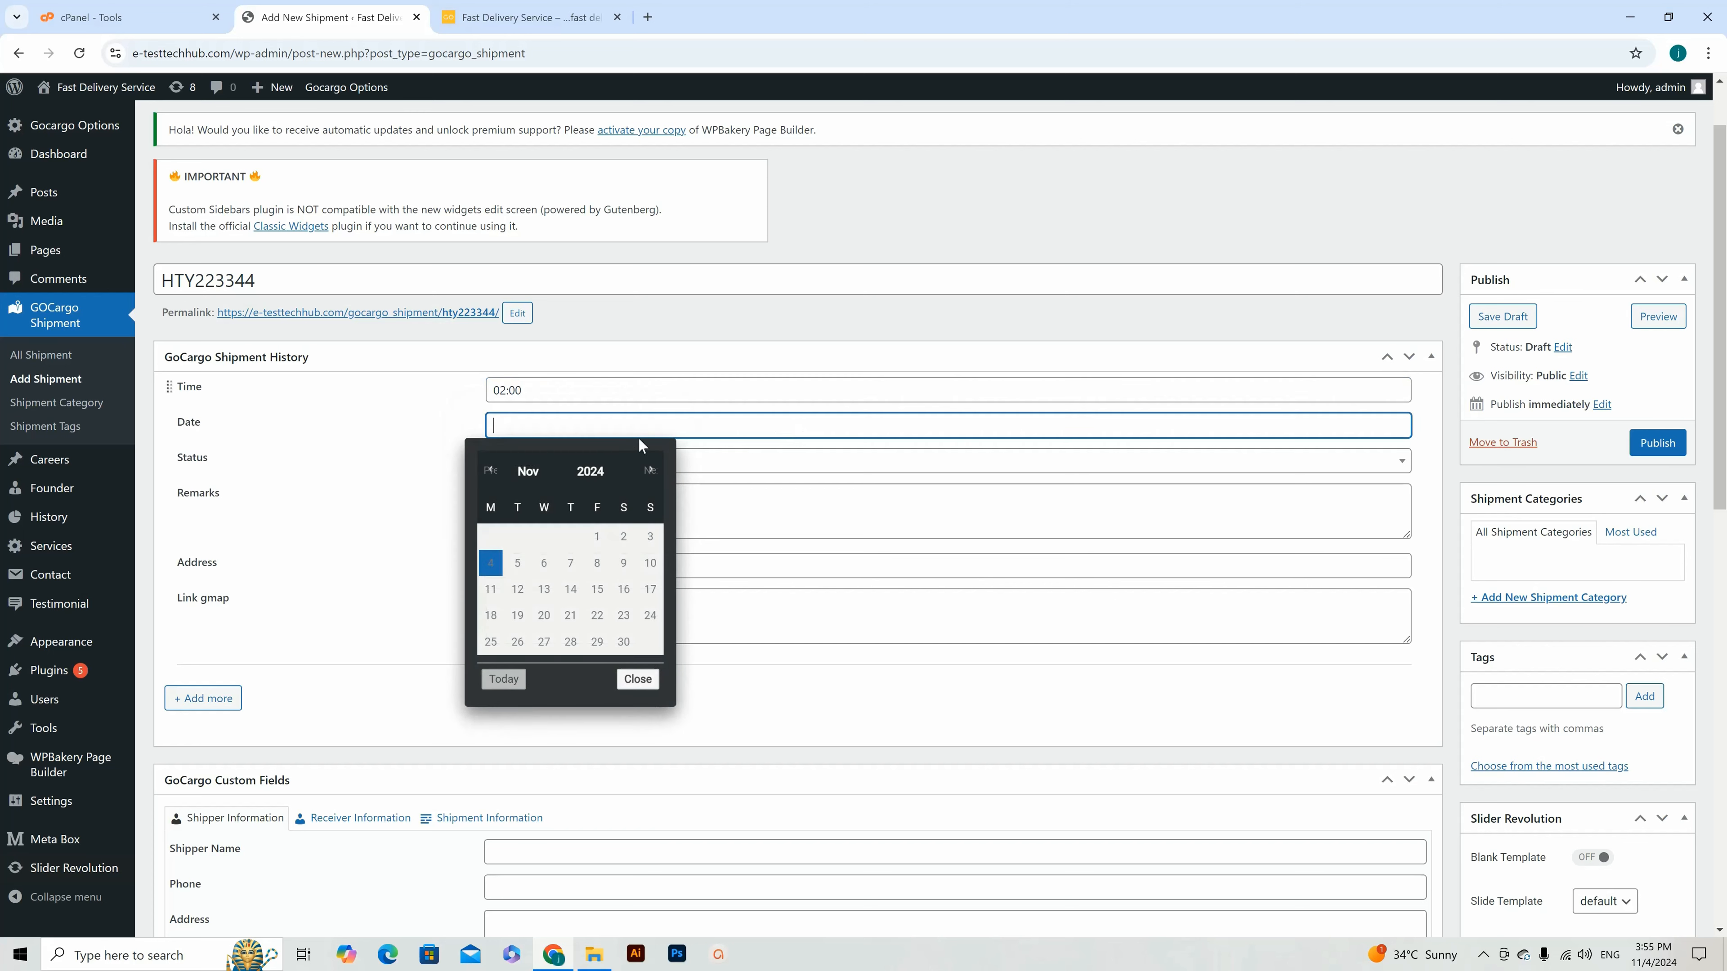
{"action": "left_click", "coordinate": [623, 536]}
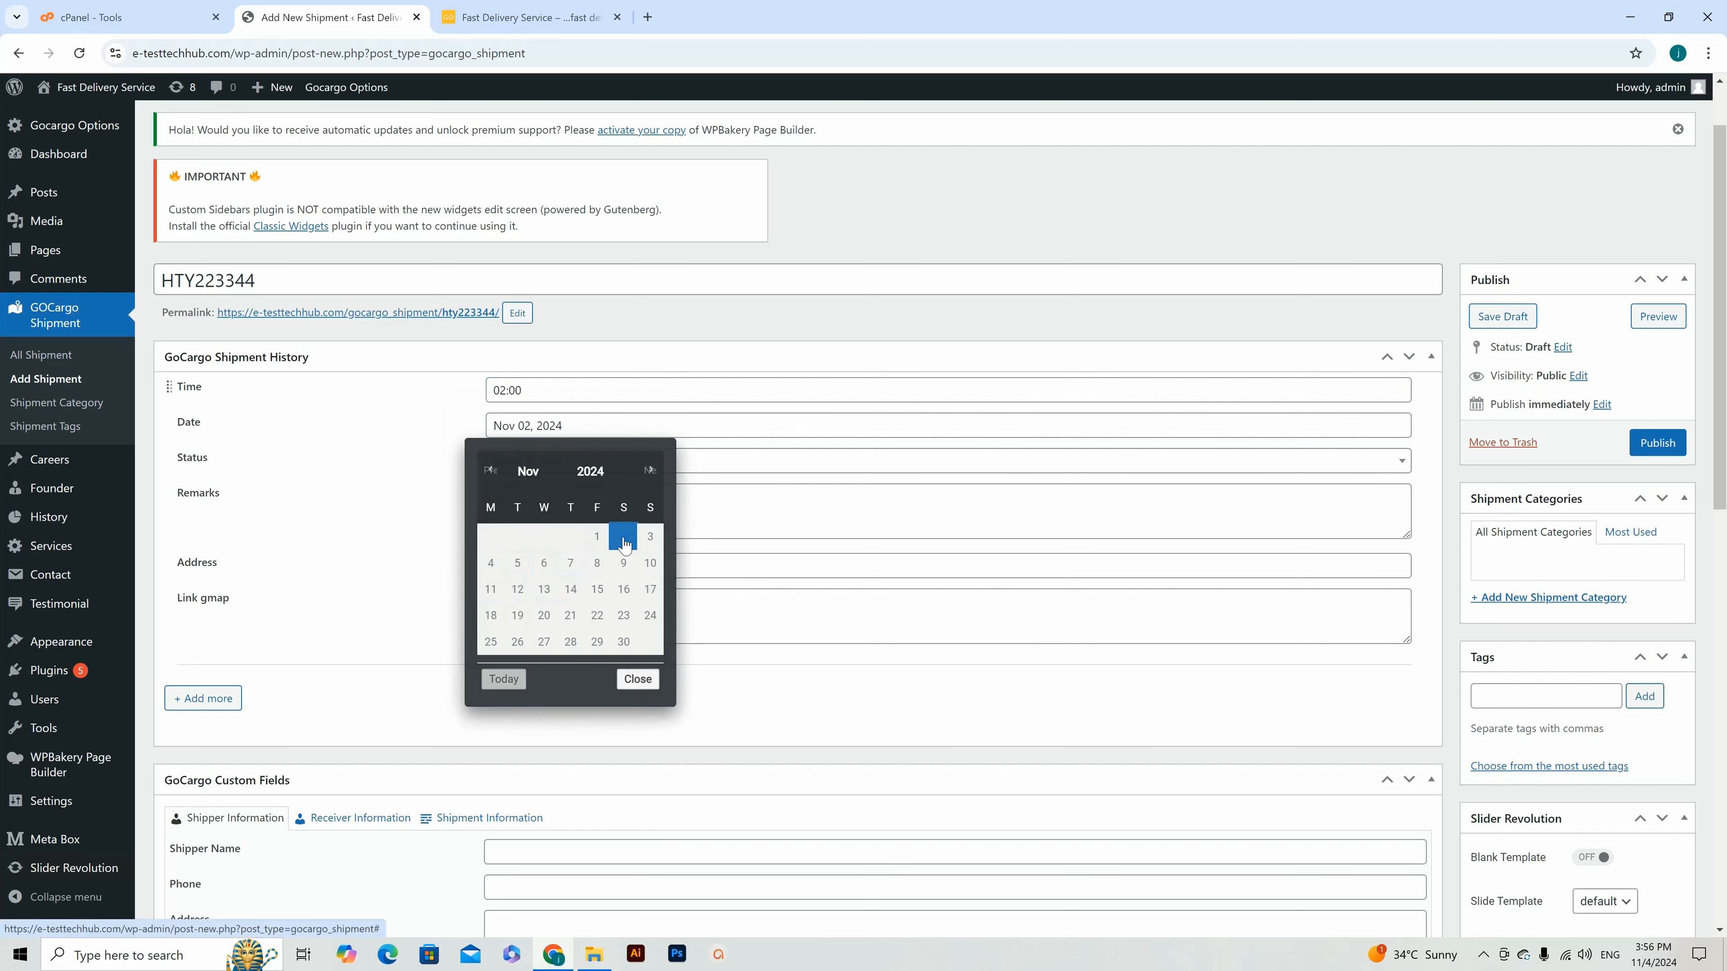
{"action": "left_click", "coordinate": [522, 460]}
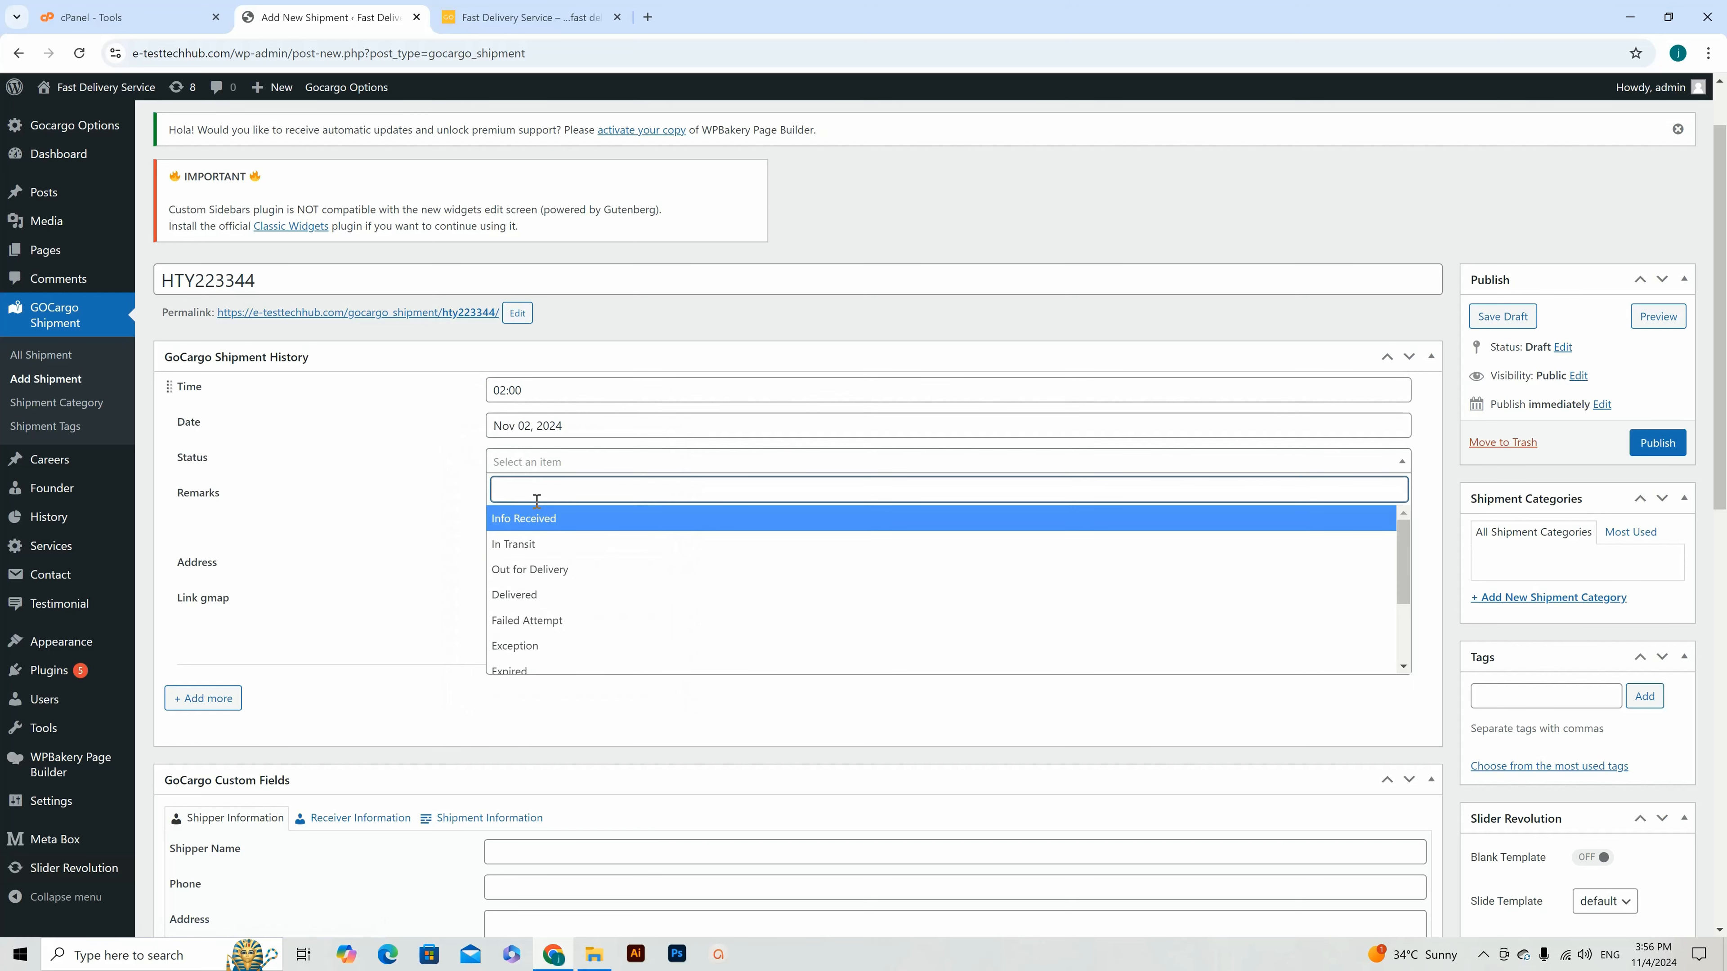
{"action": "left_click", "coordinate": [541, 524]}
{"action": "left_click", "coordinate": [569, 513]}
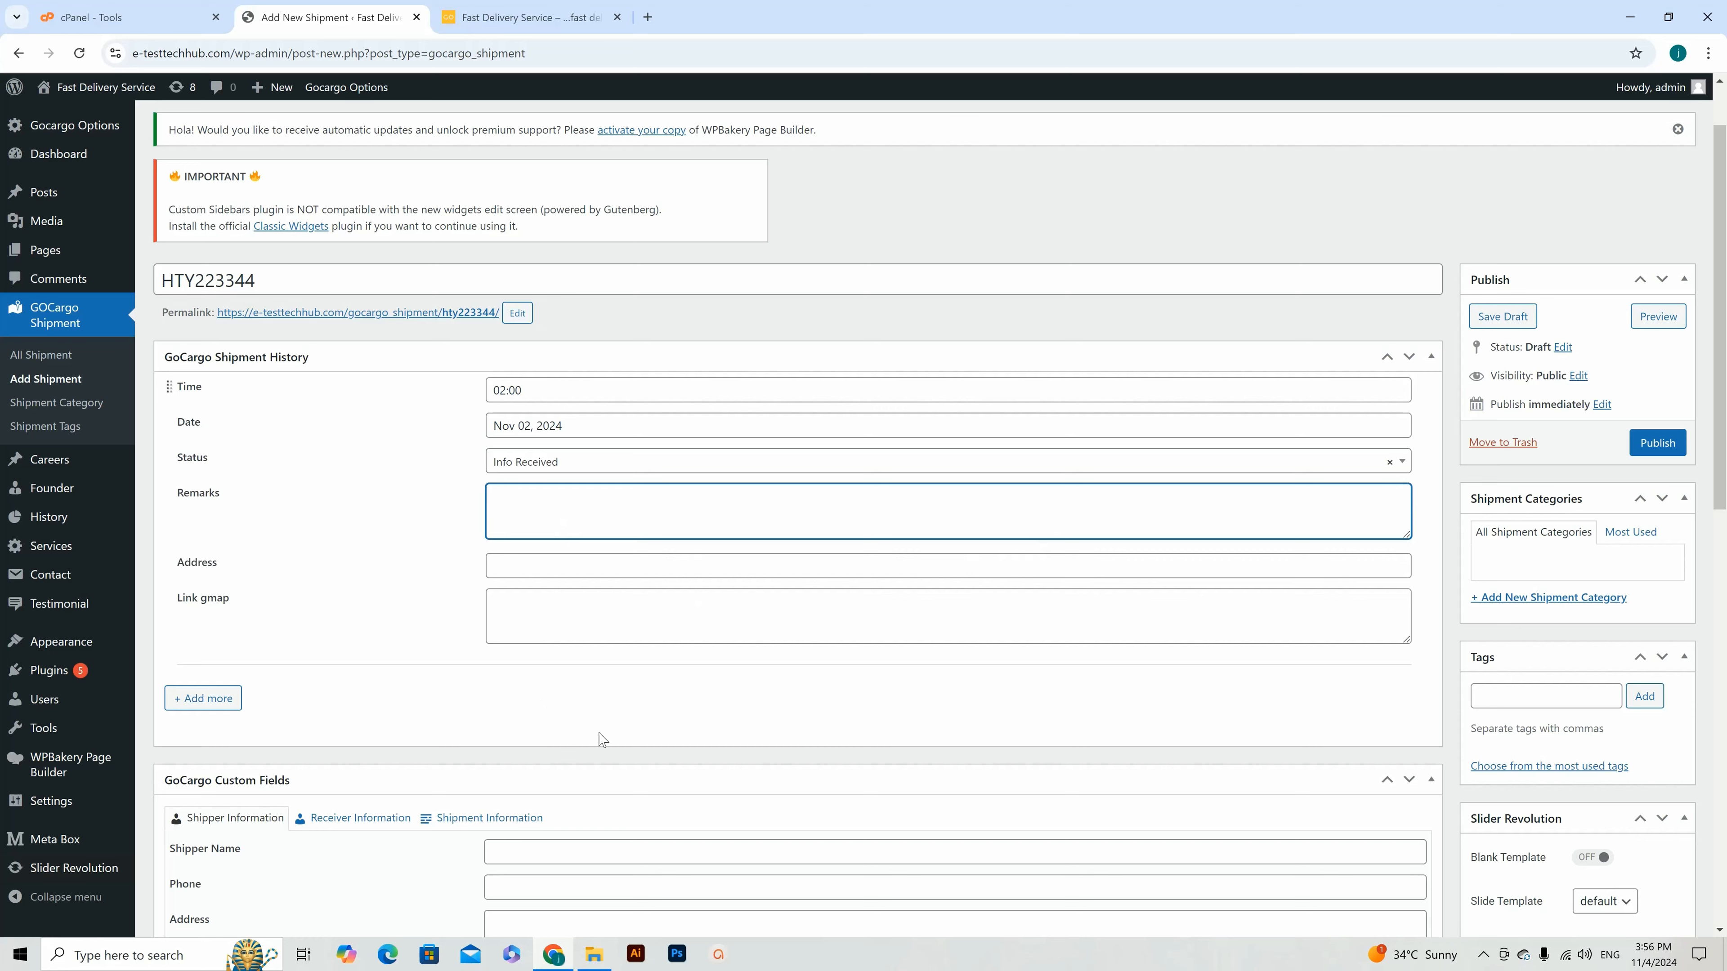
{"action": "left_click", "coordinate": [835, 763]}
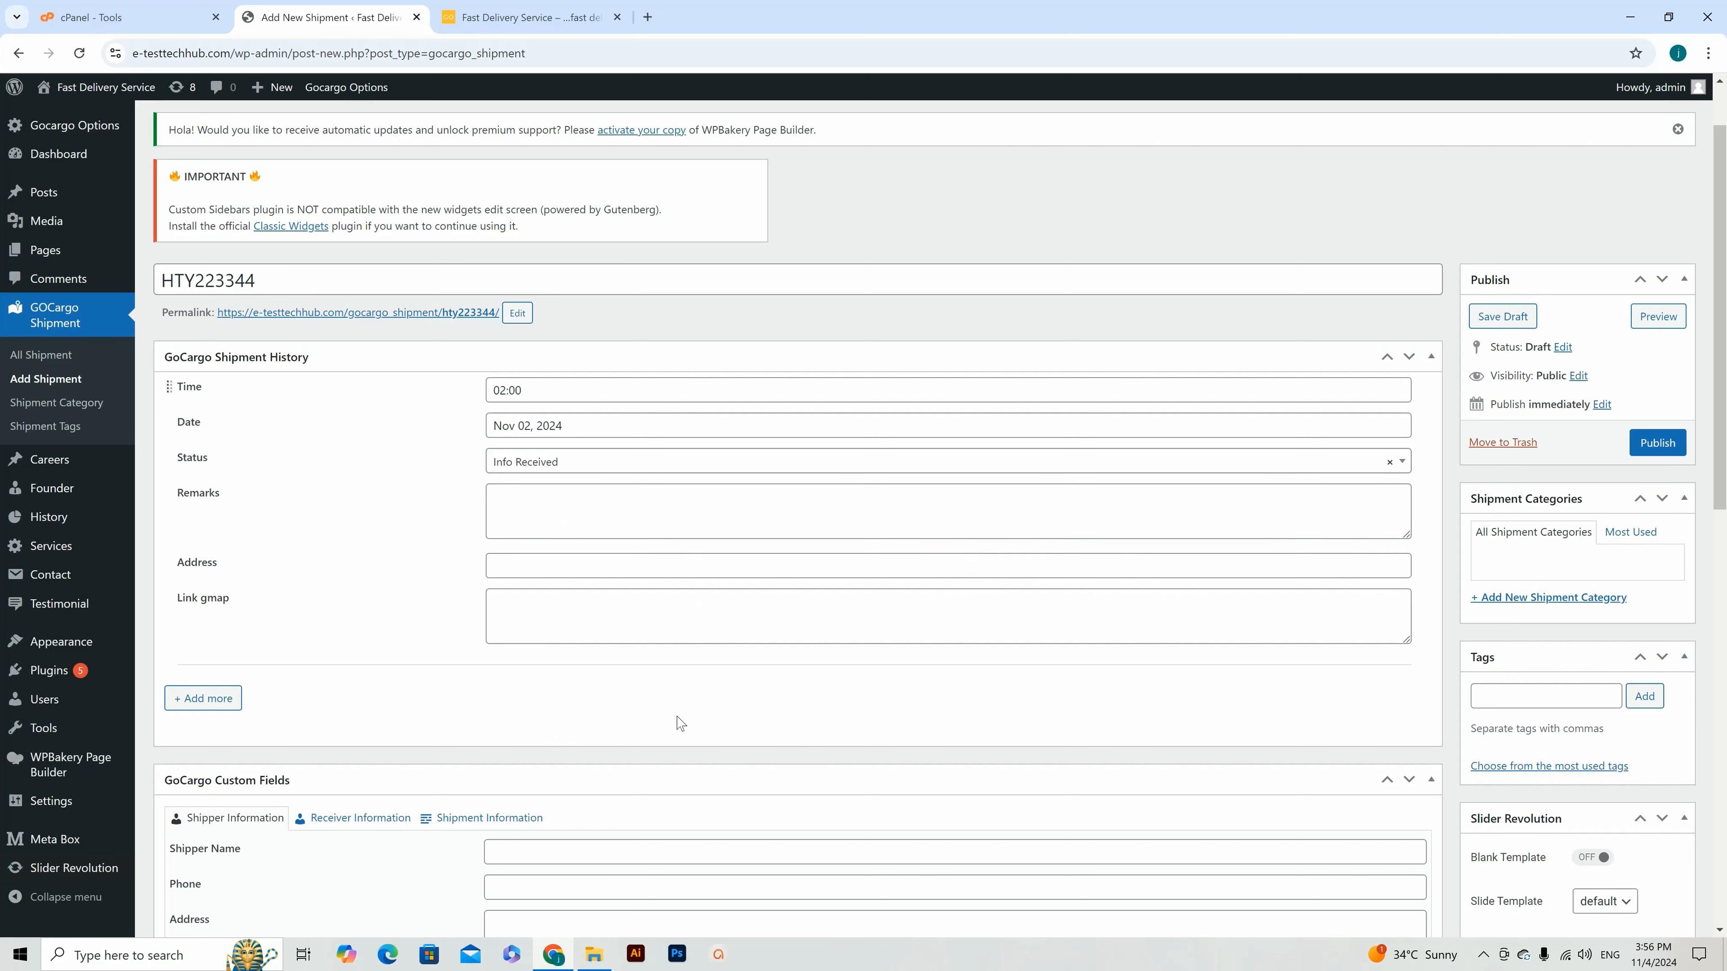
Step: Add a second shipment history entry and set its time to 03:00
{"action": "left_click", "coordinate": [204, 700]}
{"action": "scroll", "coordinate": [657, 683], "scroll_direction": "down", "scroll_amount": 3}
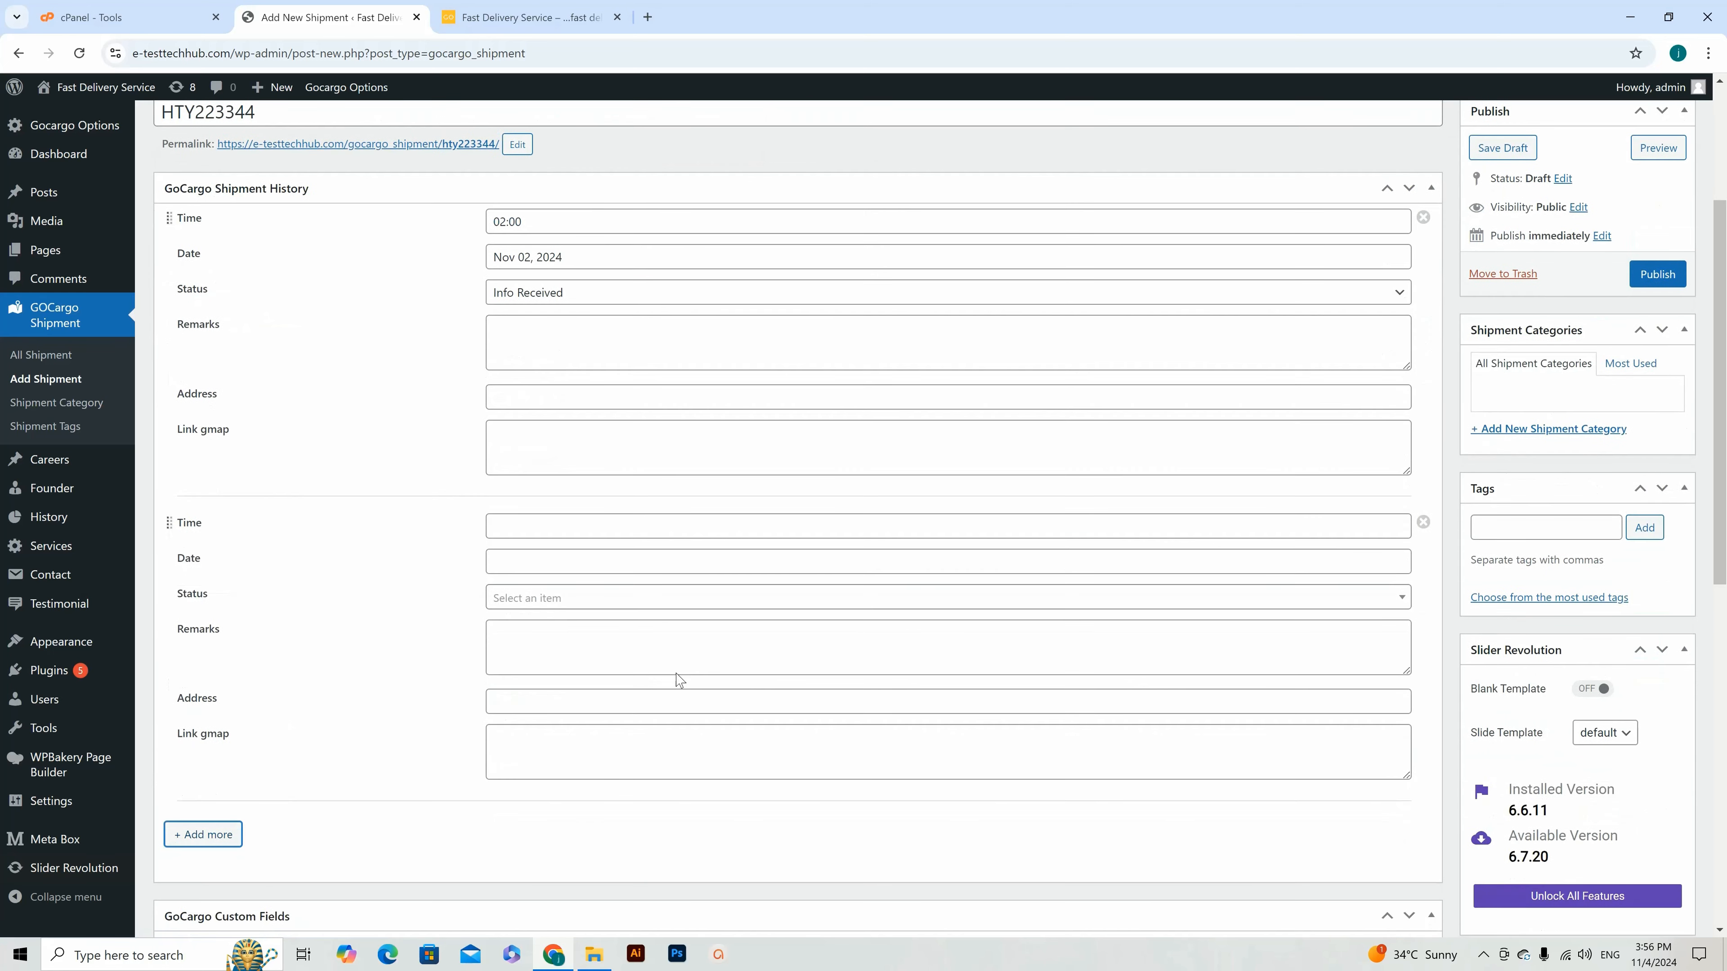
{"action": "left_click", "coordinate": [509, 527]}
{"action": "left_click", "coordinate": [588, 602]}
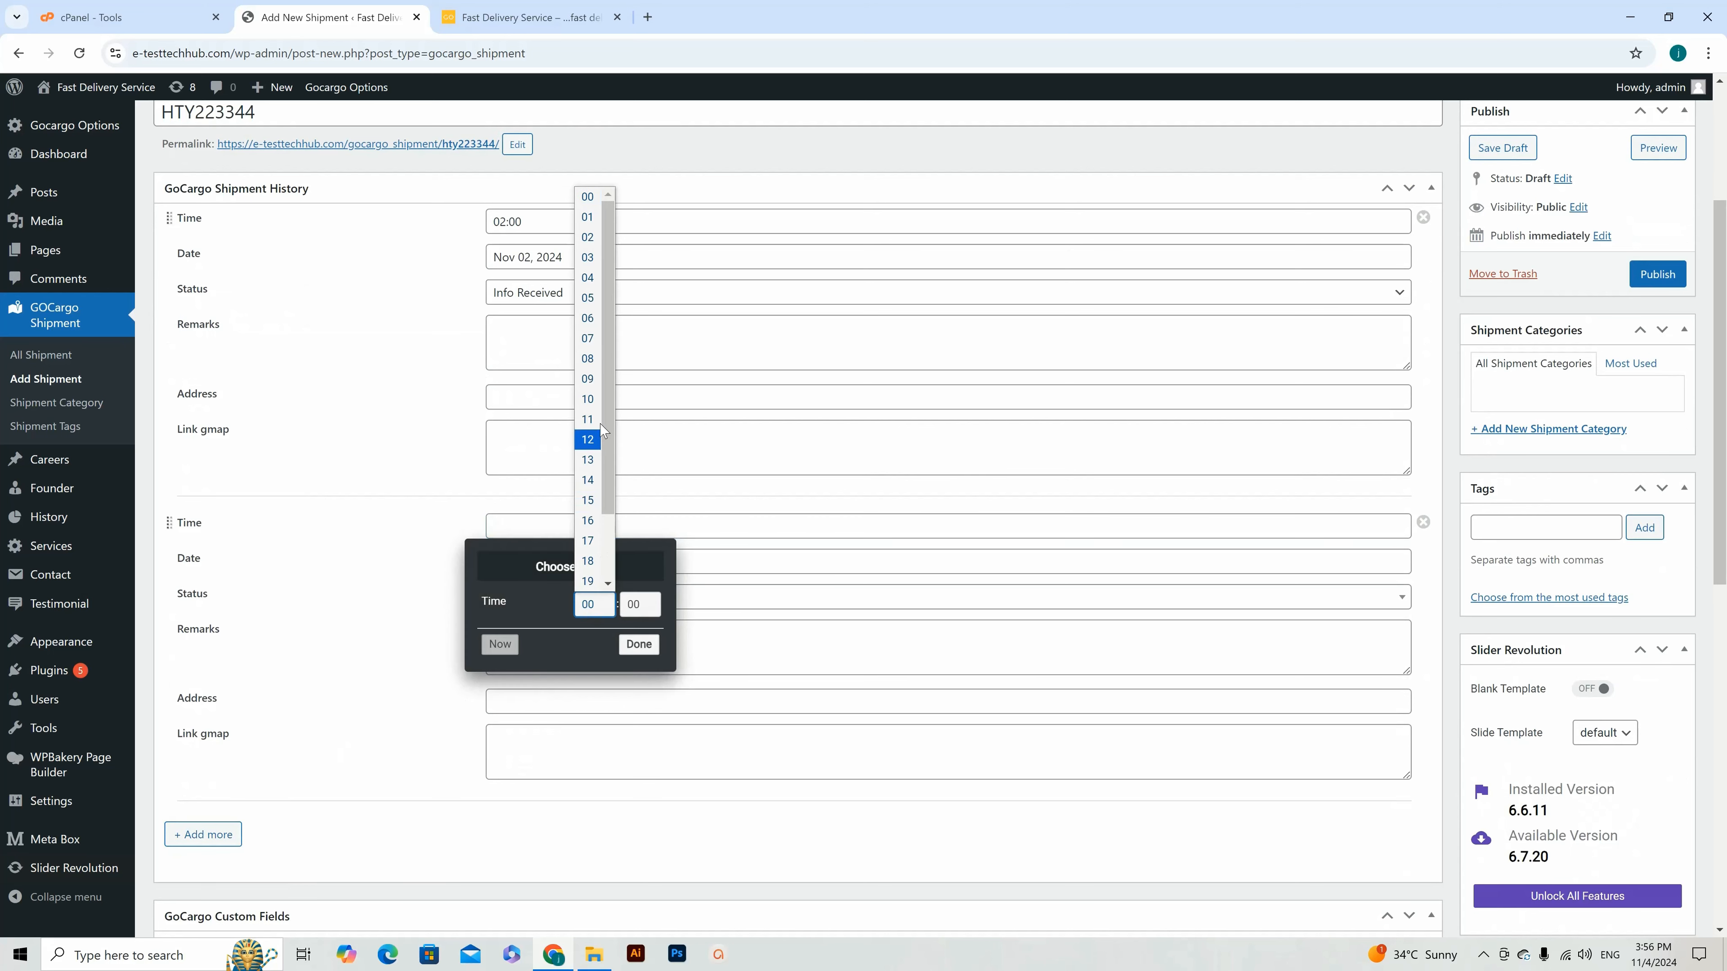
{"action": "left_click", "coordinate": [588, 257]}
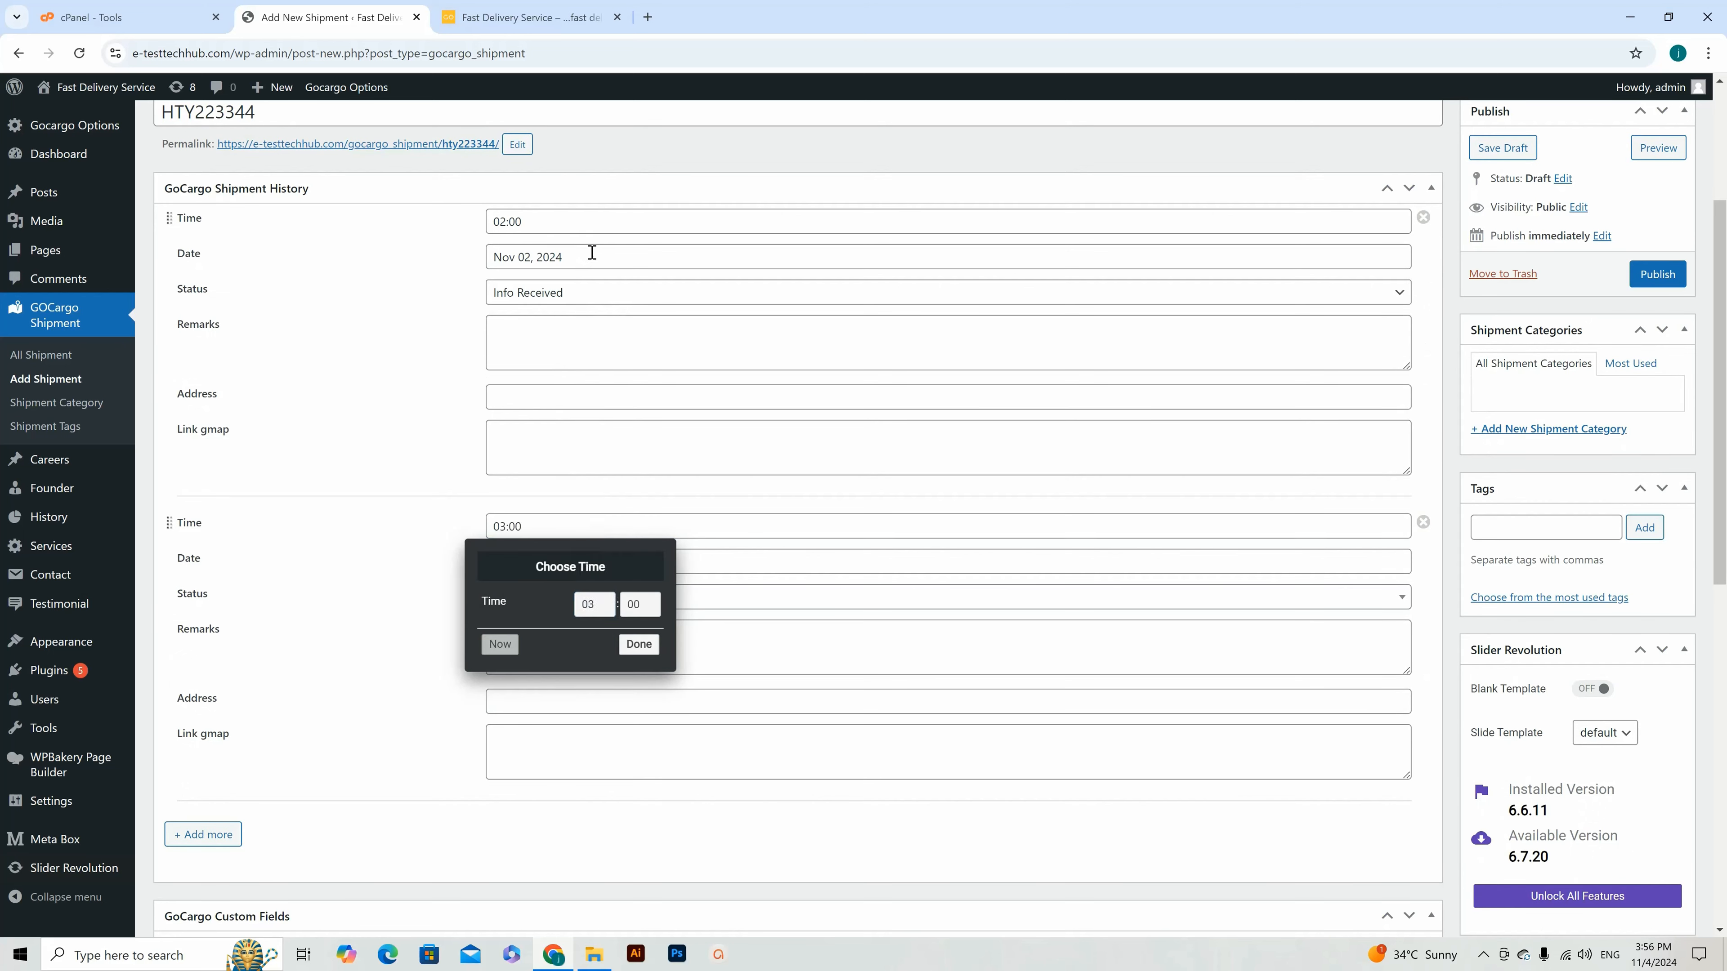
{"action": "left_click", "coordinate": [636, 607]}
{"action": "left_click", "coordinate": [639, 607]}
{"action": "left_click", "coordinate": [805, 641]}
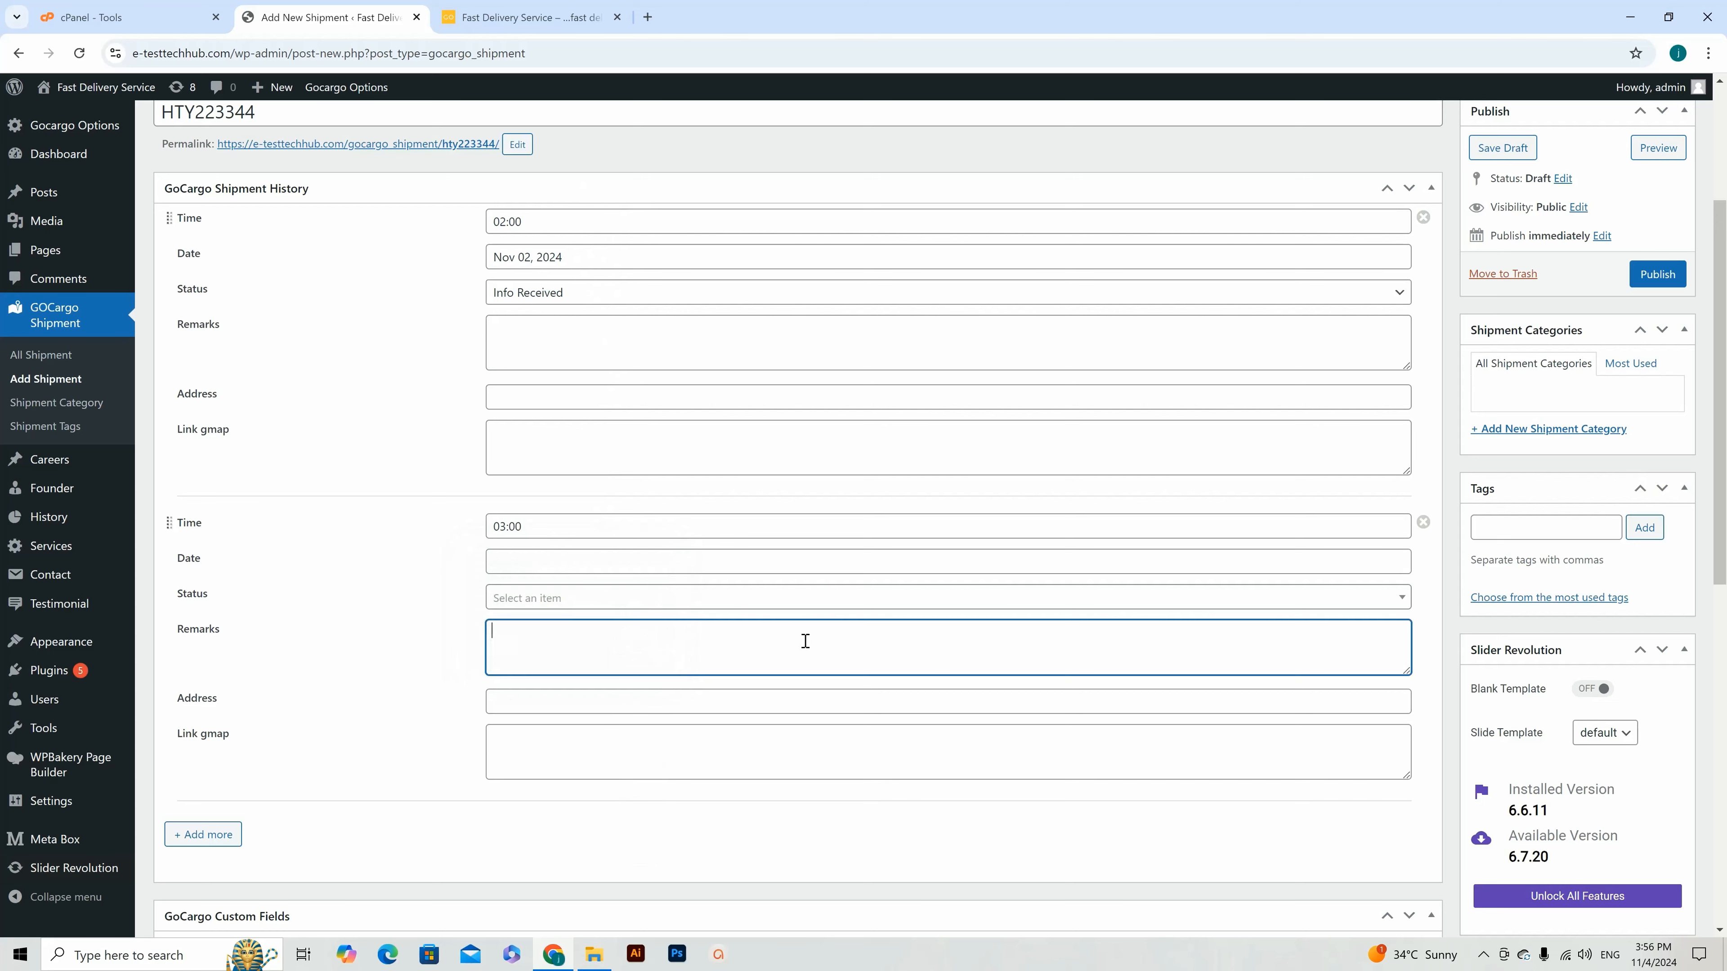
Step: Try to set the second history entry's date to November 3, 2024, checking the first entry's date as well
{"action": "left_click", "coordinate": [536, 562]}
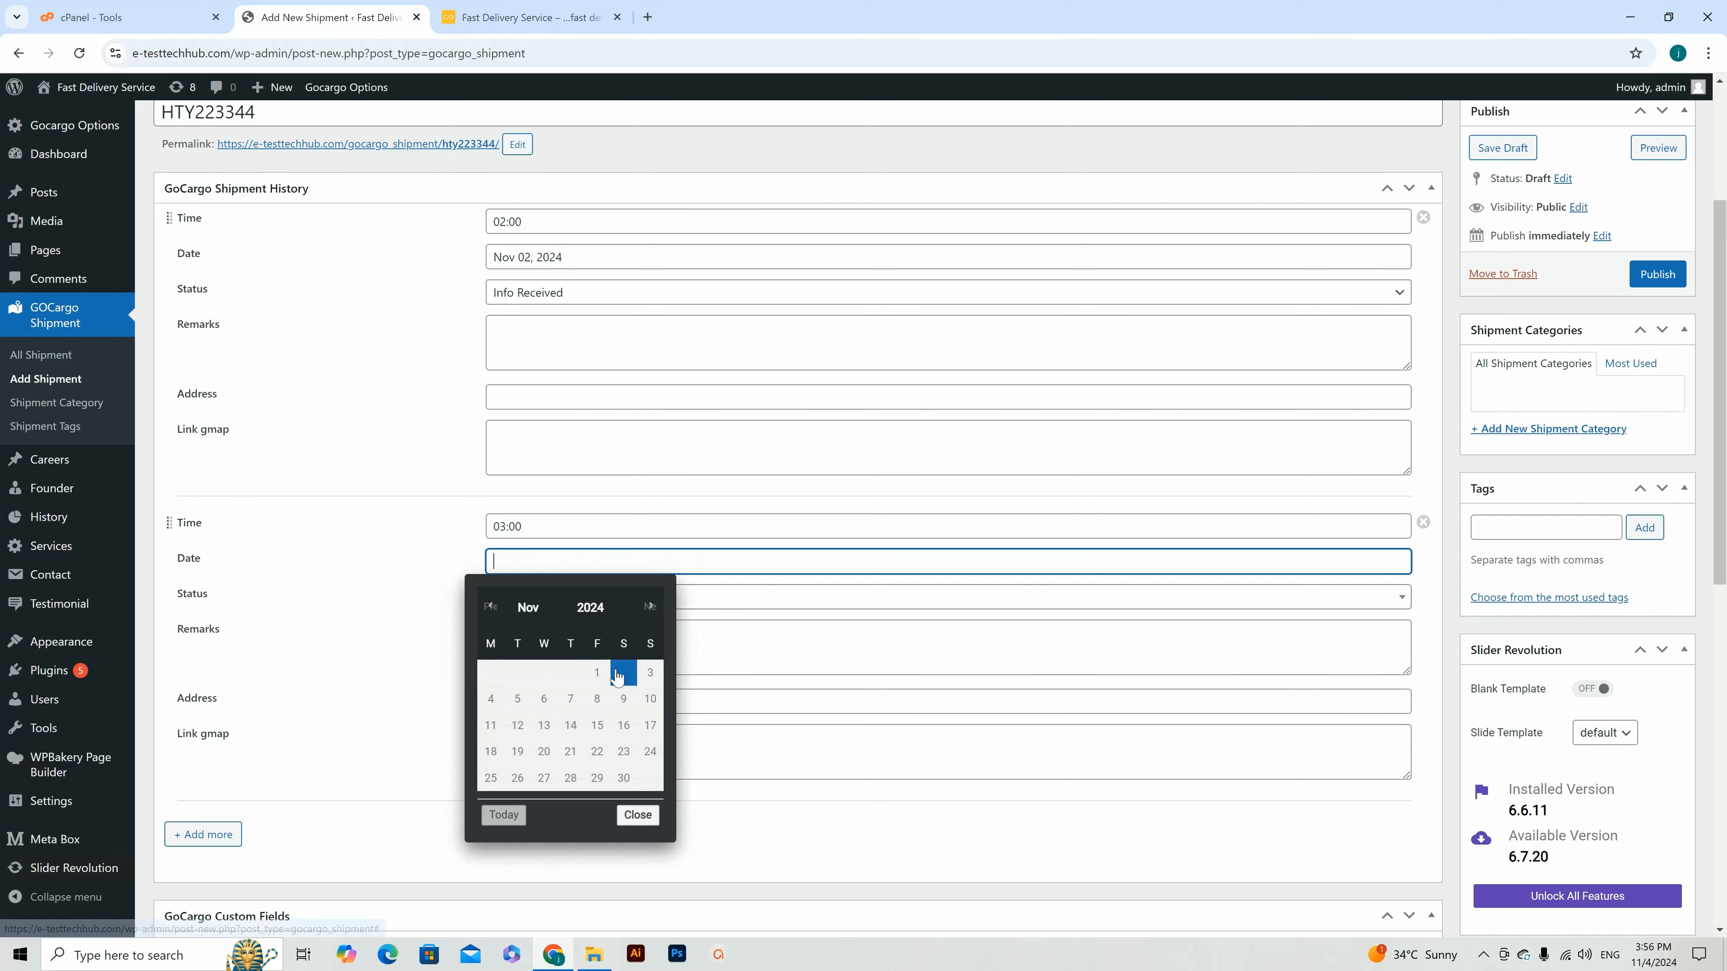
{"action": "left_click", "coordinate": [650, 673]}
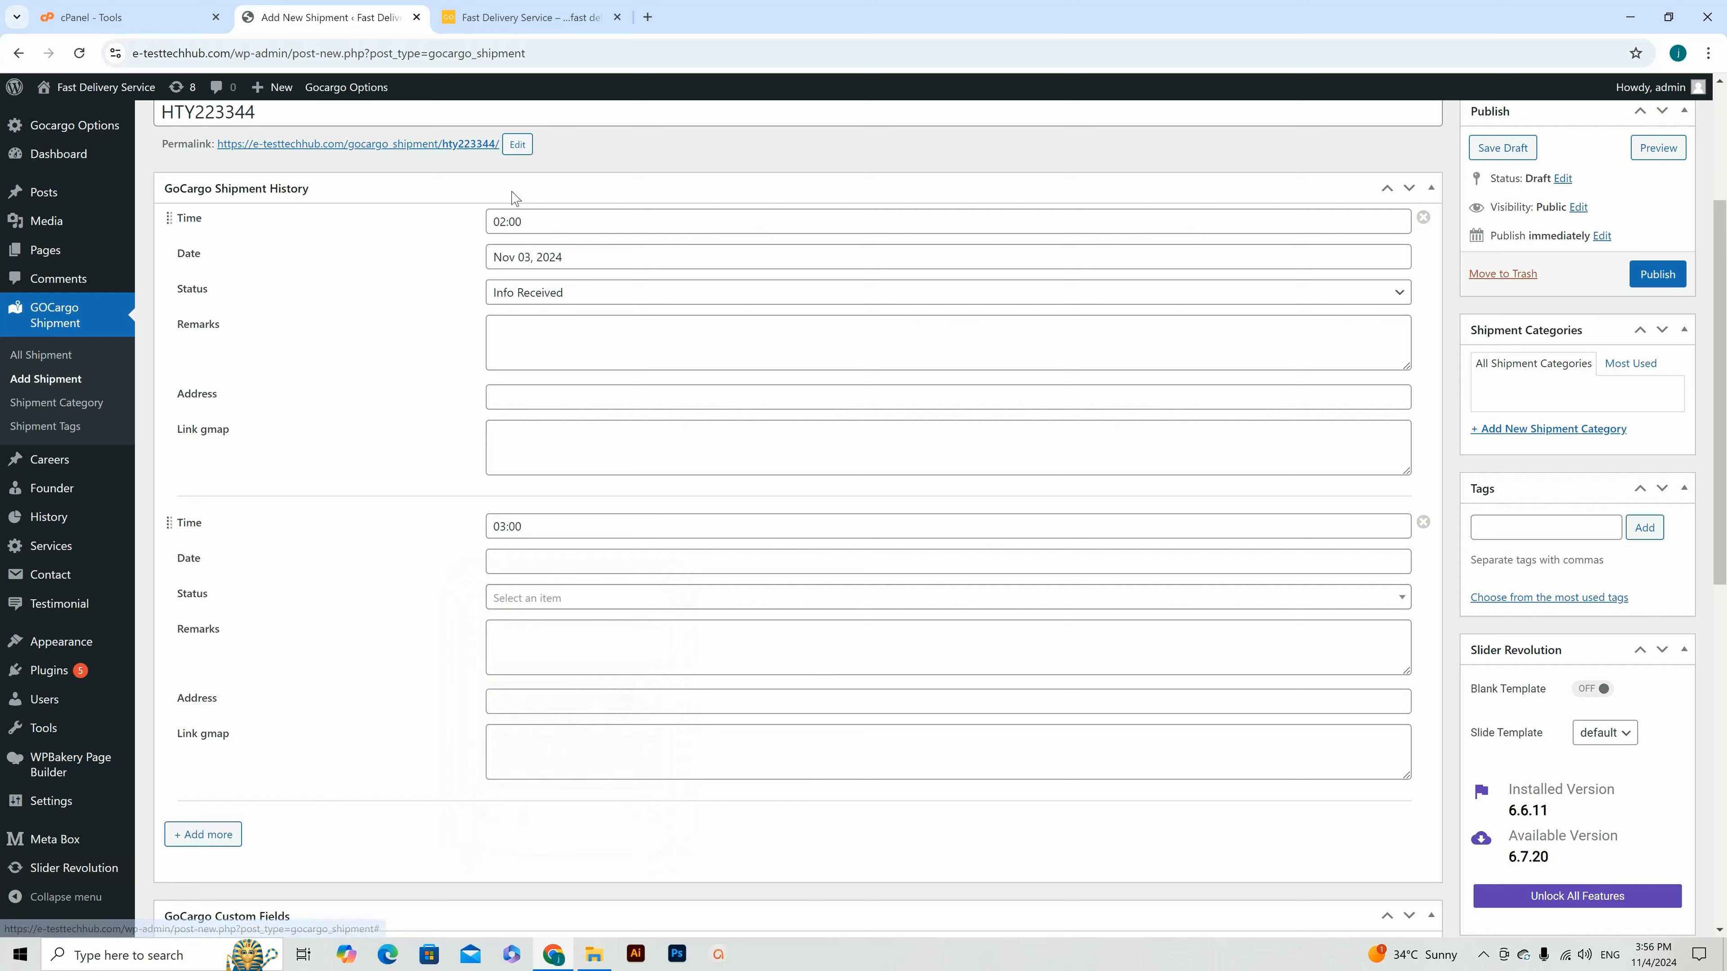
{"action": "left_click", "coordinate": [508, 257]}
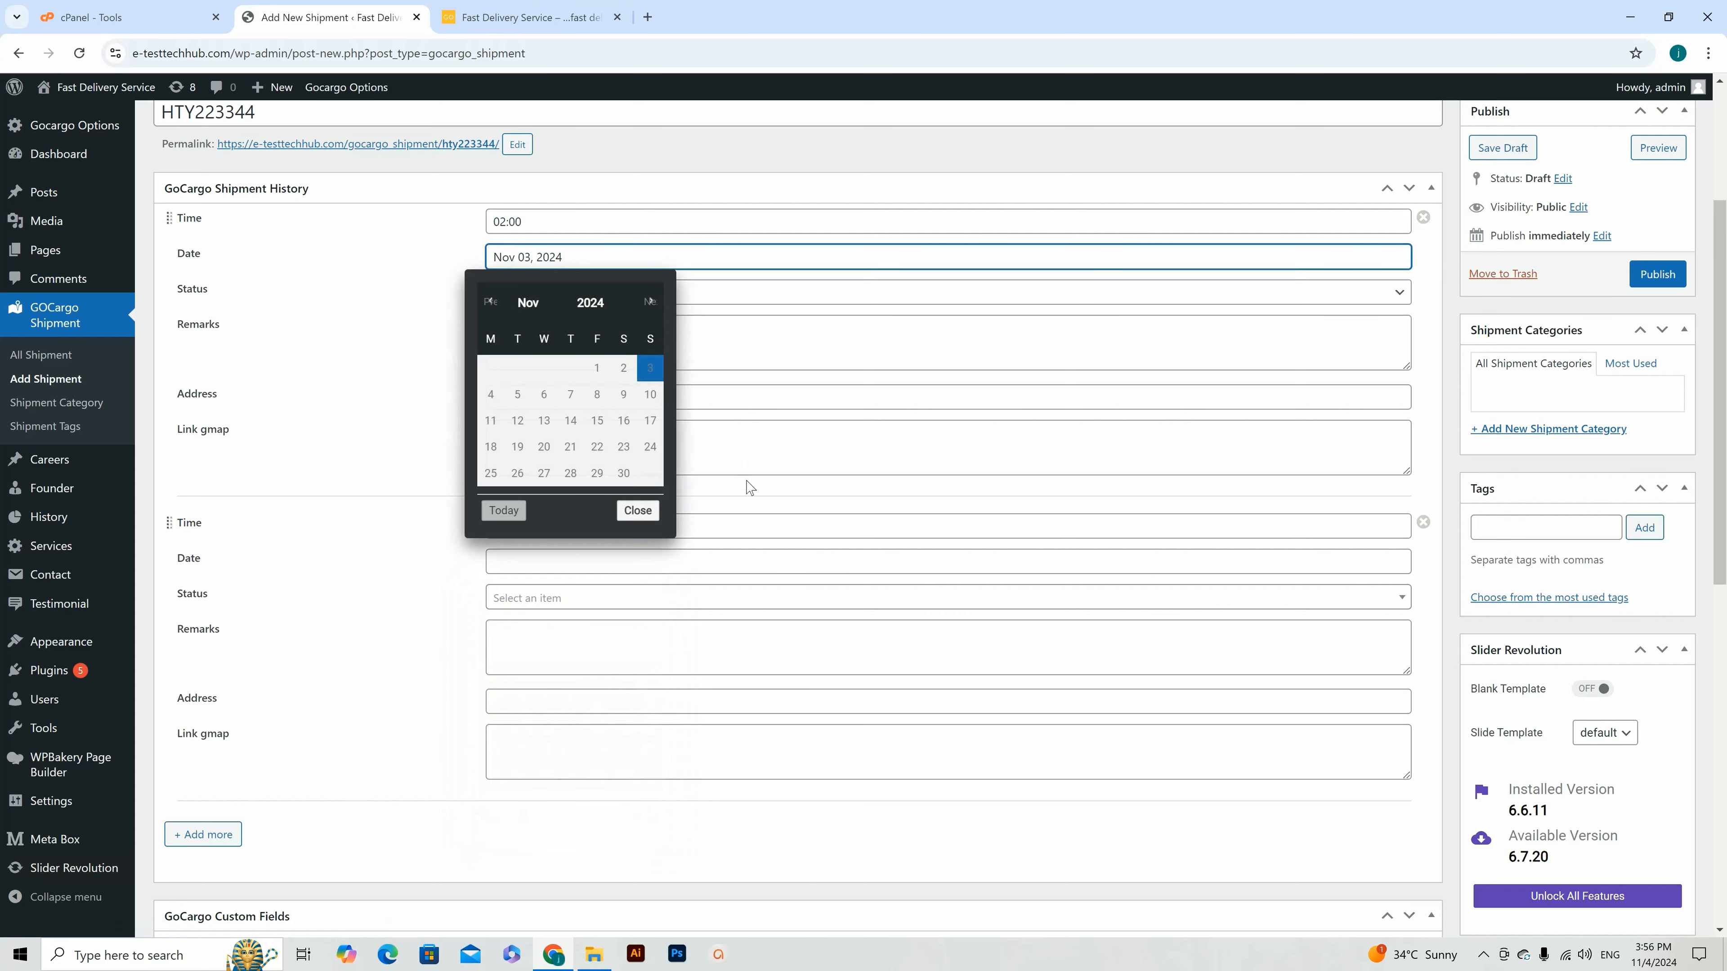
{"action": "left_click", "coordinate": [564, 559]}
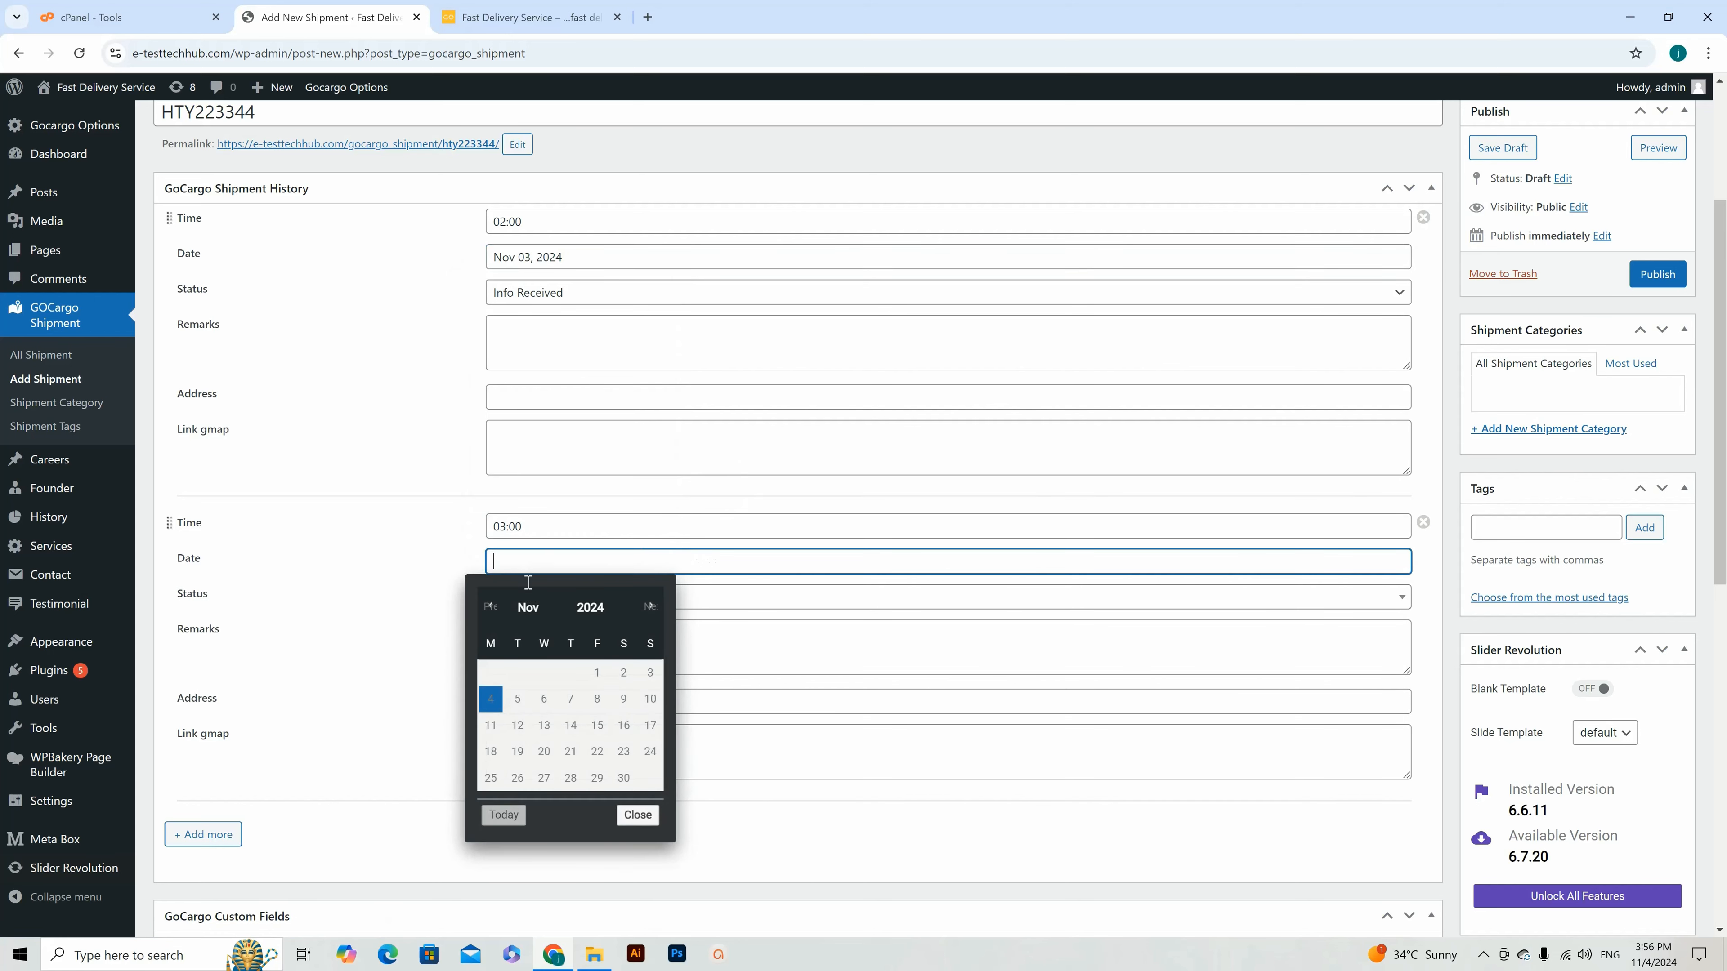
{"action": "scroll", "coordinate": [1254, 211], "scroll_direction": "up", "scroll_amount": 4}
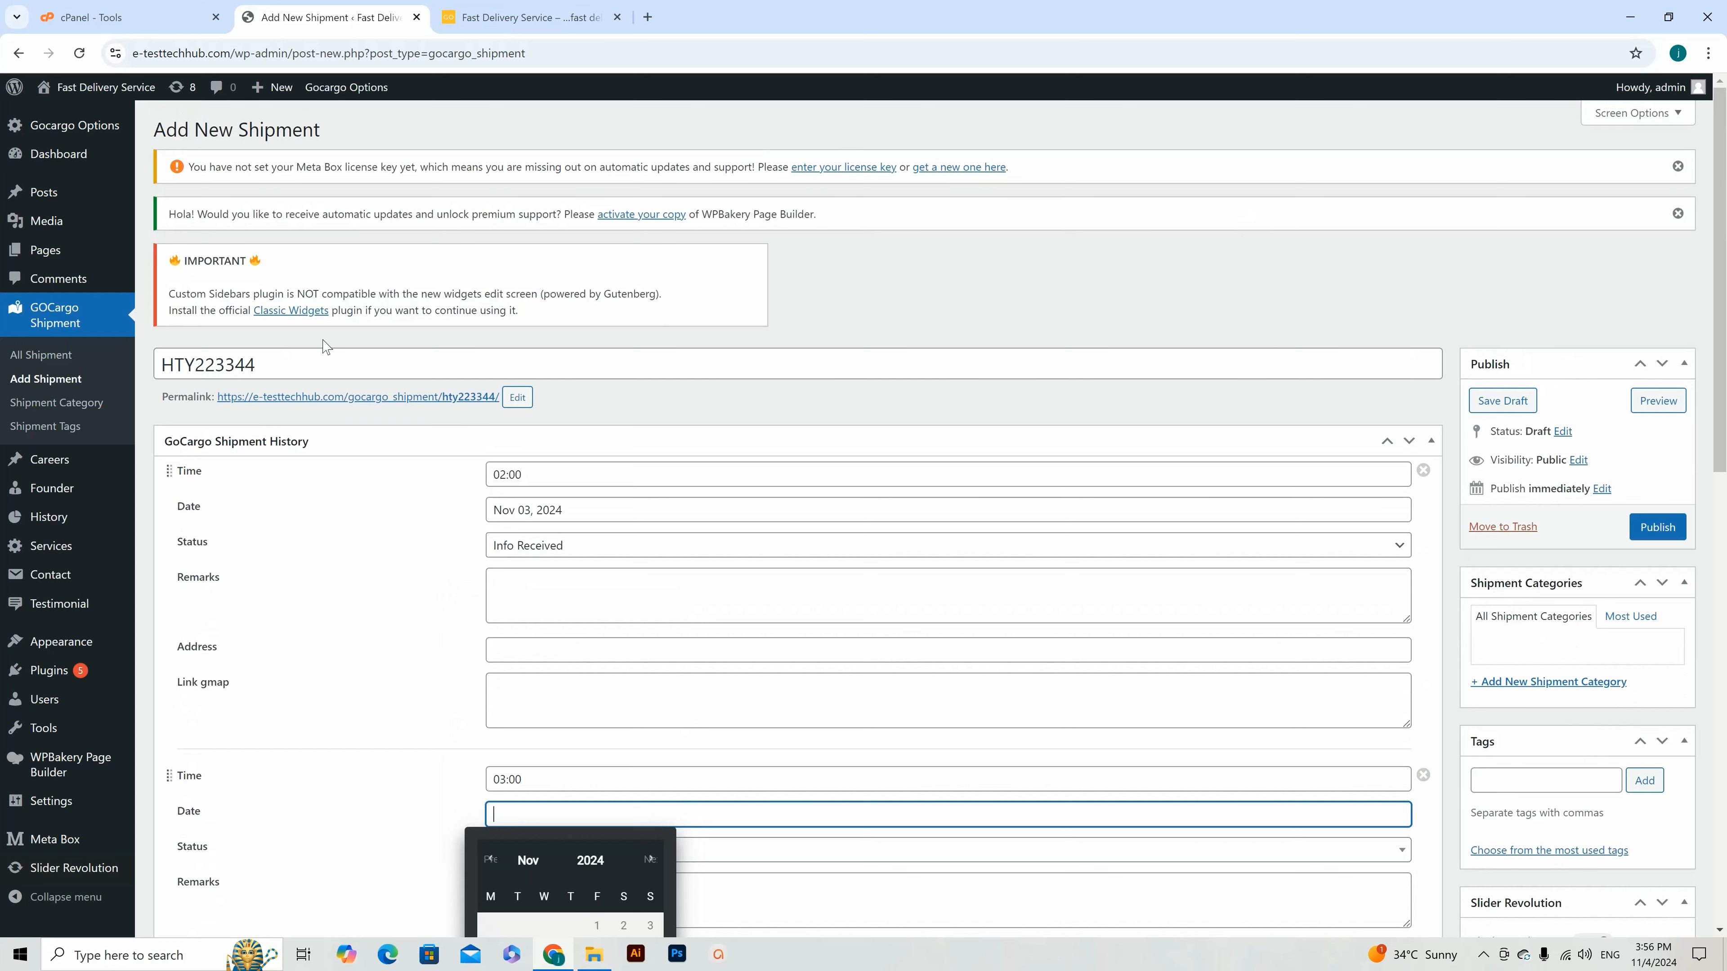
{"action": "scroll", "coordinate": [343, 497], "scroll_direction": "down", "scroll_amount": 5}
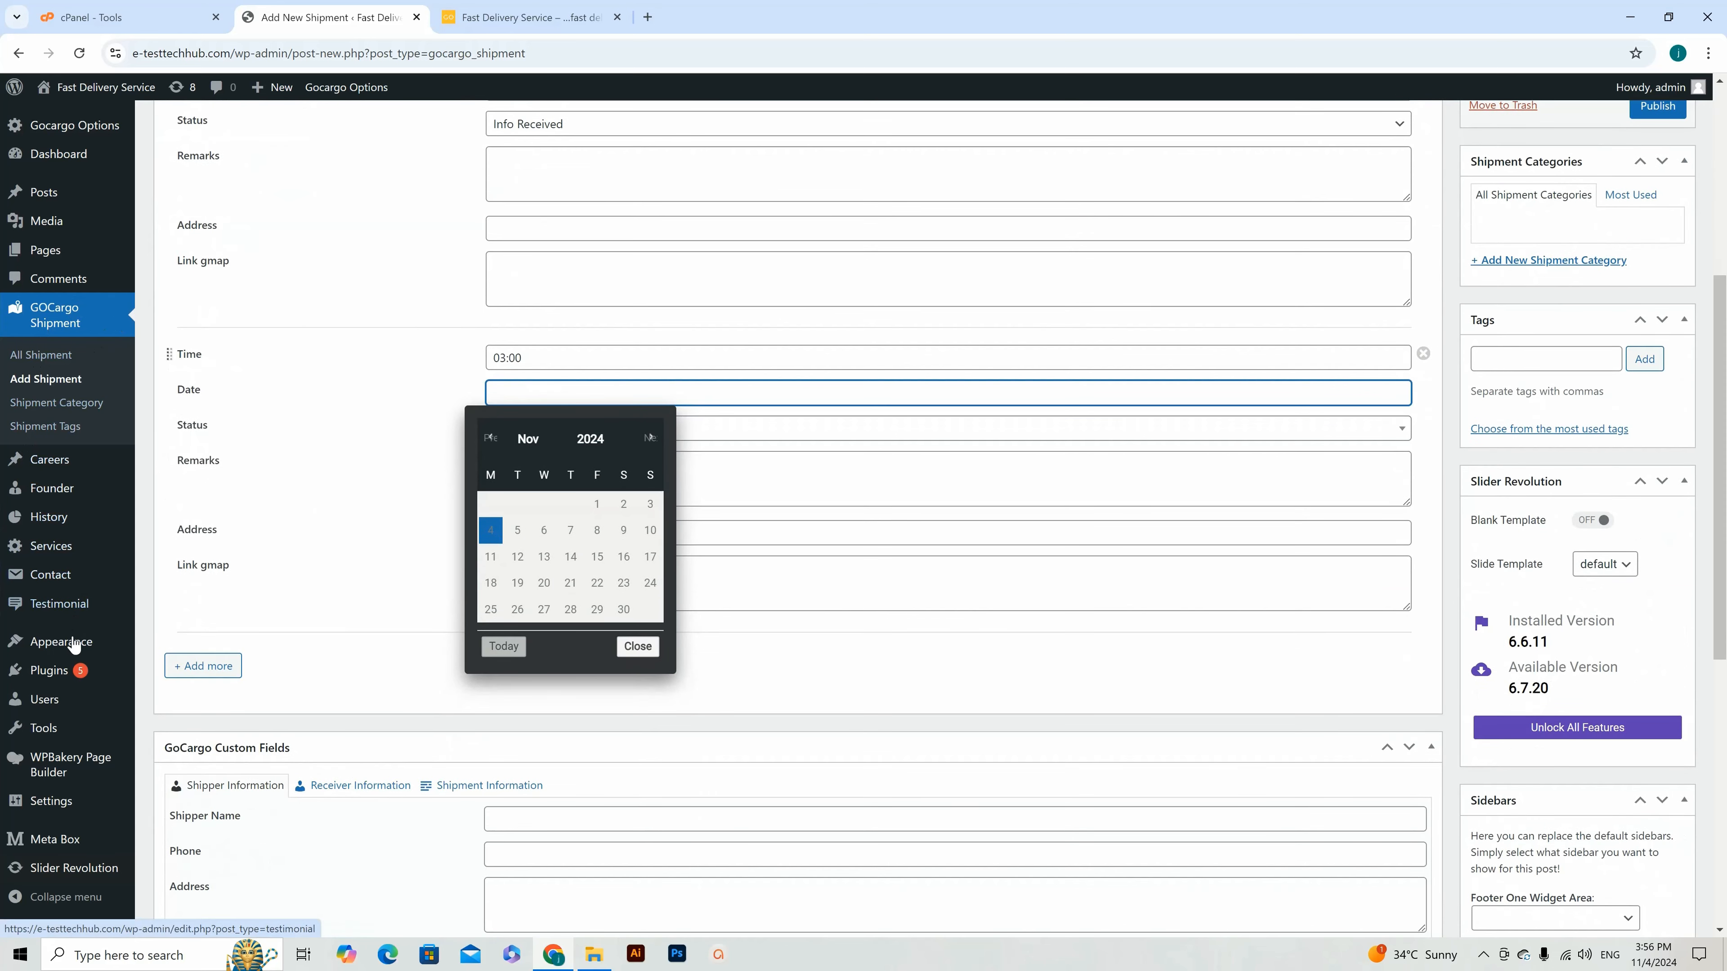
Step: Leave the new shipment without saving and open the list of installed plugins
{"action": "mouse_move", "coordinate": [70, 672]}
{"action": "scroll", "coordinate": [70, 672], "scroll_direction": "down", "scroll_amount": 1}
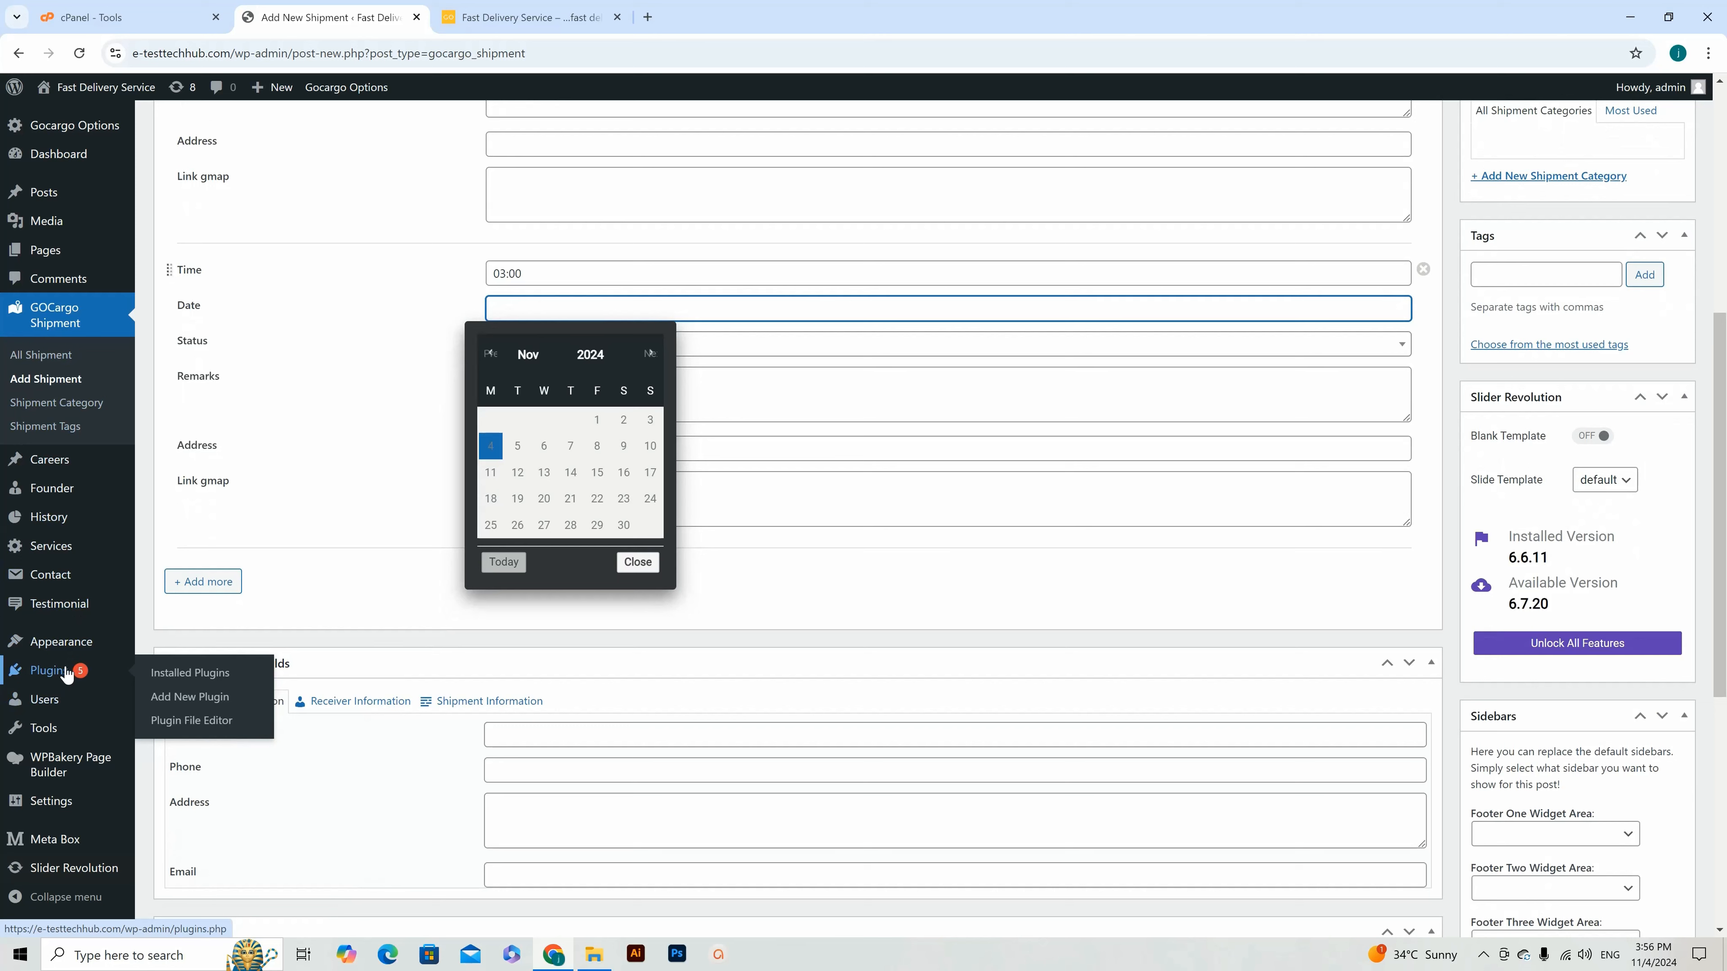
{"action": "left_click", "coordinate": [66, 673]}
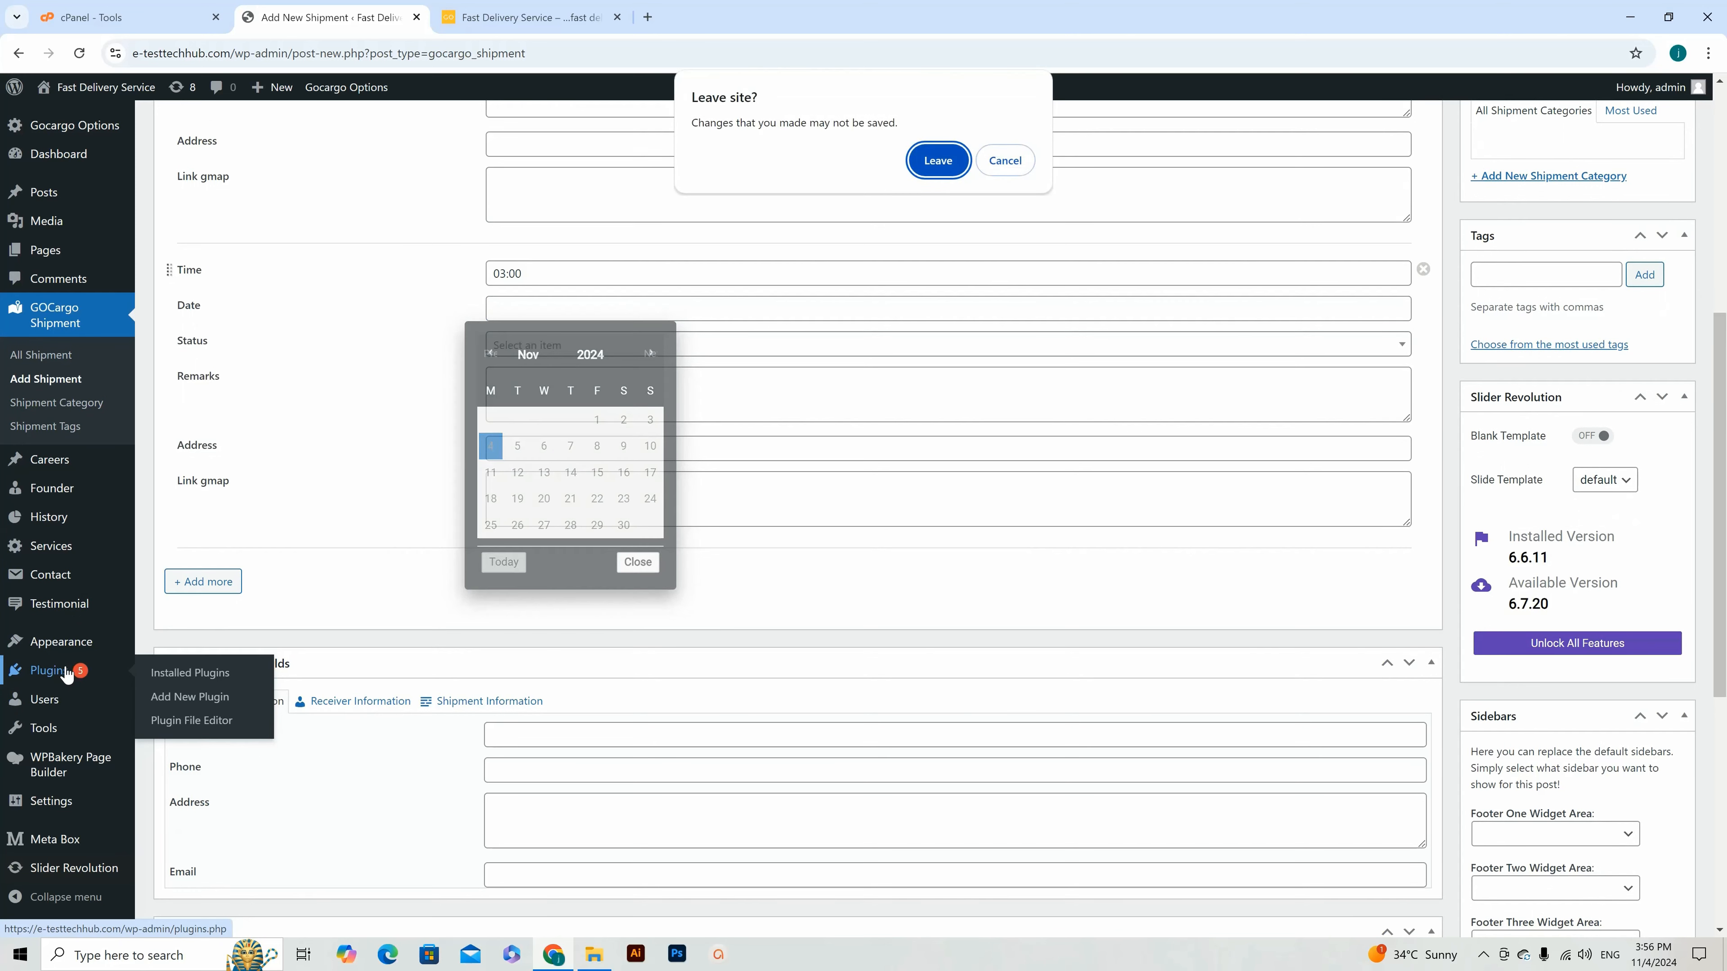
{"action": "left_click", "coordinate": [938, 160]}
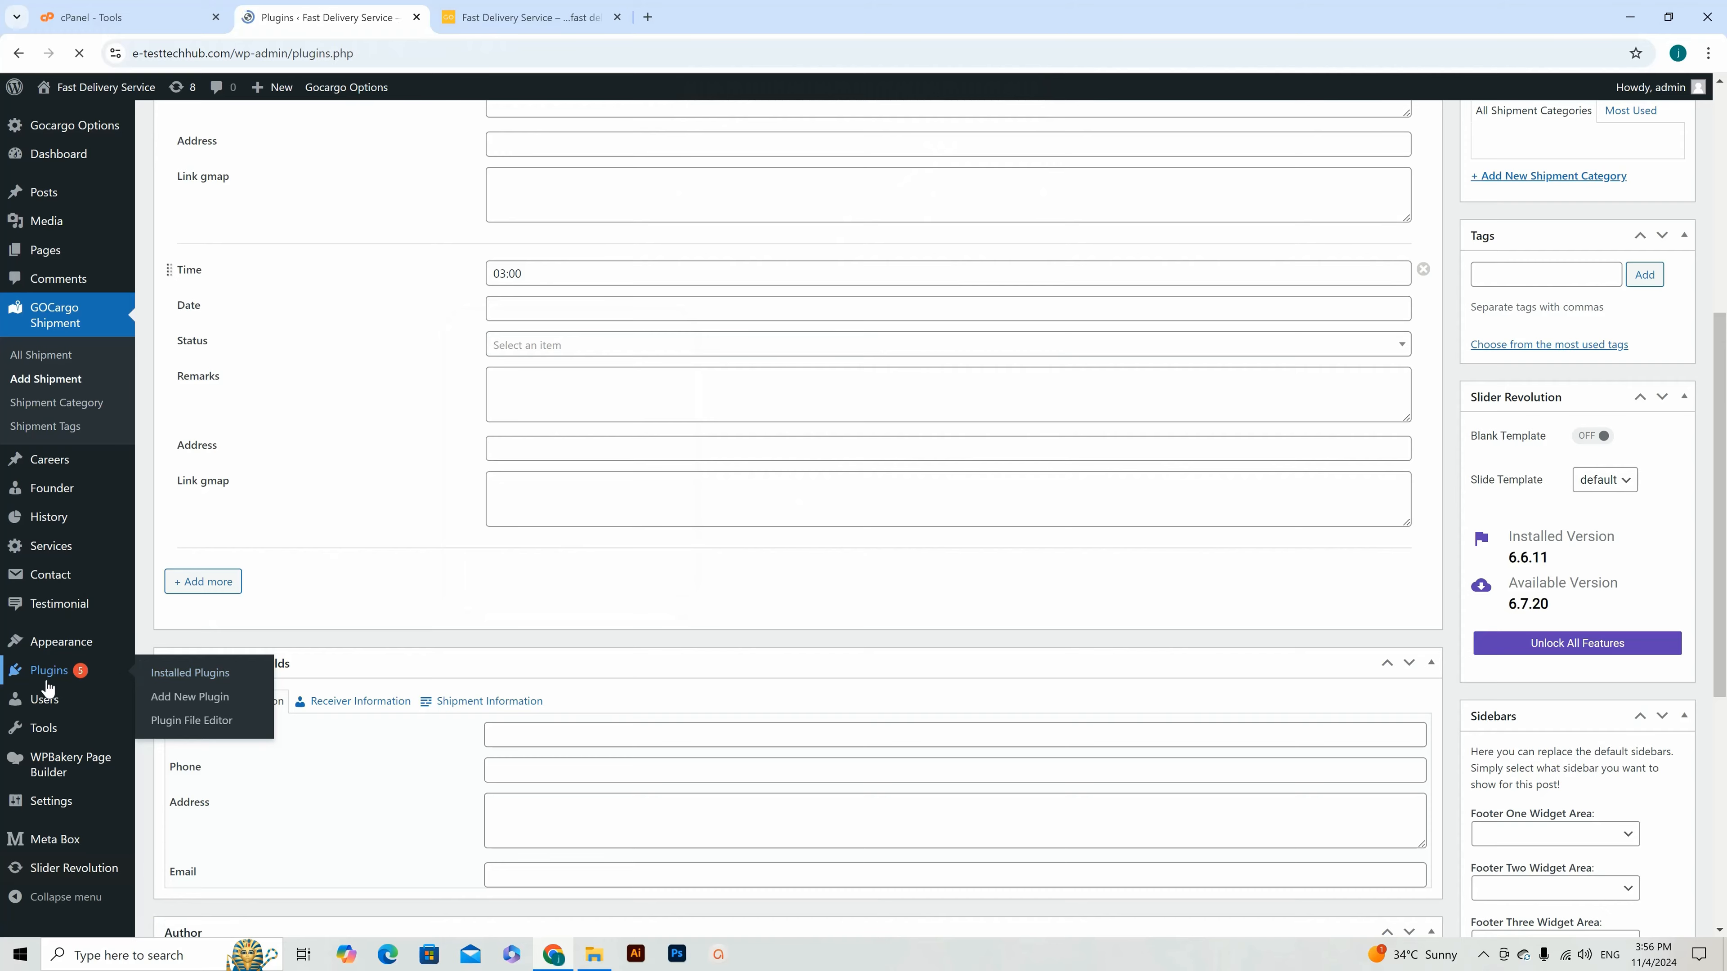
Step: Deactivate the outdated Meta Box Tabs plugin and delete it from the site
{"action": "scroll", "coordinate": [534, 448], "scroll_direction": "down", "scroll_amount": 4}
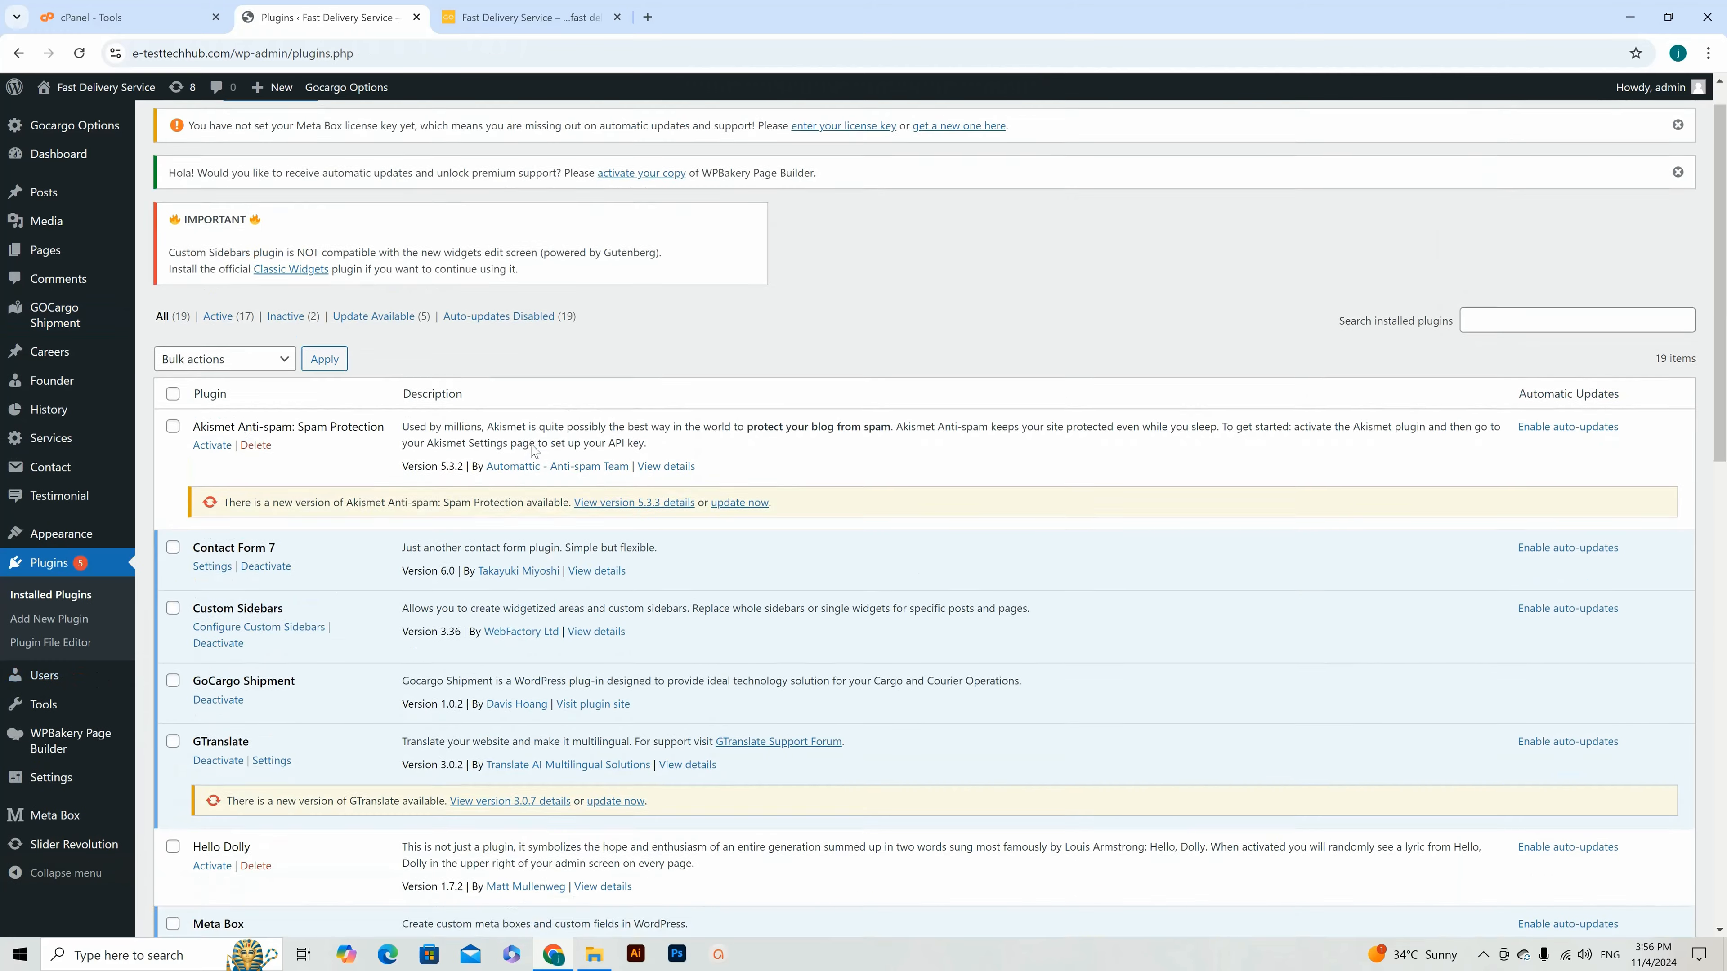
{"action": "scroll", "coordinate": [534, 452], "scroll_direction": "up", "scroll_amount": 2}
{"action": "scroll", "coordinate": [534, 452], "scroll_direction": "up", "scroll_amount": 3}
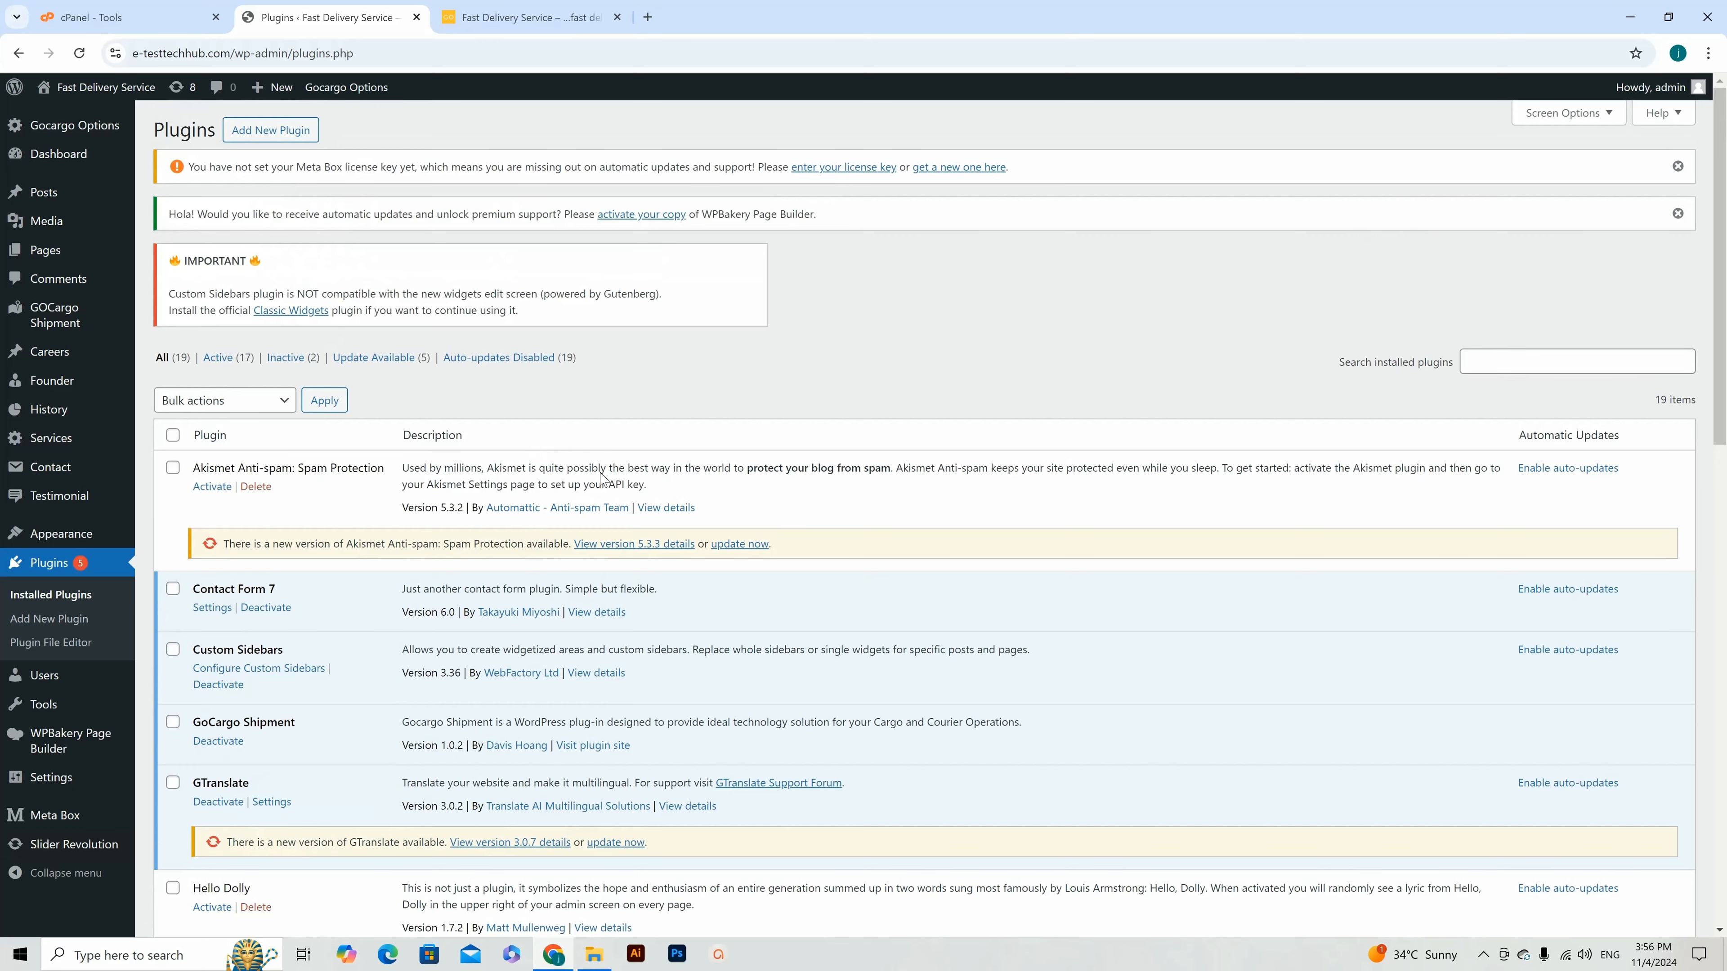
{"action": "scroll", "coordinate": [602, 478], "scroll_direction": "down", "scroll_amount": 6}
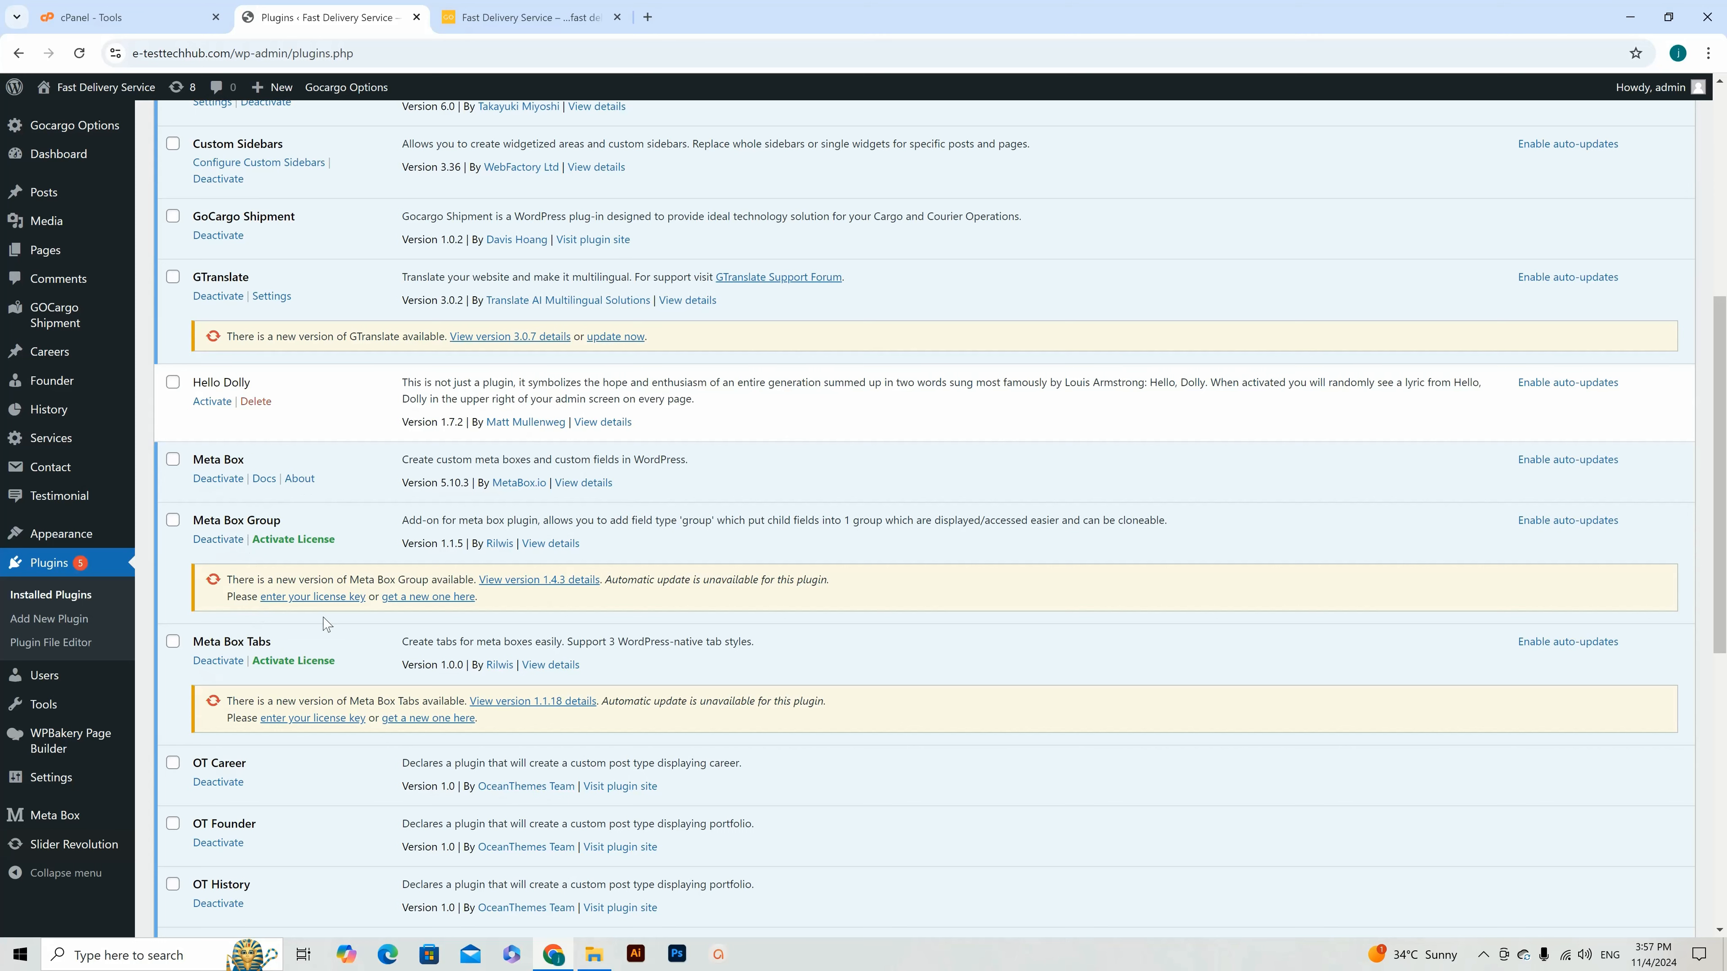
{"action": "left_click", "coordinate": [218, 661]}
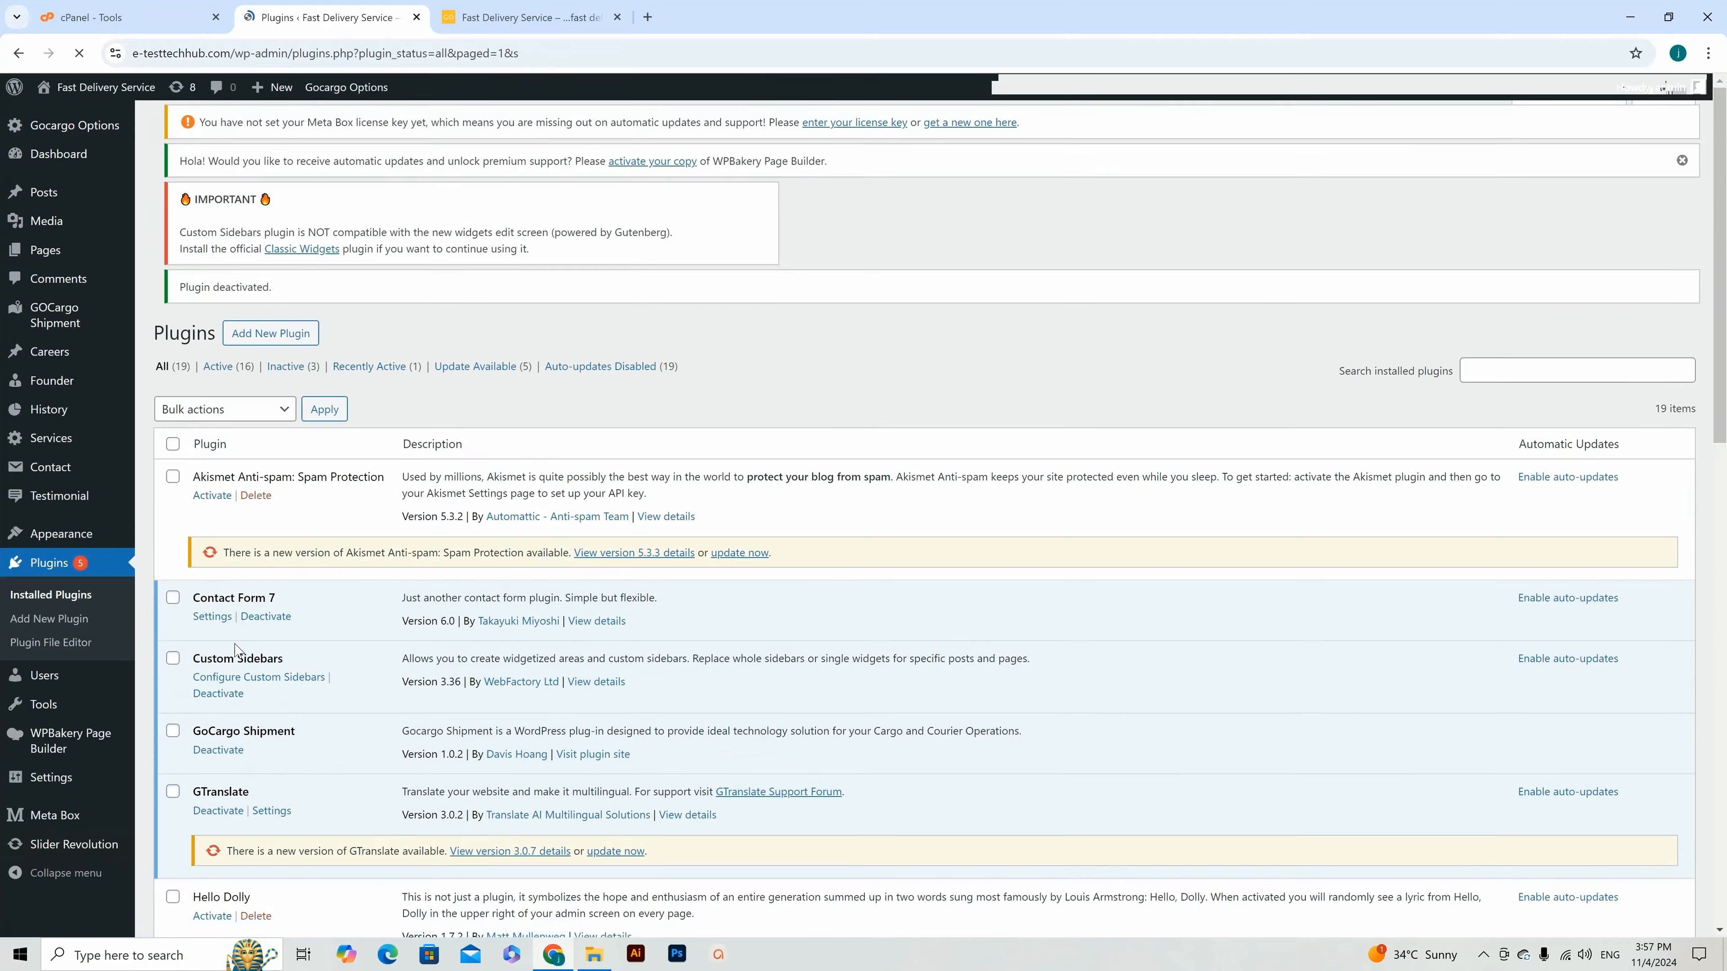
{"action": "scroll", "coordinate": [326, 603], "scroll_direction": "down", "scroll_amount": 10}
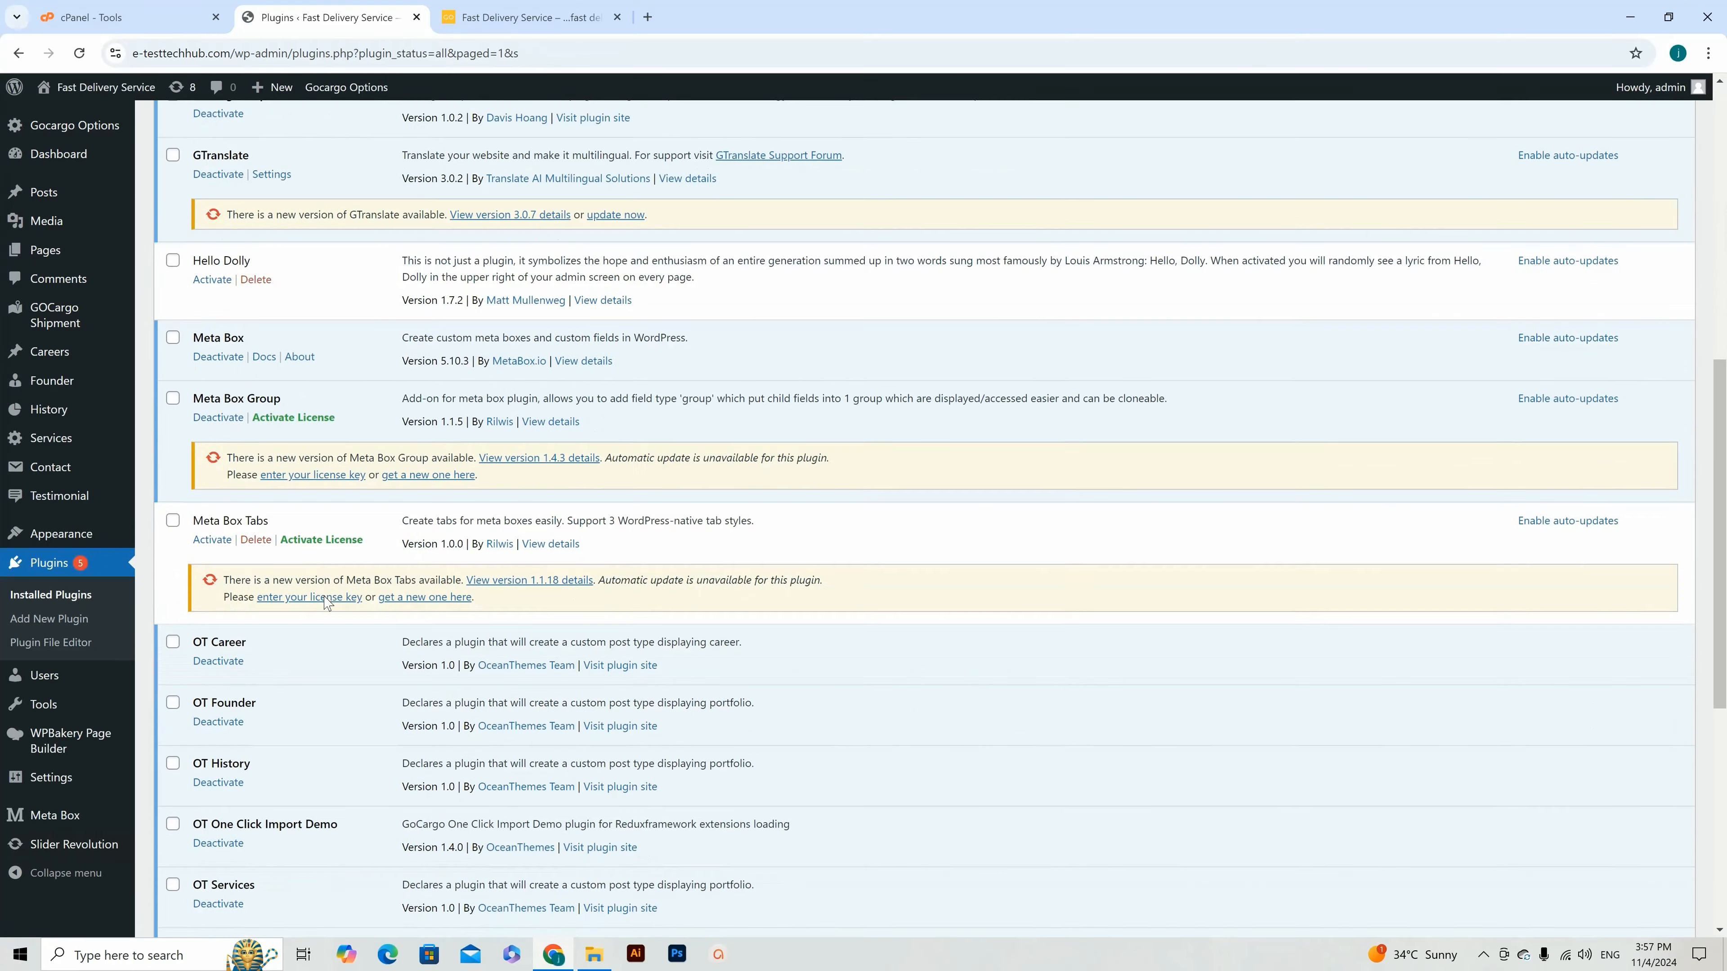
{"action": "left_click", "coordinate": [256, 540]}
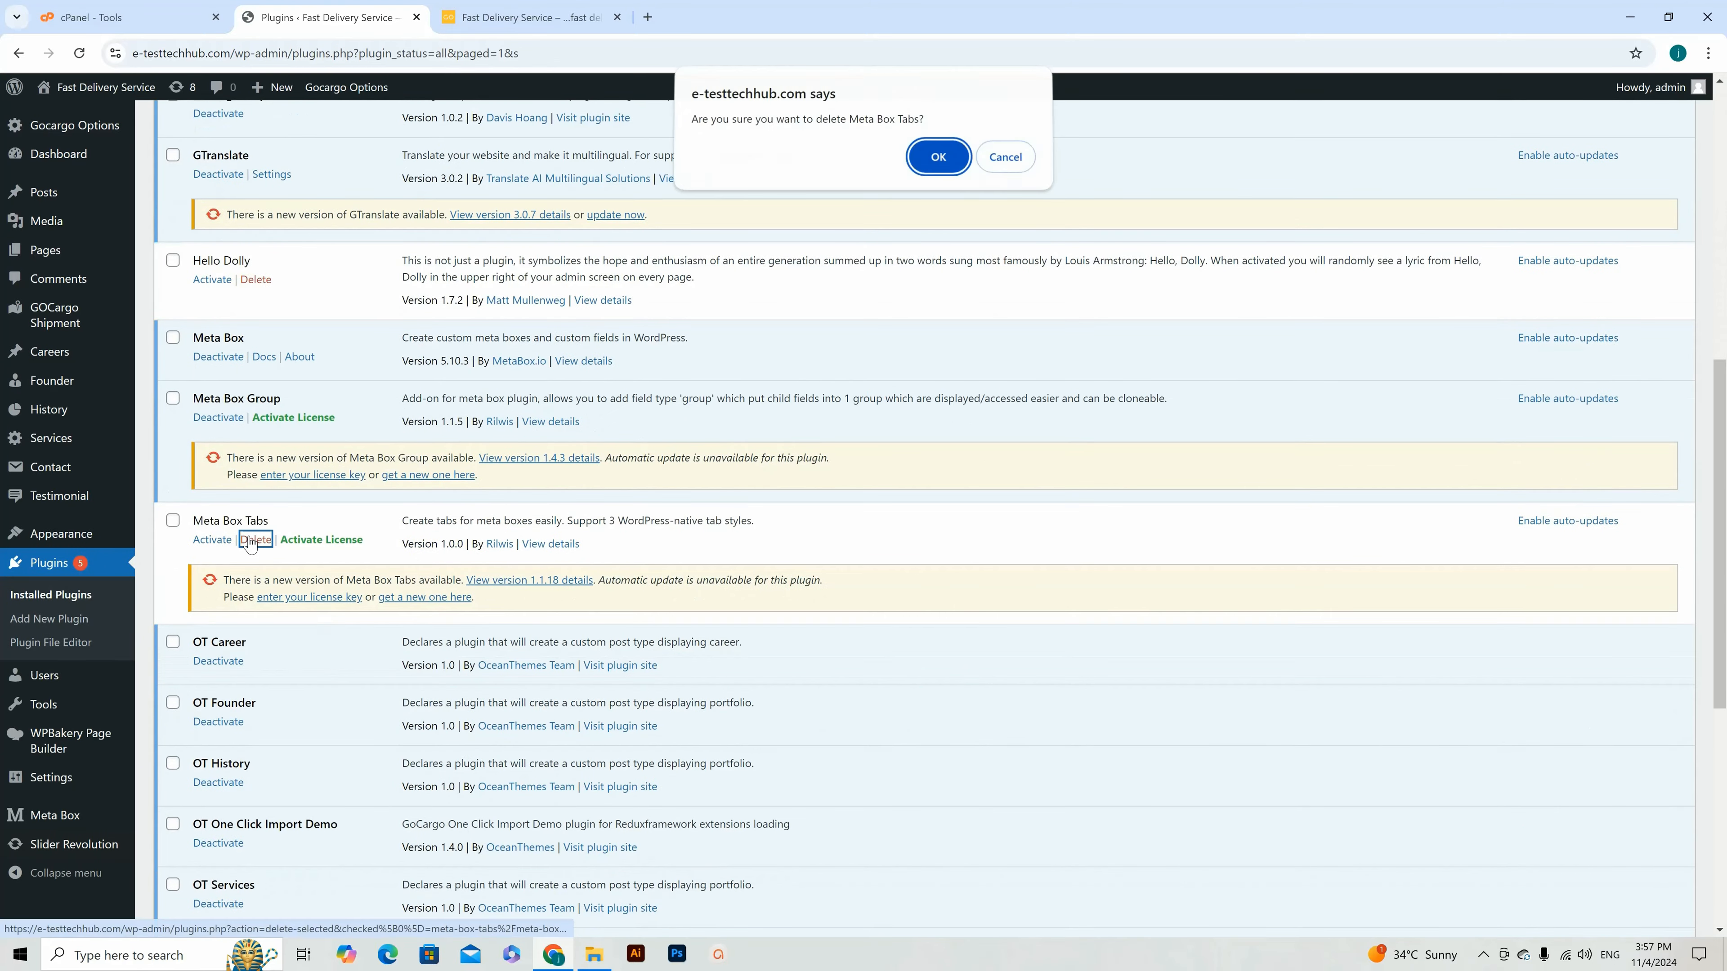
{"action": "left_click", "coordinate": [940, 167]}
Step: Deactivate the outdated Meta Box Group plugin and delete it from the site
{"action": "left_click", "coordinate": [226, 421]}
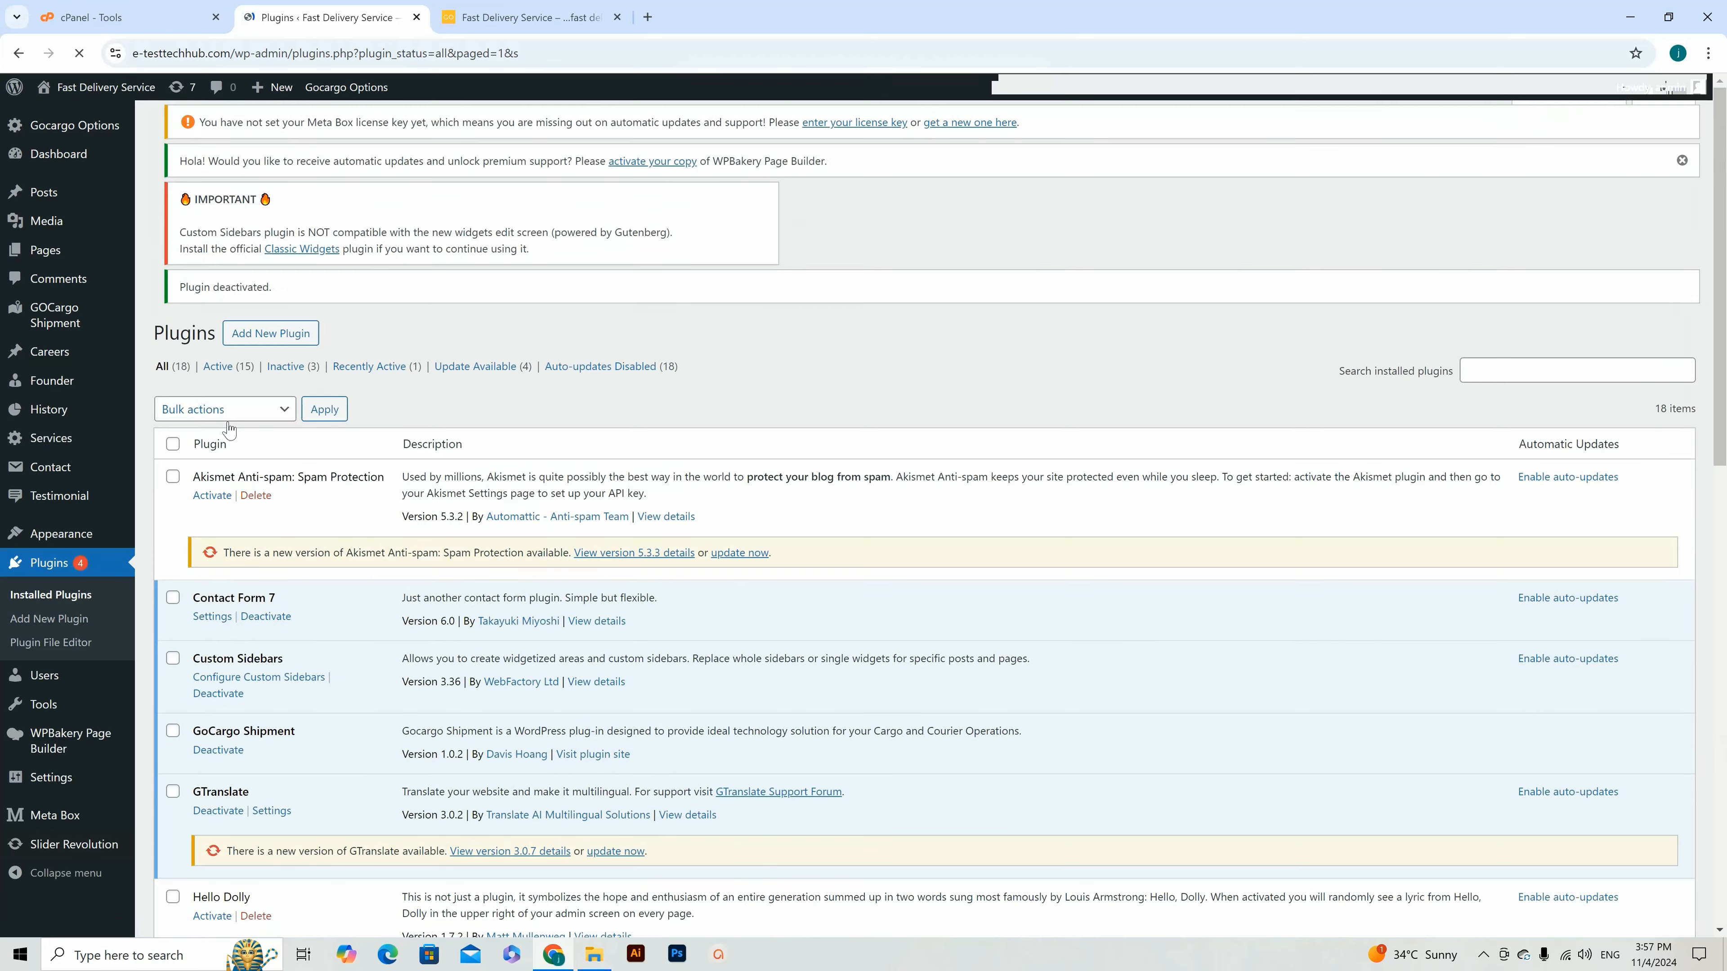
{"action": "scroll", "coordinate": [392, 634], "scroll_direction": "down", "scroll_amount": 5}
{"action": "scroll", "coordinate": [326, 616], "scroll_direction": "down", "scroll_amount": 1}
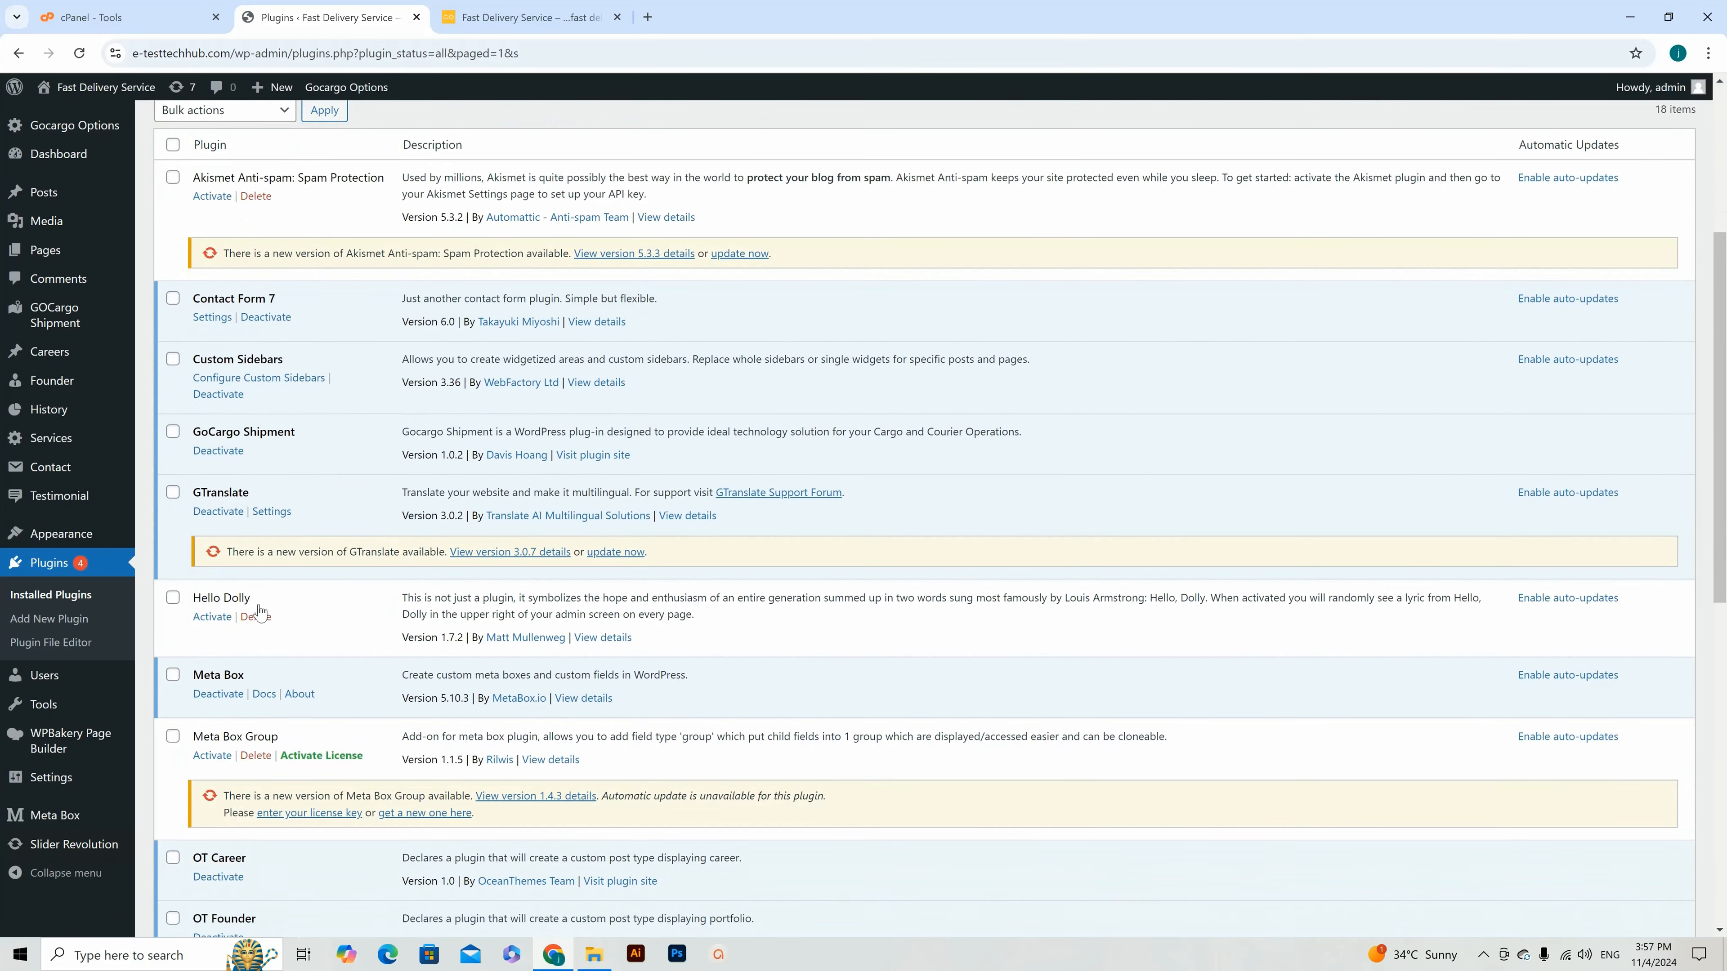
{"action": "scroll", "coordinate": [269, 589], "scroll_direction": "down", "scroll_amount": 4}
{"action": "left_click", "coordinate": [255, 418]}
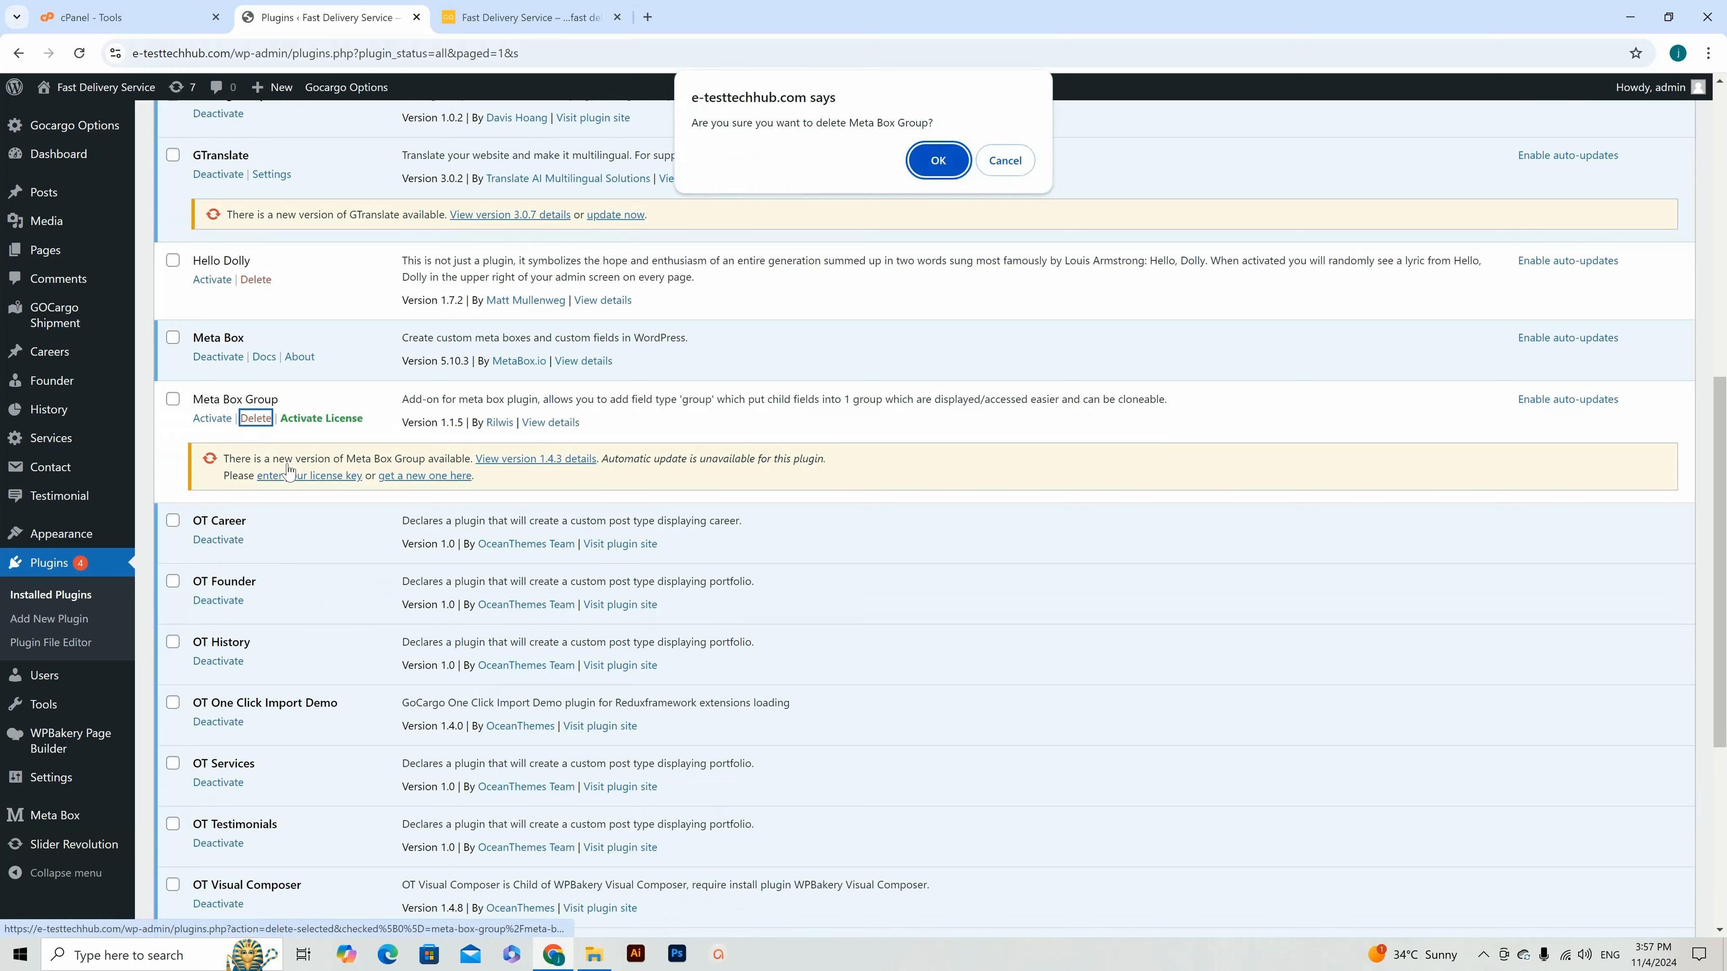
{"action": "left_click", "coordinate": [950, 170]}
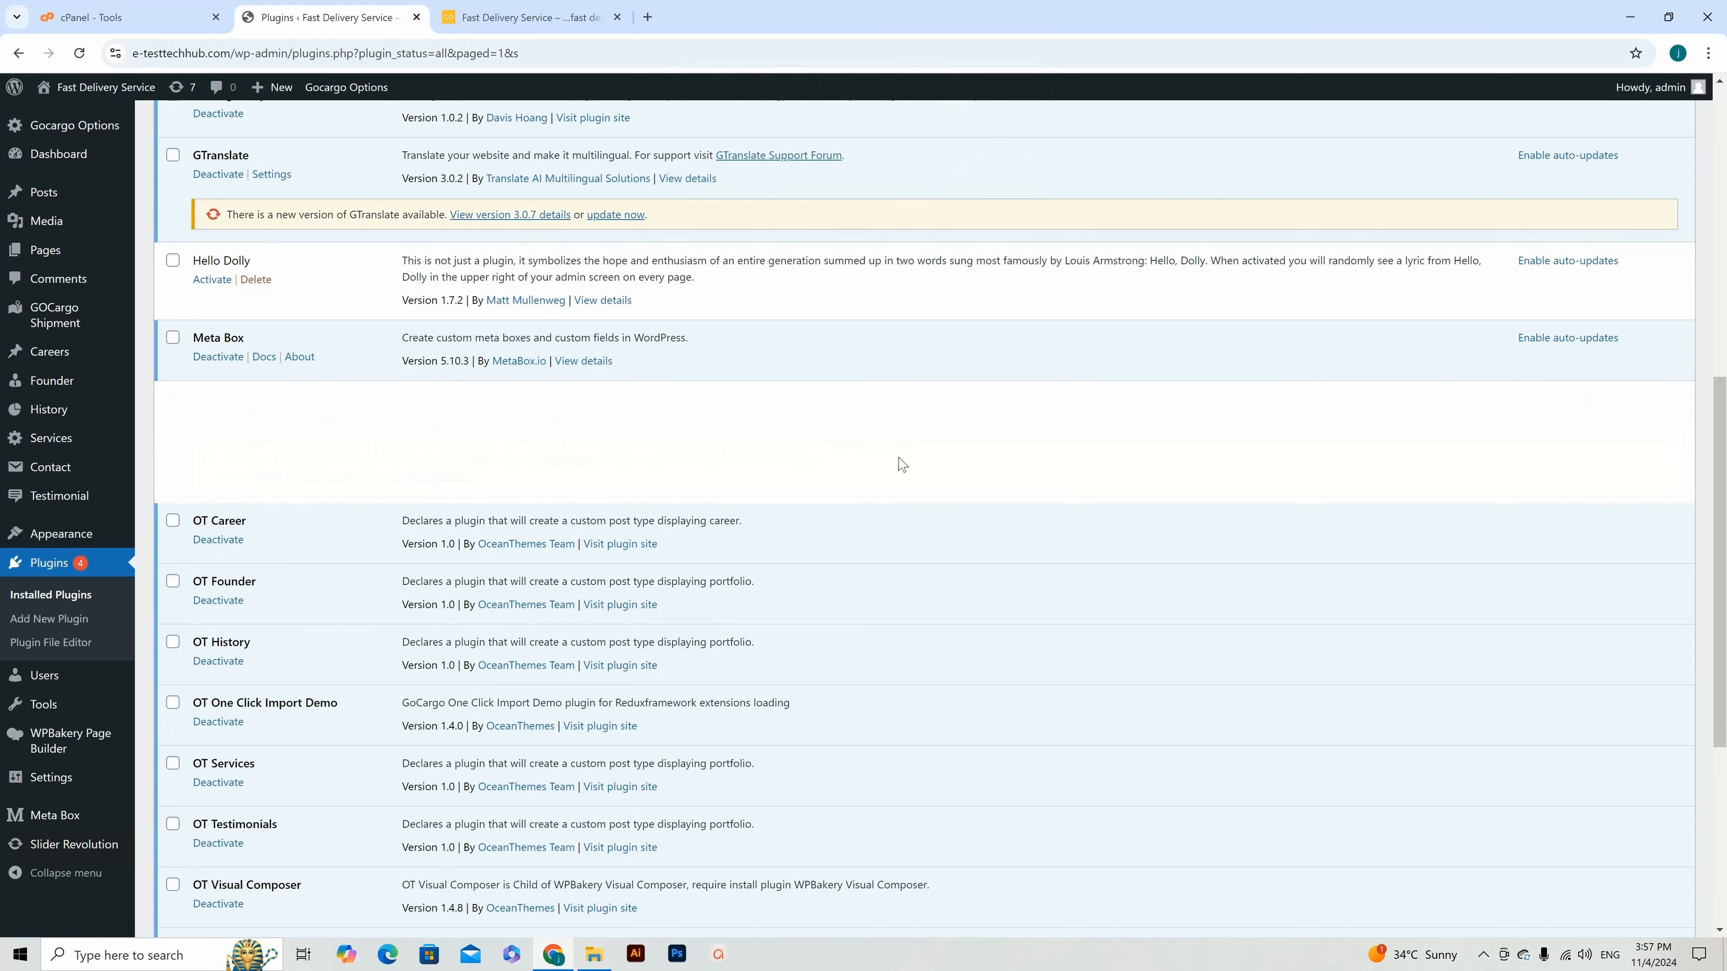
Step: Upload the meta-box-group zip from the Metabox update folder as a new plugin, install it and activate it
{"action": "scroll", "coordinate": [572, 431], "scroll_direction": "down", "scroll_amount": 4}
{"action": "scroll", "coordinate": [570, 435], "scroll_direction": "up", "scroll_amount": 12}
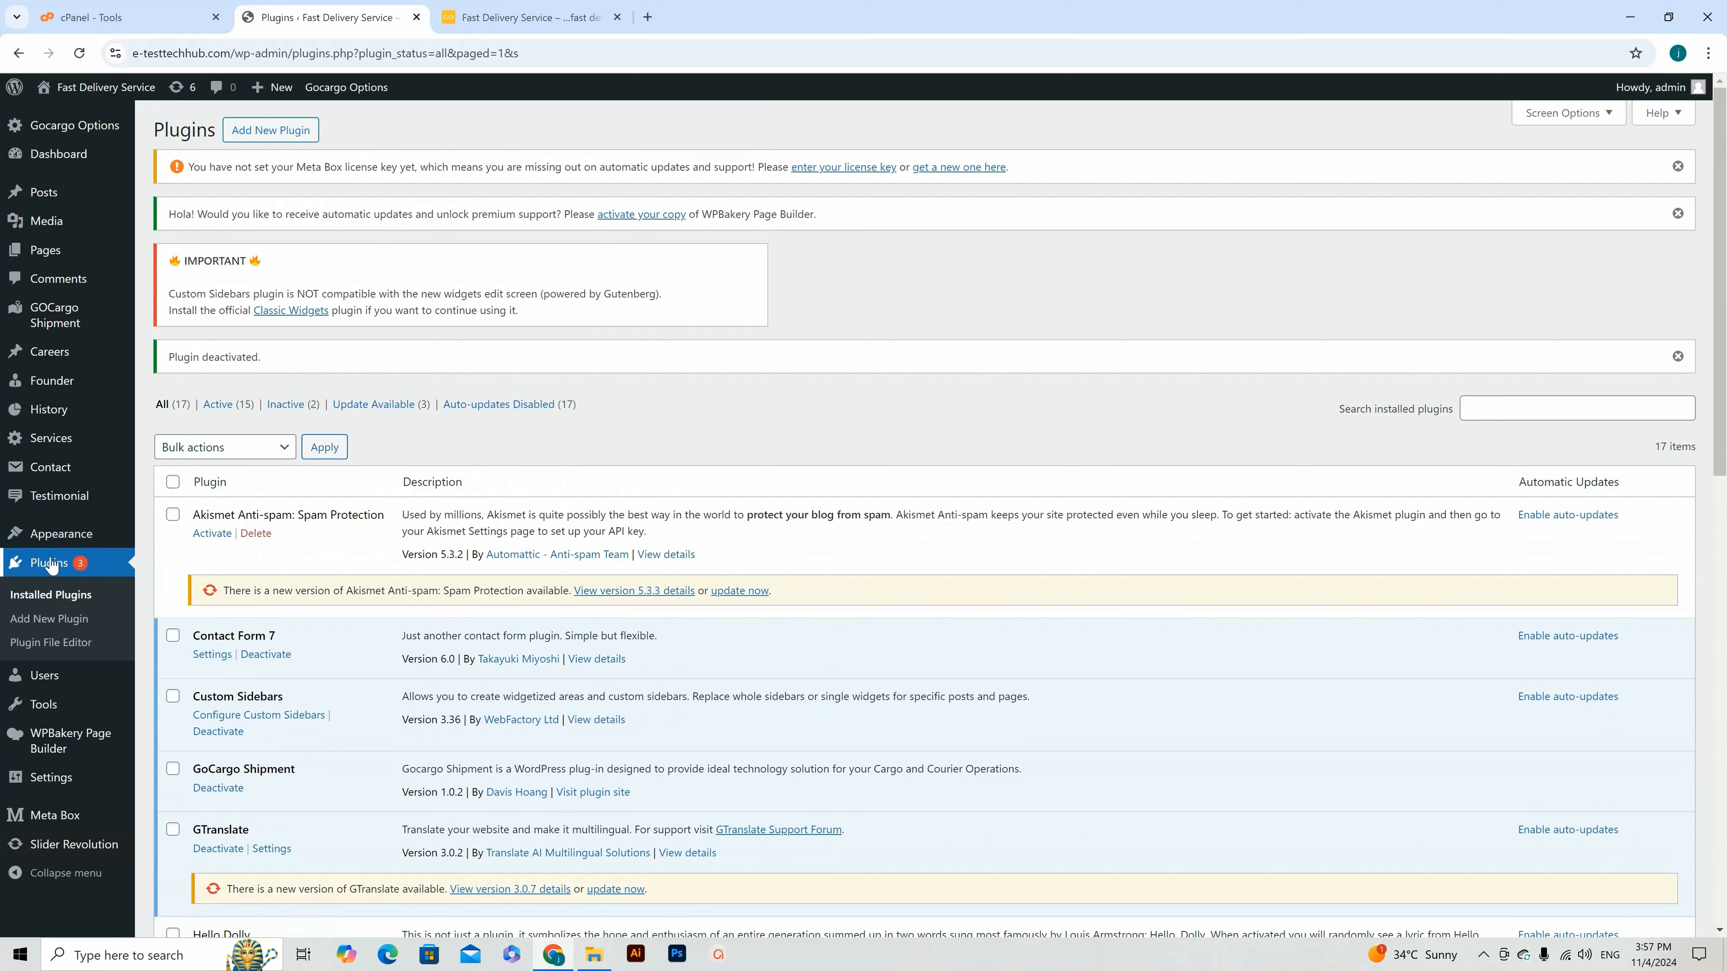
{"action": "left_click", "coordinate": [256, 136]}
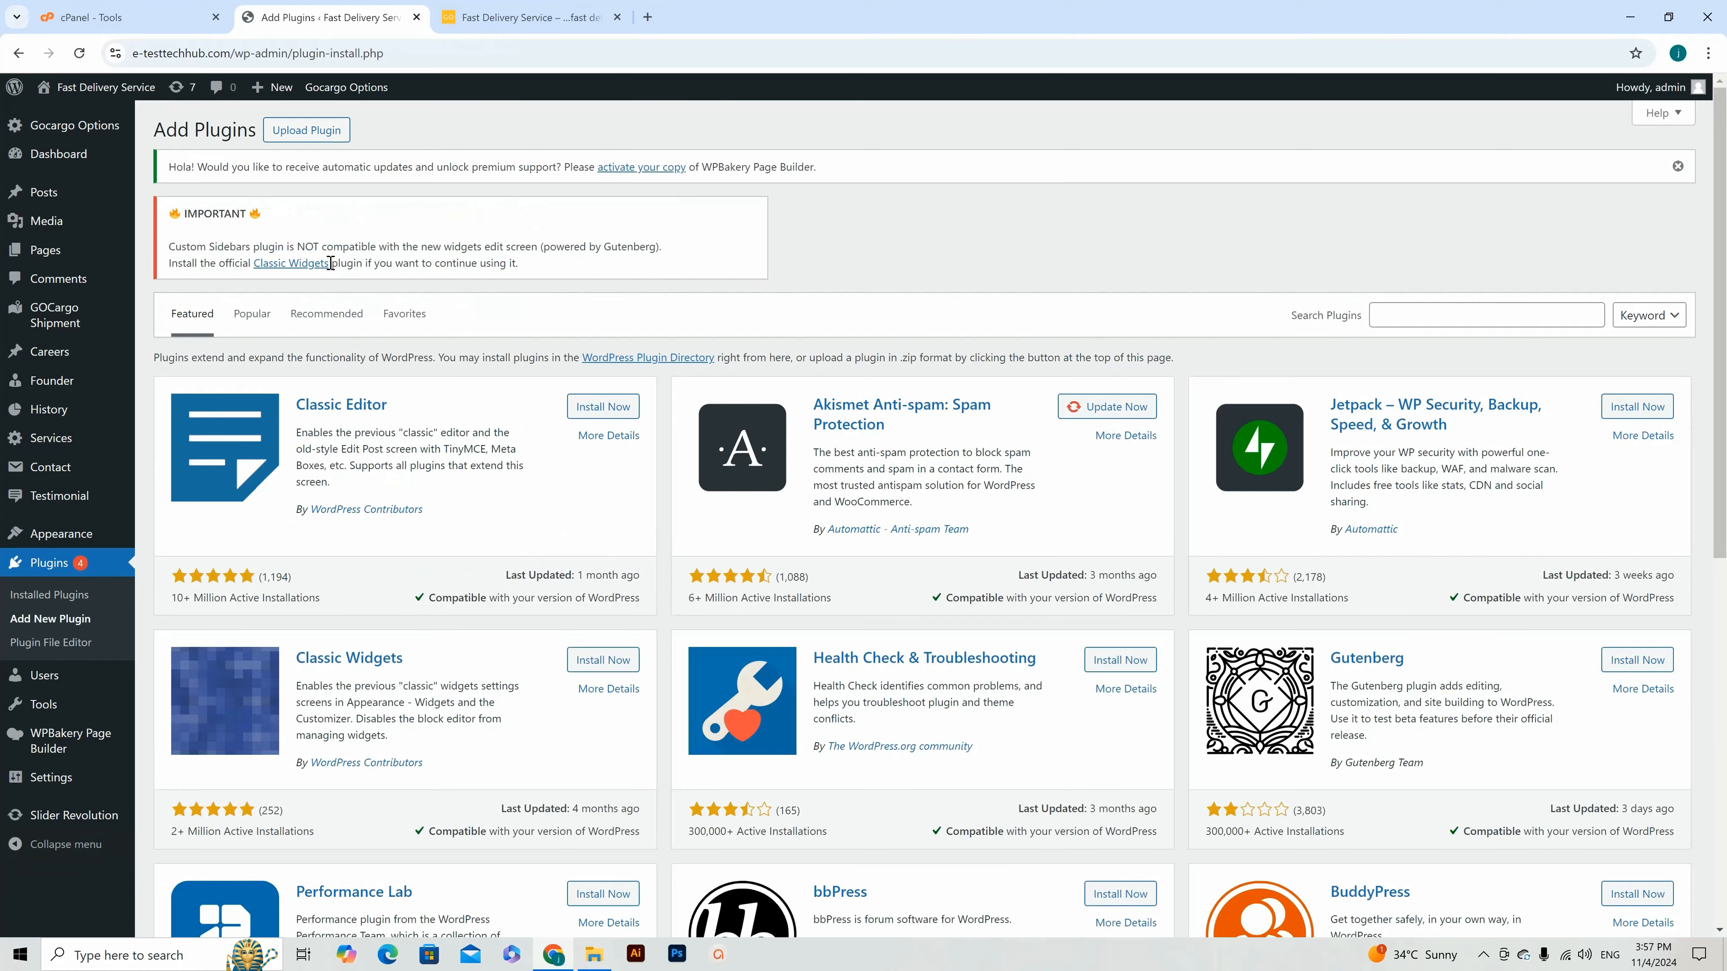
{"action": "left_click", "coordinate": [313, 135]}
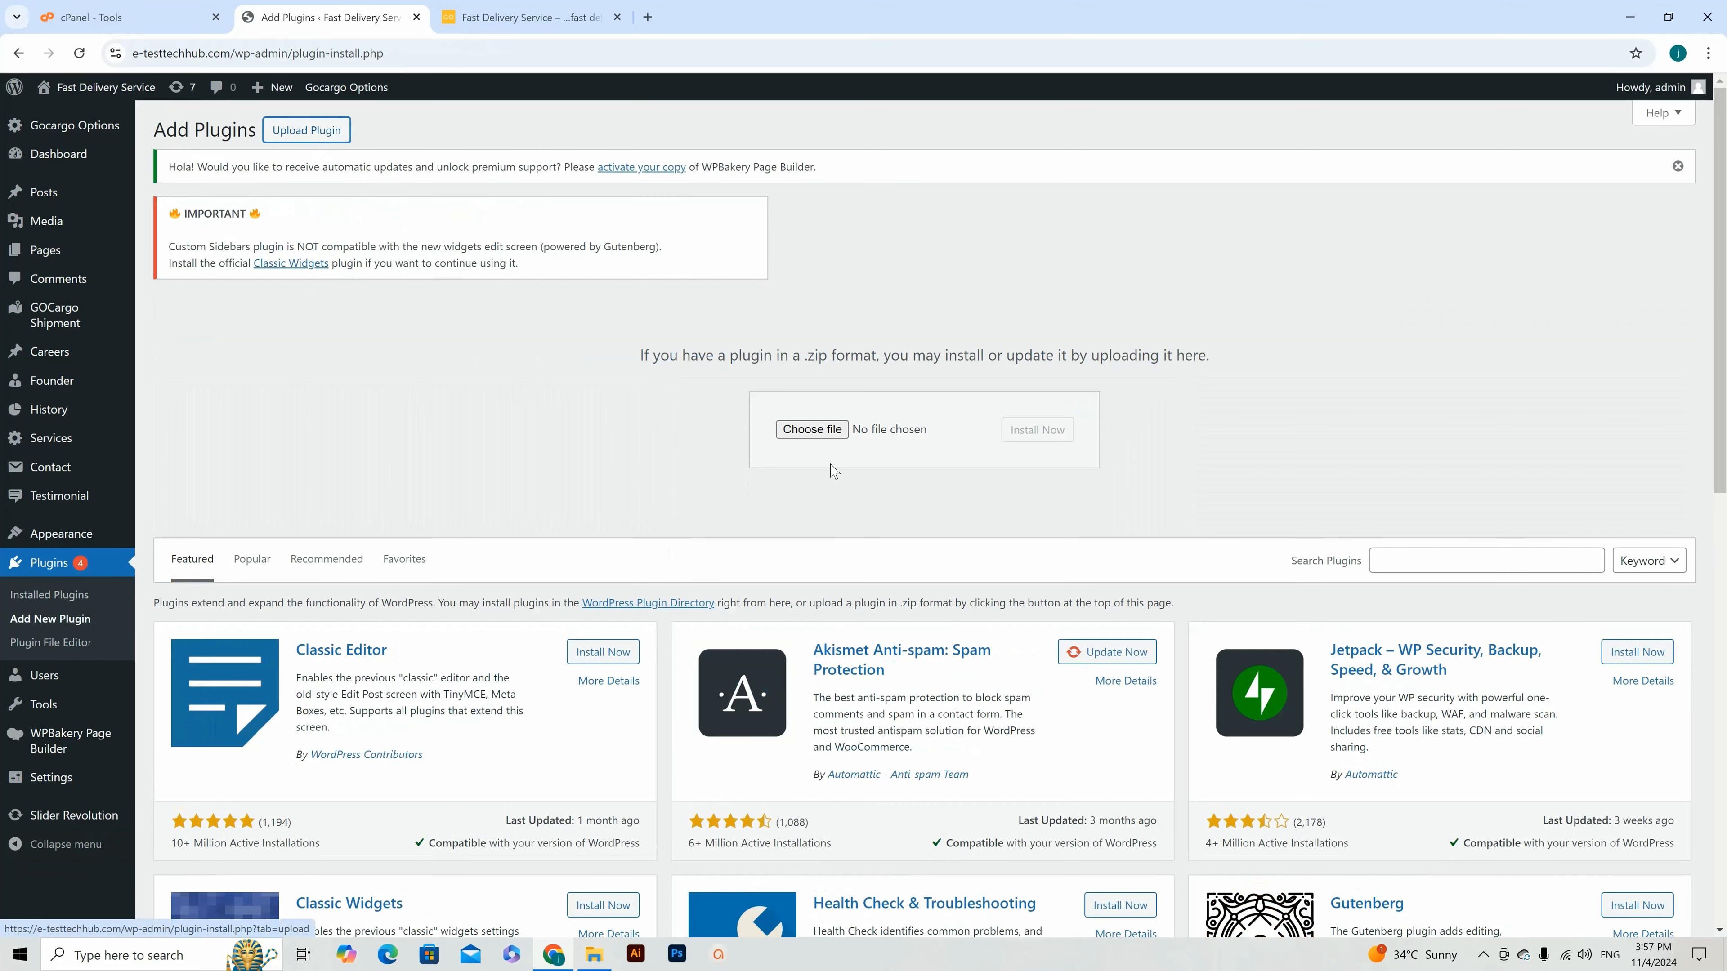
{"action": "left_click", "coordinate": [591, 954]}
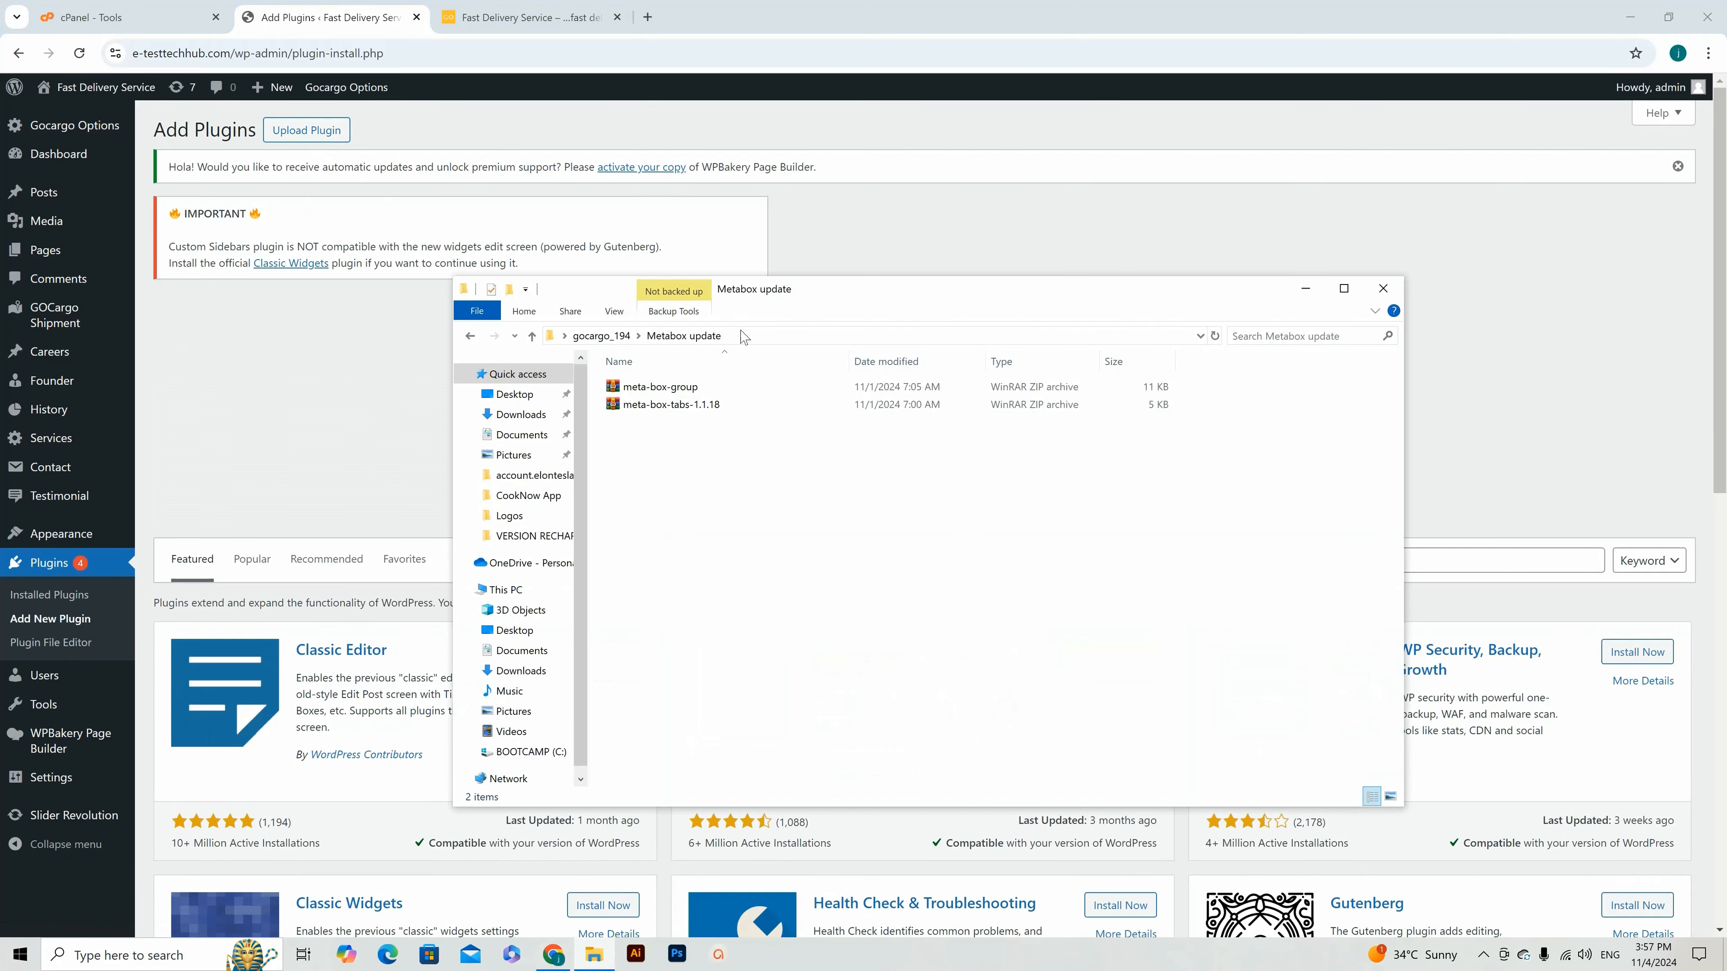
{"action": "left_click_drag", "start_coordinate": [901, 299], "coordinate": [1056, 562]}
{"action": "left_click", "coordinate": [838, 644]}
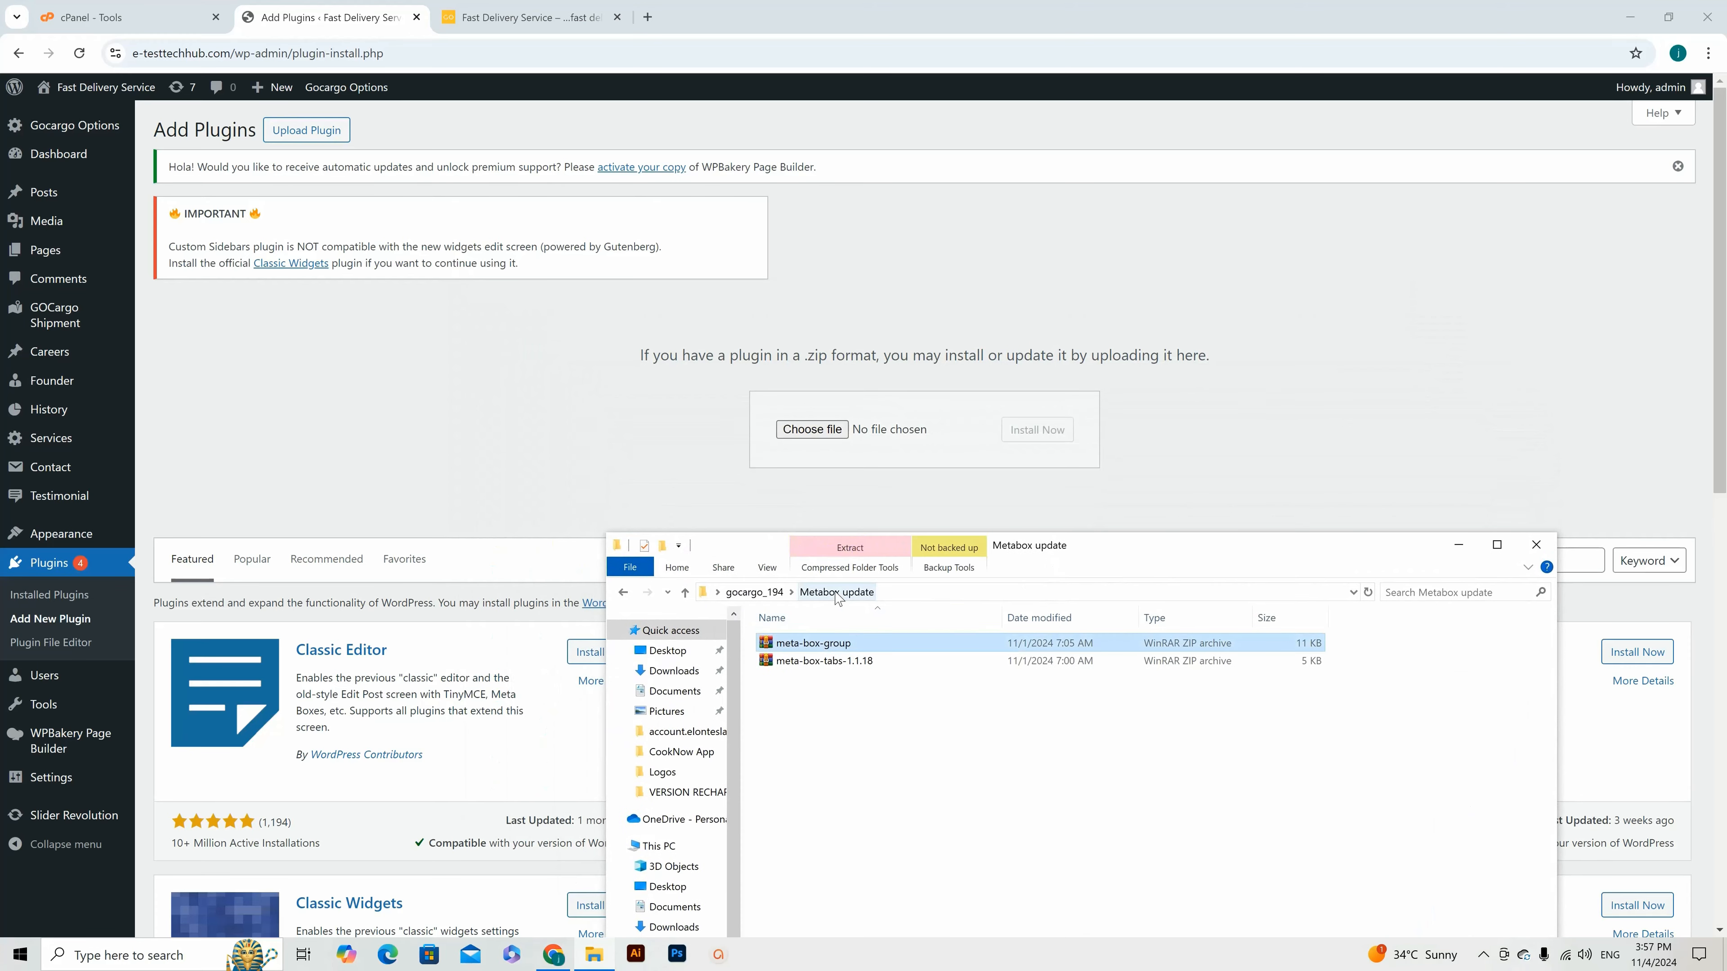
{"action": "left_click_drag", "start_coordinate": [890, 472], "coordinate": [813, 430]}
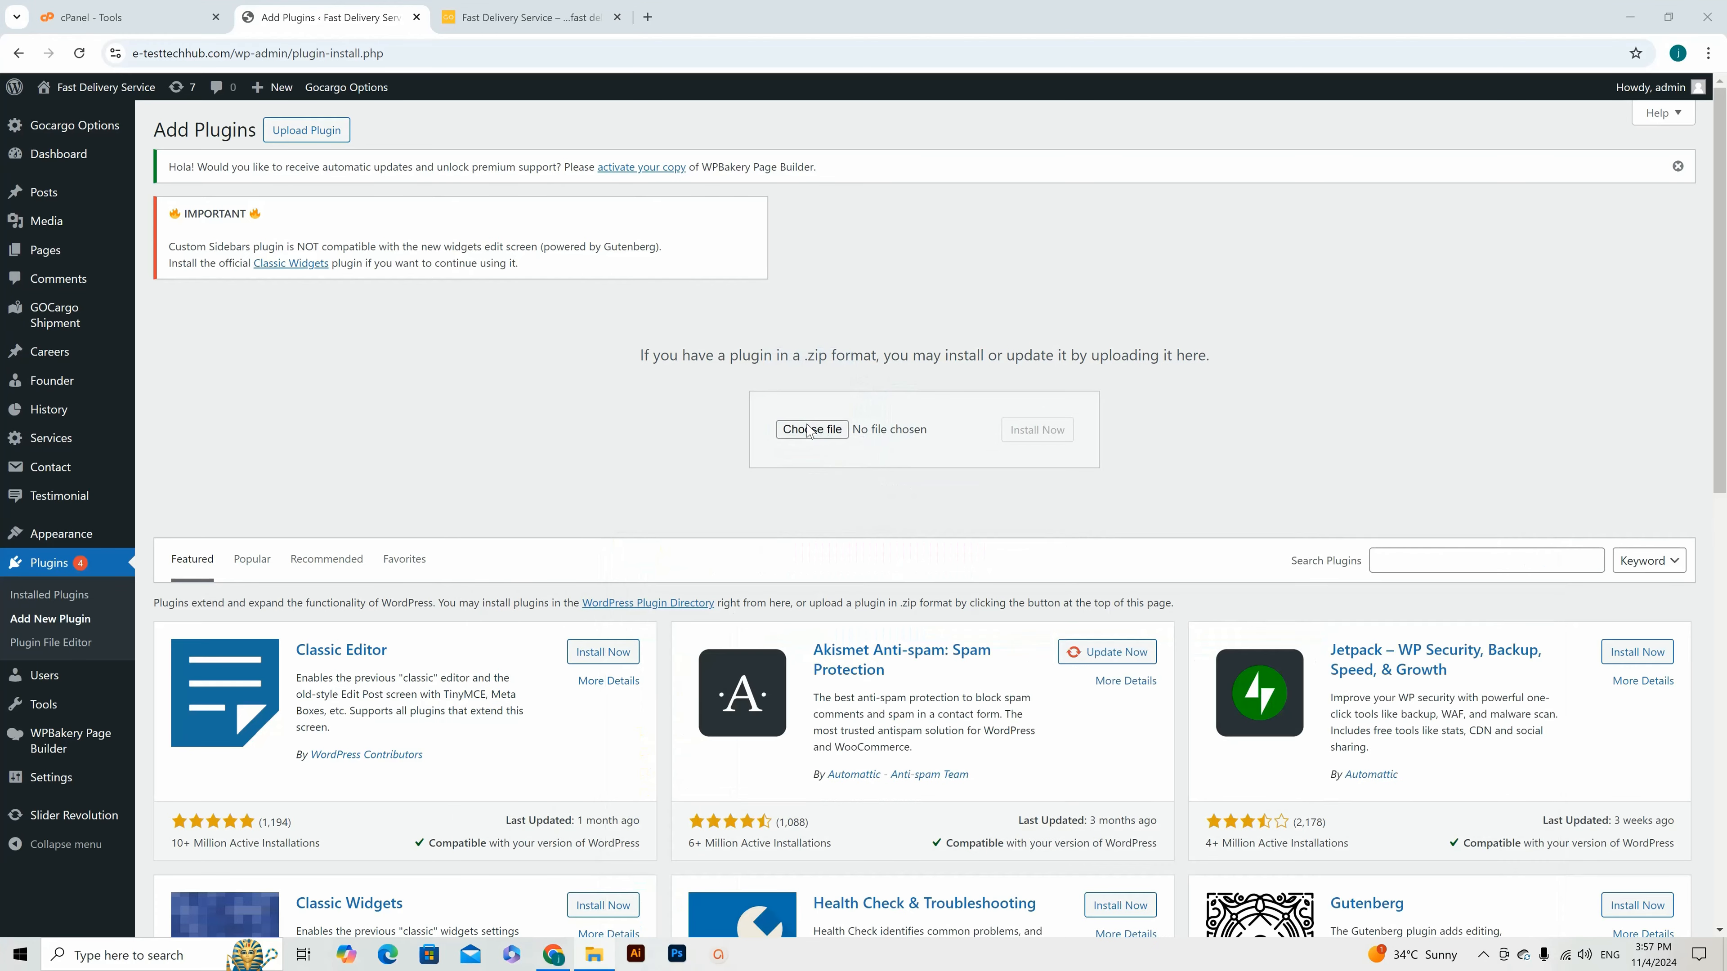
{"action": "left_click", "coordinate": [1038, 434]}
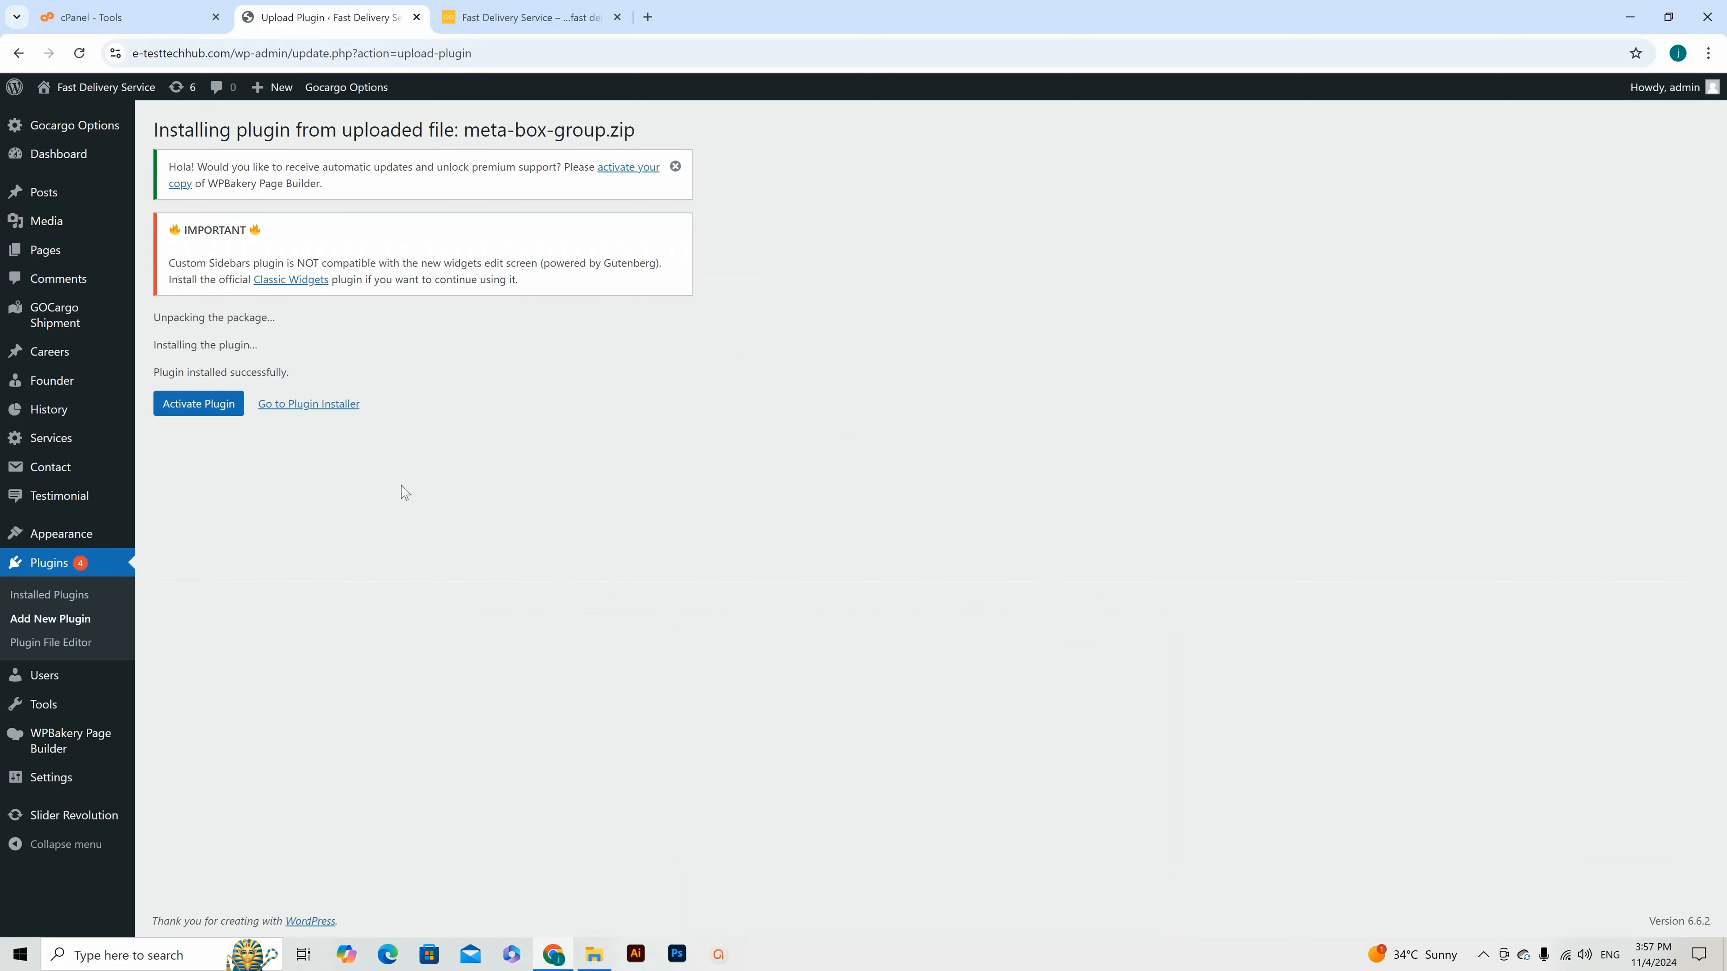
{"action": "left_click", "coordinate": [205, 409]}
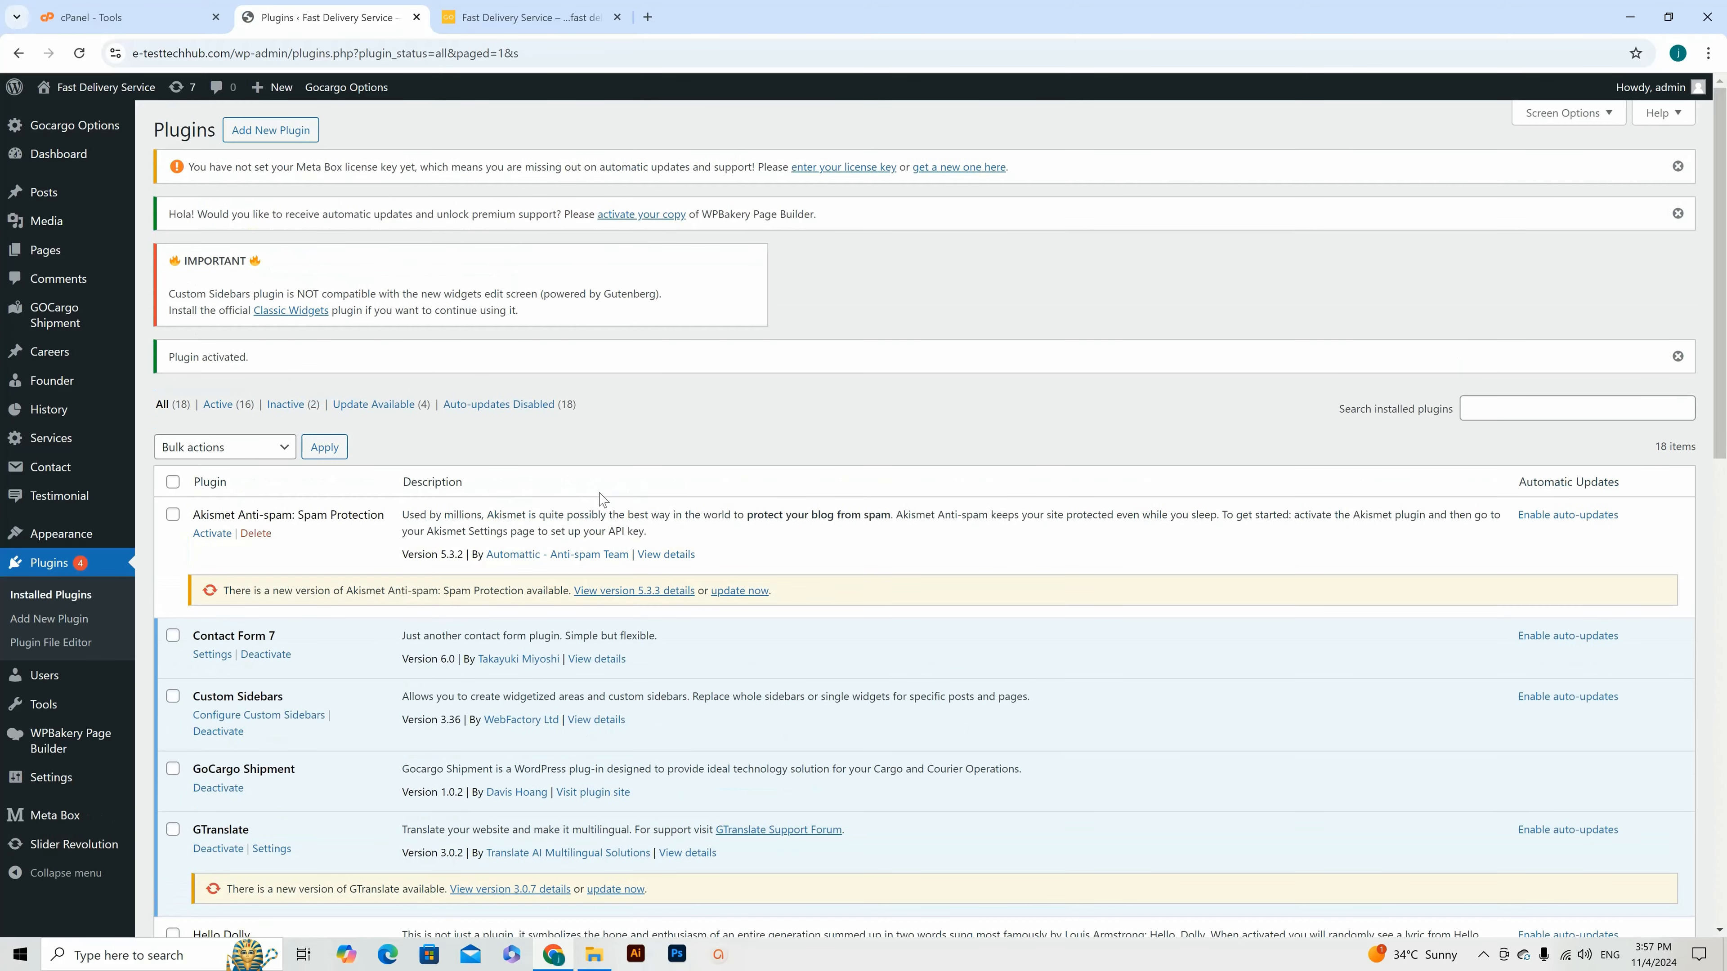
Step: Upload meta-box-tabs-1.1.18 from the Metabox update folder as a new plugin, install it and activate it
{"action": "scroll", "coordinate": [600, 482], "scroll_direction": "down", "scroll_amount": 6}
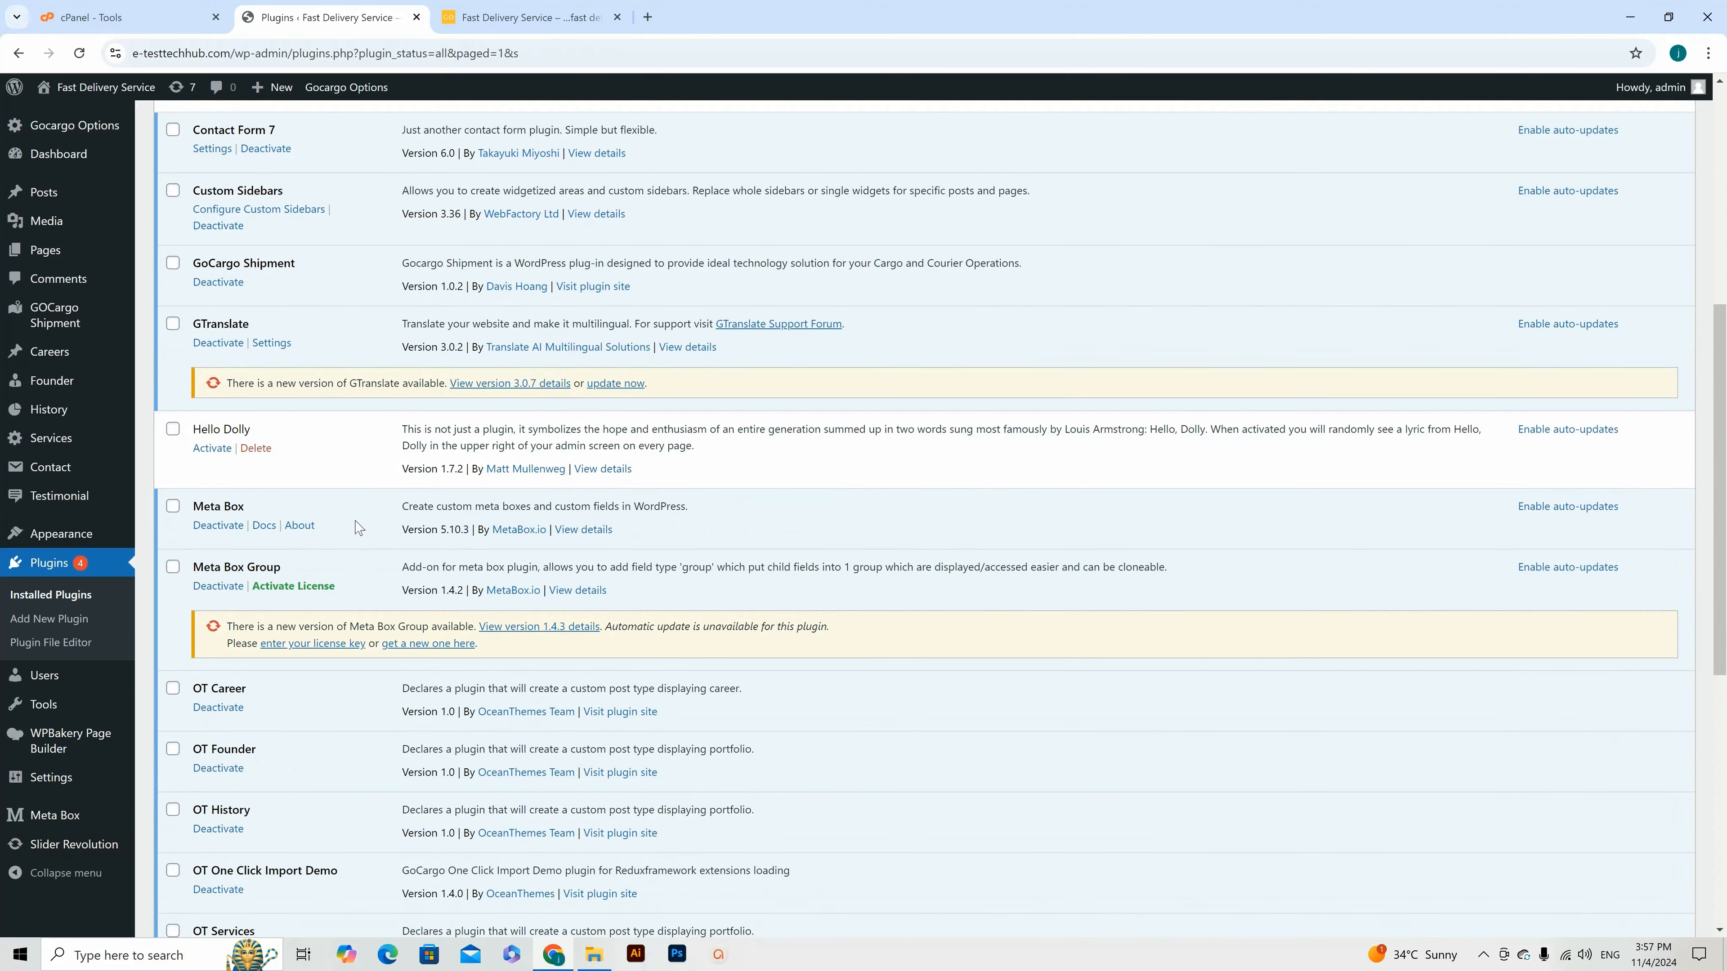
{"action": "scroll", "coordinate": [359, 527], "scroll_direction": "down", "scroll_amount": 1}
{"action": "scroll", "coordinate": [360, 523], "scroll_direction": "up", "scroll_amount": 7}
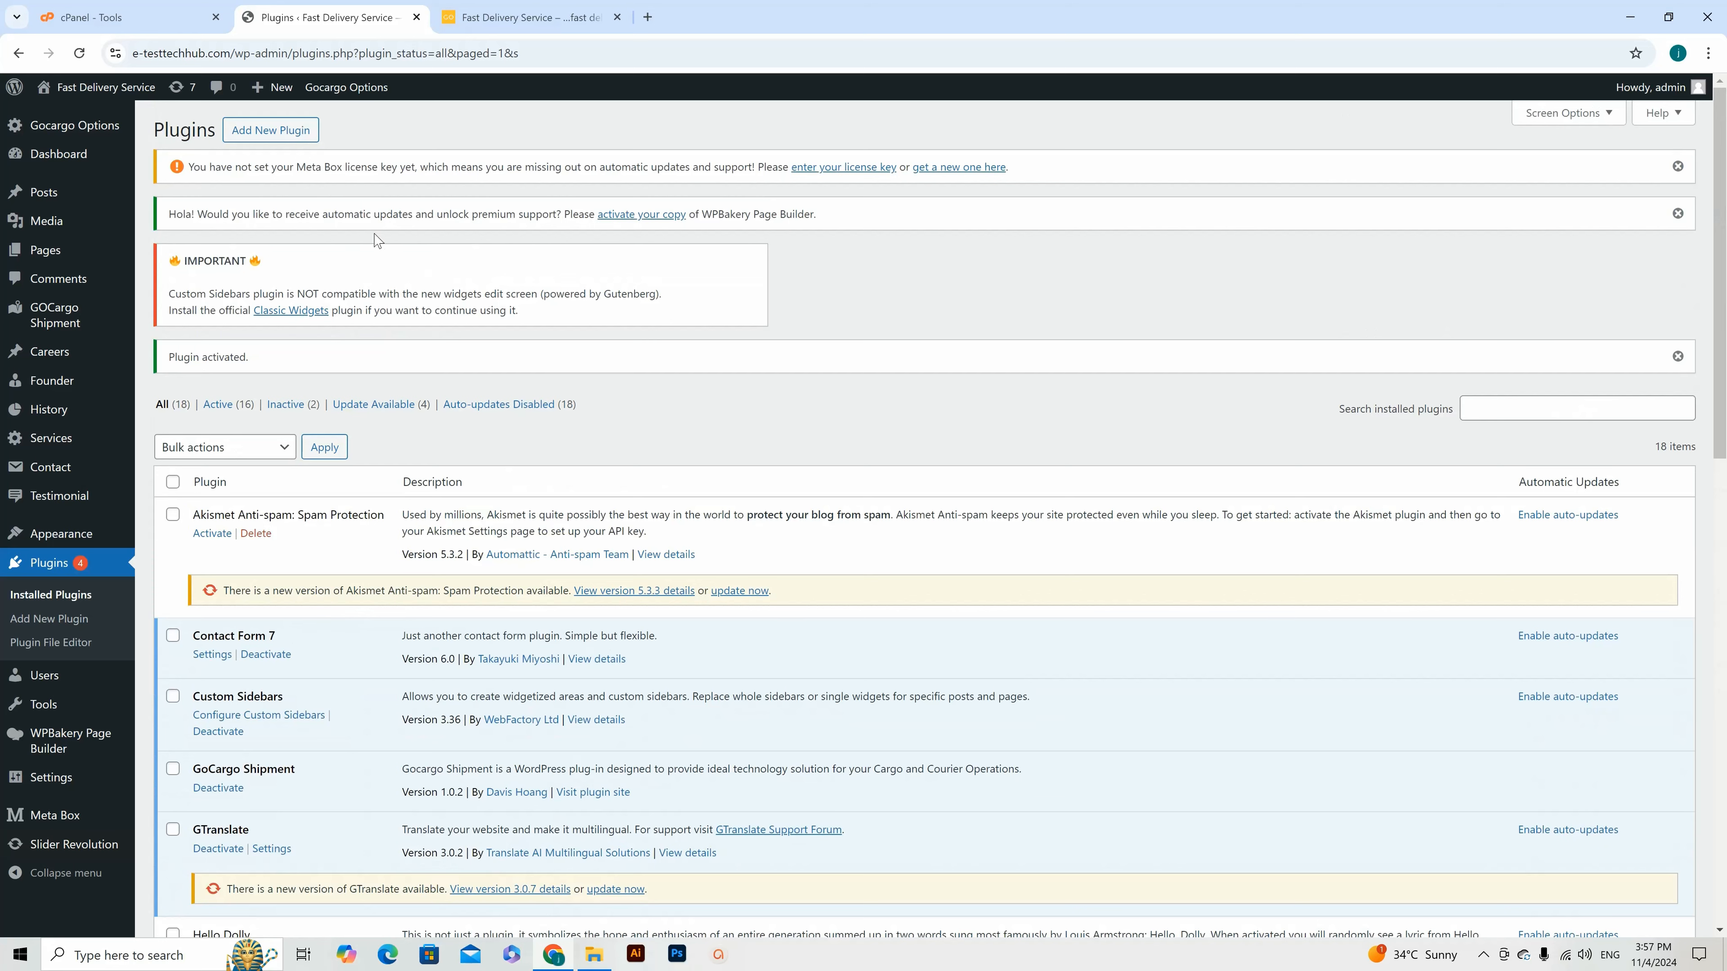
{"action": "left_click", "coordinate": [272, 130]}
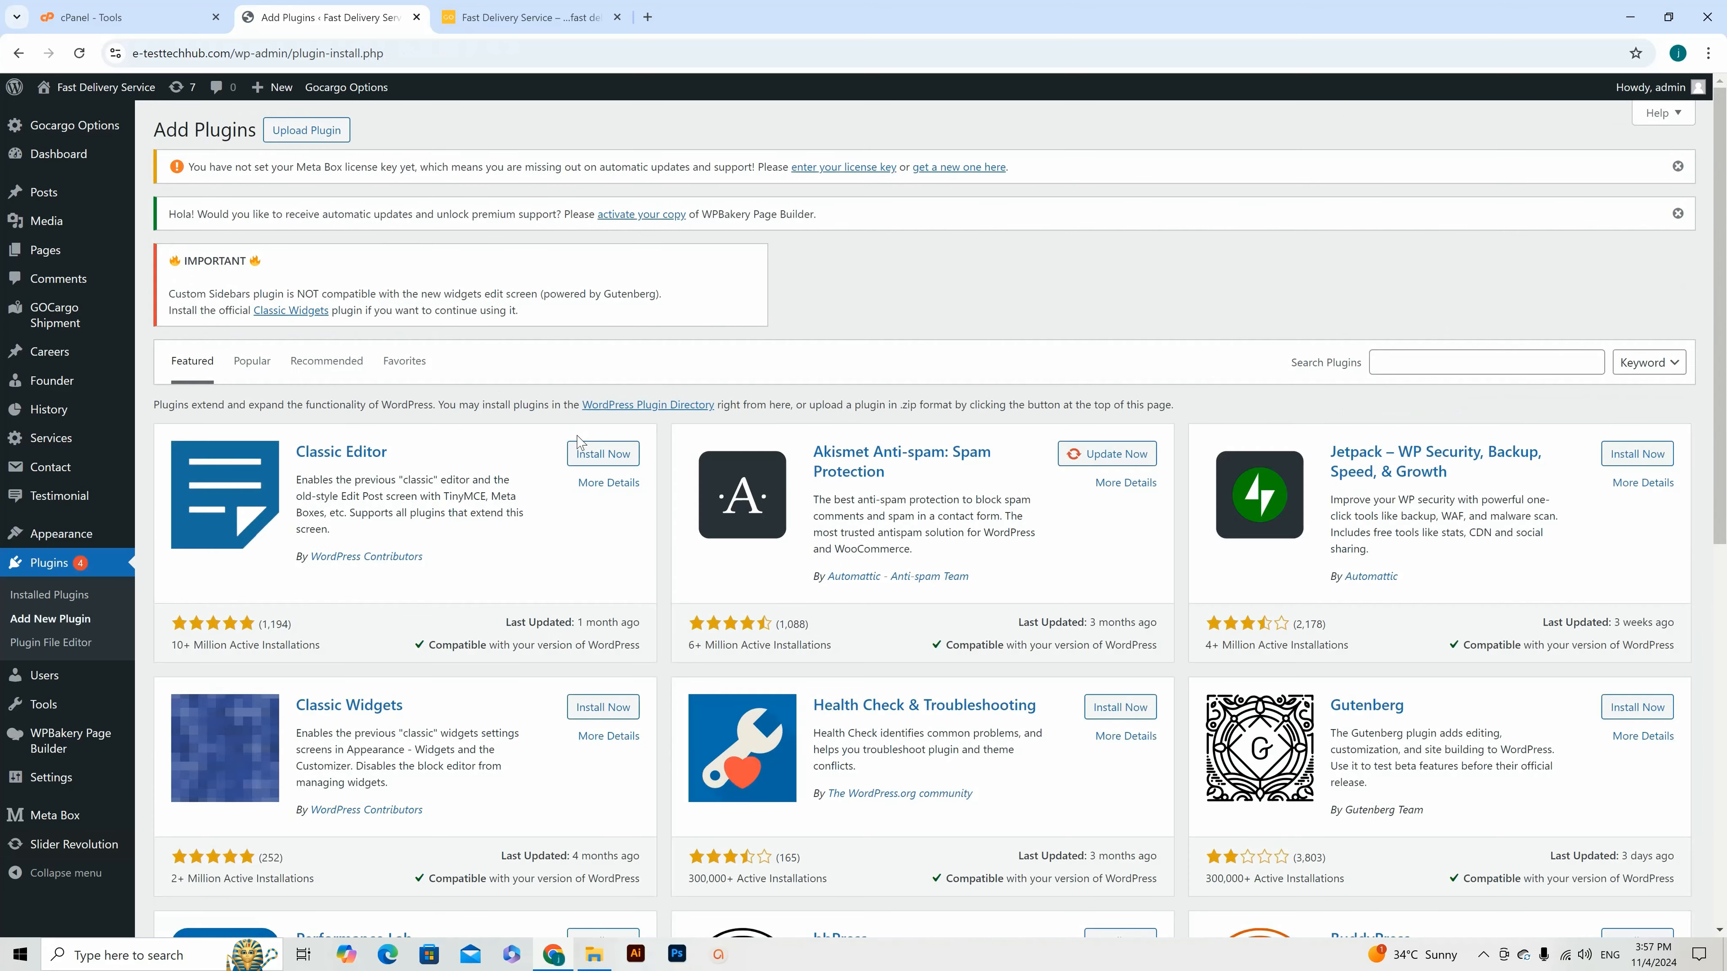
{"action": "left_click", "coordinate": [306, 130]}
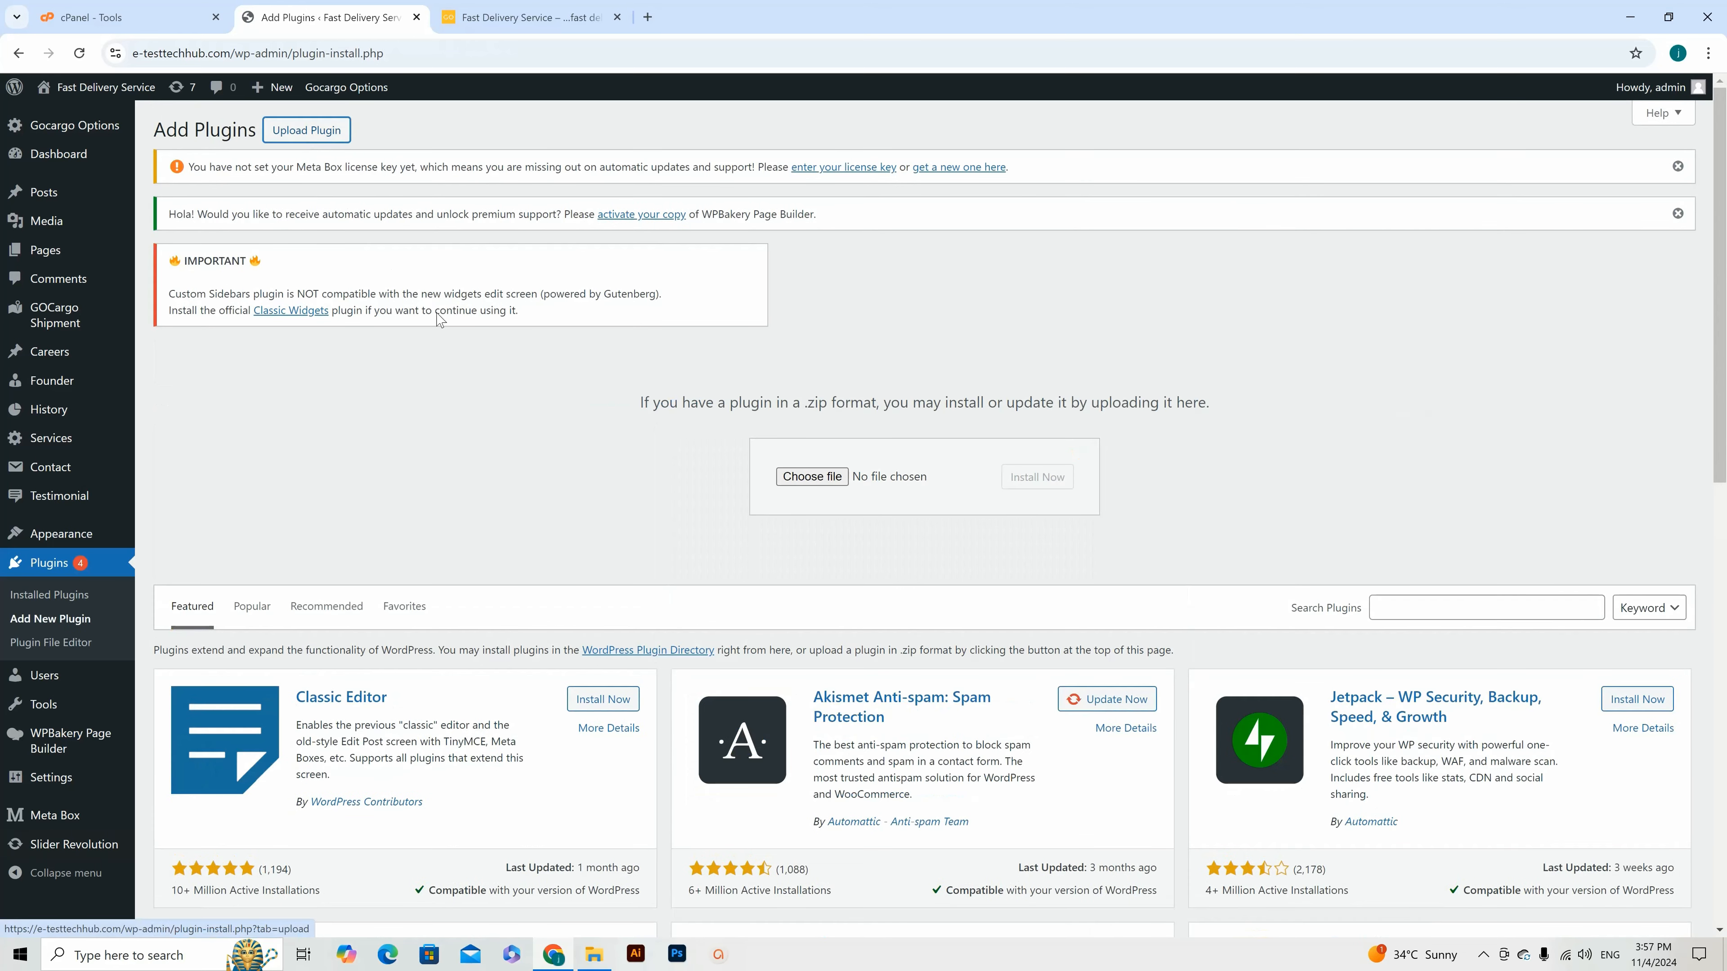
{"action": "left_click", "coordinate": [593, 954]}
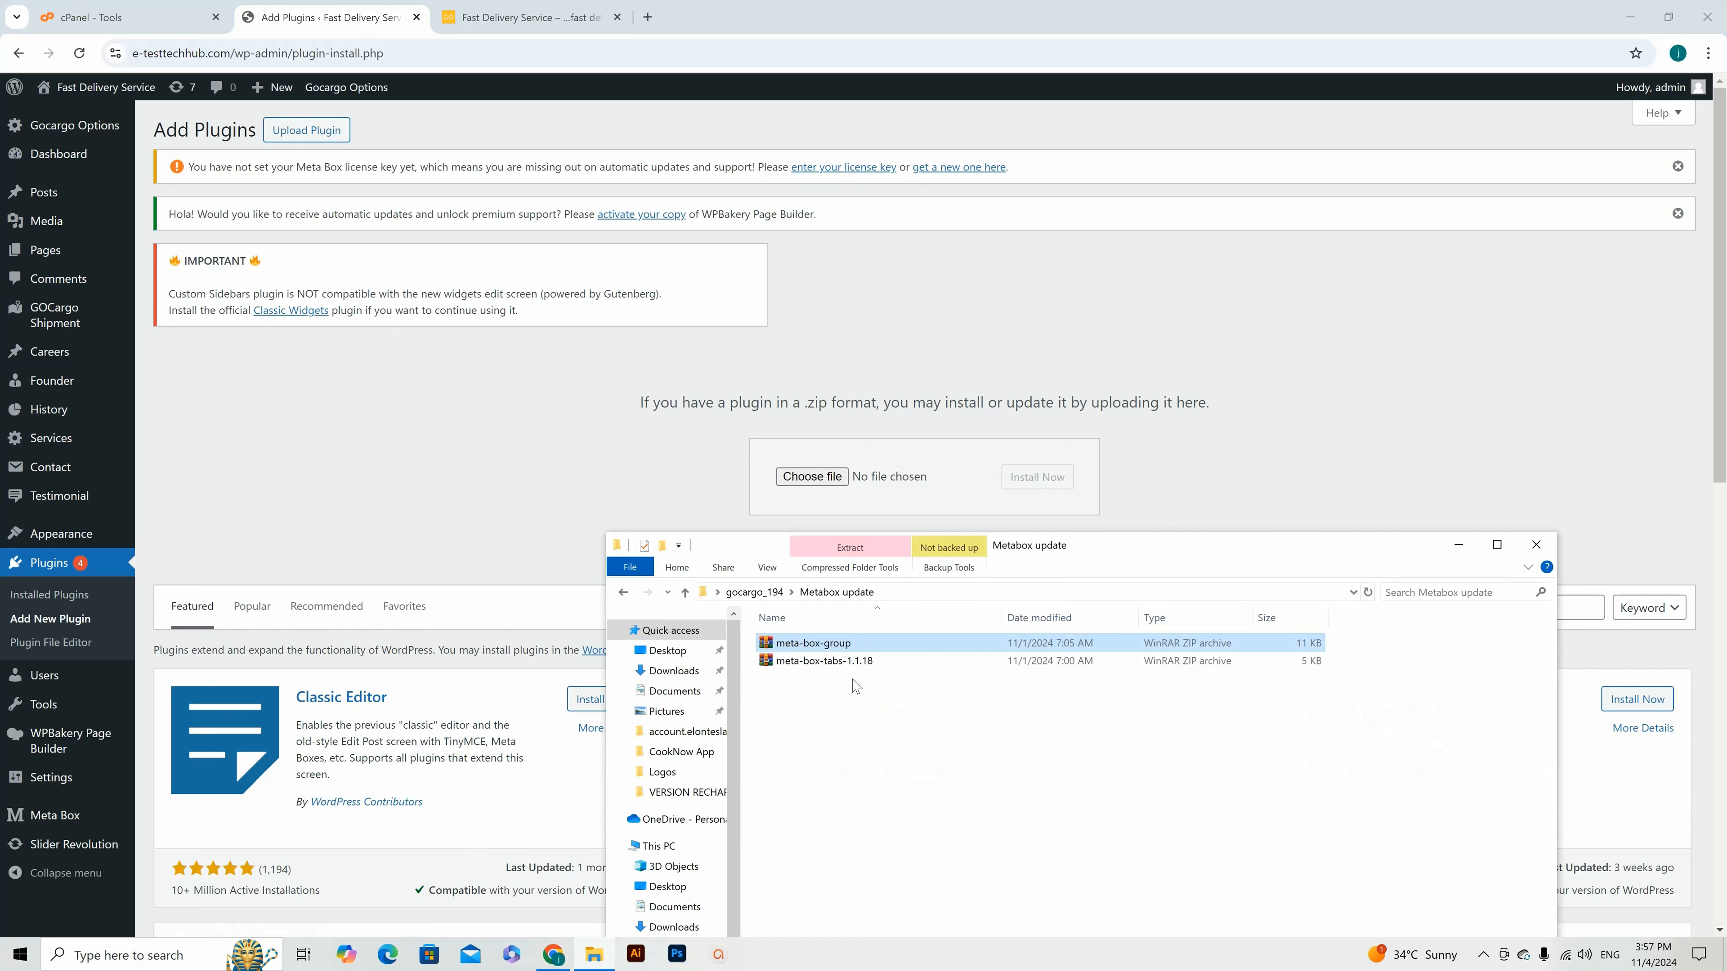
{"action": "left_click", "coordinate": [818, 661]}
{"action": "left_click_drag", "start_coordinate": [843, 563], "coordinate": [812, 476]}
{"action": "left_click", "coordinate": [1036, 477]}
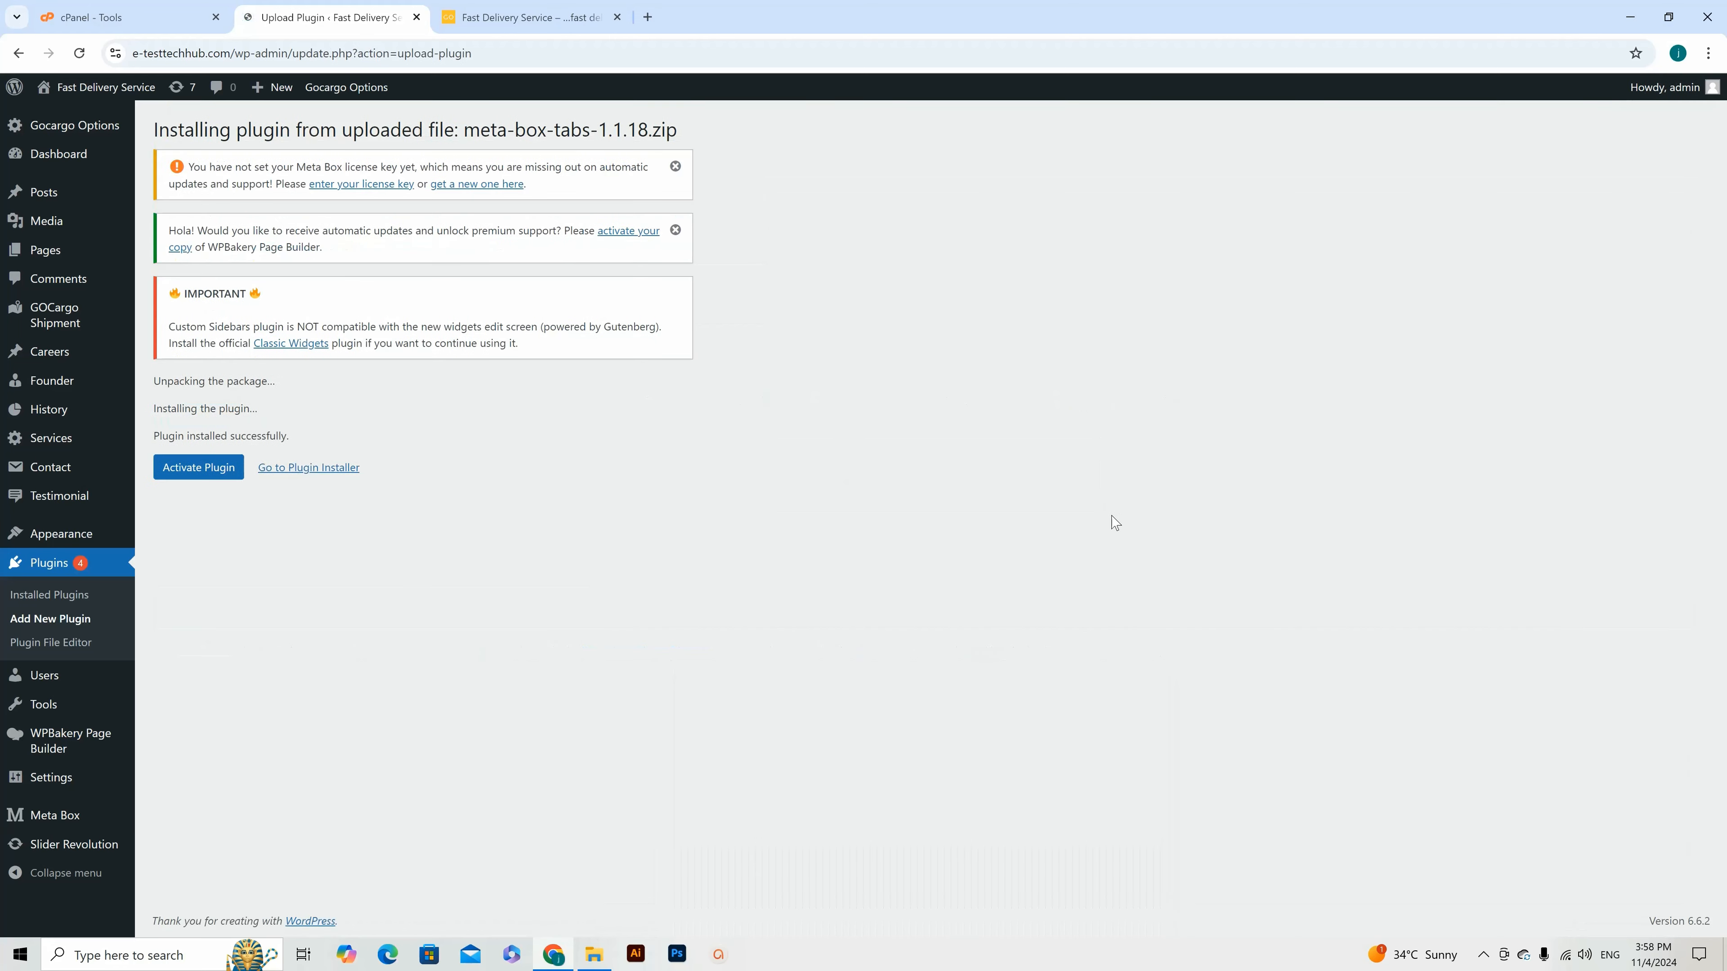
{"action": "left_click", "coordinate": [211, 479]}
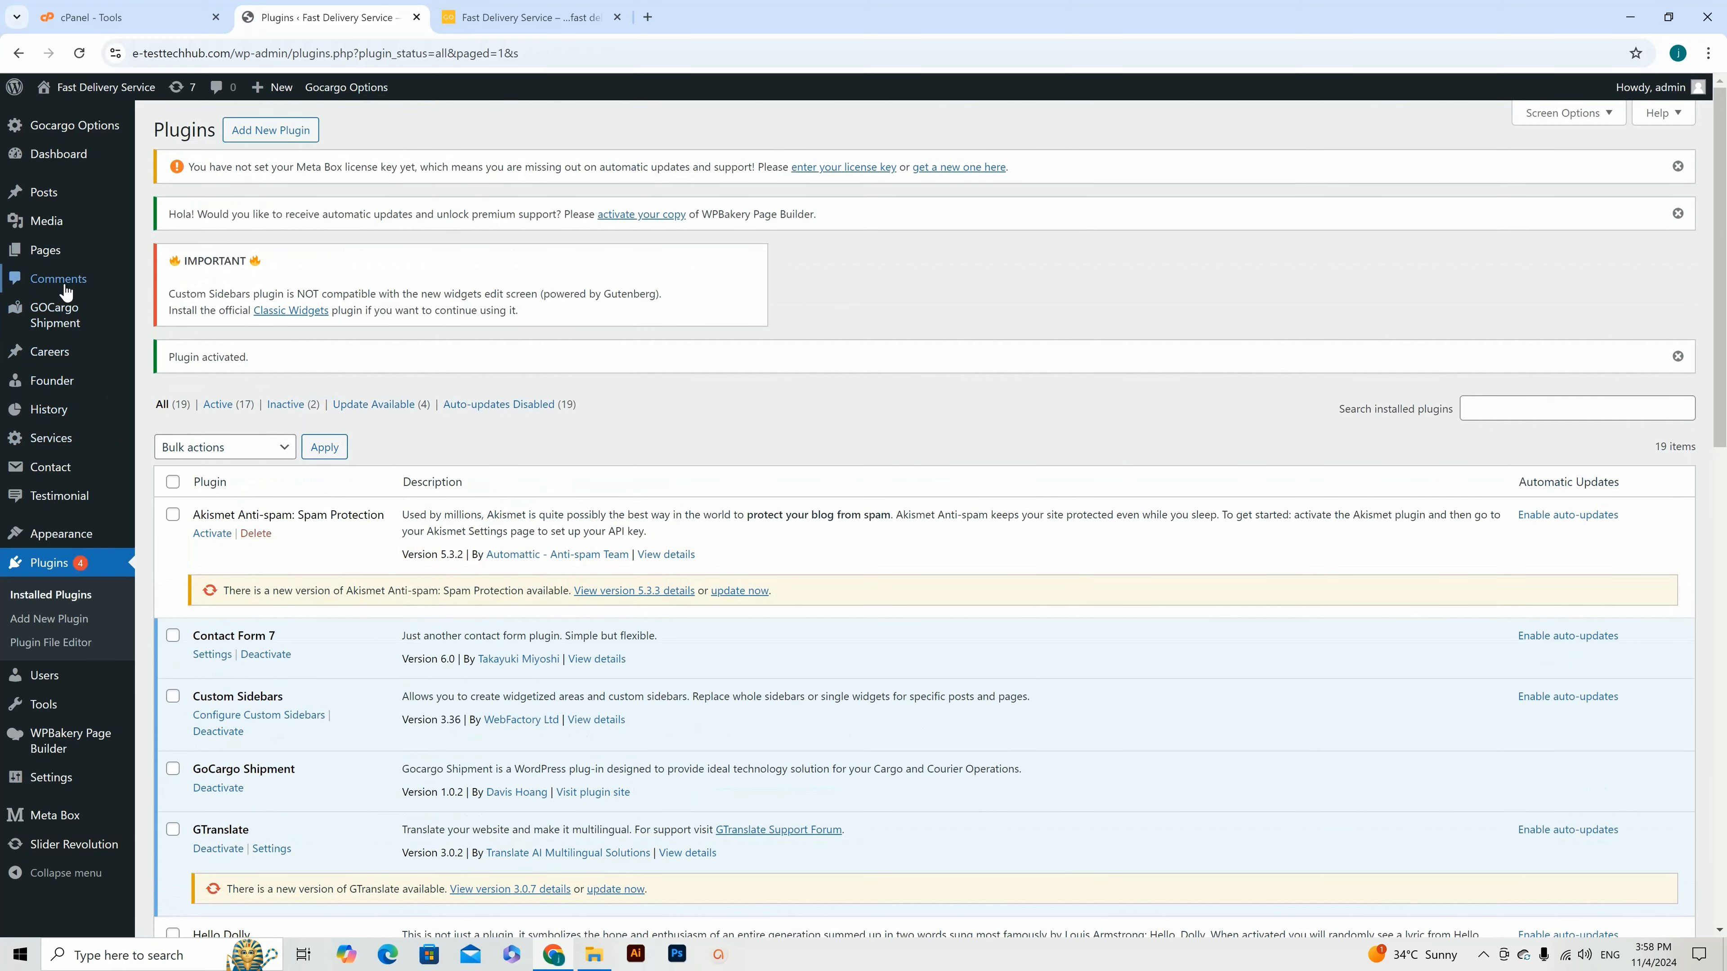
Step: Open the draft shipment HTY223344 for editing and examine its shipment history and custom fields
{"action": "mouse_move", "coordinate": [58, 312]}
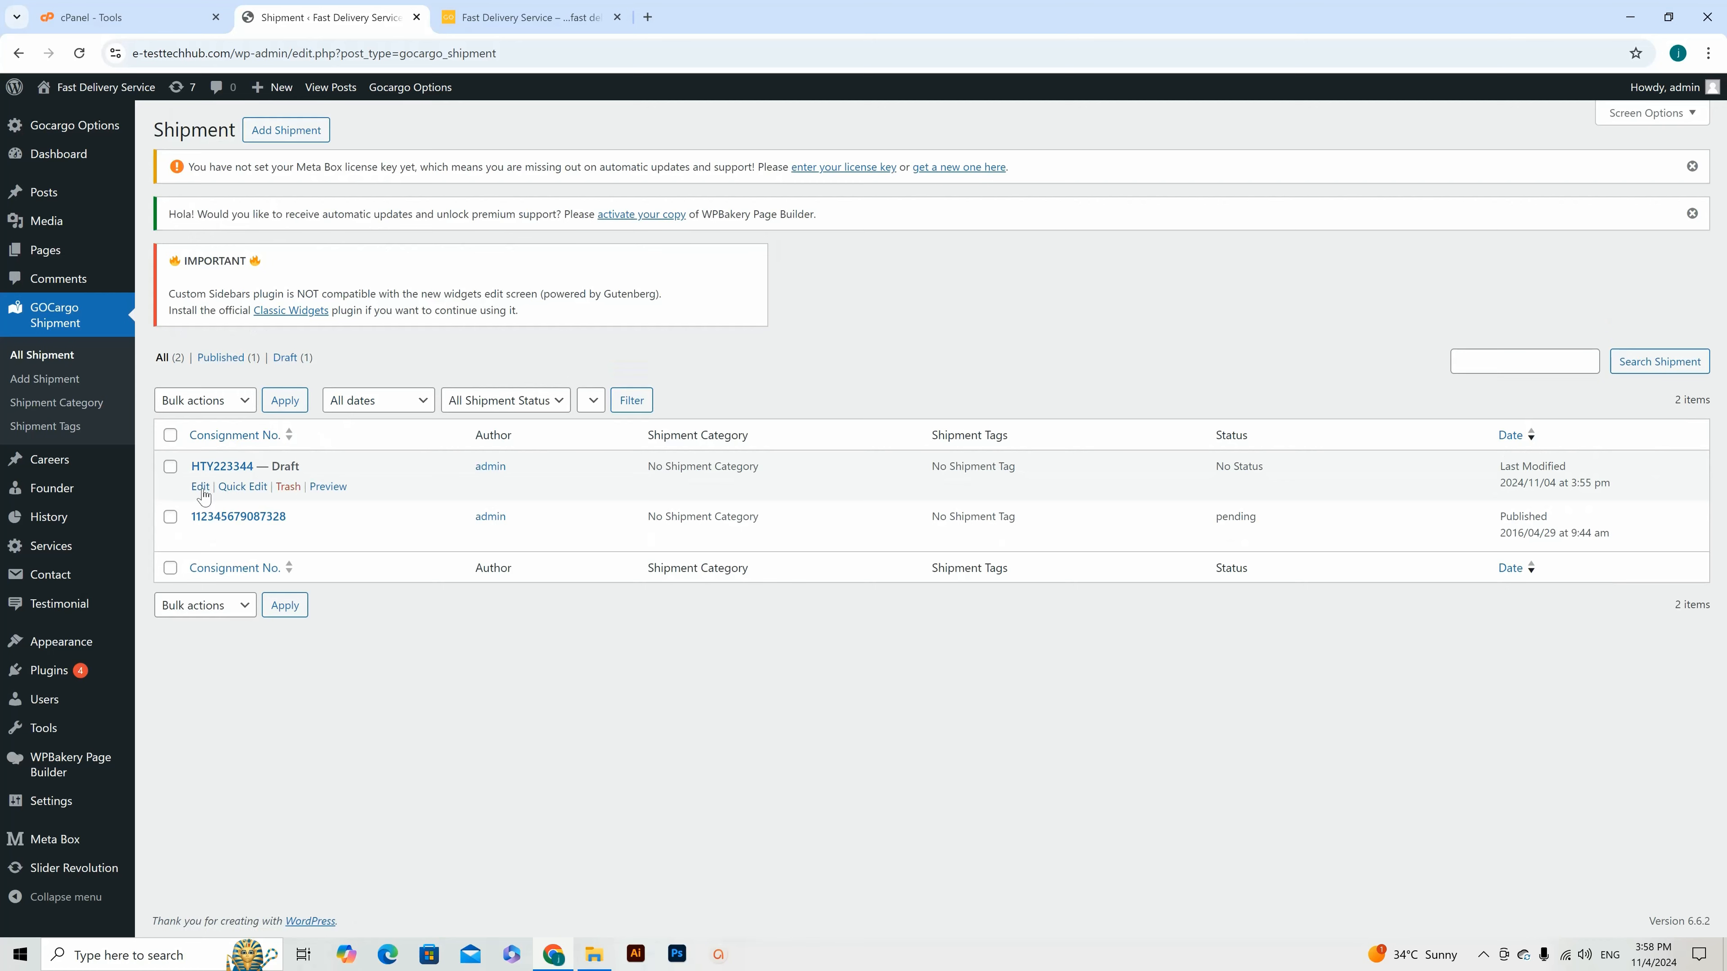
{"action": "left_click", "coordinate": [201, 488]}
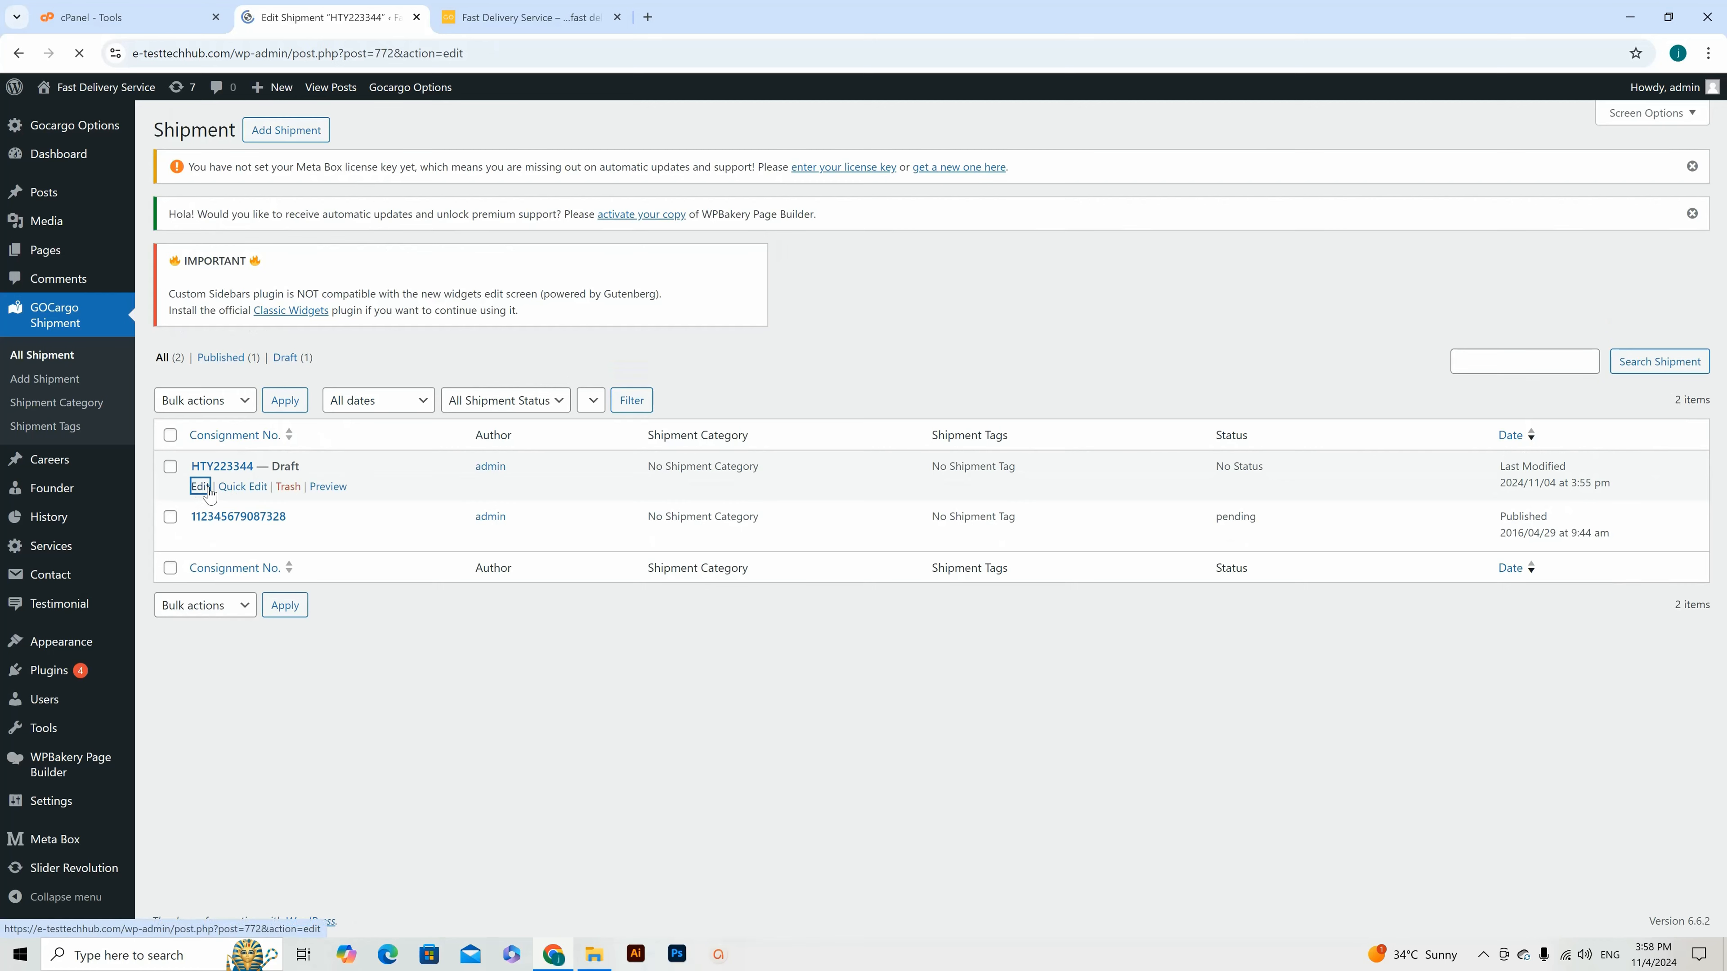
{"action": "scroll", "coordinate": [674, 426], "scroll_direction": "down", "scroll_amount": 4}
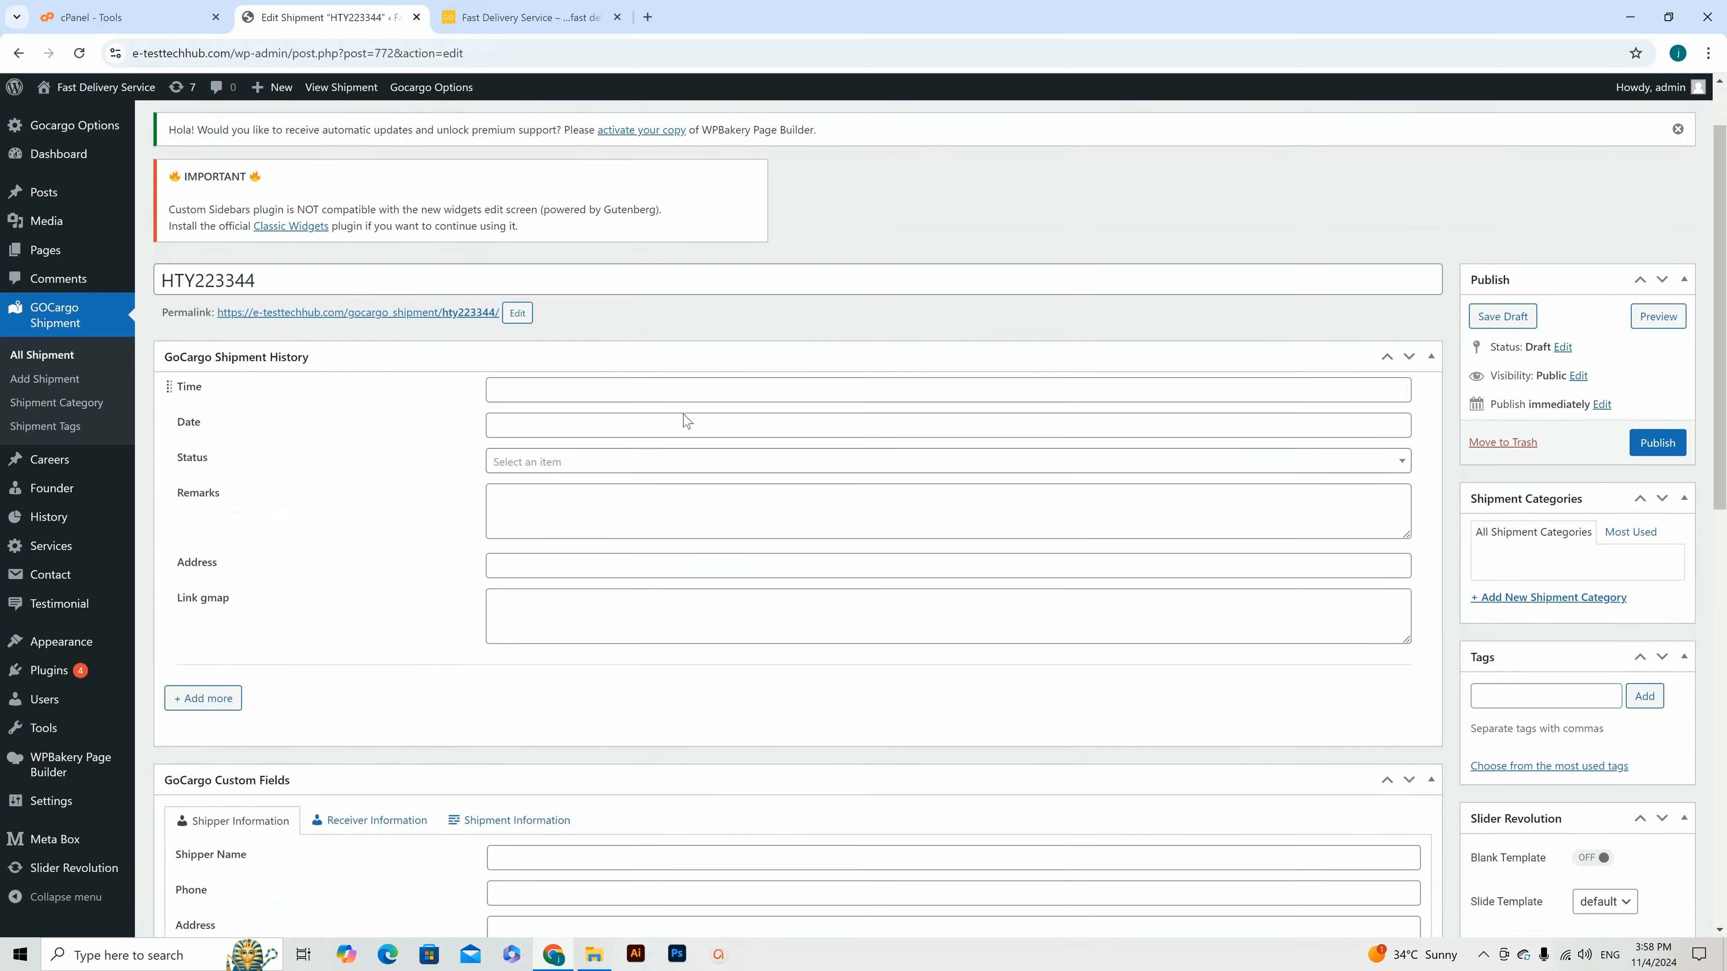
{"action": "scroll", "coordinate": [693, 425], "scroll_direction": "up", "scroll_amount": 3}
{"action": "scroll", "coordinate": [594, 477], "scroll_direction": "down", "scroll_amount": 5}
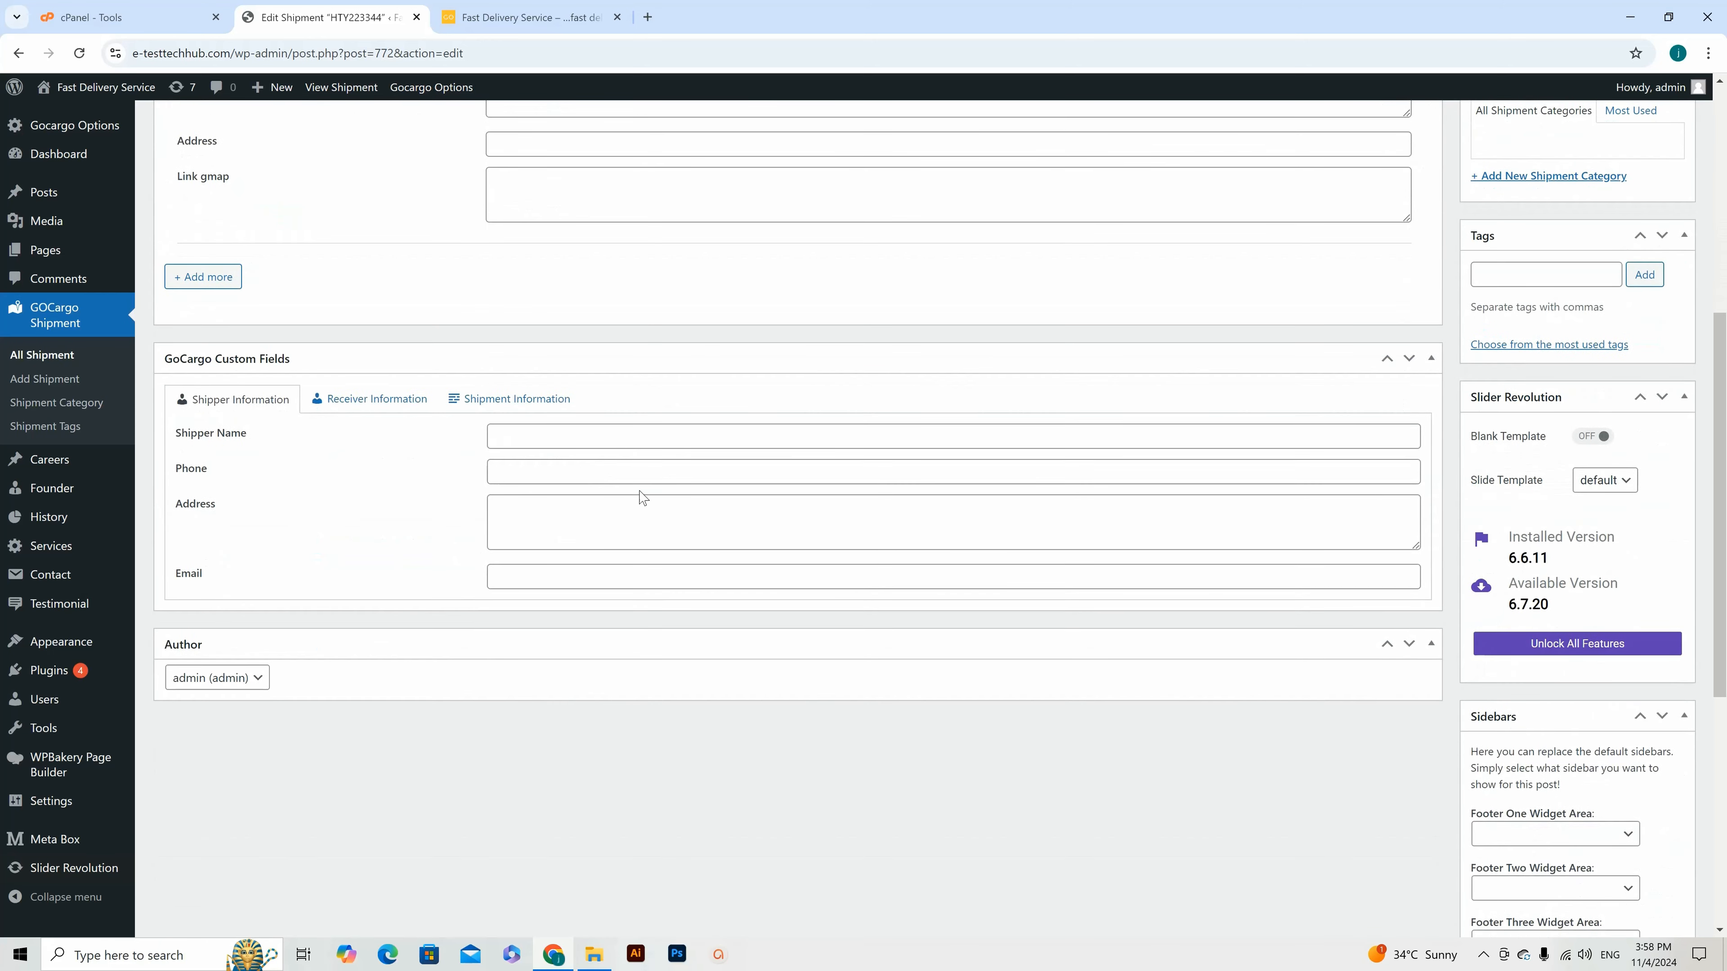
{"action": "scroll", "coordinate": [663, 428], "scroll_direction": "up", "scroll_amount": 6}
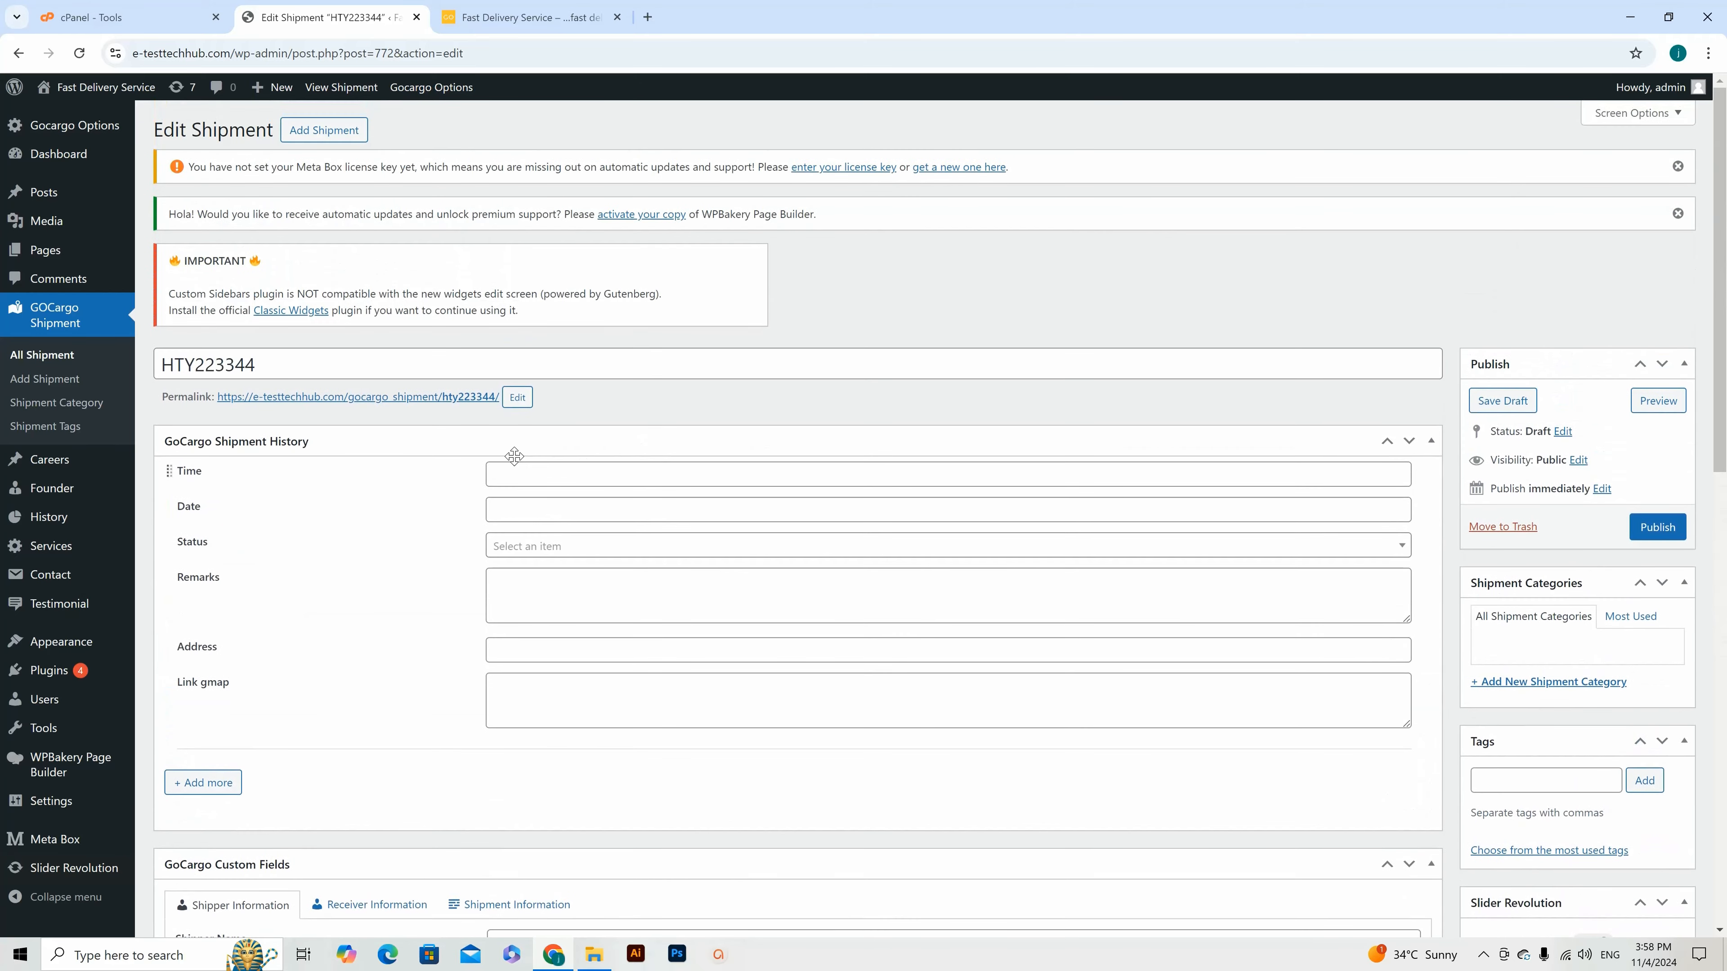
Step: Start a new shipment and look through its receiver and shipment information fields
{"action": "left_click", "coordinate": [42, 380]}
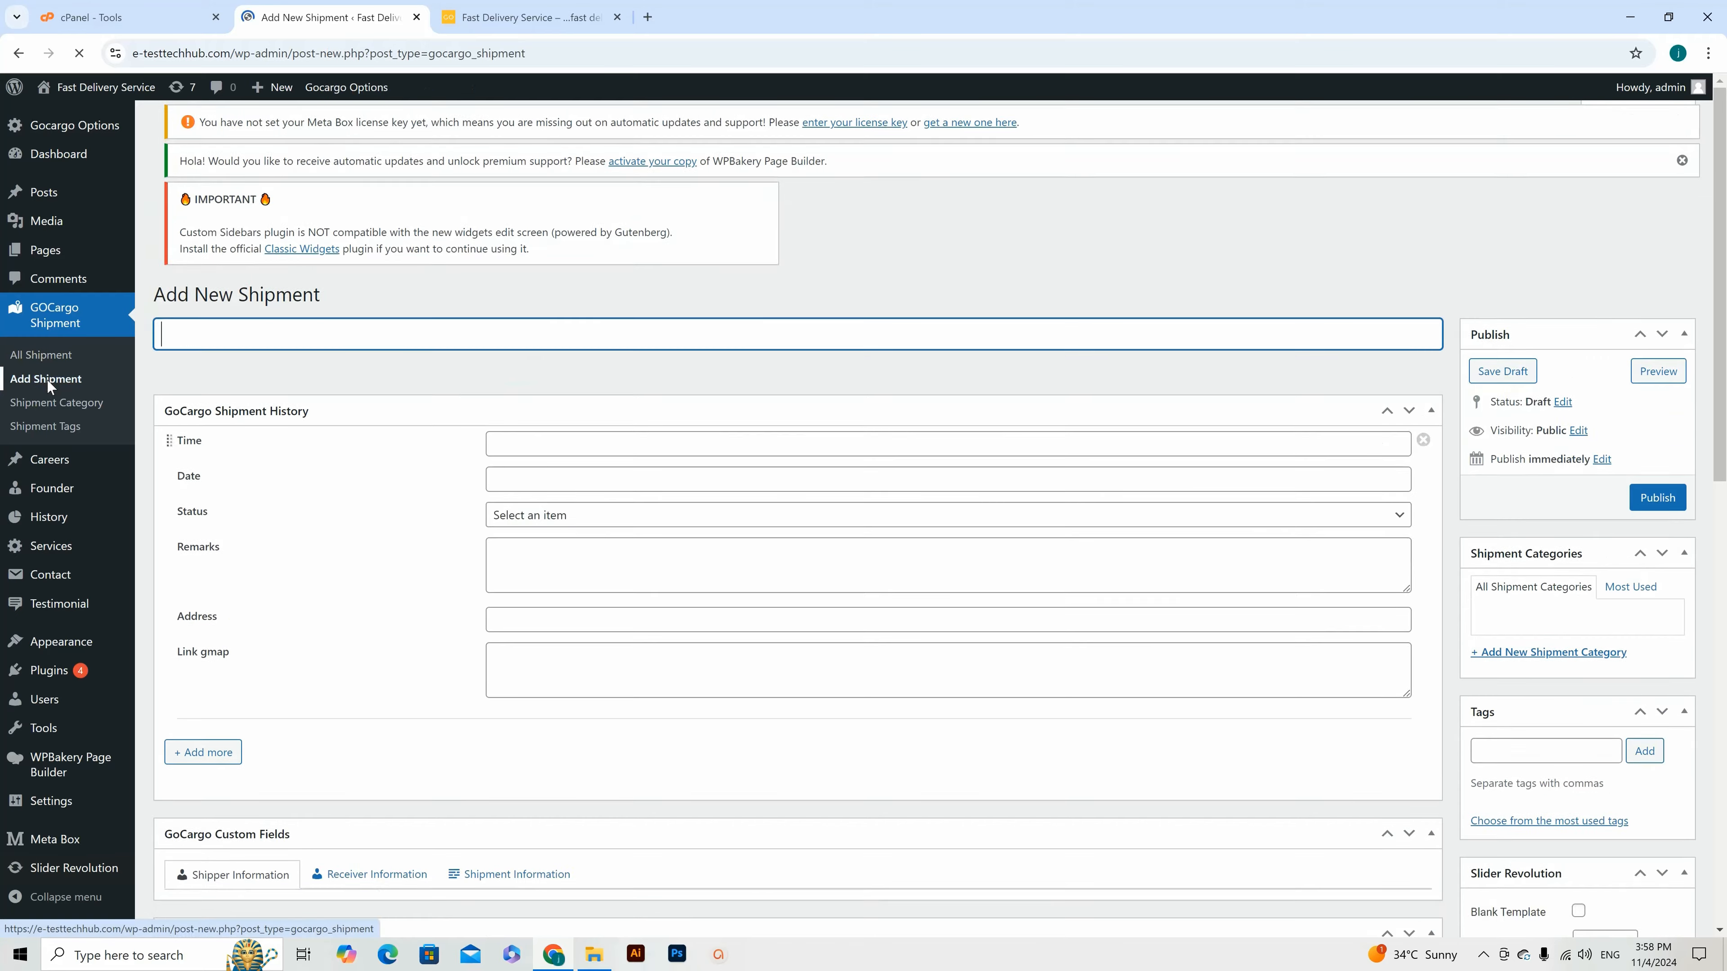
{"action": "scroll", "coordinate": [478, 340], "scroll_direction": "down", "scroll_amount": 8}
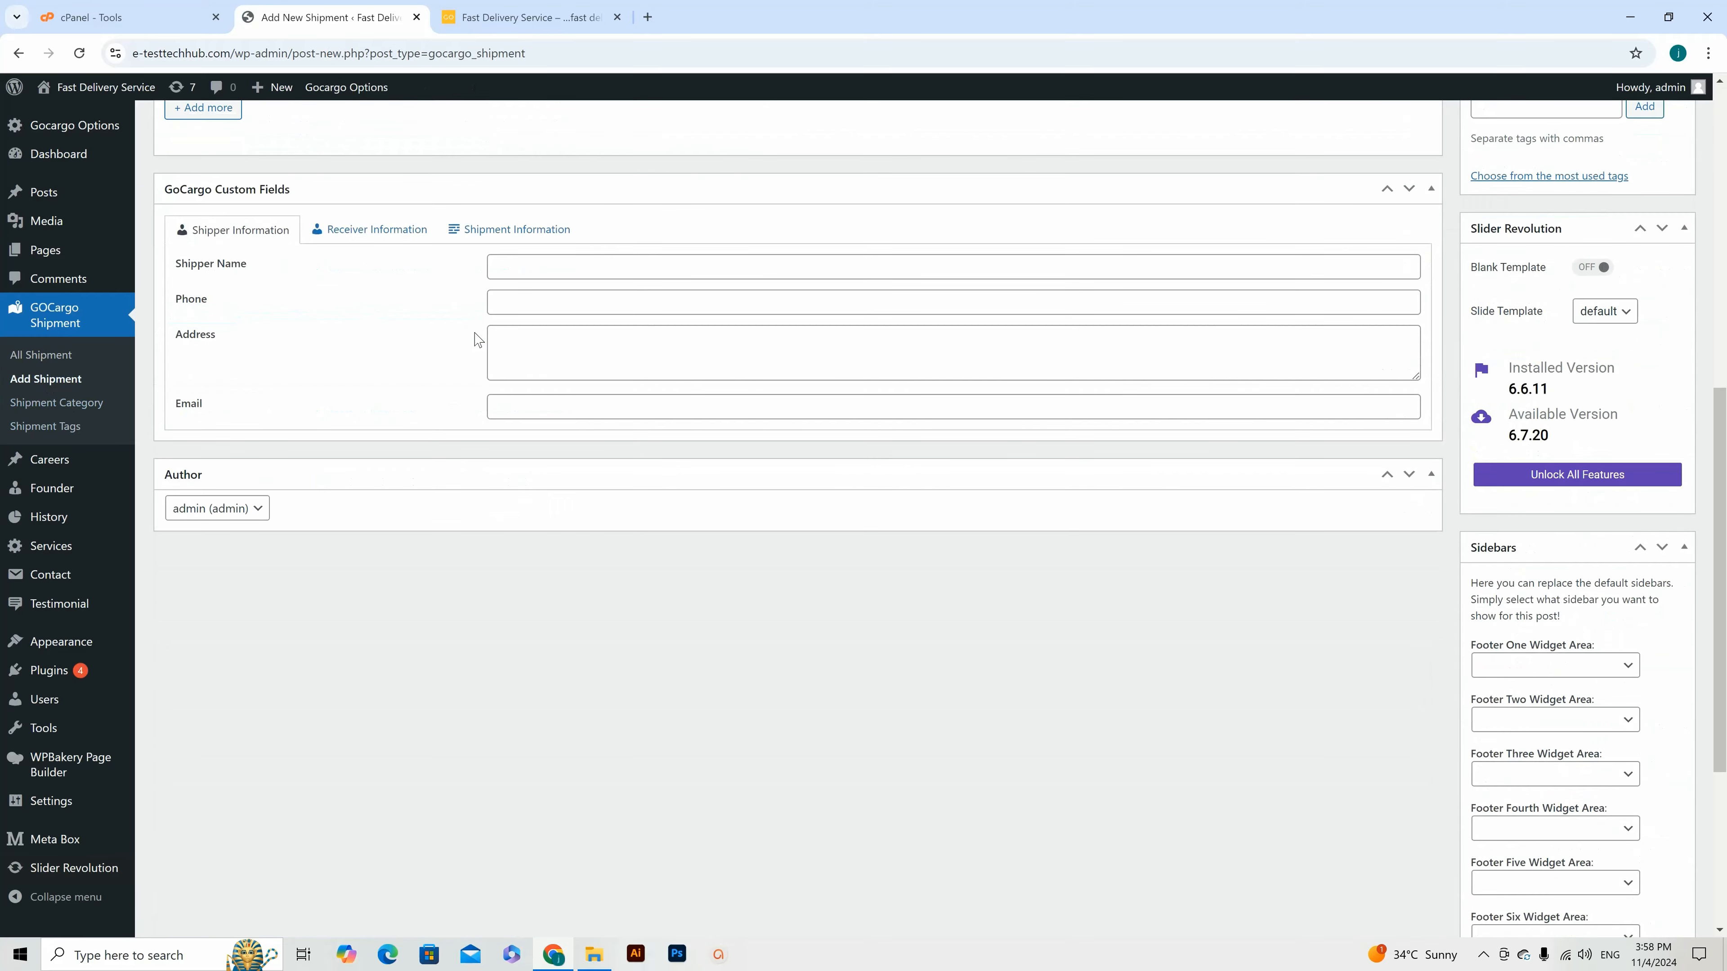
{"action": "scroll", "coordinate": [478, 340], "scroll_direction": "up", "scroll_amount": 2}
{"action": "left_click", "coordinate": [366, 401]}
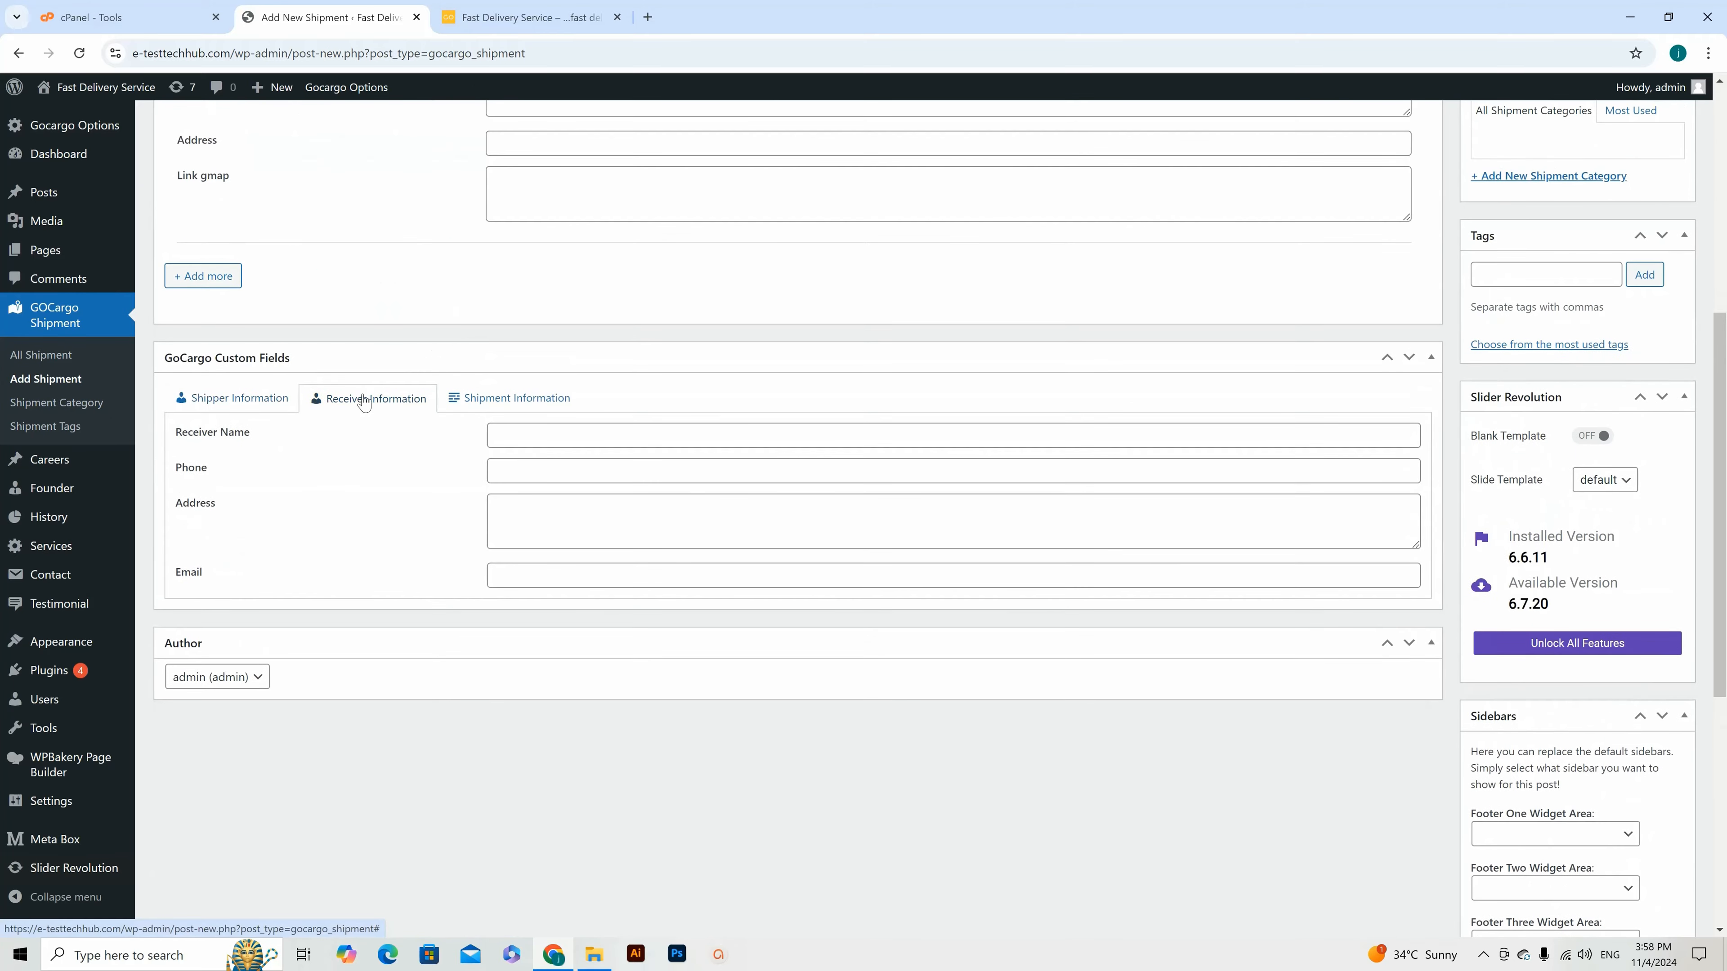
{"action": "left_click", "coordinate": [511, 401]}
{"action": "scroll", "coordinate": [454, 401], "scroll_direction": "down", "scroll_amount": 6}
{"action": "scroll", "coordinate": [459, 400], "scroll_direction": "up", "scroll_amount": 3}
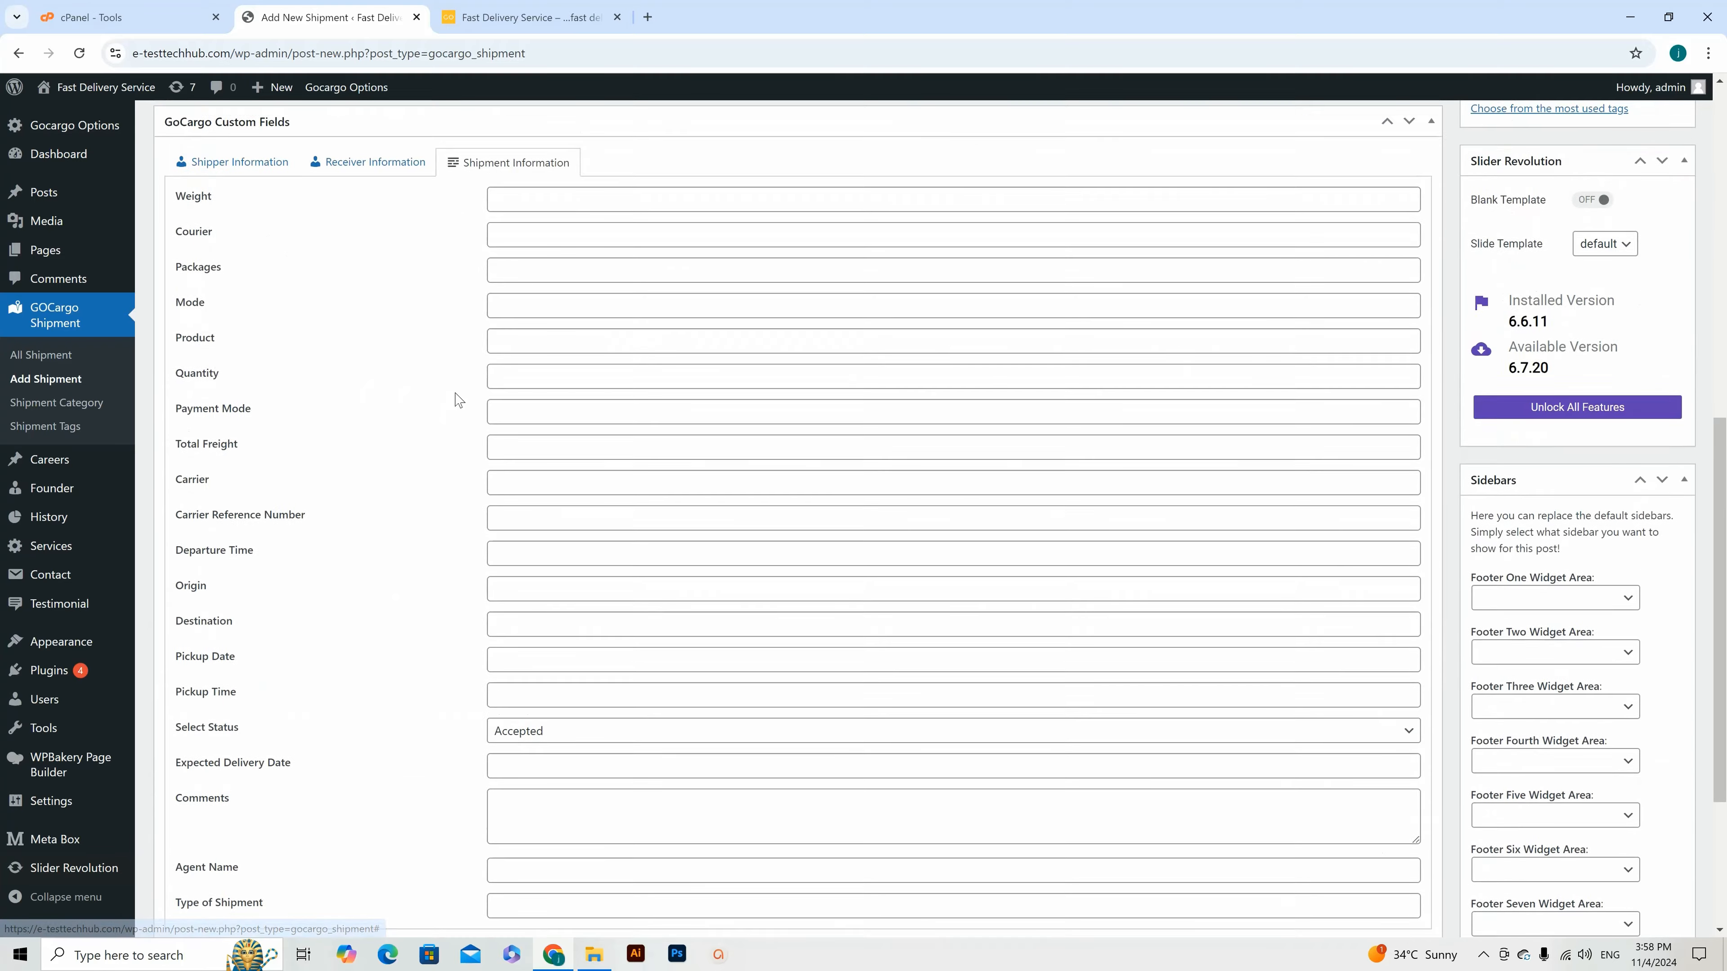
{"action": "scroll", "coordinate": [459, 399], "scroll_direction": "up", "scroll_amount": 7}
Step: Fill the first shipment history entry with time 03:00, date Nov 02, 2024 and status Info Received
{"action": "left_click", "coordinate": [533, 306]}
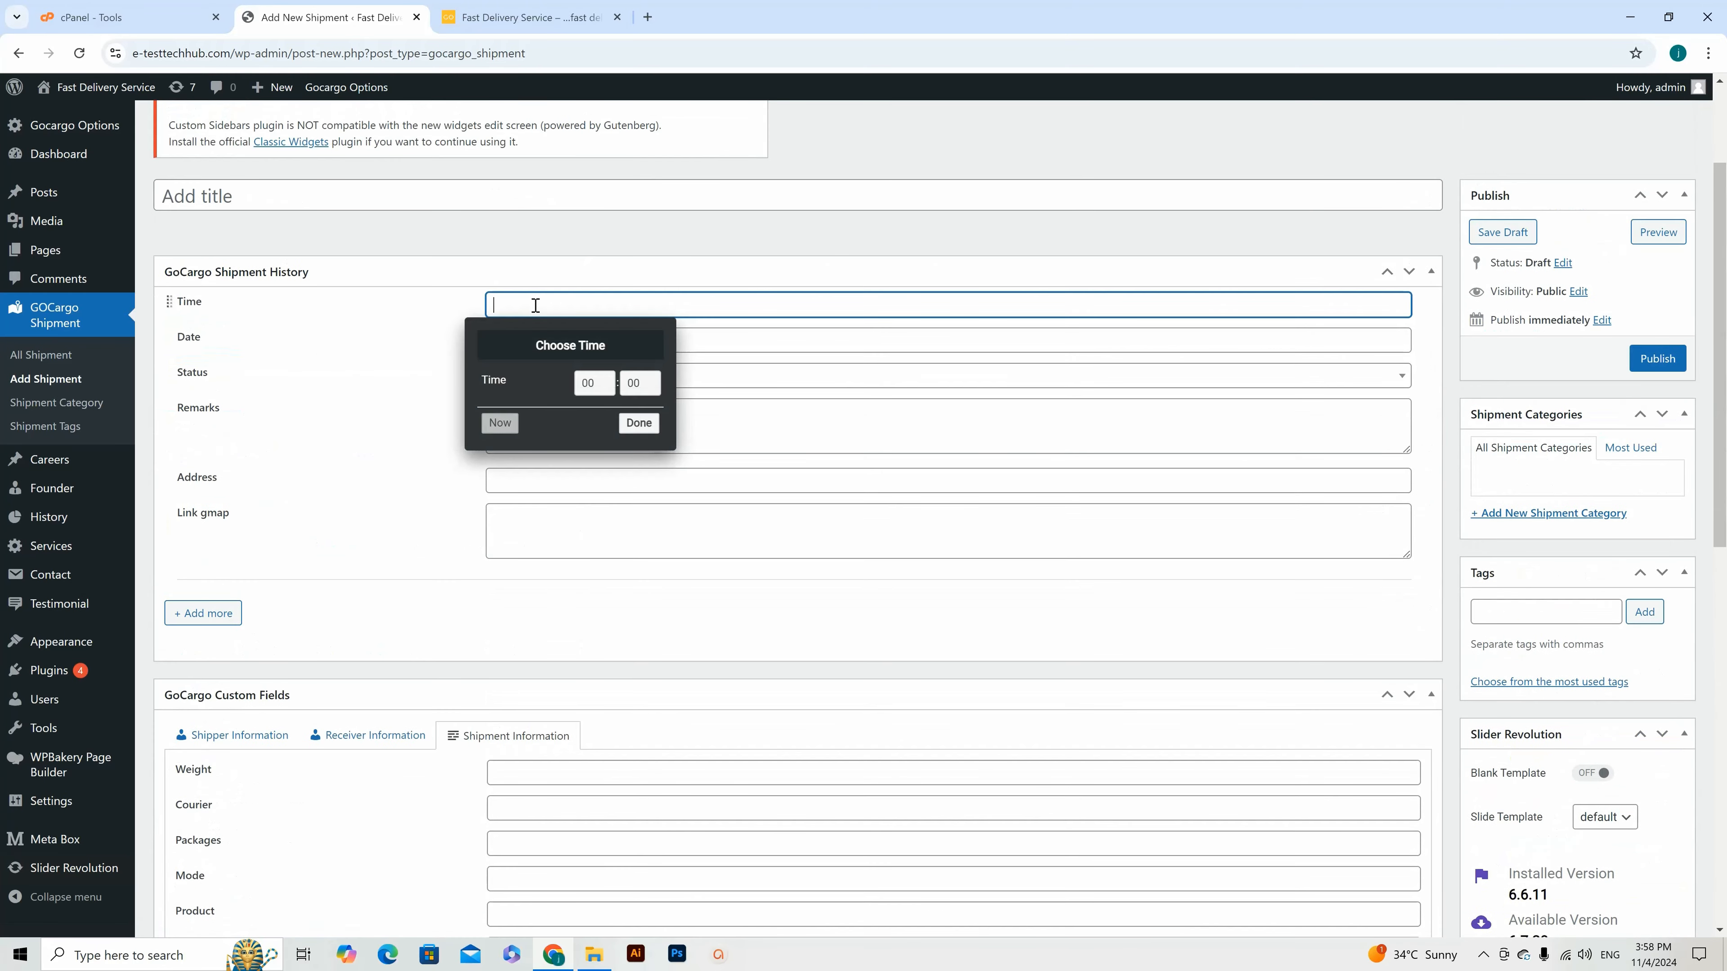
{"action": "left_click", "coordinate": [586, 385]}
{"action": "left_click", "coordinate": [588, 469]}
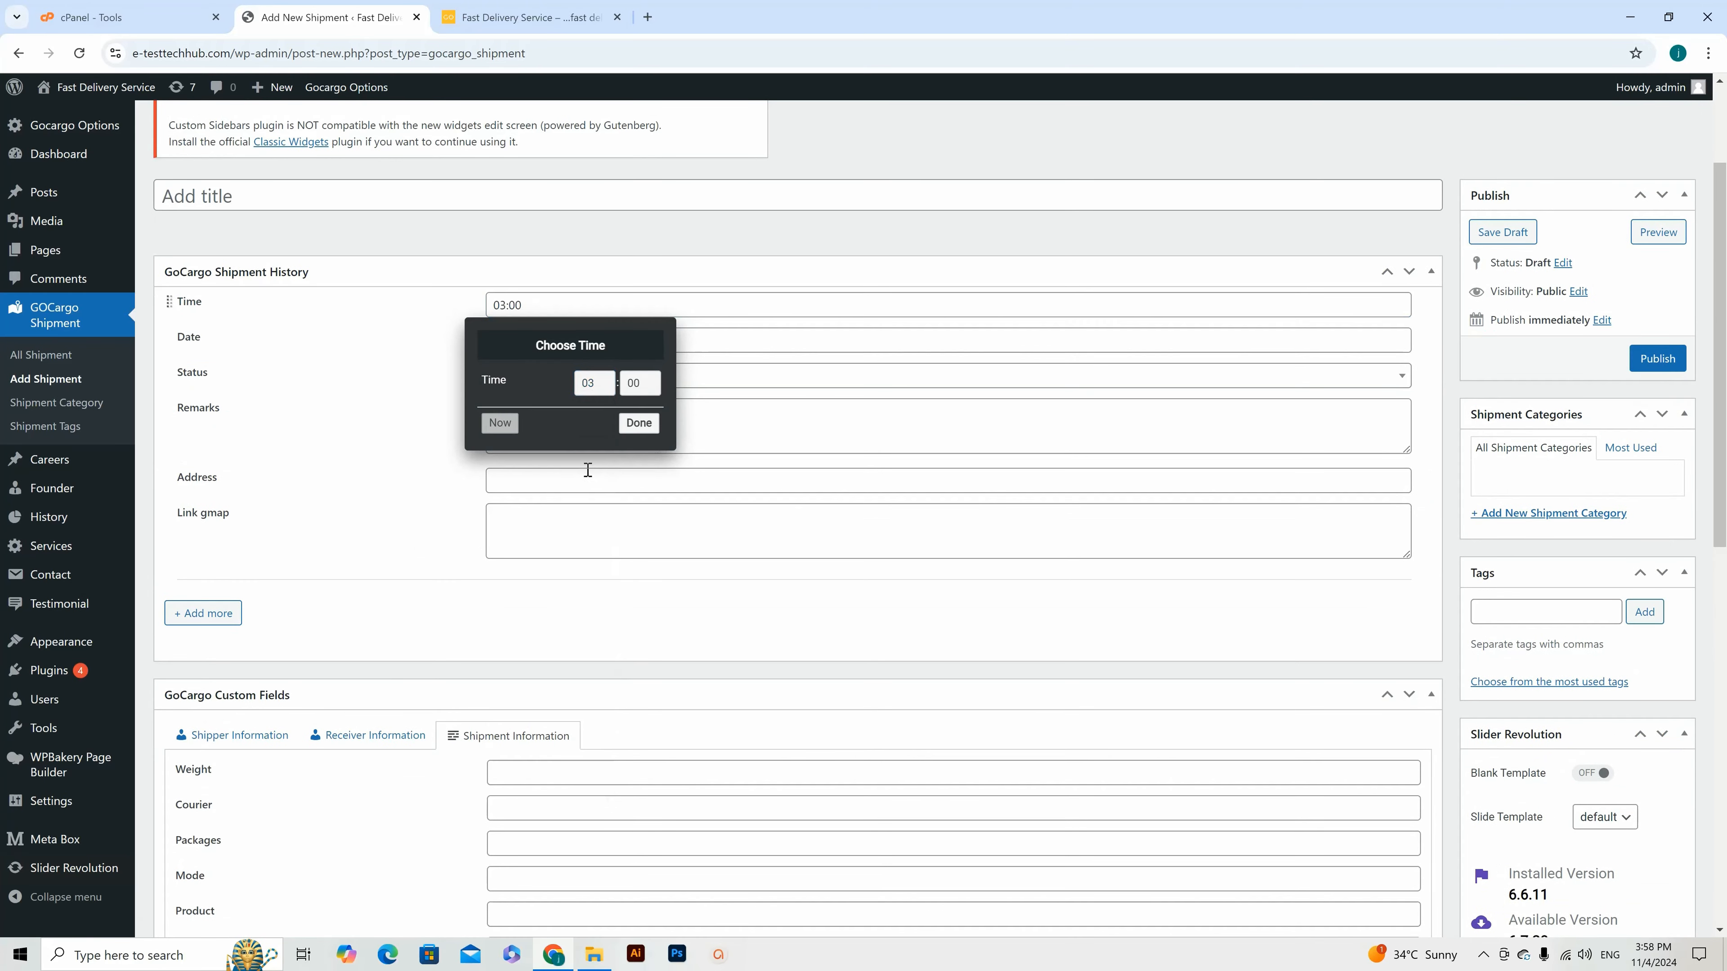
{"action": "left_click", "coordinate": [637, 424]}
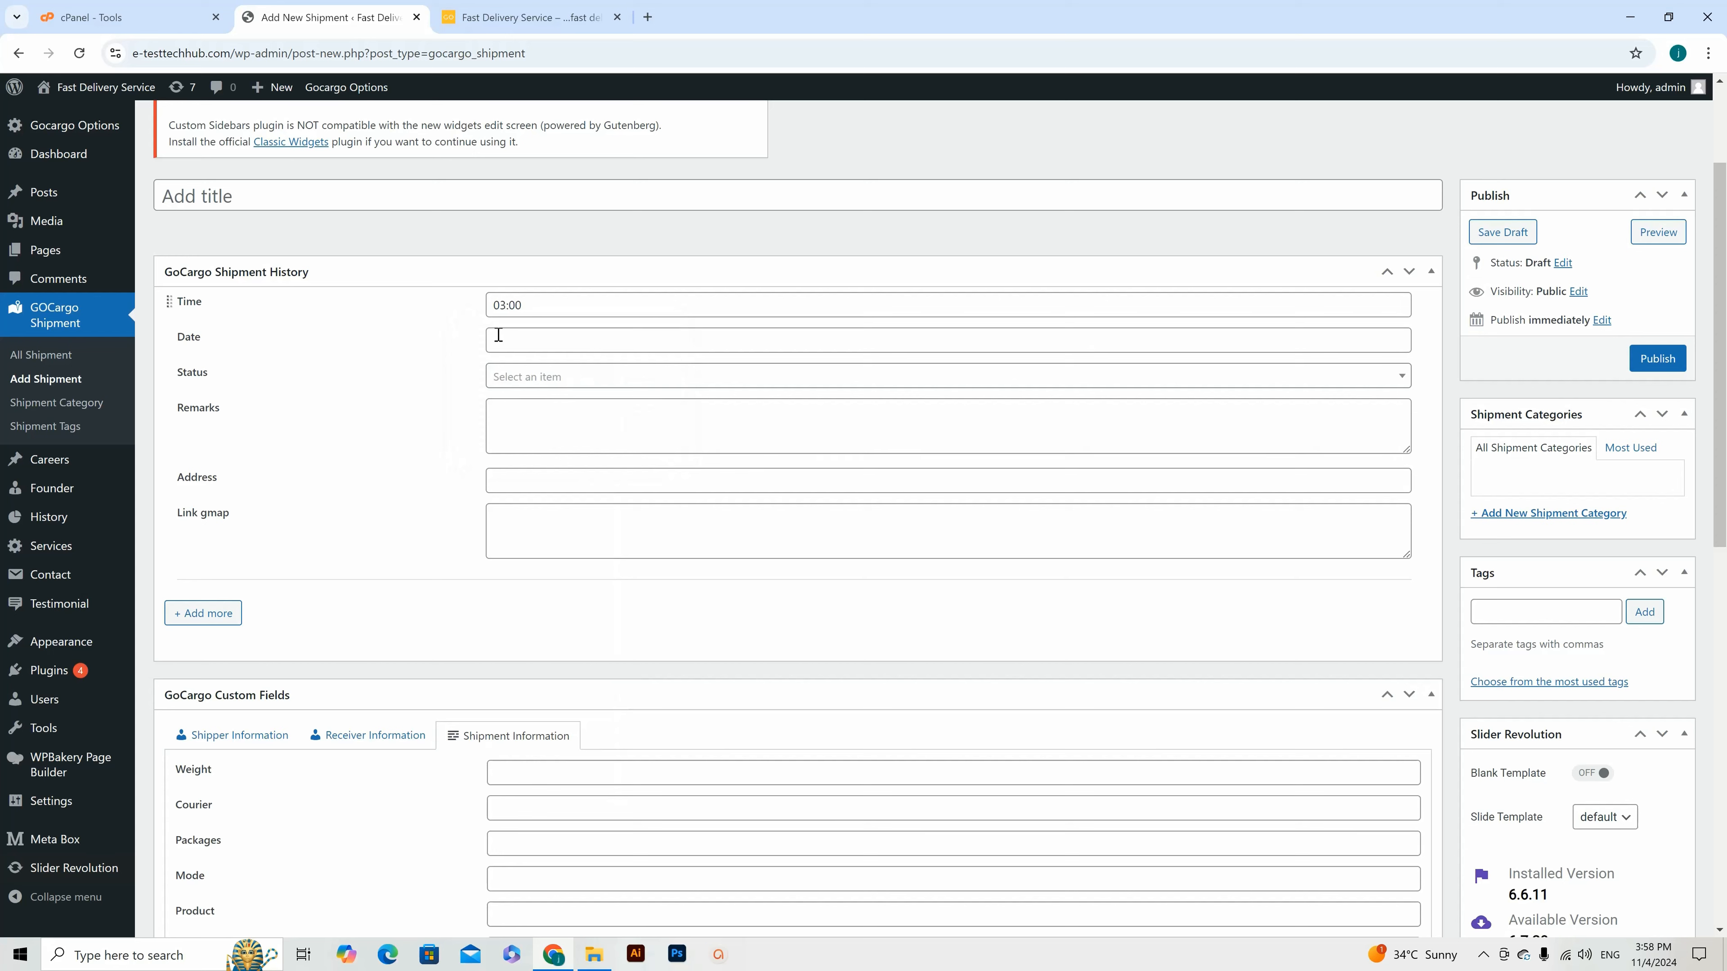
{"action": "left_click", "coordinate": [498, 334]}
{"action": "left_click", "coordinate": [615, 450]}
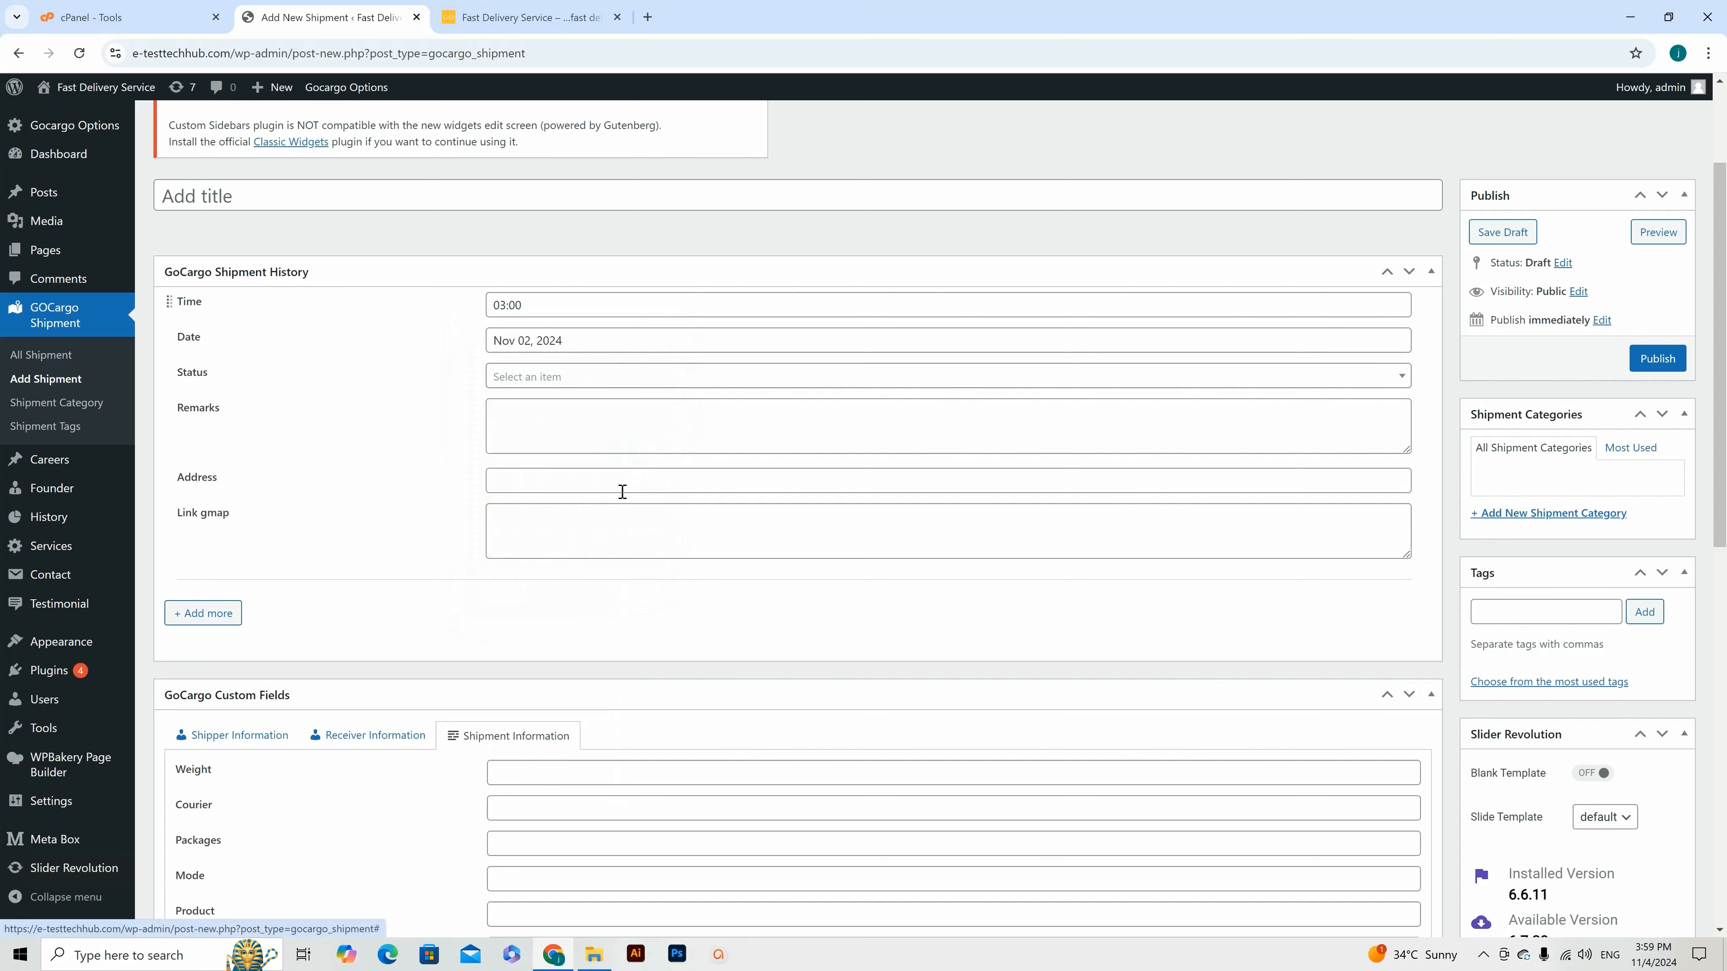
{"action": "left_click", "coordinate": [510, 379]}
{"action": "left_click", "coordinate": [532, 434]}
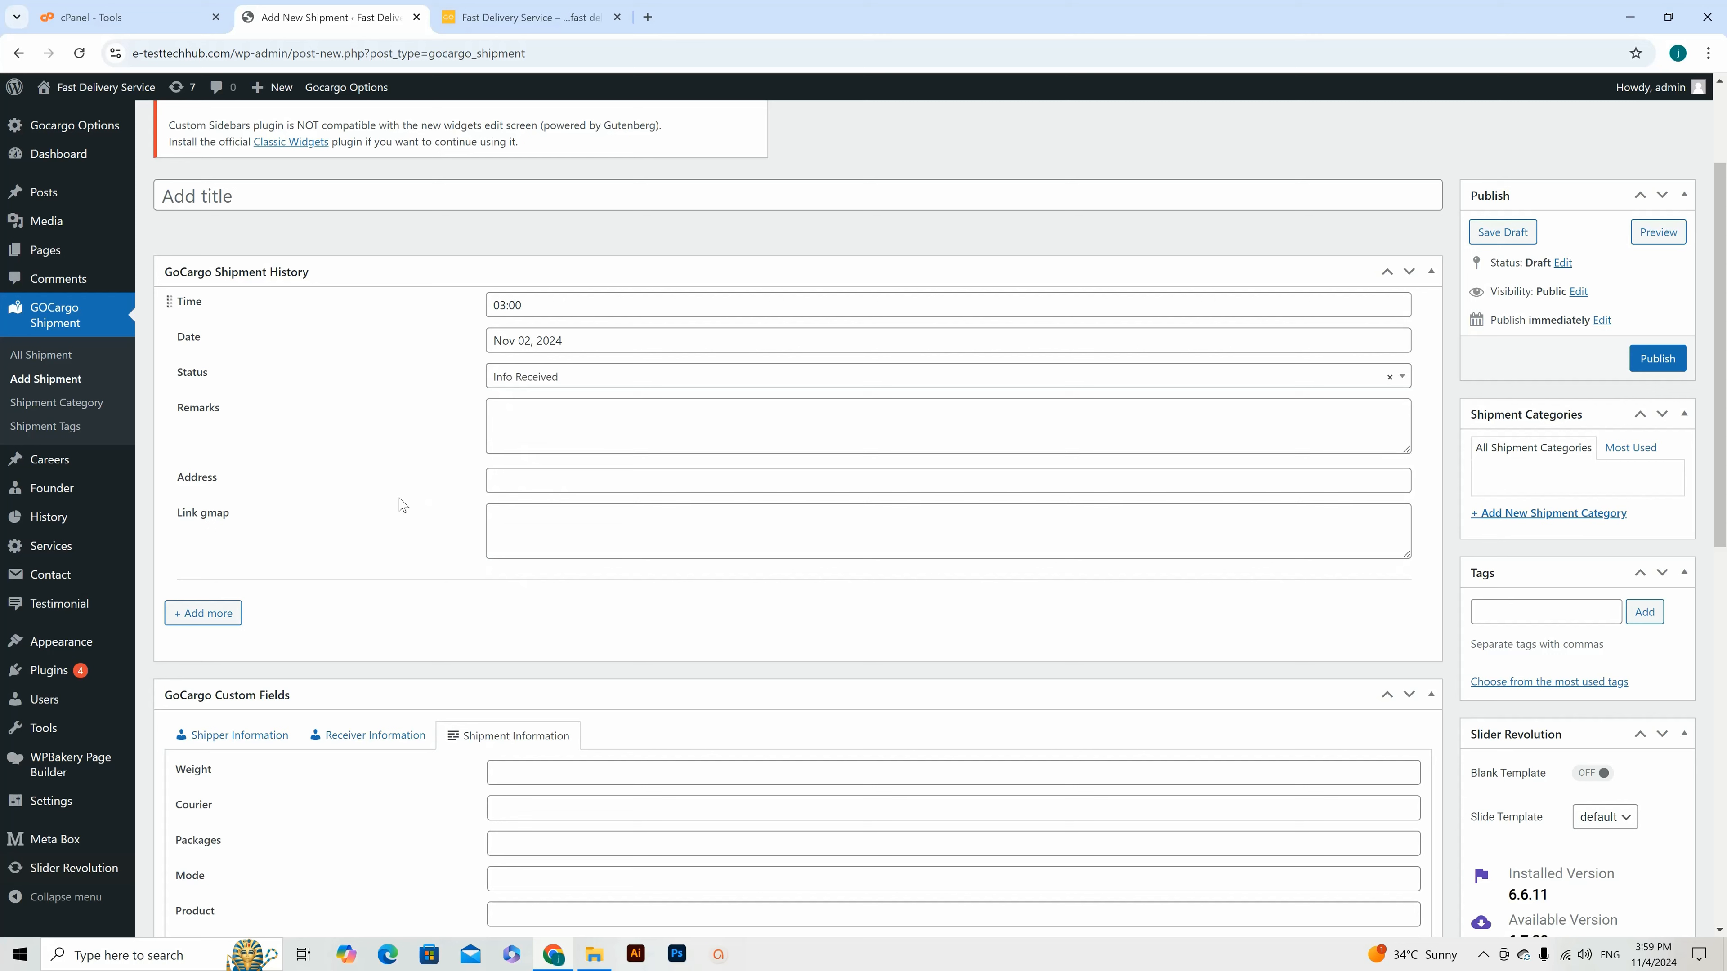
Step: Add a second shipment history entry with time 04:00 and date Nov 02, 2024
{"action": "left_click", "coordinate": [194, 614]}
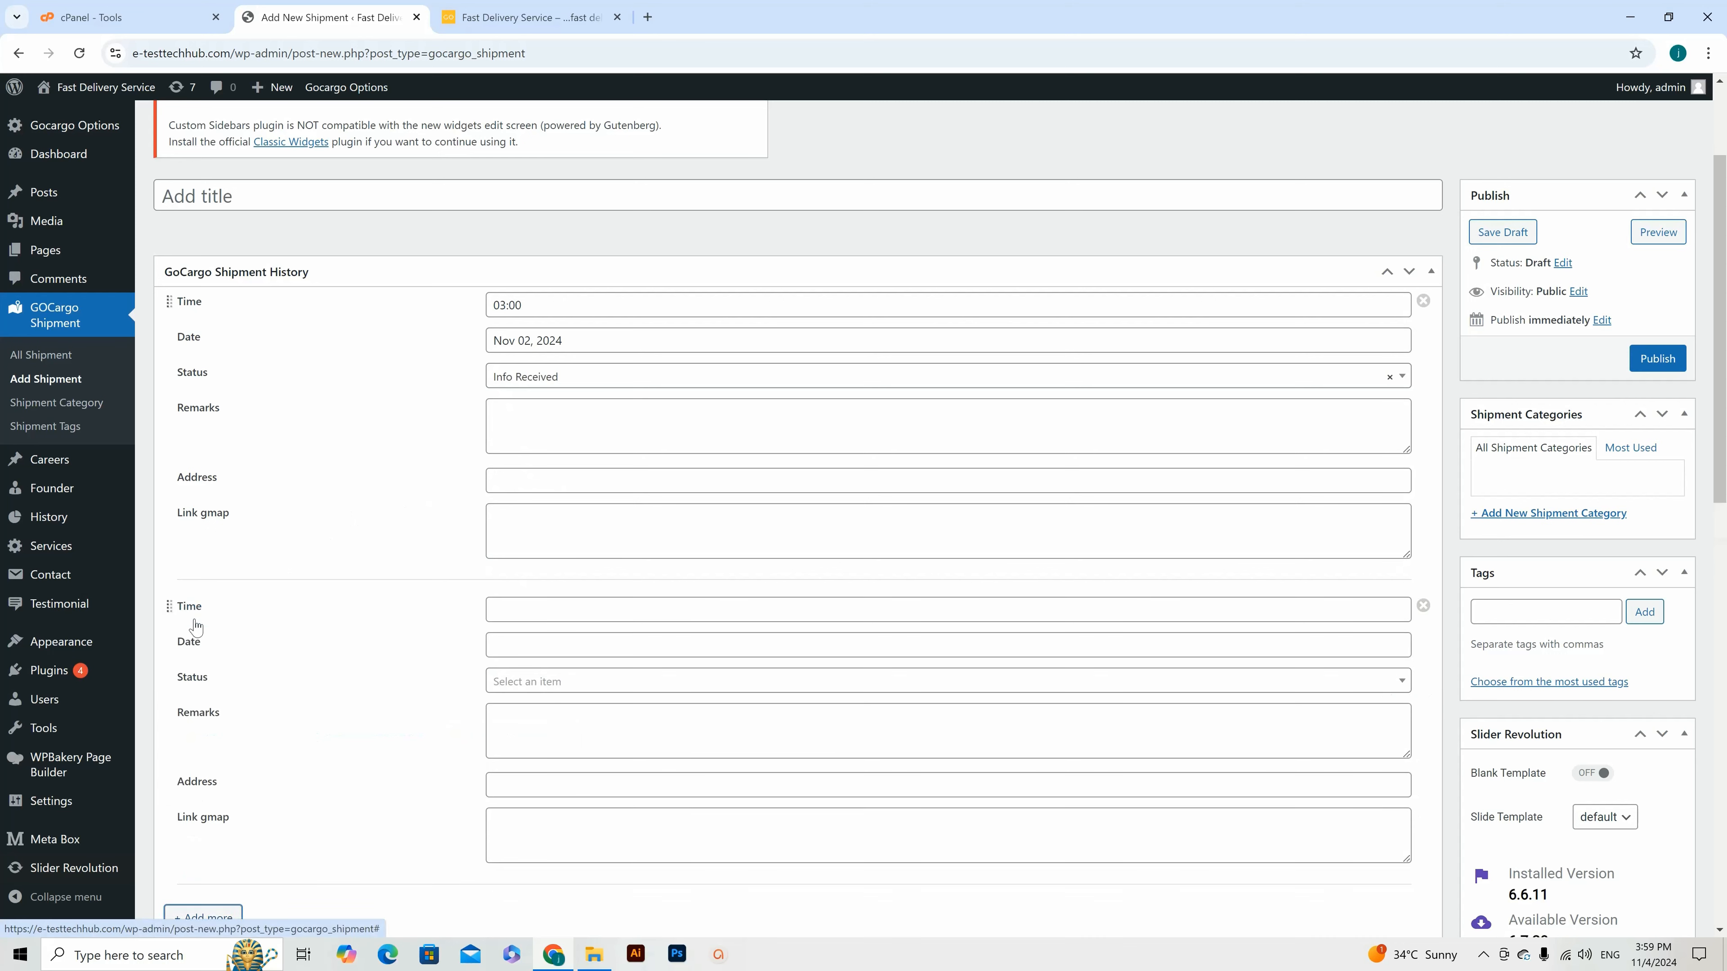
{"action": "left_click", "coordinate": [509, 614]}
{"action": "left_click", "coordinate": [588, 687]}
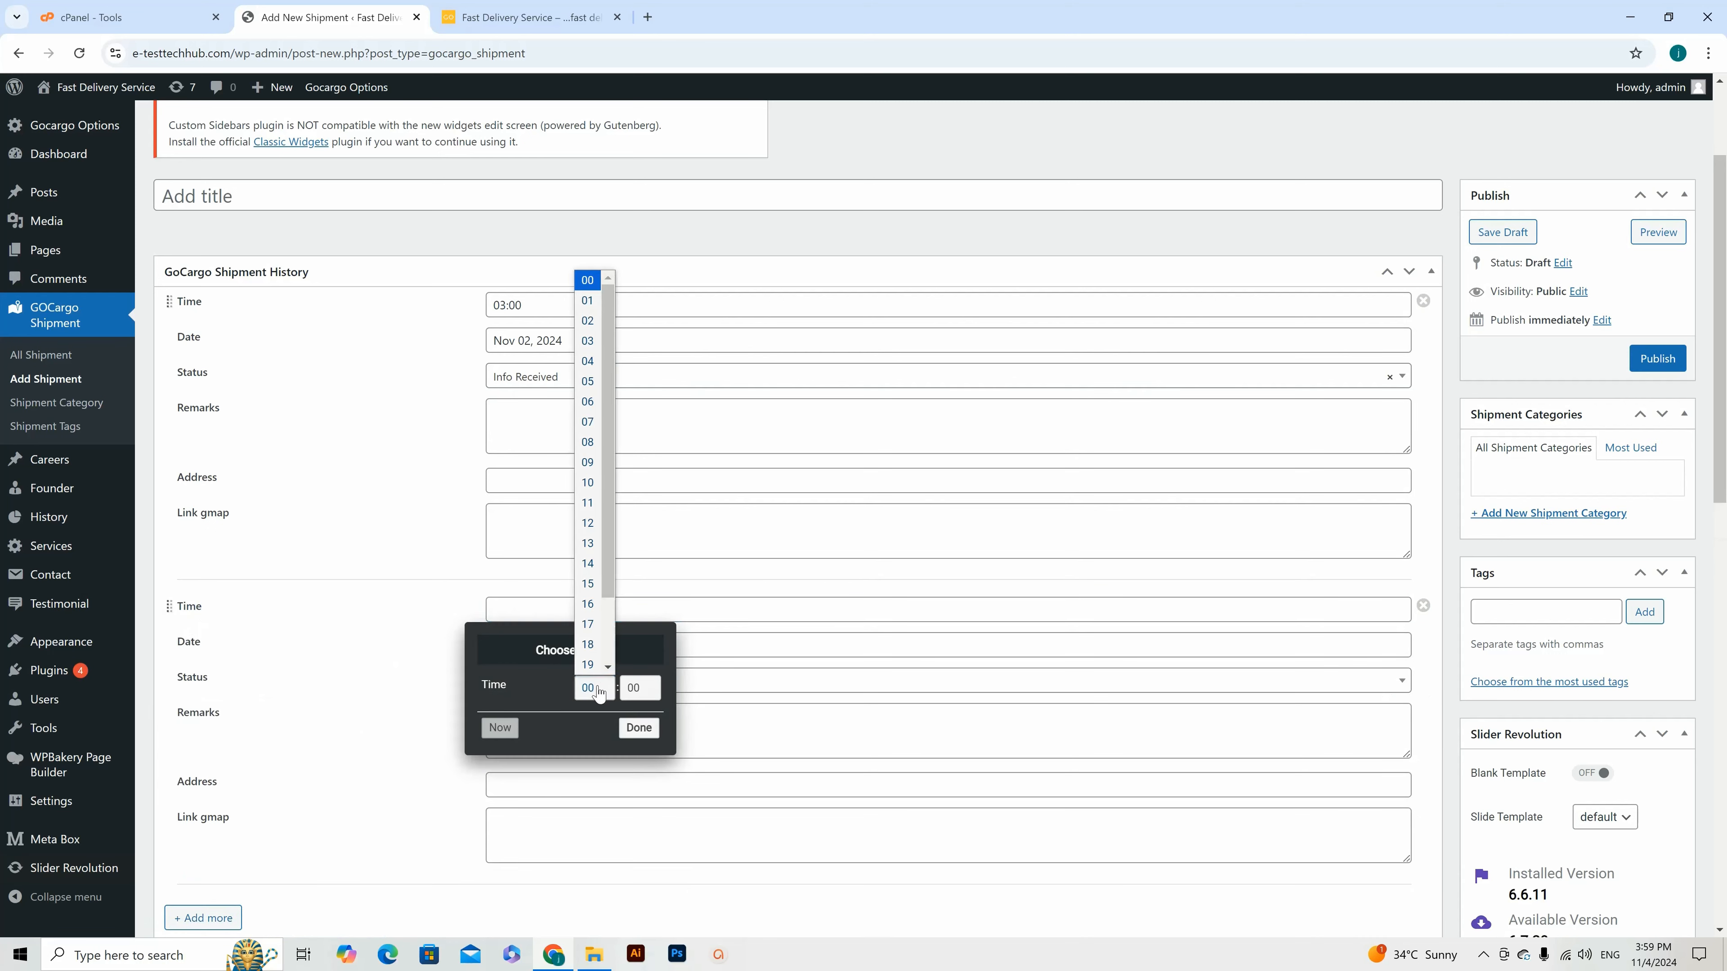
{"action": "left_click", "coordinate": [589, 366]}
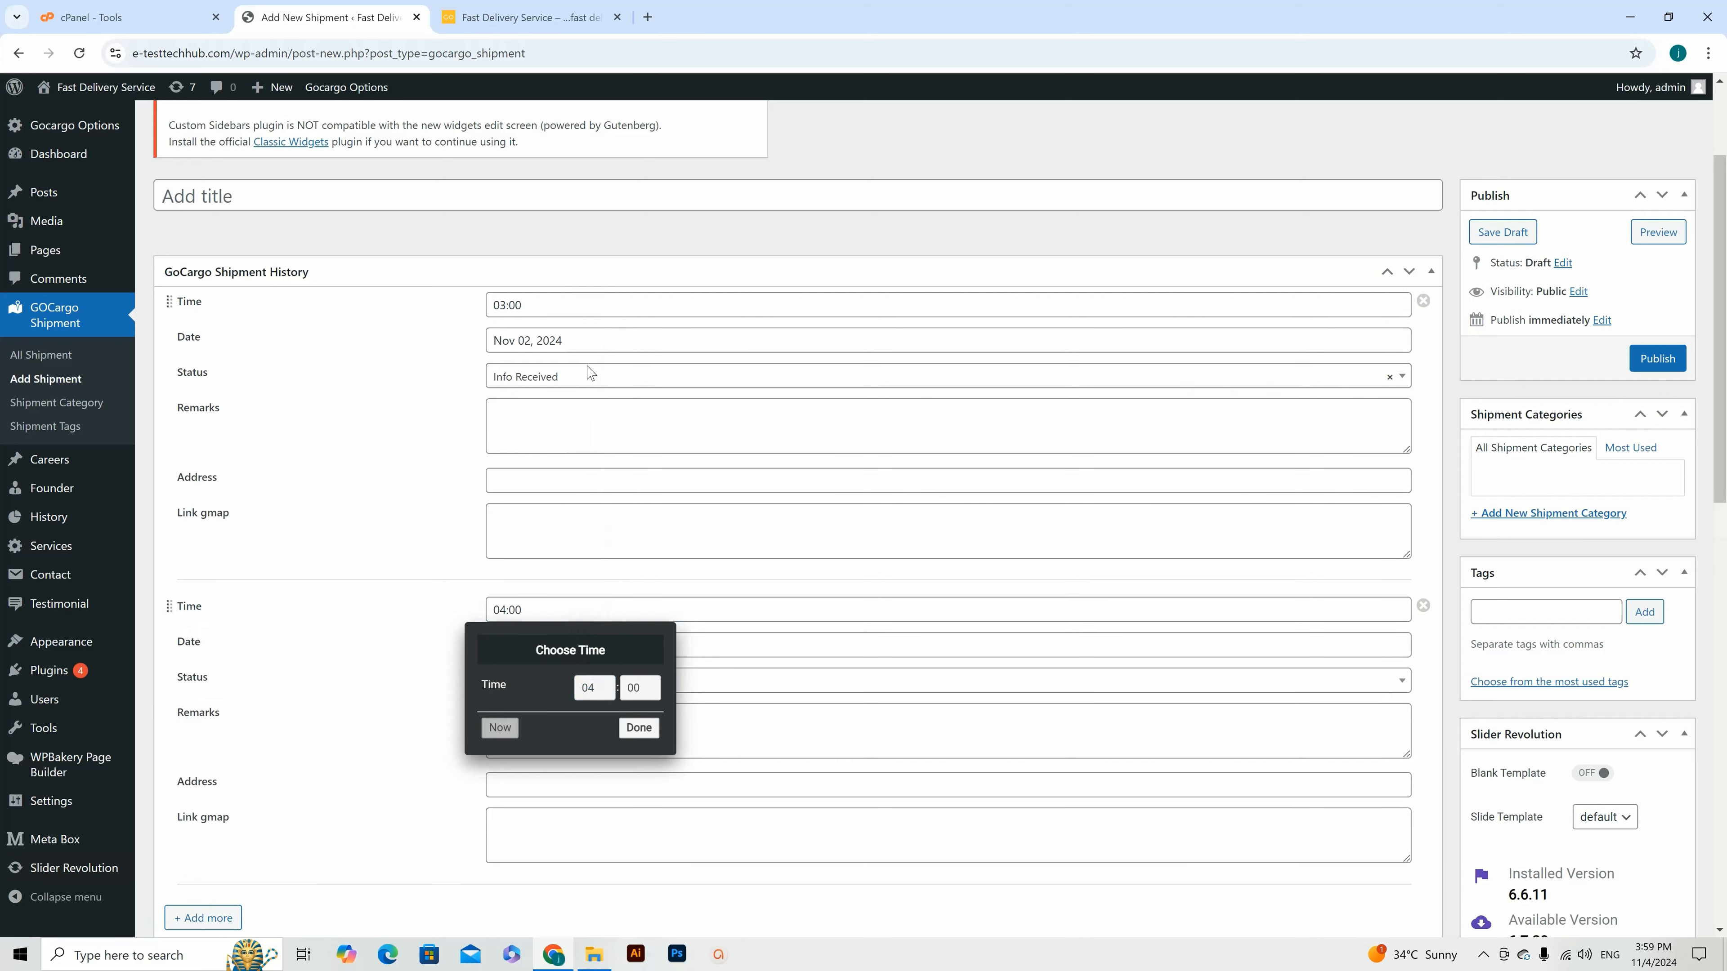
{"action": "left_click", "coordinate": [643, 725]}
{"action": "left_click", "coordinate": [525, 644]}
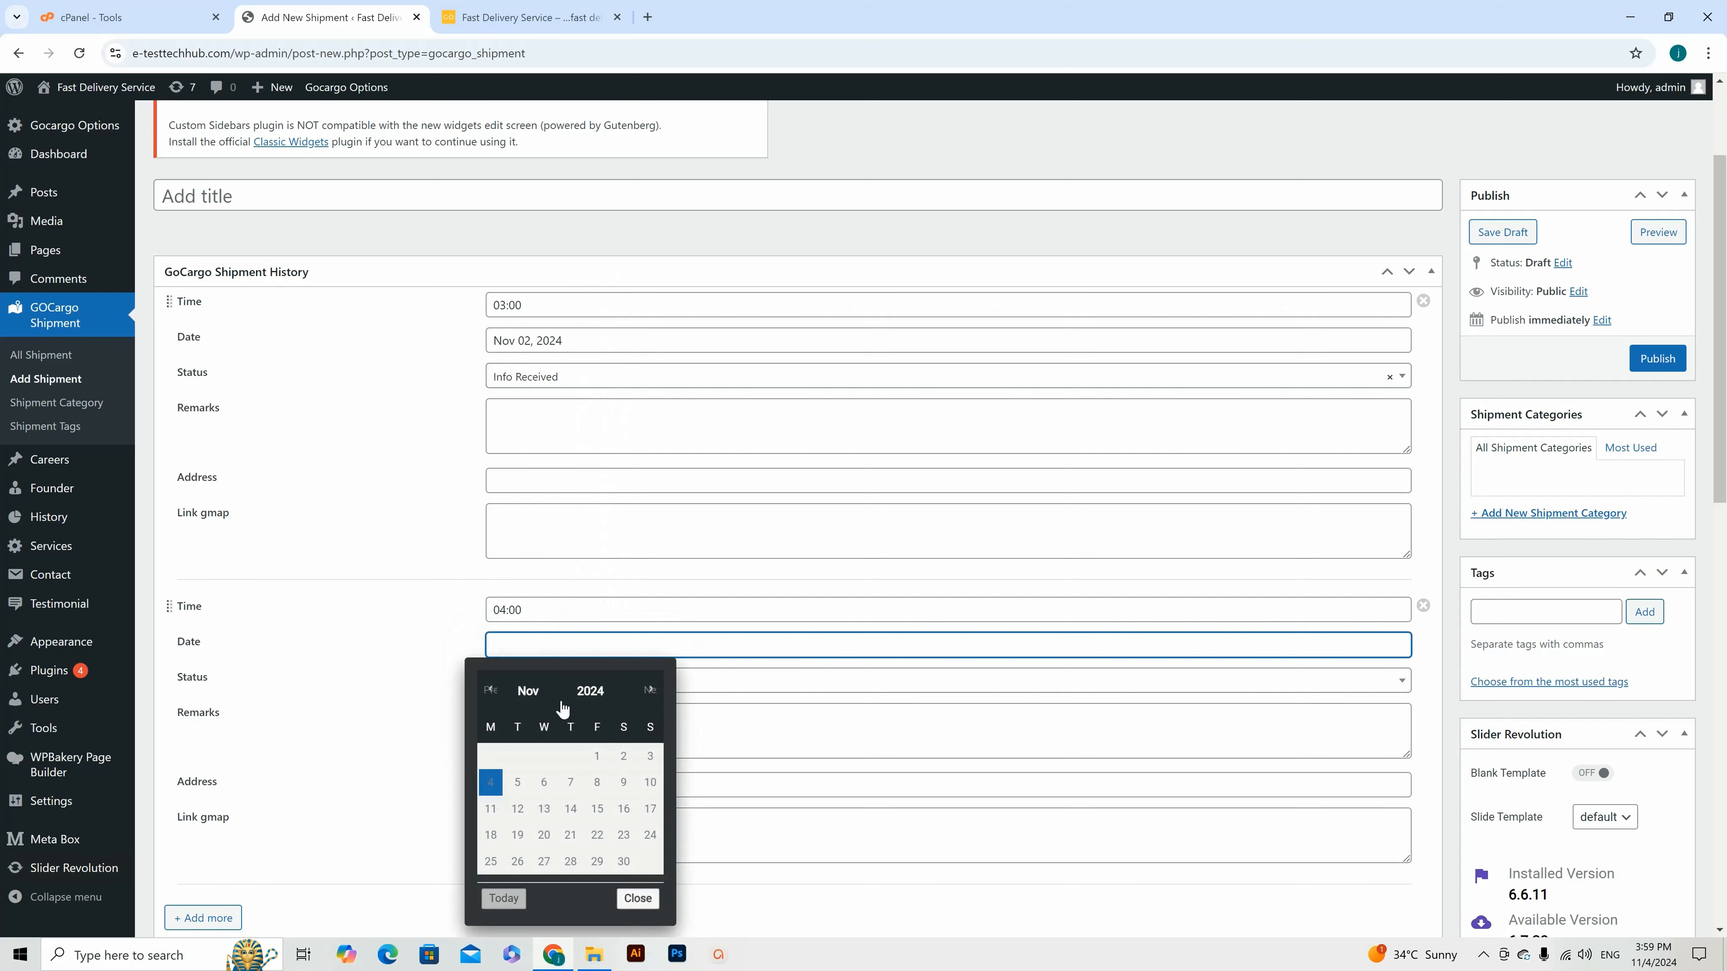
{"action": "left_click", "coordinate": [623, 756]}
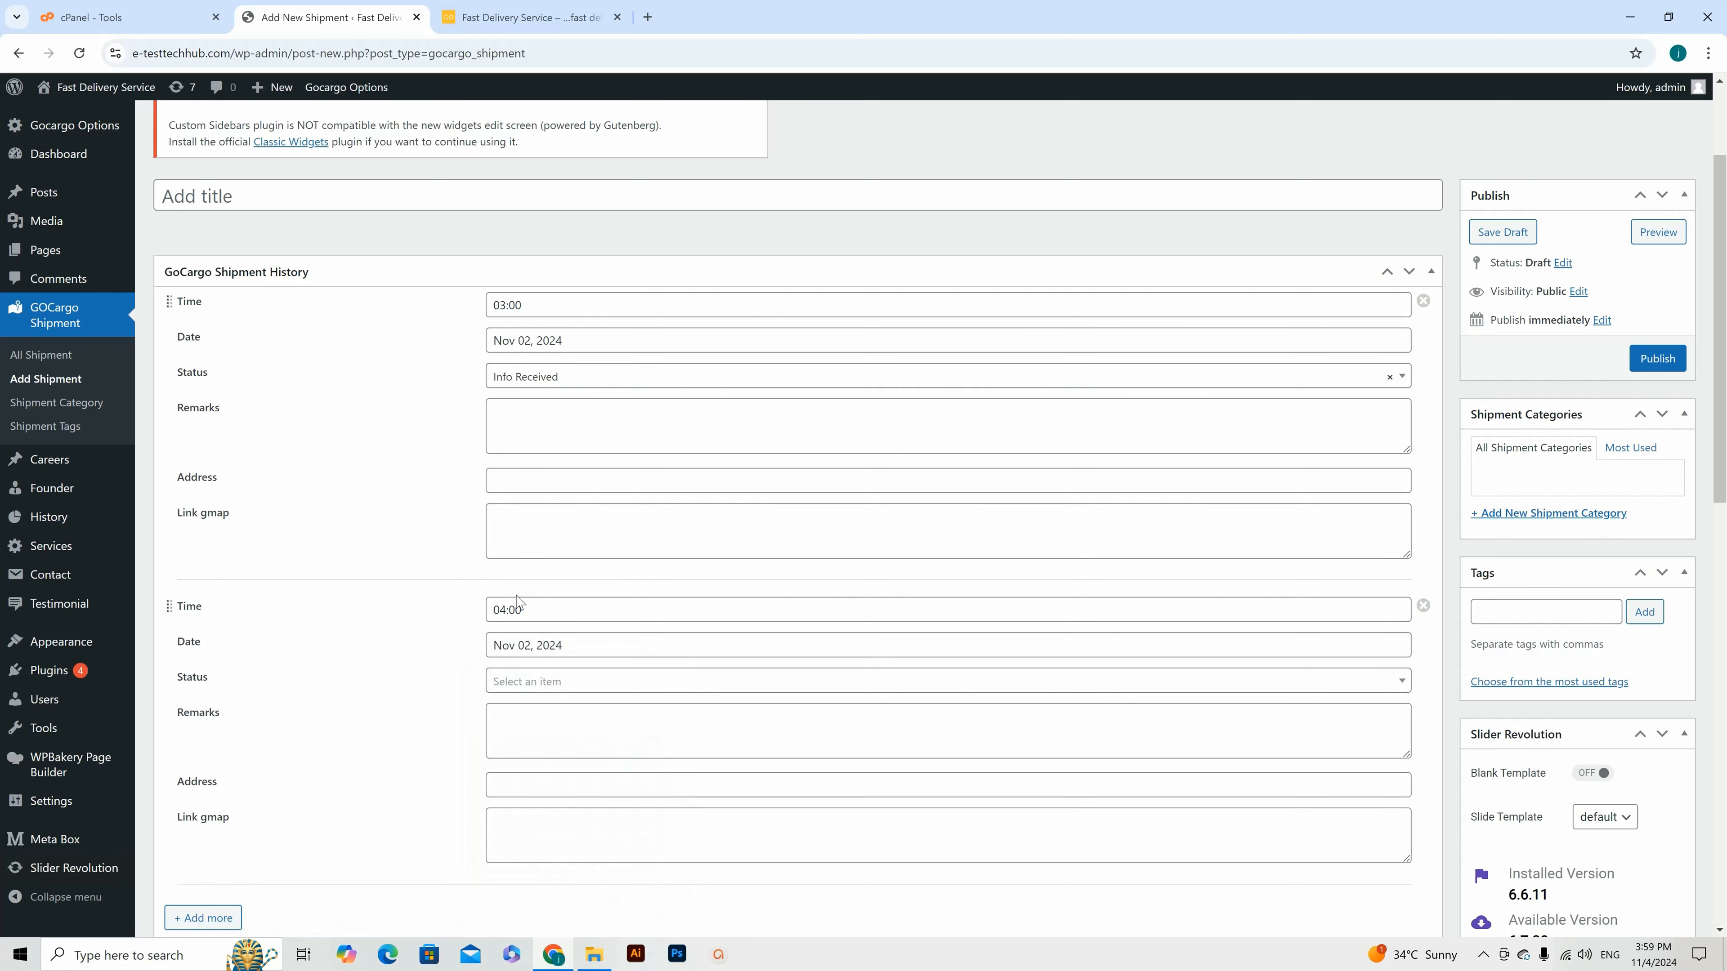
Step: Change the second history entry's date to Nov 03, 2024 and set its status to In Transit
{"action": "scroll", "coordinate": [514, 647], "scroll_direction": "down", "scroll_amount": 1}
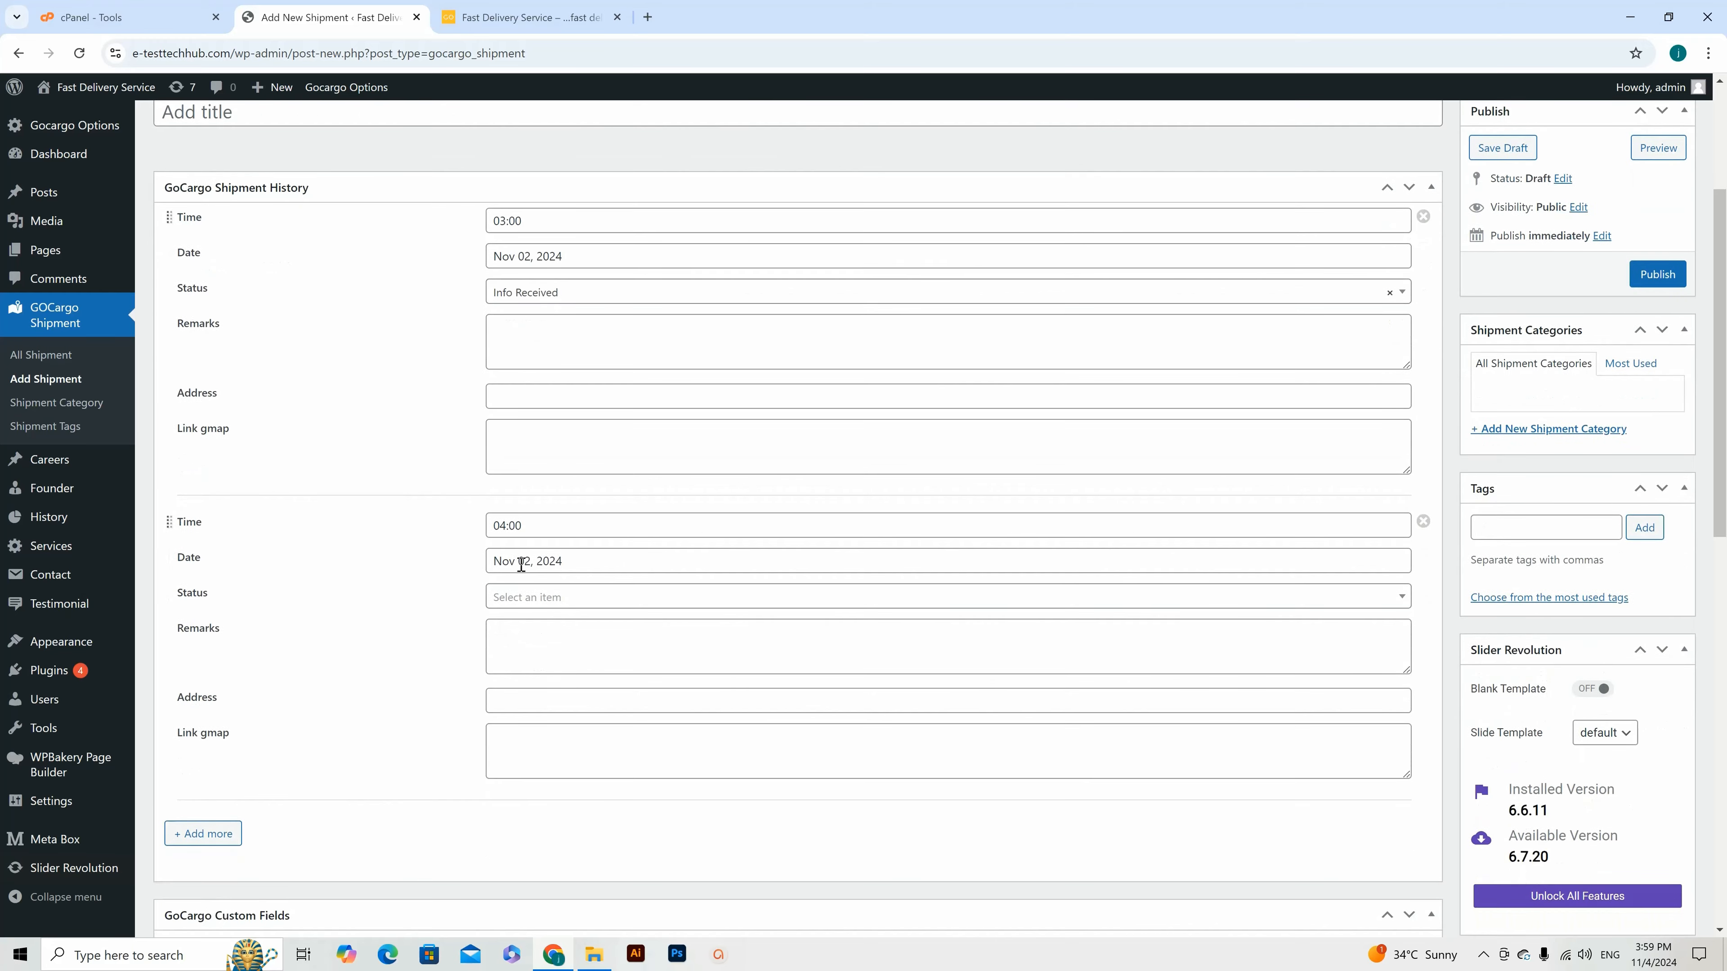
{"action": "left_click_drag", "start_coordinate": [504, 564], "coordinate": [554, 499]}
{"action": "left_click", "coordinate": [582, 561]}
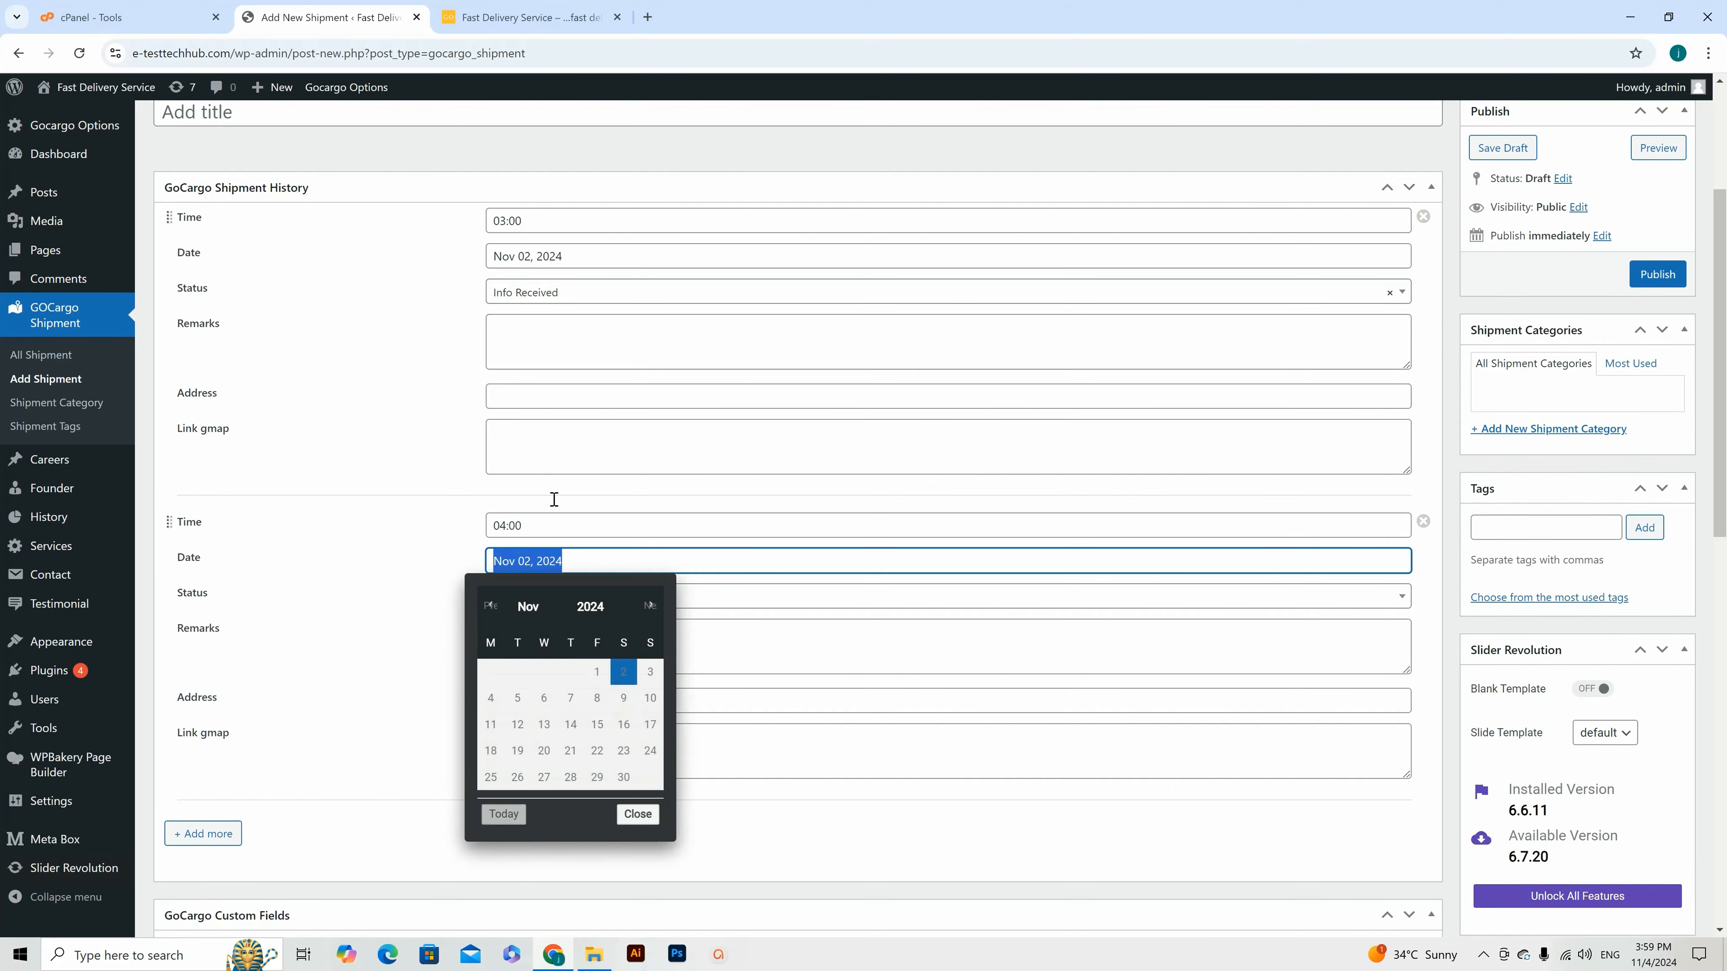
{"action": "left_click", "coordinate": [522, 254]}
{"action": "left_click", "coordinate": [572, 563]}
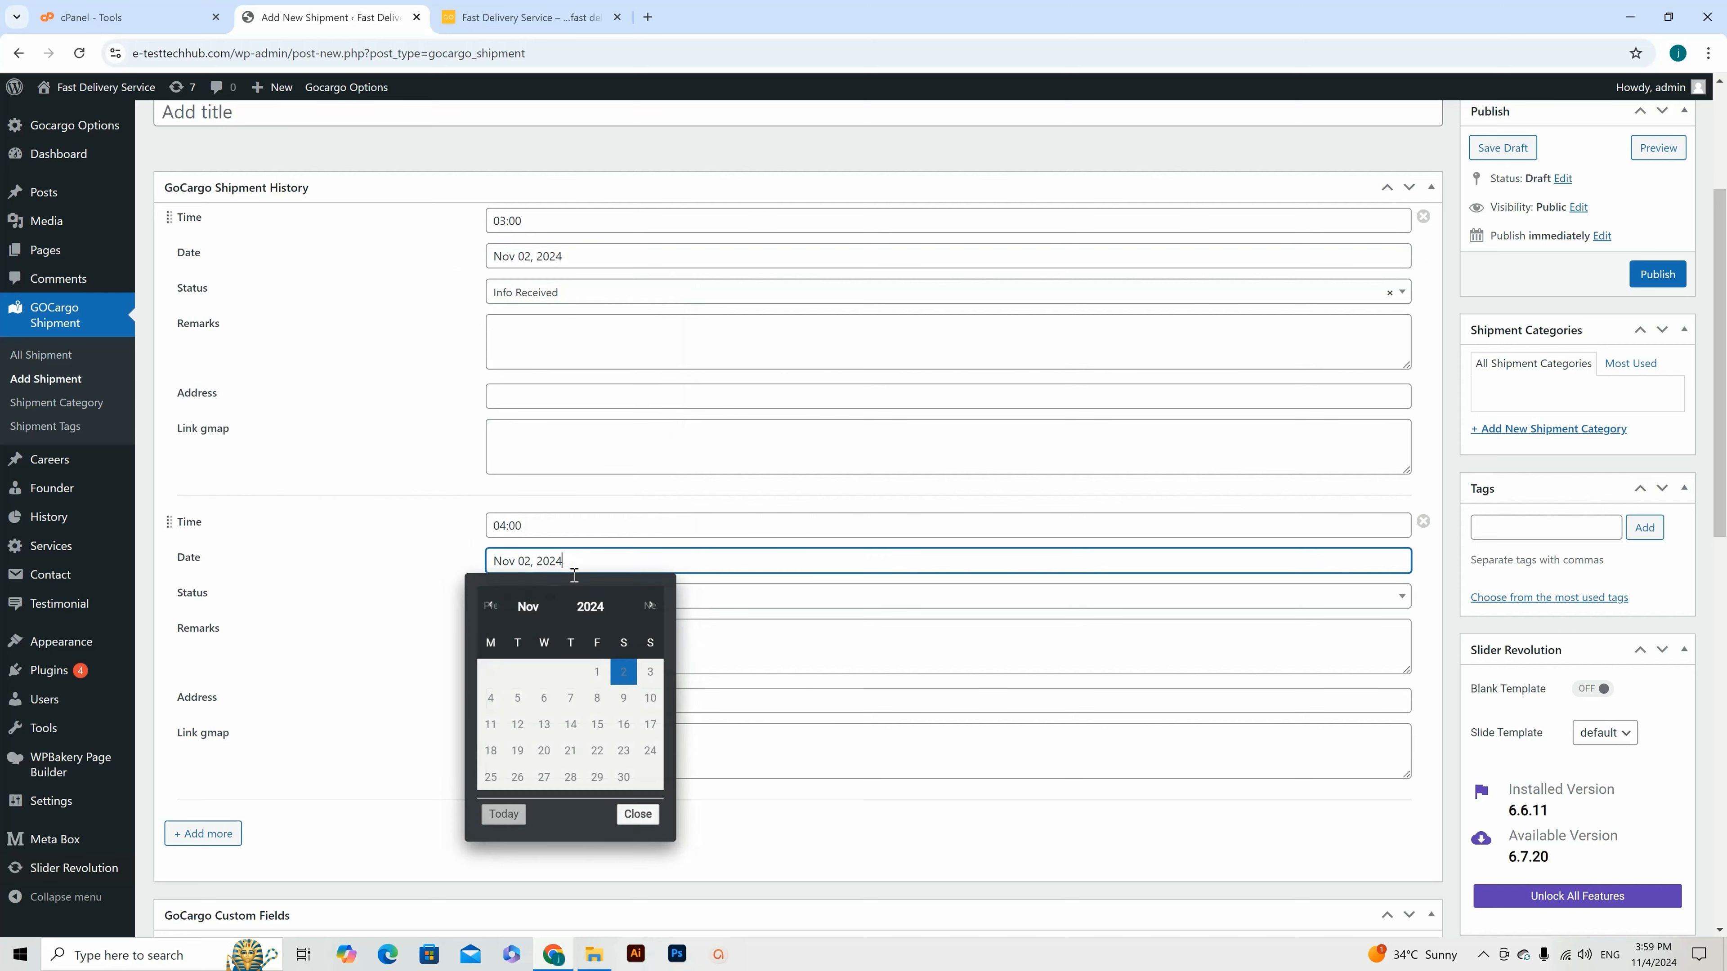
{"action": "left_click", "coordinate": [650, 671]}
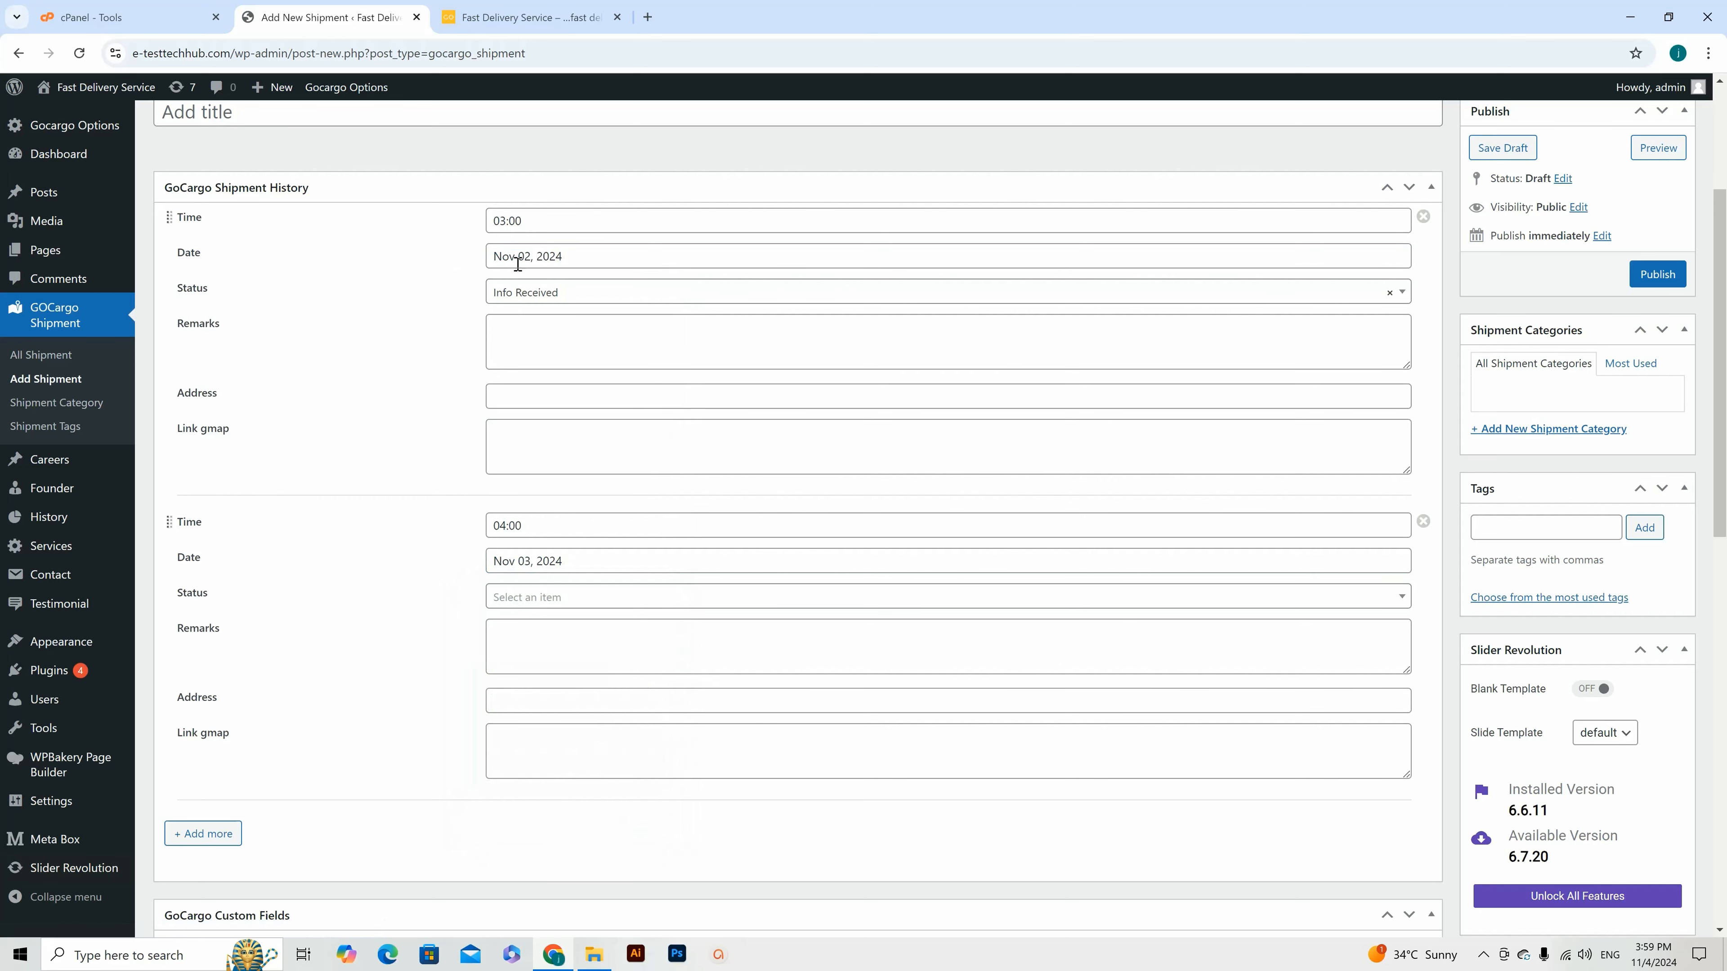
{"action": "left_click", "coordinate": [551, 596]}
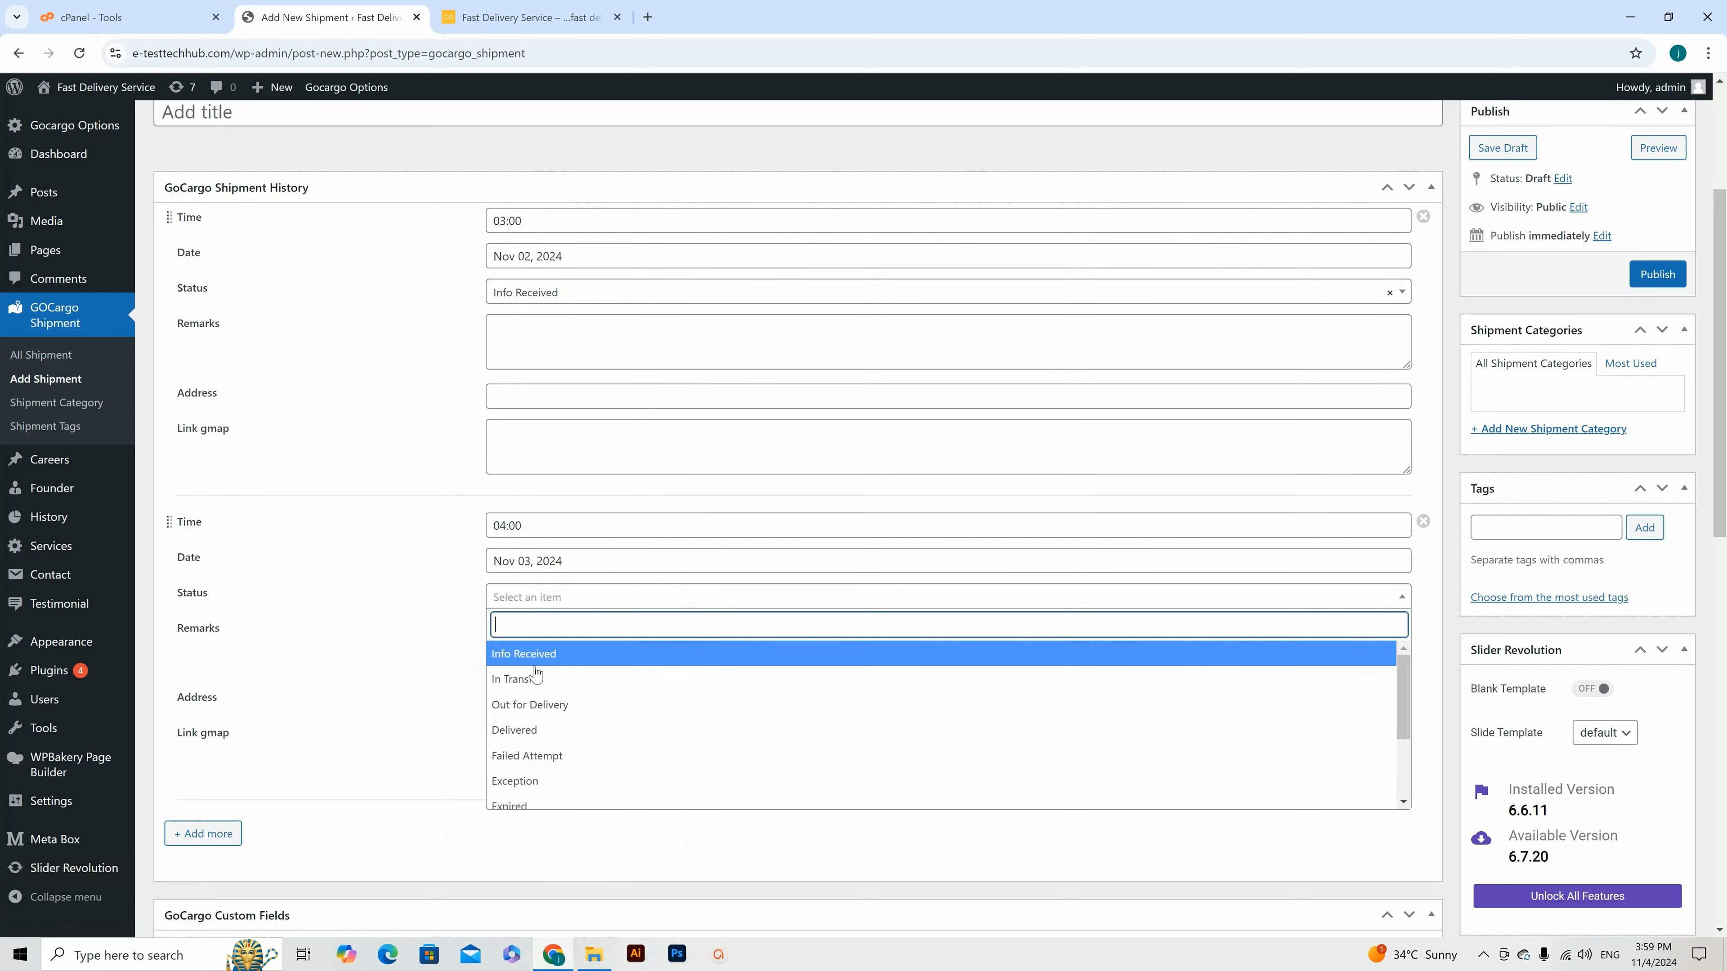
{"action": "left_click", "coordinate": [556, 673]}
Step: Look over the remaining shipment fields and publish the new shipment
{"action": "scroll", "coordinate": [579, 610], "scroll_direction": "down", "scroll_amount": 3}
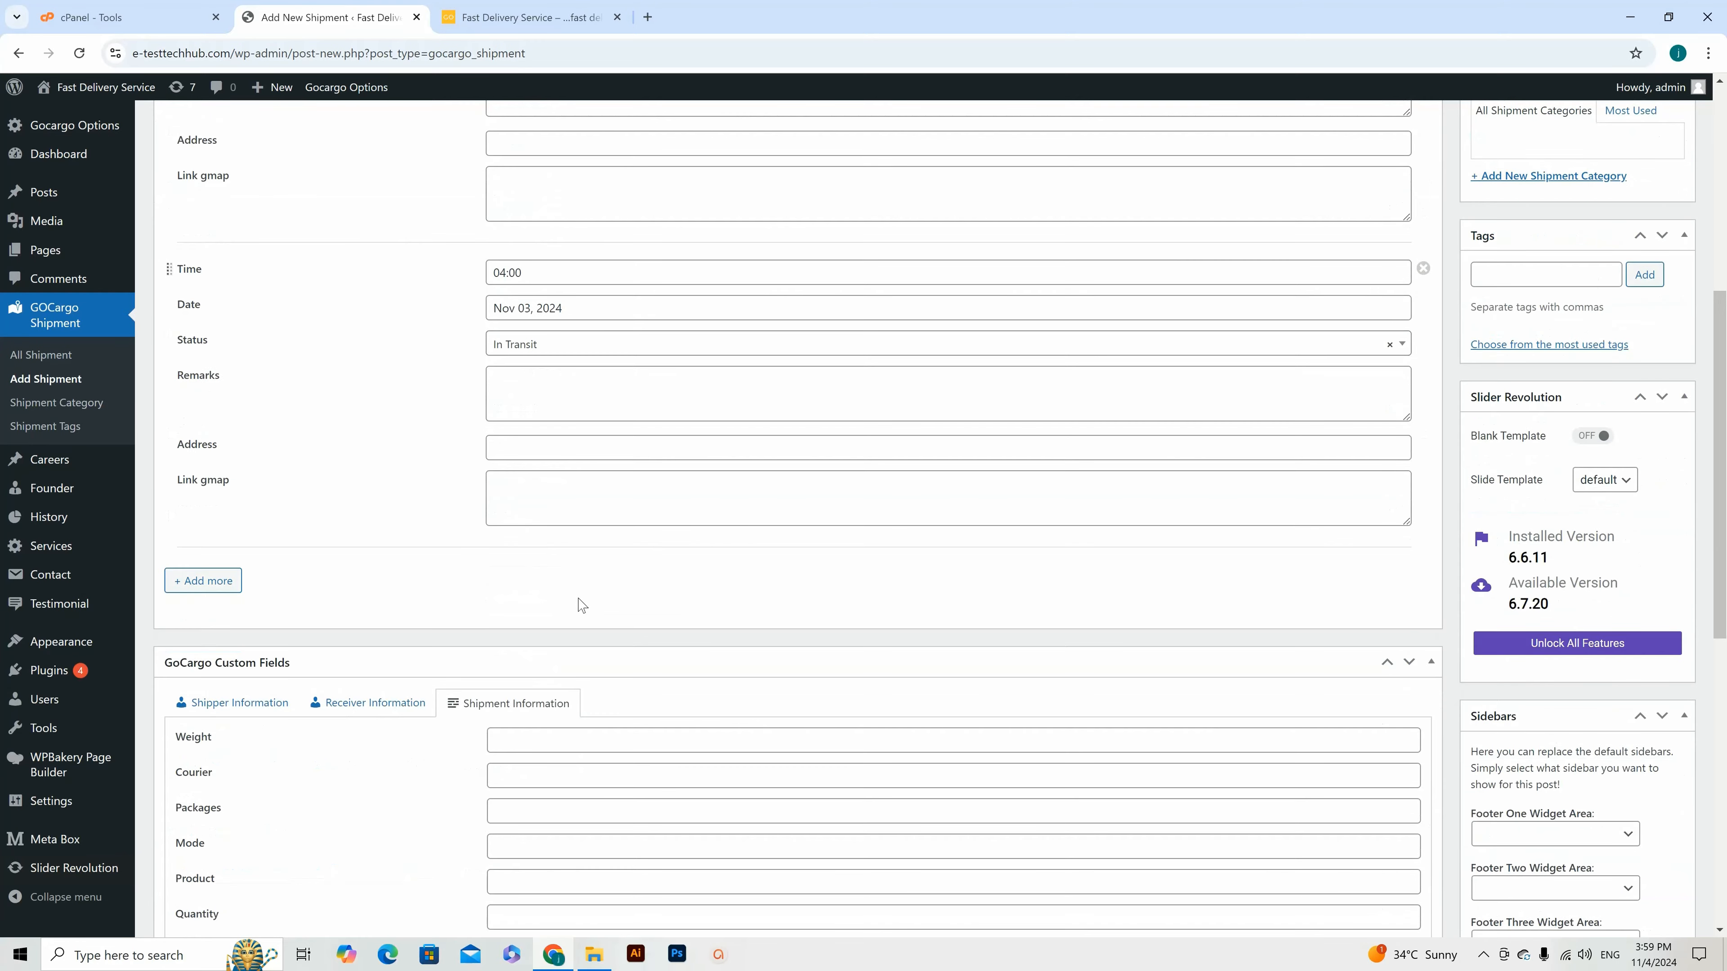
{"action": "scroll", "coordinate": [654, 560], "scroll_direction": "down", "scroll_amount": 3}
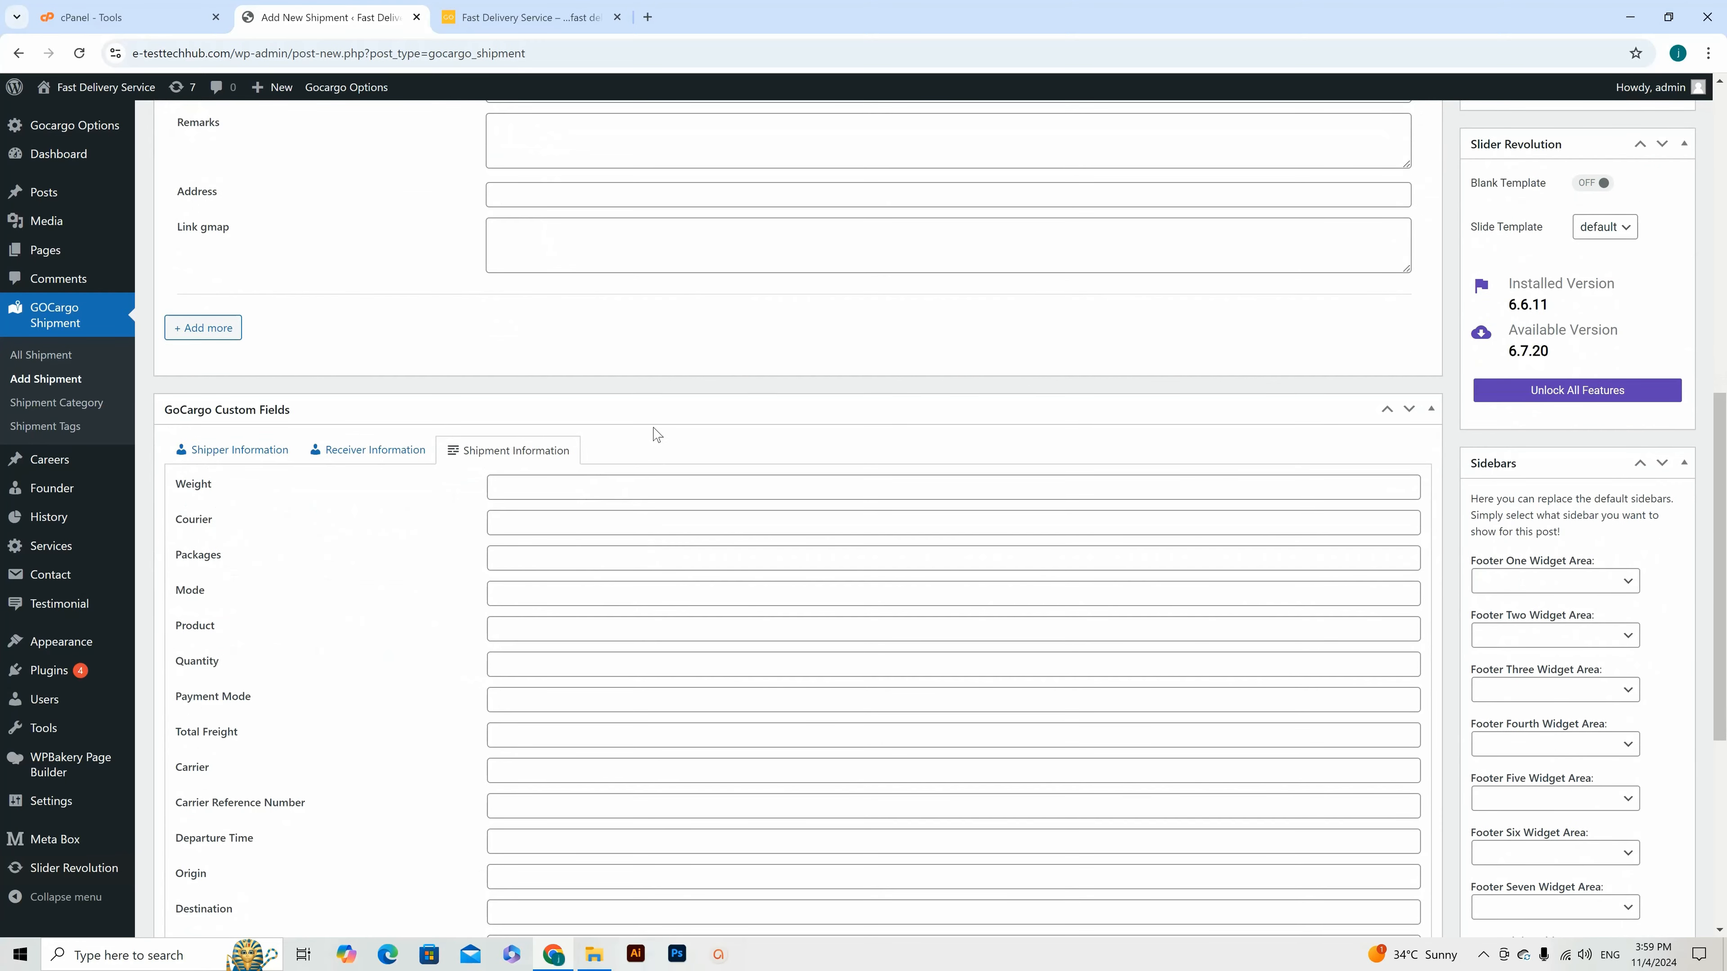
{"action": "scroll", "coordinate": [654, 430], "scroll_direction": "up", "scroll_amount": 5}
{"action": "scroll", "coordinate": [1663, 367], "scroll_direction": "up", "scroll_amount": 4}
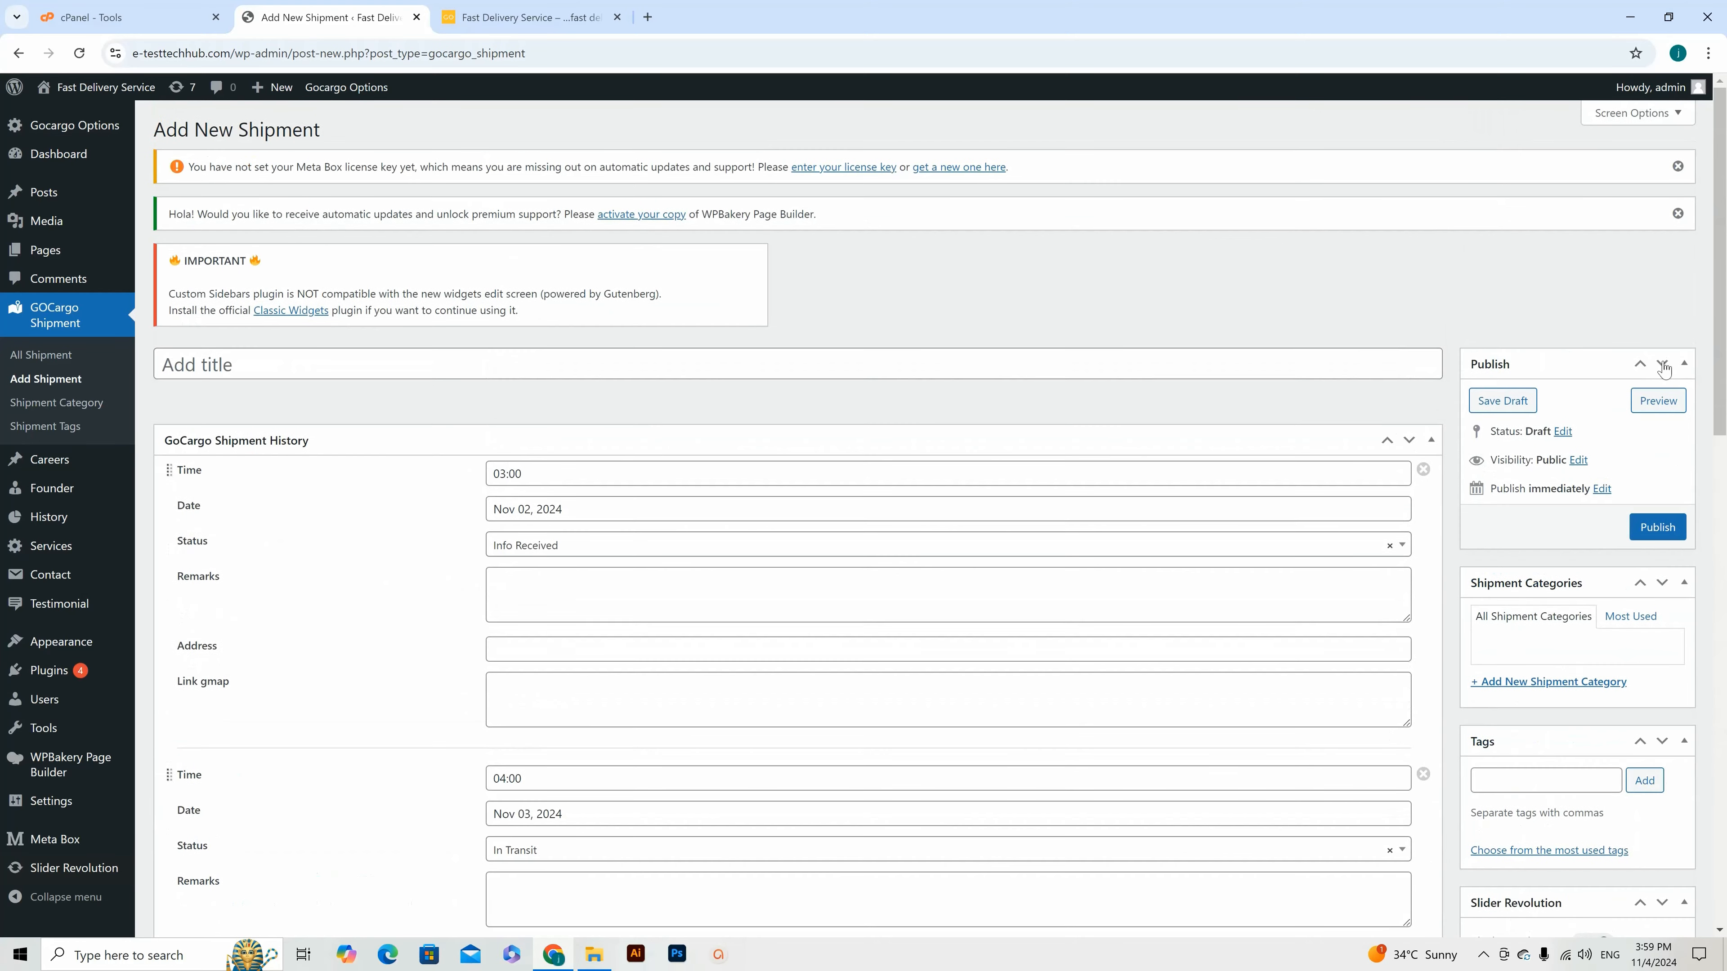
{"action": "left_click", "coordinate": [1665, 530]}
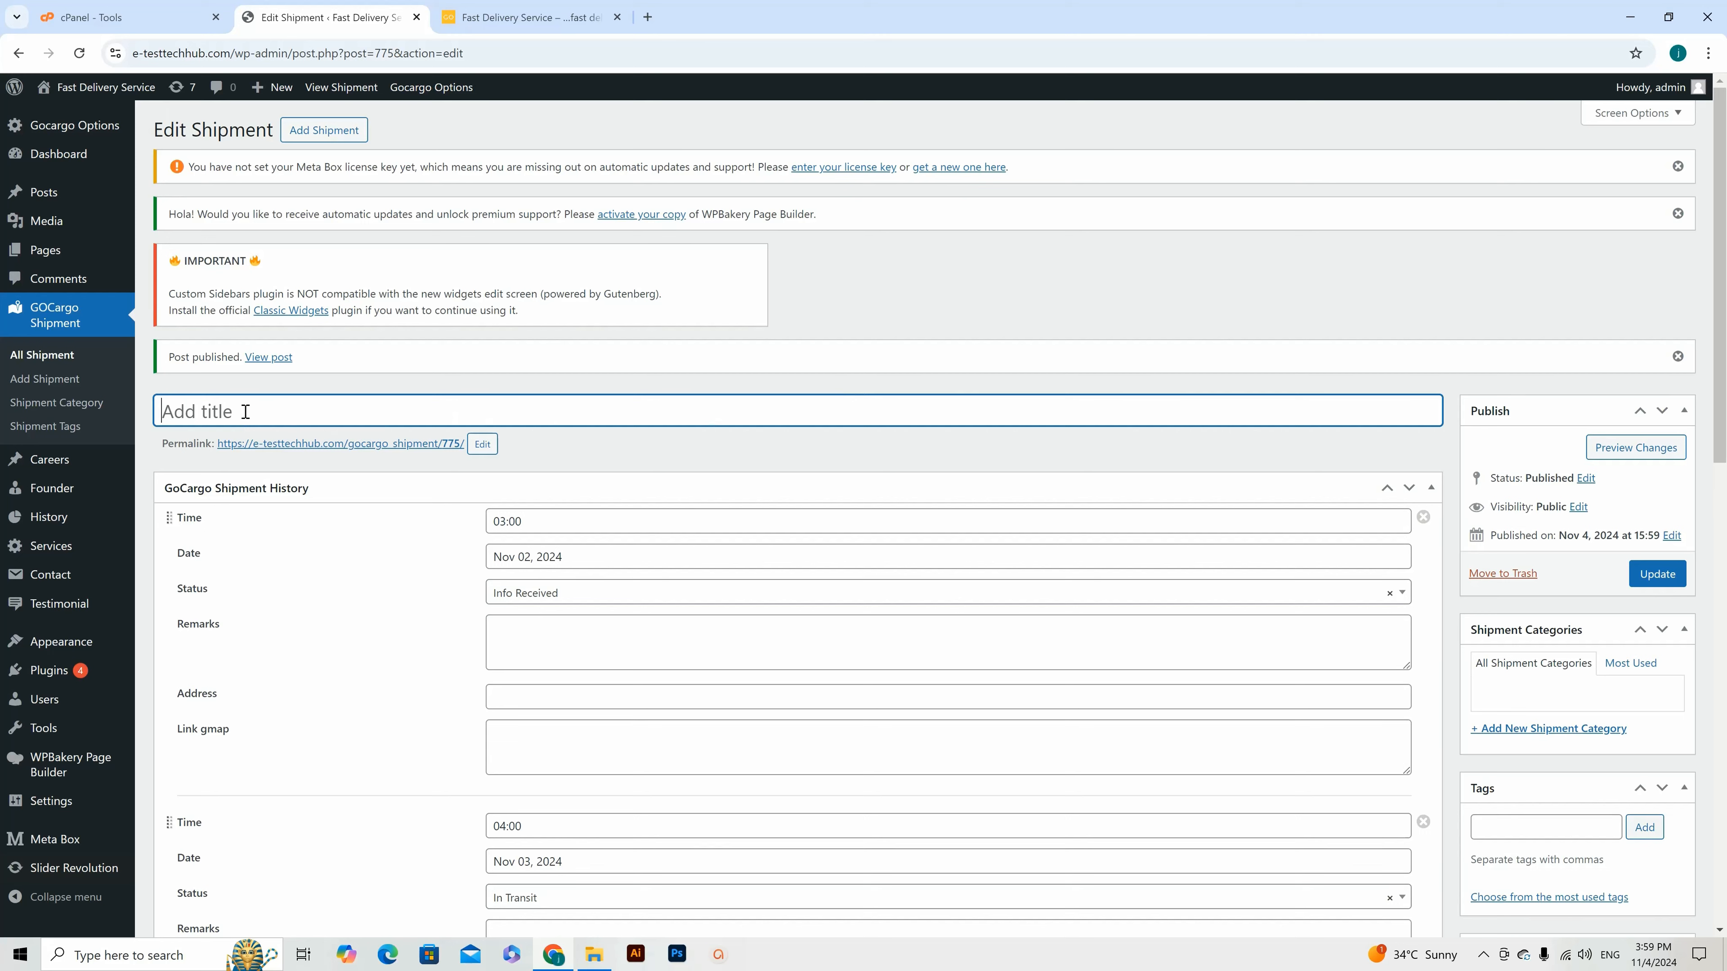
Step: Title the published shipment GGHftt67455, copy the title and update the shipment
{"action": "type", "text": "GGHftt67455"}
{"action": "double_click", "coordinate": [213, 410]}
{"action": "key", "text": "ctrl+c"}
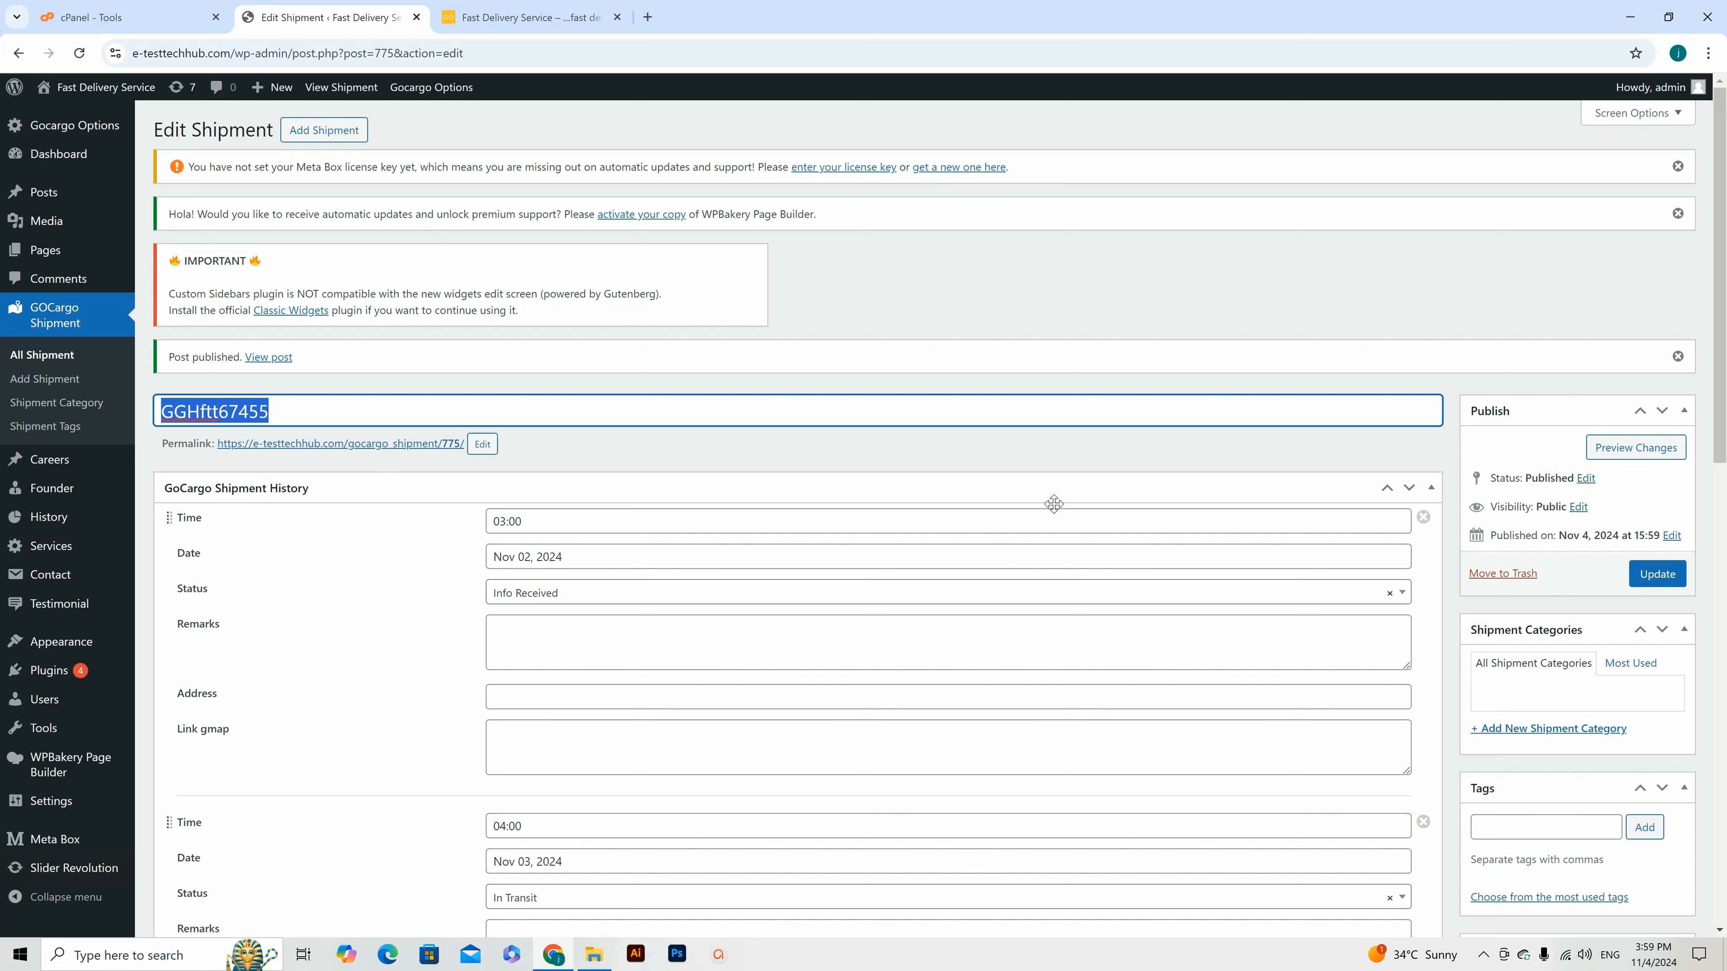
{"action": "left_click", "coordinate": [1658, 577]}
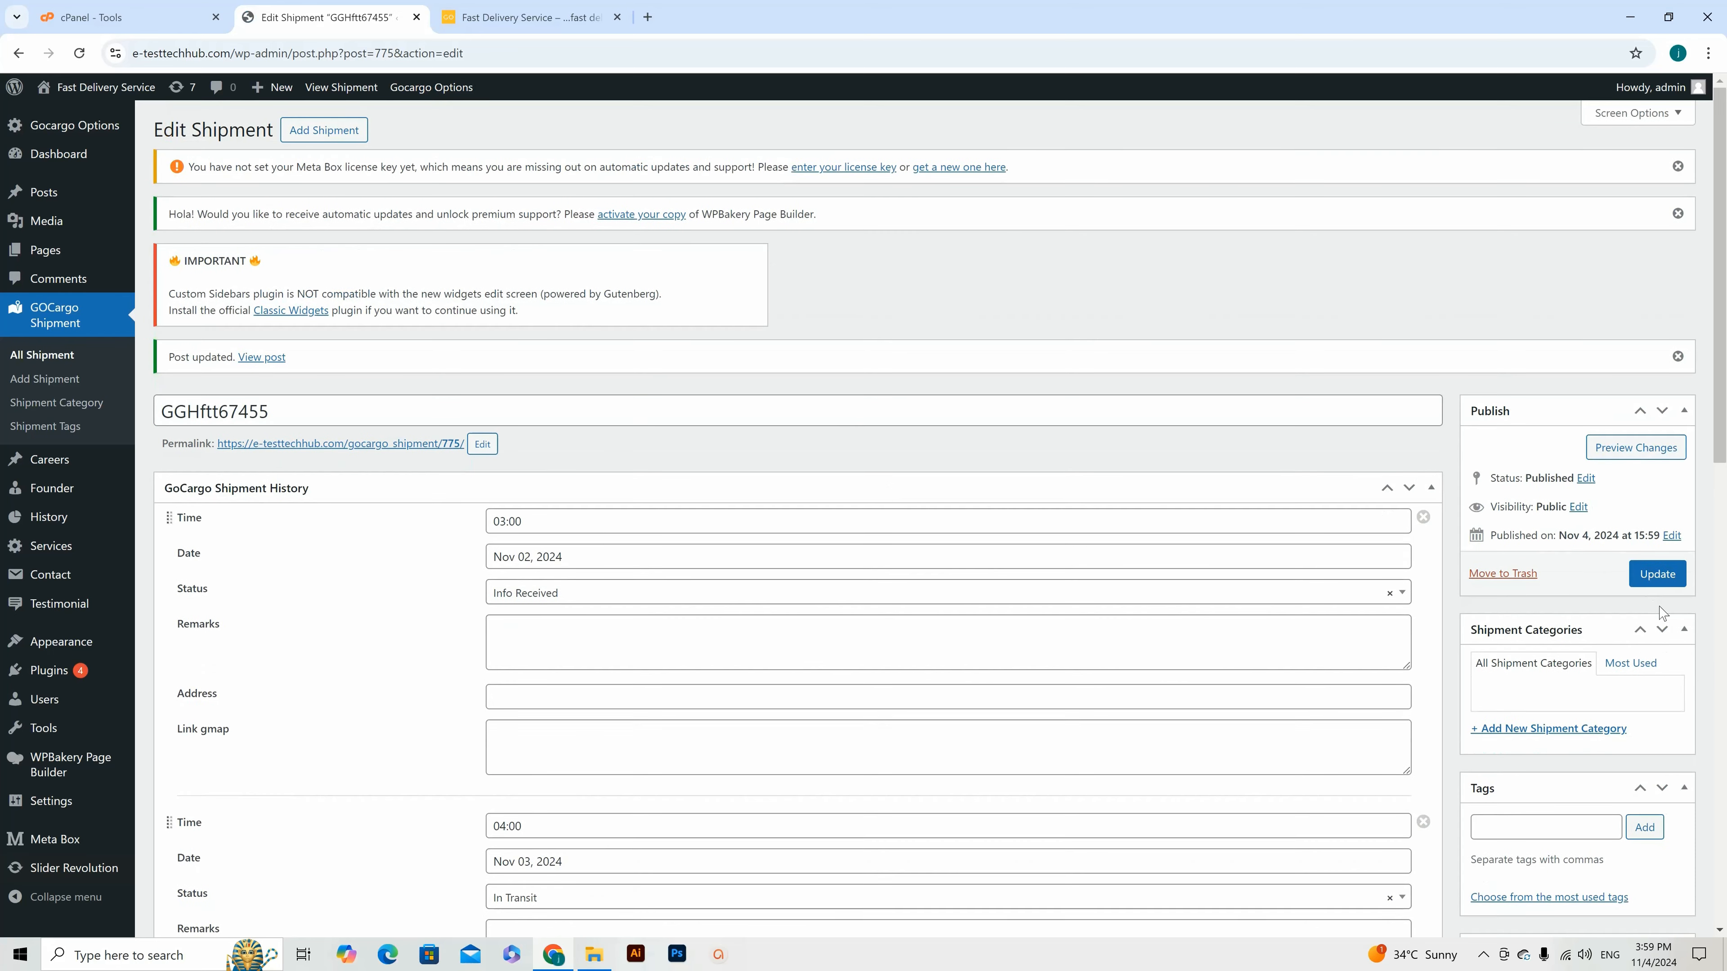
Step: Reload the Fast Delivery Service homepage and track the copied ID GGHftt67455 in its Track & Trace form
{"action": "left_click", "coordinate": [495, 20]}
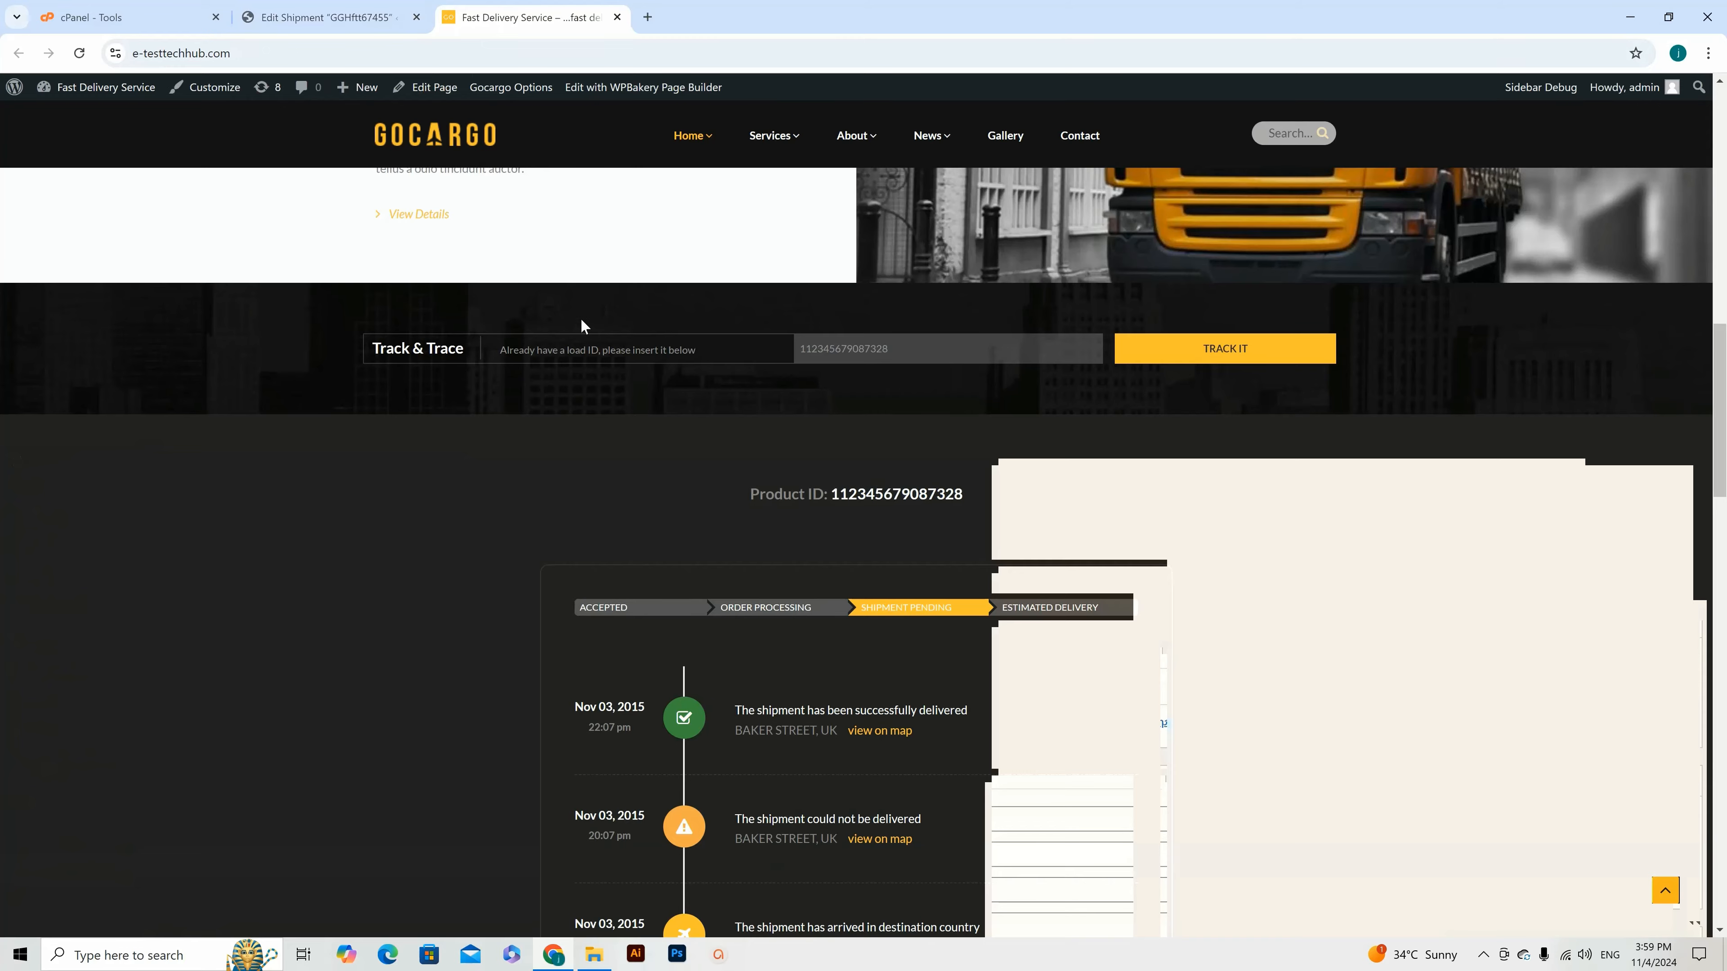
{"action": "scroll", "coordinate": [583, 325], "scroll_direction": "up", "scroll_amount": 10}
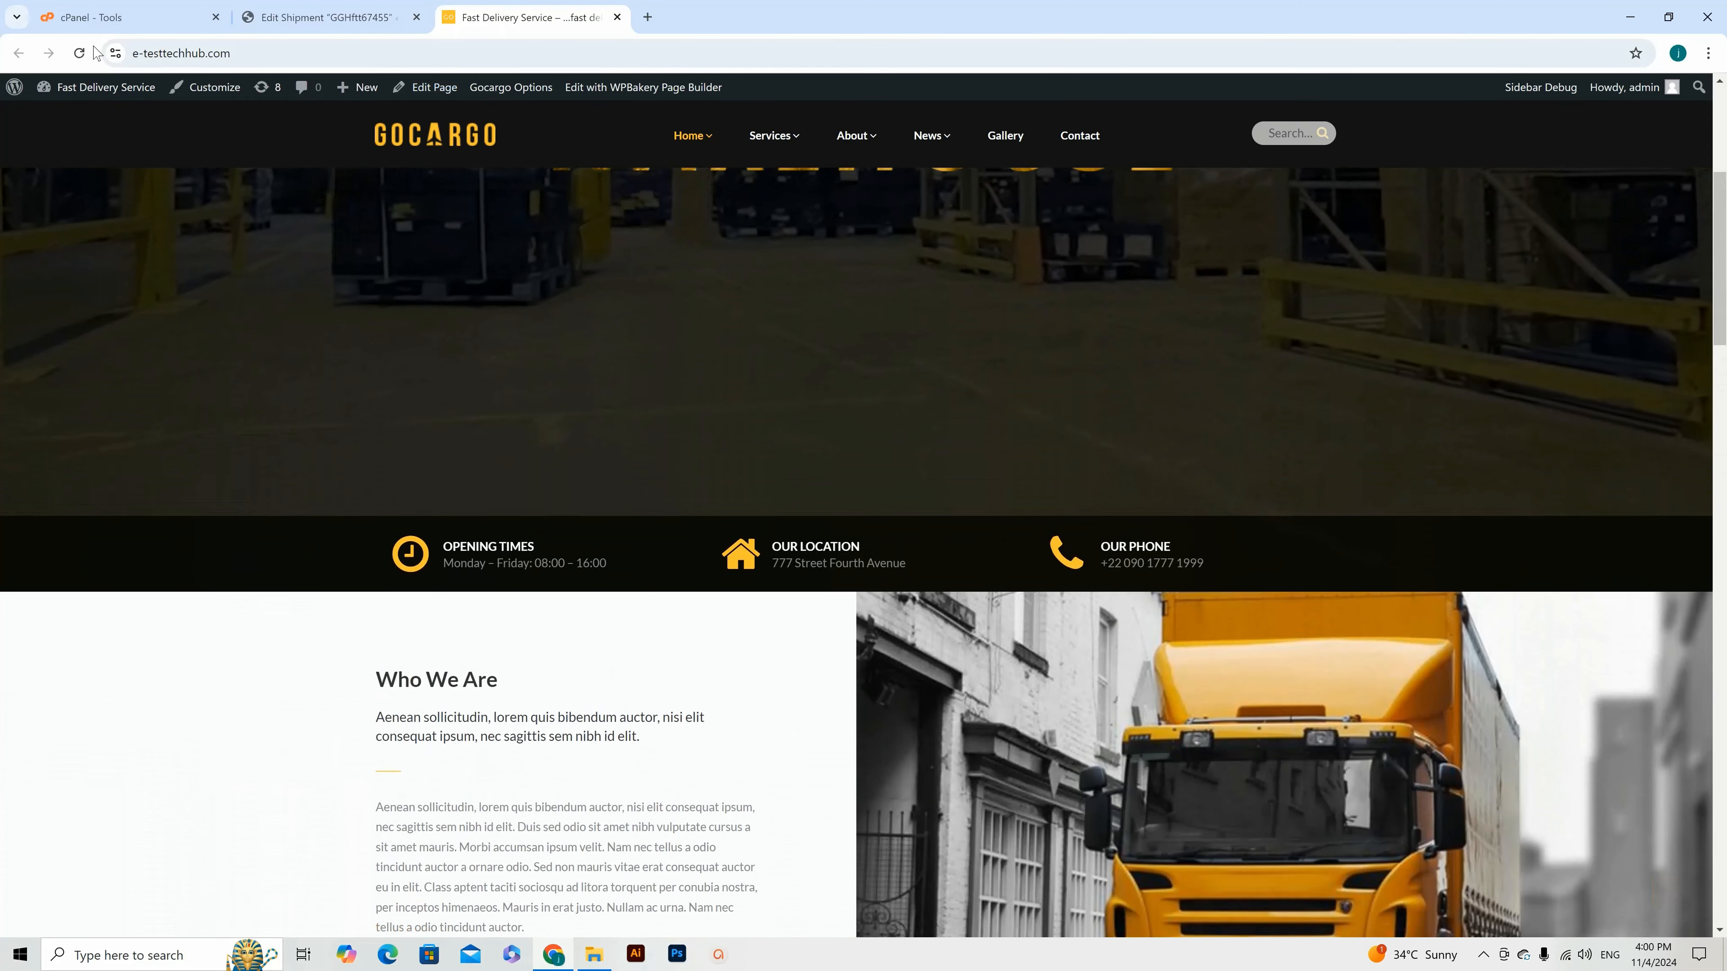
{"action": "left_click", "coordinate": [80, 53]}
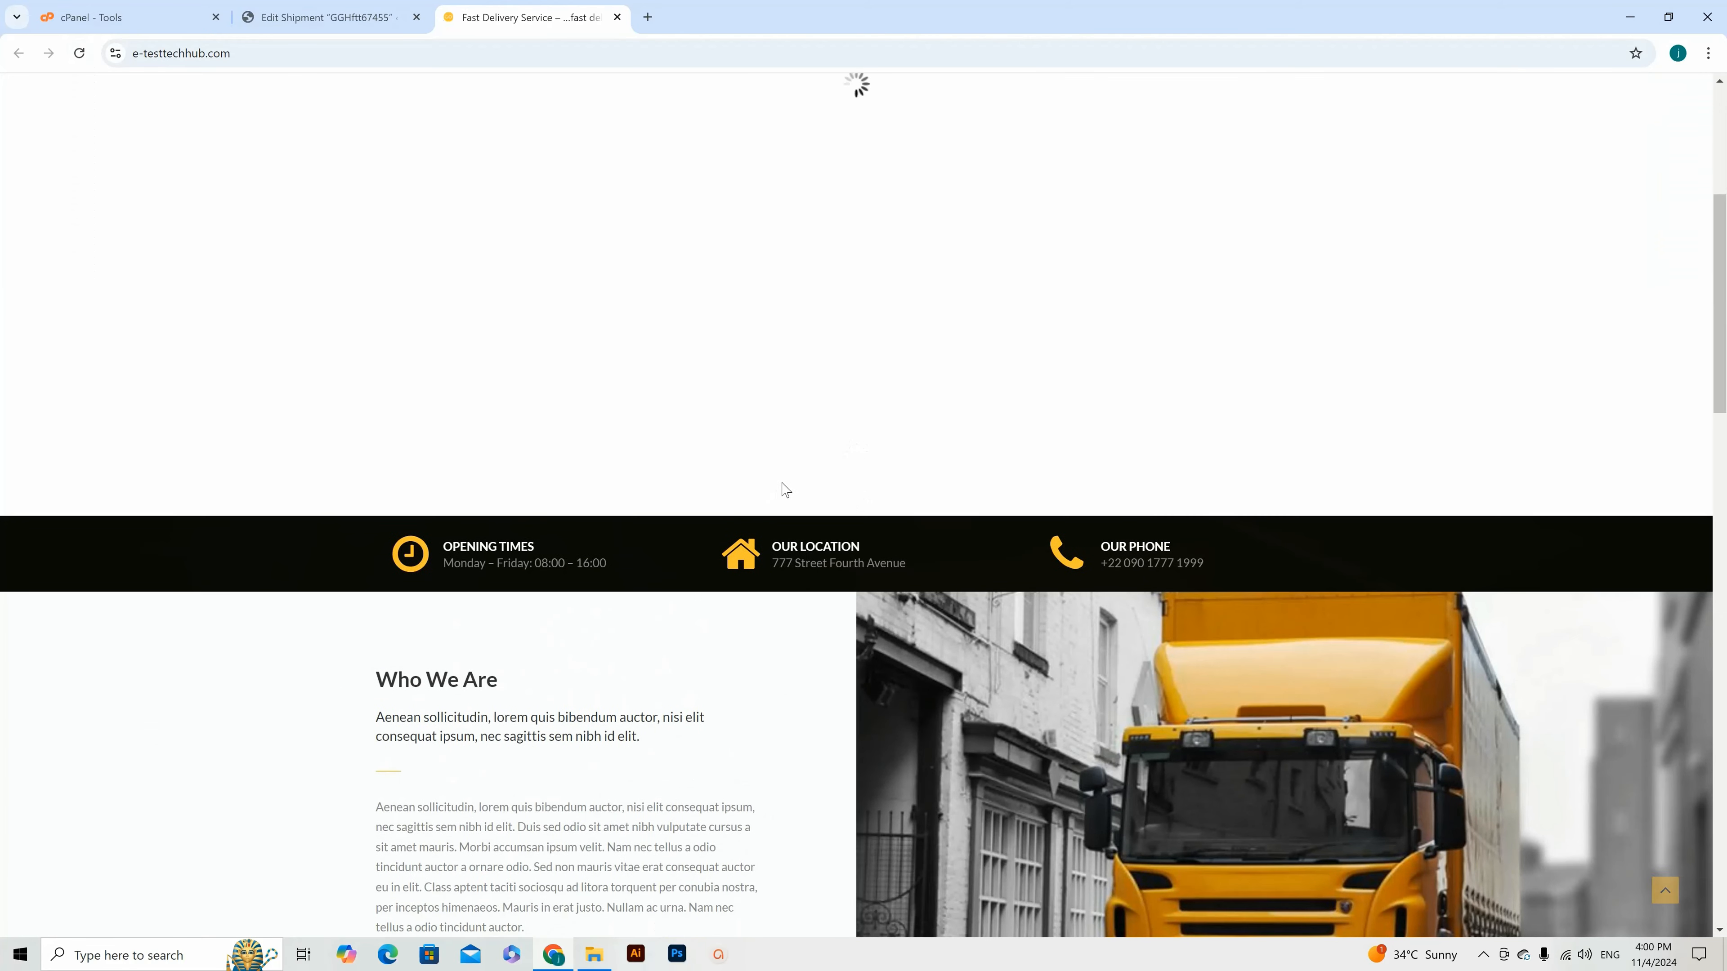
{"action": "scroll", "coordinate": [836, 455], "scroll_direction": "down", "scroll_amount": 5}
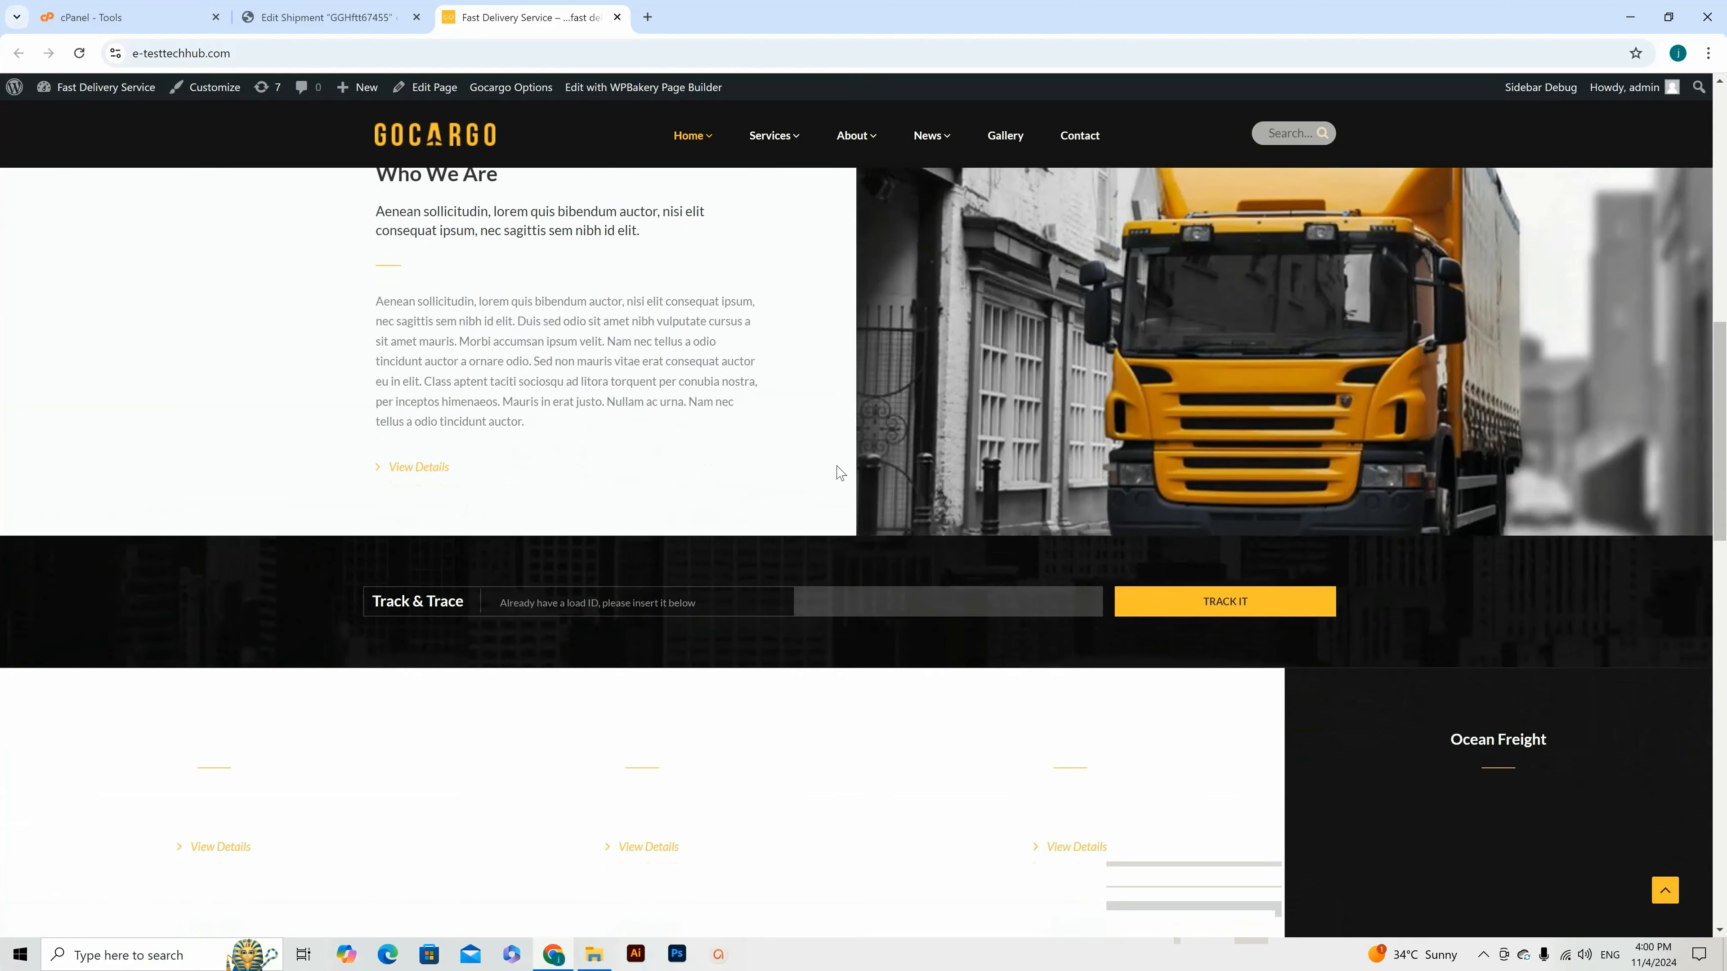
{"action": "scroll", "coordinate": [840, 473], "scroll_direction": "down", "scroll_amount": 4}
{"action": "left_click", "coordinate": [822, 346]}
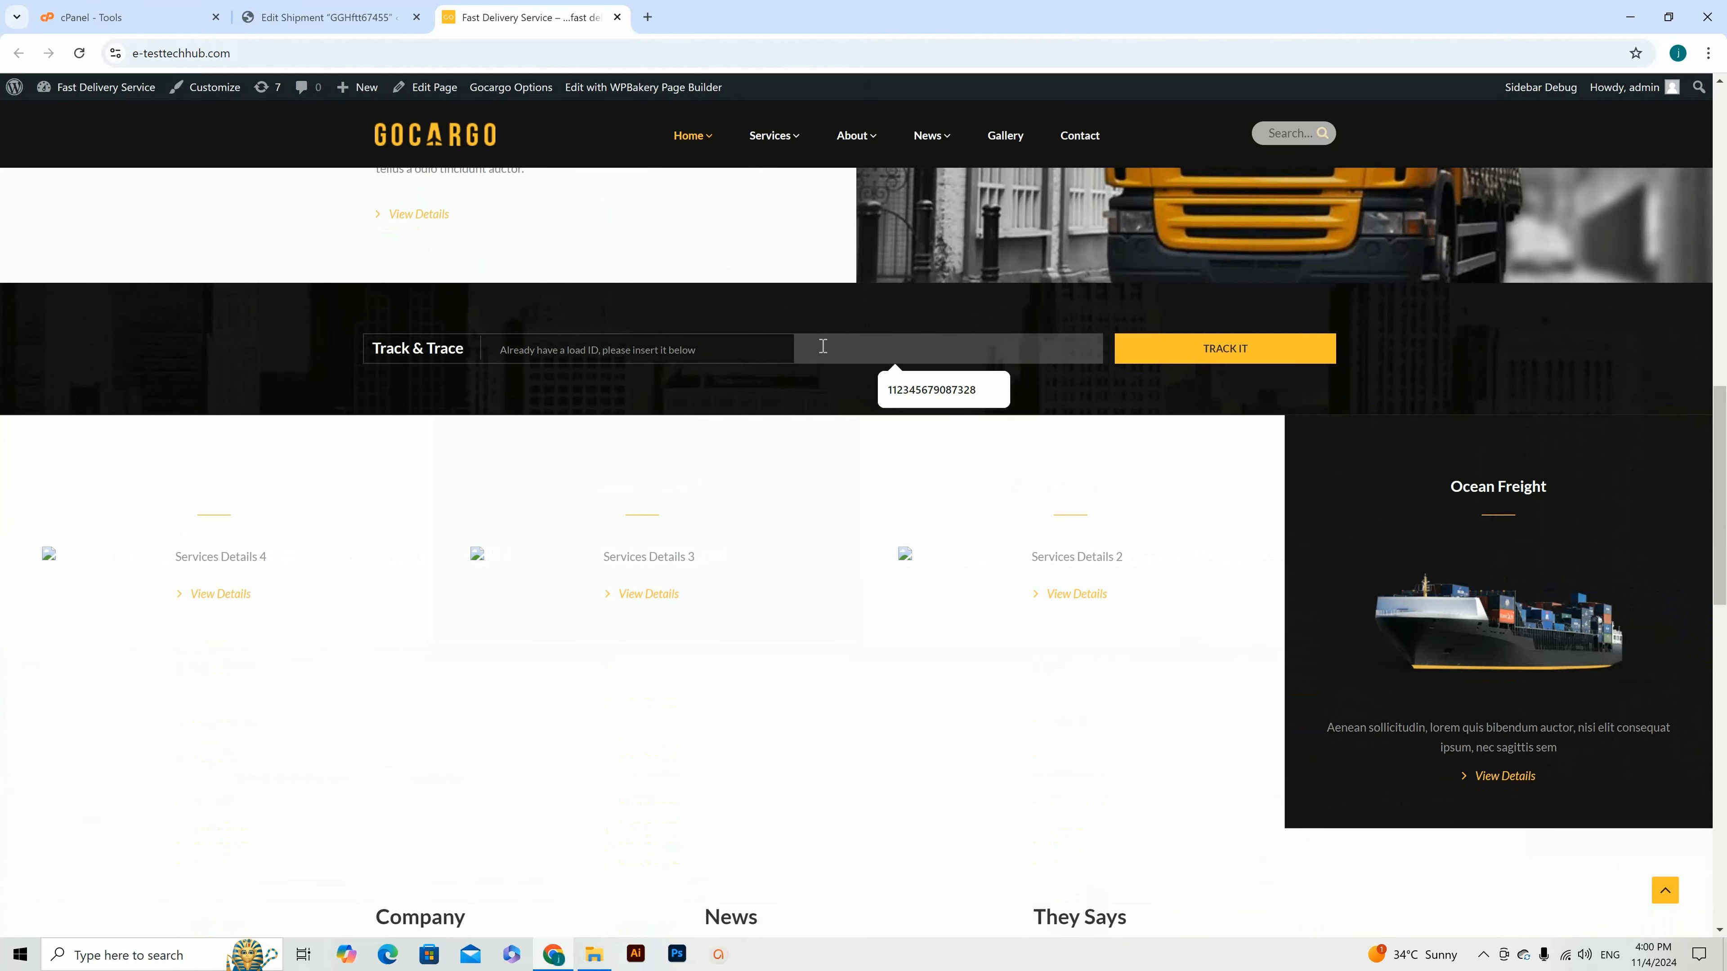
{"action": "key", "text": "ctrl+v"}
{"action": "left_click", "coordinate": [1202, 351]}
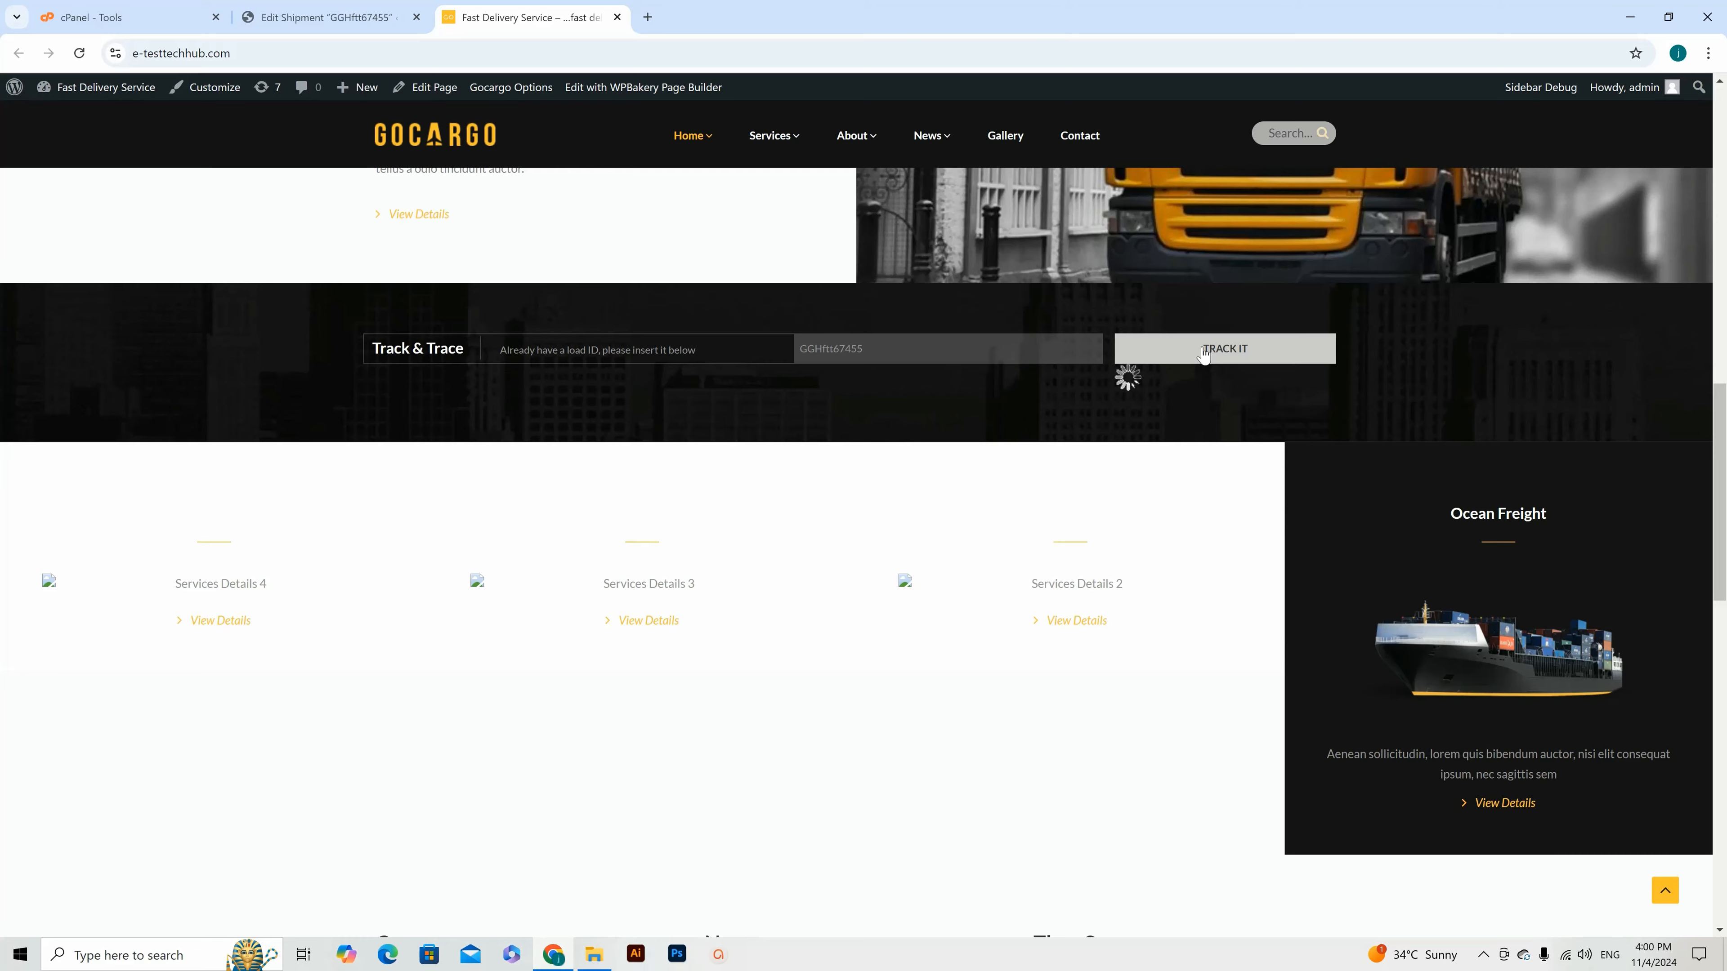
{"action": "scroll", "coordinate": [933, 571], "scroll_direction": "down", "scroll_amount": 4}
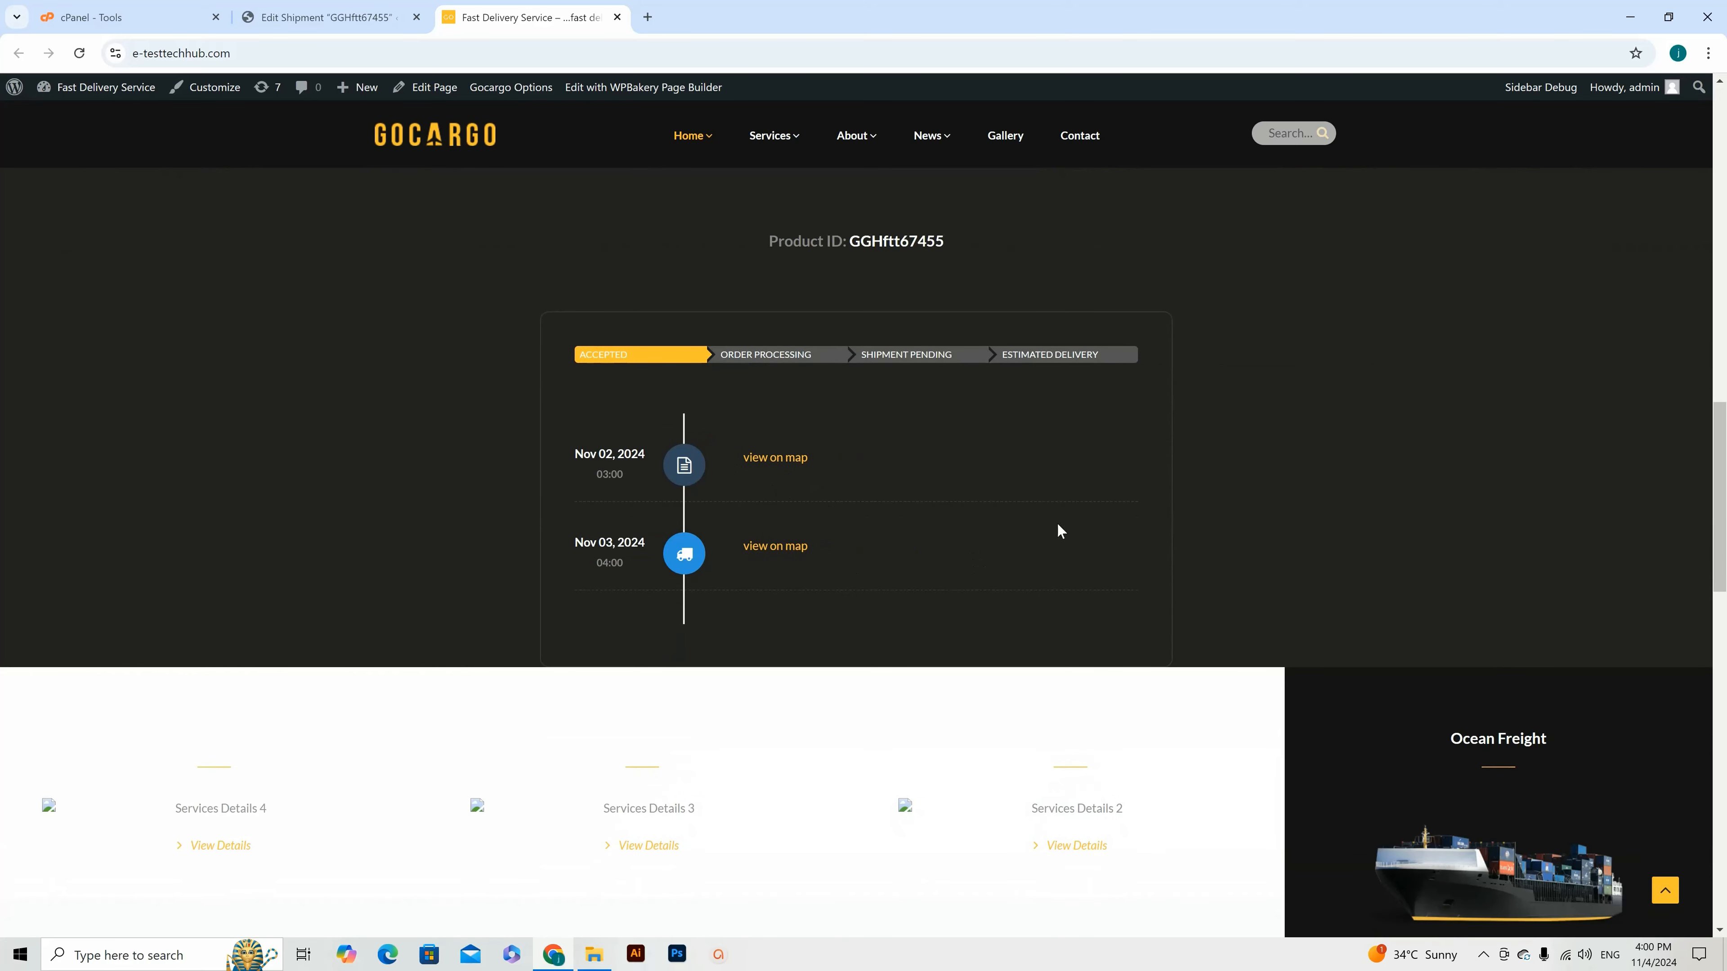
Step: Examine the homepage from the header and its navigation submenus to the footer, including the tracking timeline
{"action": "scroll", "coordinate": [1057, 530], "scroll_direction": "up", "scroll_amount": 10}
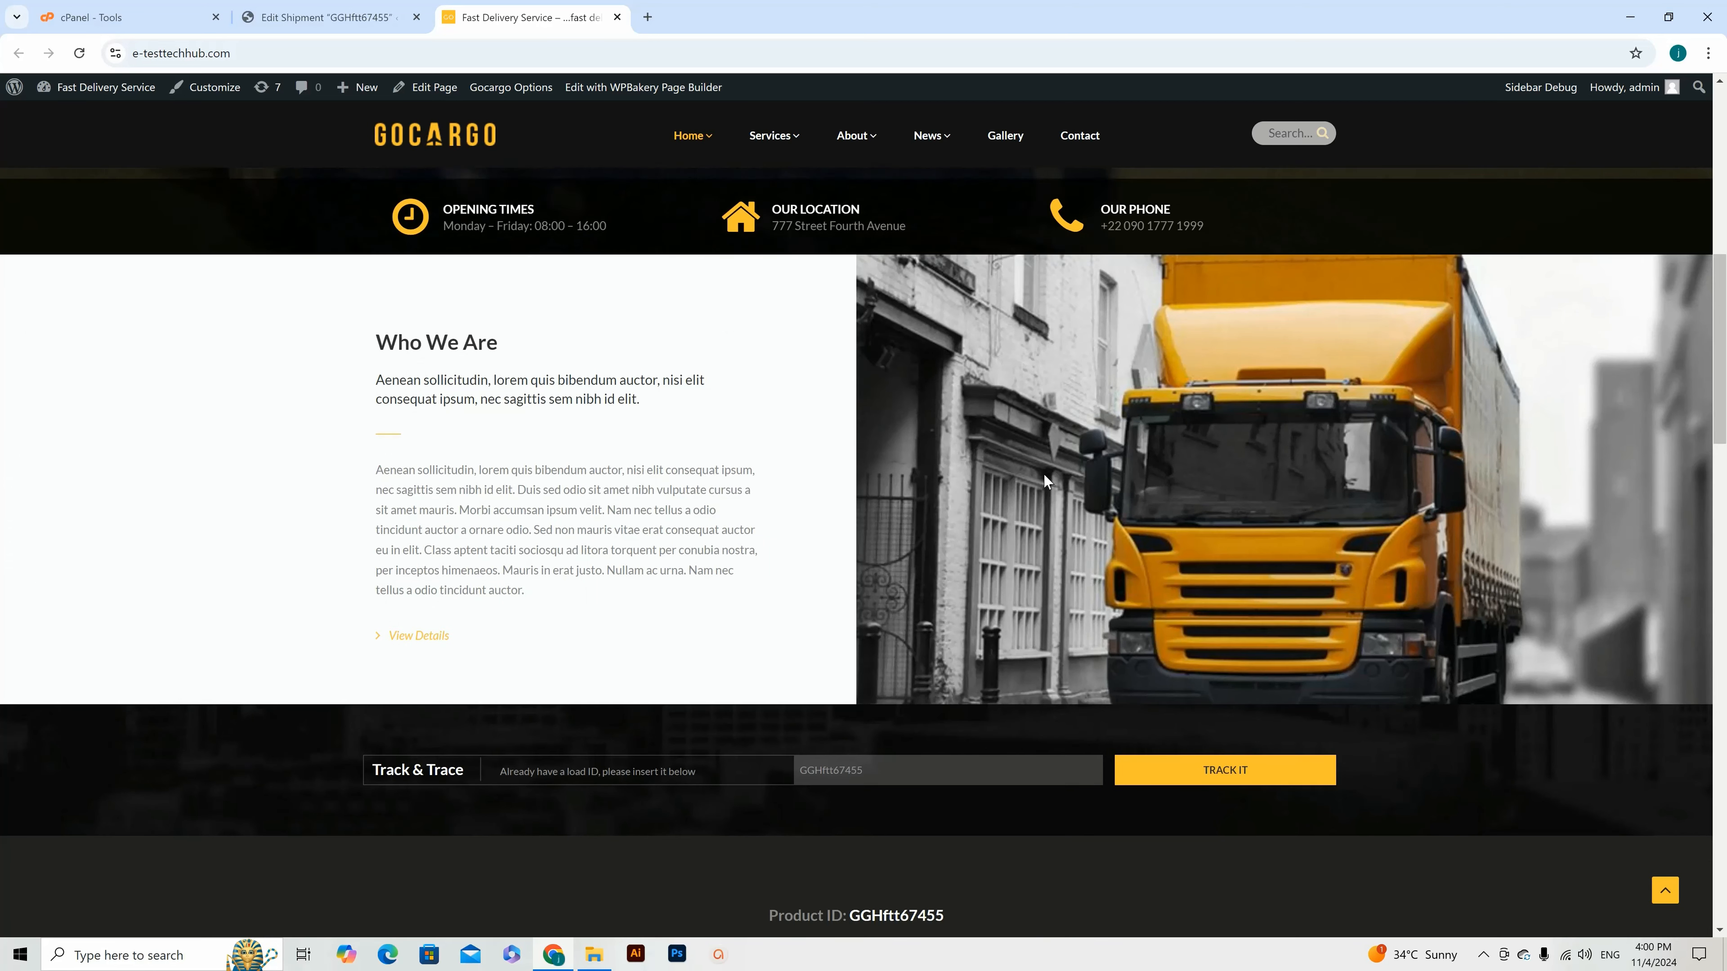
{"action": "scroll", "coordinate": [1047, 484], "scroll_direction": "down", "scroll_amount": 4}
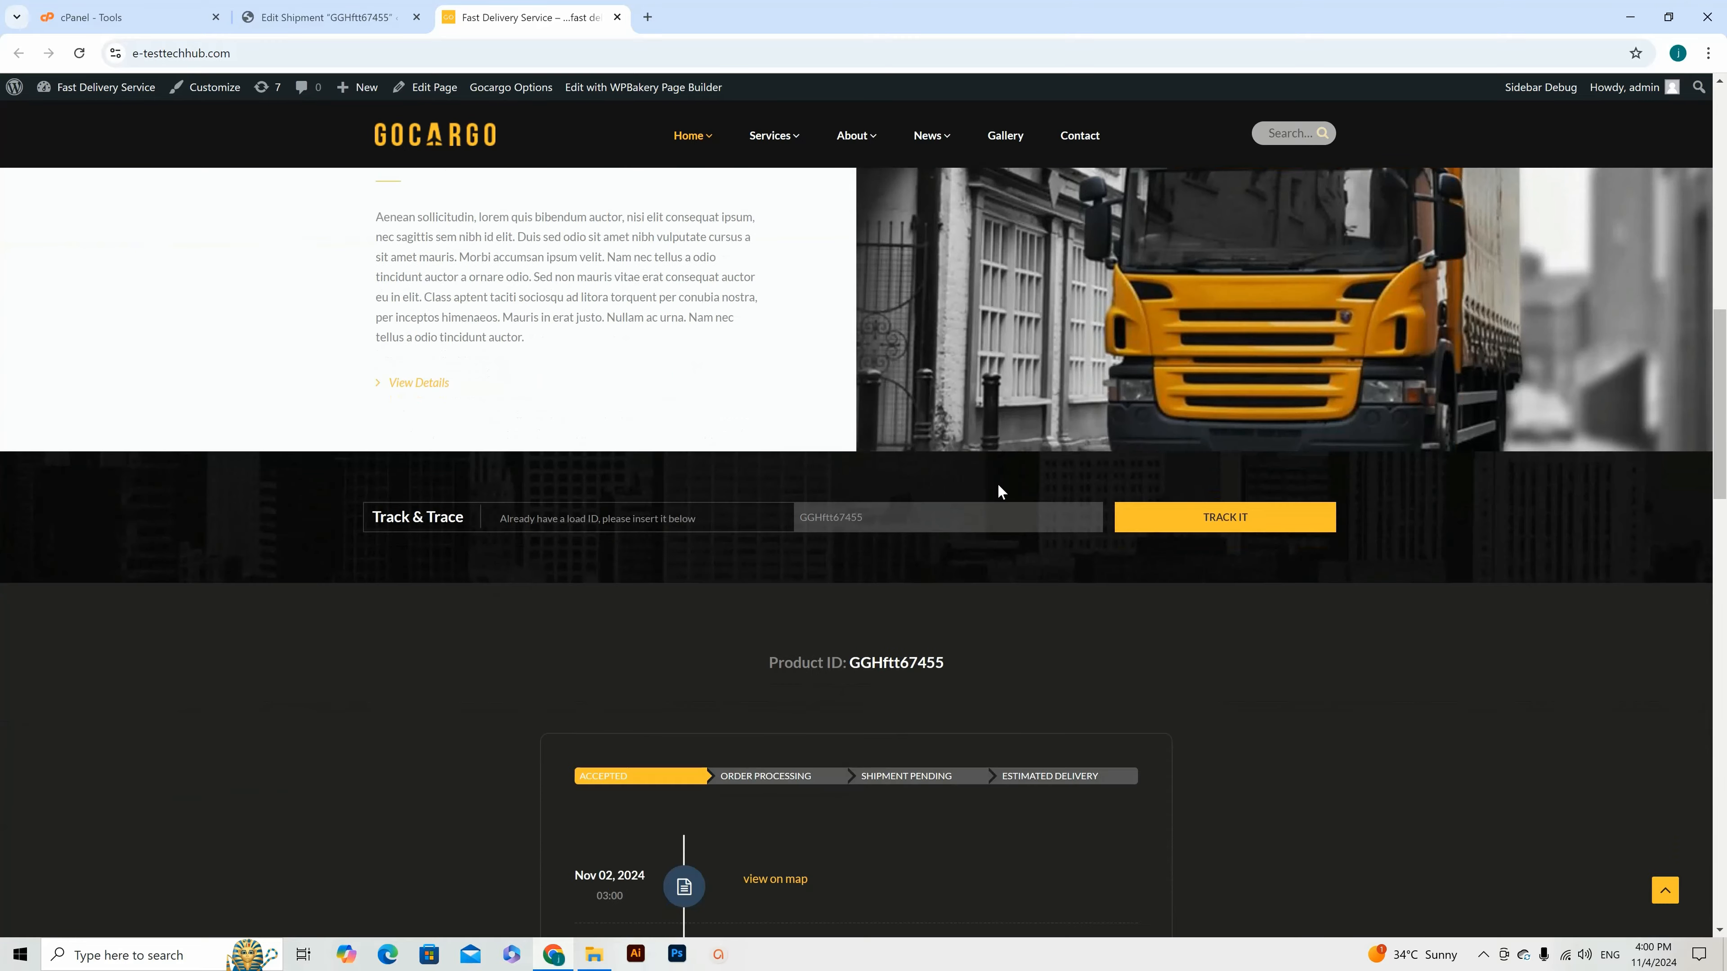
{"action": "scroll", "coordinate": [995, 490], "scroll_direction": "up", "scroll_amount": 13}
{"action": "scroll", "coordinate": [977, 509], "scroll_direction": "down", "scroll_amount": 13}
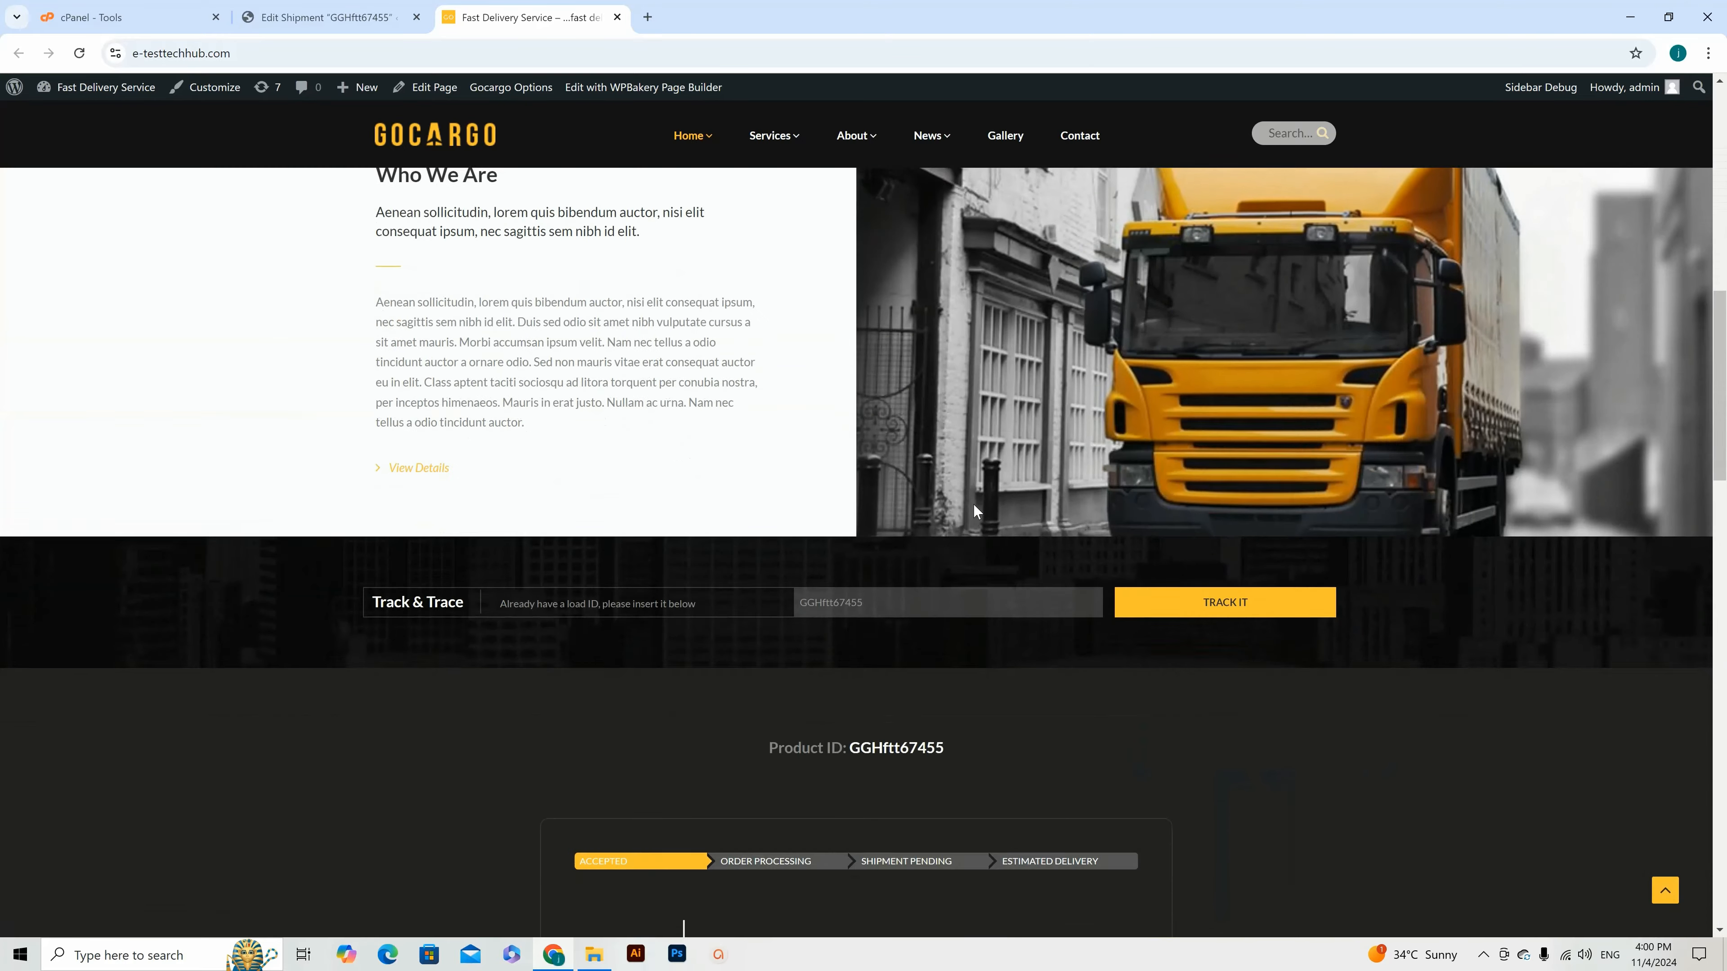
{"action": "scroll", "coordinate": [973, 462], "scroll_direction": "down", "scroll_amount": 12}
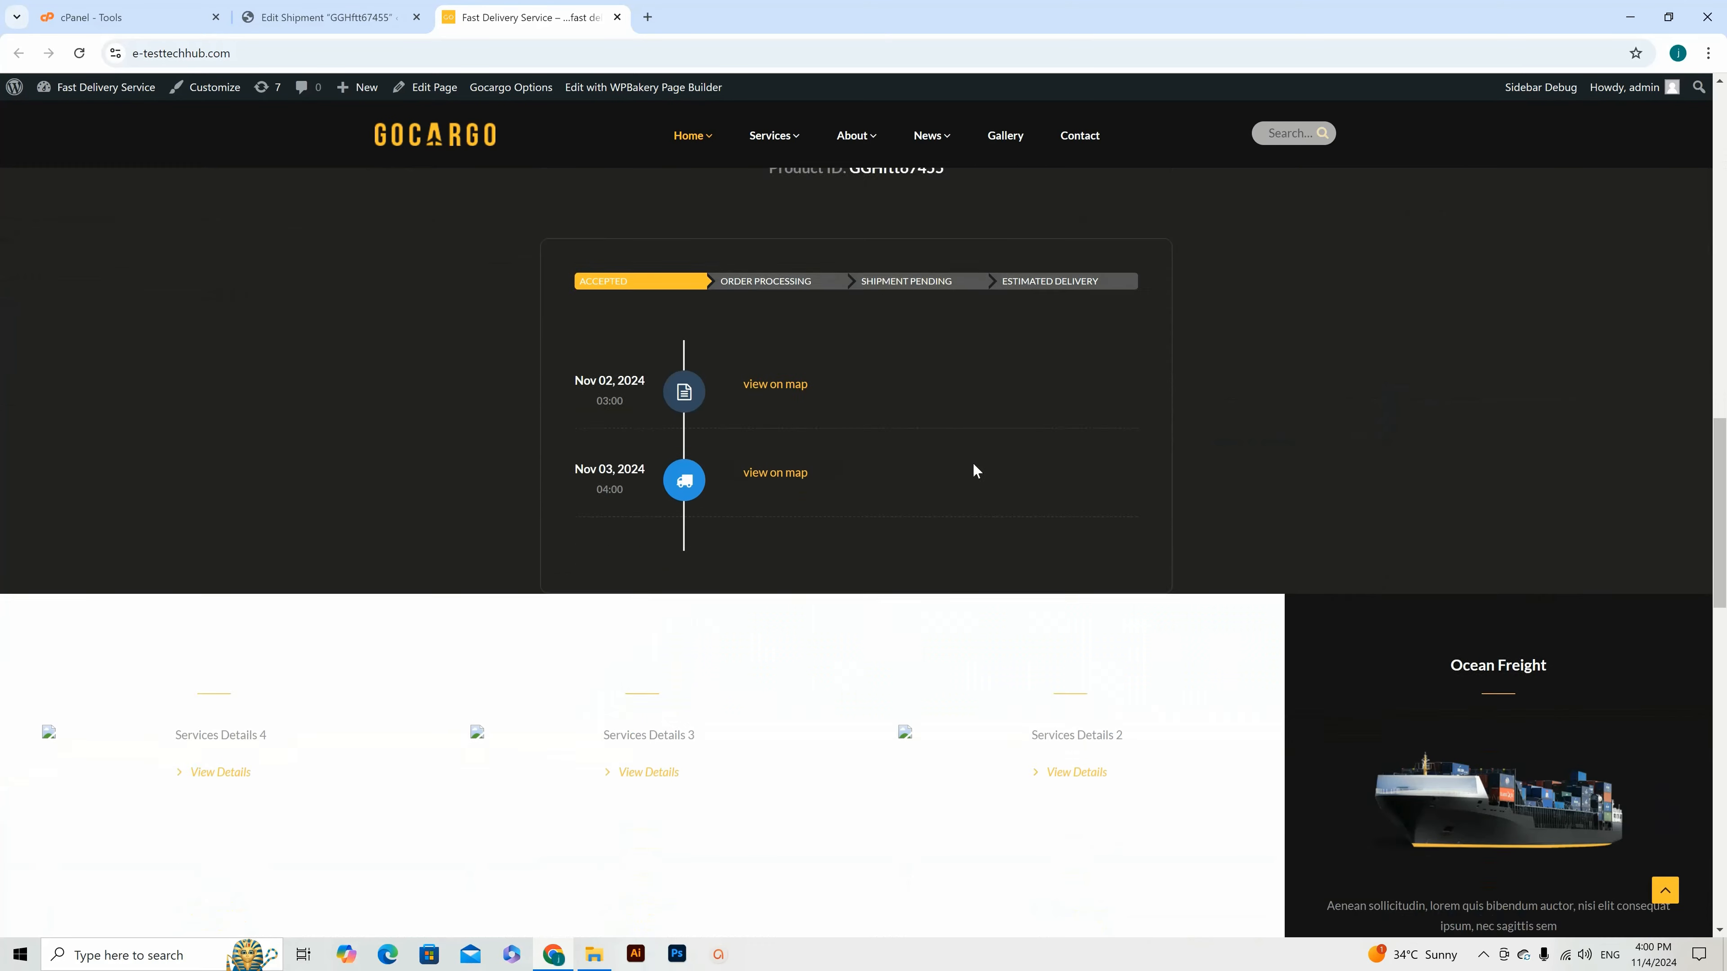
{"action": "scroll", "coordinate": [974, 461], "scroll_direction": "down", "scroll_amount": 3}
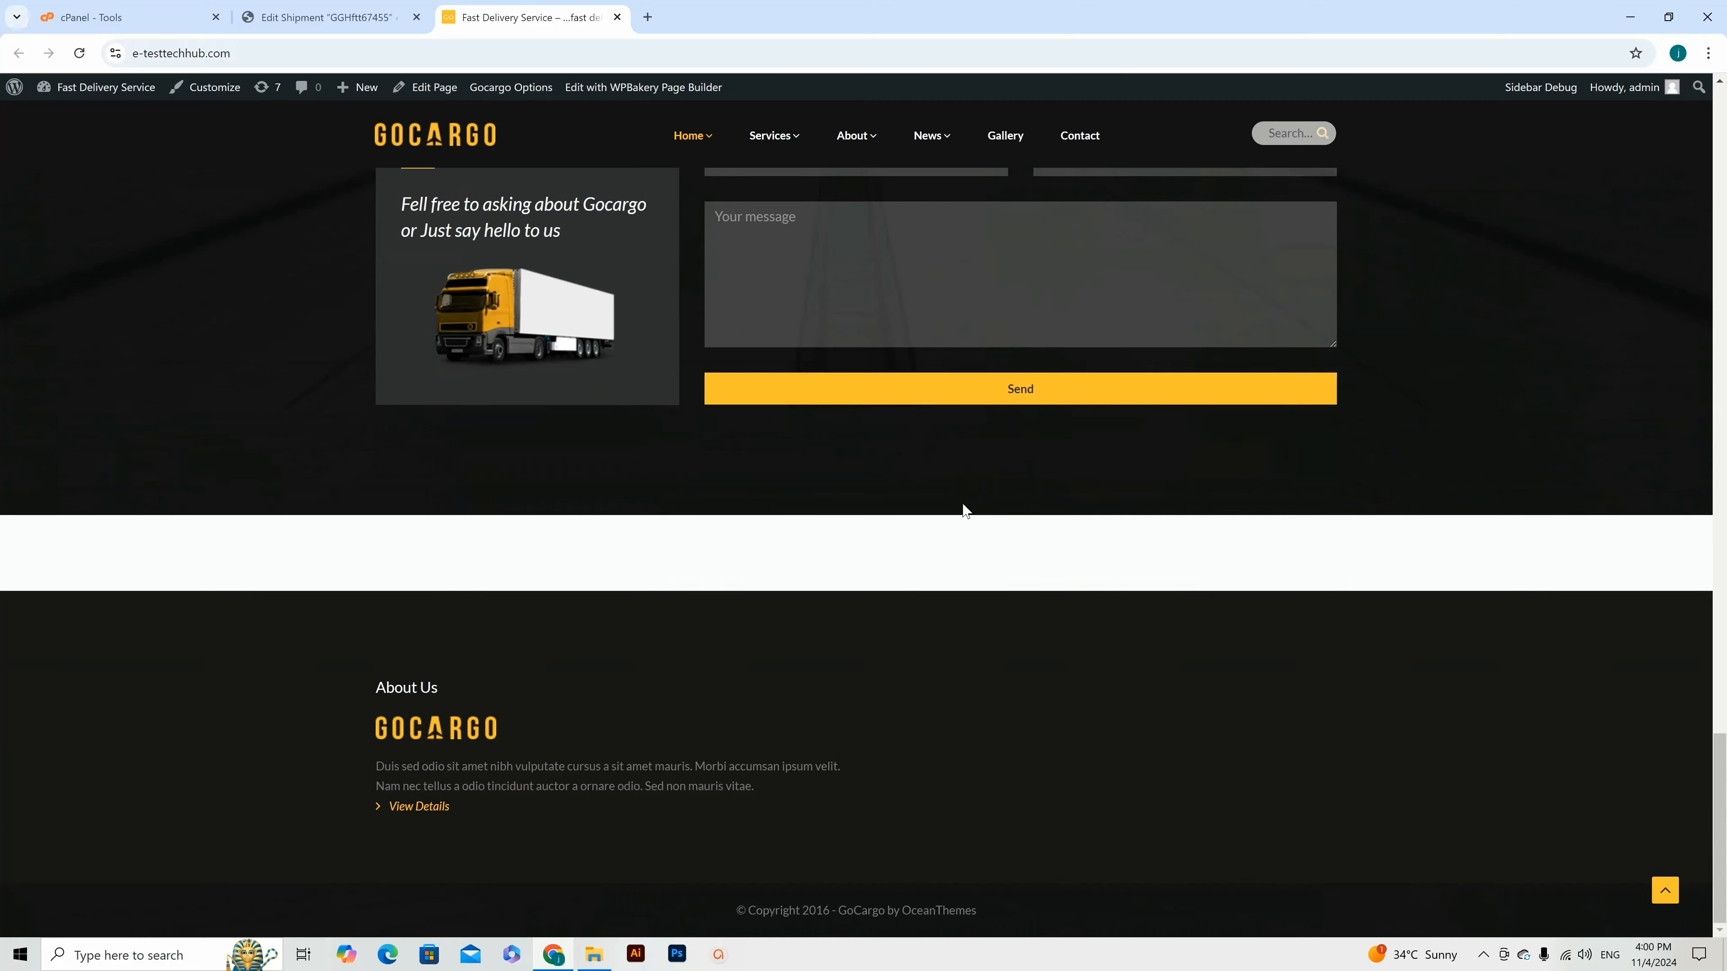
{"action": "scroll", "coordinate": [964, 510], "scroll_direction": "up", "scroll_amount": 20}
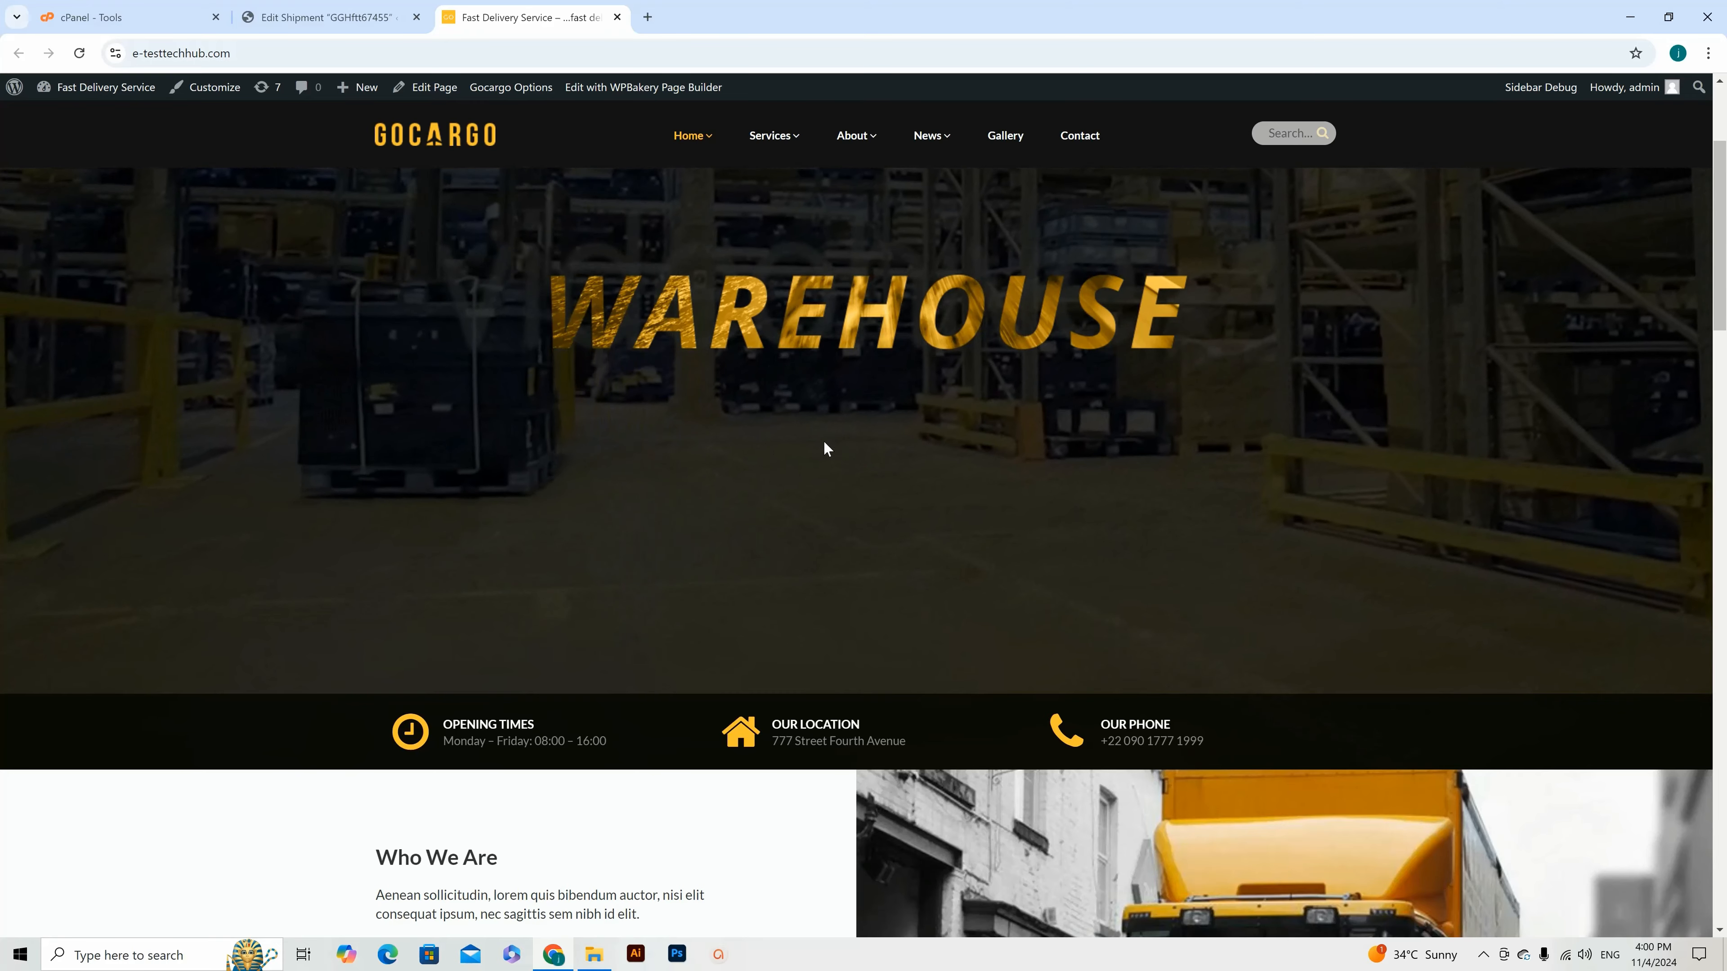
{"action": "scroll", "coordinate": [805, 415], "scroll_direction": "up", "scroll_amount": 3}
{"action": "scroll", "coordinate": [716, 627], "scroll_direction": "down", "scroll_amount": 6}
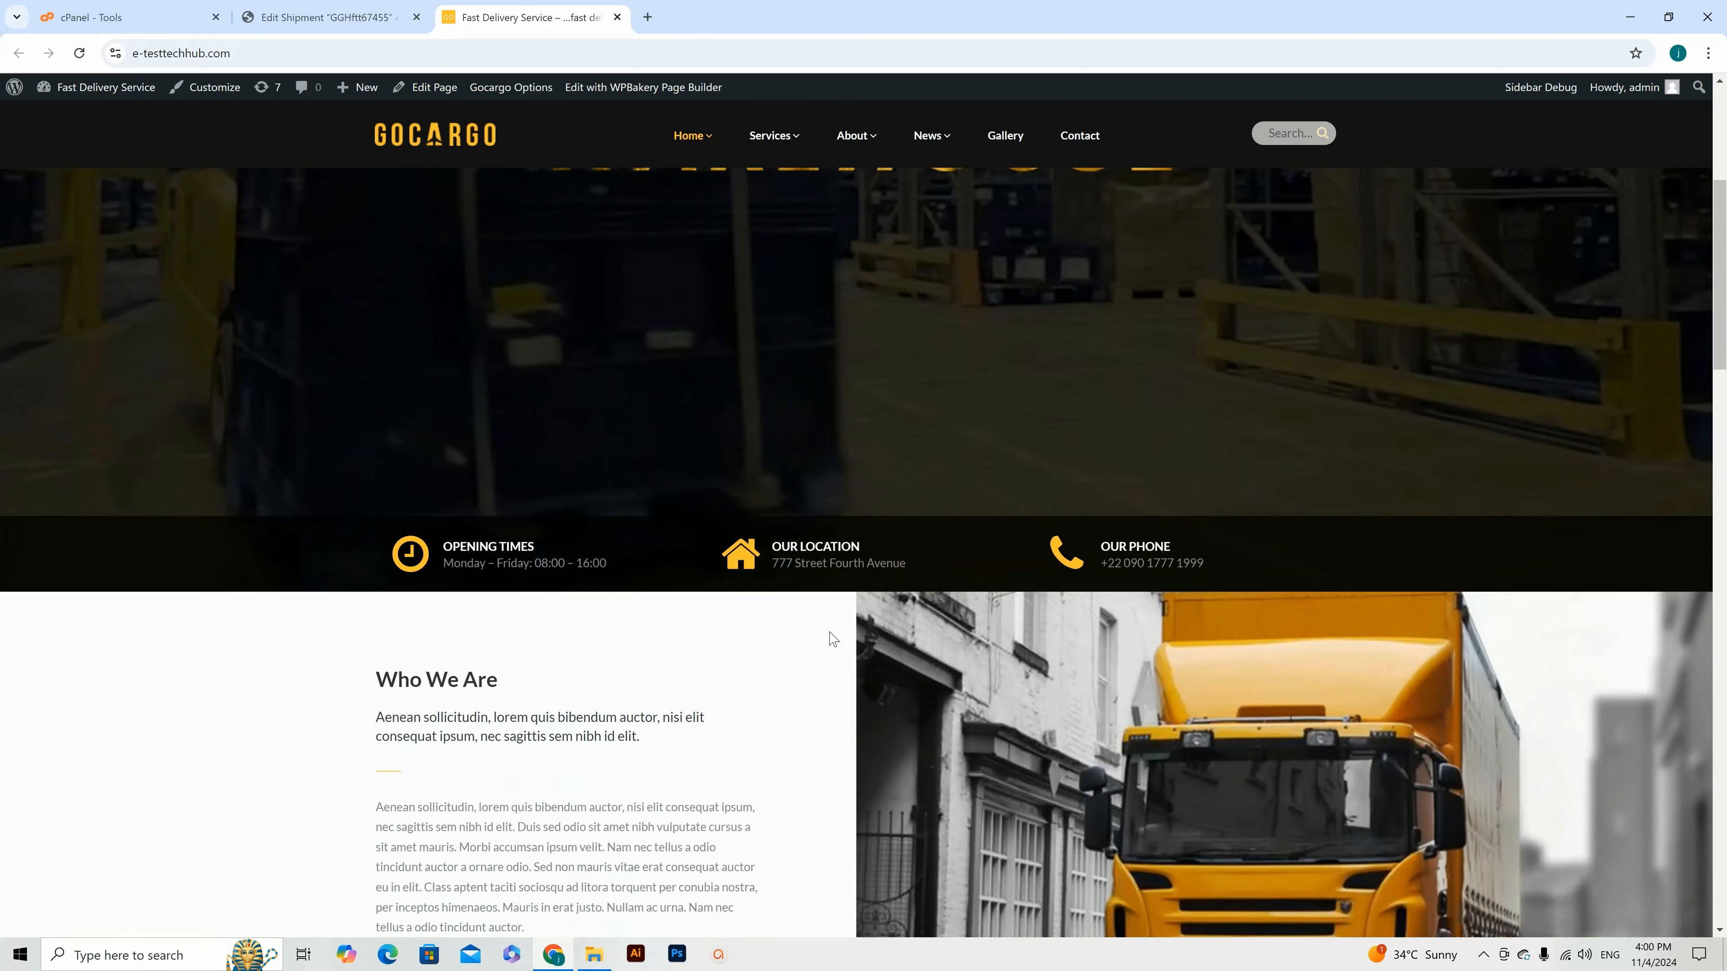
{"action": "scroll", "coordinate": [829, 129], "scroll_direction": "up", "scroll_amount": 3}
{"action": "mouse_move", "coordinate": [760, 141]}
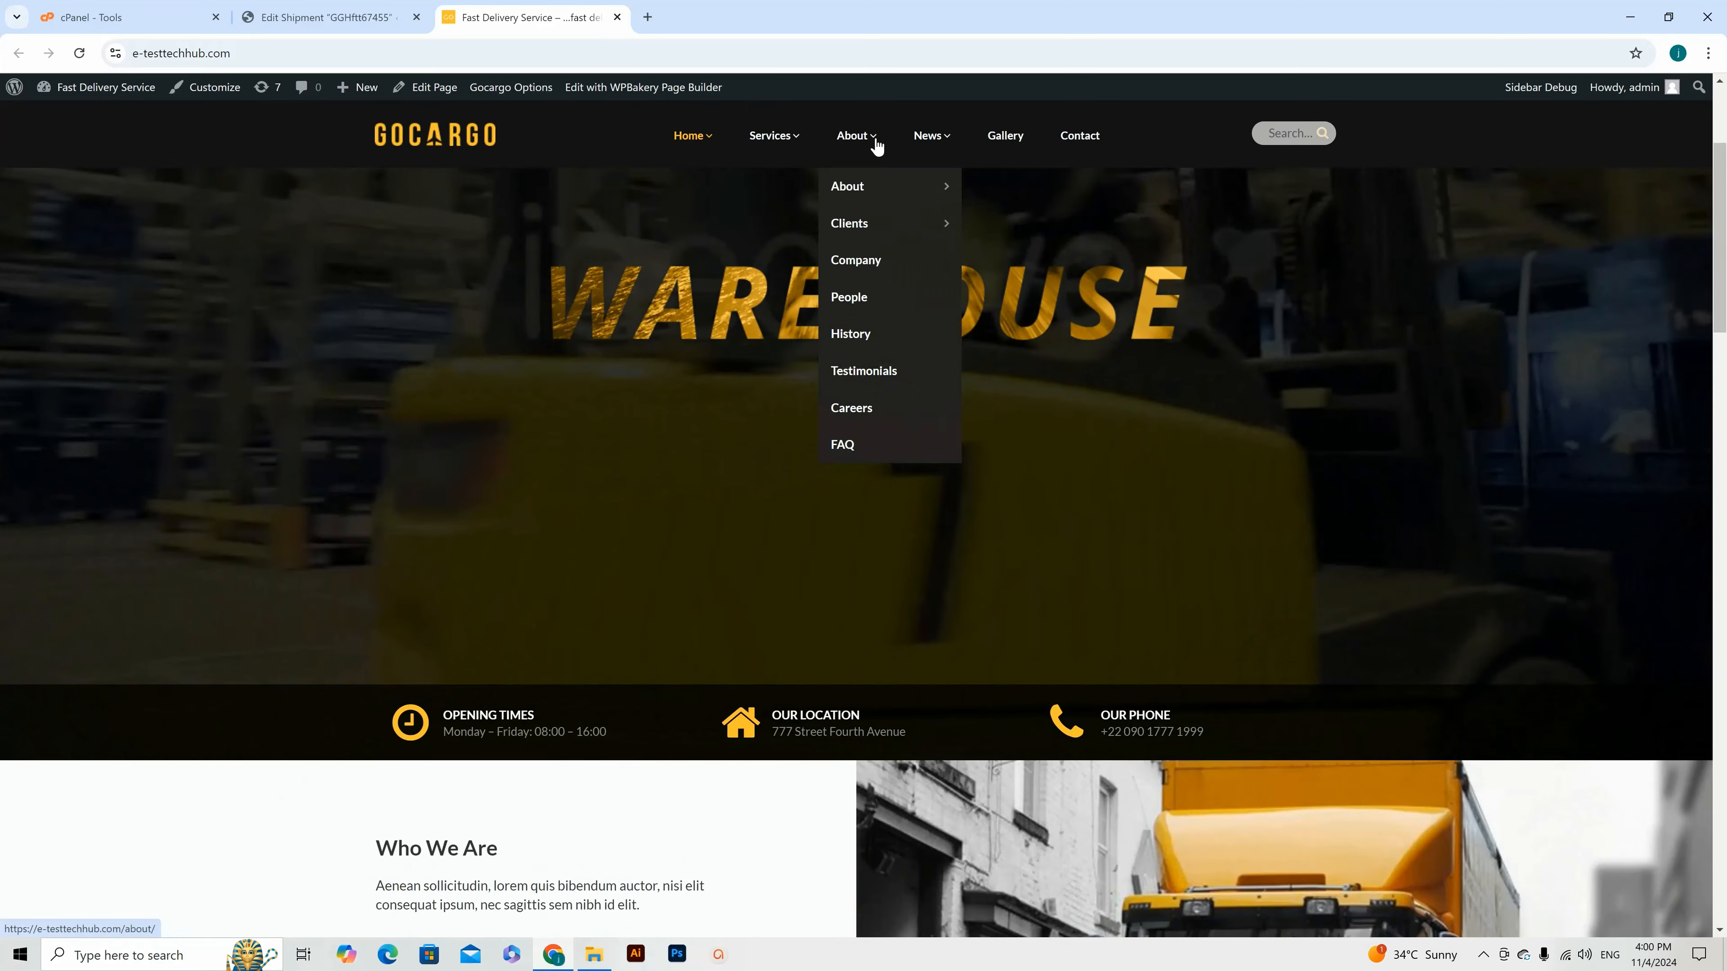
{"action": "scroll", "coordinate": [856, 589], "scroll_direction": "down", "scroll_amount": 3}
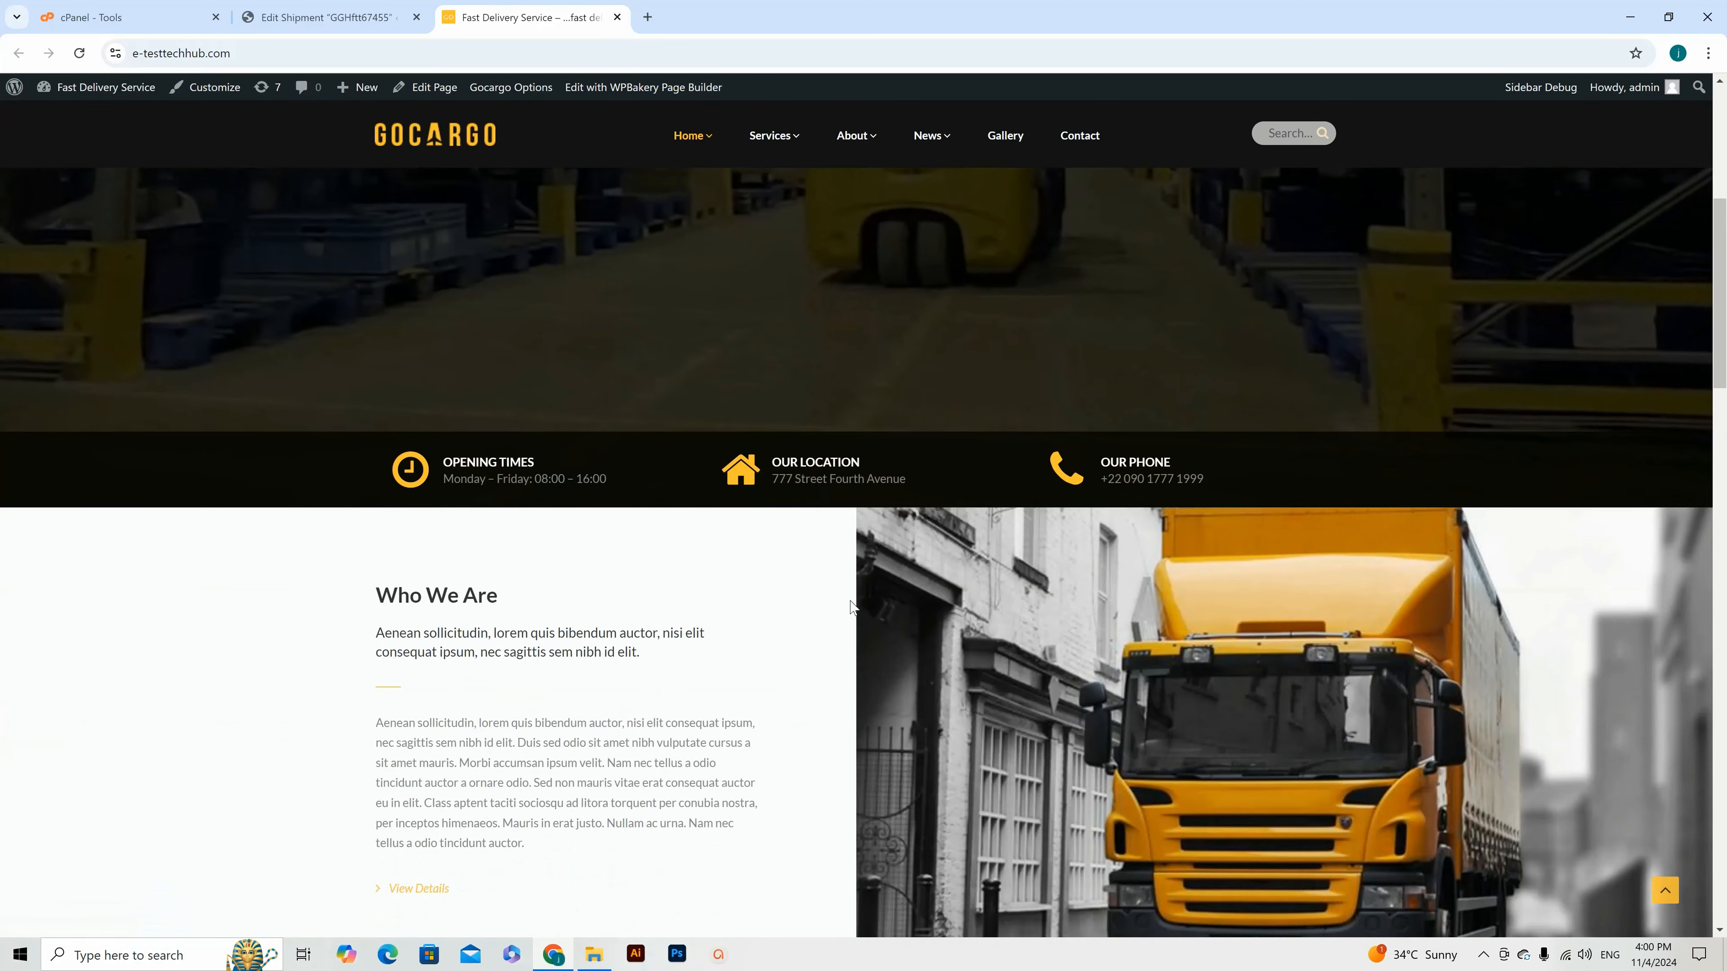
{"action": "scroll", "coordinate": [864, 540], "scroll_direction": "down", "scroll_amount": 9}
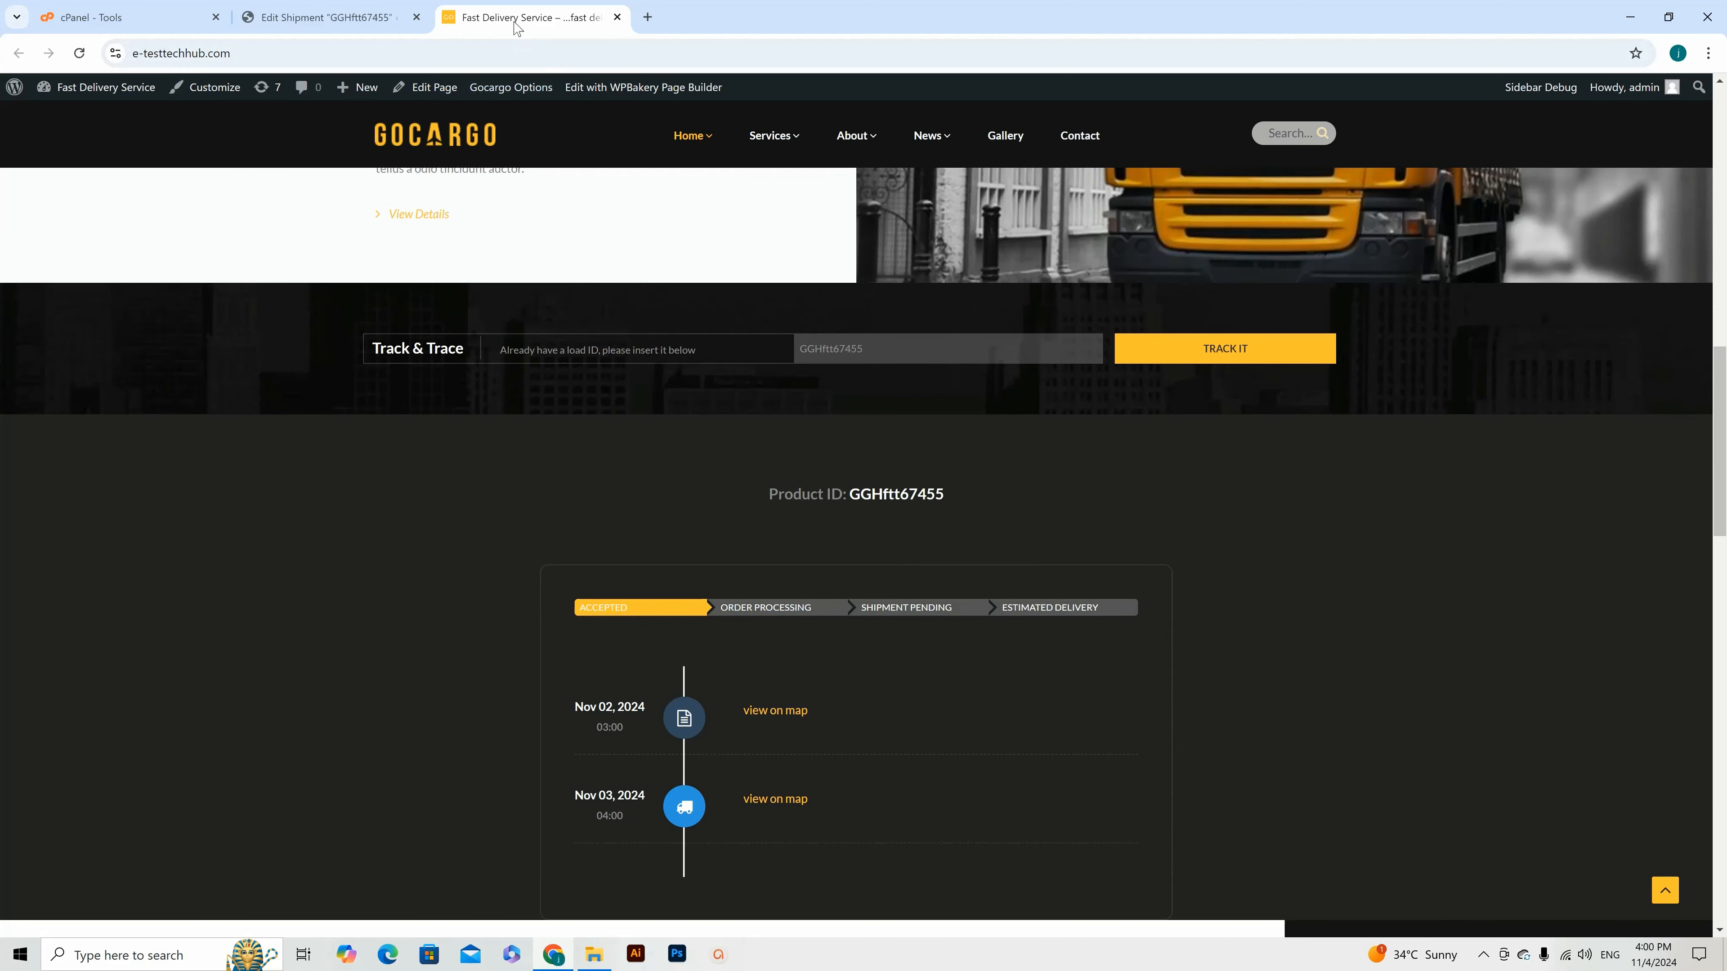
Step: Detach the homepage into its own browser window and narrow it to about phone width to check the responsive layout
{"action": "left_click_drag", "start_coordinate": [515, 26], "coordinate": [348, 170]}
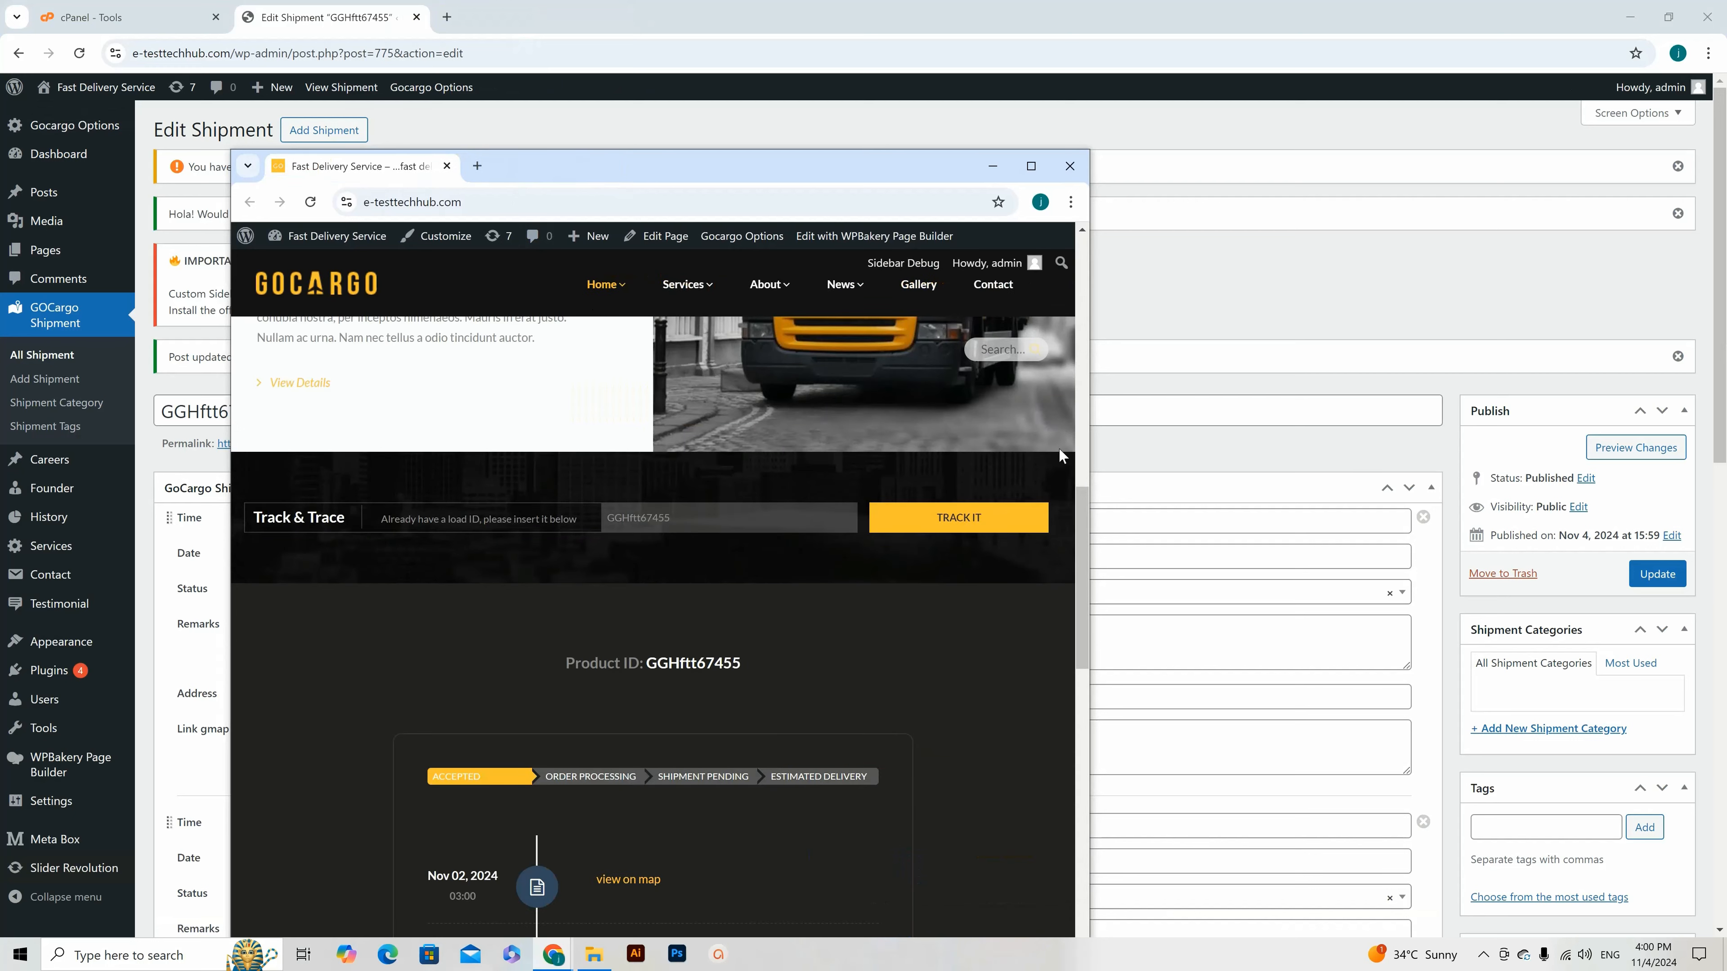
{"action": "left_click_drag", "start_coordinate": [1090, 402], "coordinate": [617, 435]}
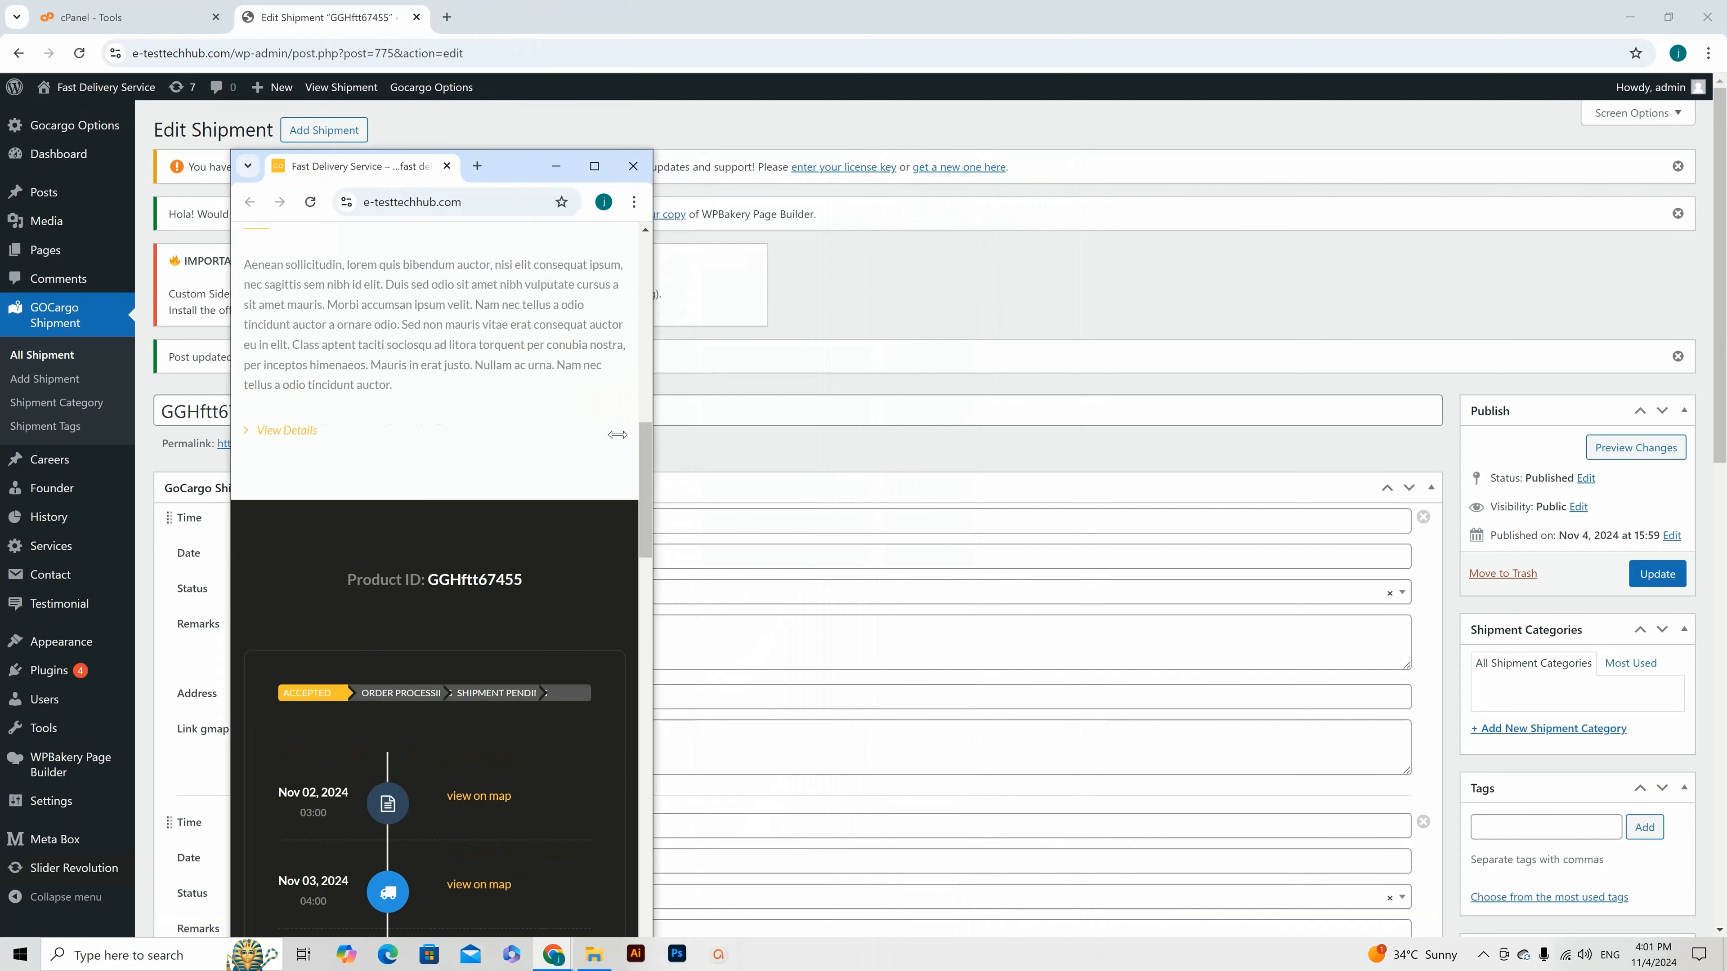
Step: Examine the narrowed homepage from the GGHftt67455 tracking timeline to the Gocargo Commitment contact form and back up to the banner
{"action": "scroll", "coordinate": [437, 544], "scroll_direction": "down", "scroll_amount": 20}
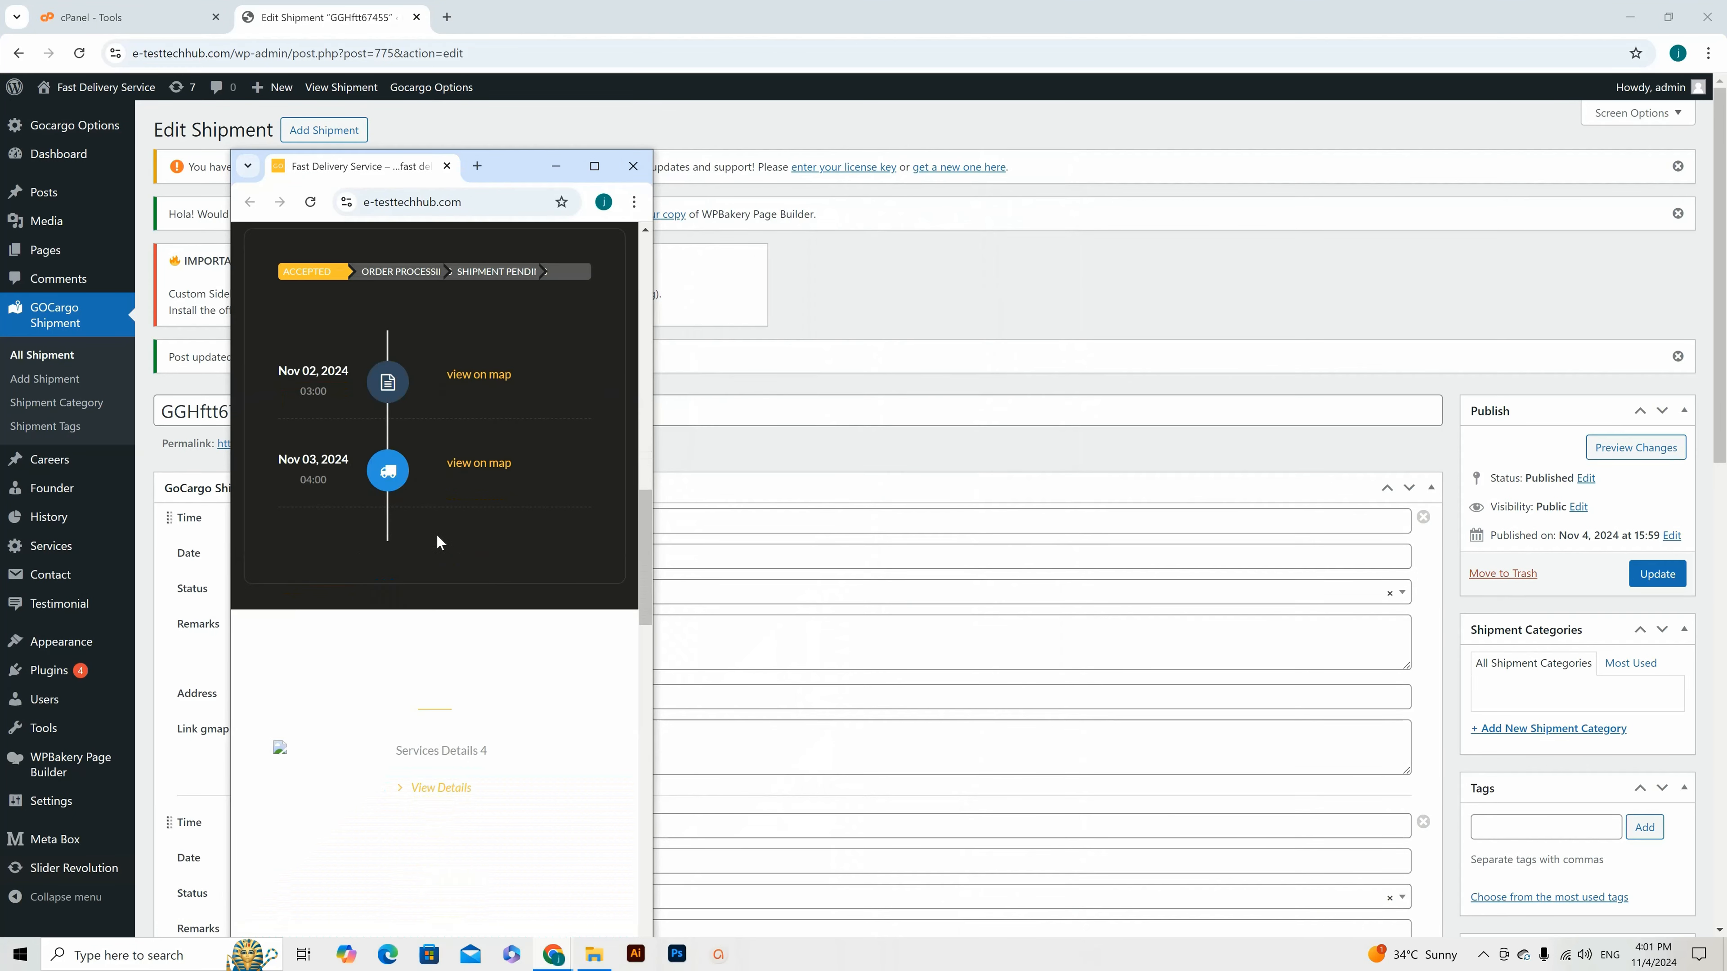
{"action": "scroll", "coordinate": [437, 542], "scroll_direction": "down", "scroll_amount": 5}
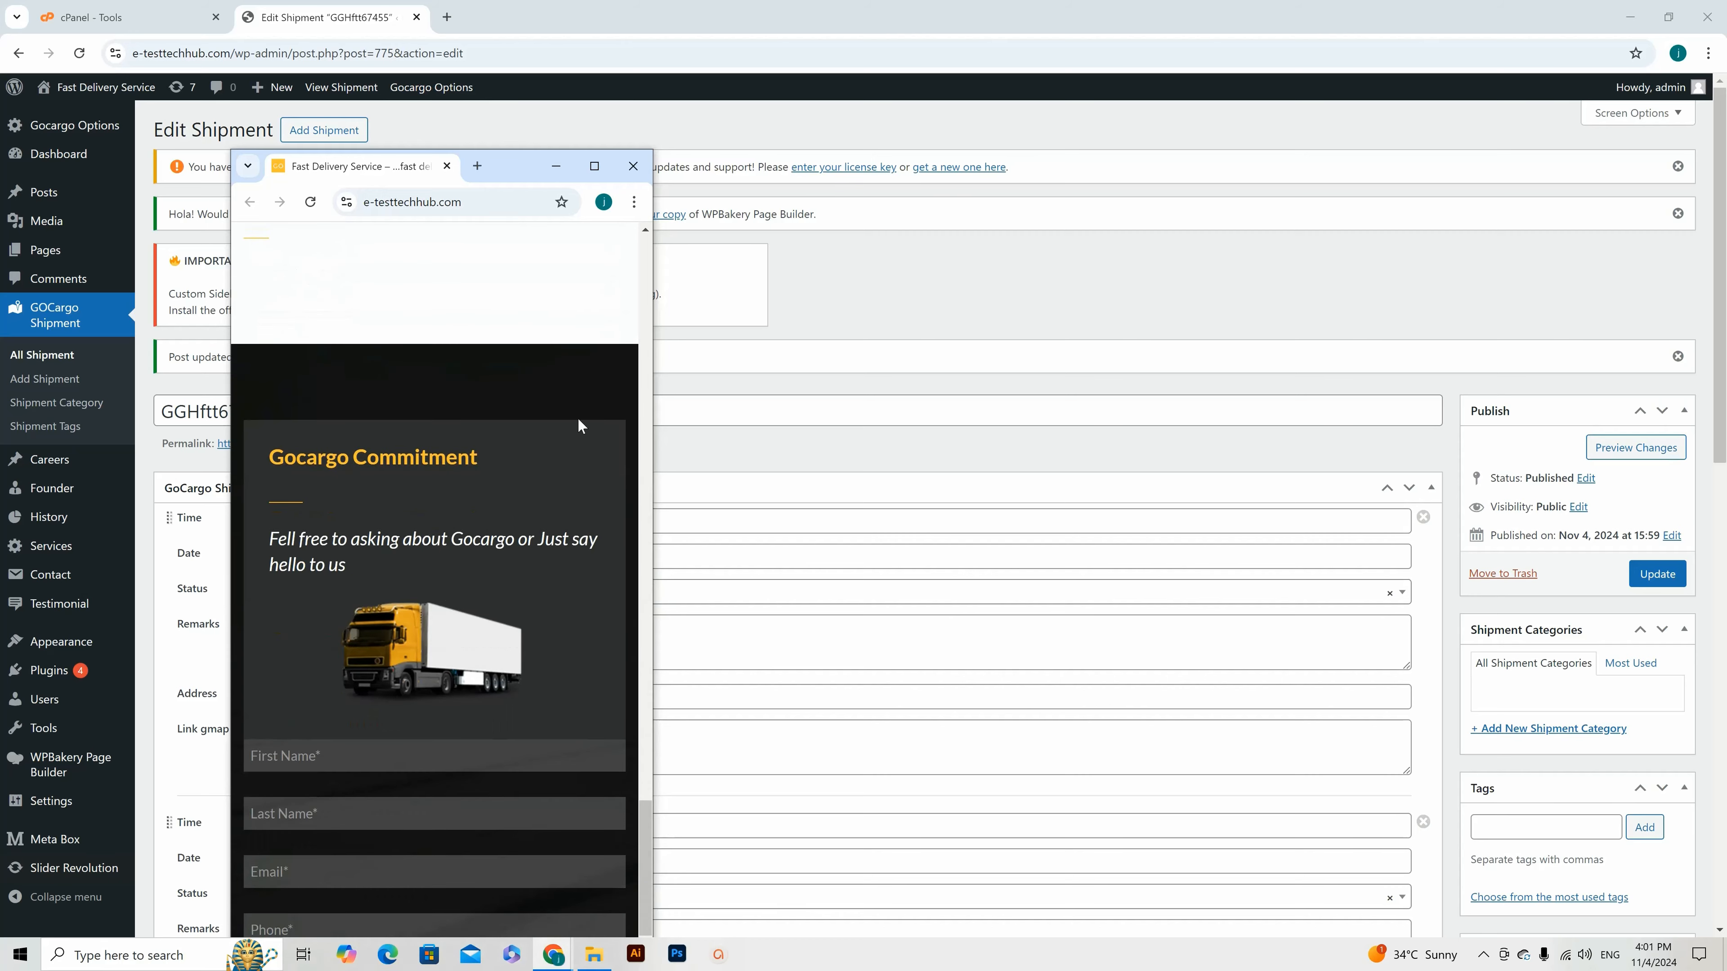
{"action": "left_click_drag", "start_coordinate": [512, 170], "coordinate": [544, 74]}
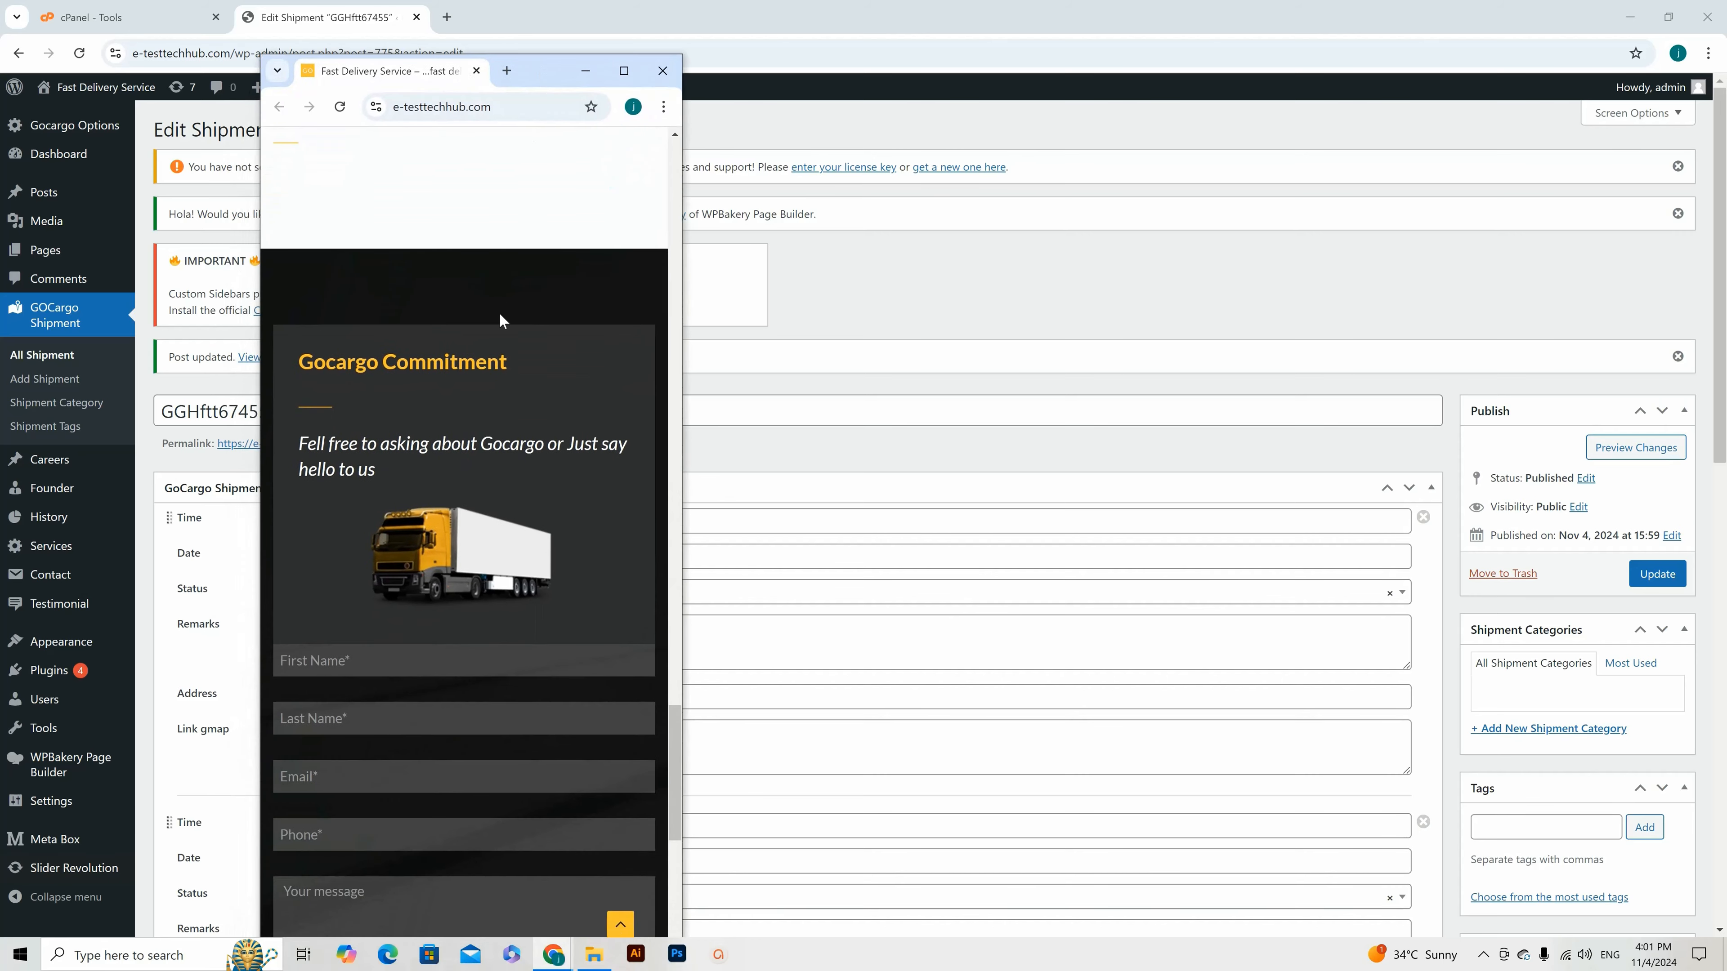
{"action": "scroll", "coordinate": [500, 315], "scroll_direction": "up", "scroll_amount": 20}
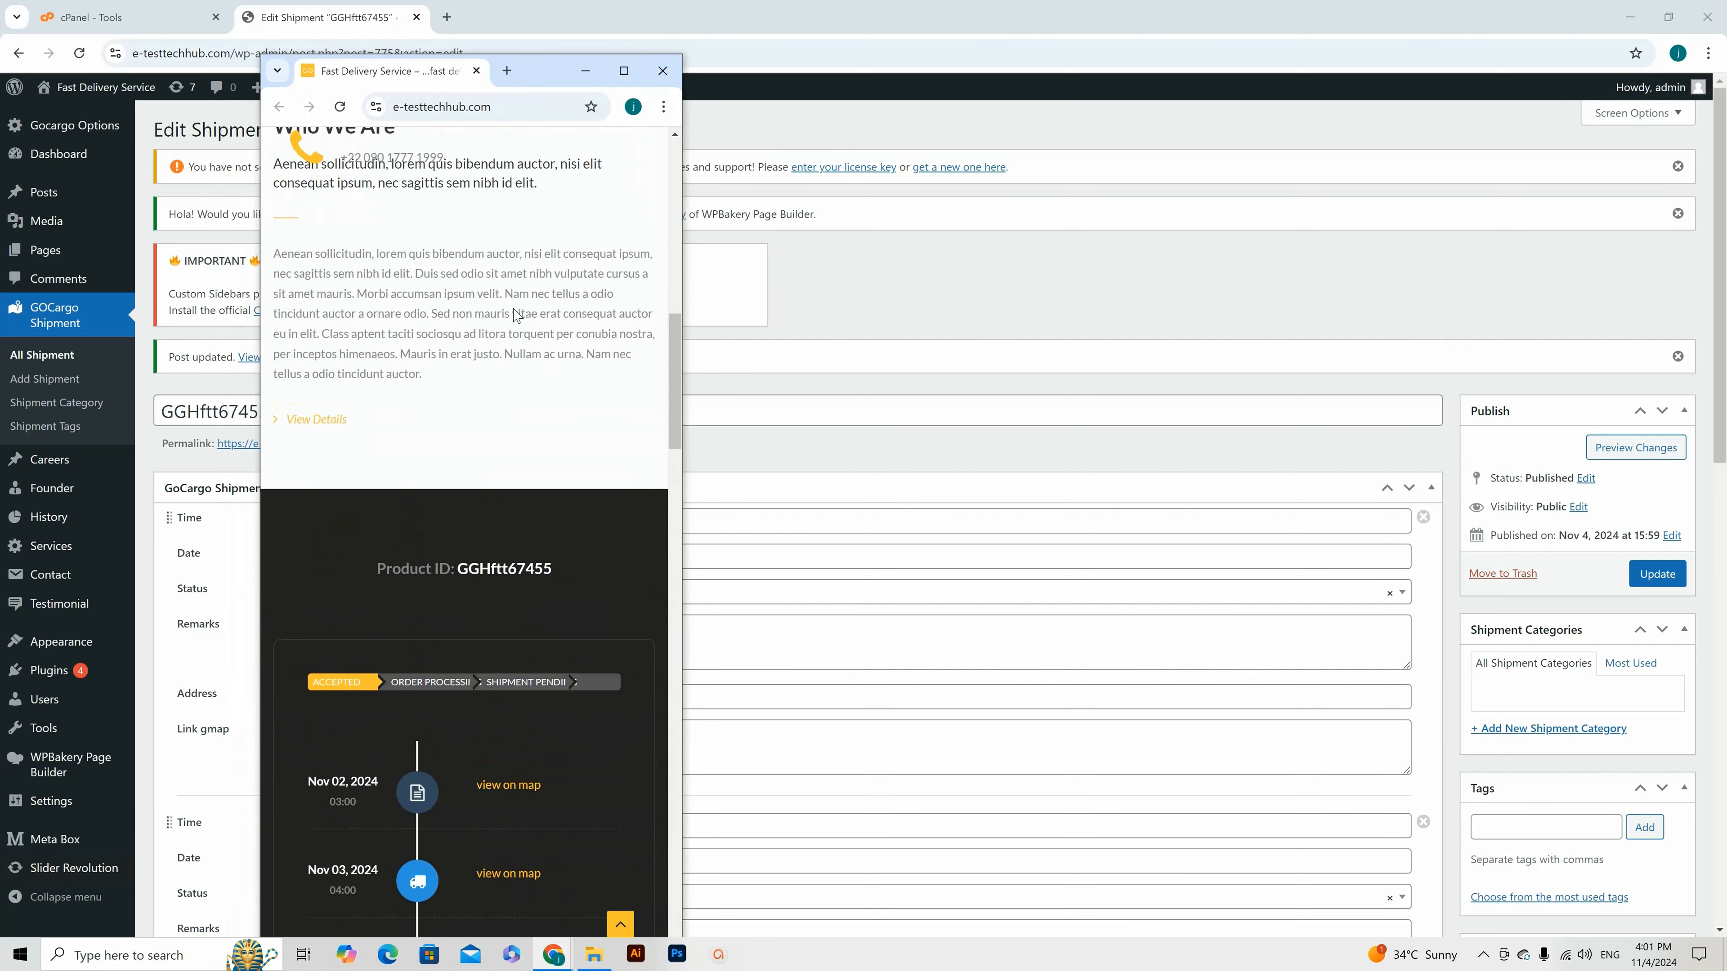
{"action": "scroll", "coordinate": [514, 313], "scroll_direction": "up", "scroll_amount": 12}
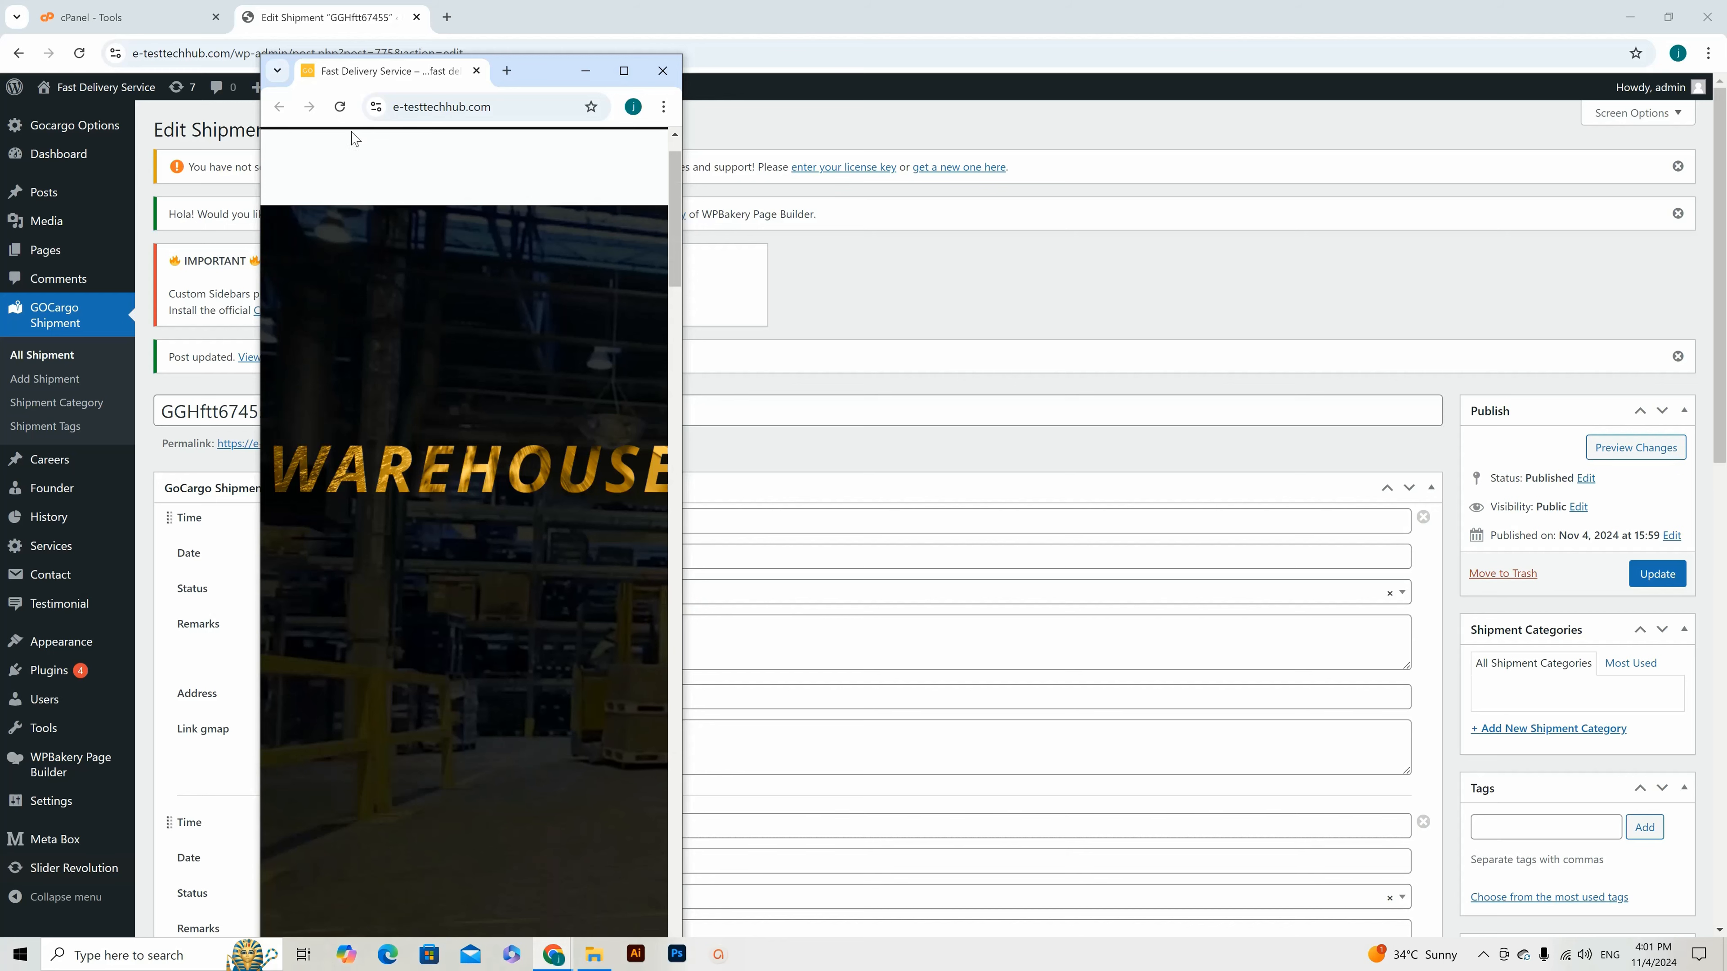
Step: Reload the narrowed homepage and check how its contact info, Who We Are and services sections stack
{"action": "left_click", "coordinate": [341, 111]}
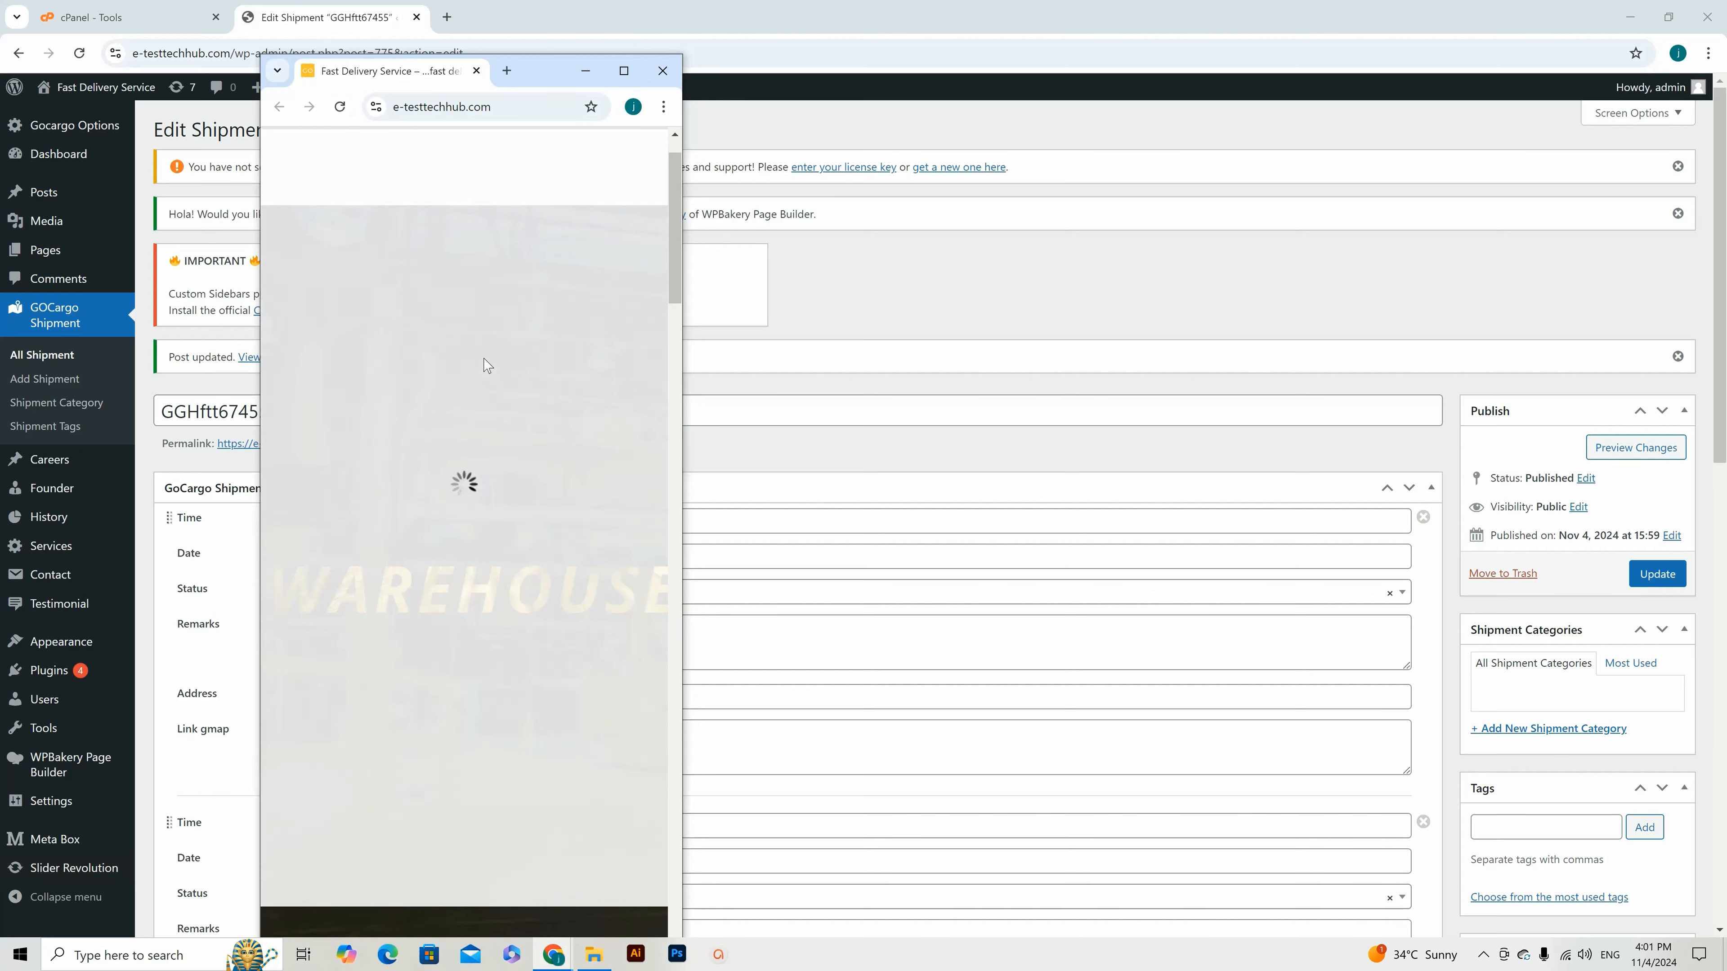
{"action": "scroll", "coordinate": [478, 364], "scroll_direction": "down", "scroll_amount": 7}
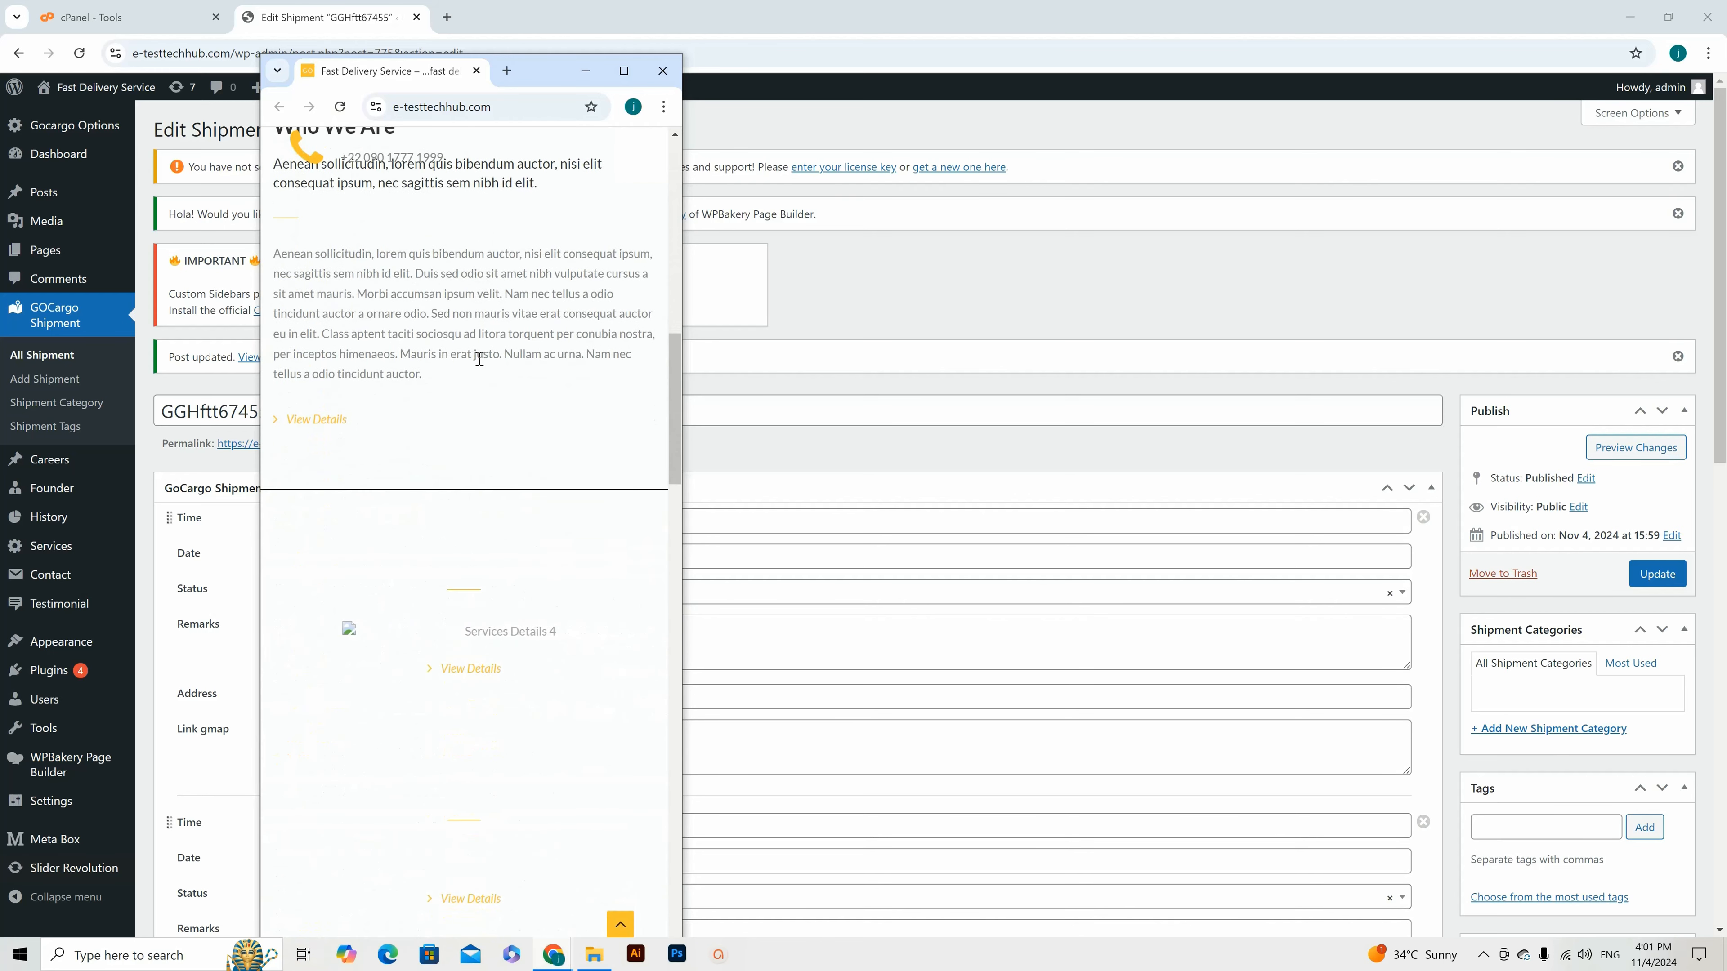
{"action": "scroll", "coordinate": [401, 418], "scroll_direction": "up", "scroll_amount": 5}
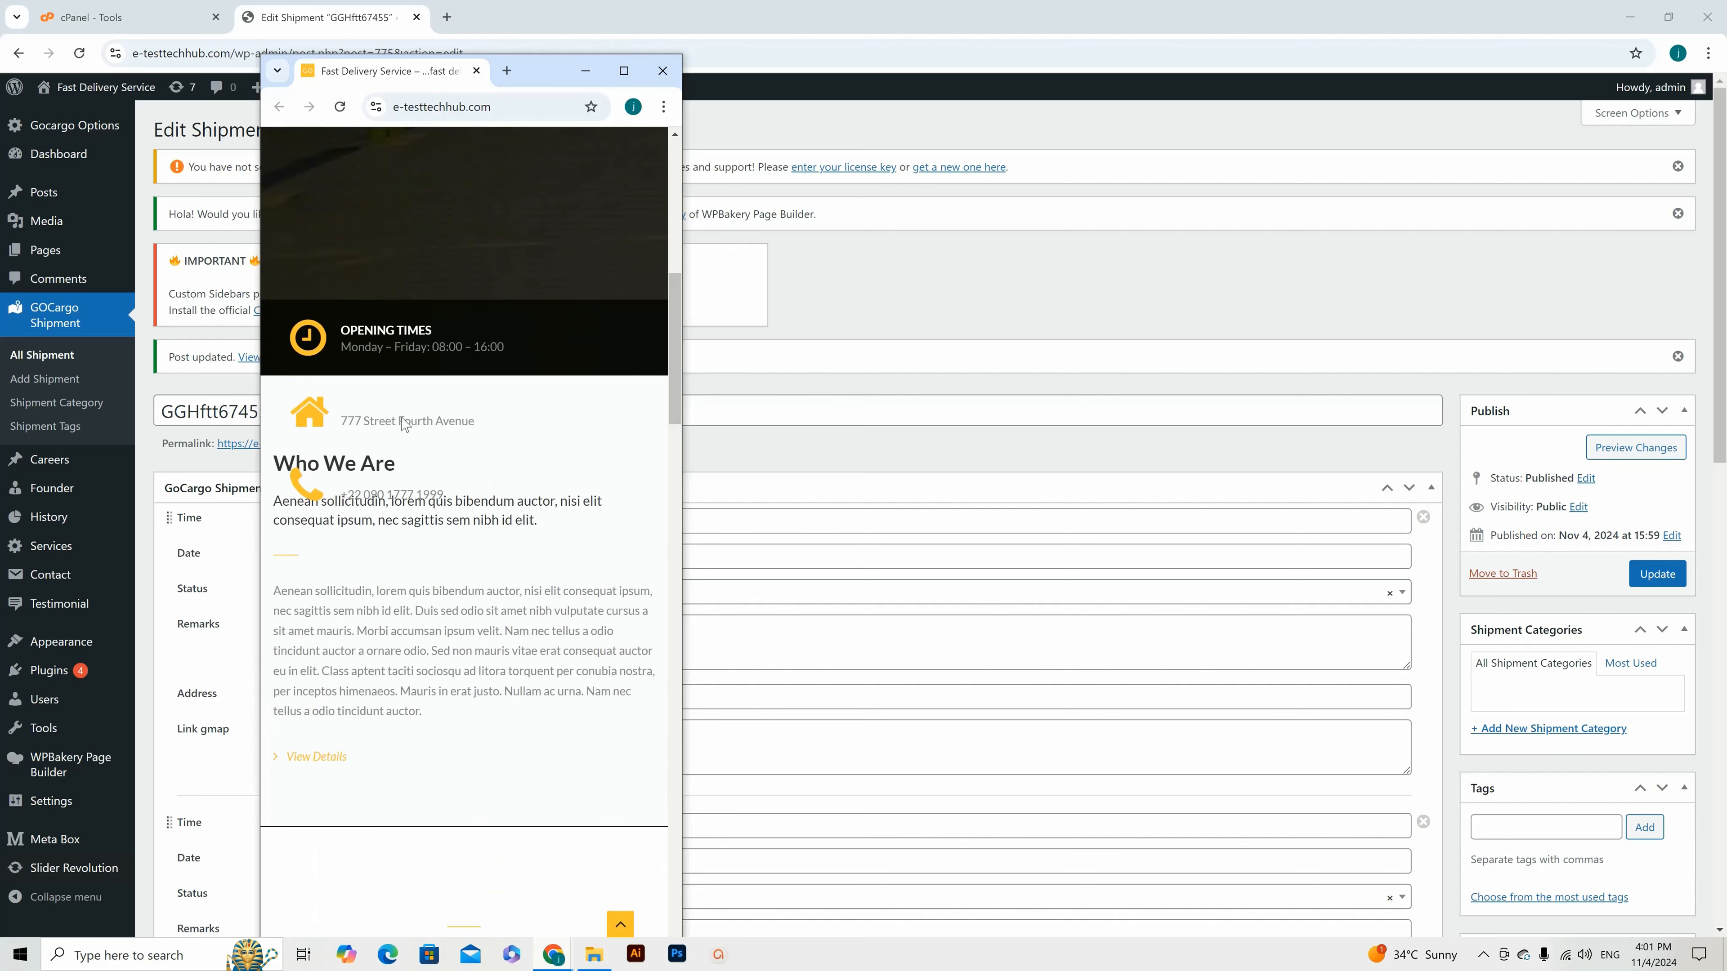
{"action": "scroll", "coordinate": [403, 418], "scroll_direction": "down", "scroll_amount": 12}
{"action": "scroll", "coordinate": [404, 424], "scroll_direction": "down", "scroll_amount": 3}
{"action": "scroll", "coordinate": [405, 422], "scroll_direction": "up", "scroll_amount": 12}
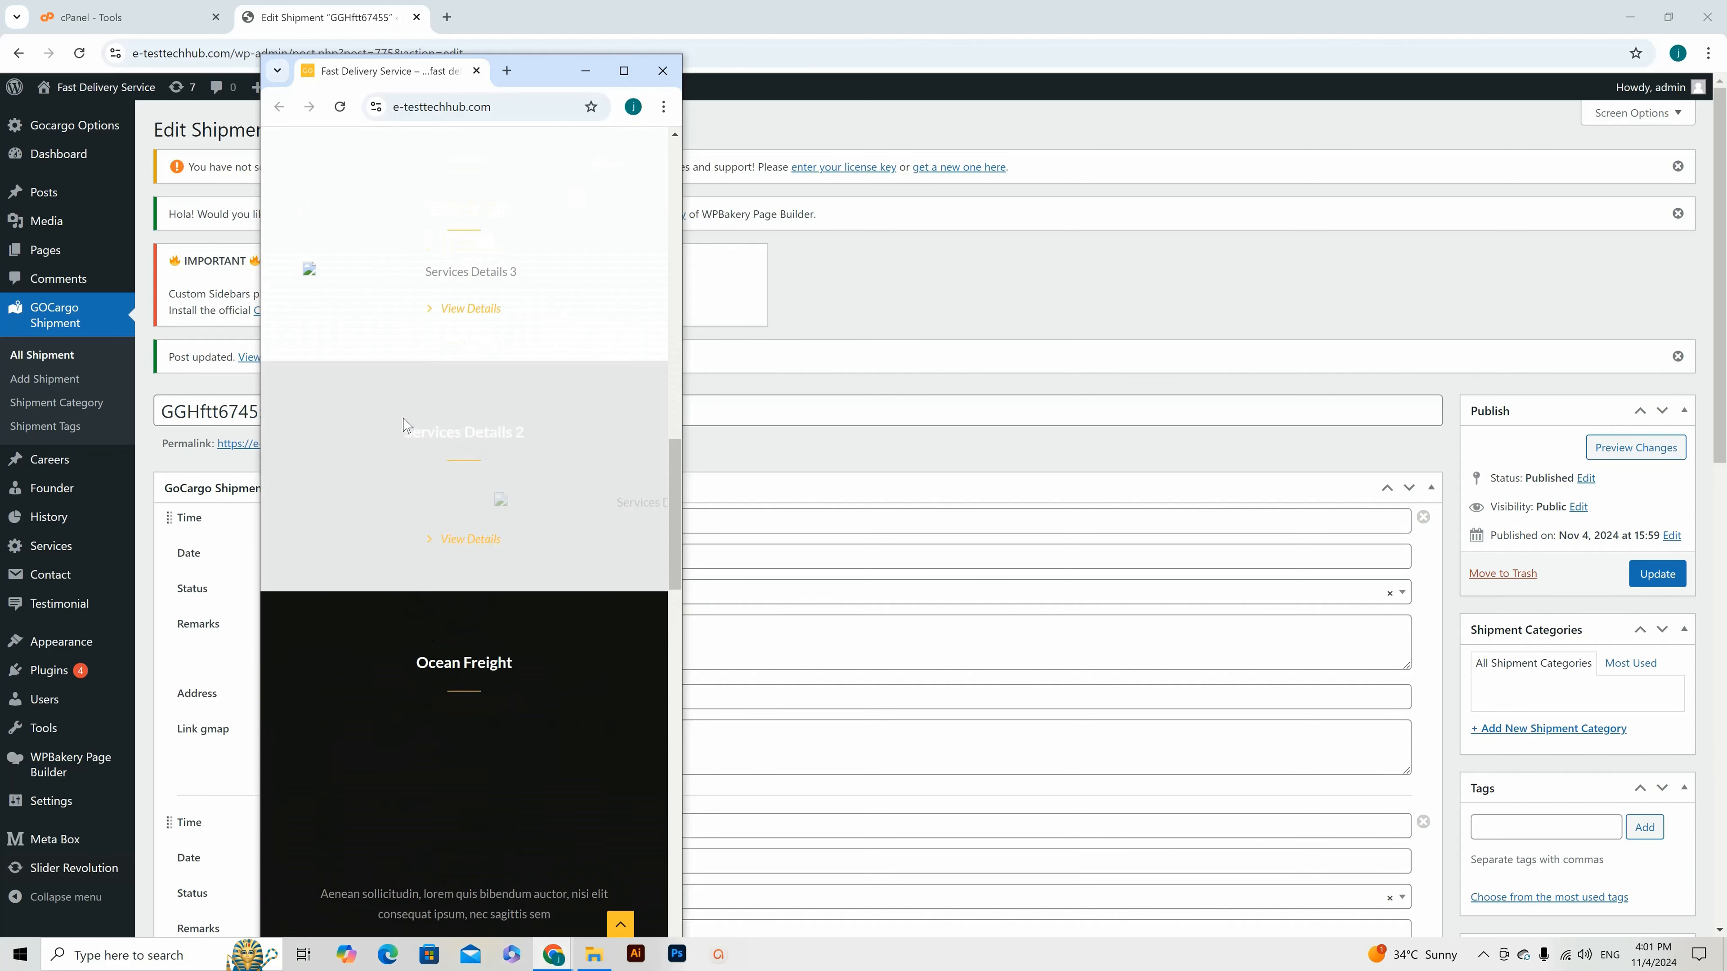
{"action": "scroll", "coordinate": [410, 422], "scroll_direction": "up", "scroll_amount": 1}
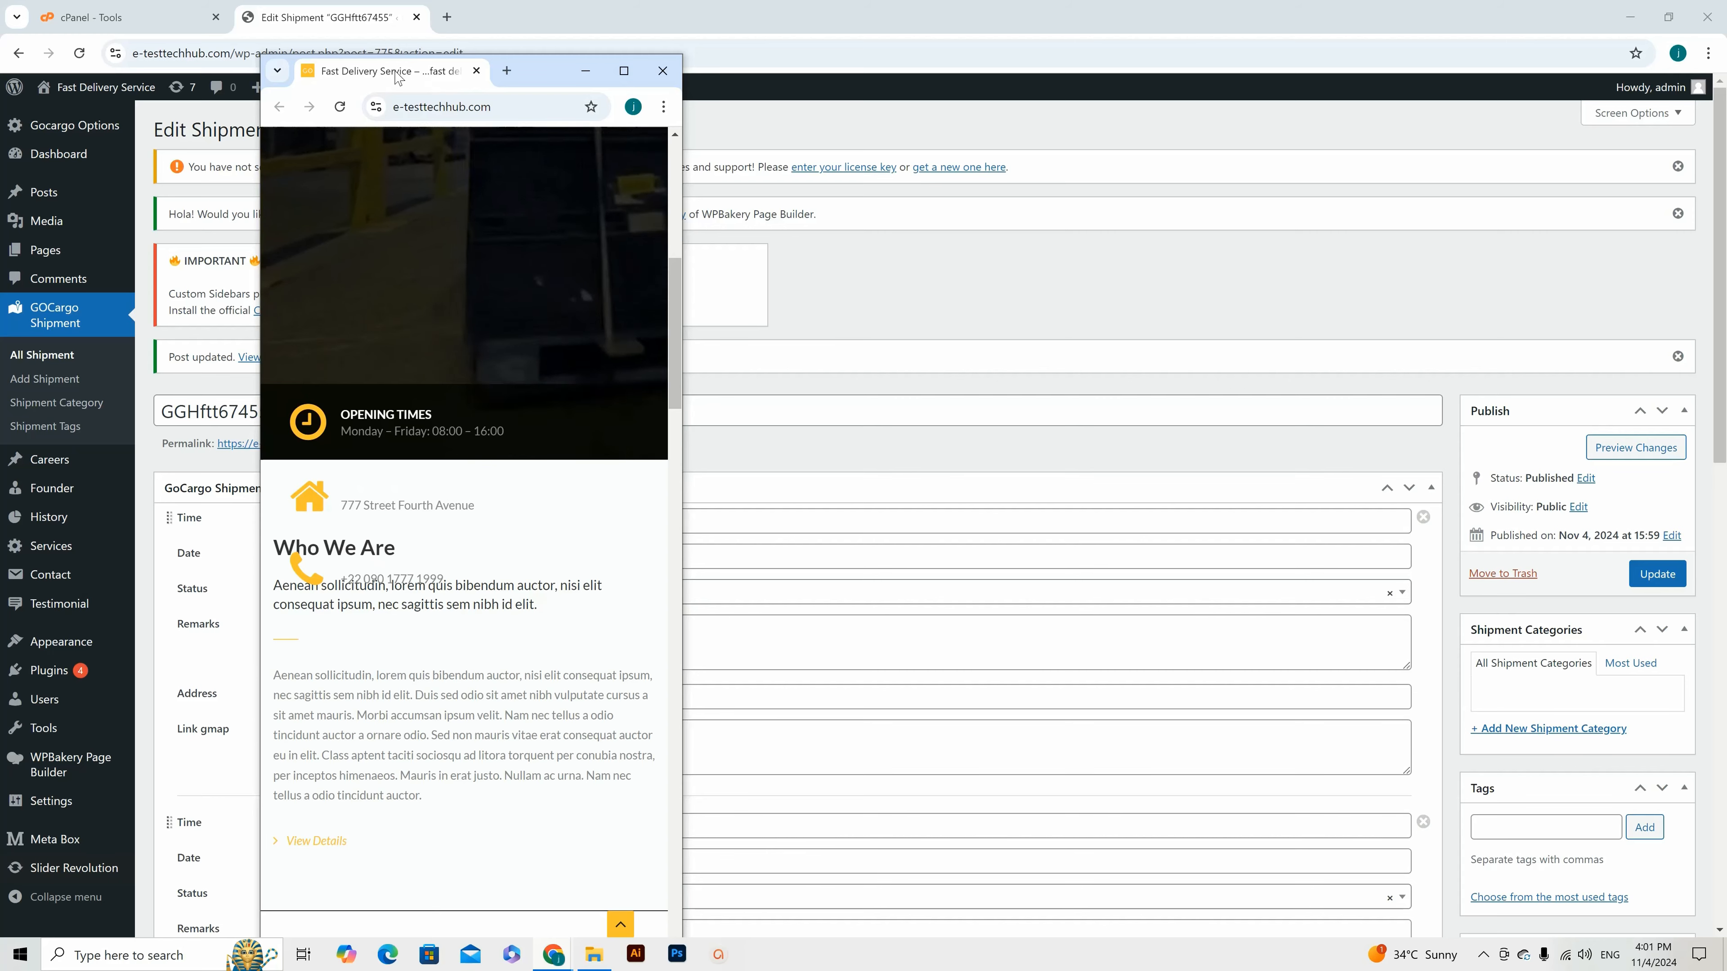
Step: Reattach the homepage to the main browser window and check the full-width layout around the Track & Trace form
{"action": "left_click_drag", "start_coordinate": [398, 77], "coordinate": [536, 28]}
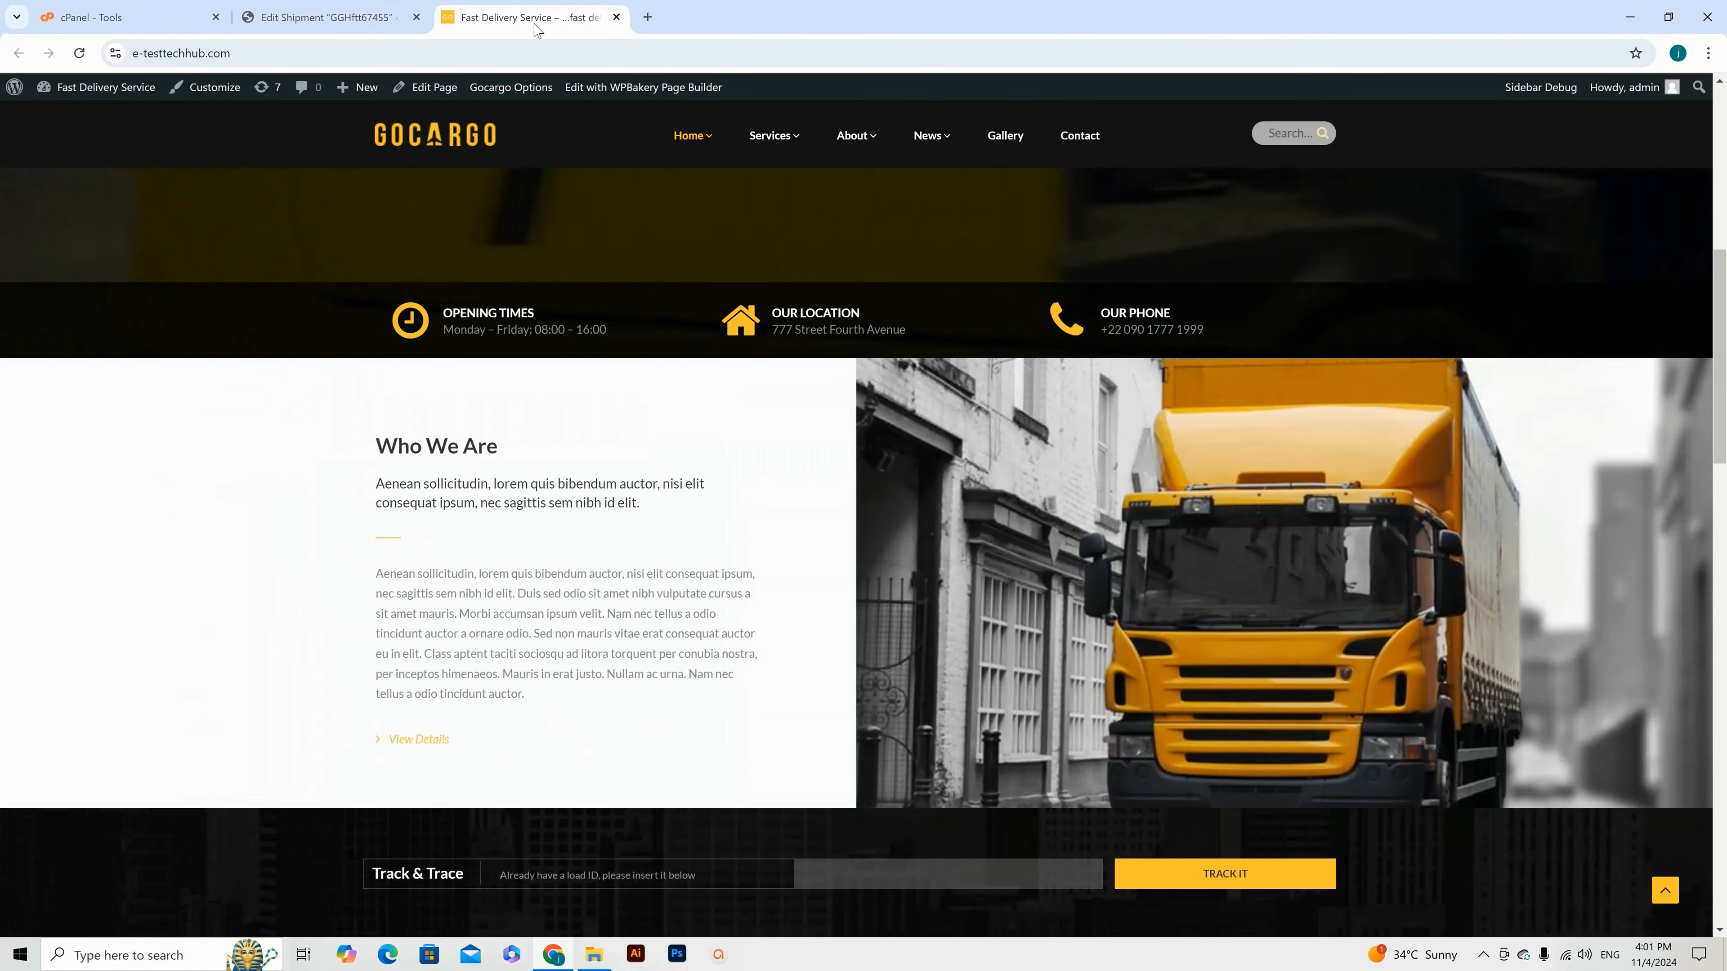
{"action": "scroll", "coordinate": [748, 411], "scroll_direction": "down", "scroll_amount": 6}
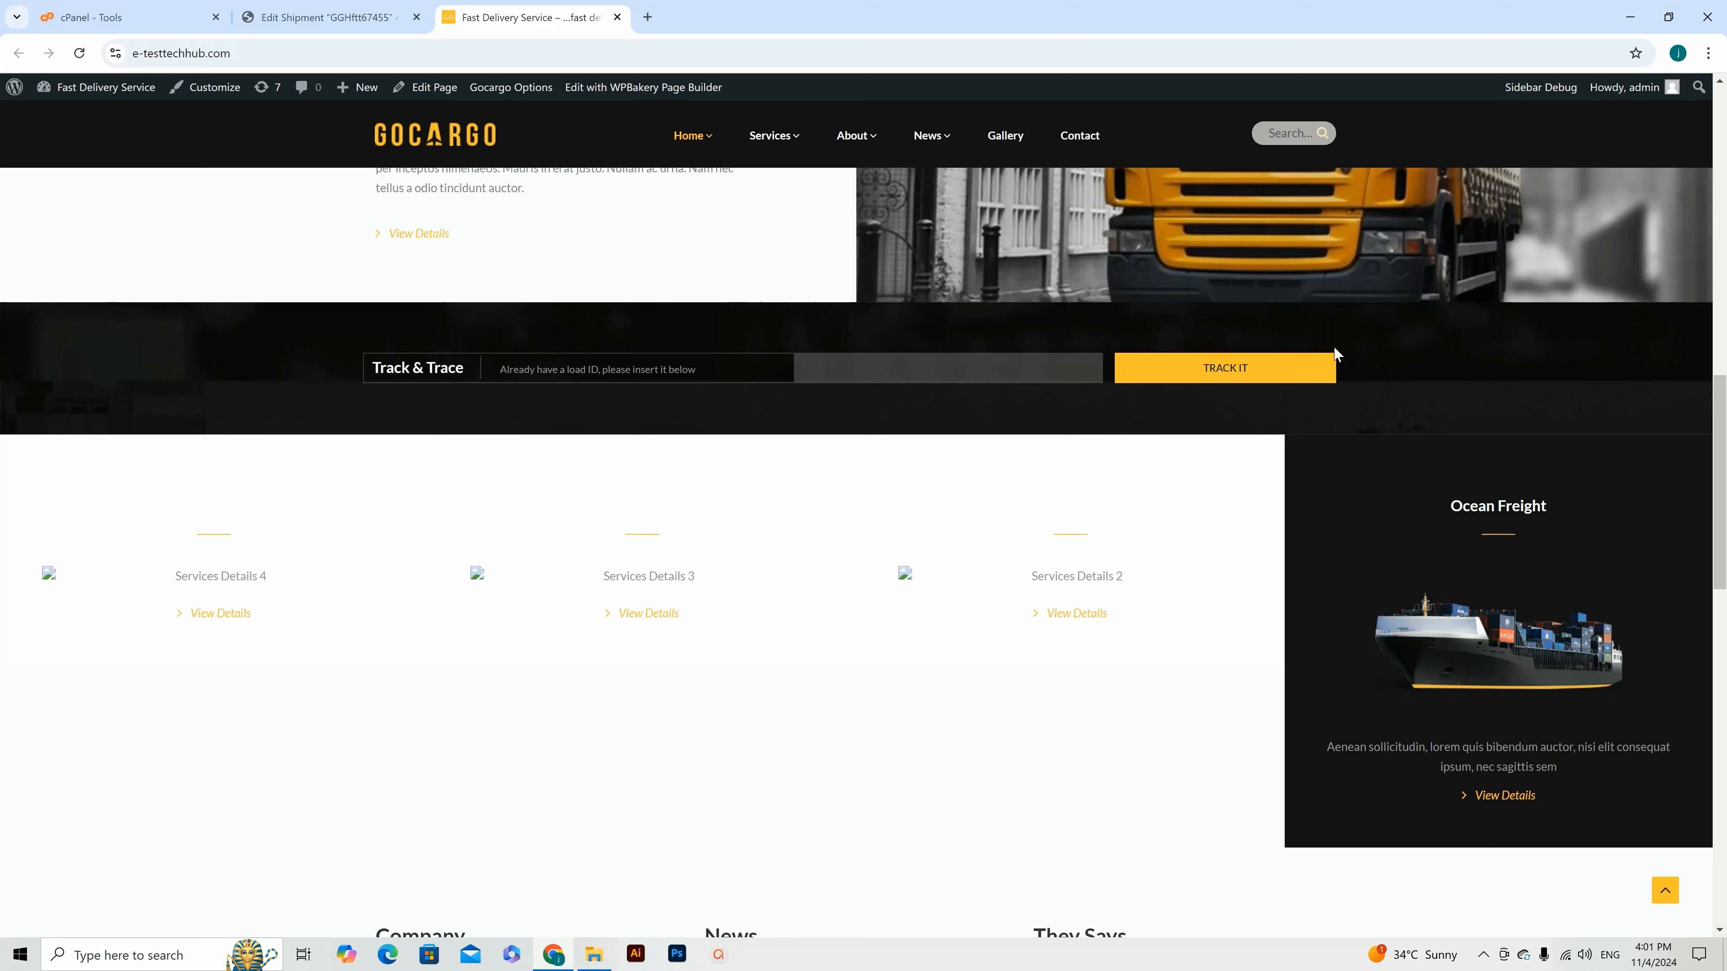
{"action": "left_click", "coordinate": [1482, 957]}
{"action": "left_click", "coordinate": [1460, 917]}
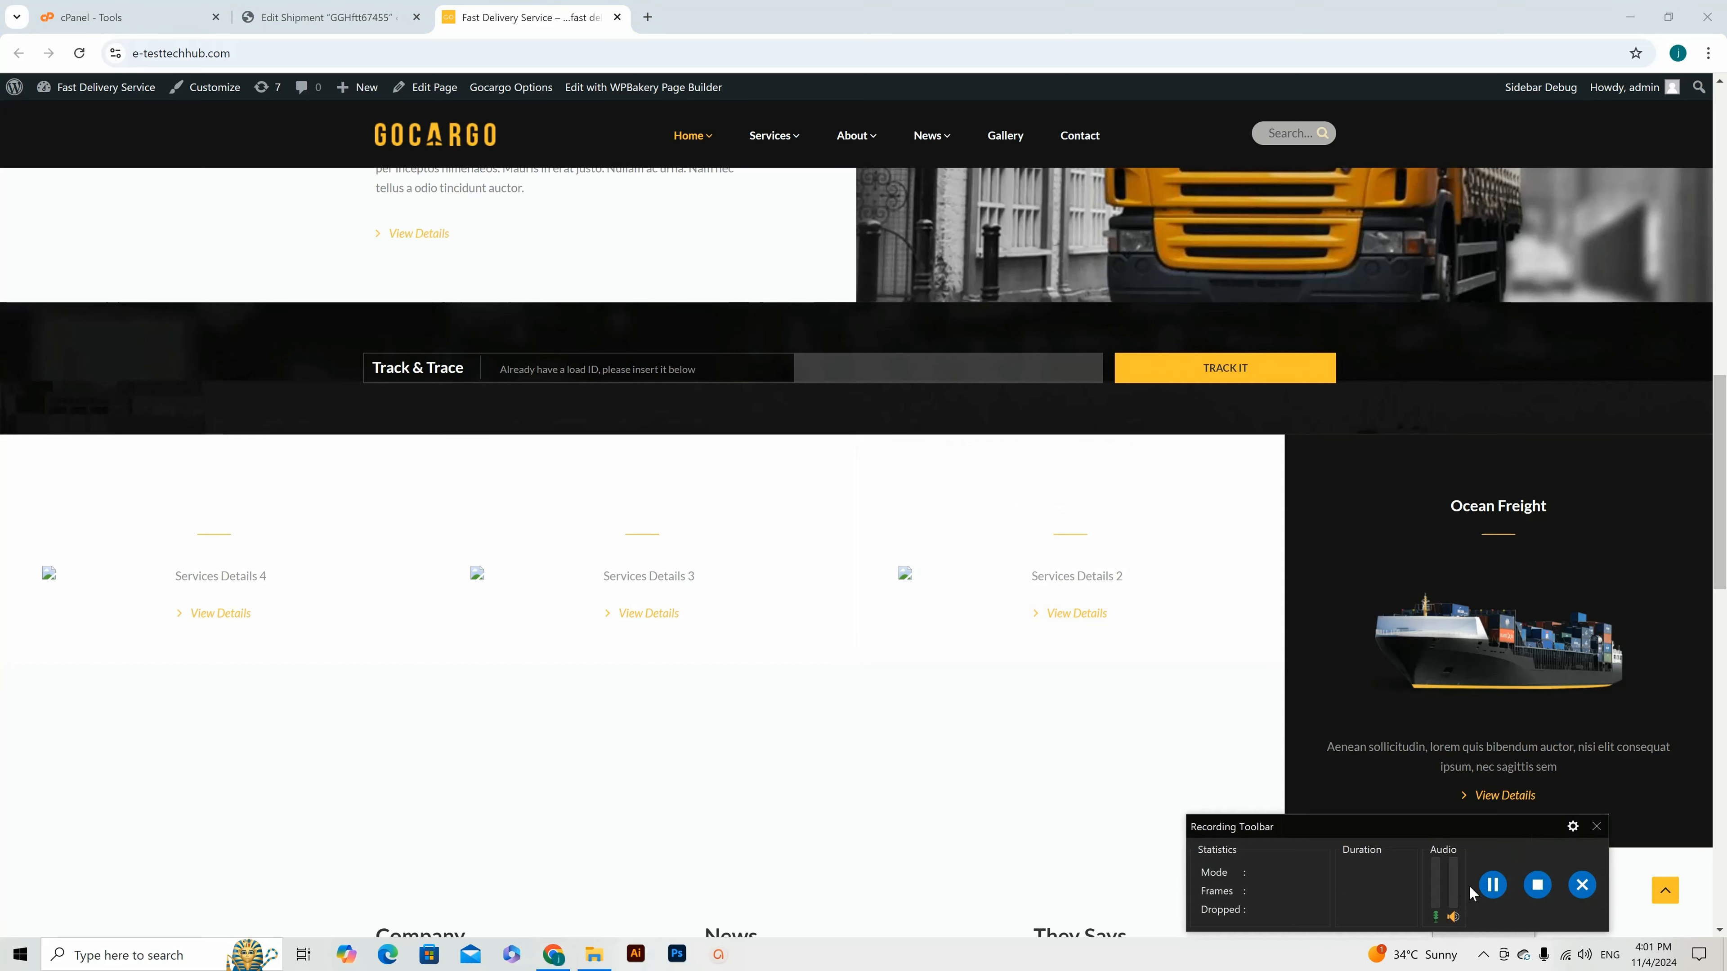